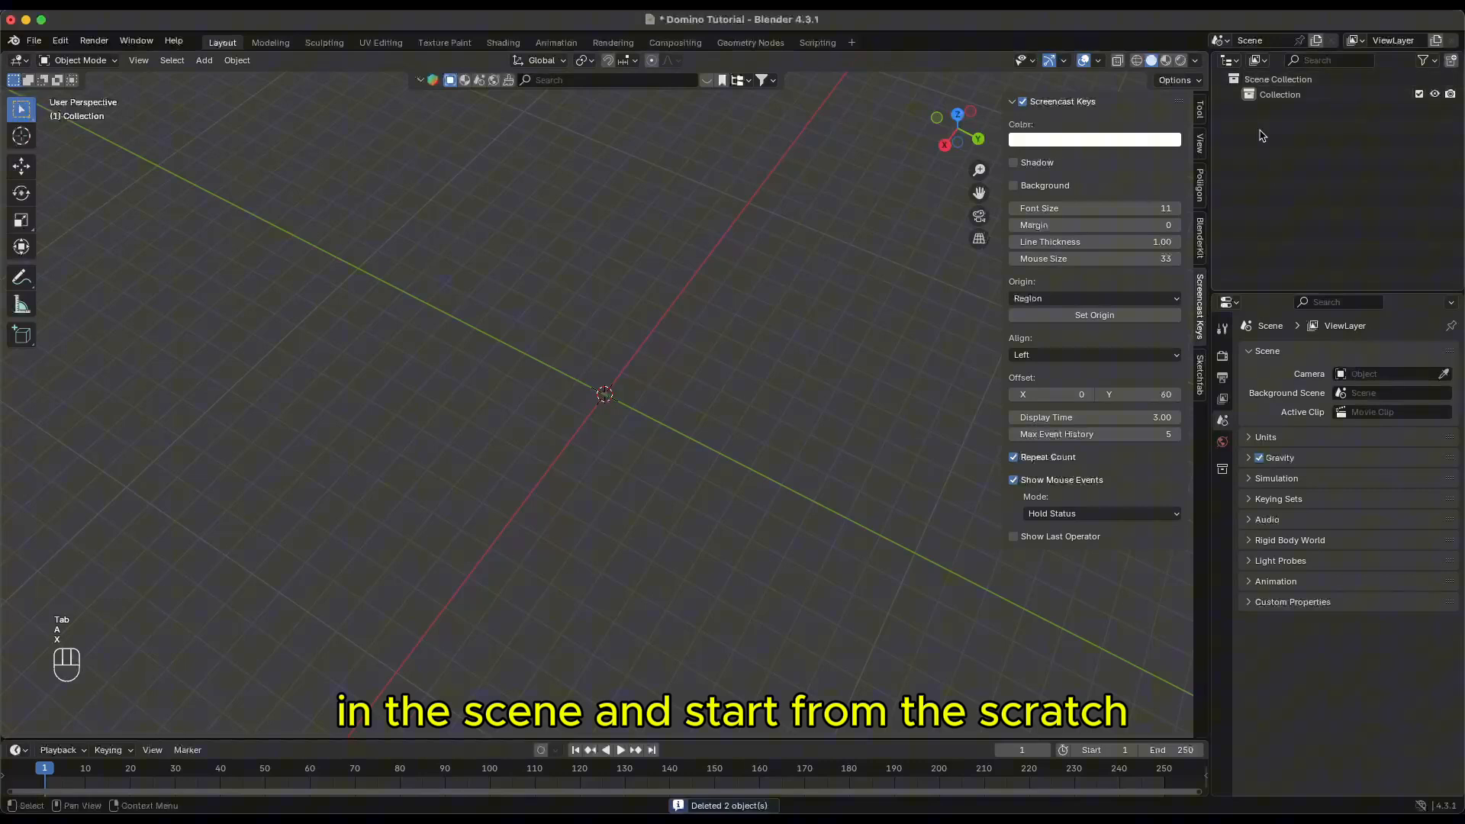
- Add a mesh plane at the origin and scale it up to about 13.6 m square
{"action": "key", "text": "super+s"}
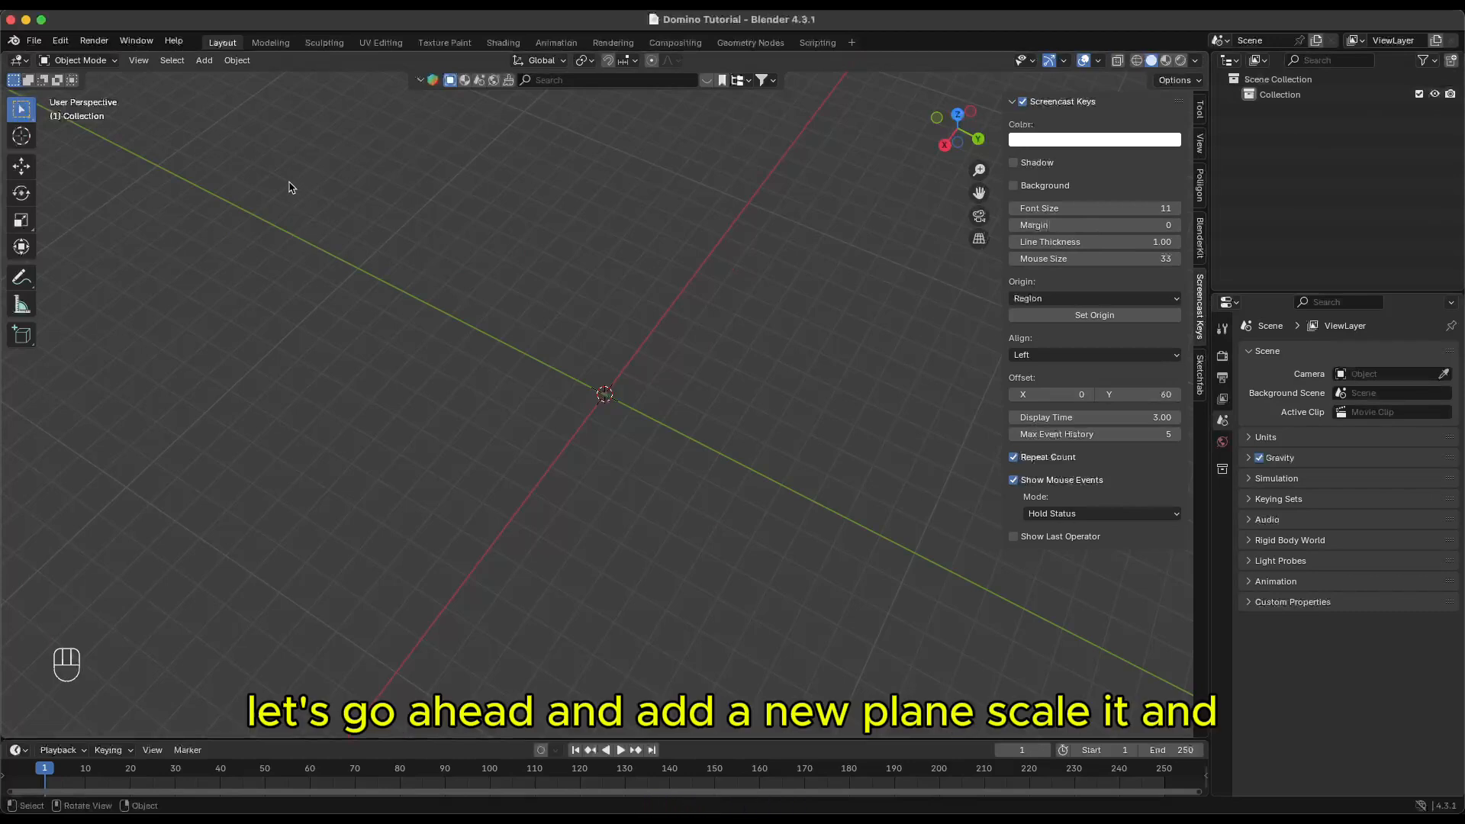
{"action": "left_click", "coordinate": [204, 60]}
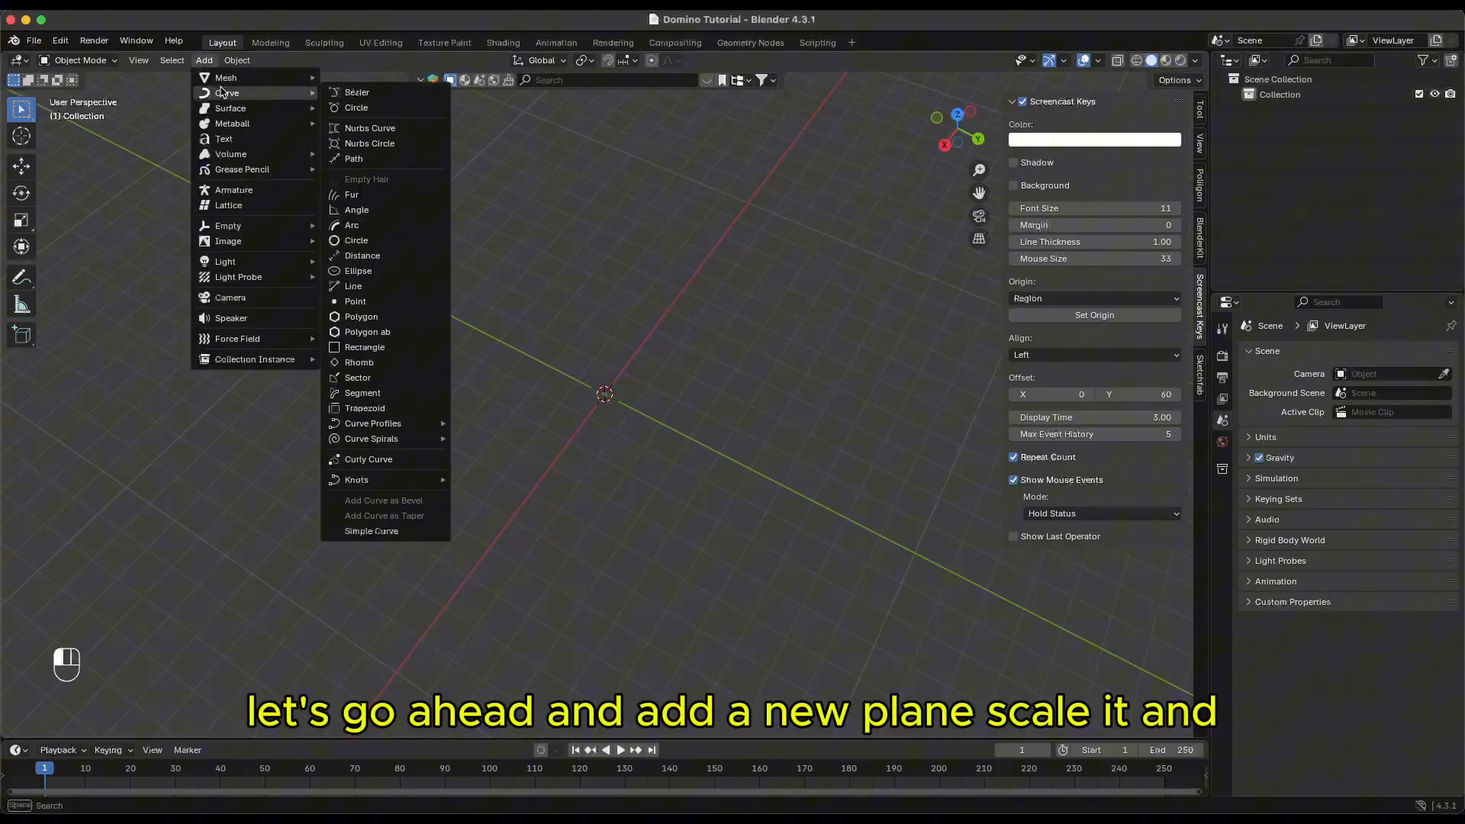
{"action": "mouse_move", "coordinate": [229, 78]}
{"action": "left_click", "coordinate": [355, 79]}
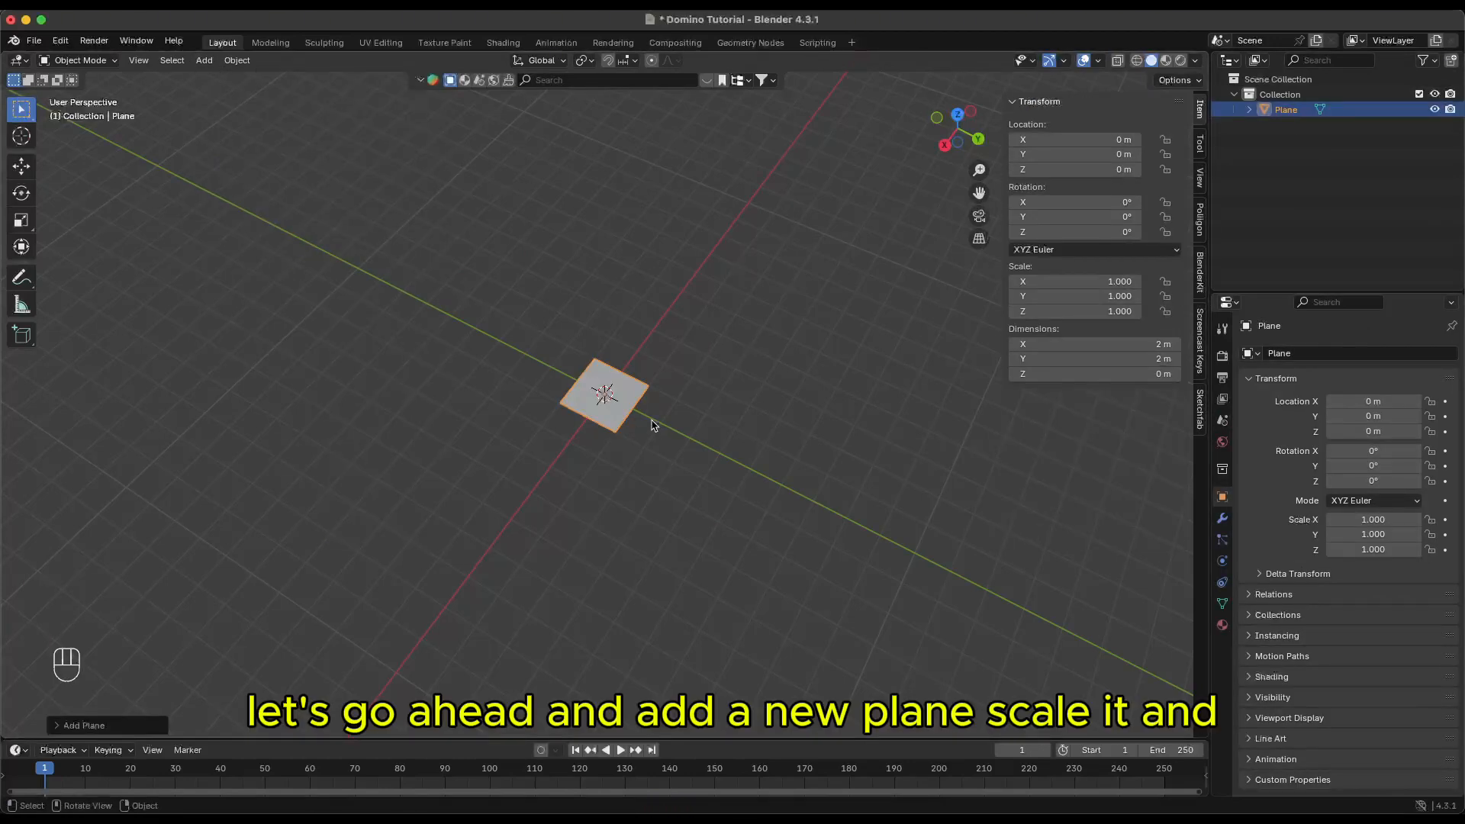
{"action": "key", "text": "s"}
{"action": "left_click", "coordinate": [925, 579]}
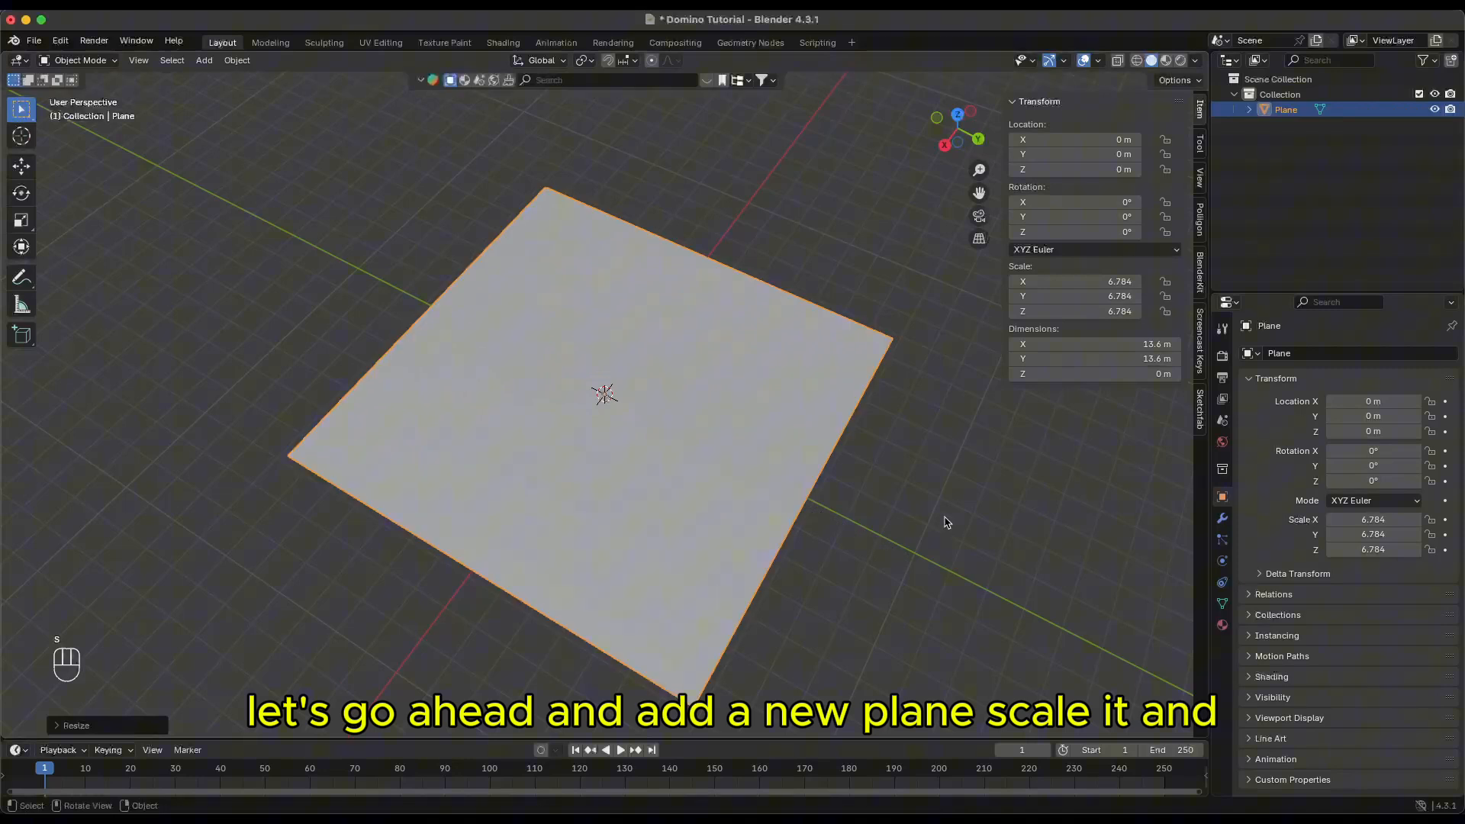
- Deselect the plane and save the file
{"action": "middle_click_drag", "start_coordinate": [946, 523], "coordinate": [910, 554]}
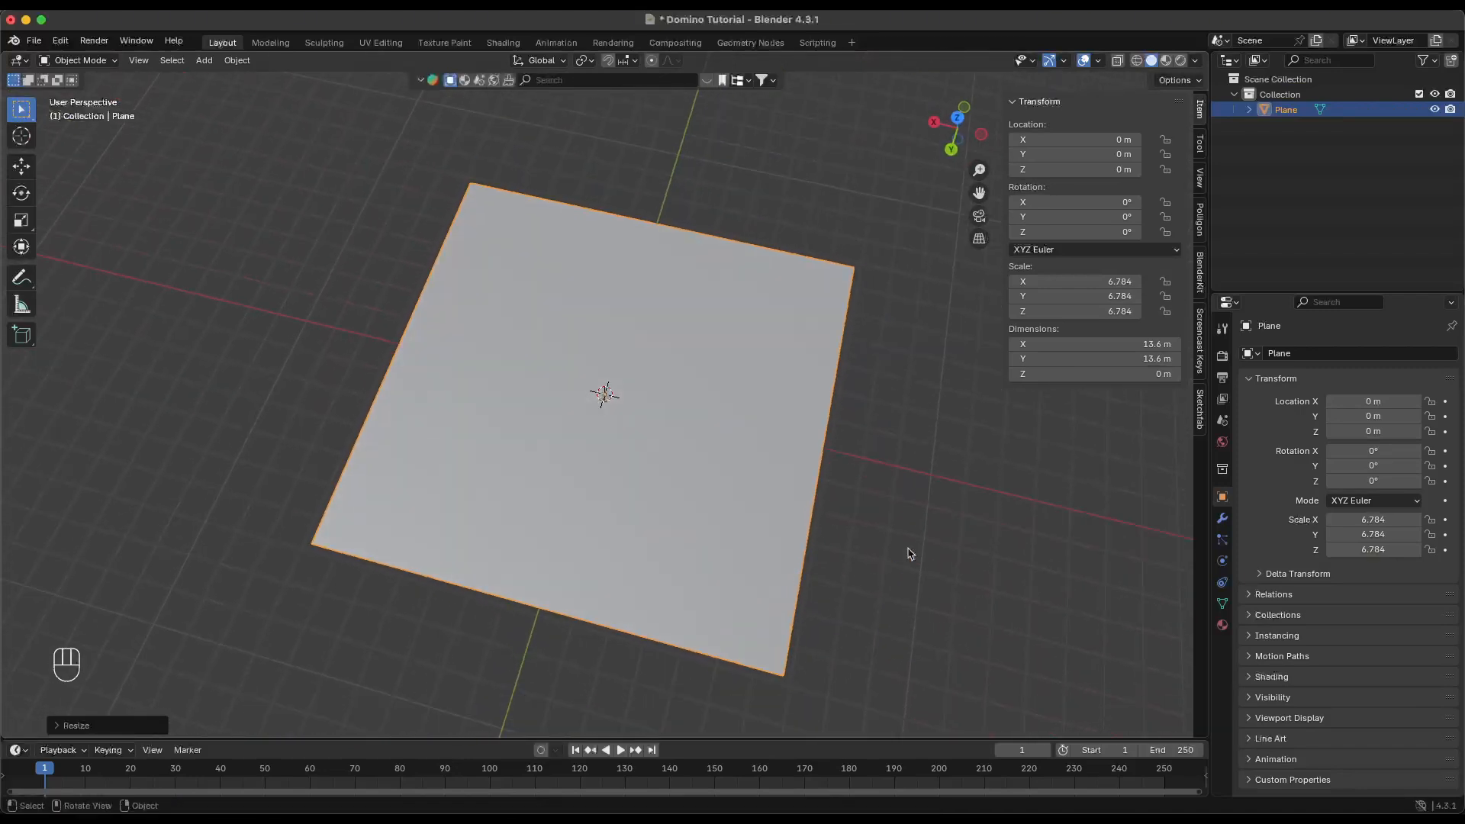
{"action": "left_click", "coordinate": [910, 553]}
{"action": "key", "text": "super+s"}
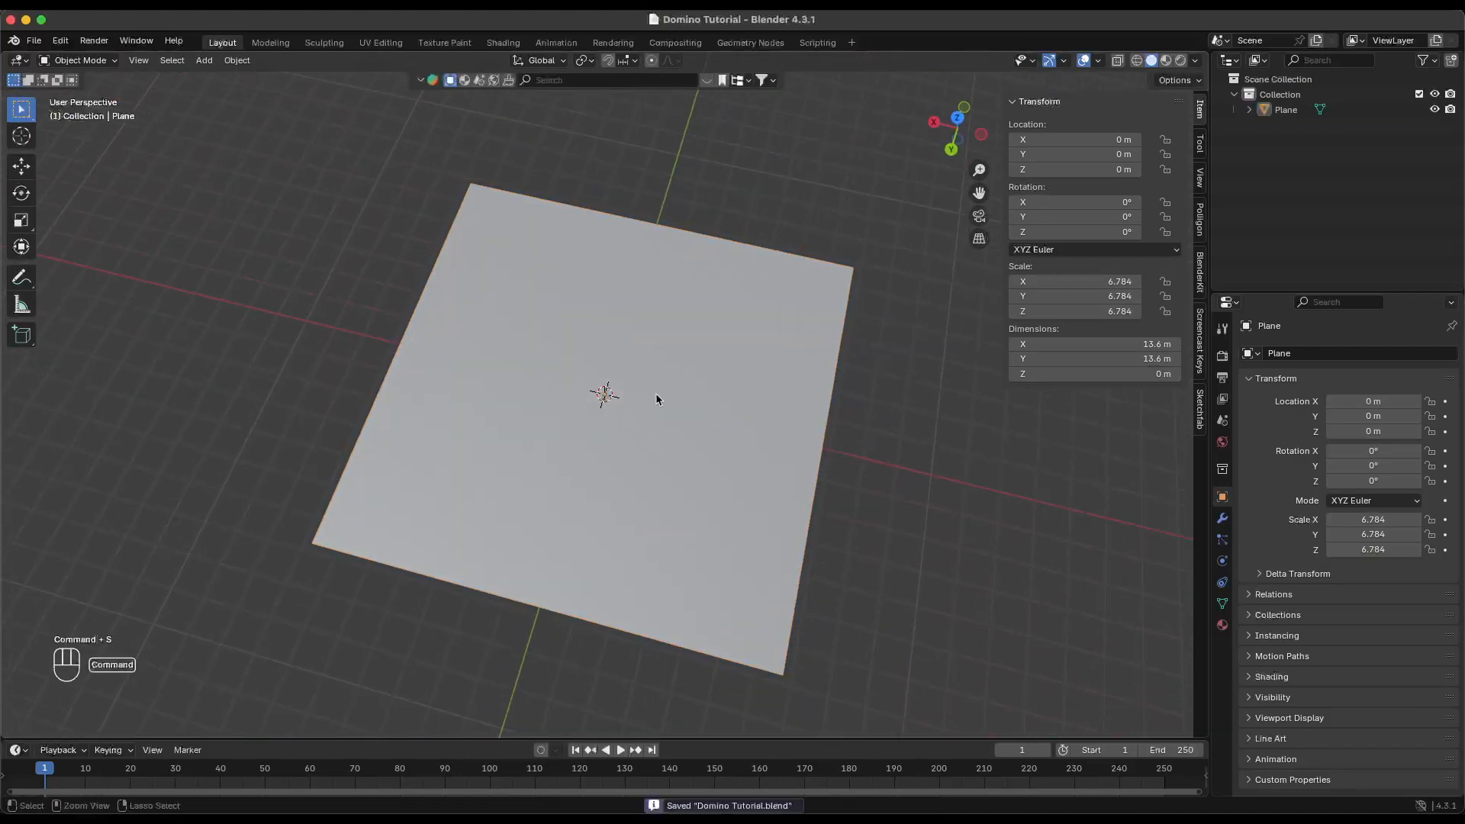
{"action": "left_click", "coordinate": [237, 60]}
{"action": "mouse_move", "coordinate": [203, 60]}
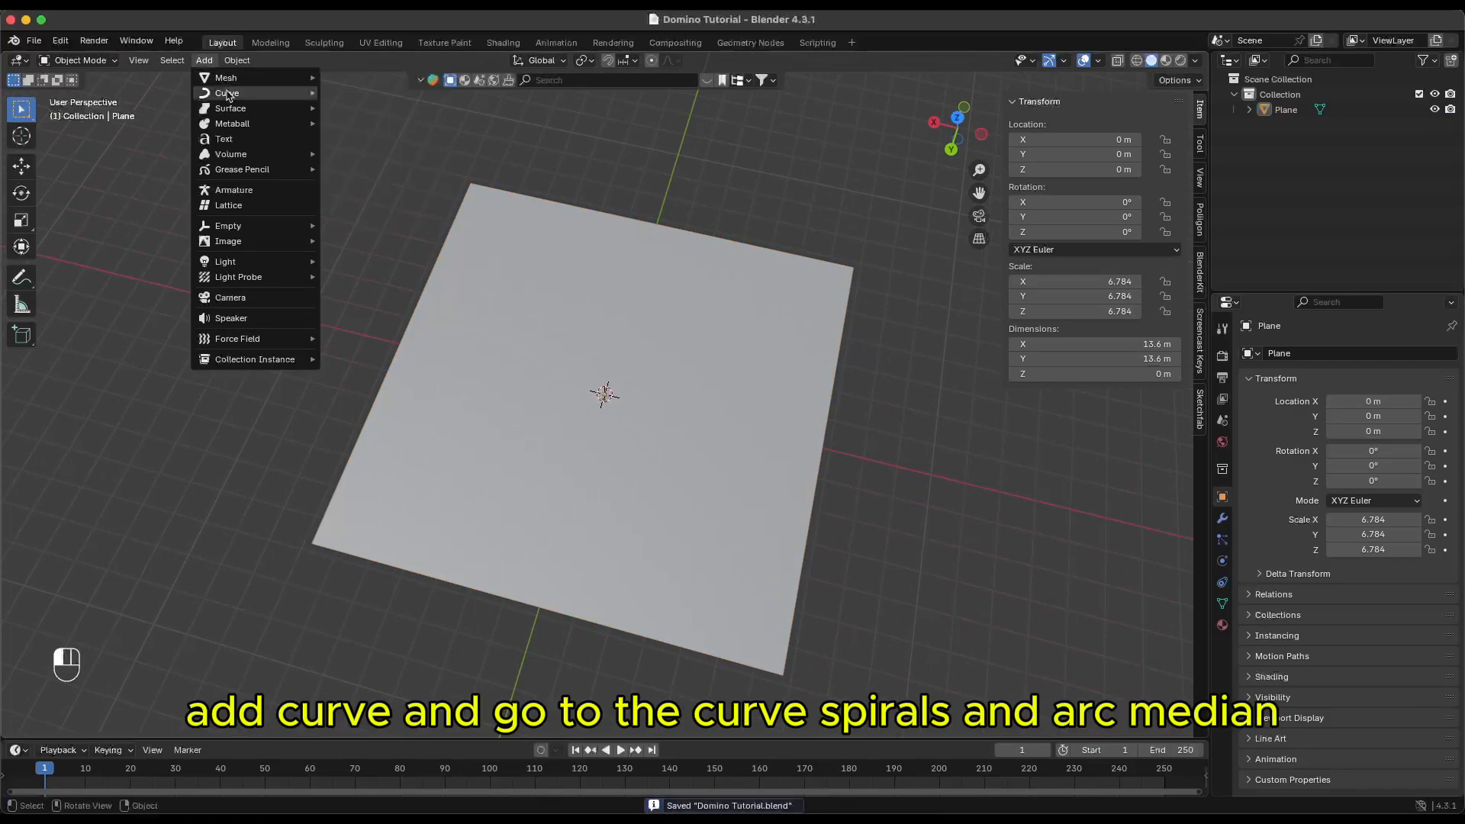
{"action": "mouse_move", "coordinate": [226, 93]}
{"action": "mouse_move", "coordinate": [408, 439]}
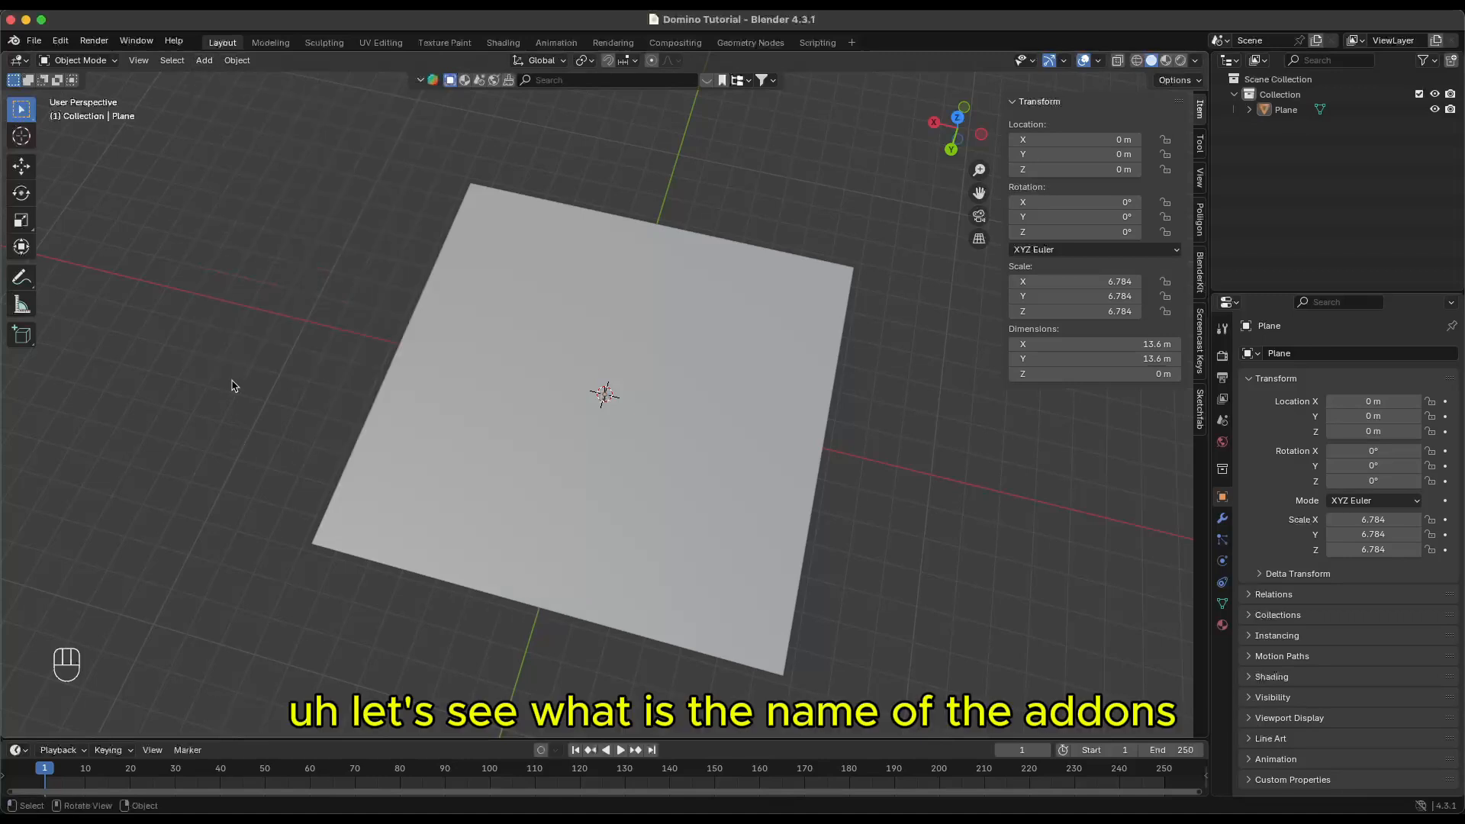
- Search the add-ons in the preferences for "curve" to check that Extra Curve Objects is installed and enabled
{"action": "left_click", "coordinate": [61, 39]}
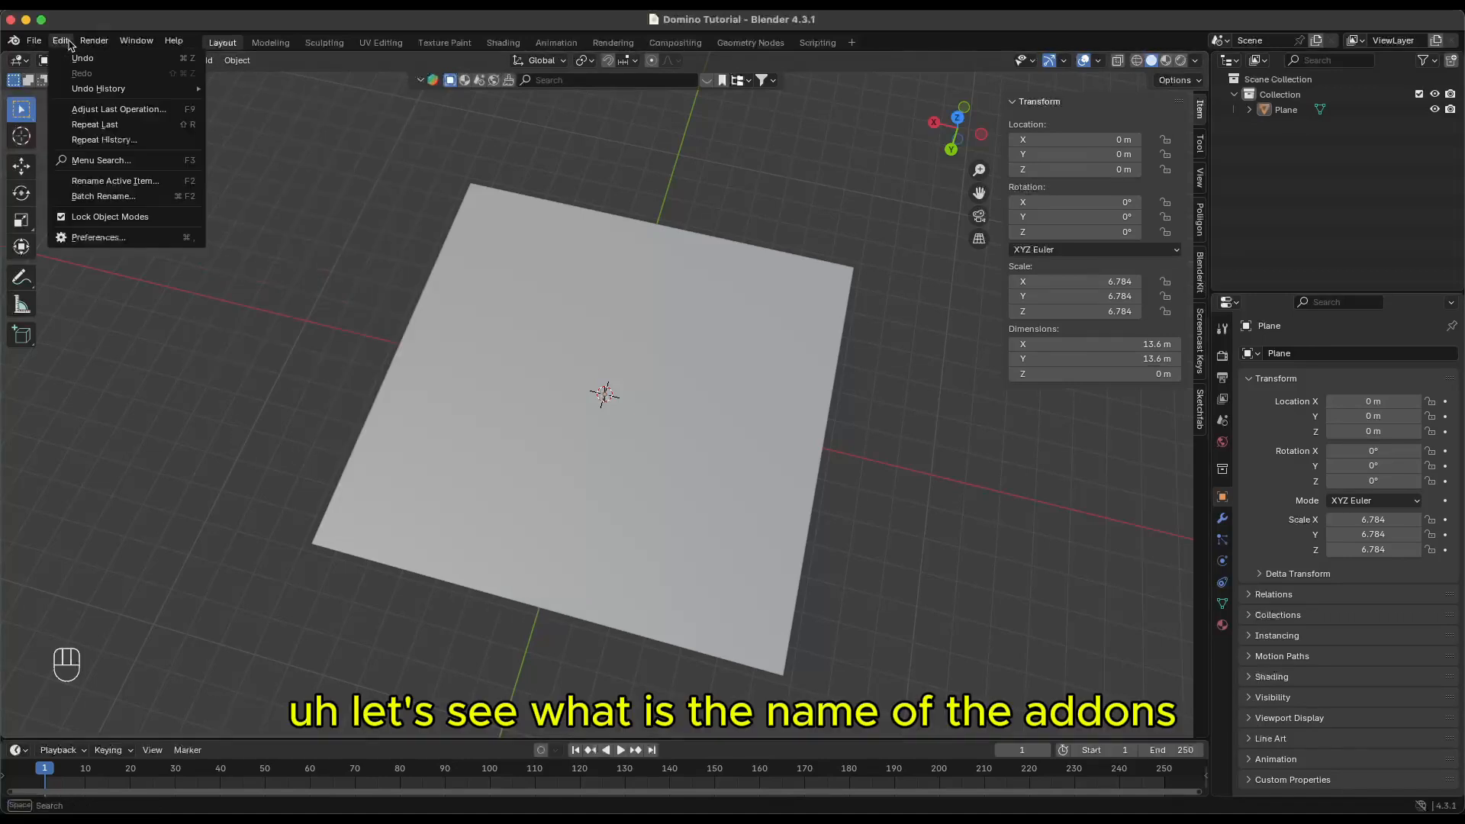
{"action": "left_click", "coordinate": [121, 233]}
{"action": "left_click", "coordinate": [239, 47]}
{"action": "type", "text": "arc"}
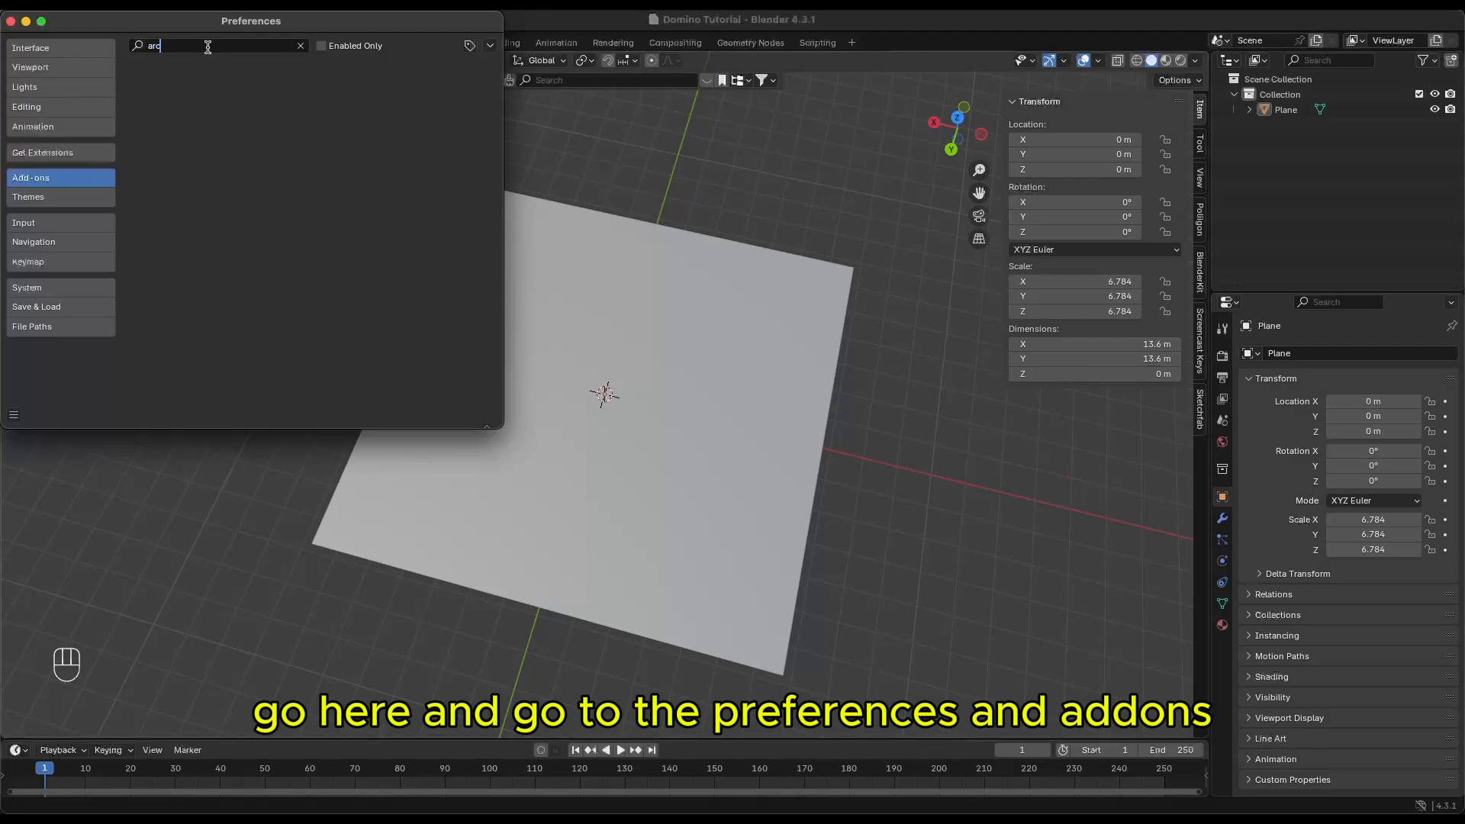
{"action": "key", "text": "BackSpace"}
{"action": "key", "text": "BackSpace"}
{"action": "key", "text": "BackSpace"}
{"action": "type", "text": "cur"}
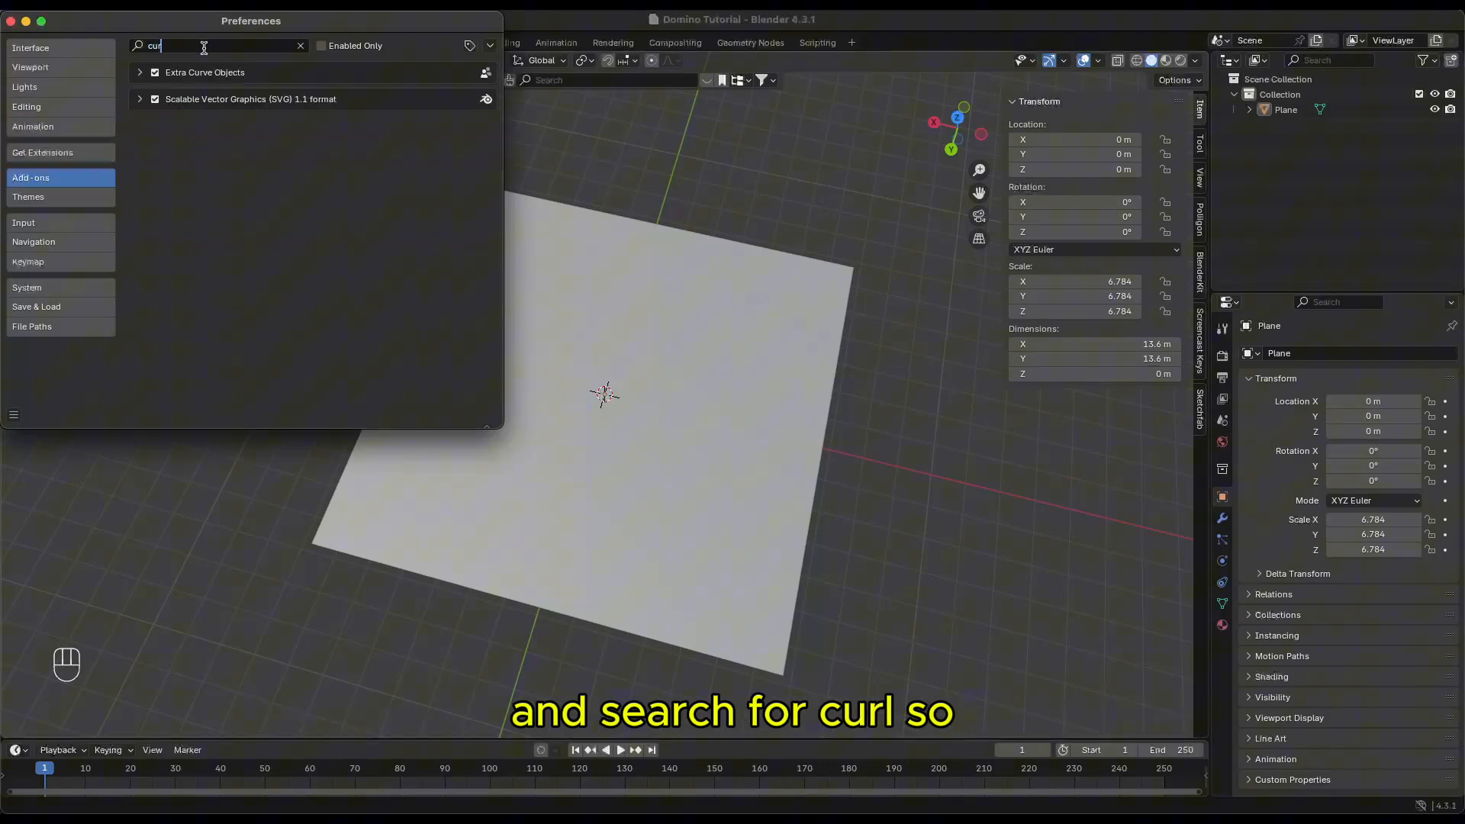
{"action": "type", "text": "ve"}
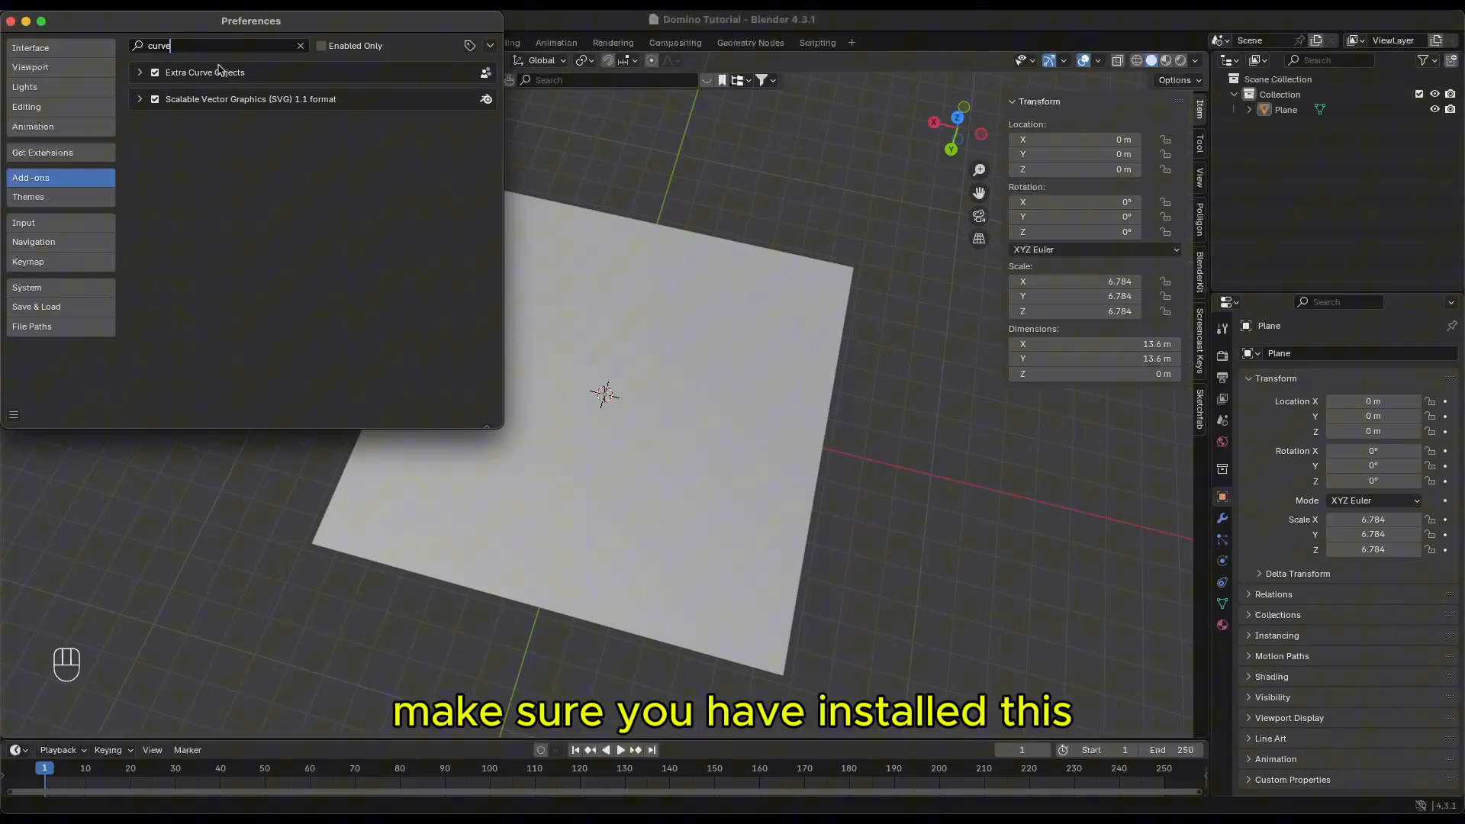
{"action": "left_click", "coordinate": [11, 23]}
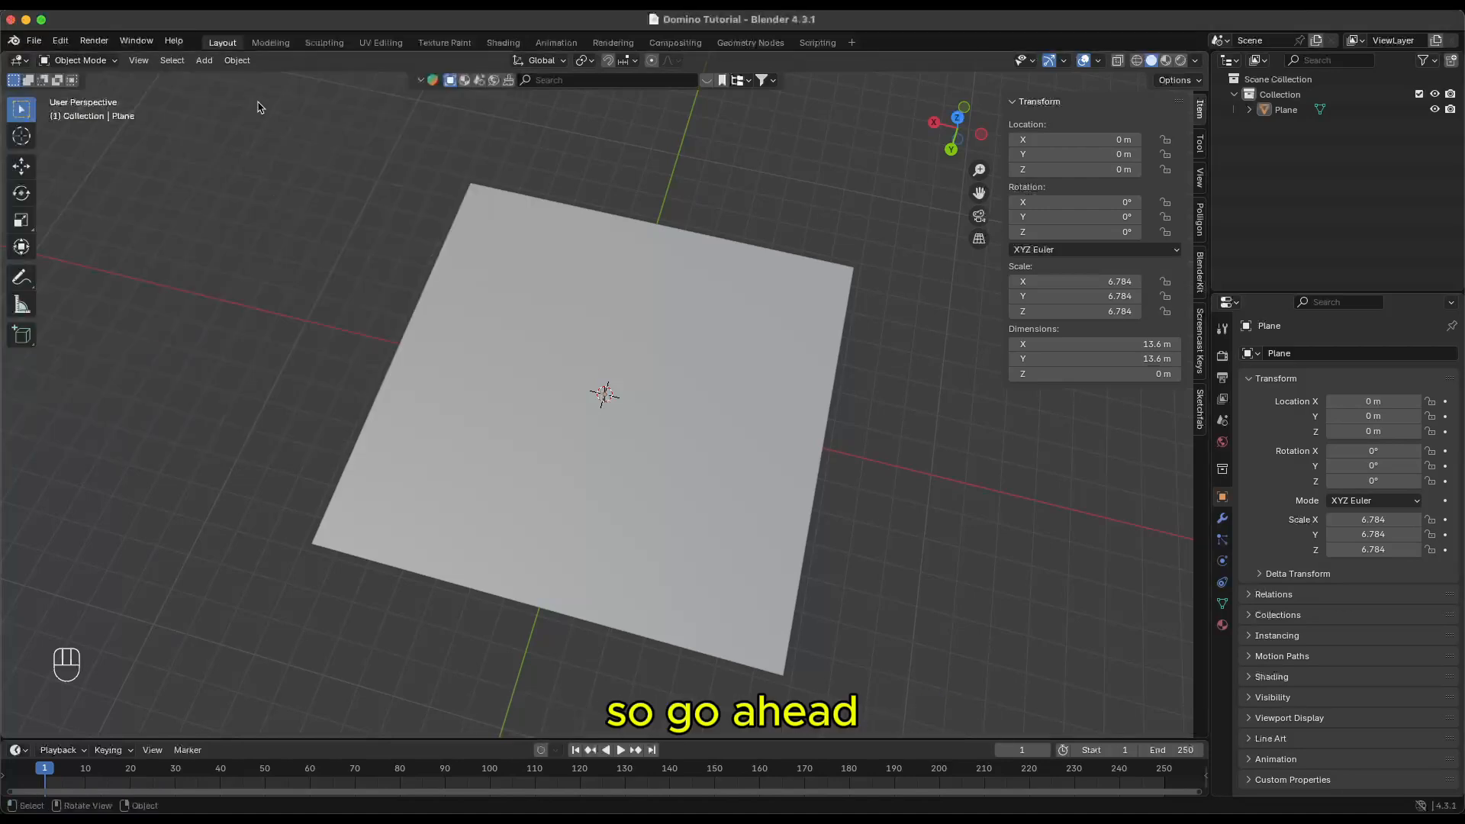
- Add an Archemedian curve spiral at the origin and set its turns to 5
{"action": "left_click", "coordinate": [204, 60]}
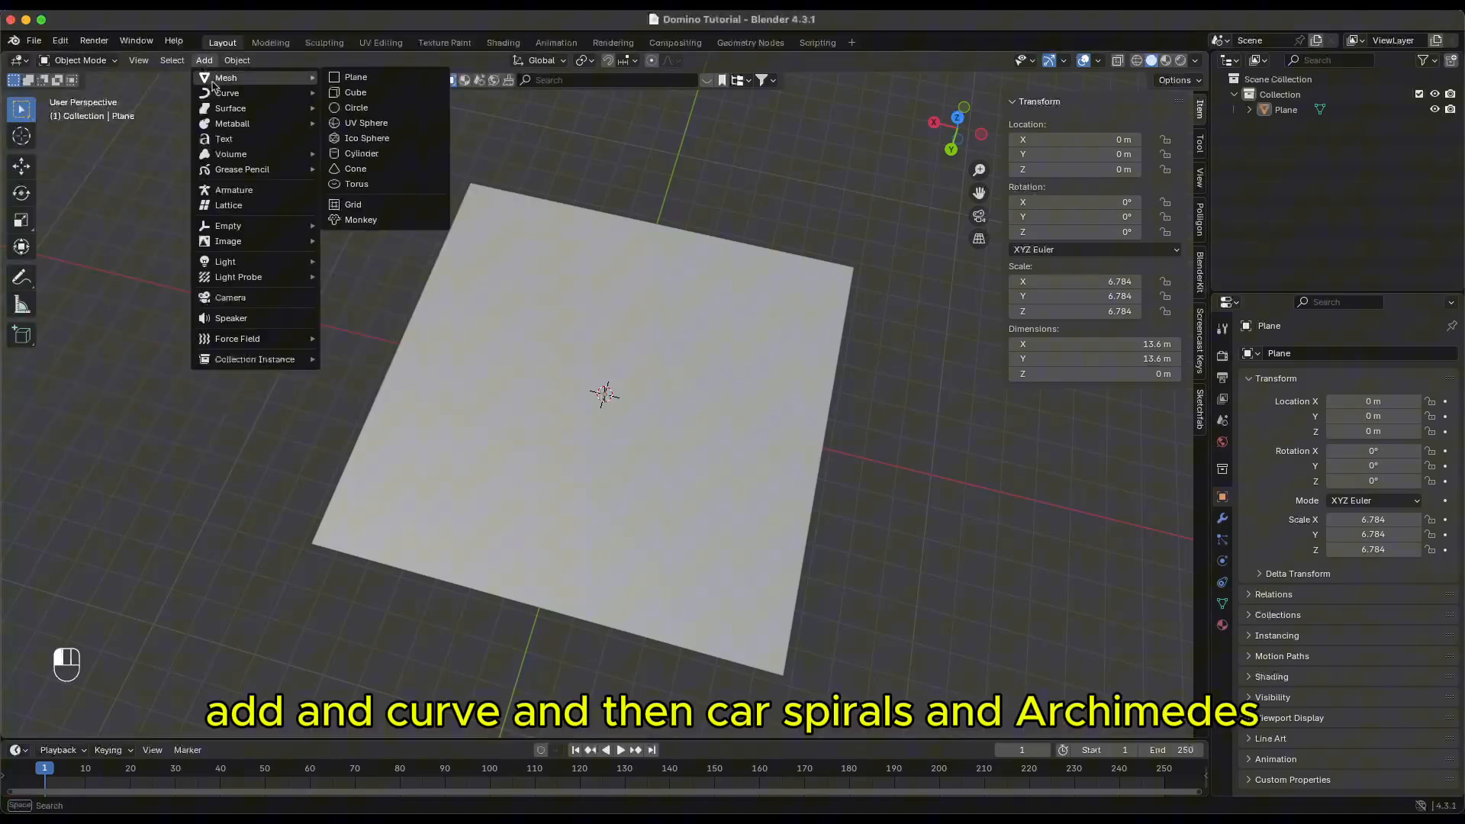
{"action": "mouse_move", "coordinate": [291, 96]}
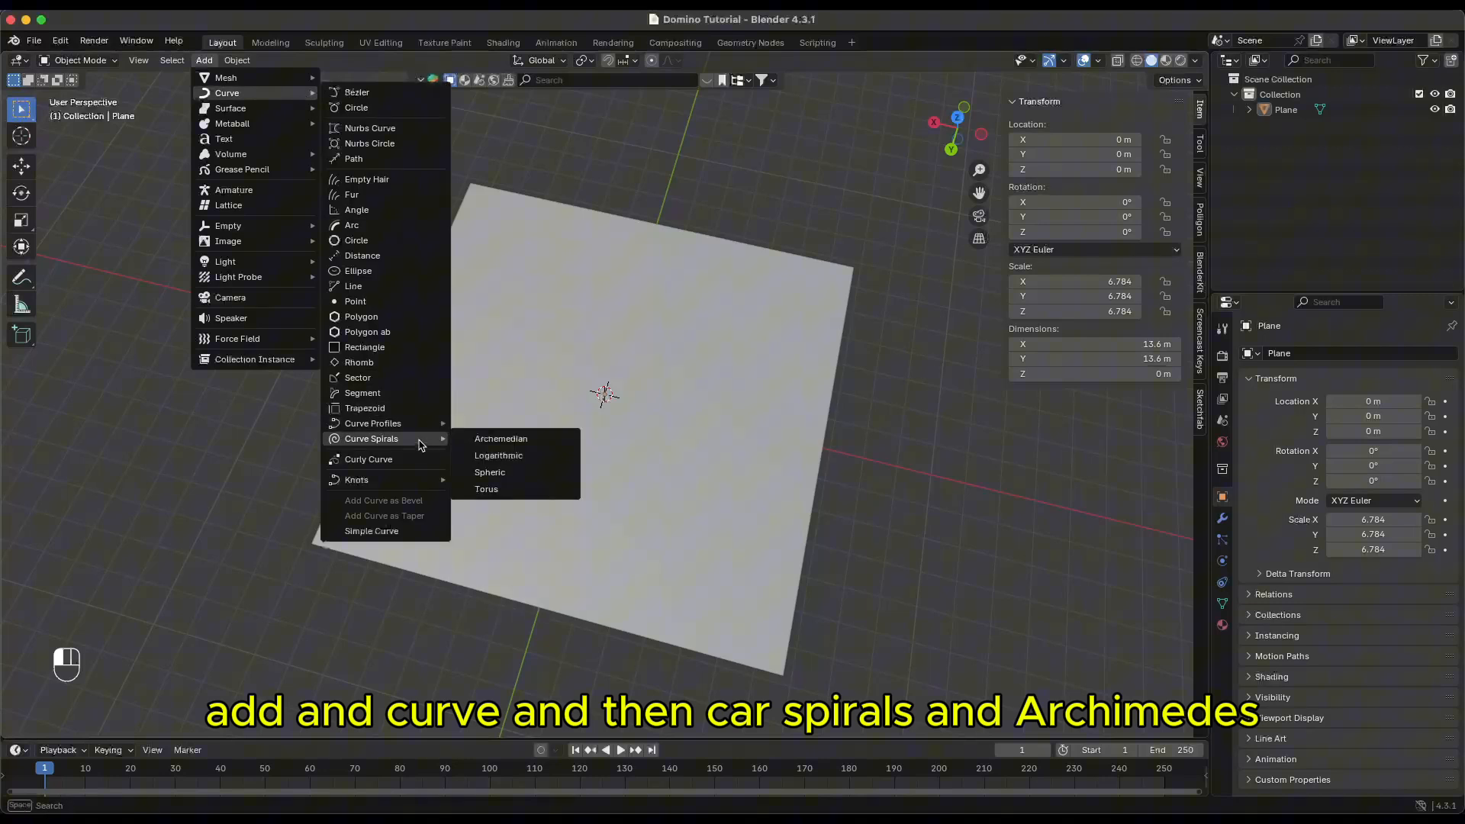
{"action": "left_click", "coordinate": [550, 437]}
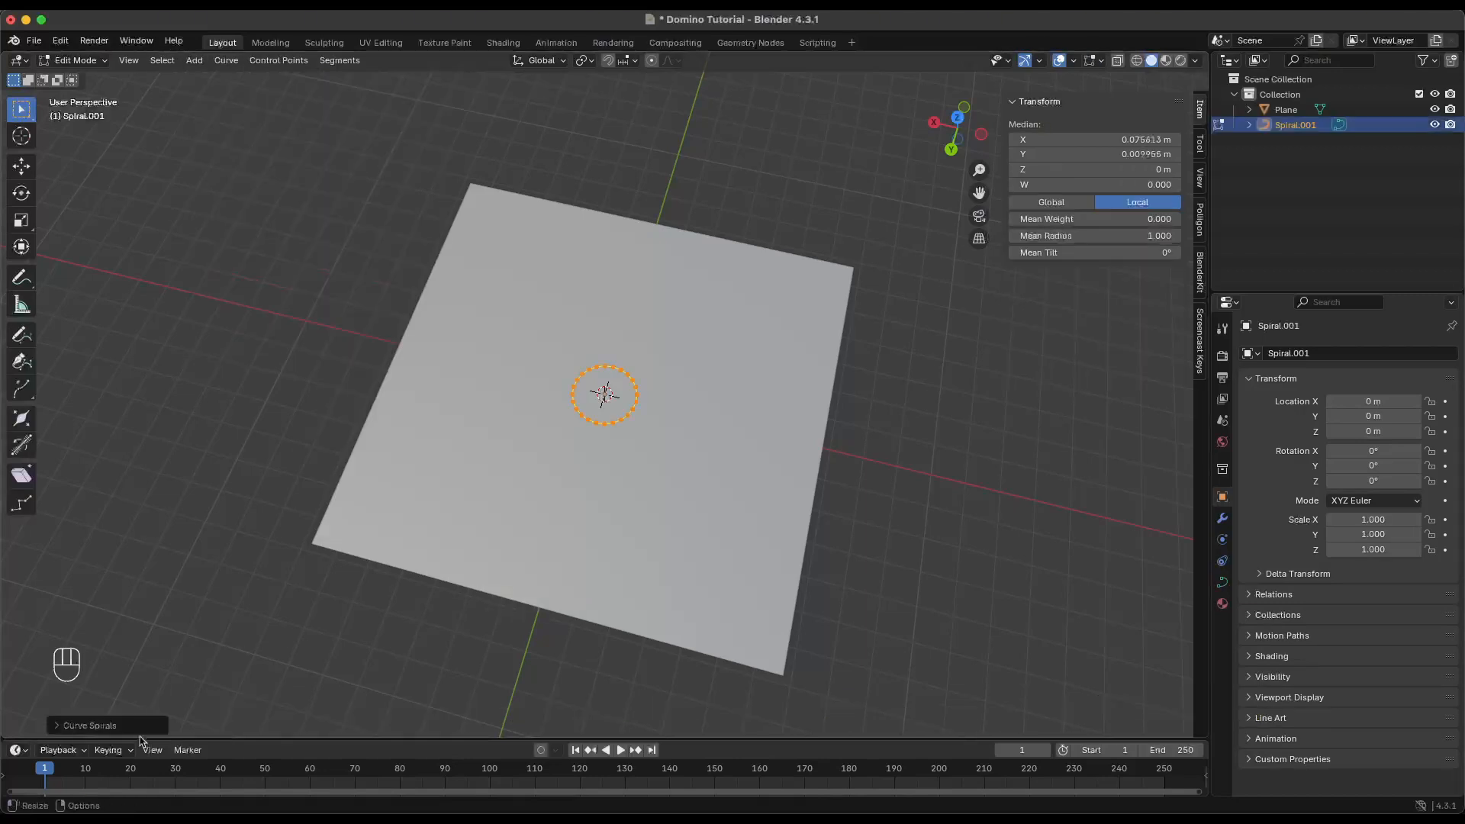
{"action": "left_click", "coordinate": [61, 727]}
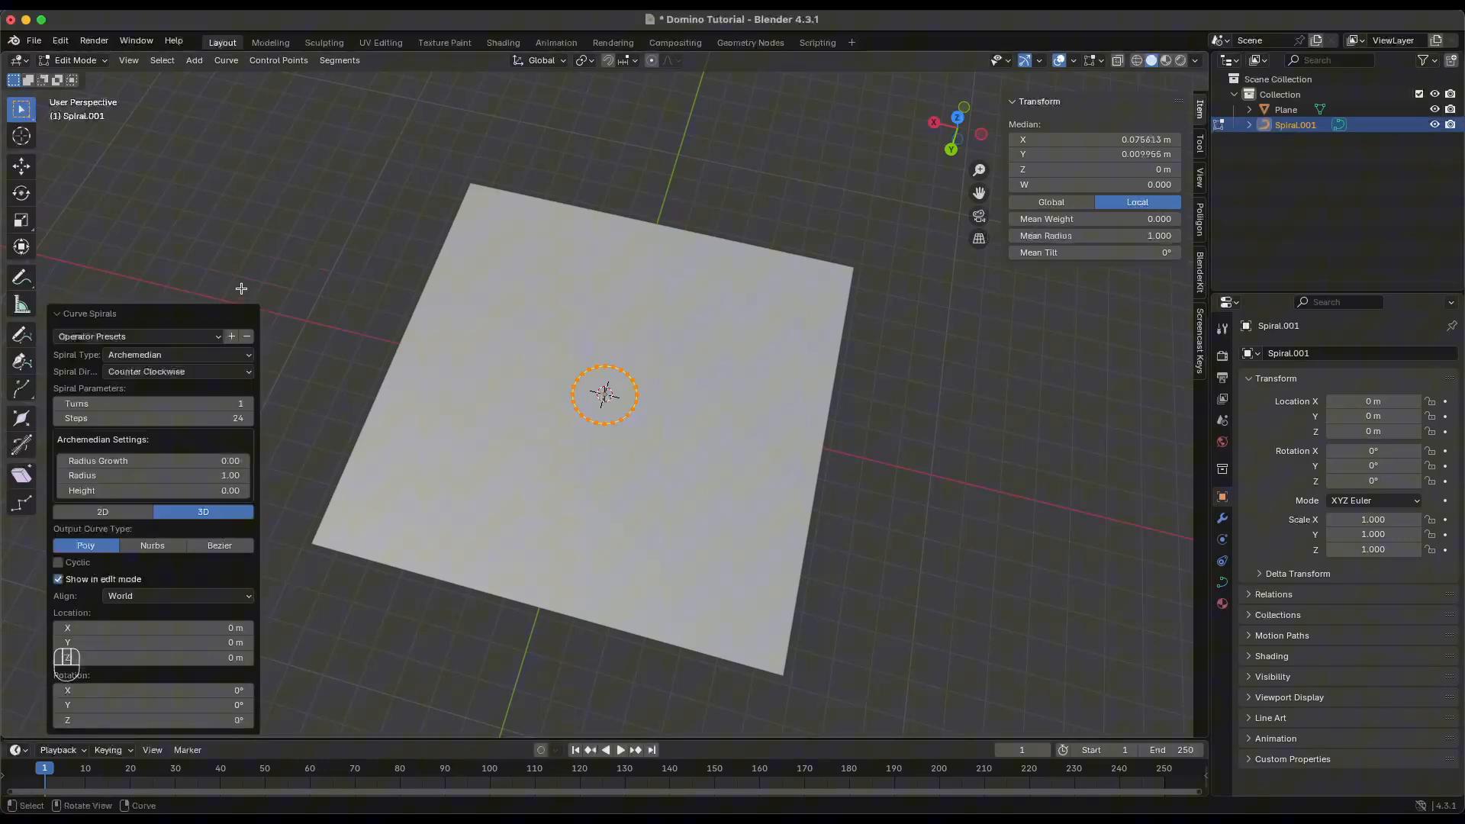
{"action": "left_click_drag", "start_coordinate": [198, 404], "coordinate": [209, 406]}
{"action": "double_click", "coordinate": [202, 406]}
{"action": "type", "text": "5"}
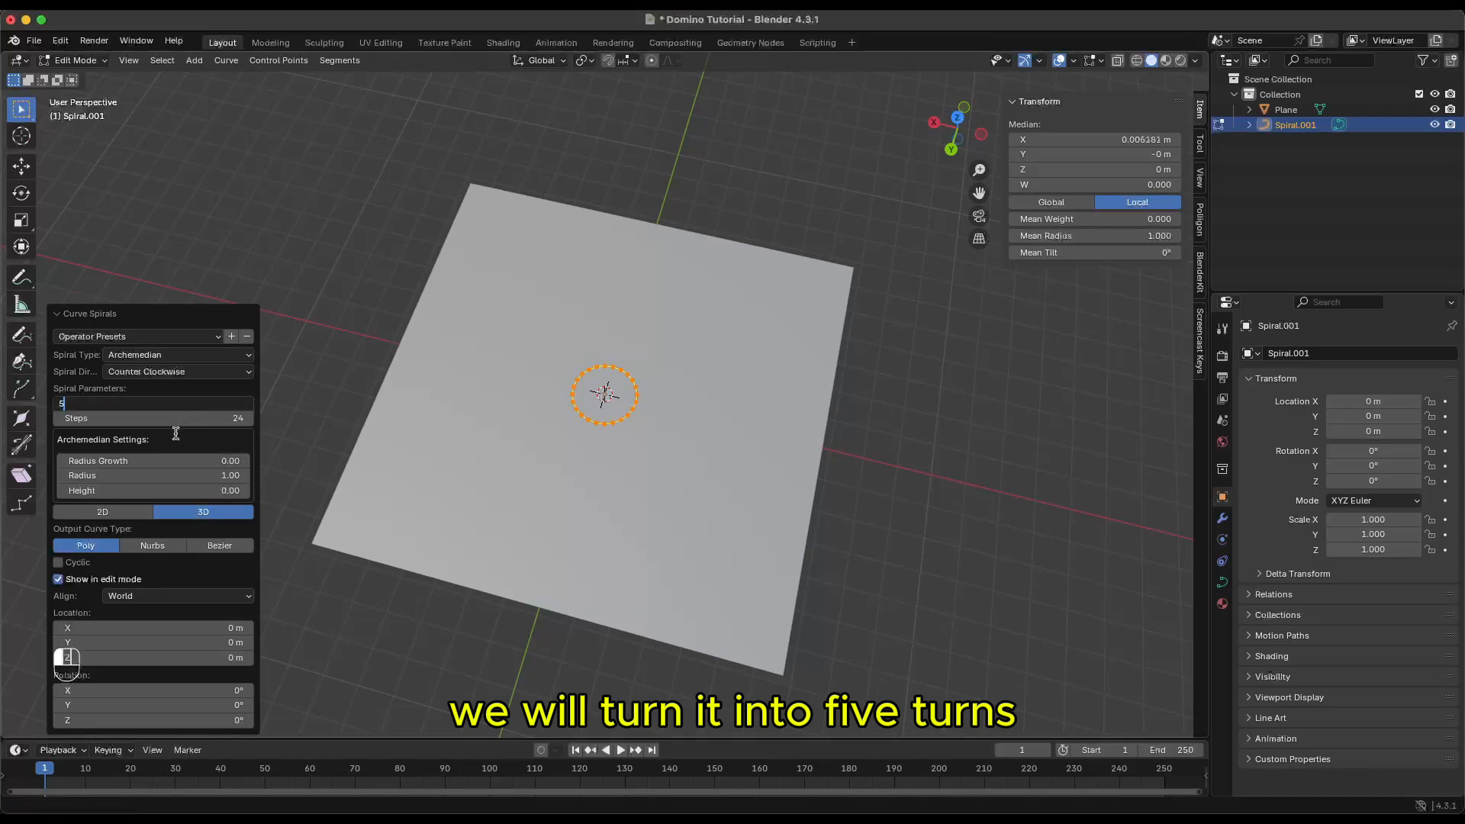
{"action": "key", "text": "Return"}
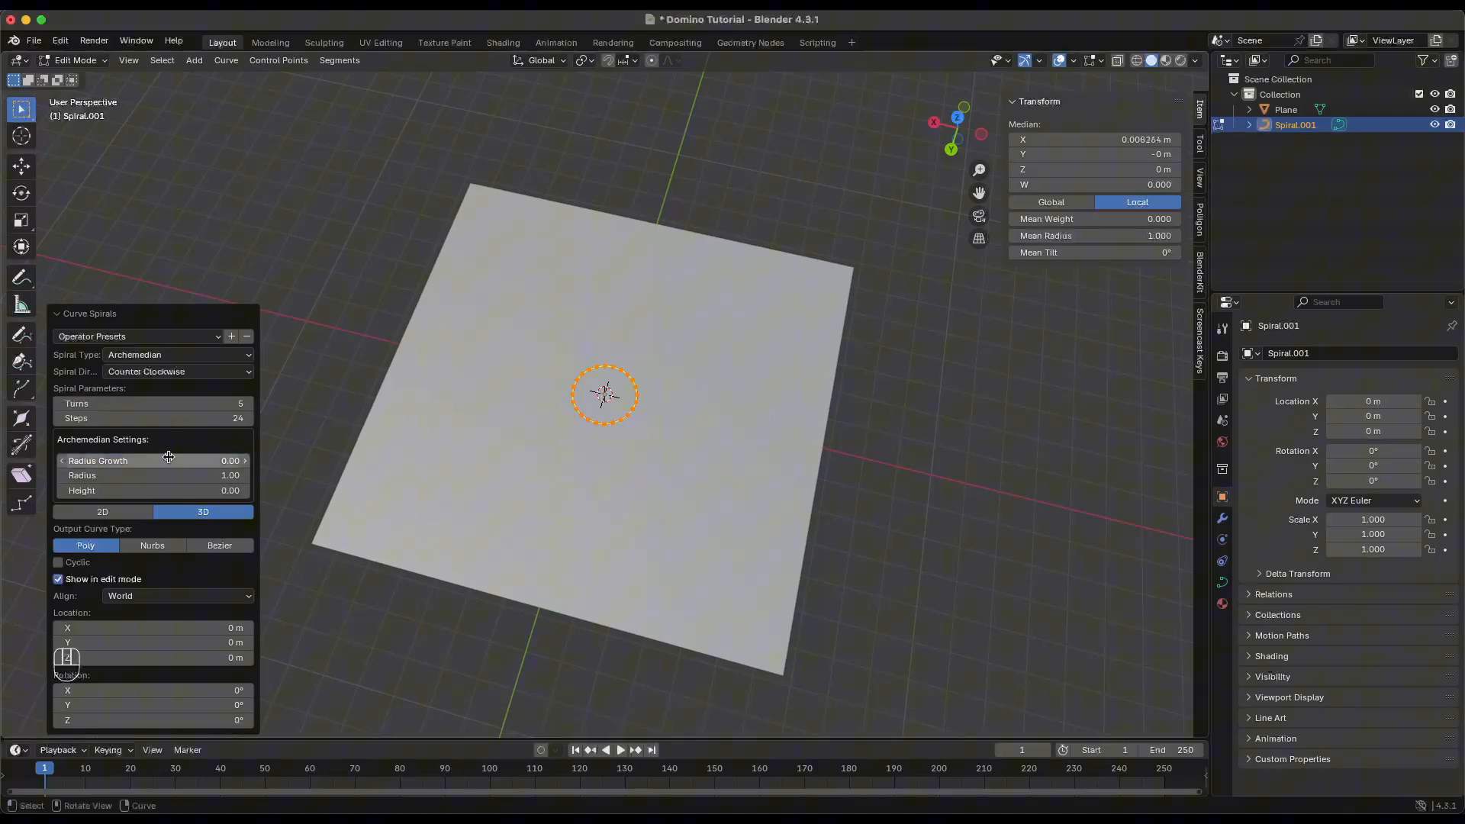
- Set the spiral's radius growth to 1.00 so its loops spread across the plane
{"action": "left_click_drag", "start_coordinate": [183, 463], "coordinate": [200, 464]}
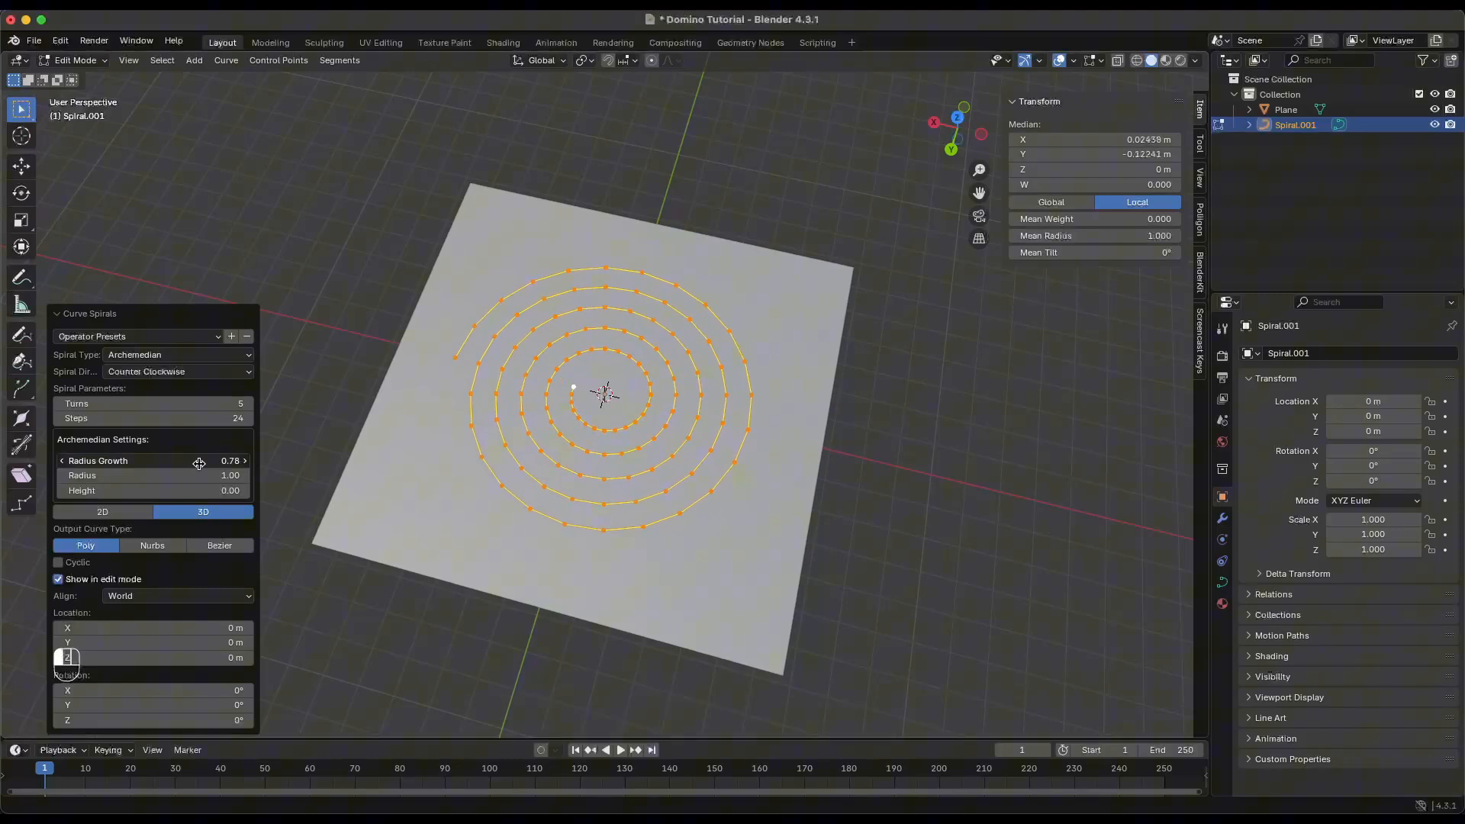
{"action": "middle_click_drag", "start_coordinate": [763, 493], "coordinate": [633, 432]}
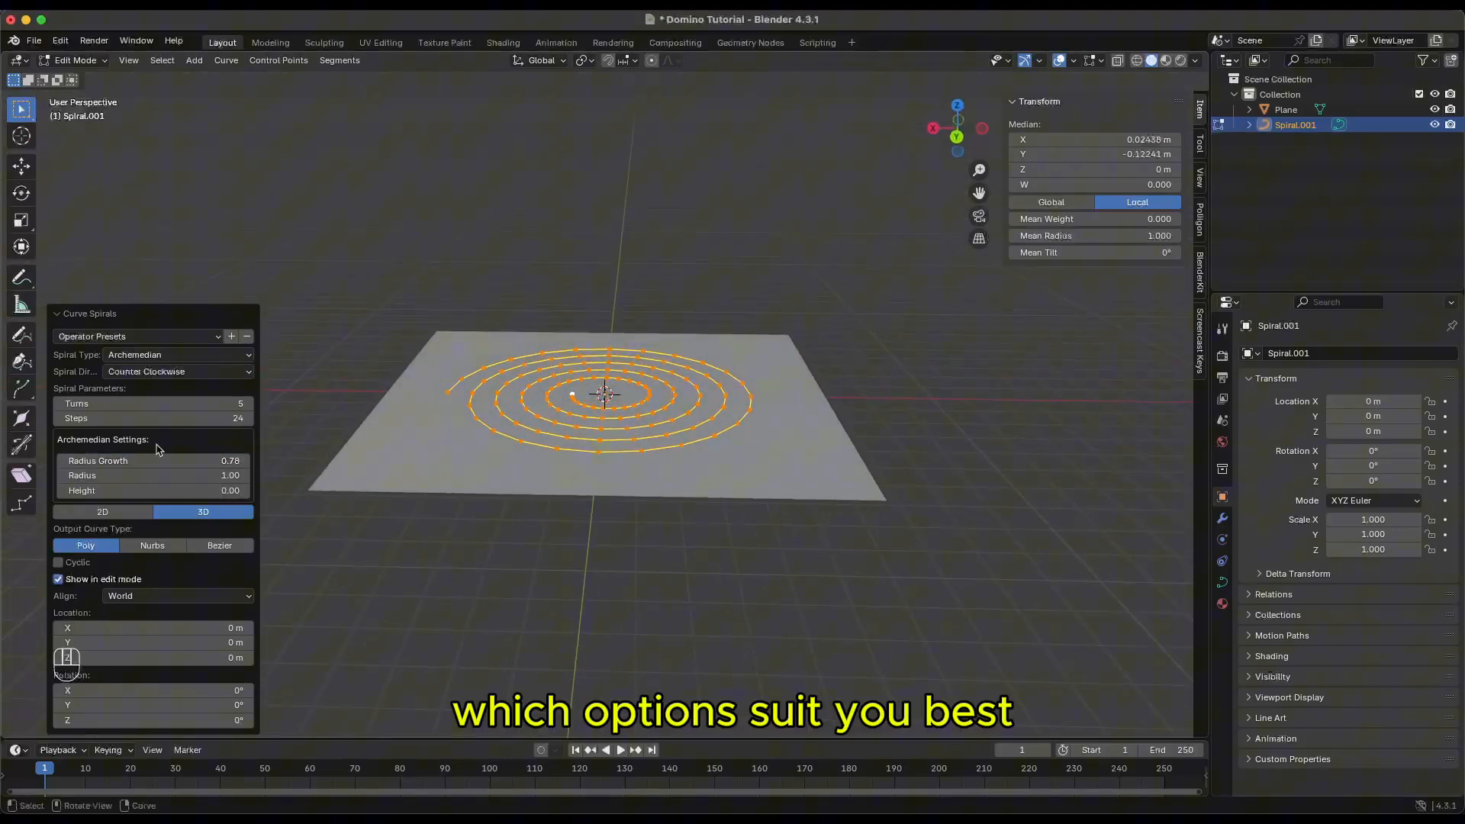
{"action": "middle_click_drag", "start_coordinate": [810, 433], "coordinate": [541, 400]}
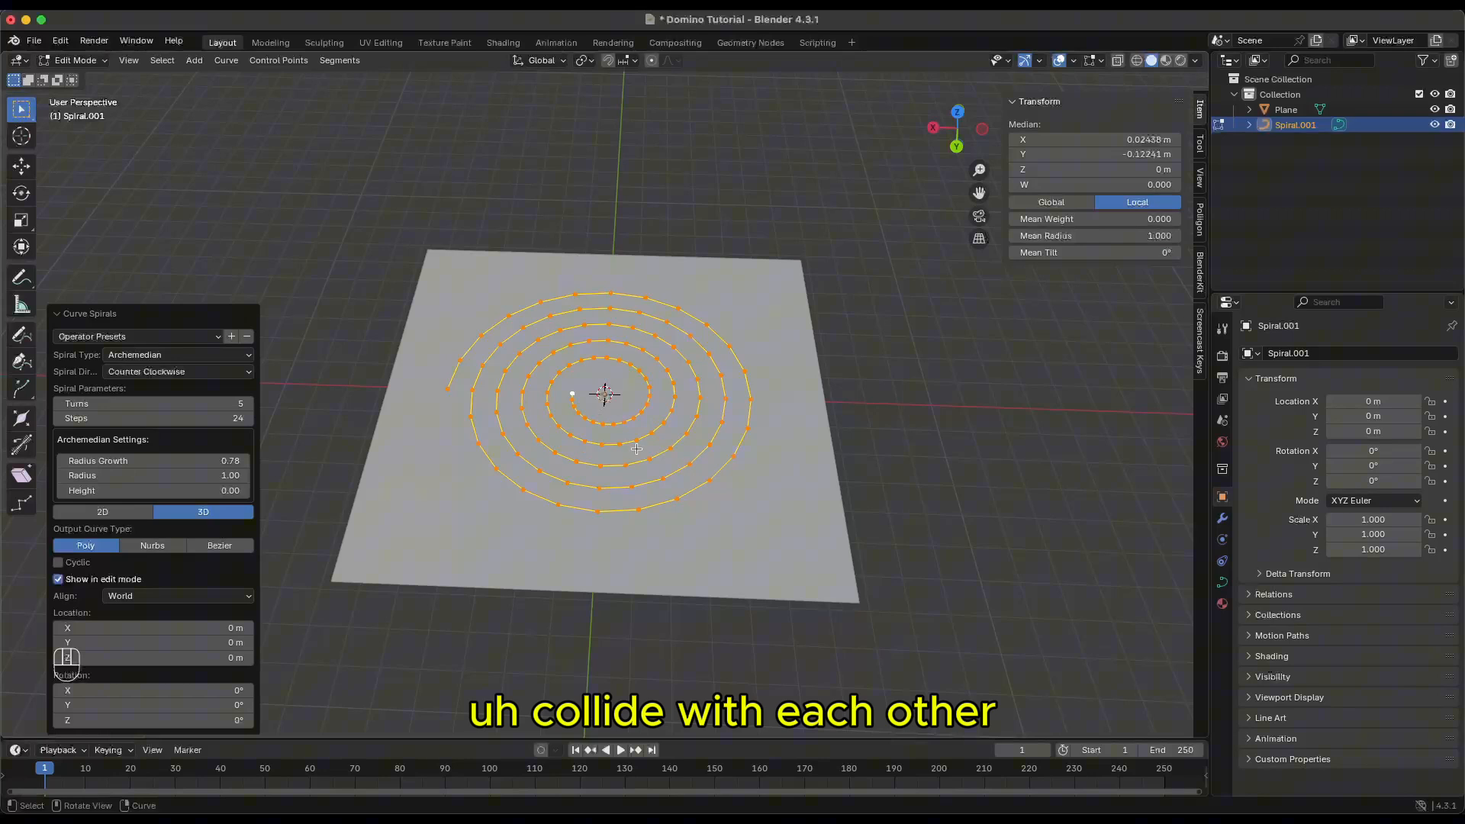
{"action": "middle_click_drag", "start_coordinate": [641, 463], "coordinate": [644, 472]}
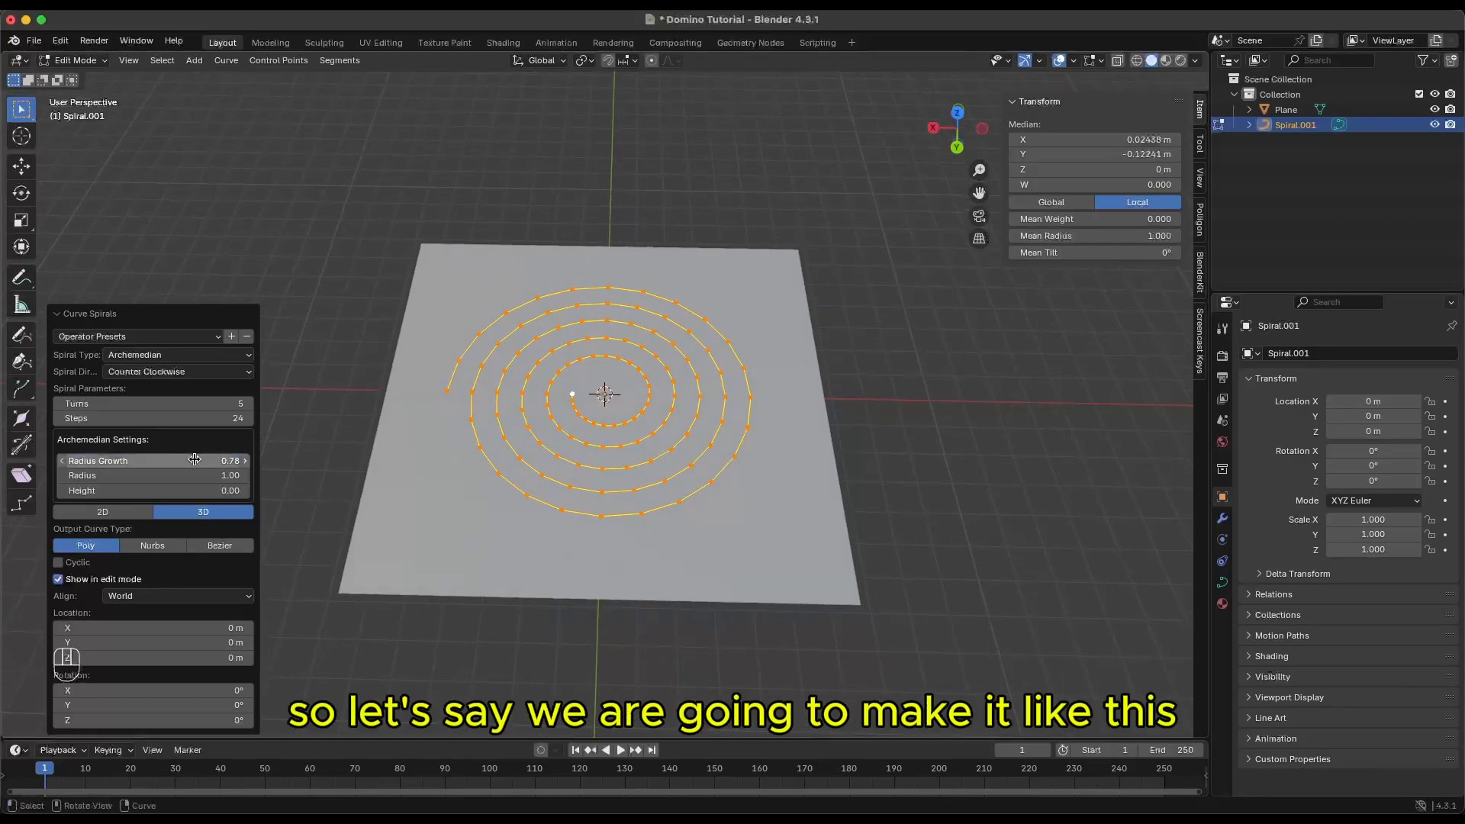
{"action": "left_click_drag", "start_coordinate": [194, 459], "coordinate": [206, 461]}
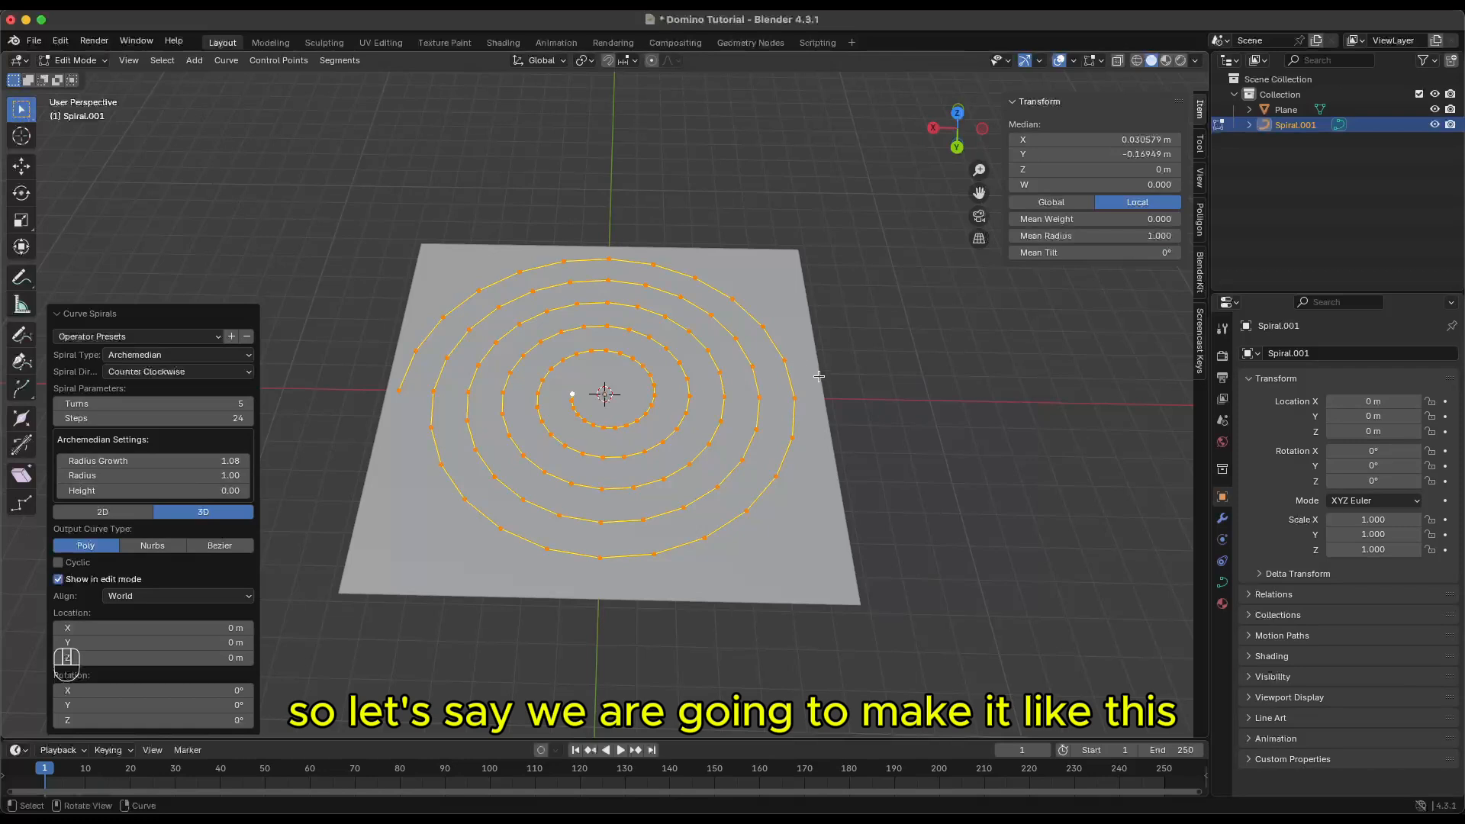
{"action": "left_click", "coordinate": [168, 460]}
{"action": "type", "text": "1"}
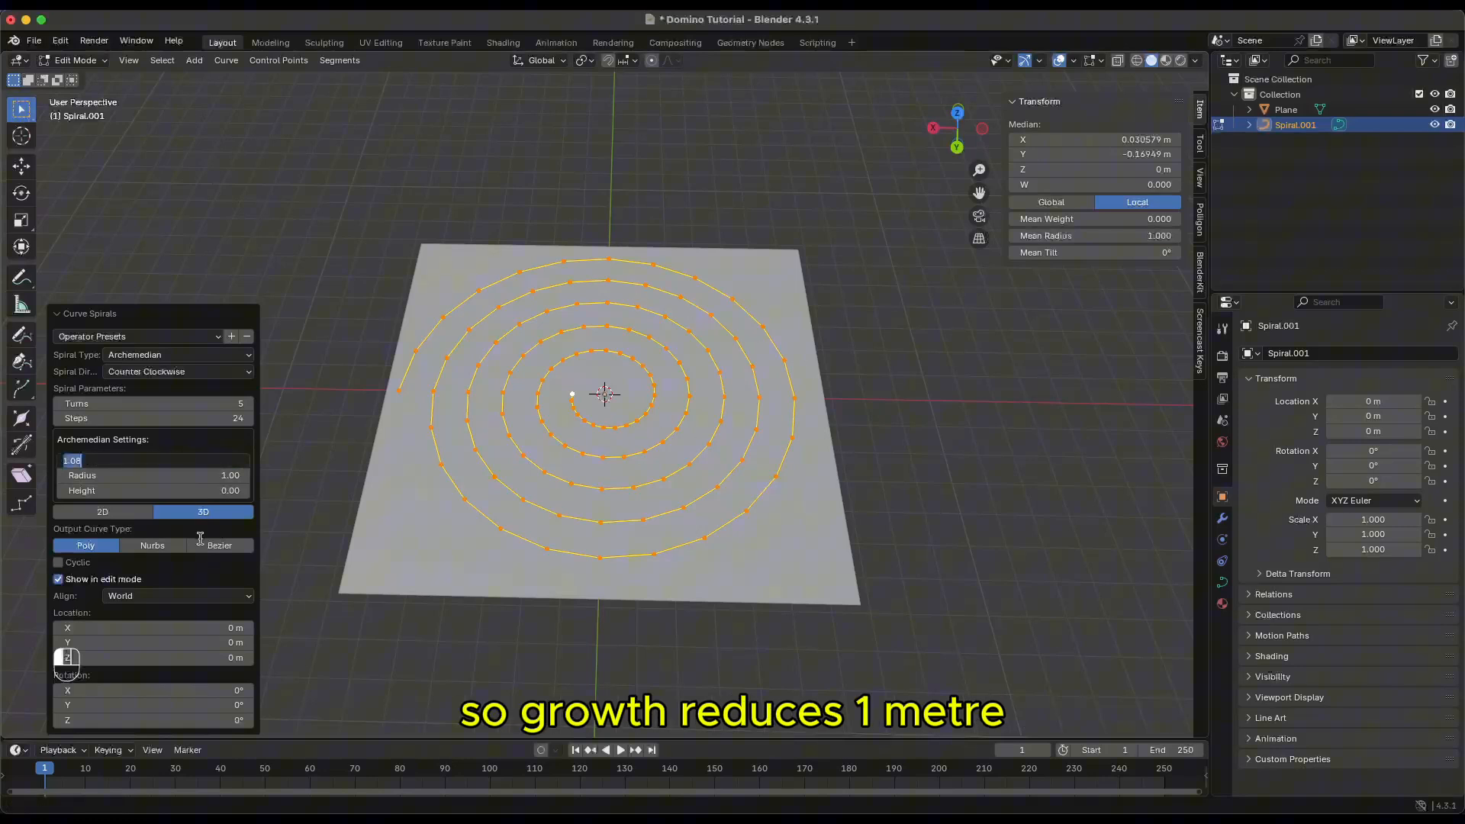
{"action": "key", "text": "Return"}
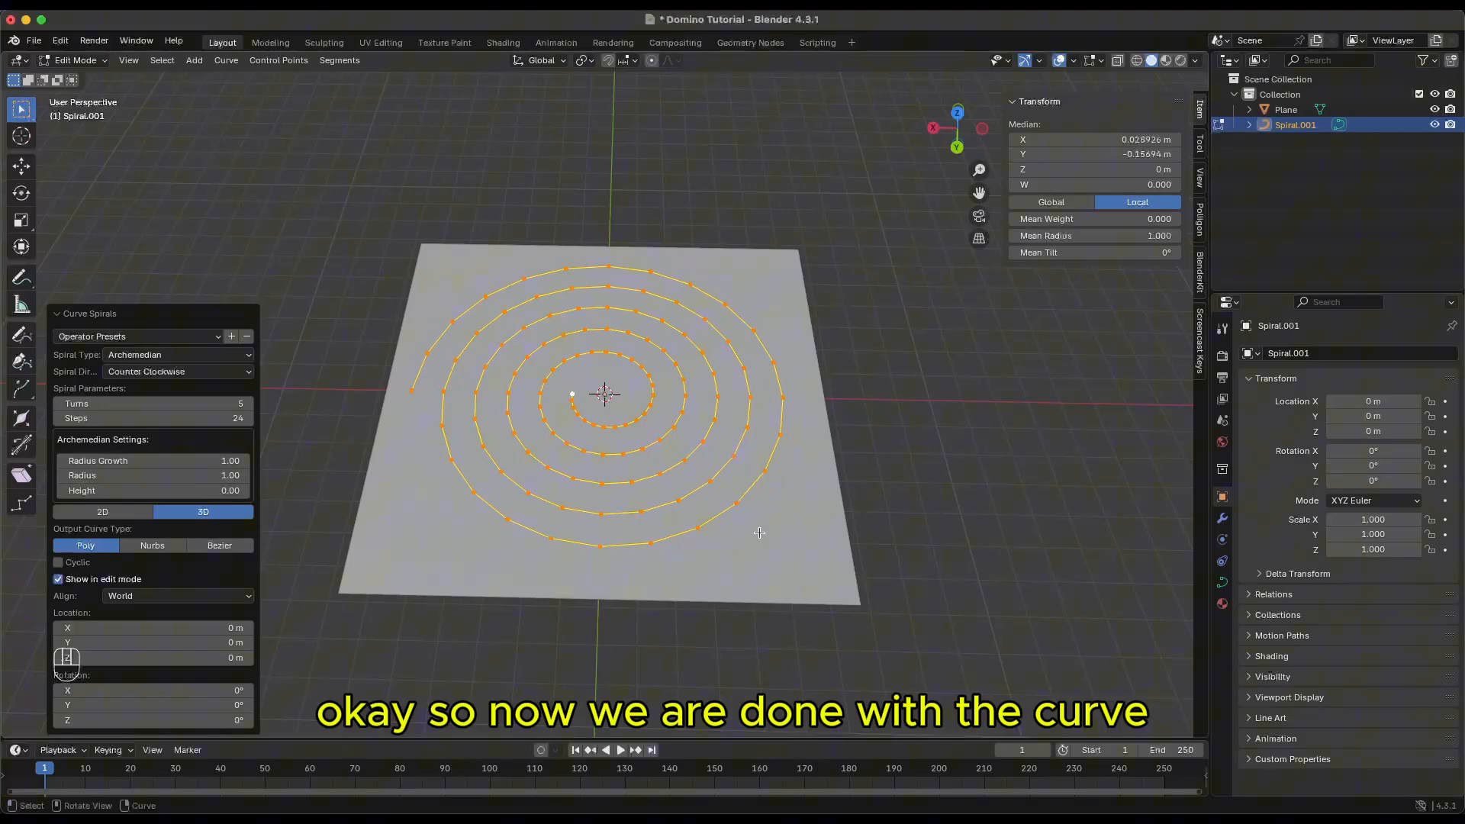
- Deselect the spiral's control points and save the file
{"action": "left_click", "coordinate": [325, 307]}
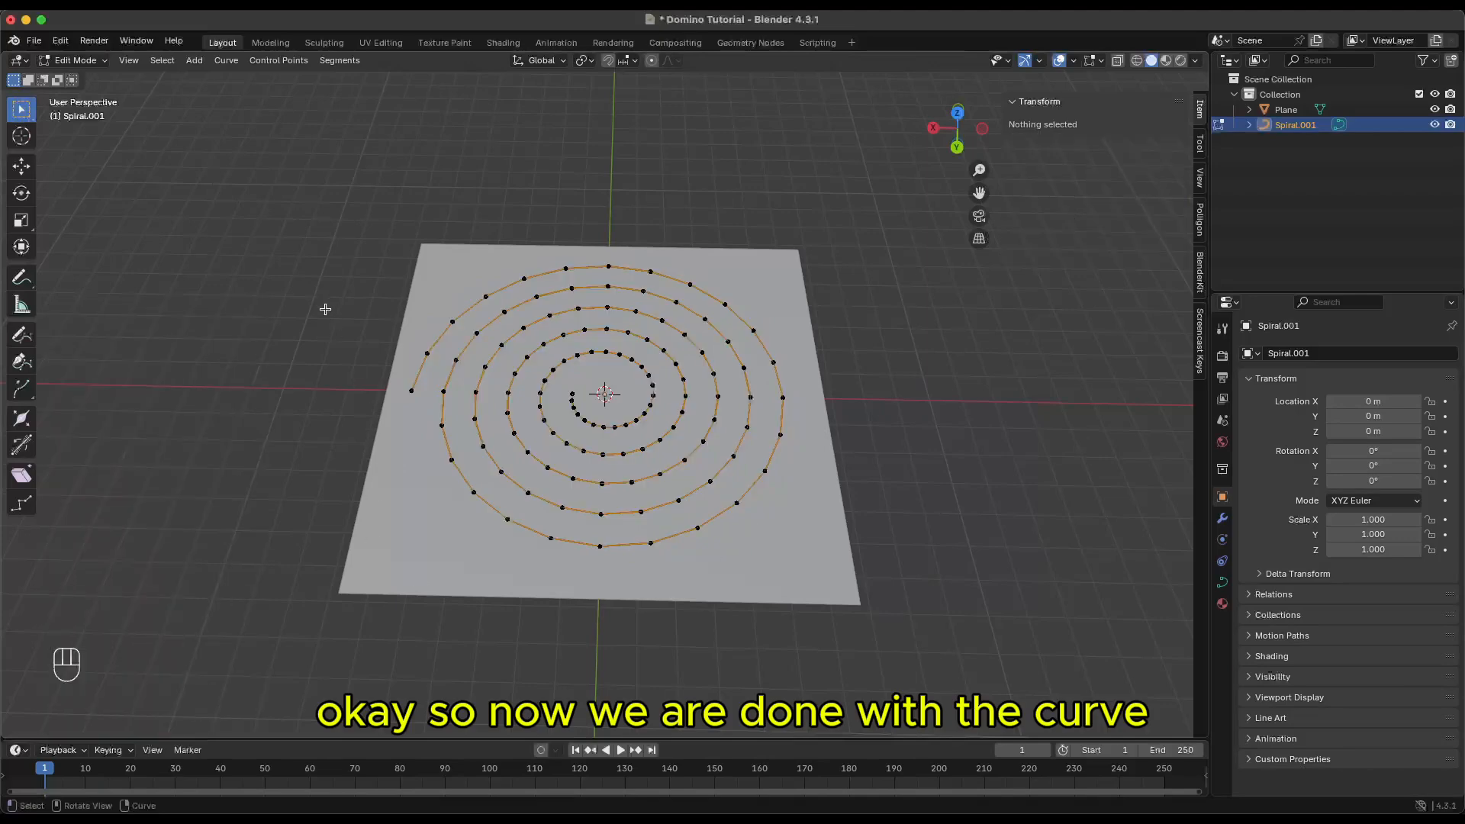
{"action": "key", "text": "super+s"}
{"action": "middle_click_drag", "start_coordinate": [424, 393], "coordinate": [426, 416]}
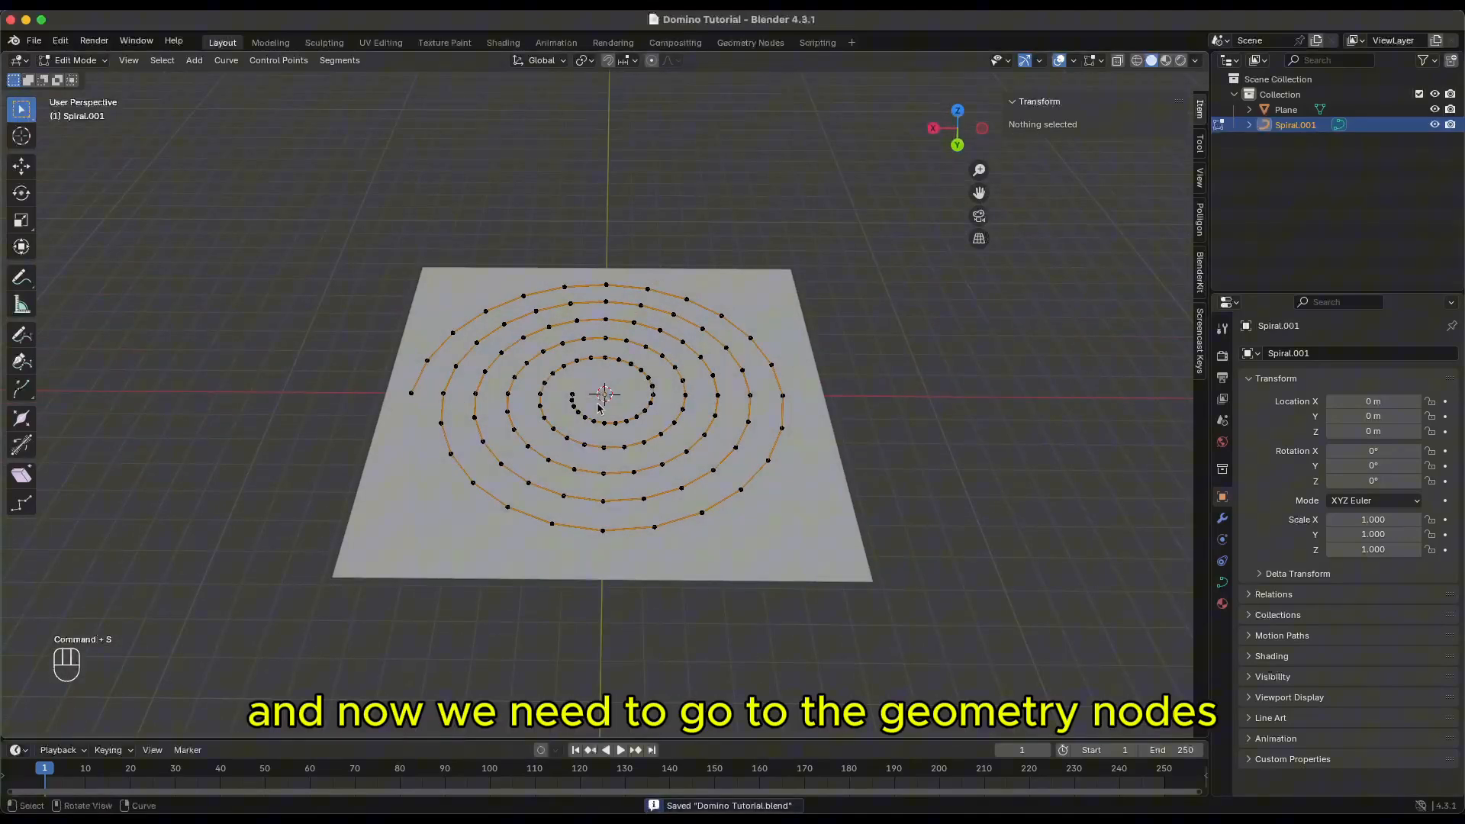
- Switch to the Geometry Nodes workspace and create a new geometry node group on the spiral in Object Mode
{"action": "left_click", "coordinate": [739, 43]}
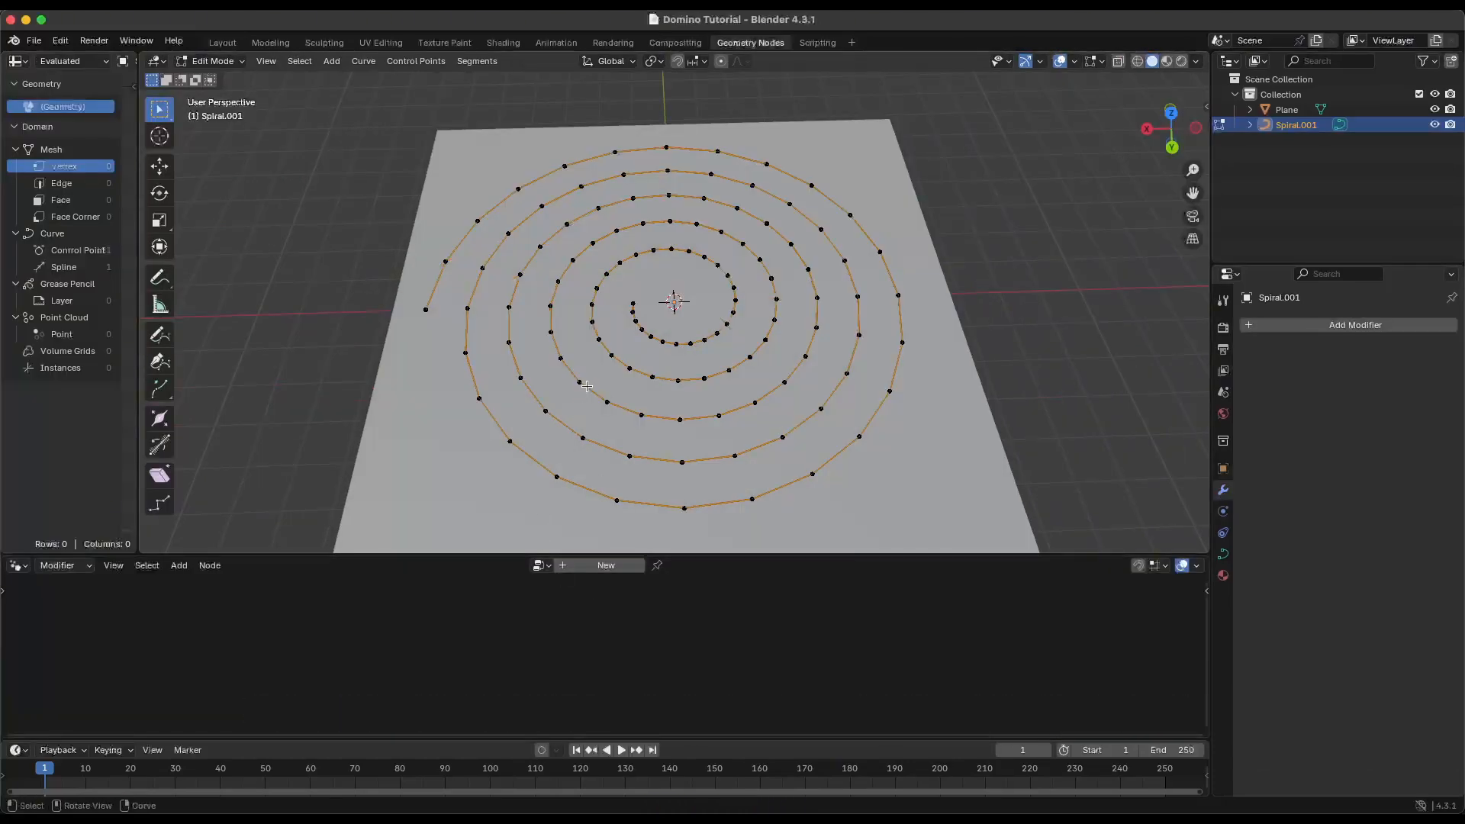
{"action": "key", "text": "Tab"}
{"action": "key", "text": "Tab"}
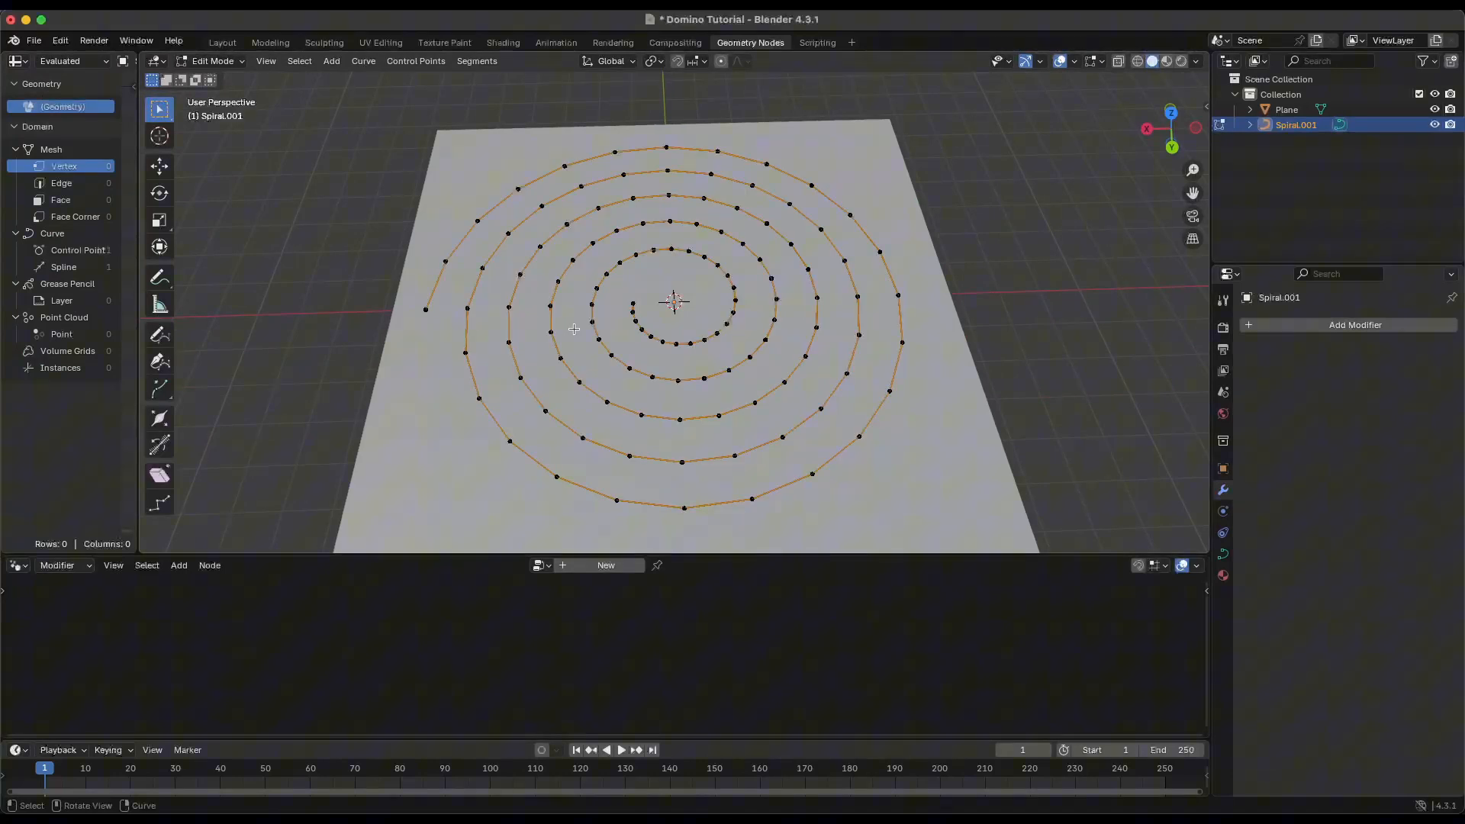
{"action": "key", "text": "Tab"}
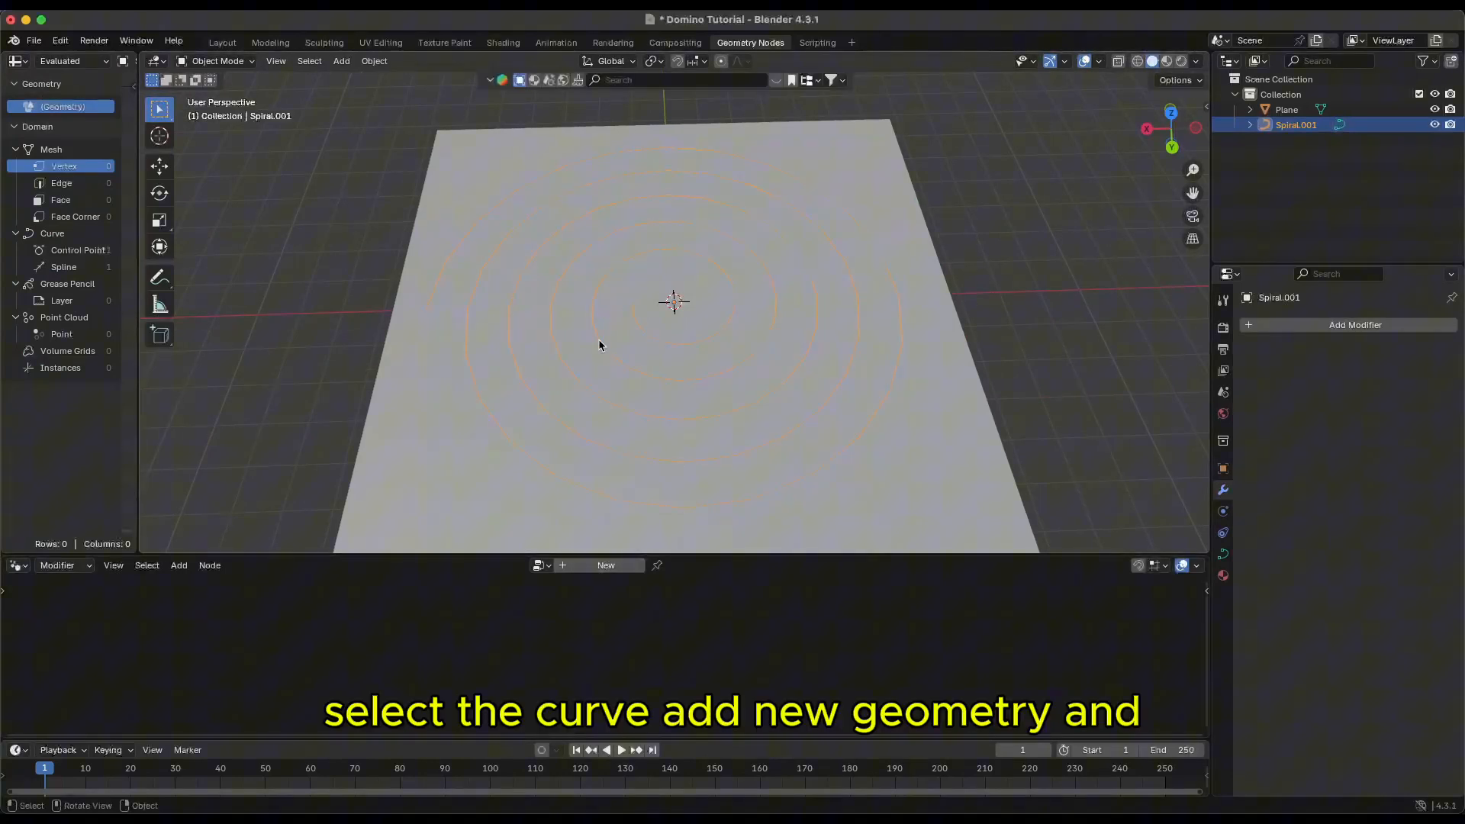
{"action": "left_click", "coordinate": [600, 569]}
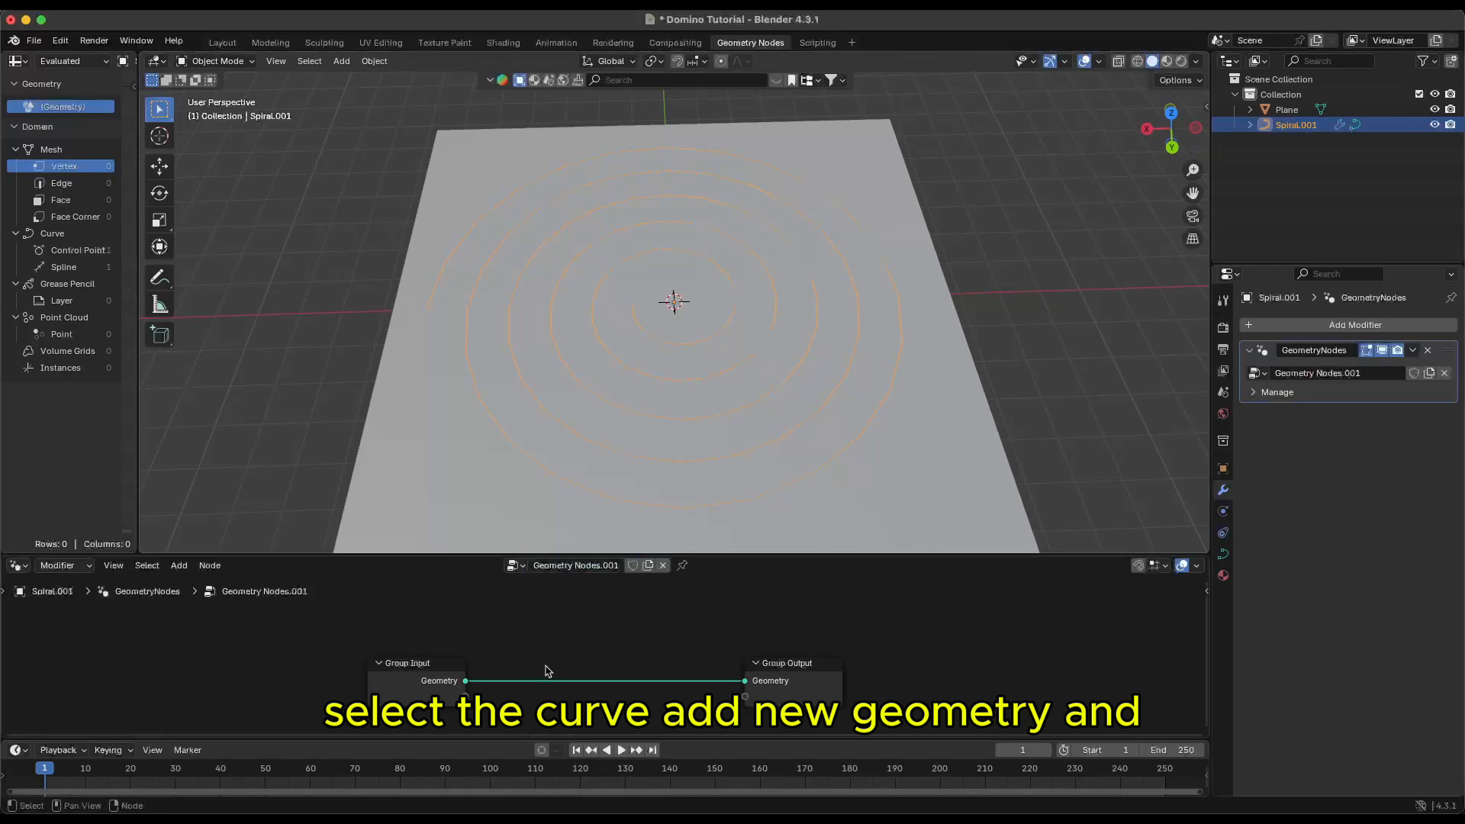
- Insert an Instance on Points node between Group Input and Group Output, and move Group Input clear of it
{"action": "key", "text": "shift+a"}
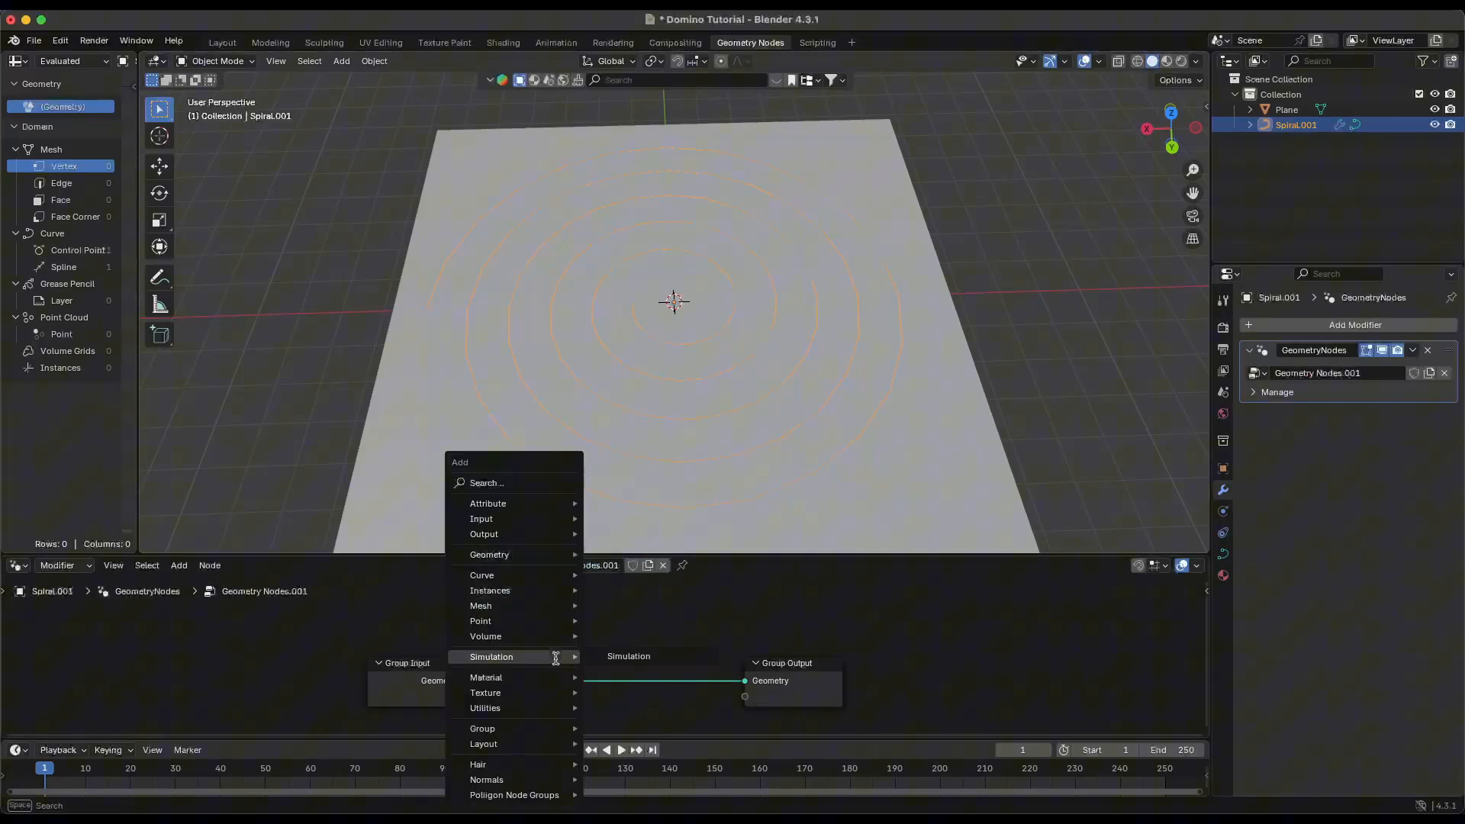
{"action": "type", "text": "ubs"}
{"action": "key", "text": "BackSpace"}
{"action": "key", "text": "BackSpace"}
{"action": "key", "text": "BackSpace"}
{"action": "type", "text": "in"}
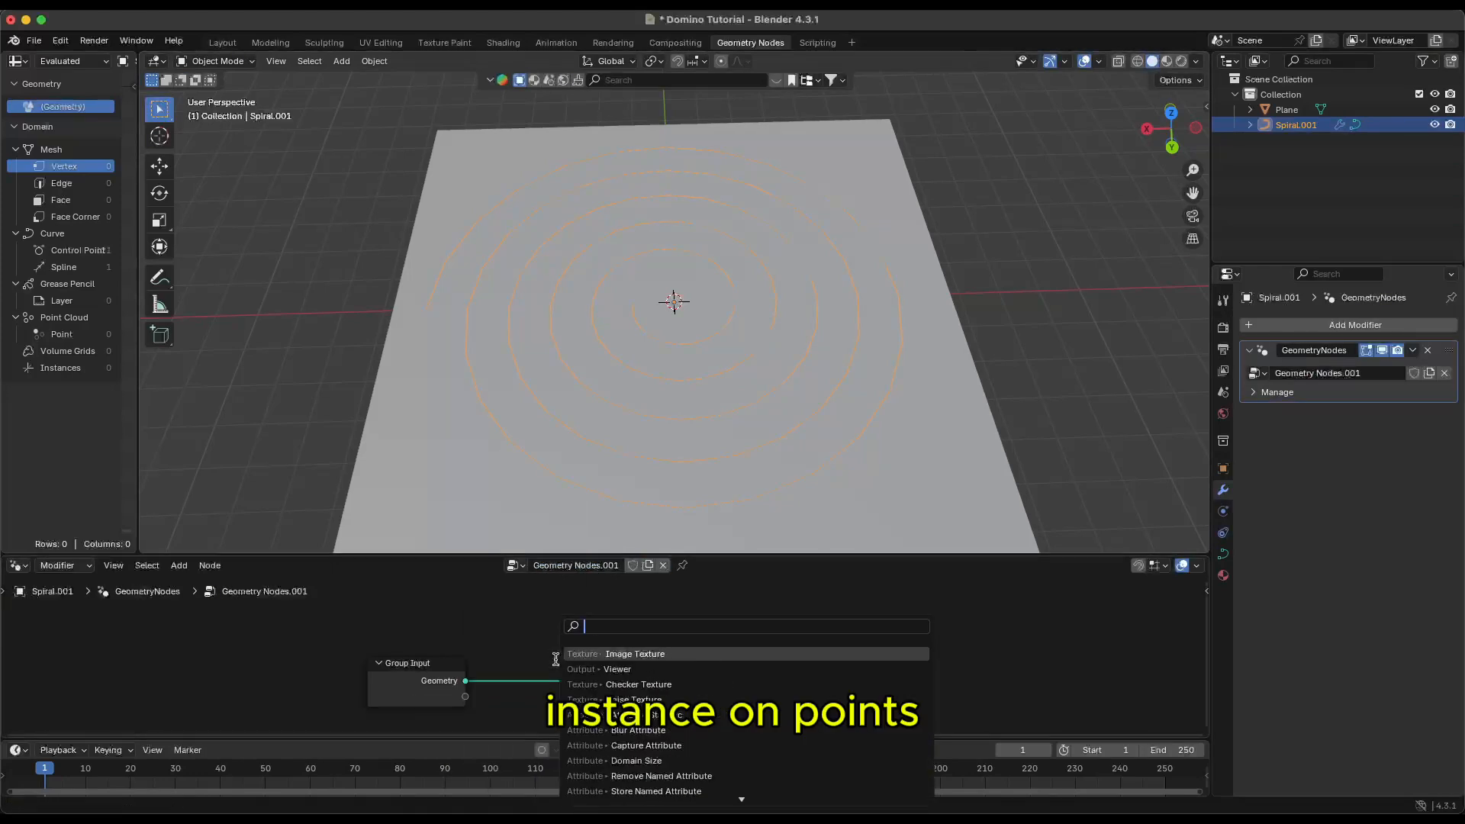
{"action": "type", "text": "st"}
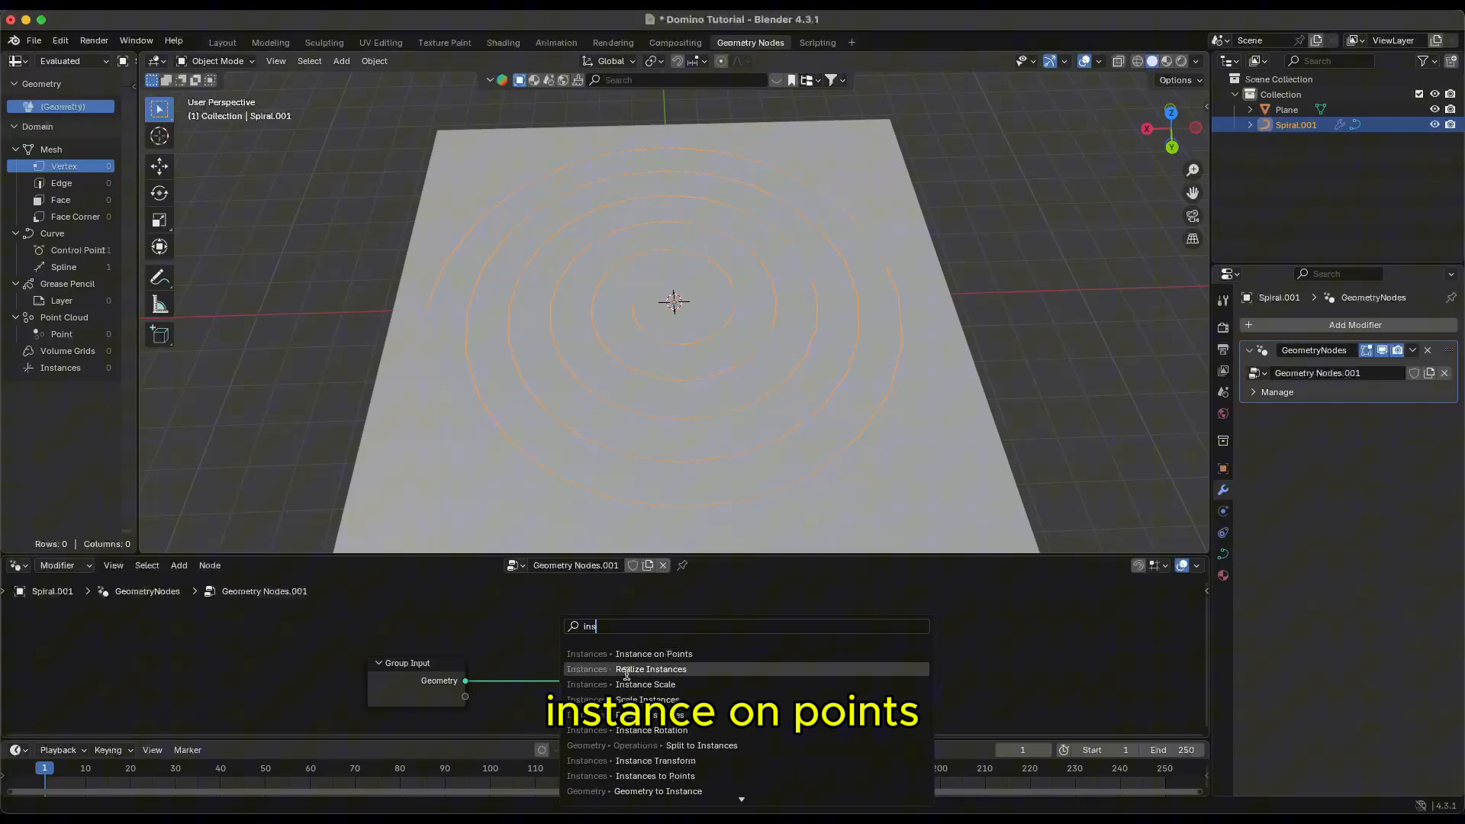
{"action": "key", "text": "Return"}
{"action": "left_click", "coordinate": [540, 647]}
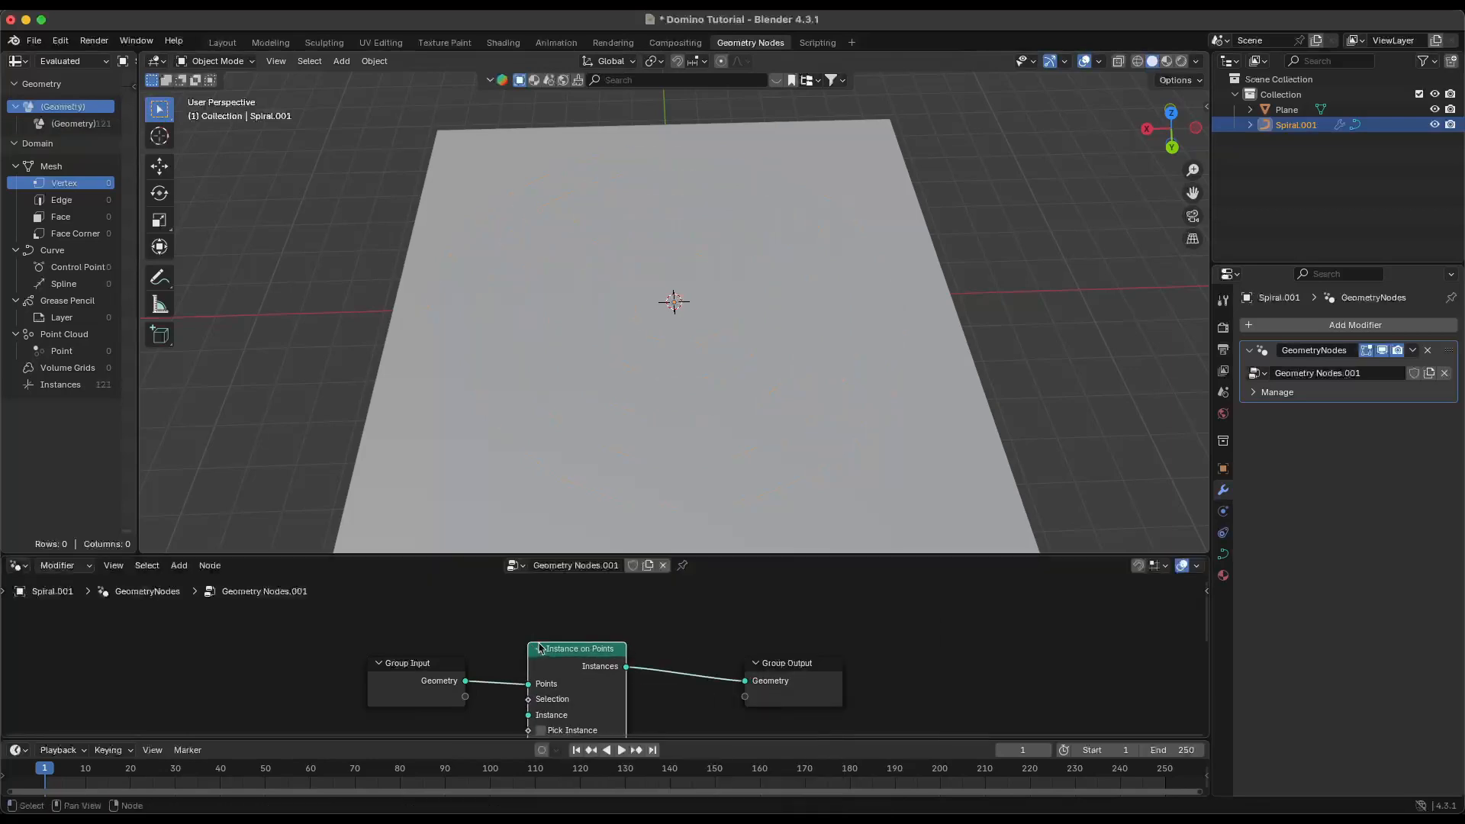
{"action": "left_click_drag", "start_coordinate": [445, 683], "coordinate": [422, 661]}
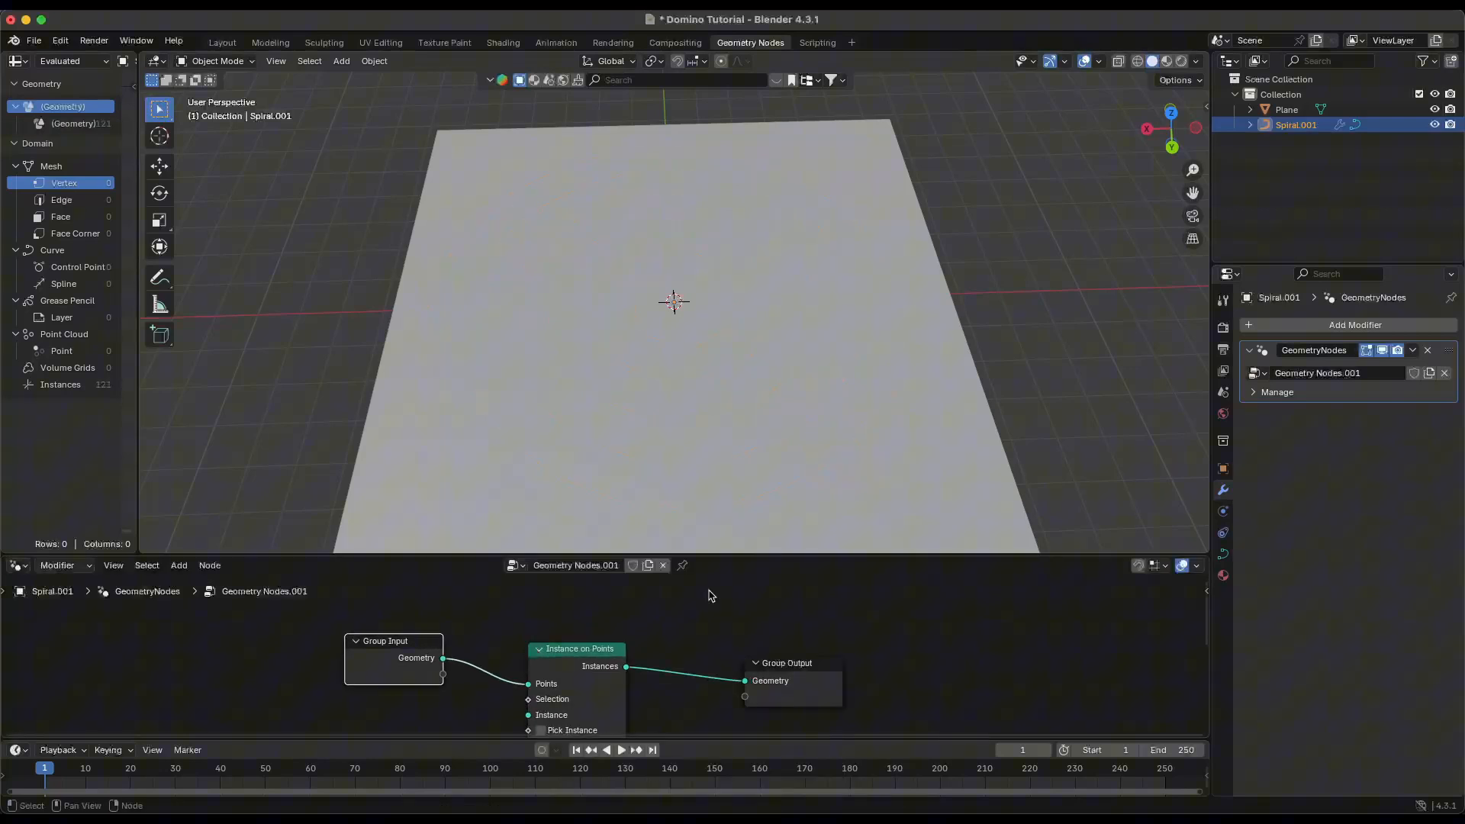
- Enlarge the node editor and add a Cube mesh node connected to the Instance input of Instance on Points
{"action": "left_click_drag", "start_coordinate": [712, 555], "coordinate": [713, 441]}
{"action": "scroll", "coordinate": [696, 313], "scroll_direction": "down", "scroll_amount": 3}
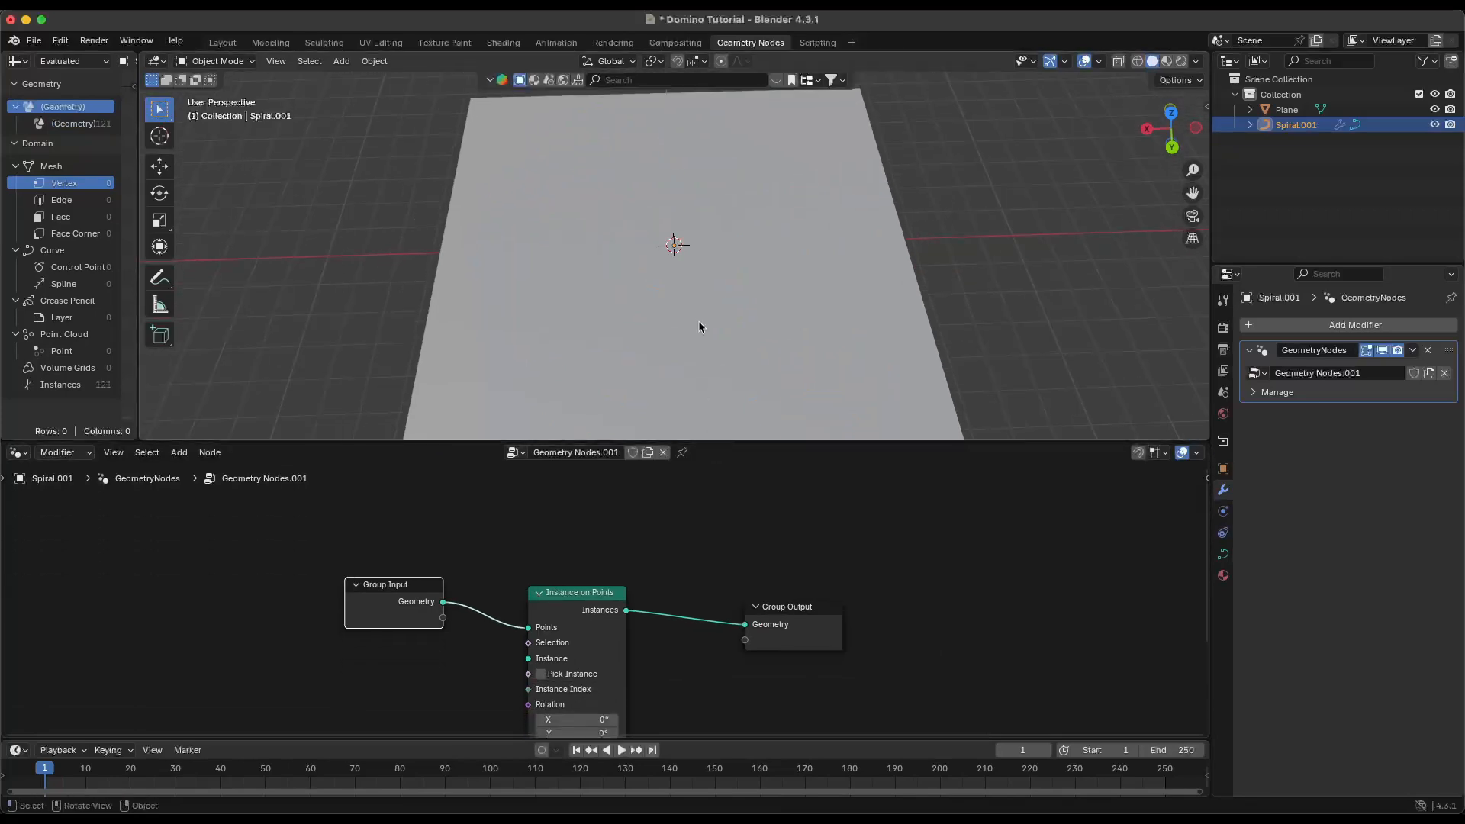
{"action": "scroll", "coordinate": [702, 332], "scroll_direction": "up", "scroll_amount": 2}
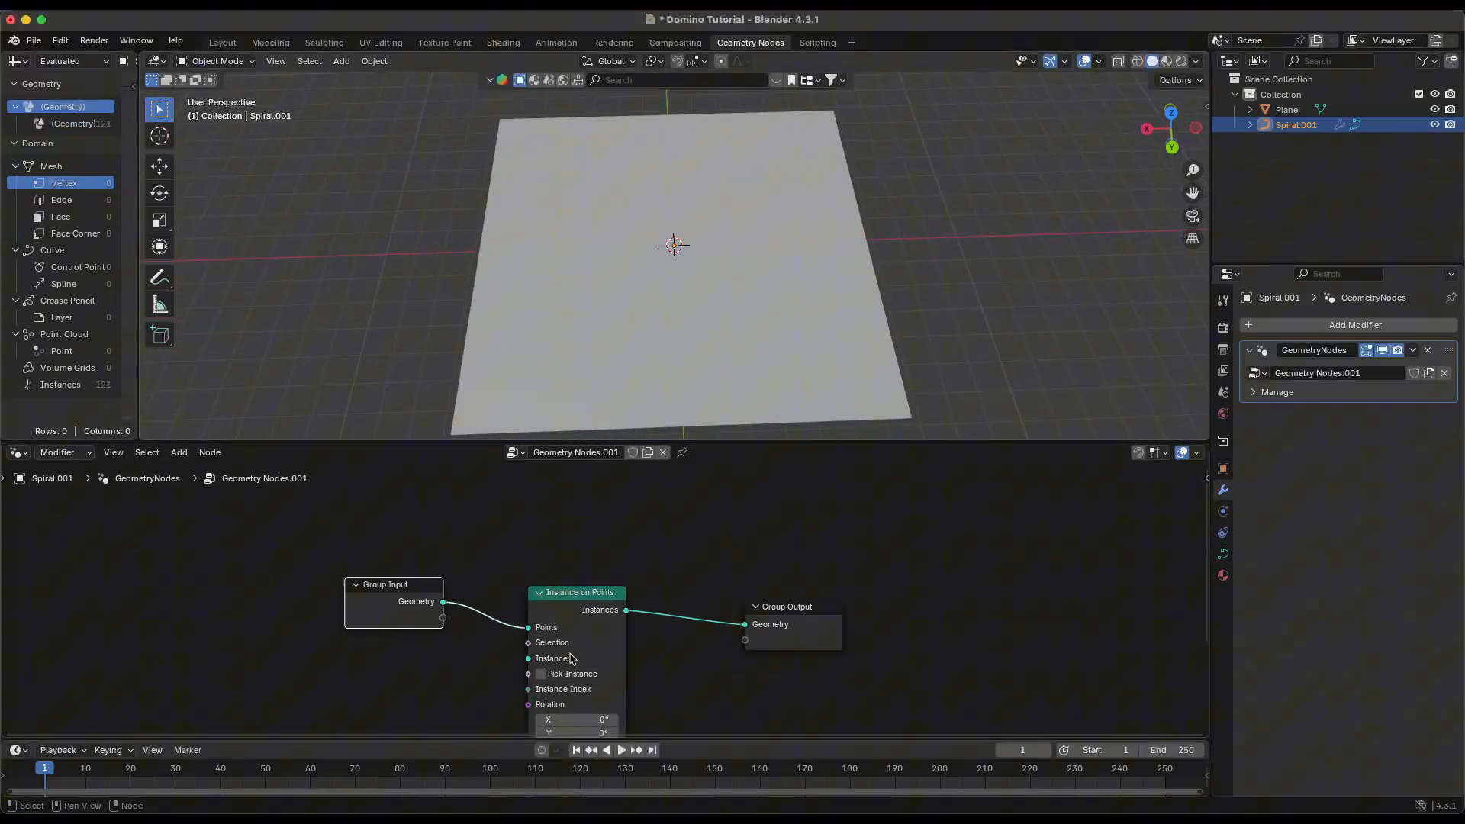
{"action": "left_click_drag", "start_coordinate": [528, 660], "coordinate": [445, 671]}
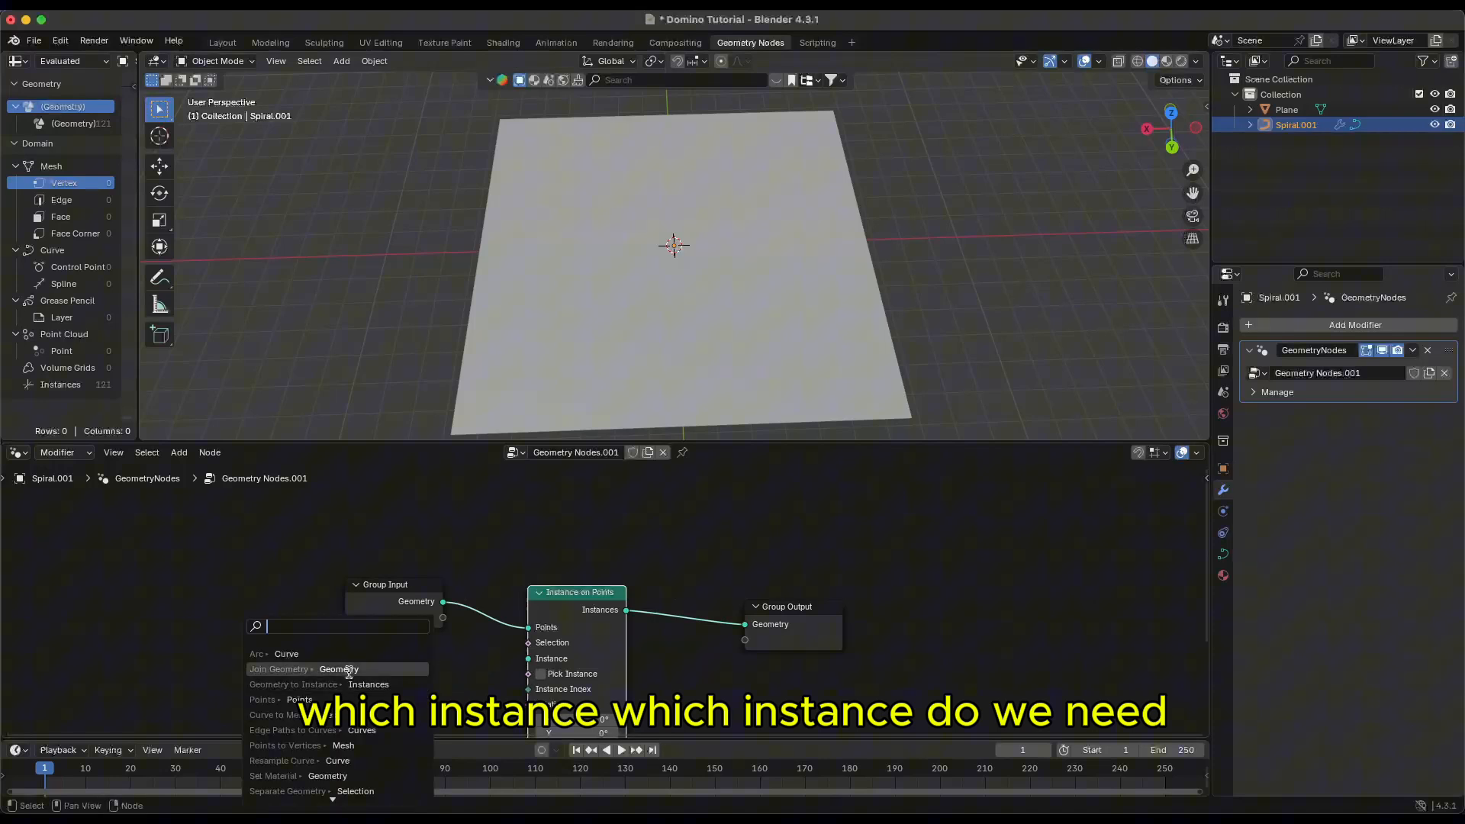
{"action": "type", "text": "cu"}
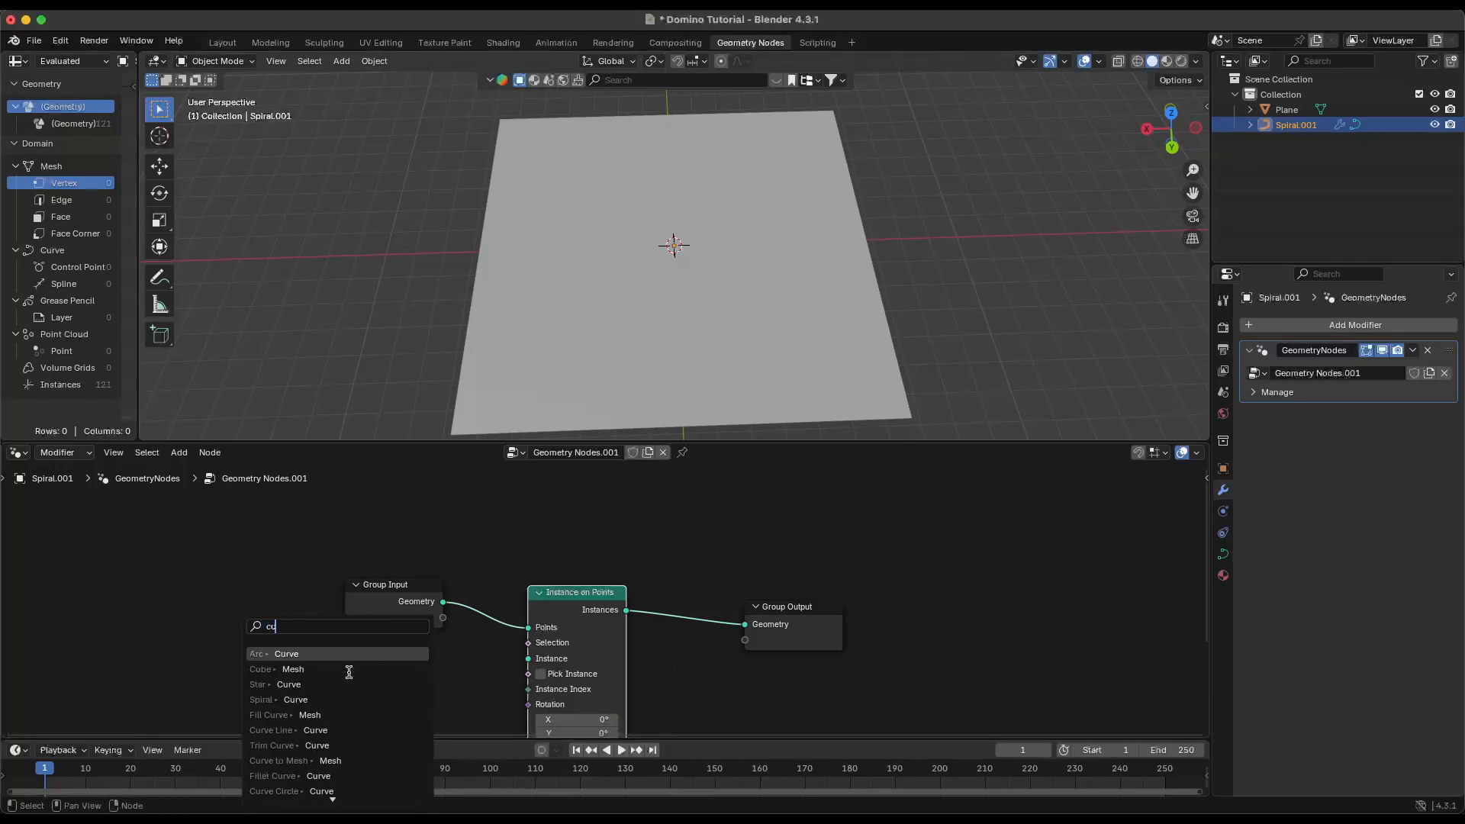
{"action": "type", "text": "be"}
{"action": "left_click", "coordinate": [352, 654]}
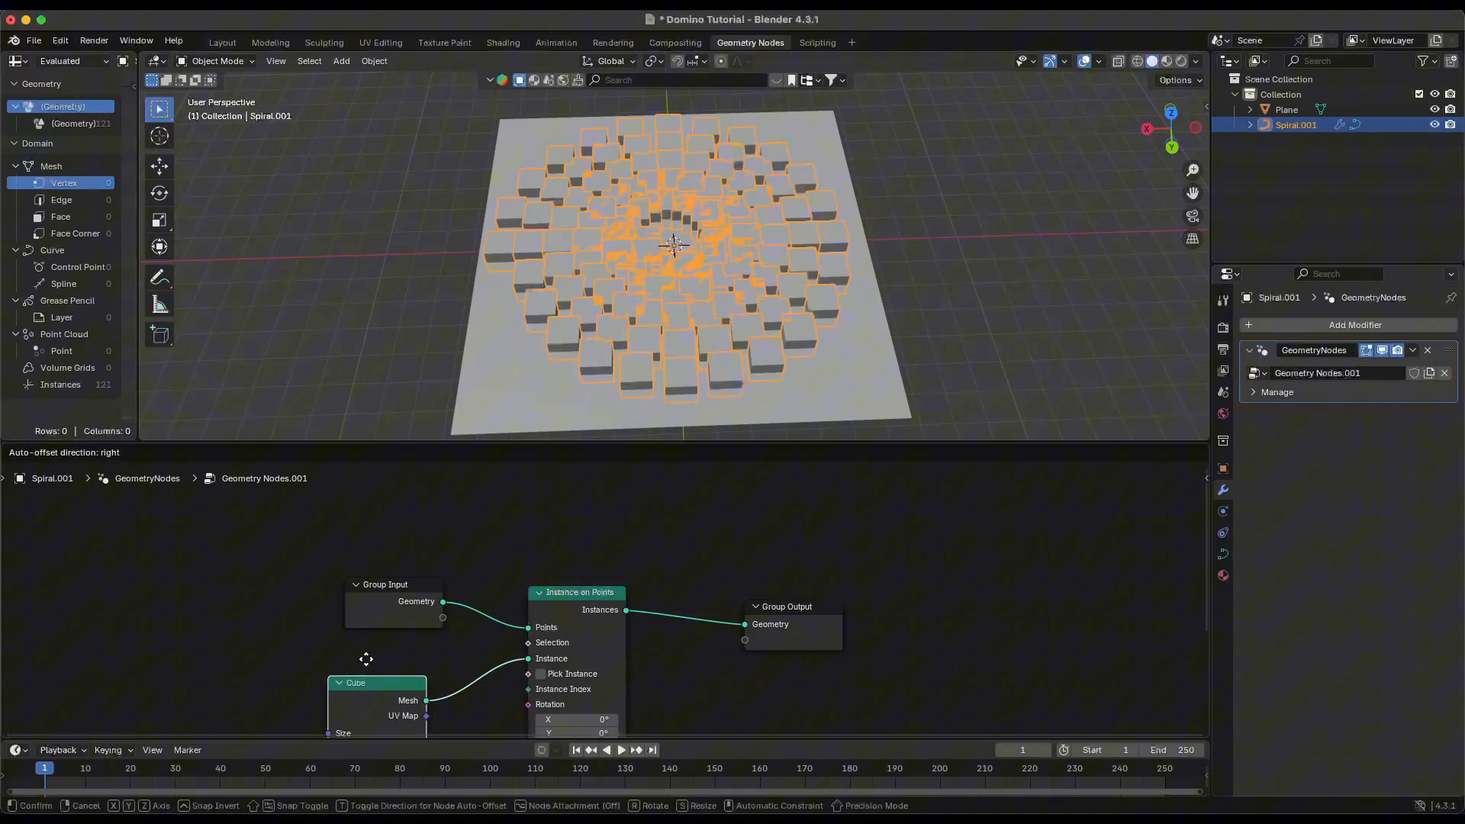
{"action": "left_click", "coordinate": [387, 654]}
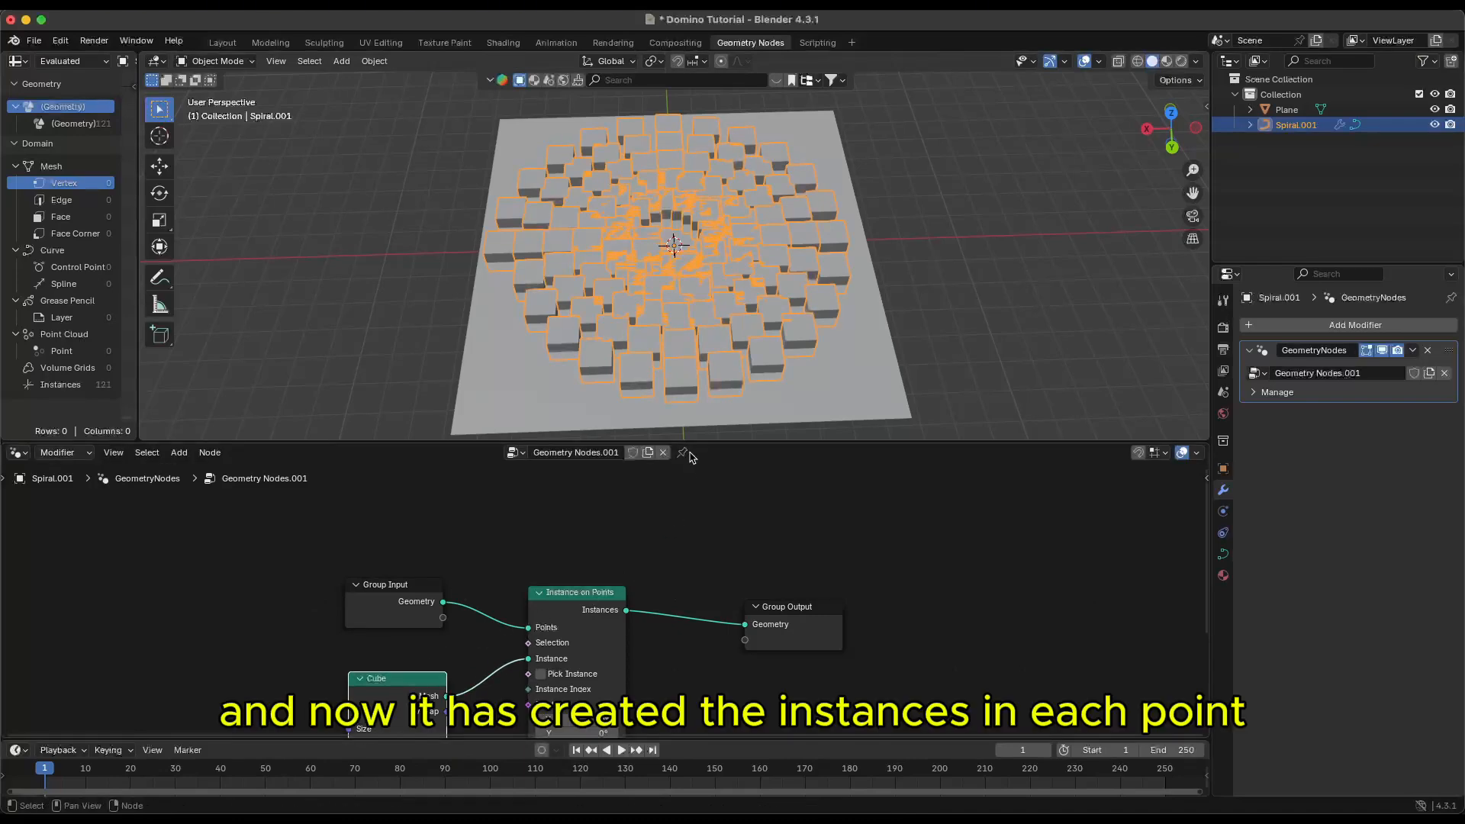
- Give the node editor more height and spread the Instance on Points, Group Input and Cube nodes apart
{"action": "left_click_drag", "start_coordinate": [698, 442], "coordinate": [704, 393]}
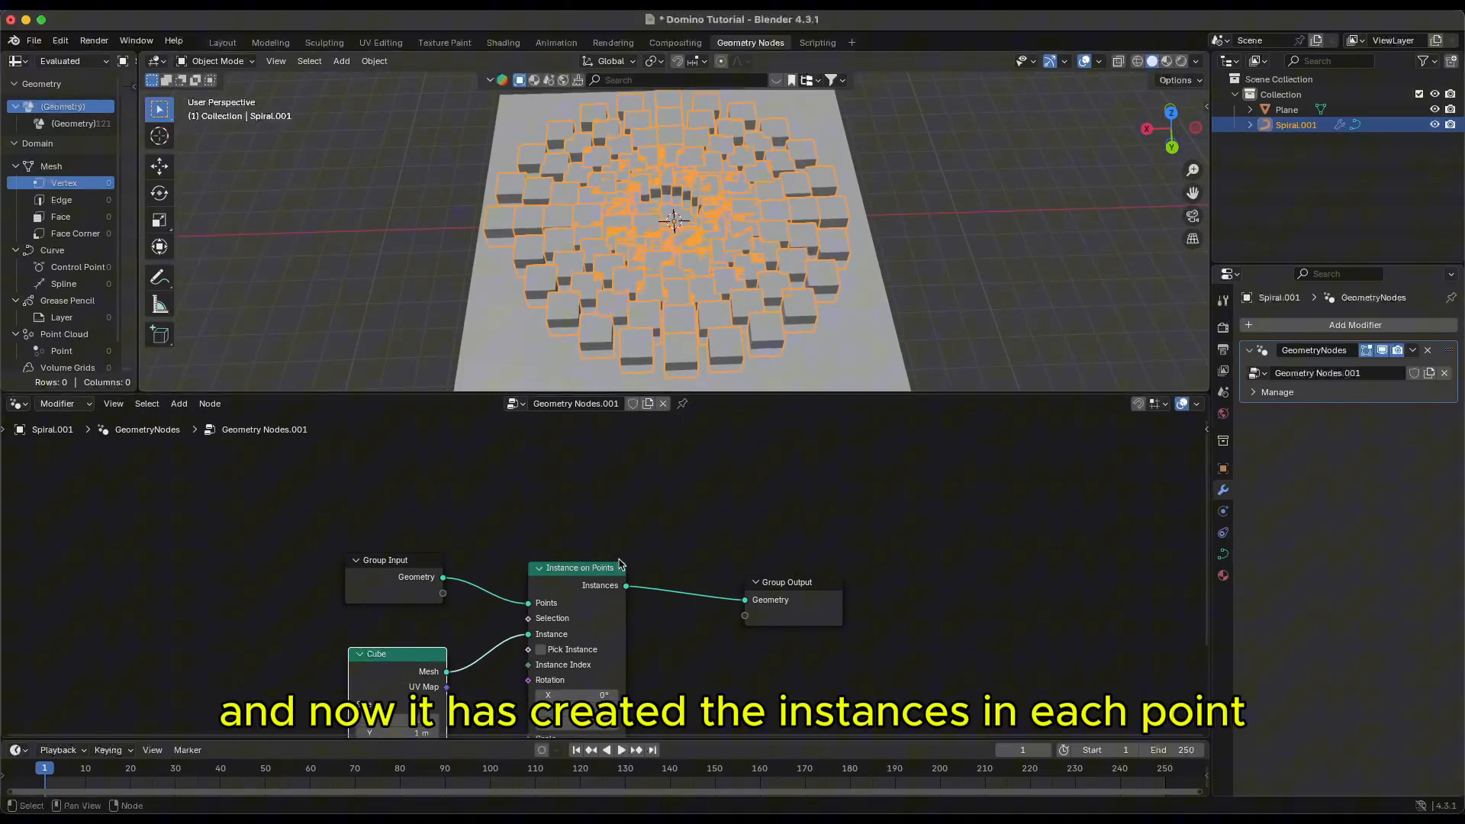
{"action": "left_click_drag", "start_coordinate": [600, 568], "coordinate": [622, 542]}
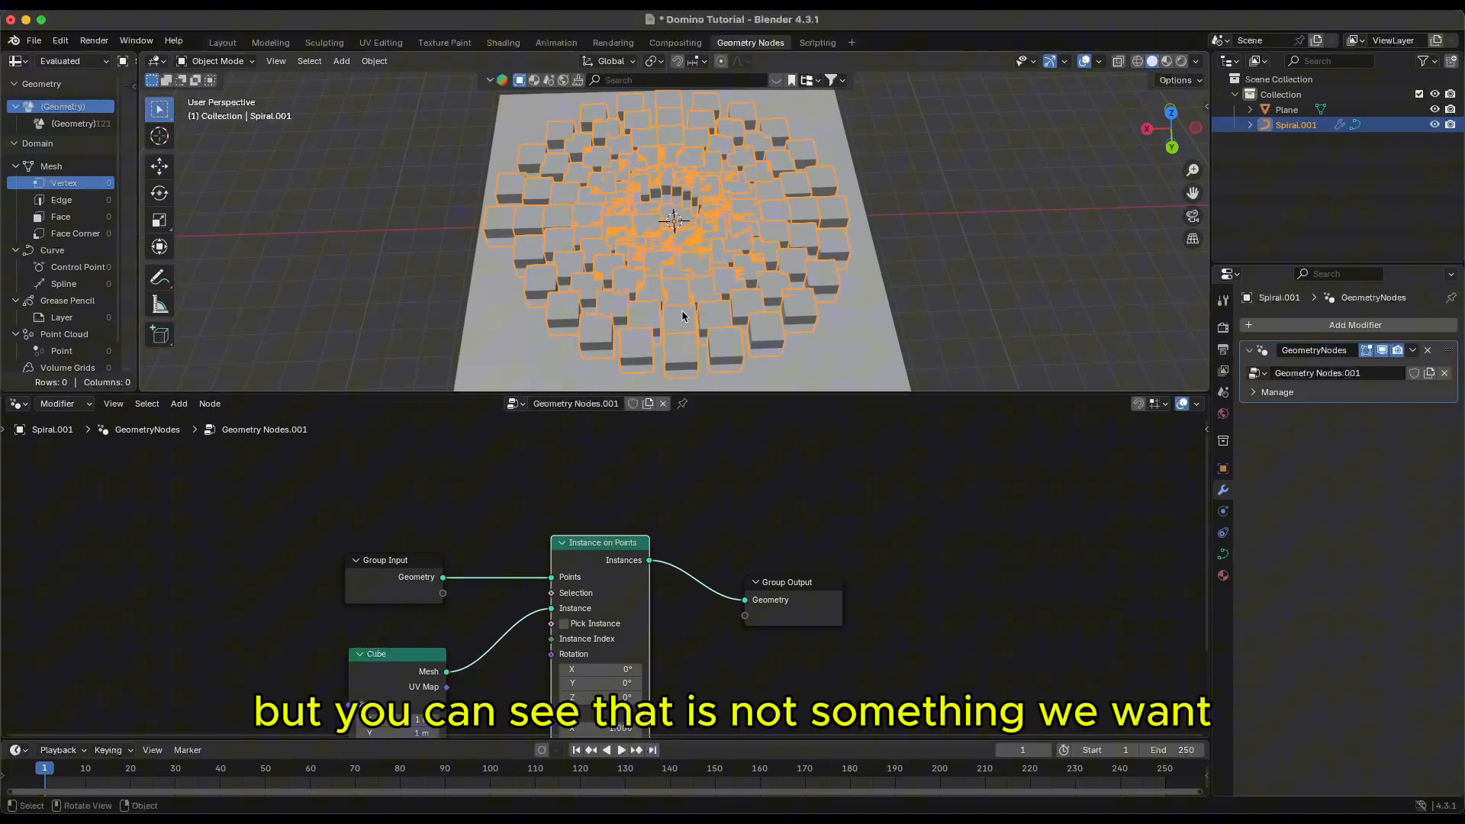
{"action": "left_click_drag", "start_coordinate": [374, 530], "coordinate": [392, 643]}
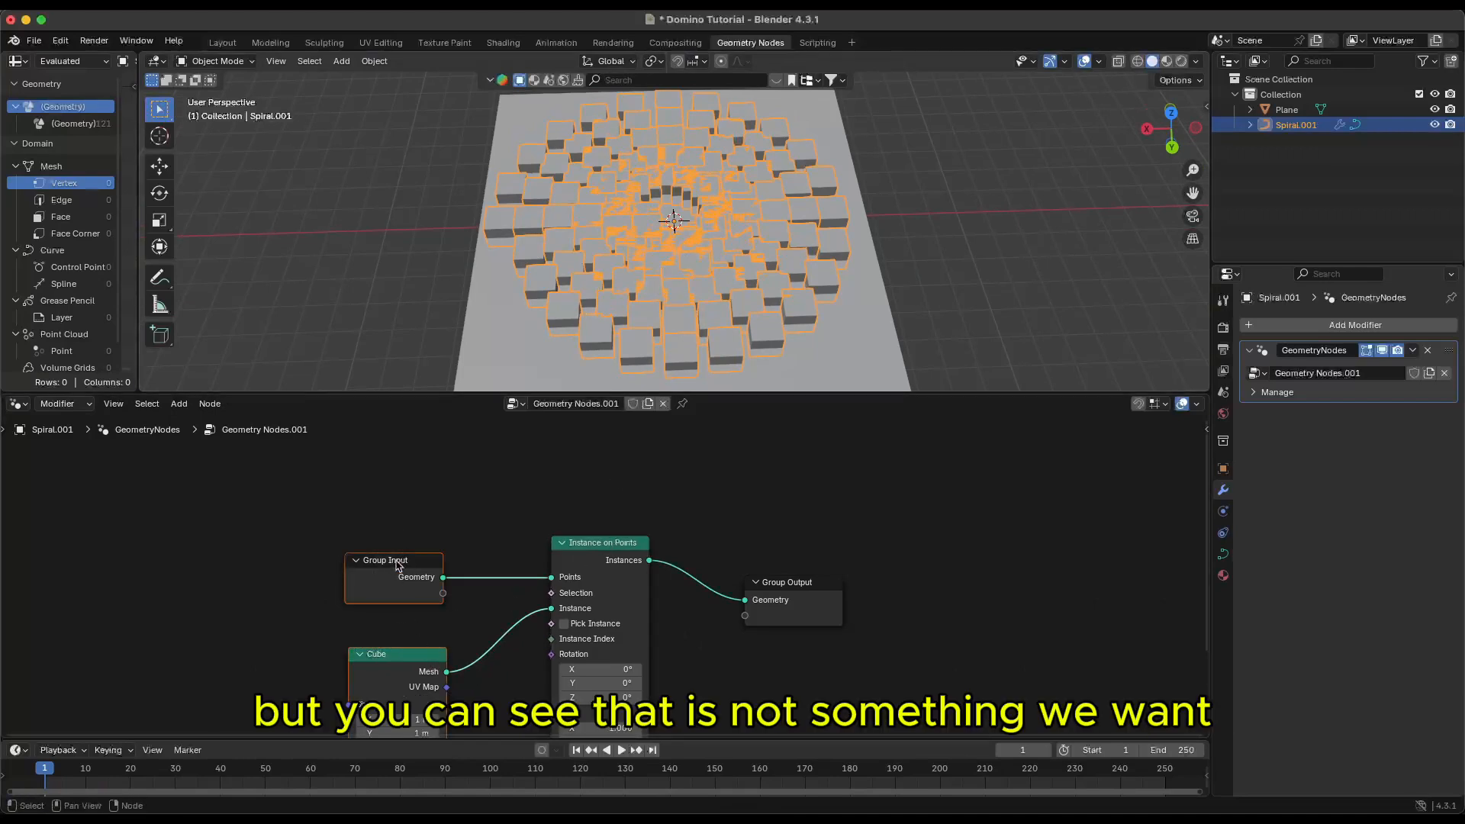
{"action": "left_click_drag", "start_coordinate": [396, 565], "coordinate": [327, 465]}
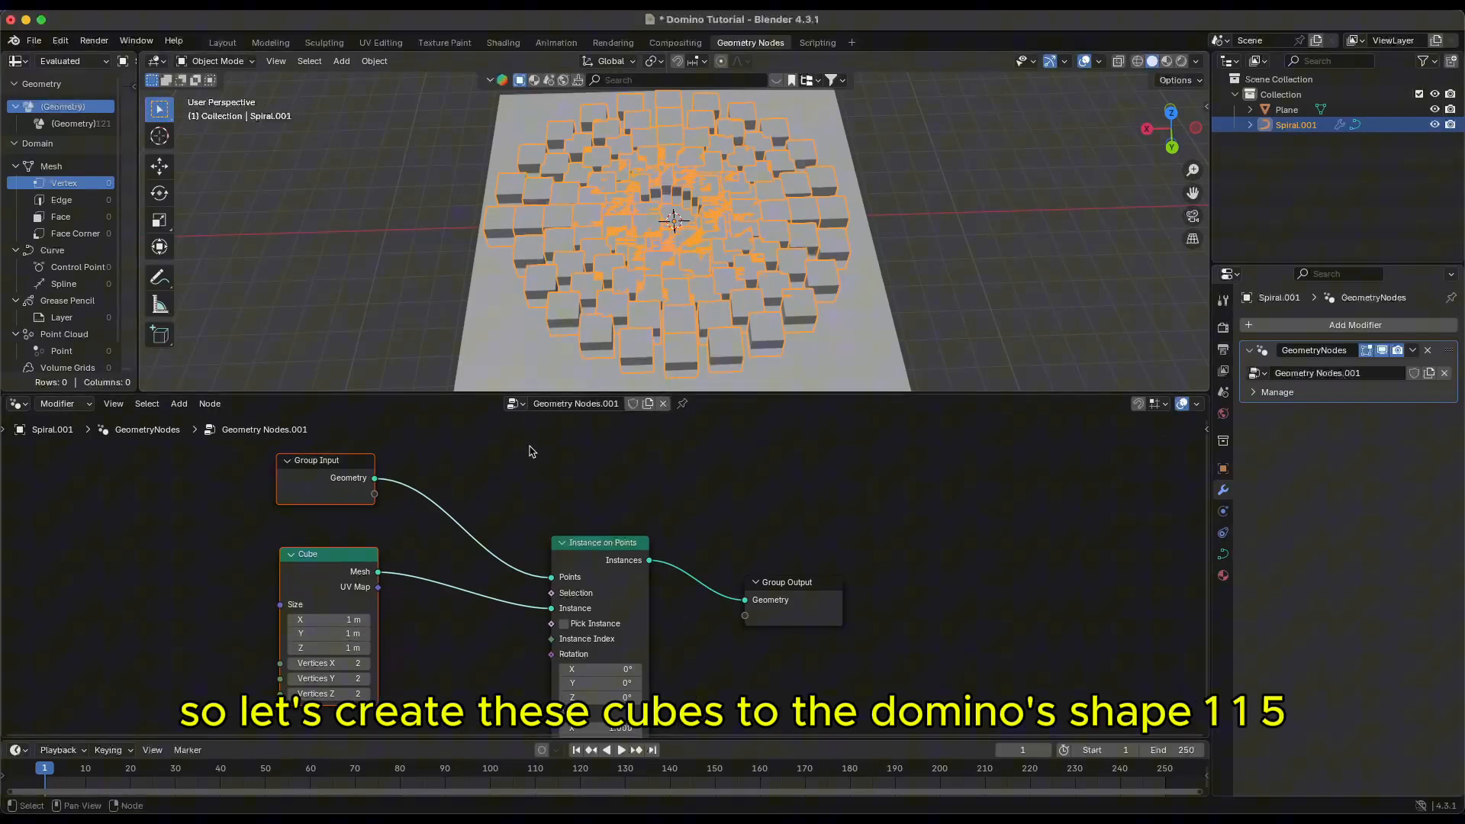
- Set the Cube node's size to 0.15 m in X and 0.5 m in Y for a domino shape
{"action": "left_click", "coordinate": [345, 620]}
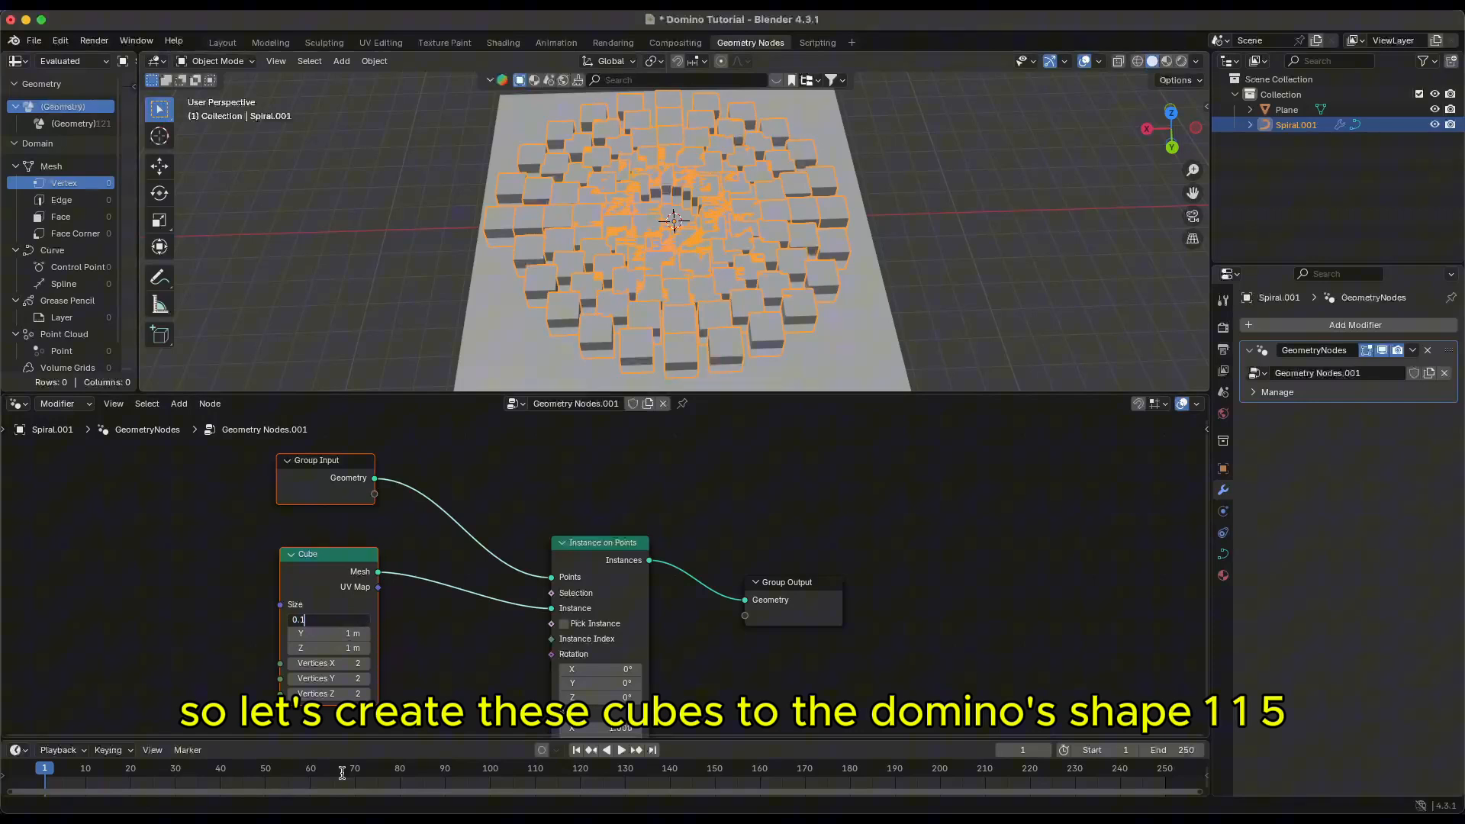
{"action": "type", "text": "0.15"}
{"action": "key", "text": "Tab"}
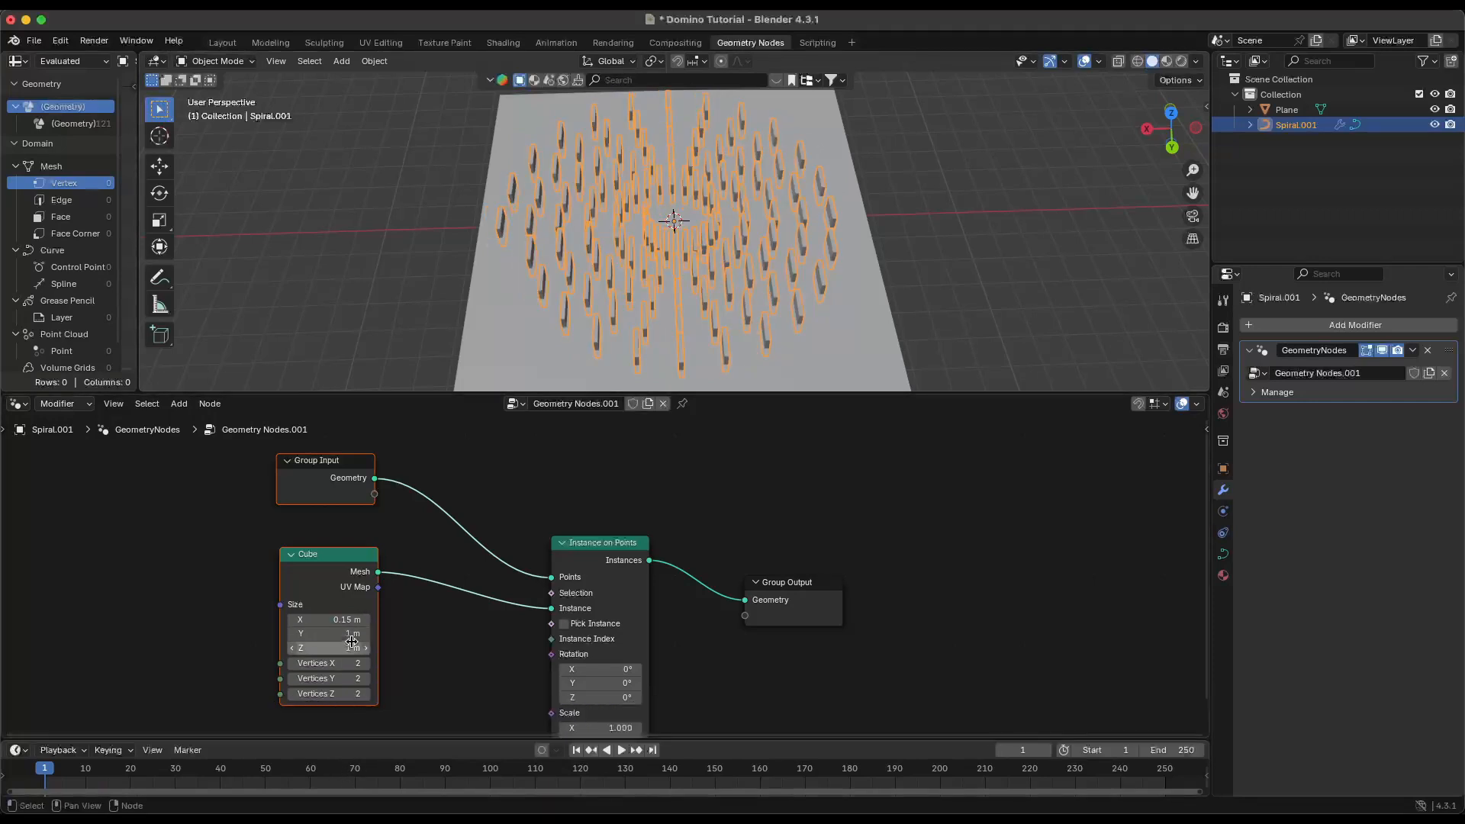
{"action": "type", "text": "0"}
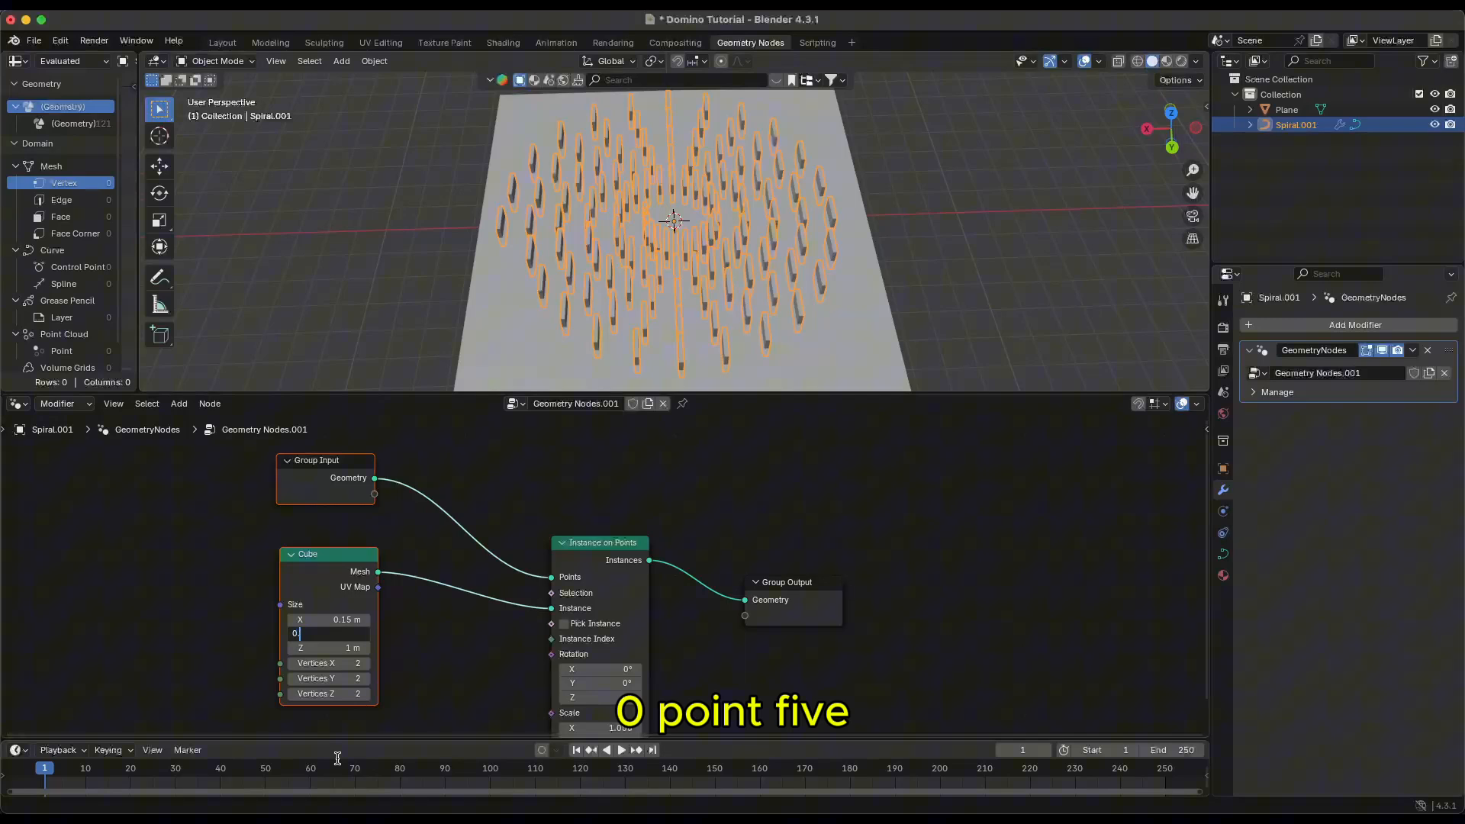
{"action": "type", "text": ".5"}
{"action": "key", "text": "Return"}
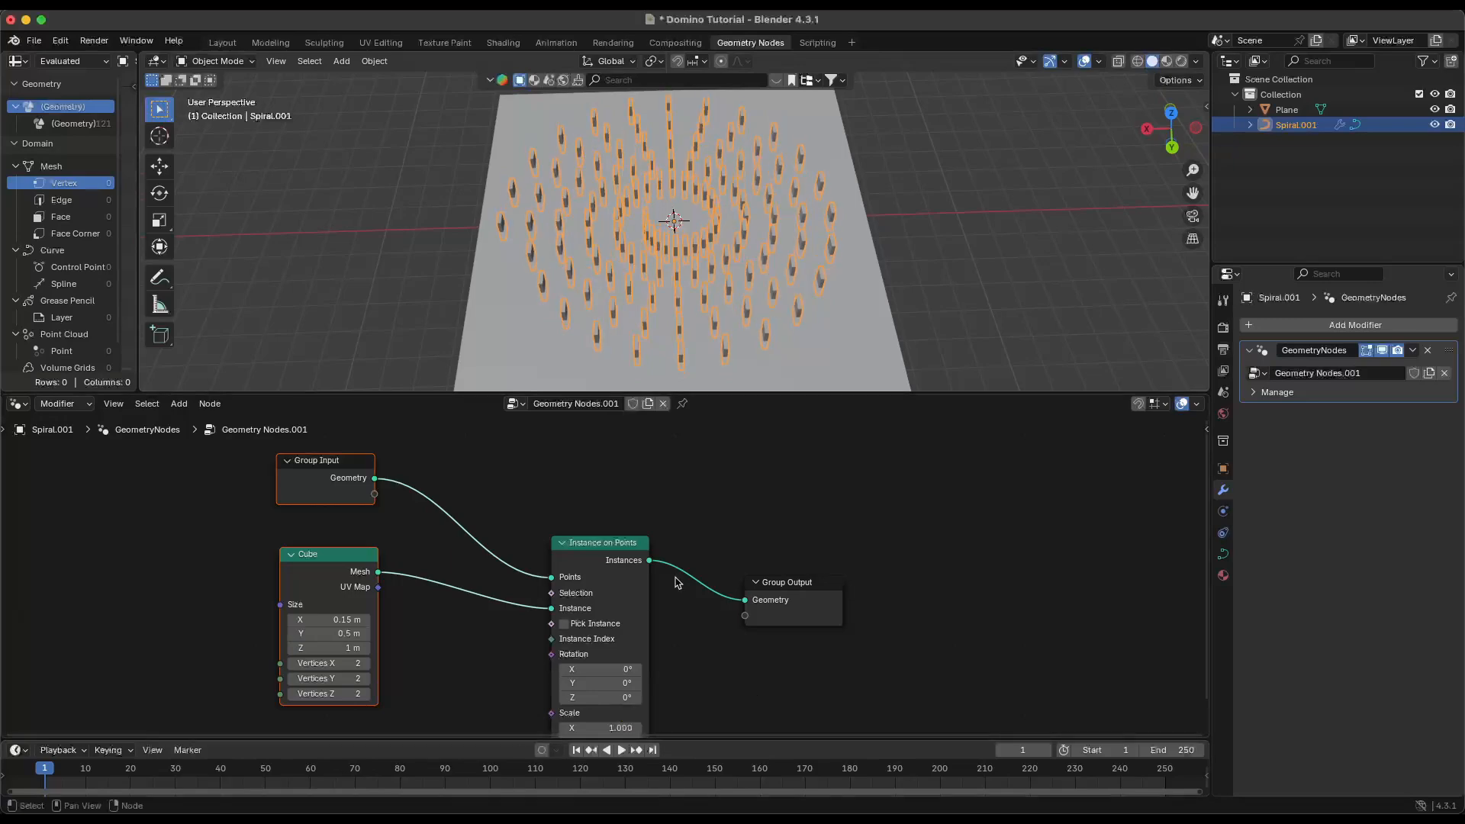
{"action": "left_click", "coordinate": [752, 477]}
- Make room before Group Output and insert a Translate Instances node after Instance on Points
{"action": "mouse_move", "coordinate": [671, 251]}
{"action": "middle_mouse_down"}
{"action": "mouse_move", "coordinate": [741, 229]}
{"action": "mouse_move", "coordinate": [714, 213]}
{"action": "mouse_move", "coordinate": [682, 273]}
{"action": "mouse_move", "coordinate": [667, 241]}
{"action": "mouse_move", "coordinate": [673, 256]}
{"action": "middle_mouse_up"}
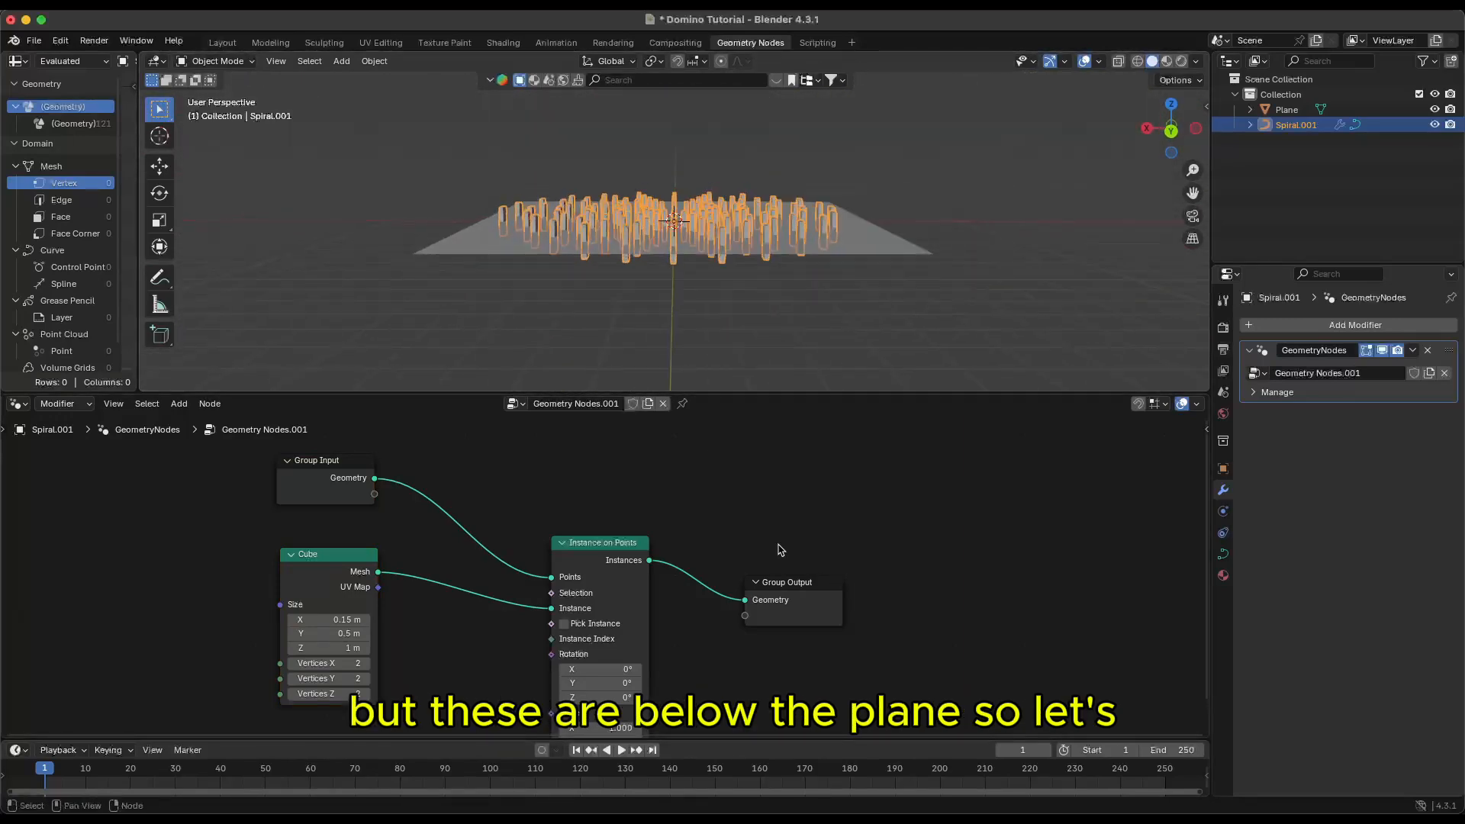
{"action": "left_click_drag", "start_coordinate": [791, 582], "coordinate": [958, 537]}
{"action": "left_click", "coordinate": [811, 612]}
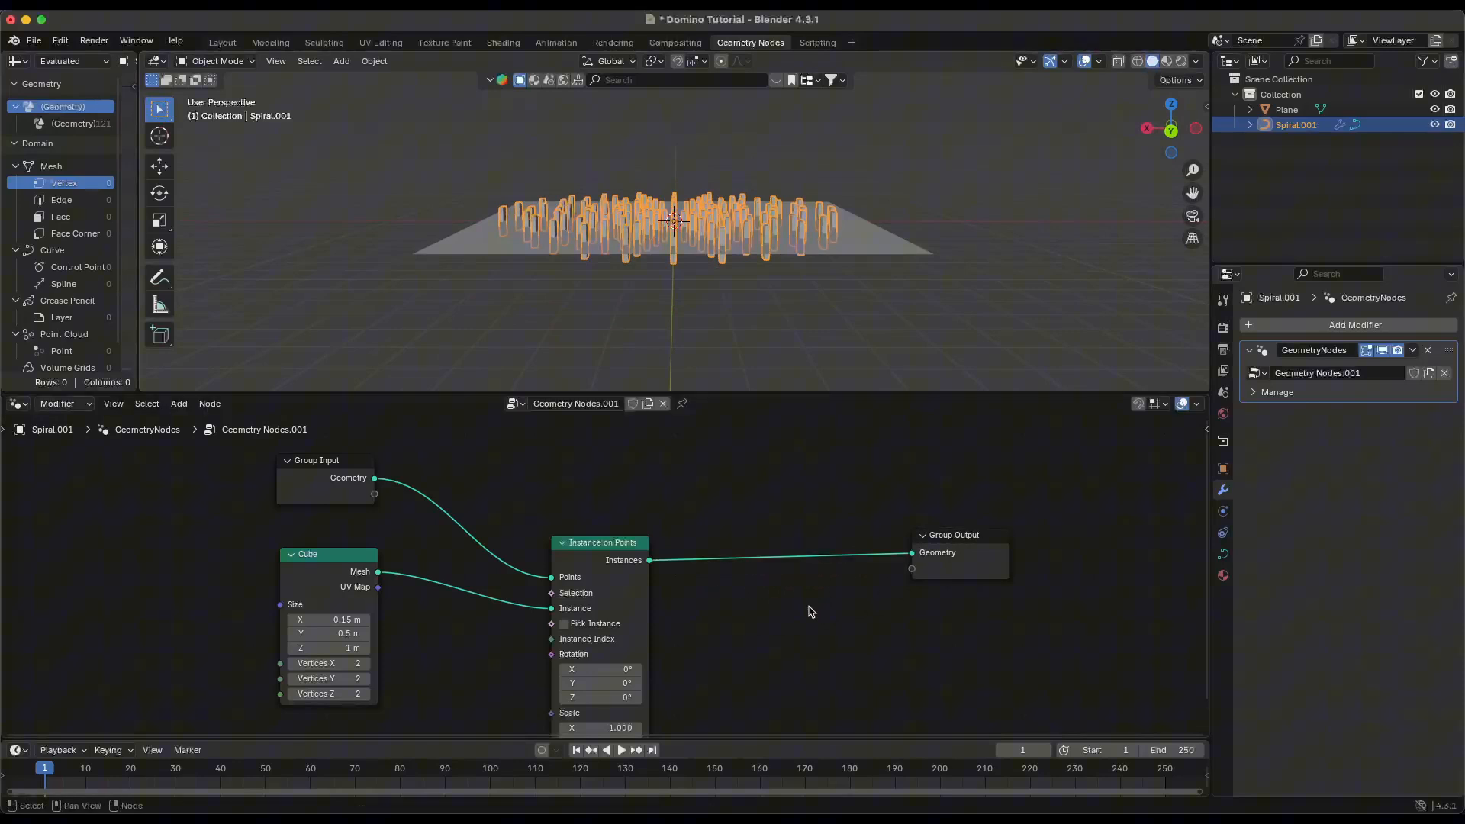
{"action": "key", "text": "shift+a"}
{"action": "mouse_move", "coordinate": [811, 612]}
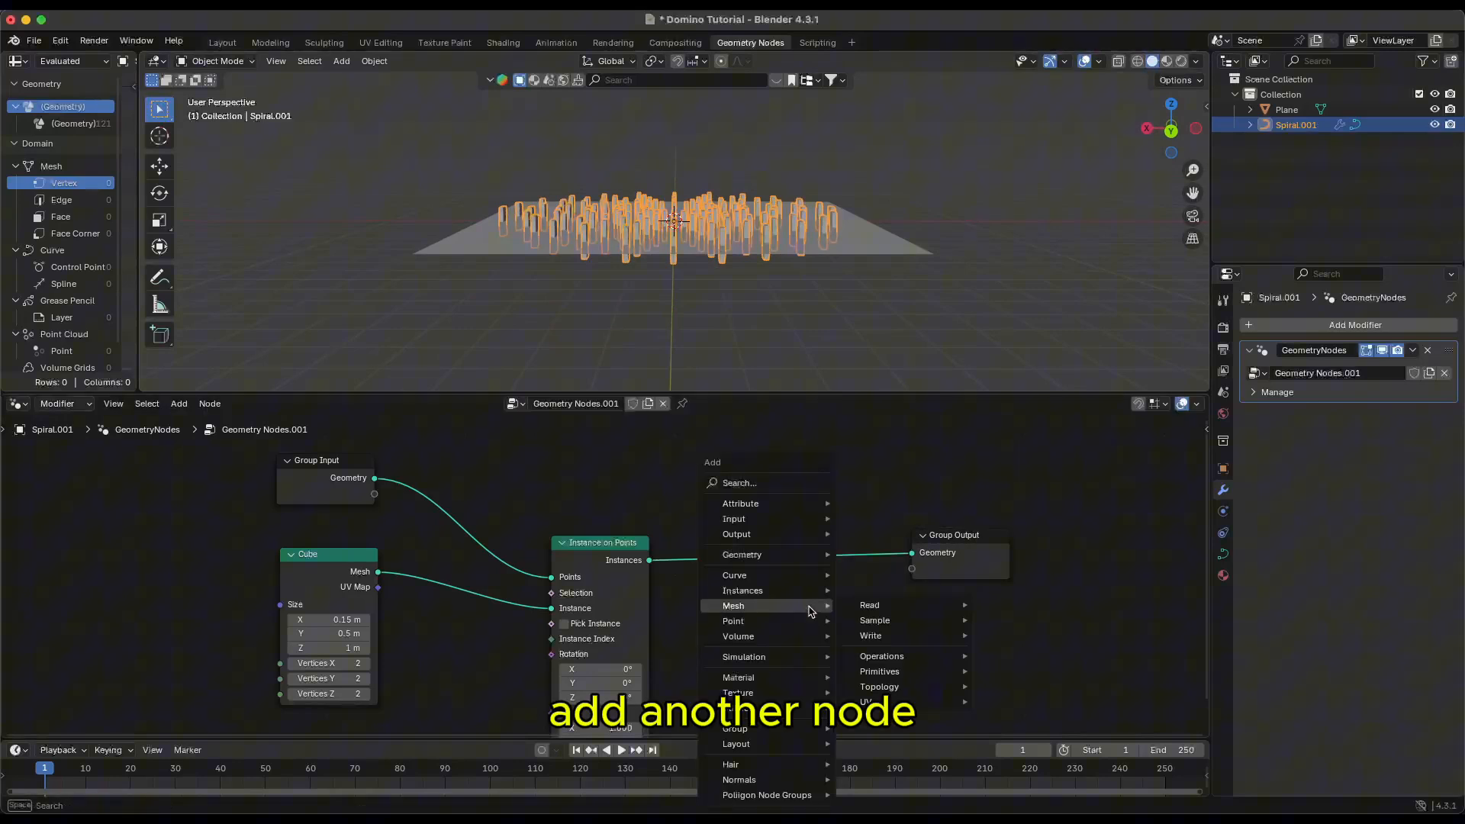
{"action": "type", "text": "r"}
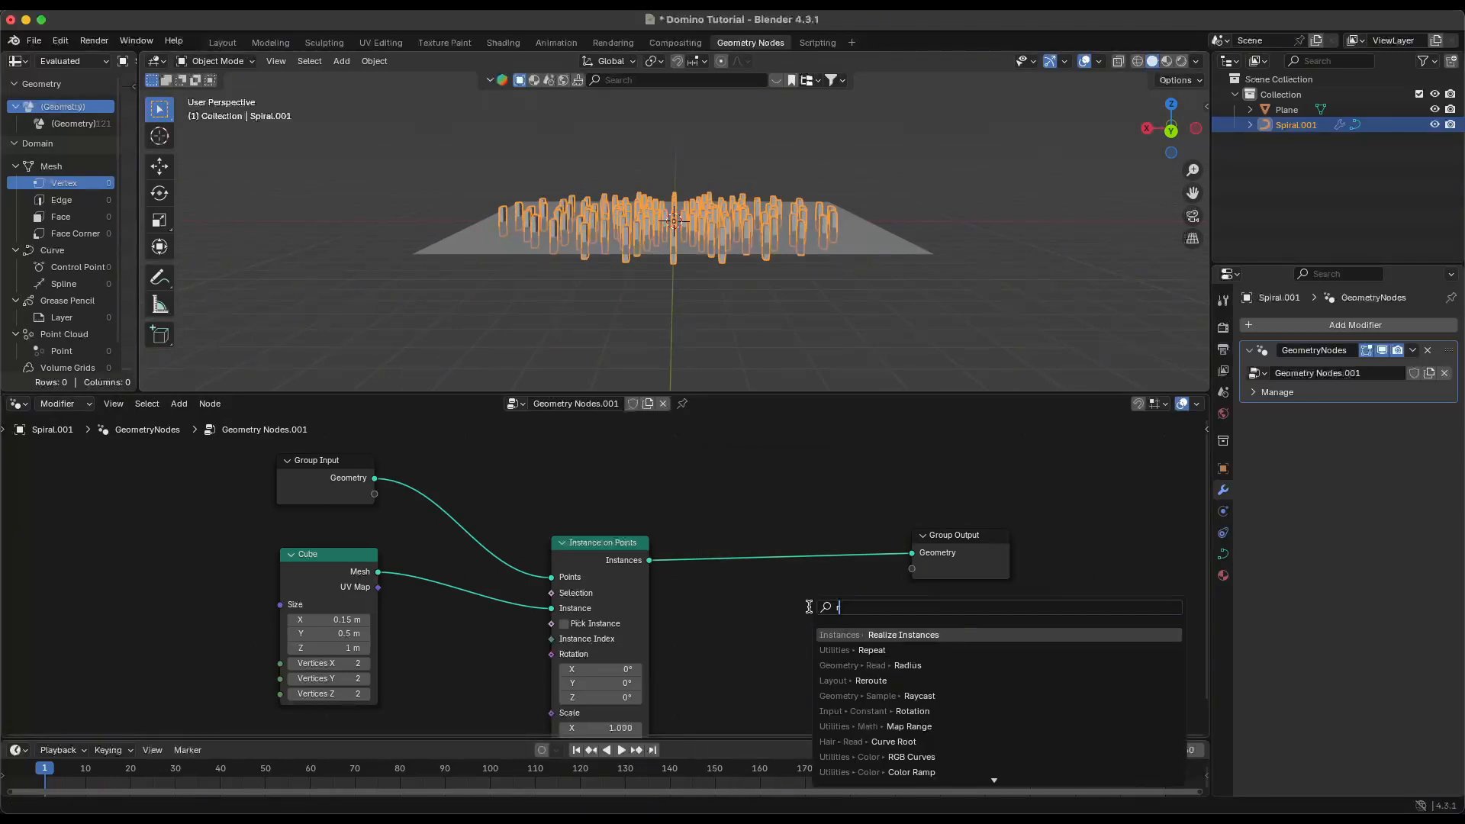
{"action": "type", "text": "ransla"}
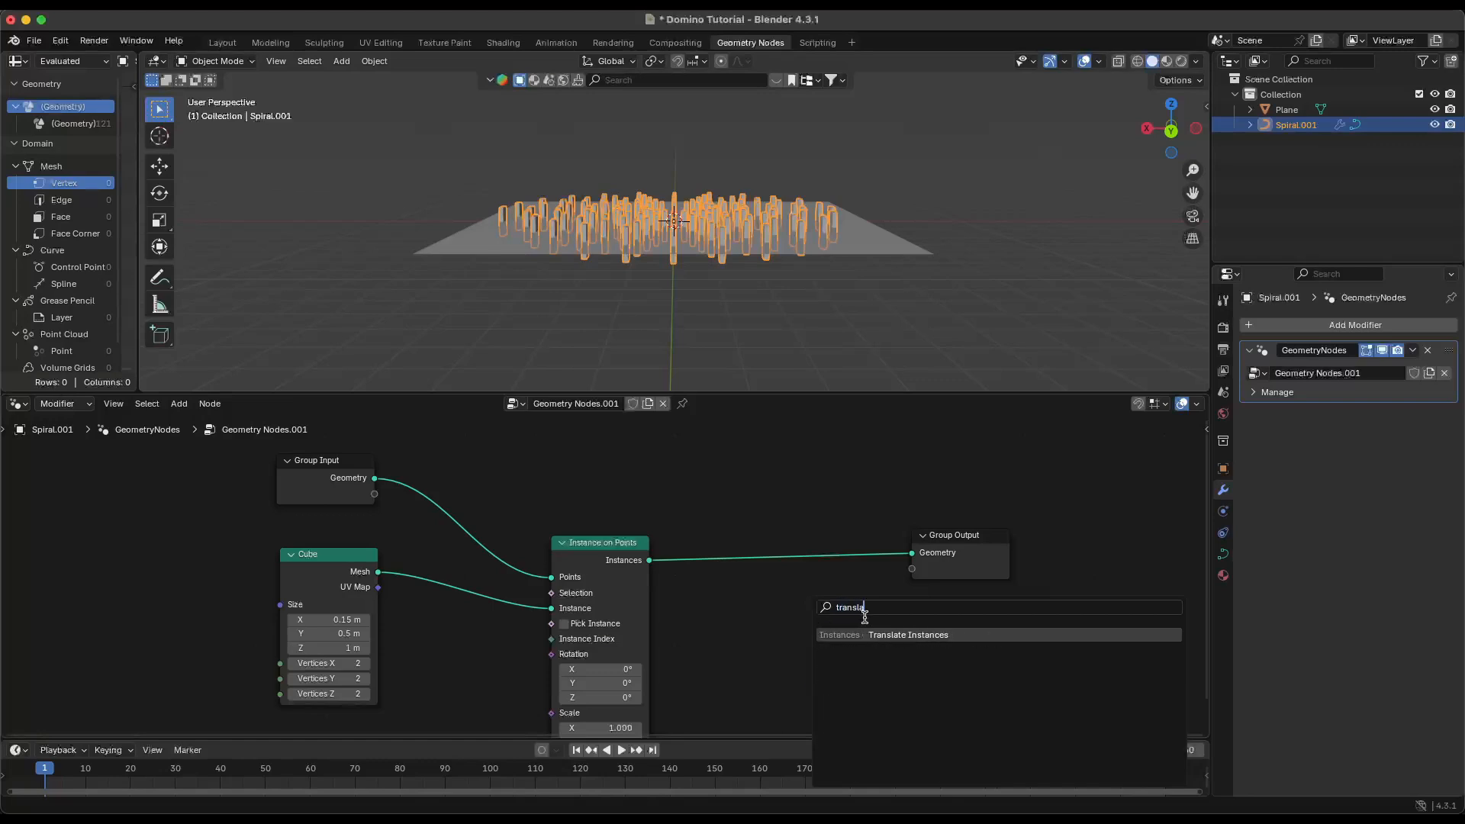
{"action": "key", "text": "Return"}
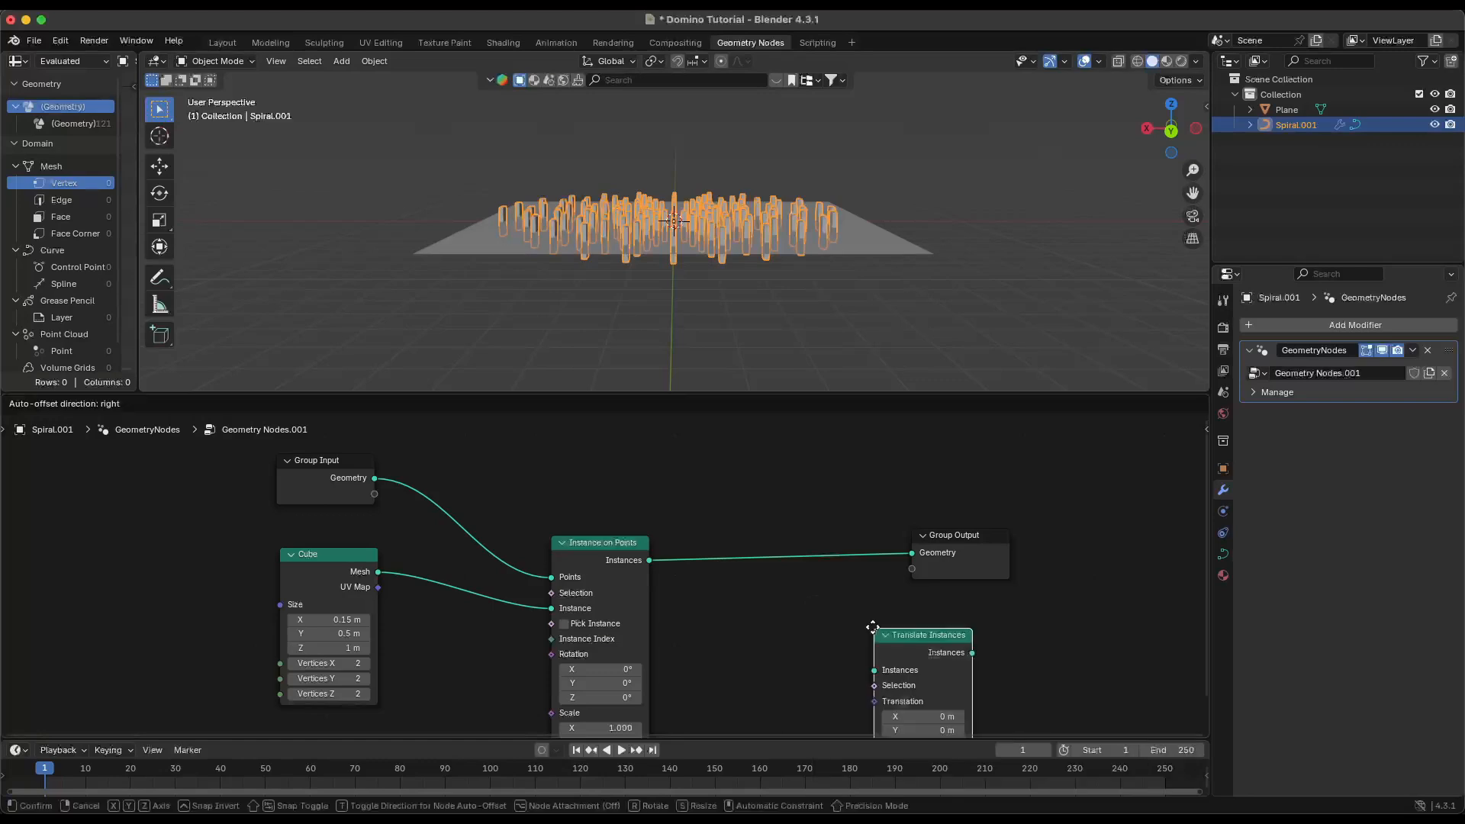
{"action": "left_click", "coordinate": [781, 550]}
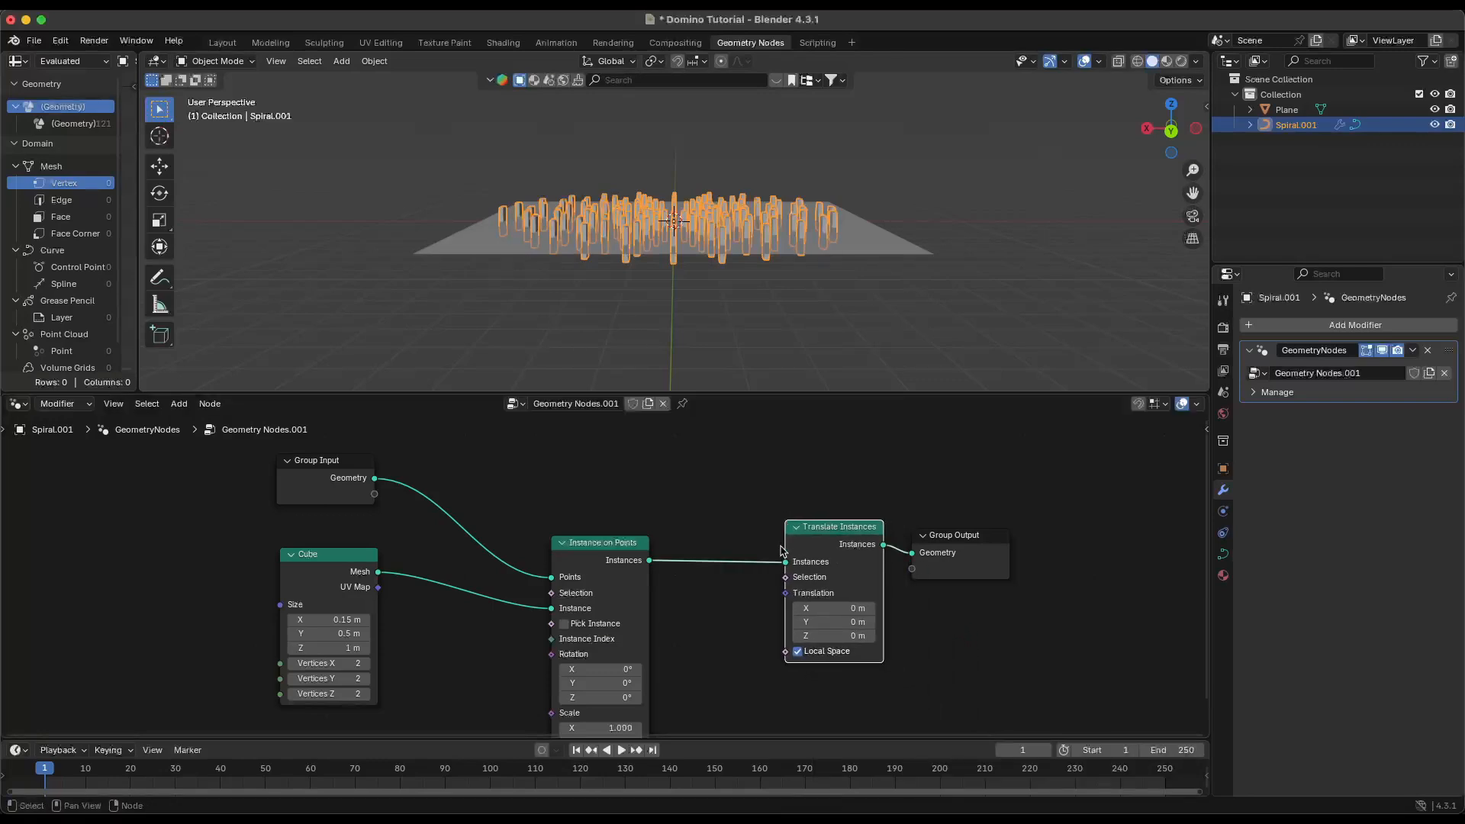
- Raise the dominoes by setting the Translate Instances node's Z translation to 0.509 m
{"action": "left_click", "coordinate": [833, 635]}
{"action": "type", "text": "09"}
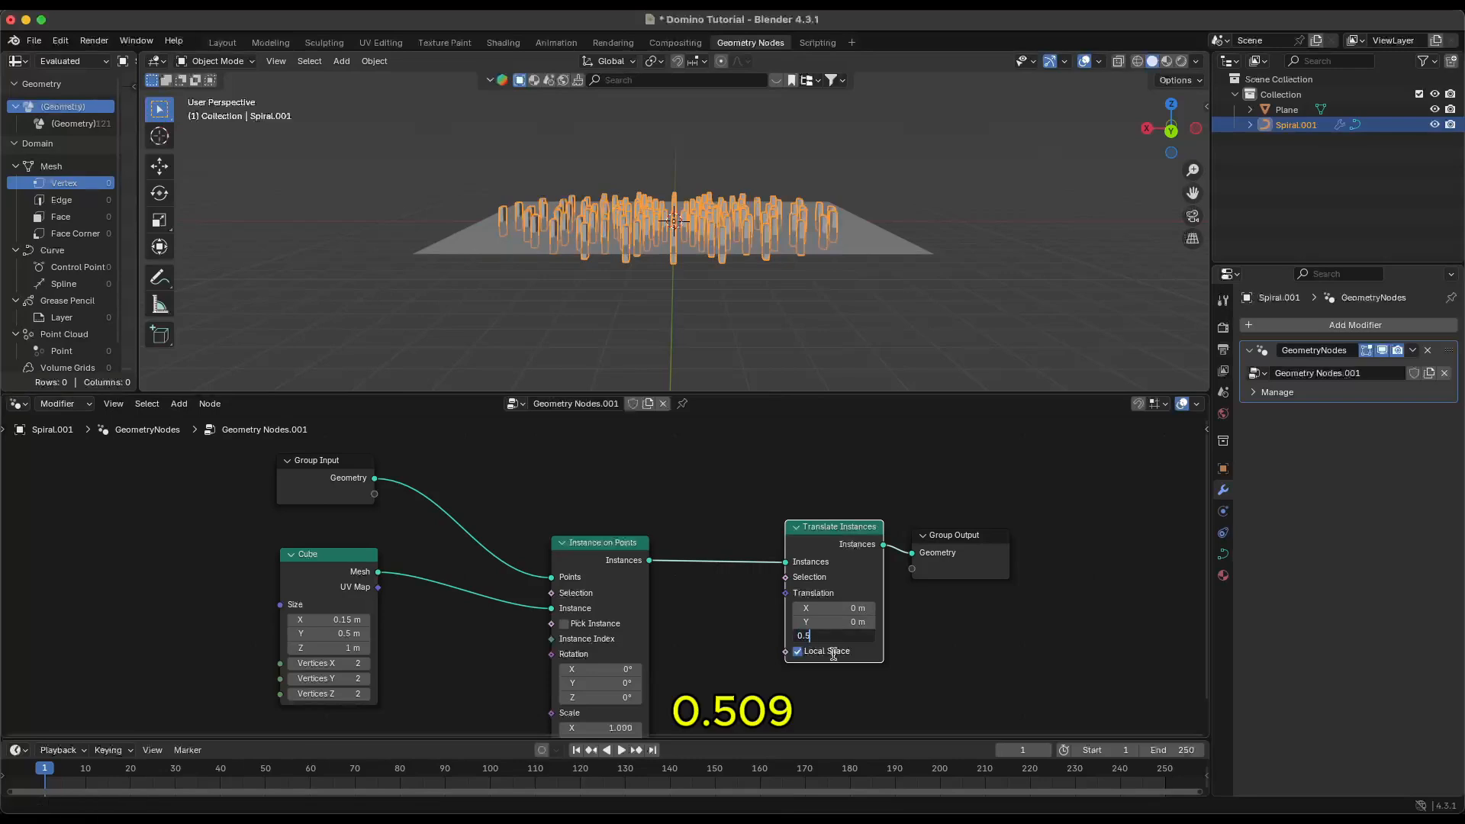
{"action": "key", "text": "Return"}
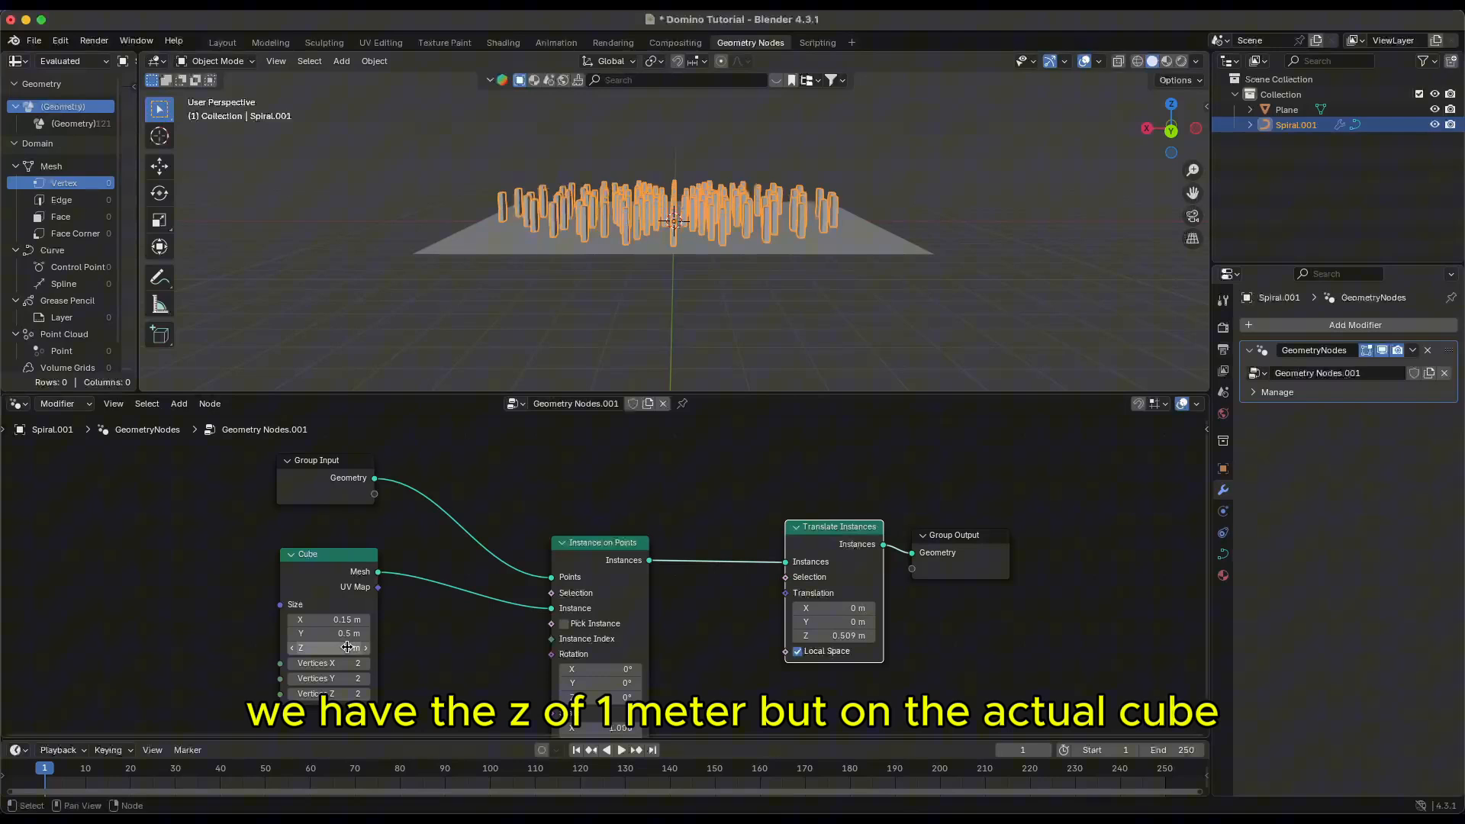
- Turn off Local Space on the Translate Instances node and set its Z translation to 0.5 m
{"action": "left_click", "coordinate": [322, 557]}
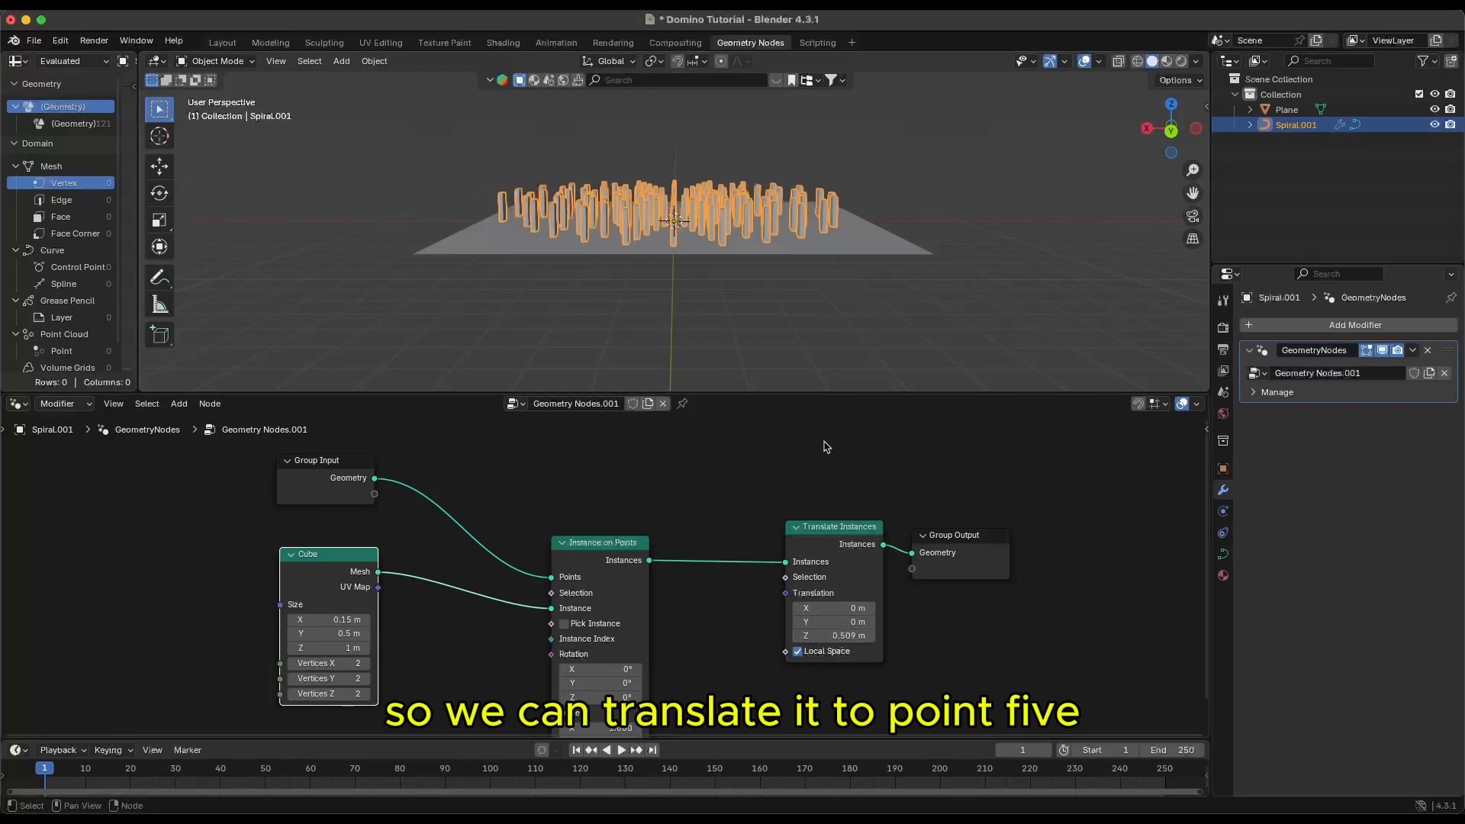
{"action": "middle_click_drag", "start_coordinate": [748, 288], "coordinate": [791, 245]}
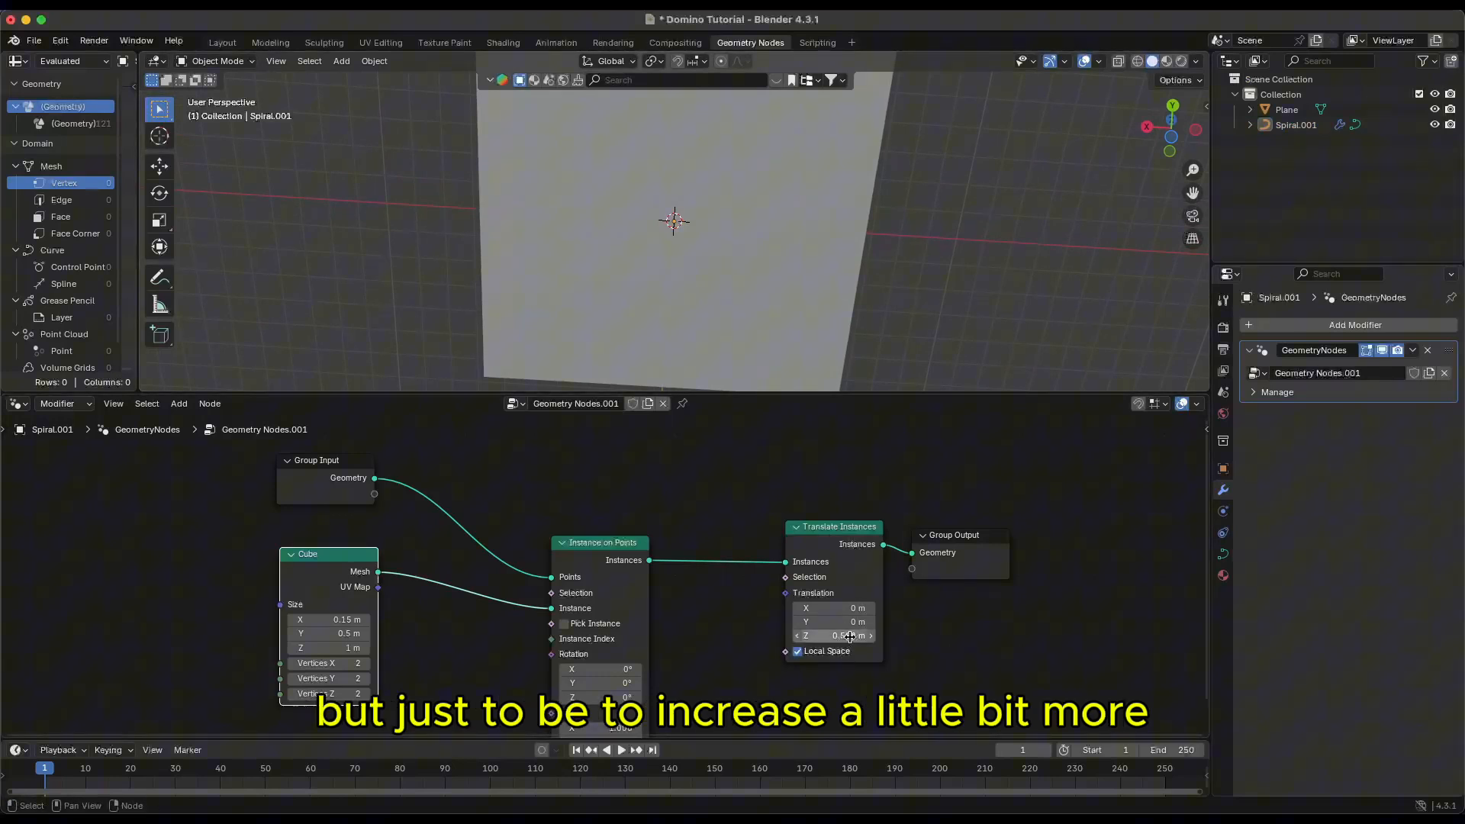
{"action": "left_click_drag", "start_coordinate": [852, 636], "coordinate": [859, 636]}
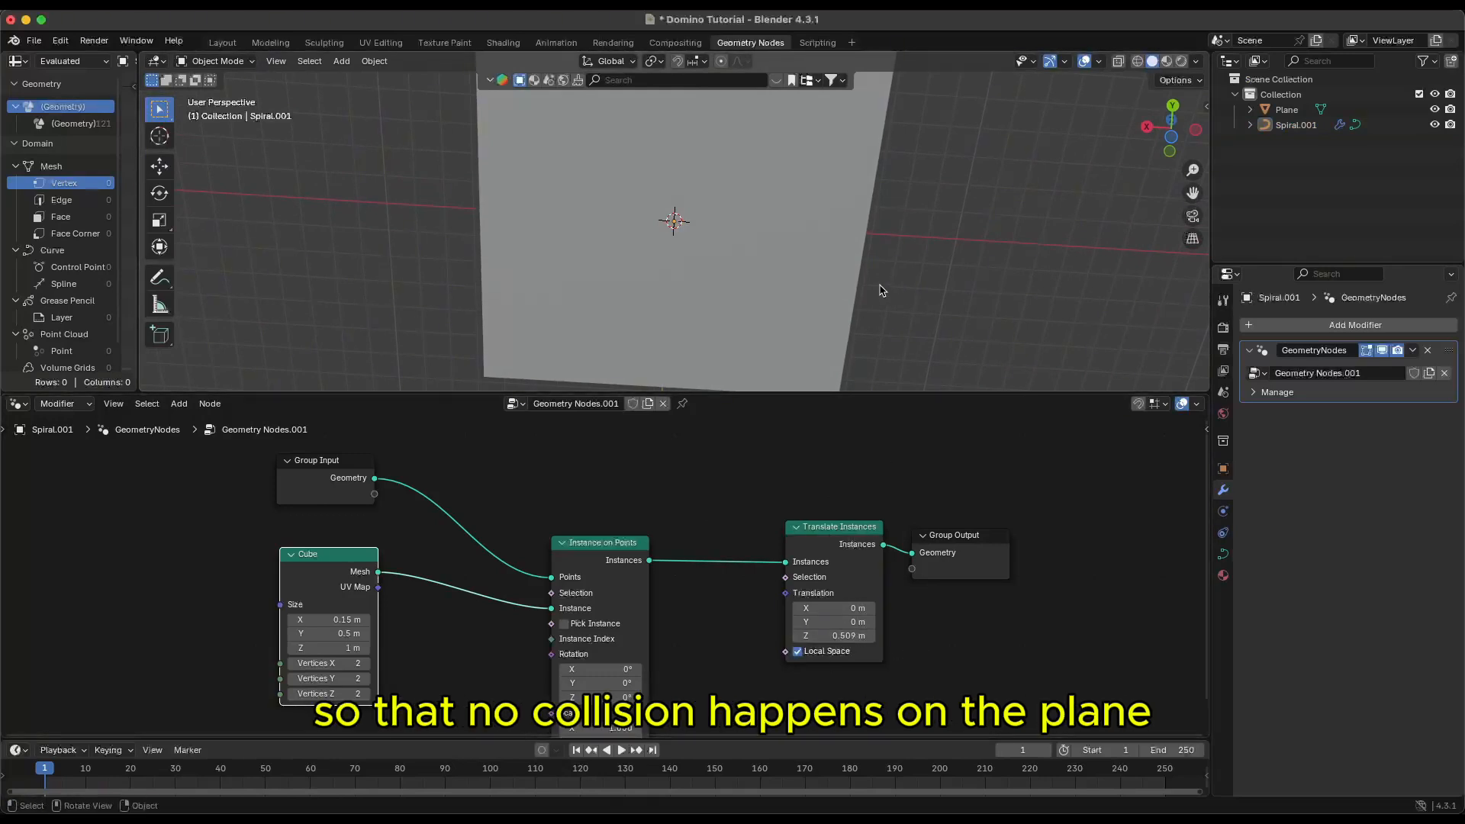
{"action": "left_click", "coordinate": [797, 651]}
{"action": "left_click", "coordinate": [835, 635]}
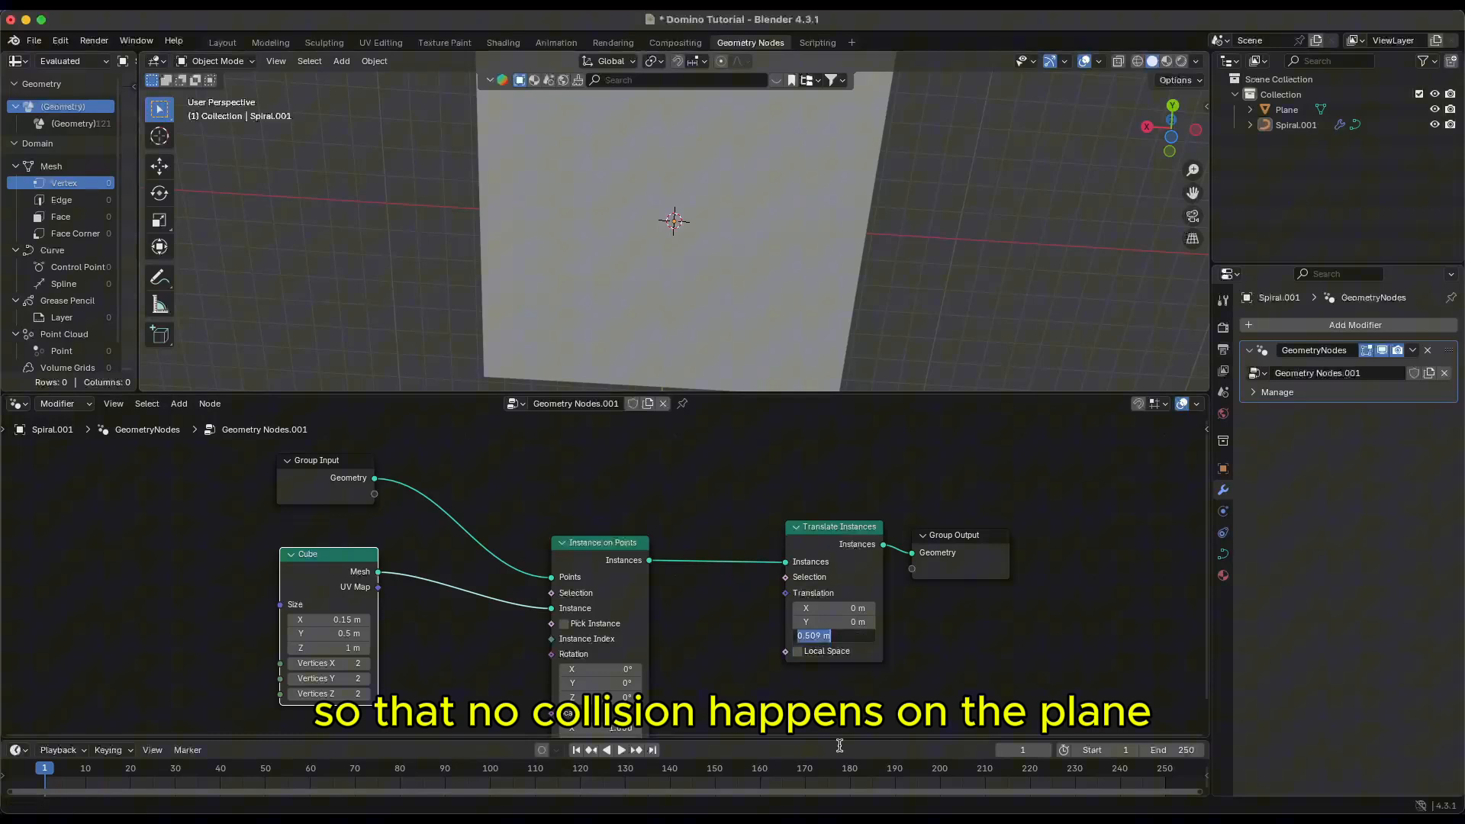
{"action": "type", "text": "0.5"}
{"action": "key", "text": "Return"}
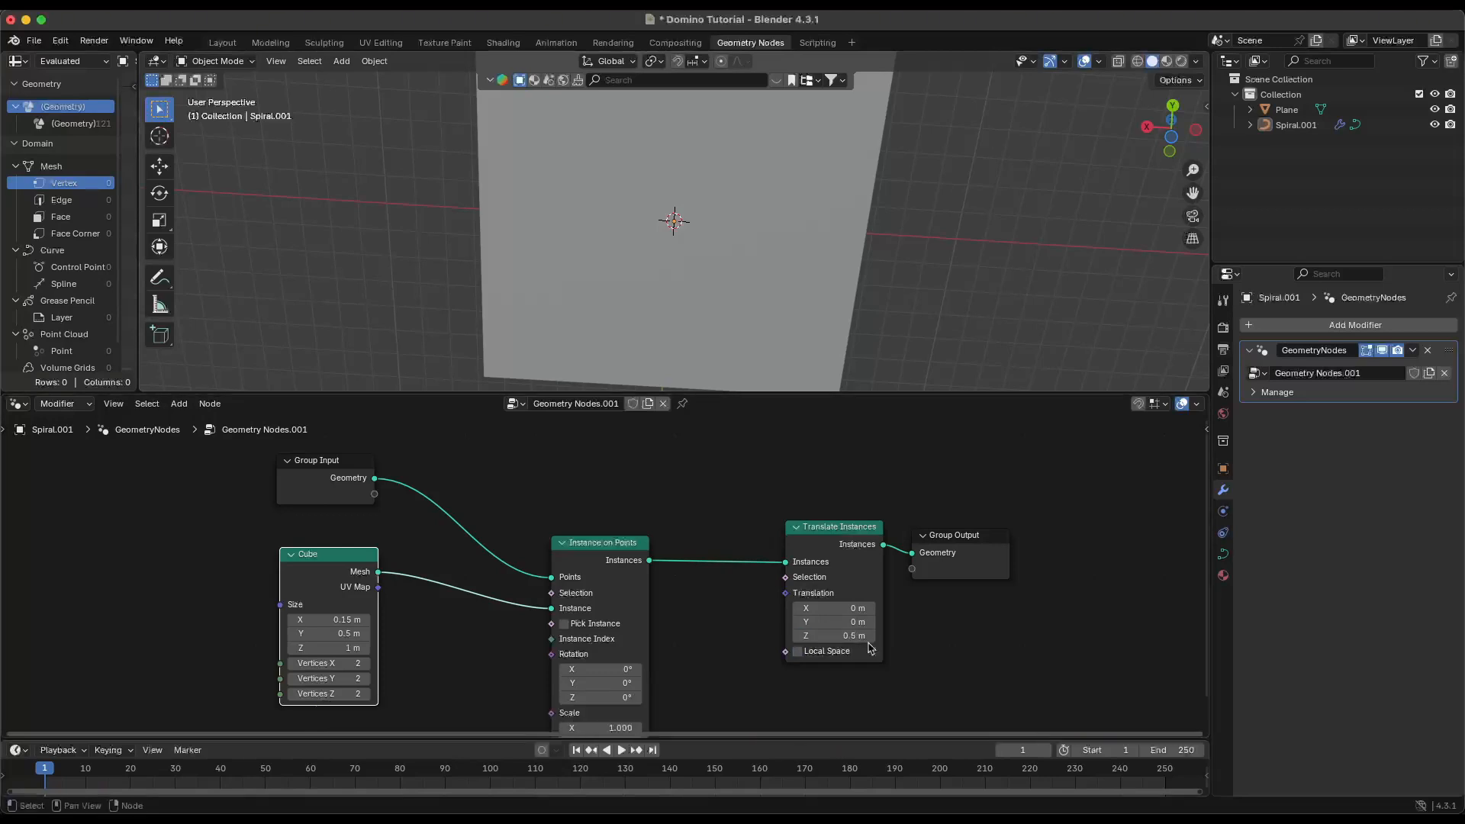
- Set the Translate Instances node's Z translation to 0.509 m to lift the dominoes slightly above the plane
{"action": "middle_click_drag", "start_coordinate": [951, 275], "coordinate": [840, 251]}
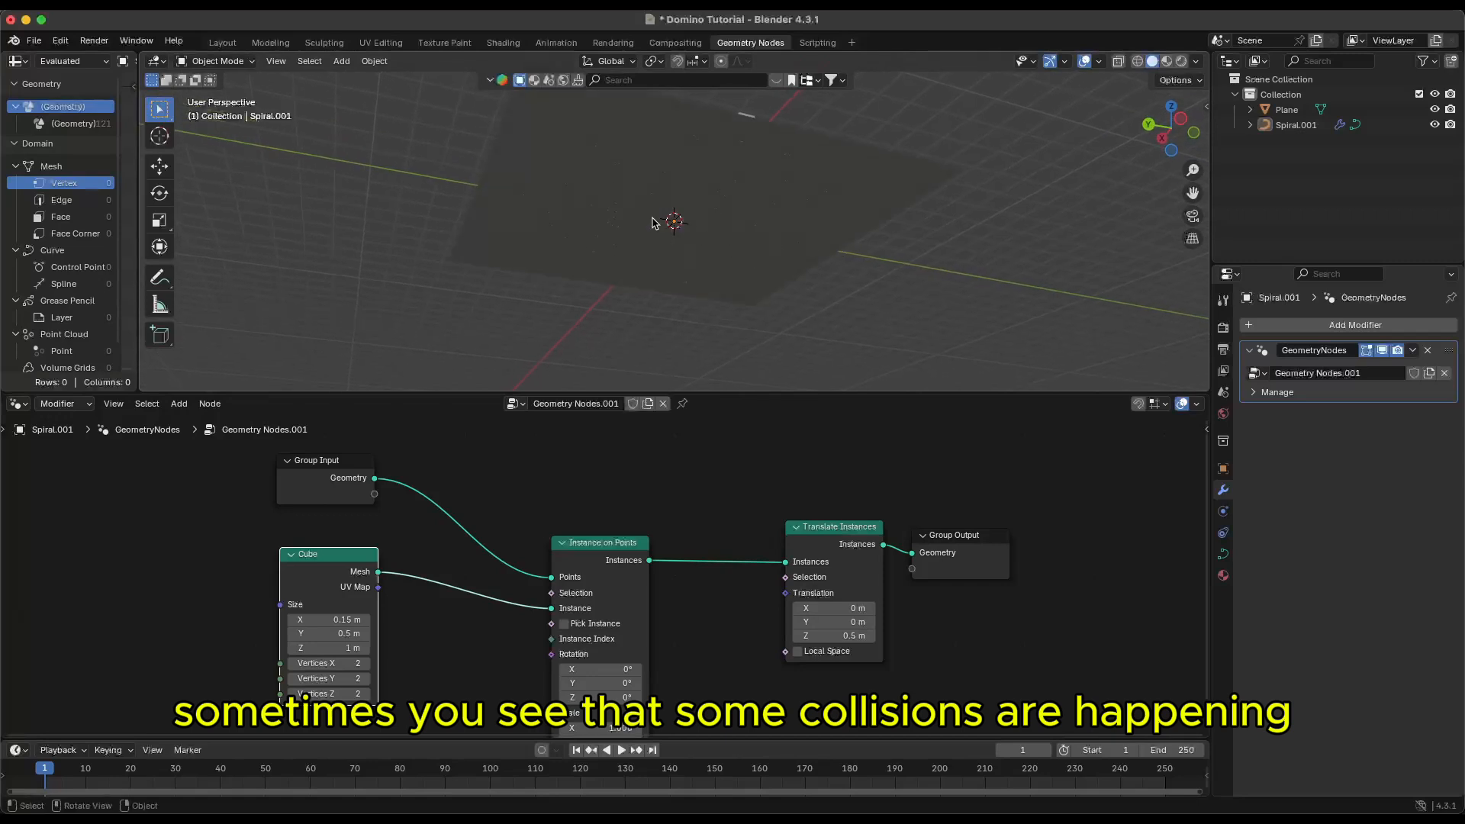
{"action": "middle_click_drag", "start_coordinate": [787, 203], "coordinate": [818, 235]}
{"action": "double_click", "coordinate": [847, 637]}
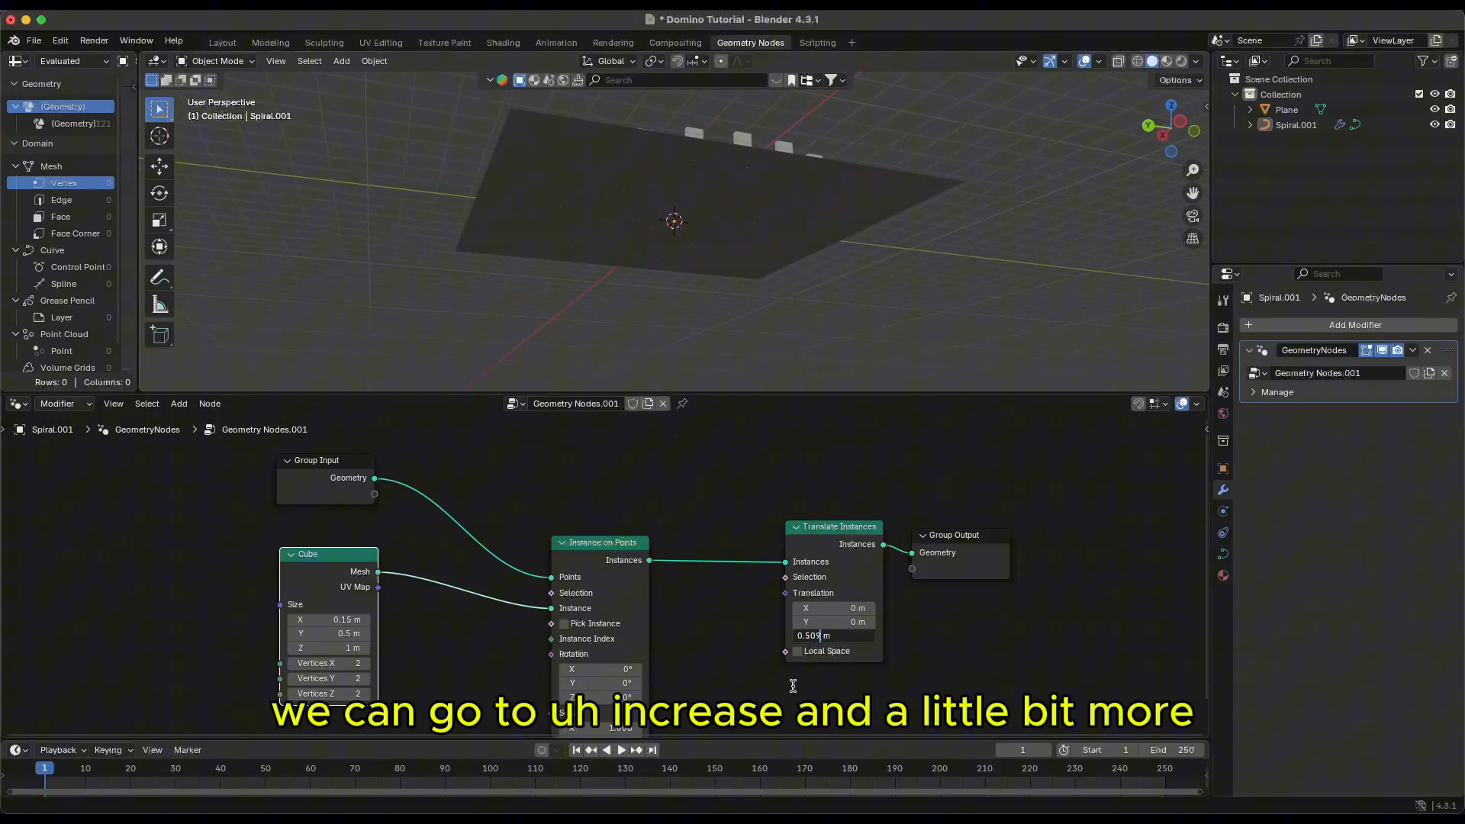
{"action": "key", "text": "Return"}
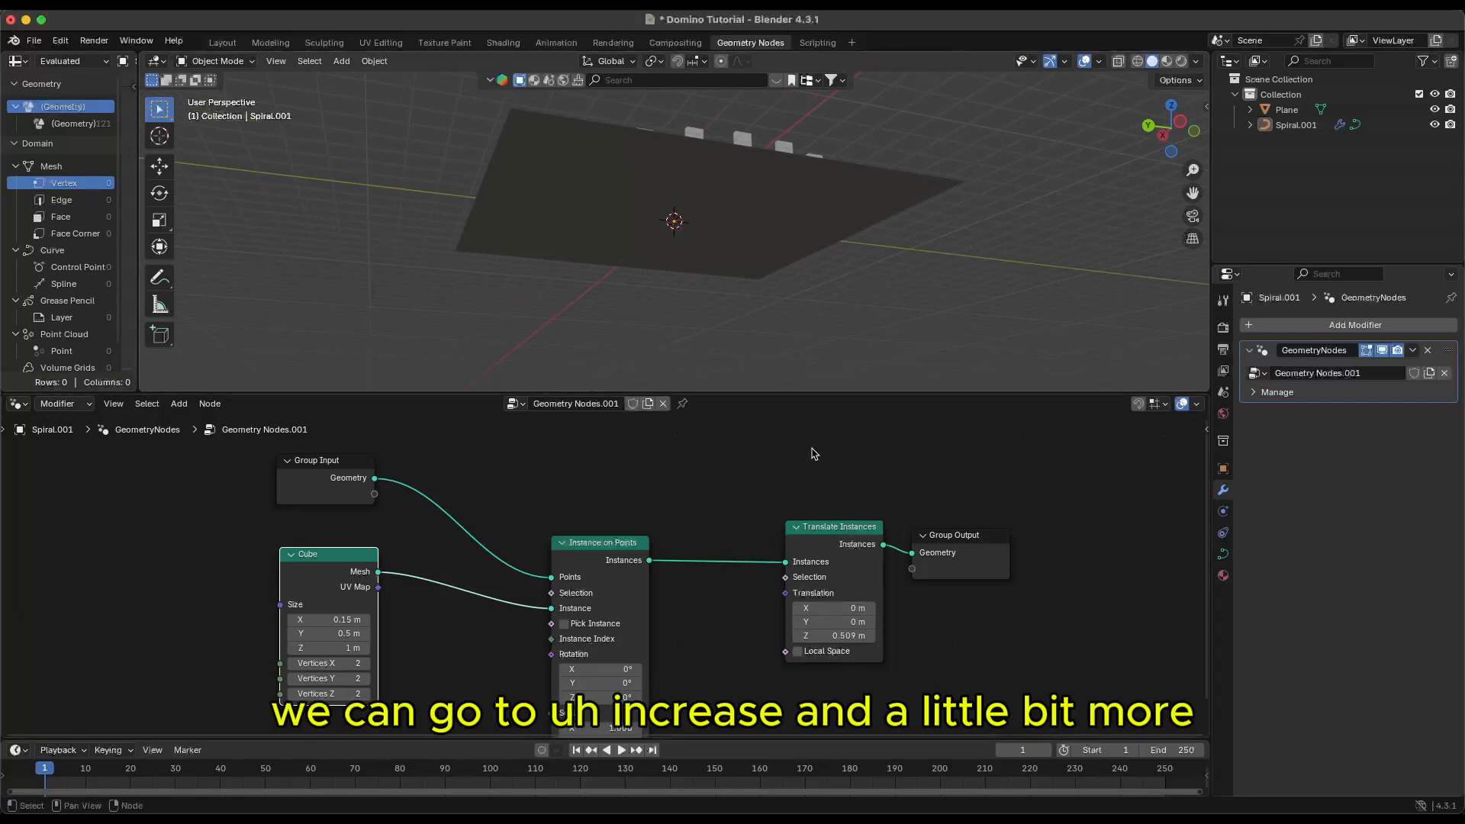
{"action": "middle_click_drag", "start_coordinate": [775, 318], "coordinate": [614, 216]}
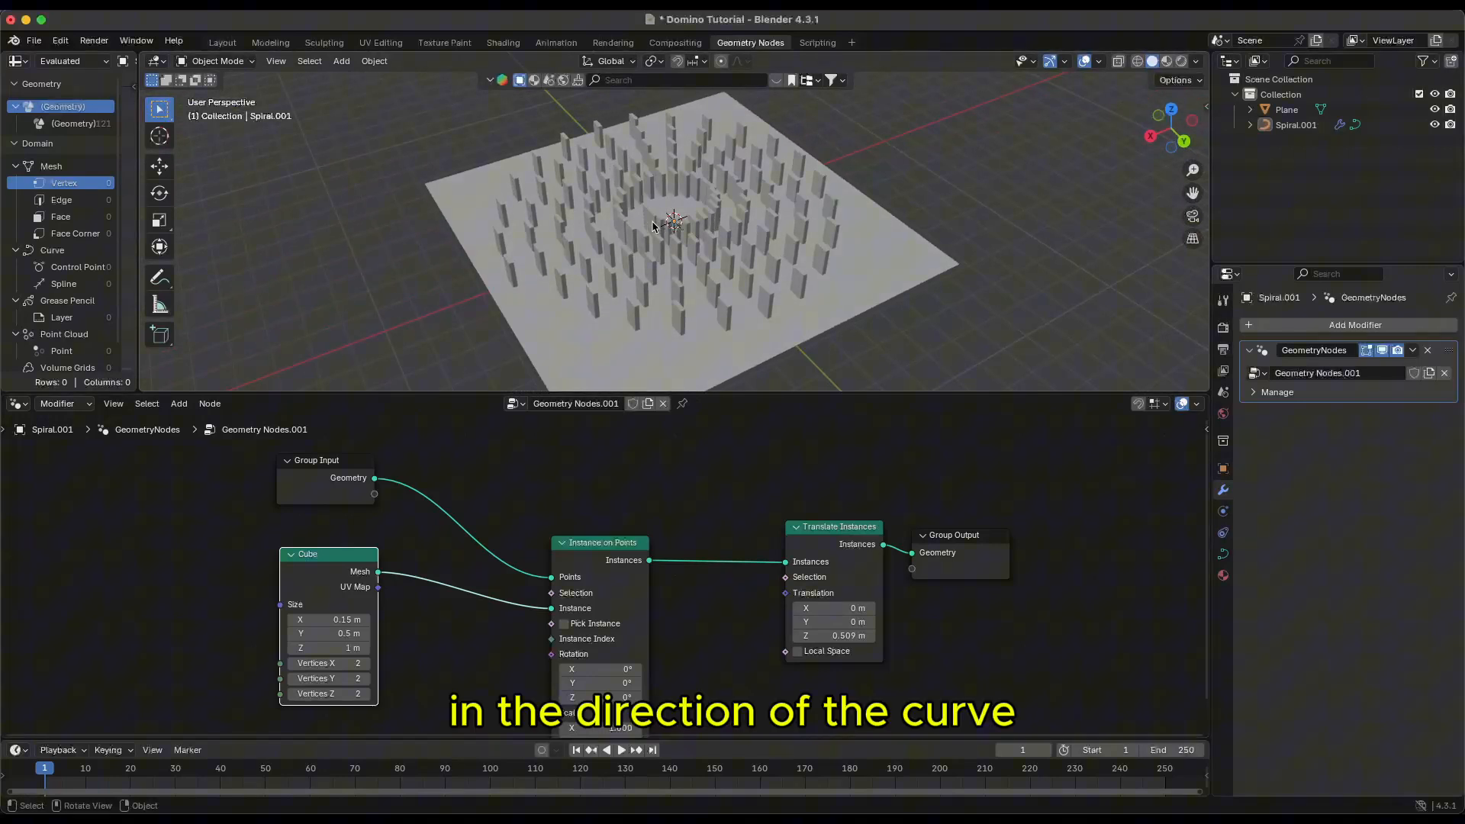
{"action": "middle_click_drag", "start_coordinate": [702, 241], "coordinate": [679, 205]}
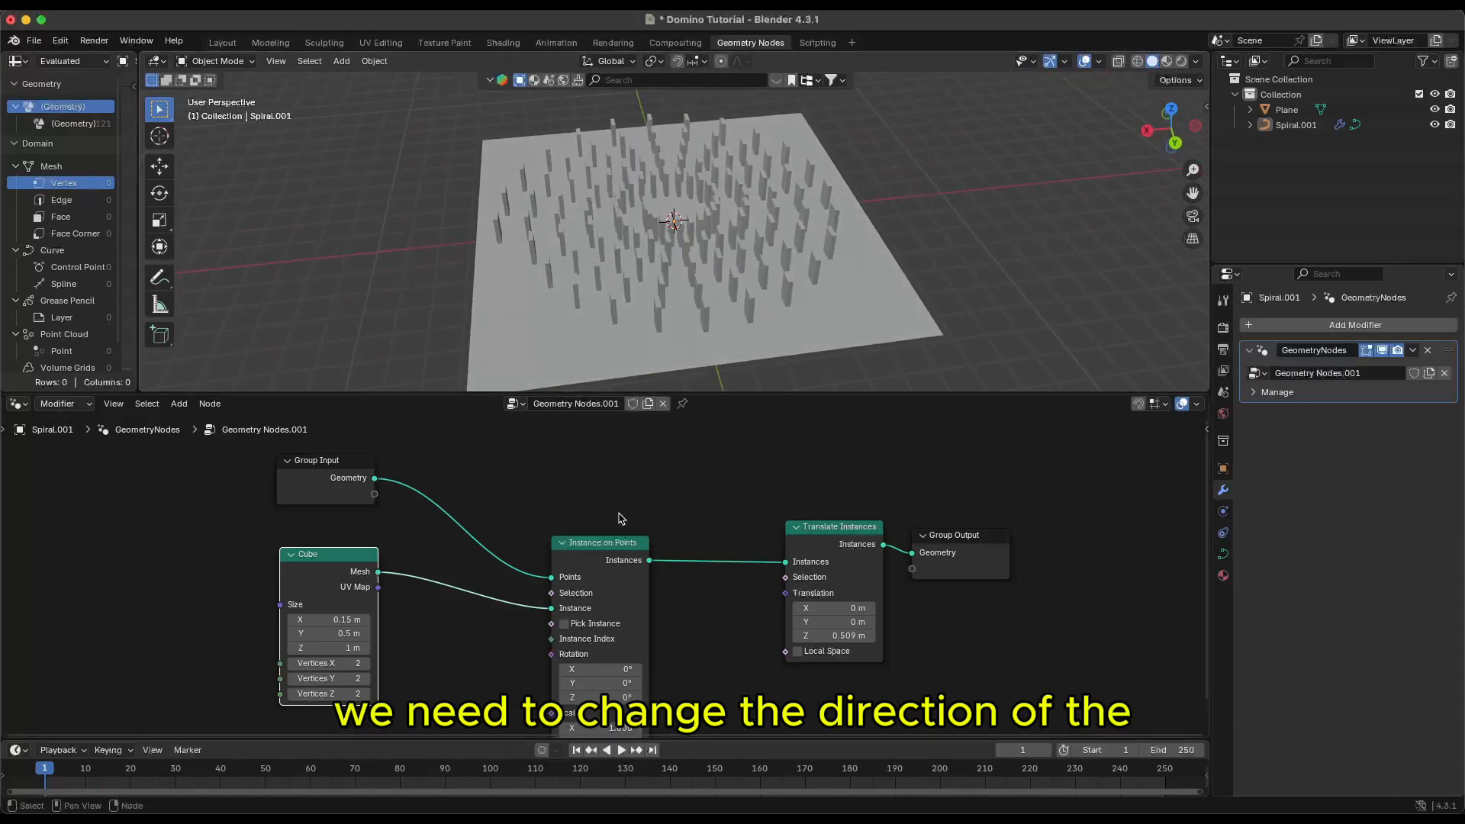
- Add an Align Rotation to Vector node feeding the Rotation input of Instance on Points
{"action": "middle_click_drag", "start_coordinate": [625, 493], "coordinate": [645, 416]}
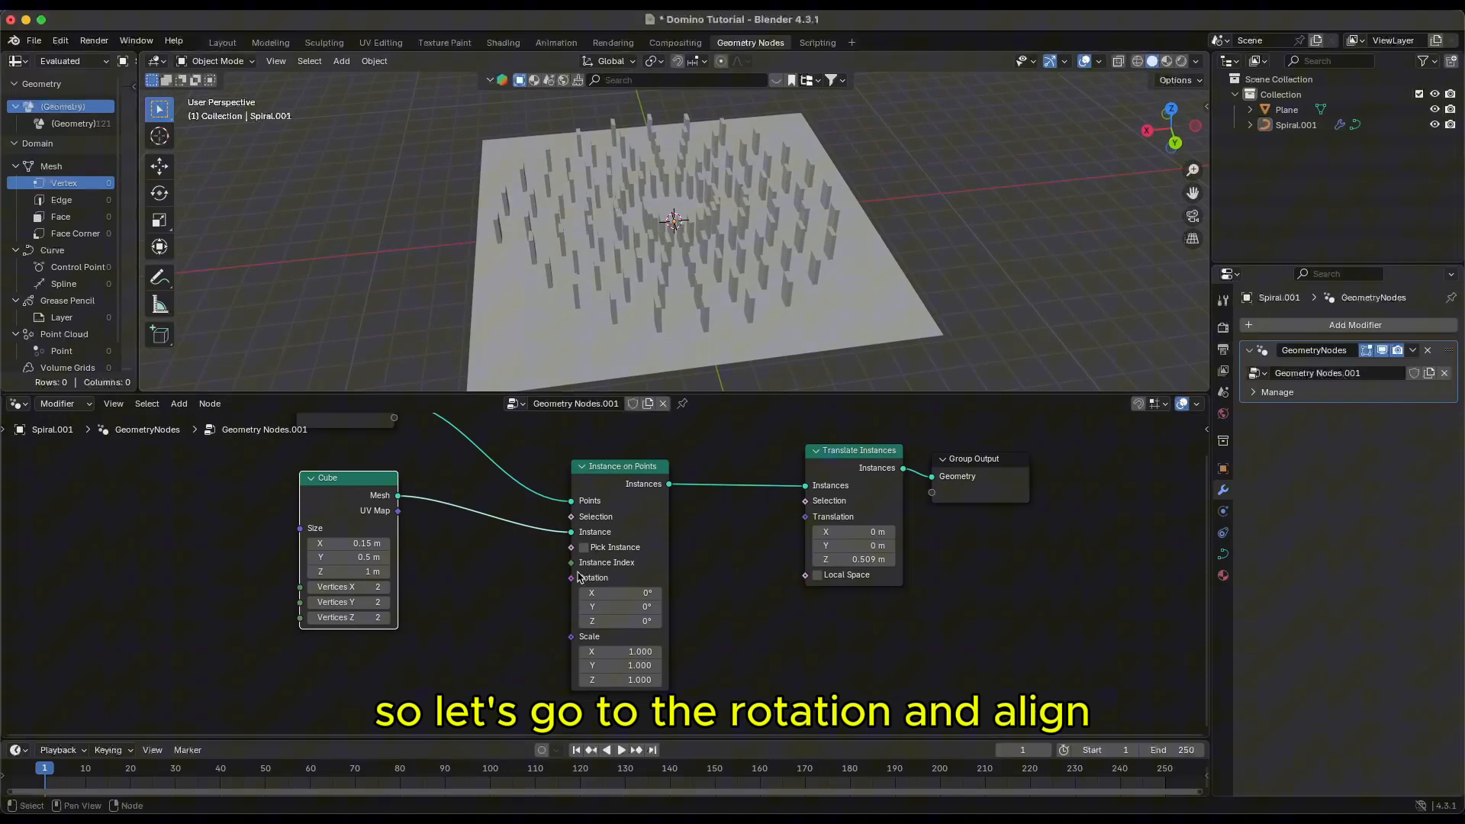
{"action": "left_click_drag", "start_coordinate": [571, 577], "coordinate": [440, 648]}
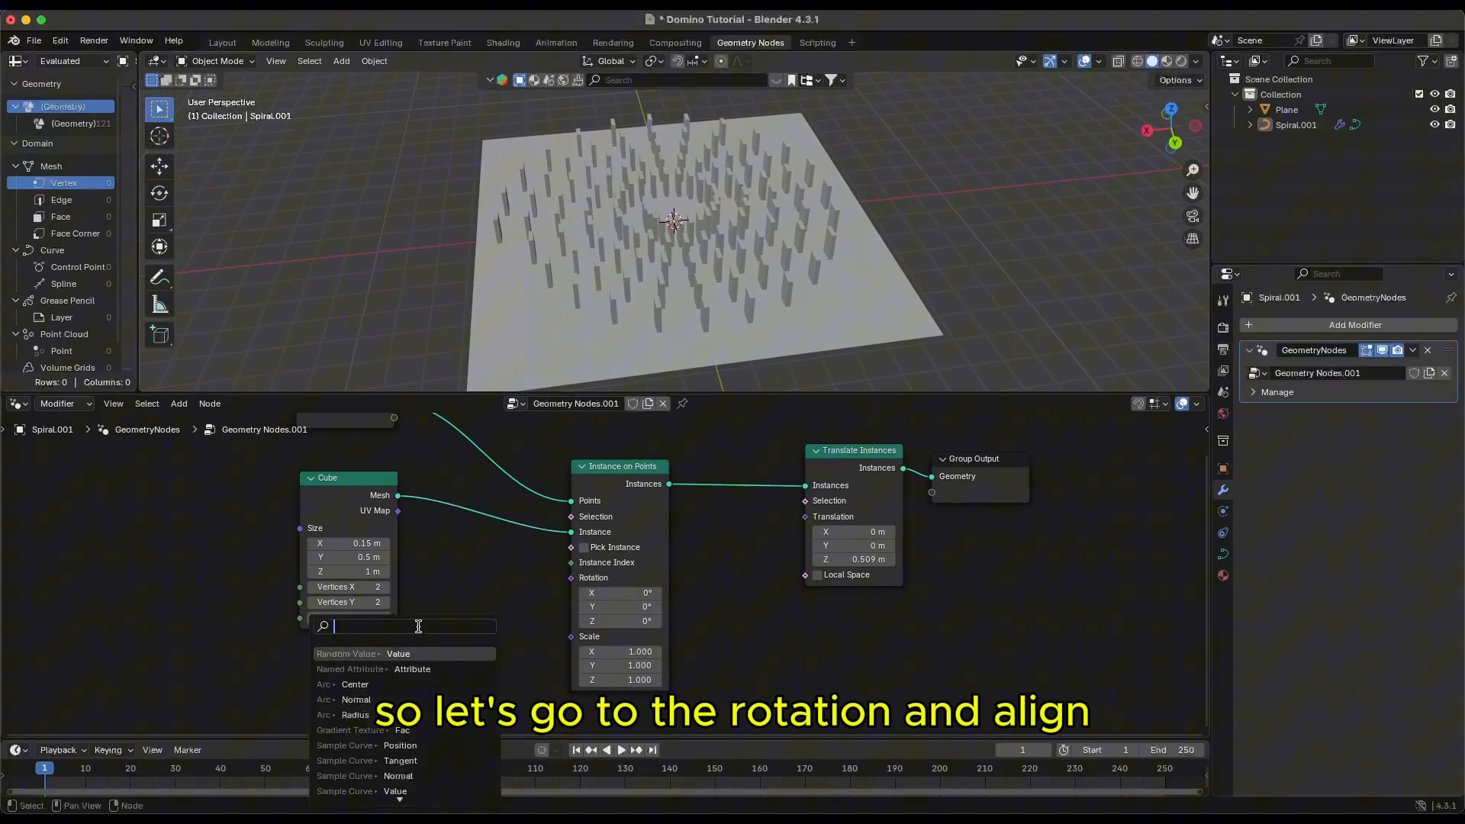
{"action": "type", "text": "align"}
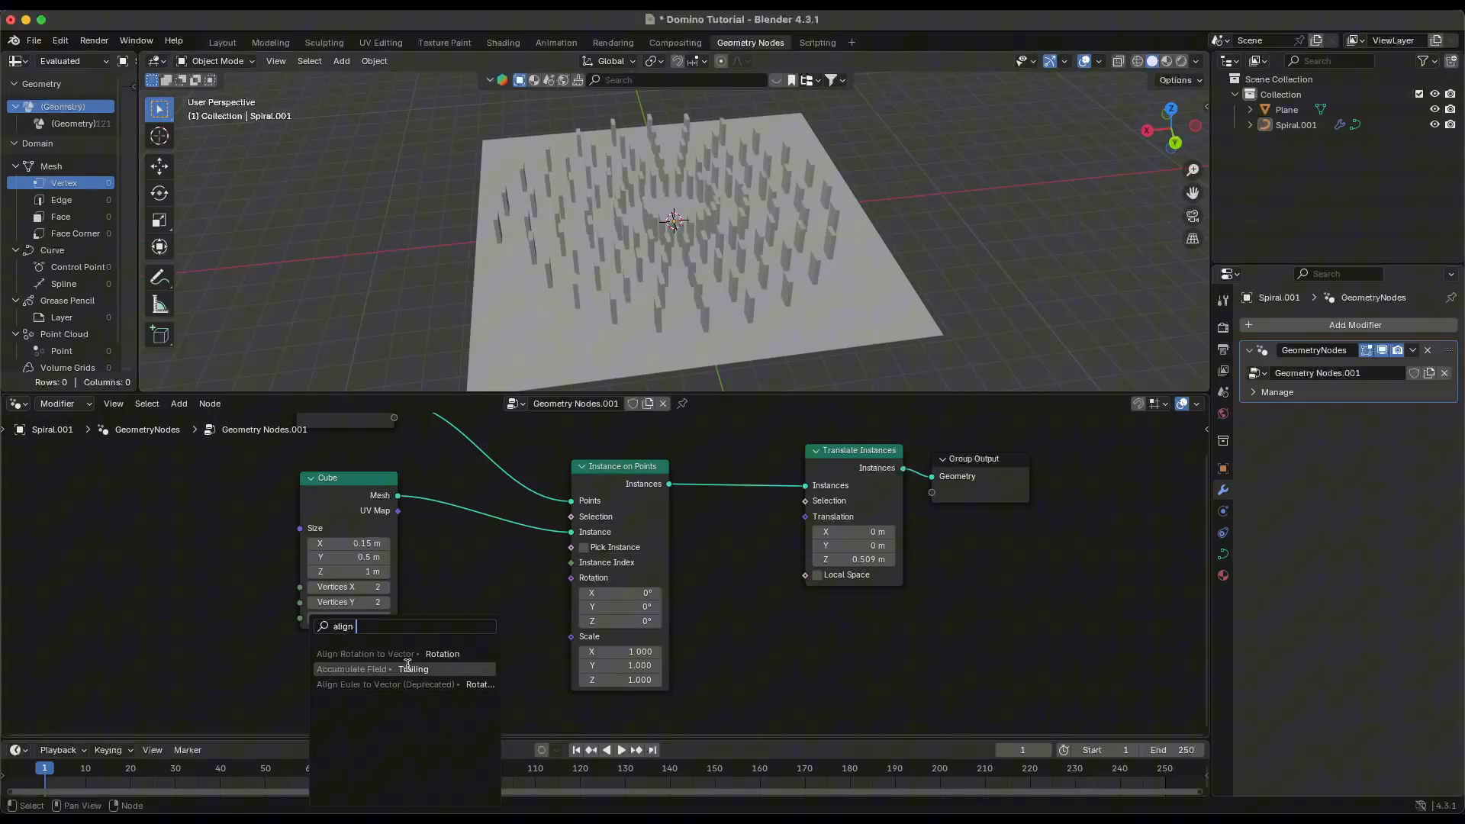
{"action": "left_click", "coordinate": [412, 654]}
{"action": "left_click", "coordinate": [412, 639]}
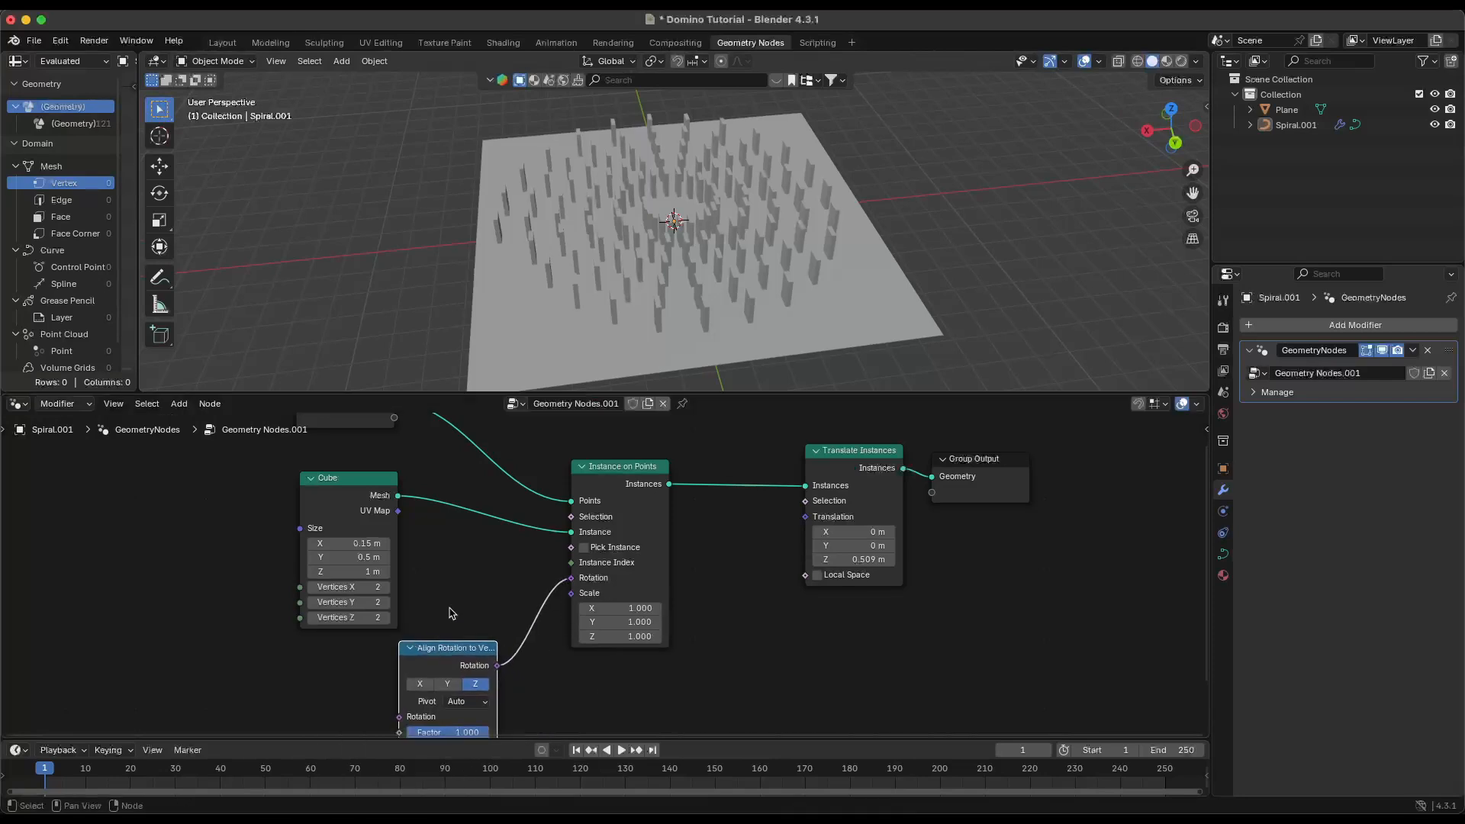
- Add a Curve Tangent node connected to the Vector input of the Align Rotation to Vector node
{"action": "middle_click_drag", "start_coordinate": [451, 609], "coordinate": [492, 541]}
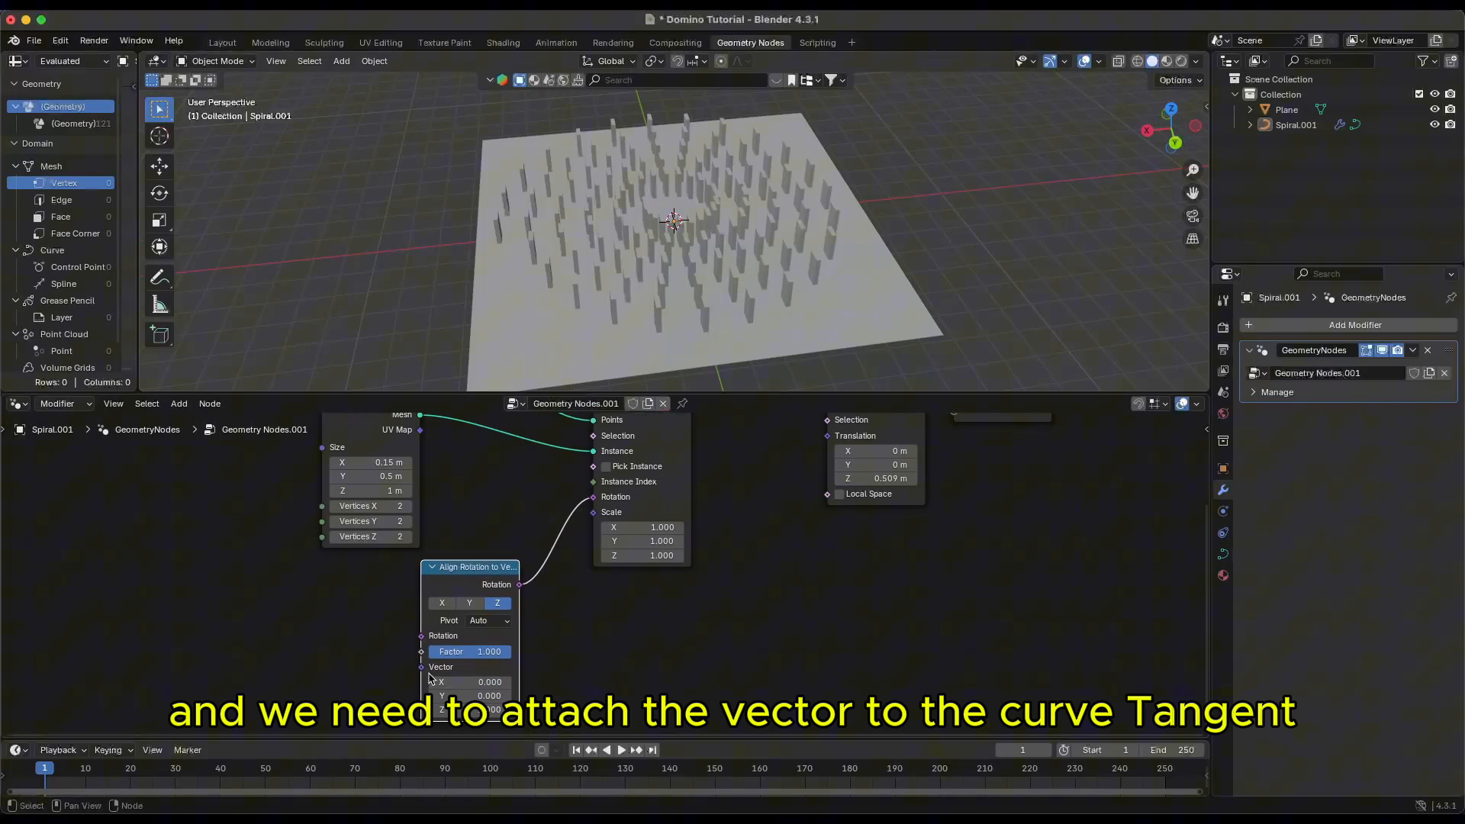
{"action": "left_click_drag", "start_coordinate": [422, 668], "coordinate": [317, 668]}
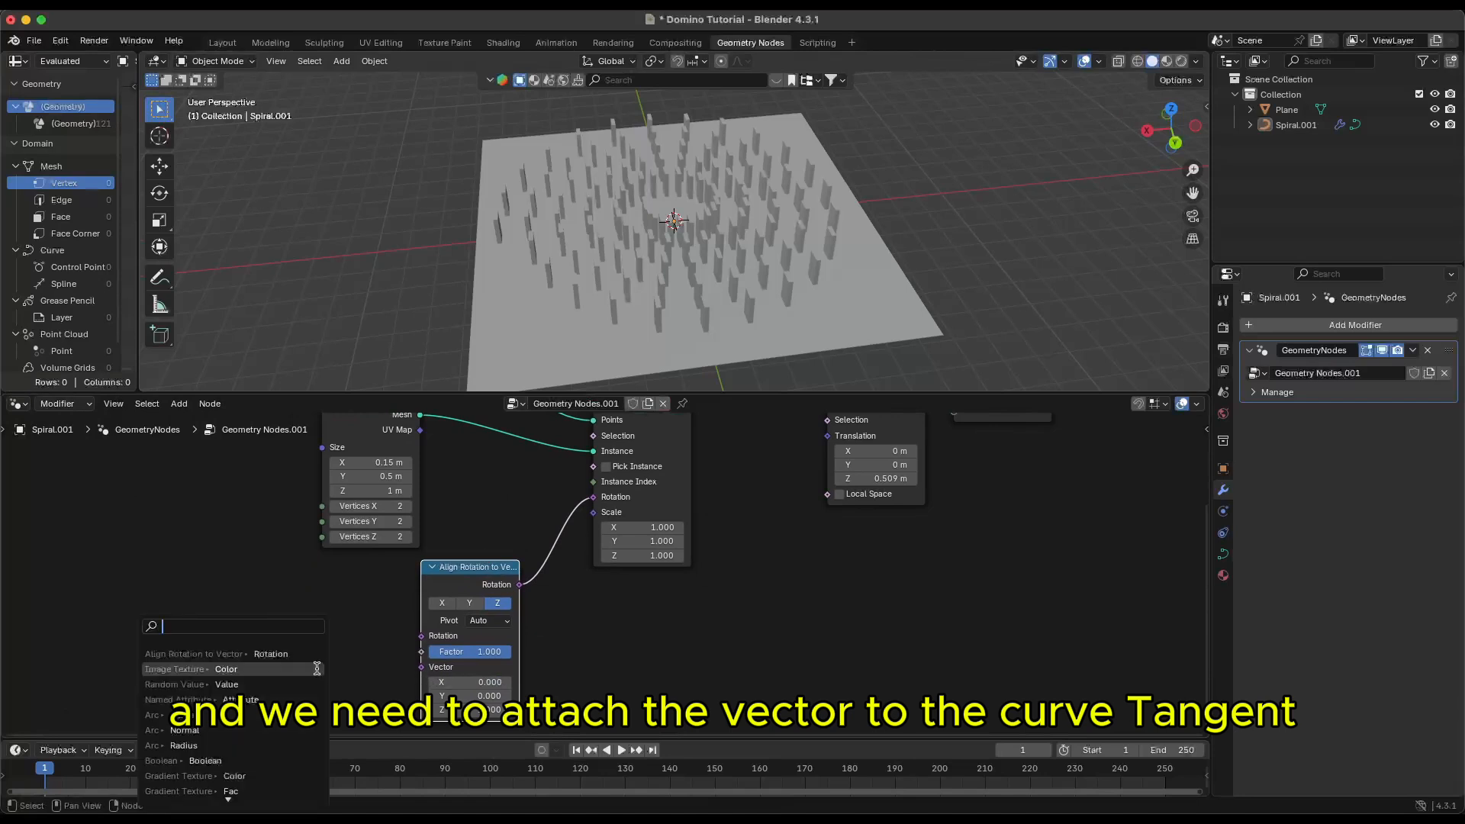
{"action": "type", "text": "cu"}
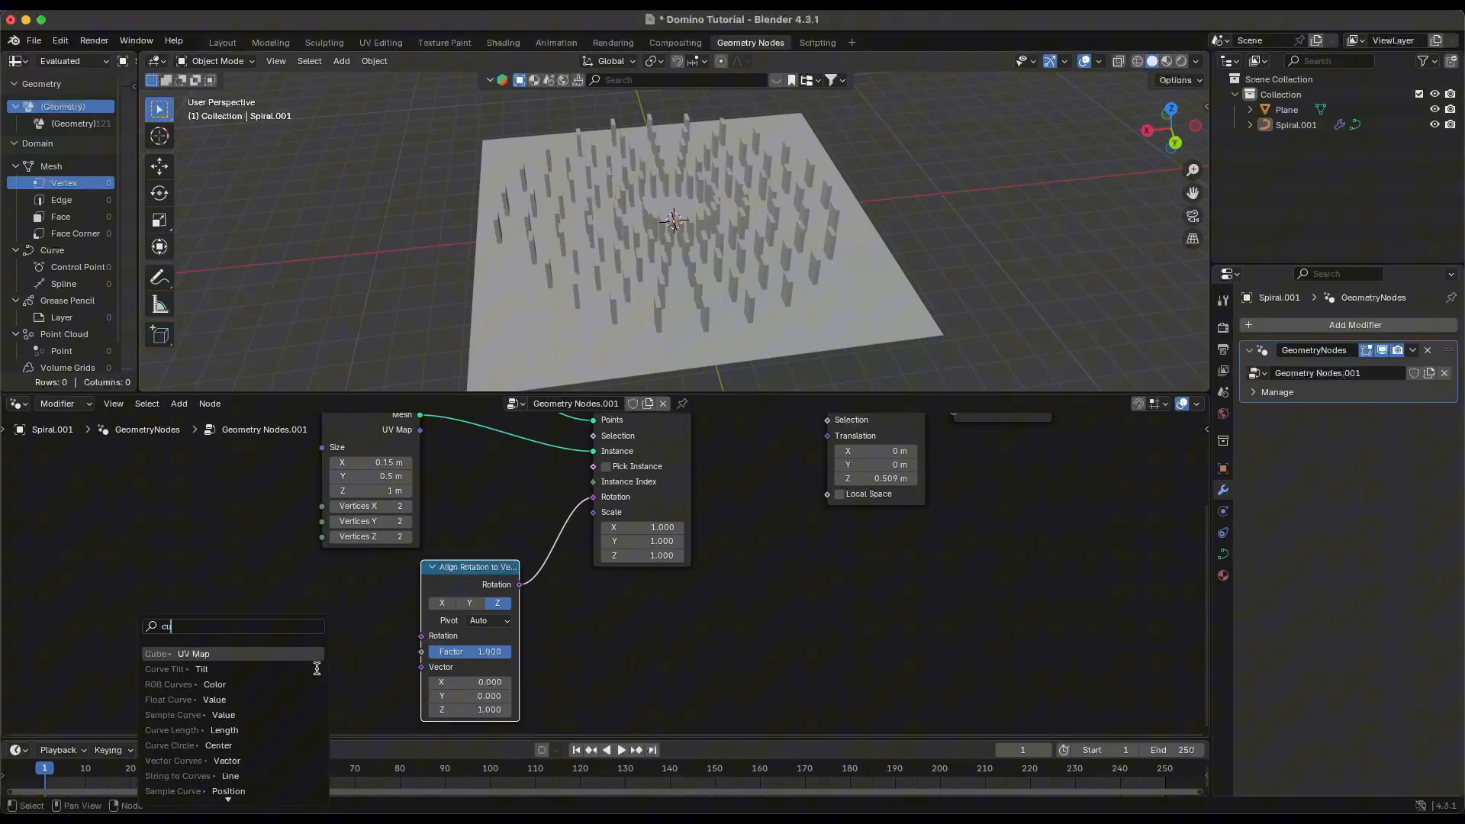
{"action": "type", "text": "rve tang"}
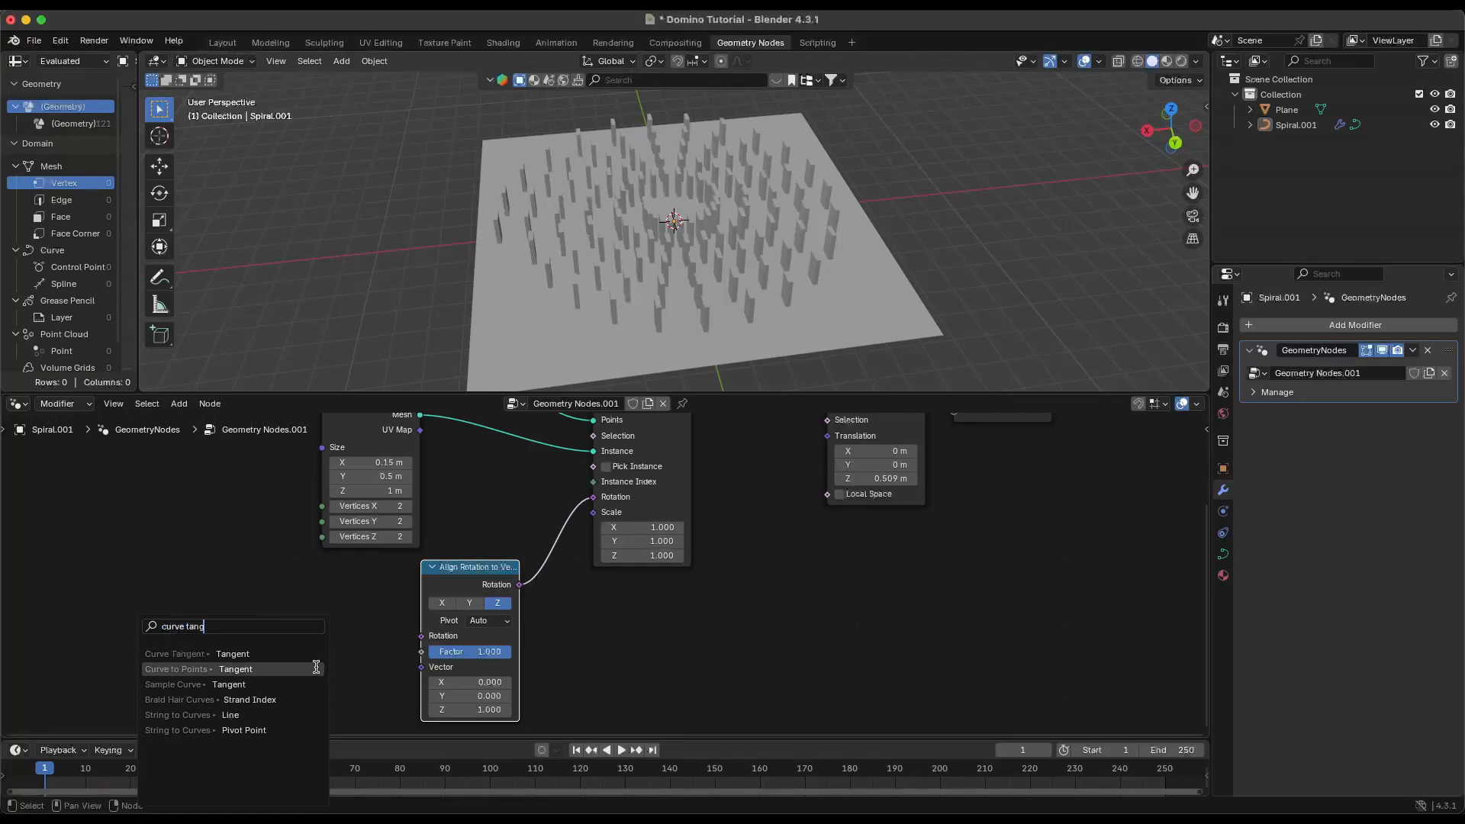
{"action": "left_click", "coordinate": [311, 654]}
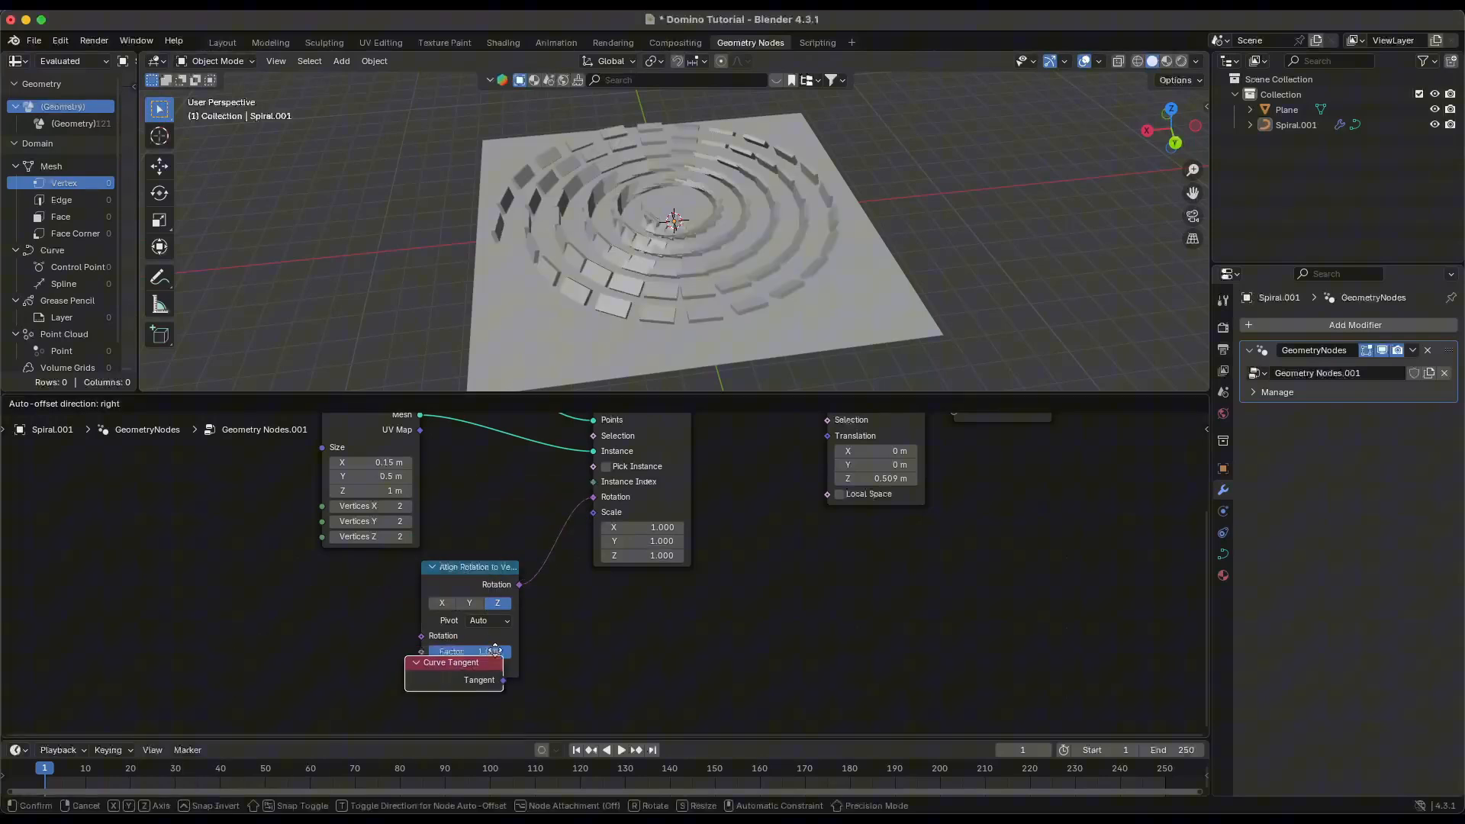
{"action": "left_click", "coordinate": [349, 638]}
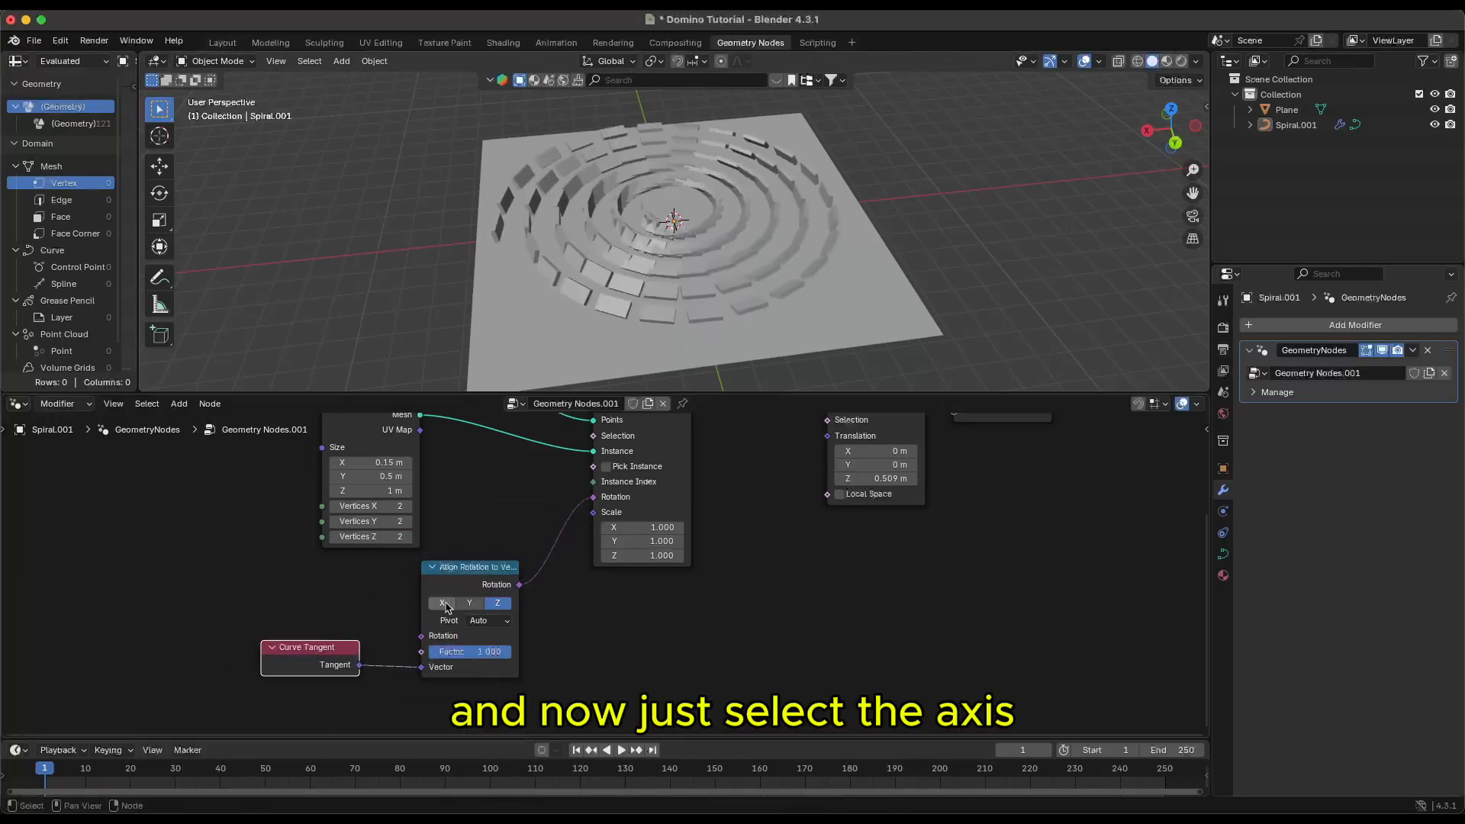
- Set the Align Rotation to Vector axis to X and check how the dominoes face along the spiral
{"action": "left_click", "coordinate": [444, 604]}
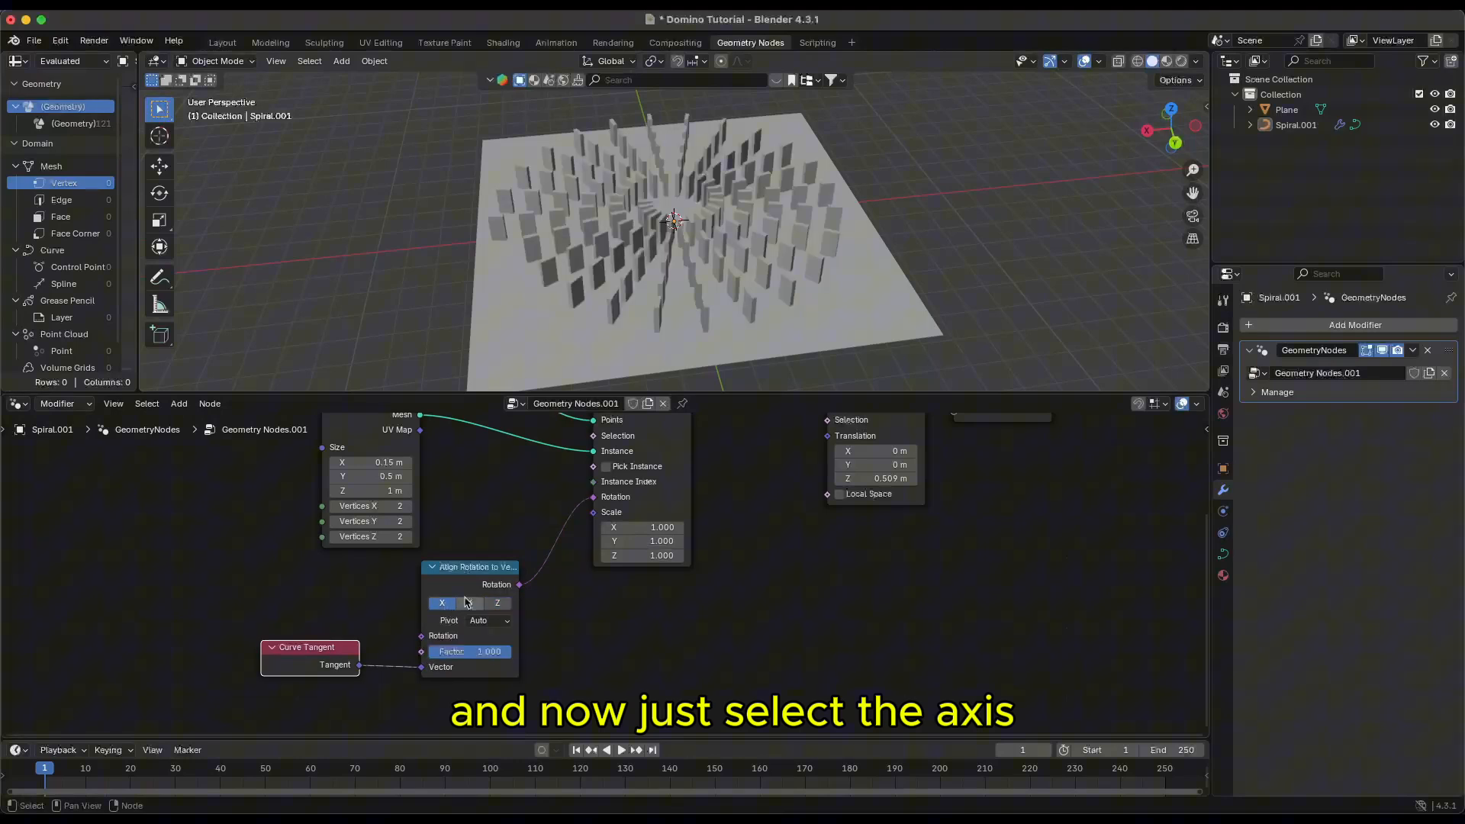
{"action": "middle_click_drag", "start_coordinate": [767, 334], "coordinate": [658, 220]}
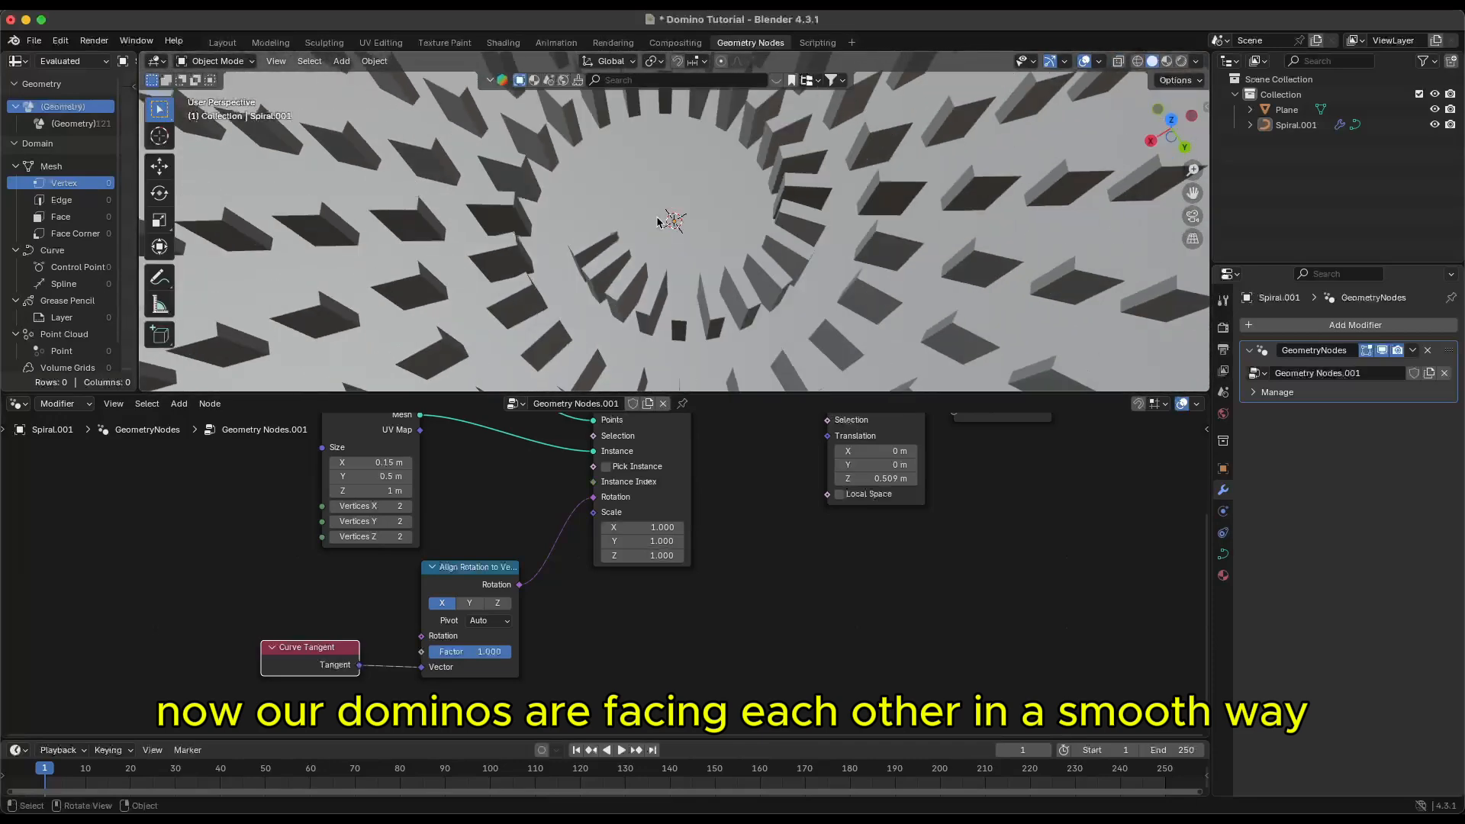
{"action": "scroll", "coordinate": [661, 246], "scroll_direction": "down", "scroll_amount": 5}
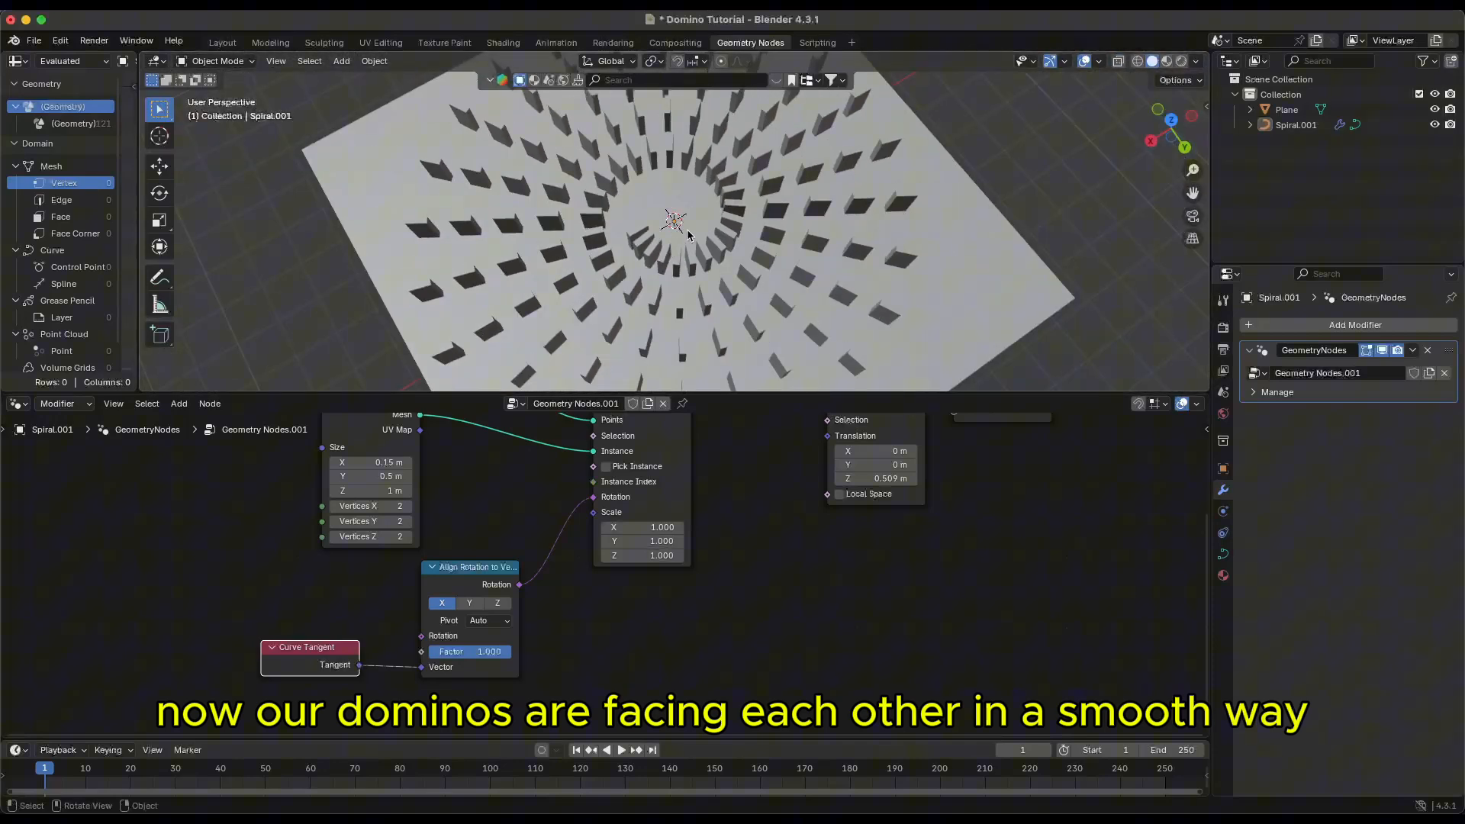
{"action": "scroll", "coordinate": [686, 233], "scroll_direction": "down", "scroll_amount": 2}
{"action": "scroll", "coordinate": [679, 231], "scroll_direction": "down", "scroll_amount": 3}
{"action": "middle_click_drag", "start_coordinate": [678, 231], "coordinate": [672, 336]}
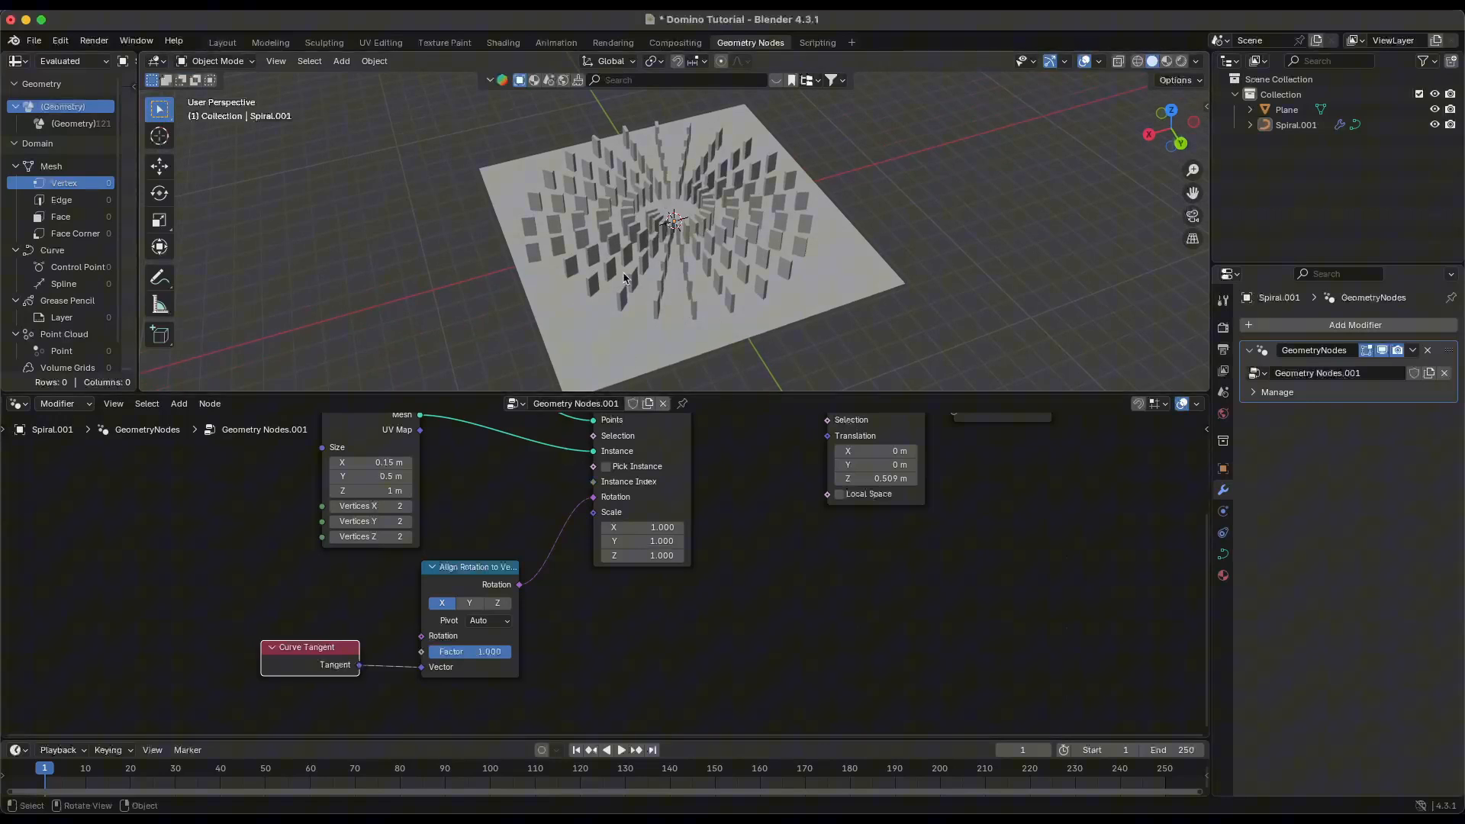
{"action": "middle_click_drag", "start_coordinate": [624, 277], "coordinate": [536, 227]}
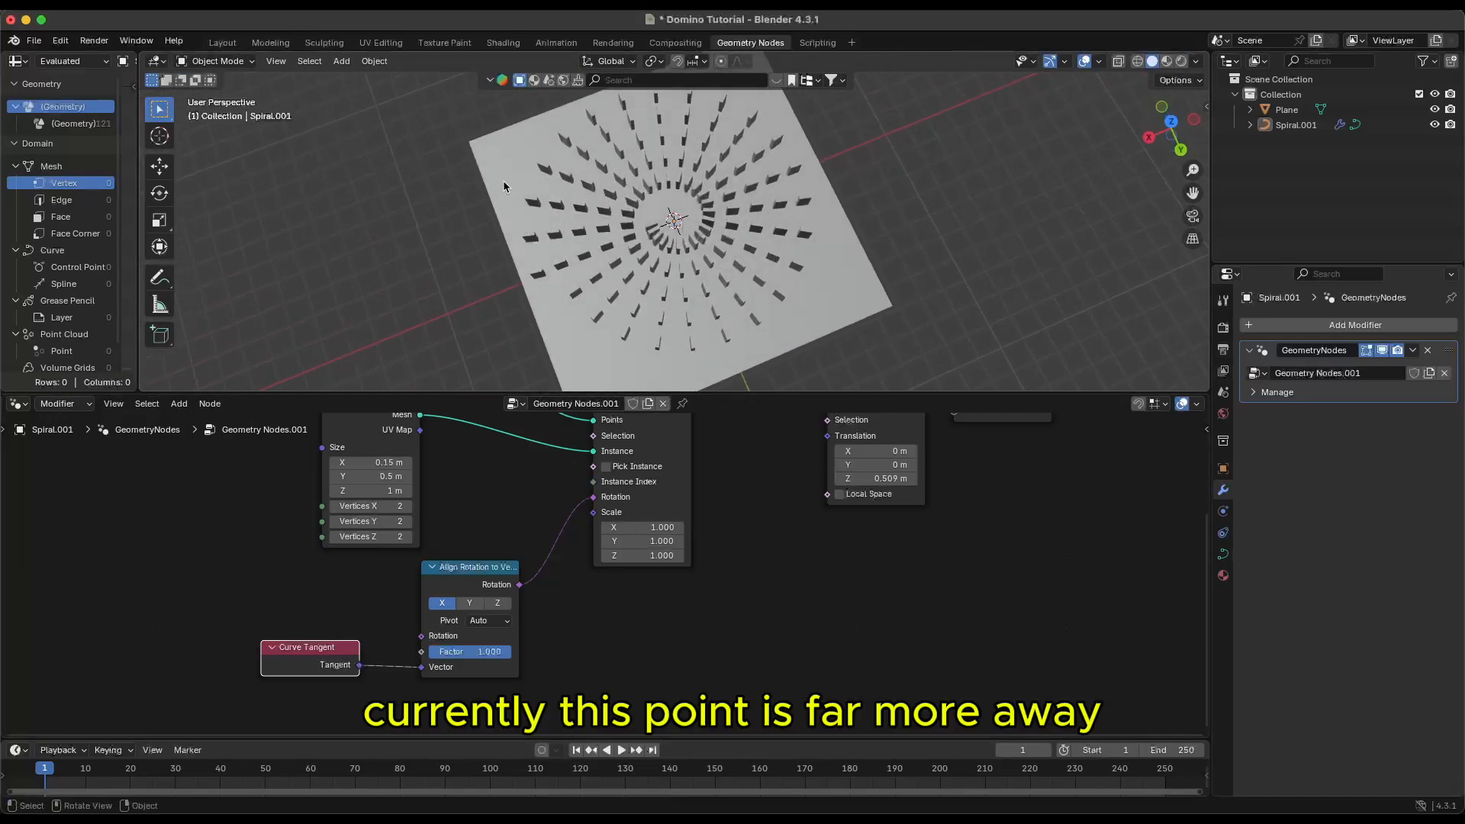
- Insert a Resample Curve node between Group Input and Instance on Points, and move the Cube node lower to clear space
{"action": "left_click", "coordinate": [530, 219]}
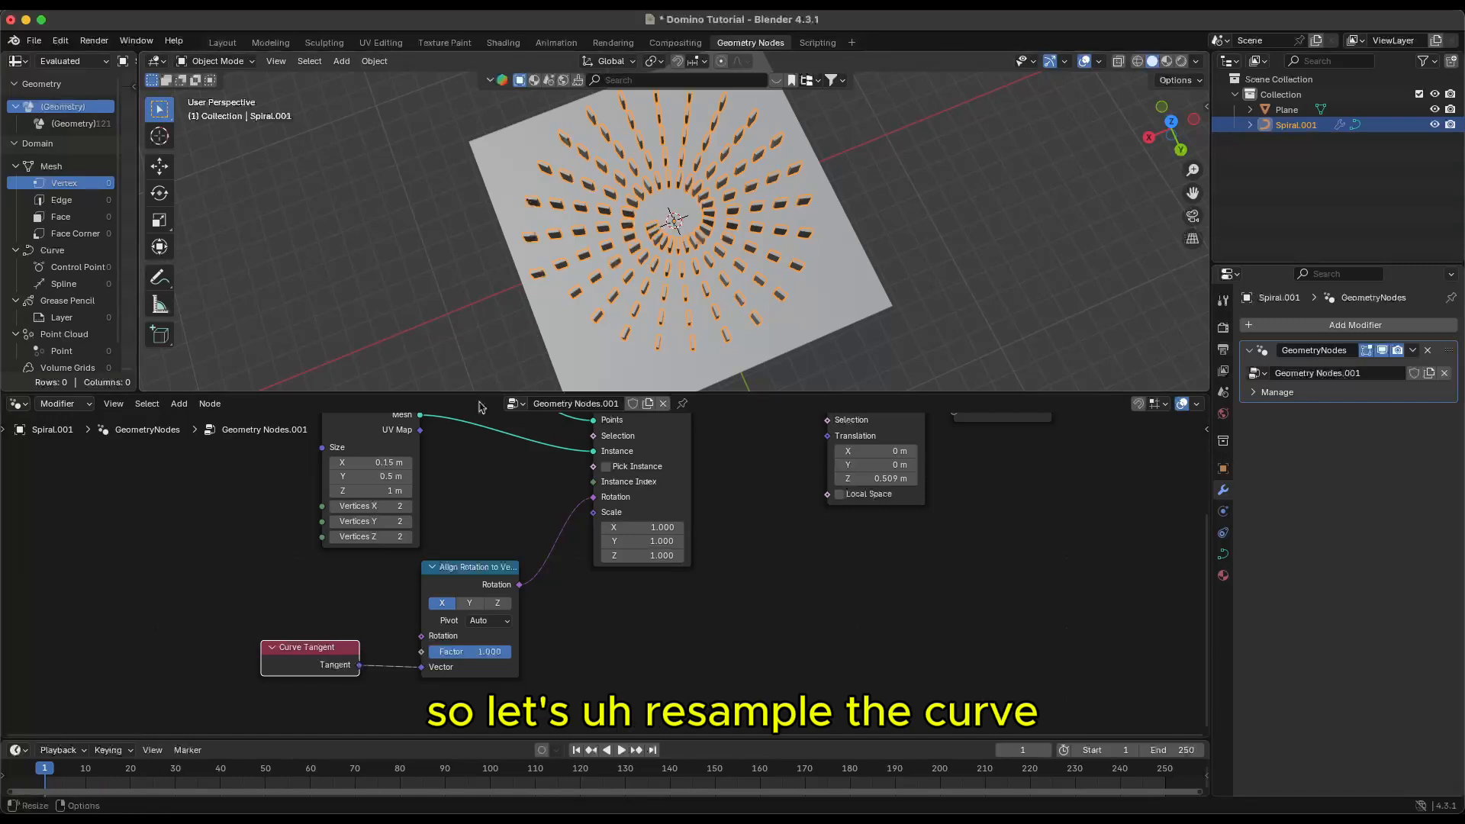
{"action": "scroll", "coordinate": [450, 471], "scroll_direction": "up", "scroll_amount": 5}
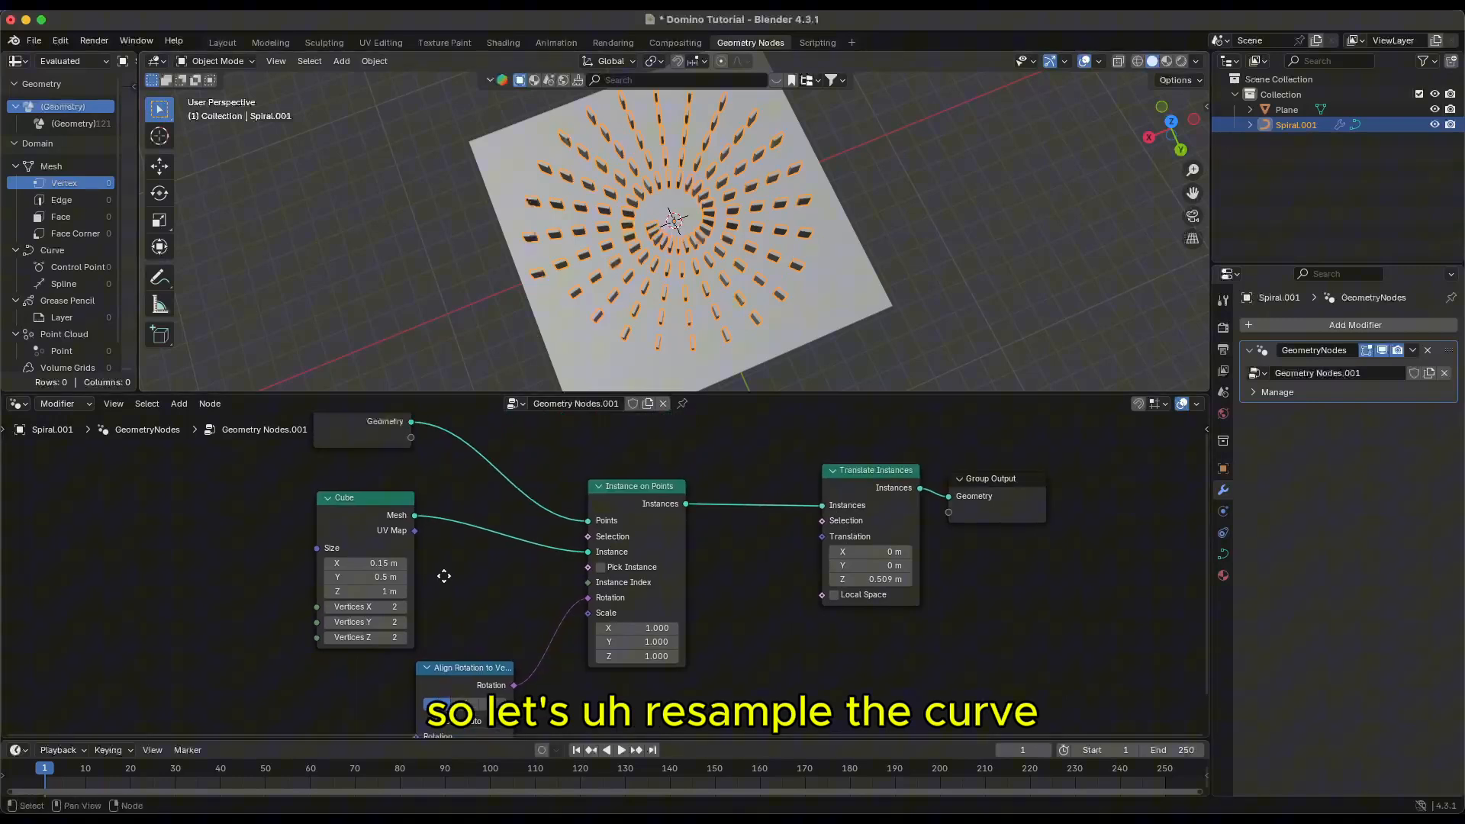
{"action": "key", "text": "shift+a"}
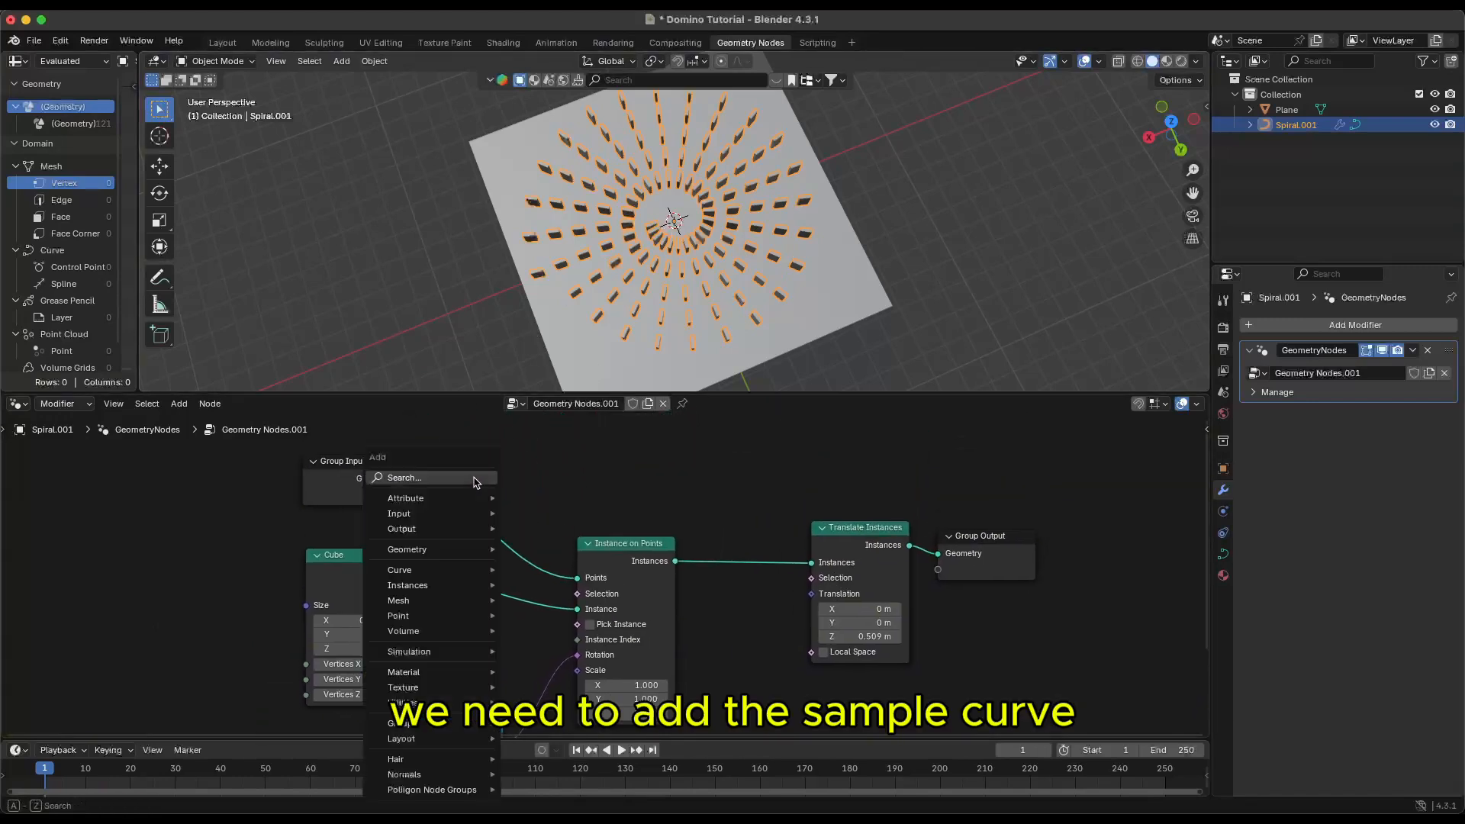
{"action": "type", "text": "resample"}
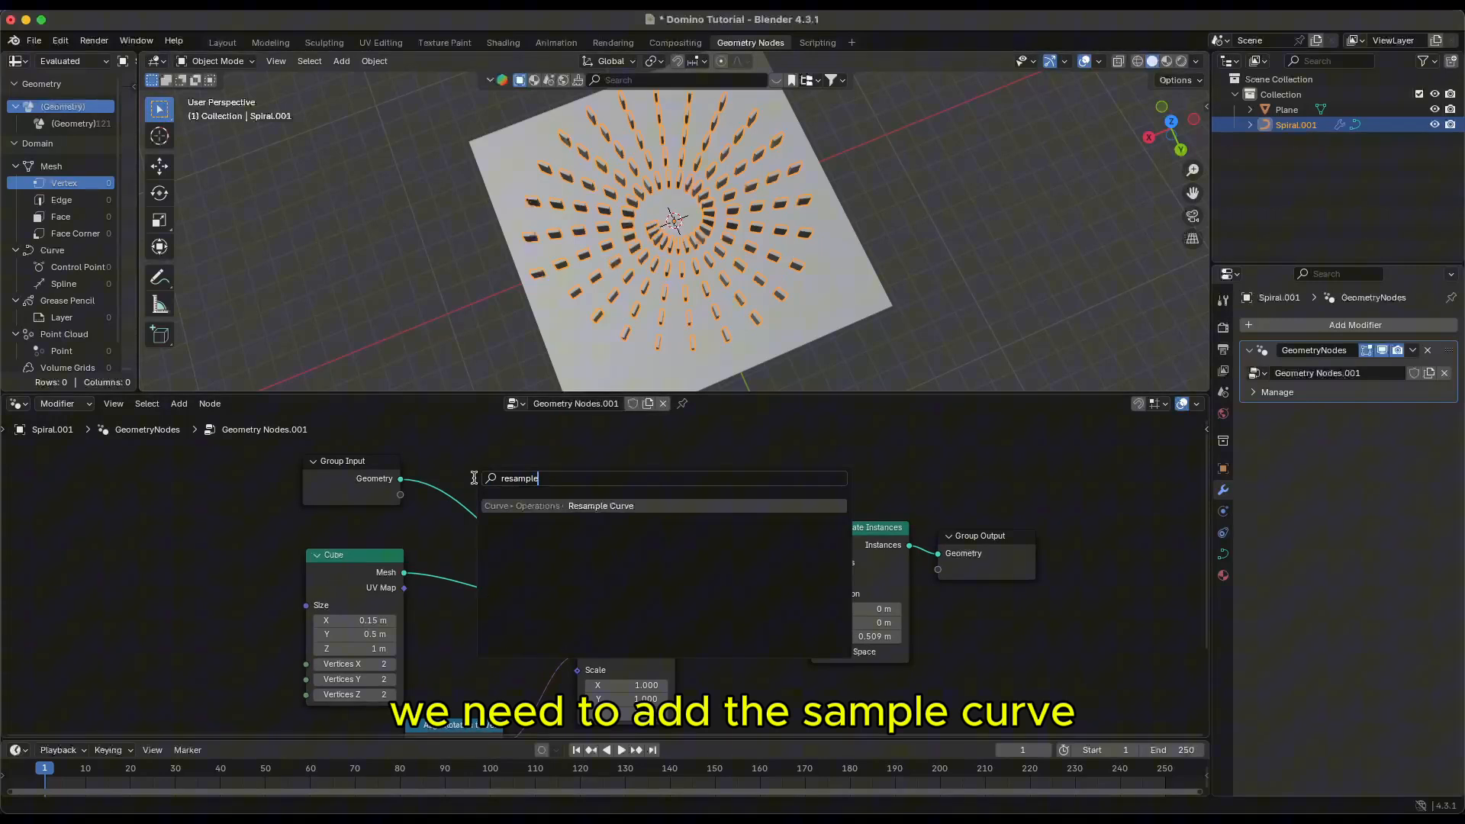
{"action": "key", "text": "Return"}
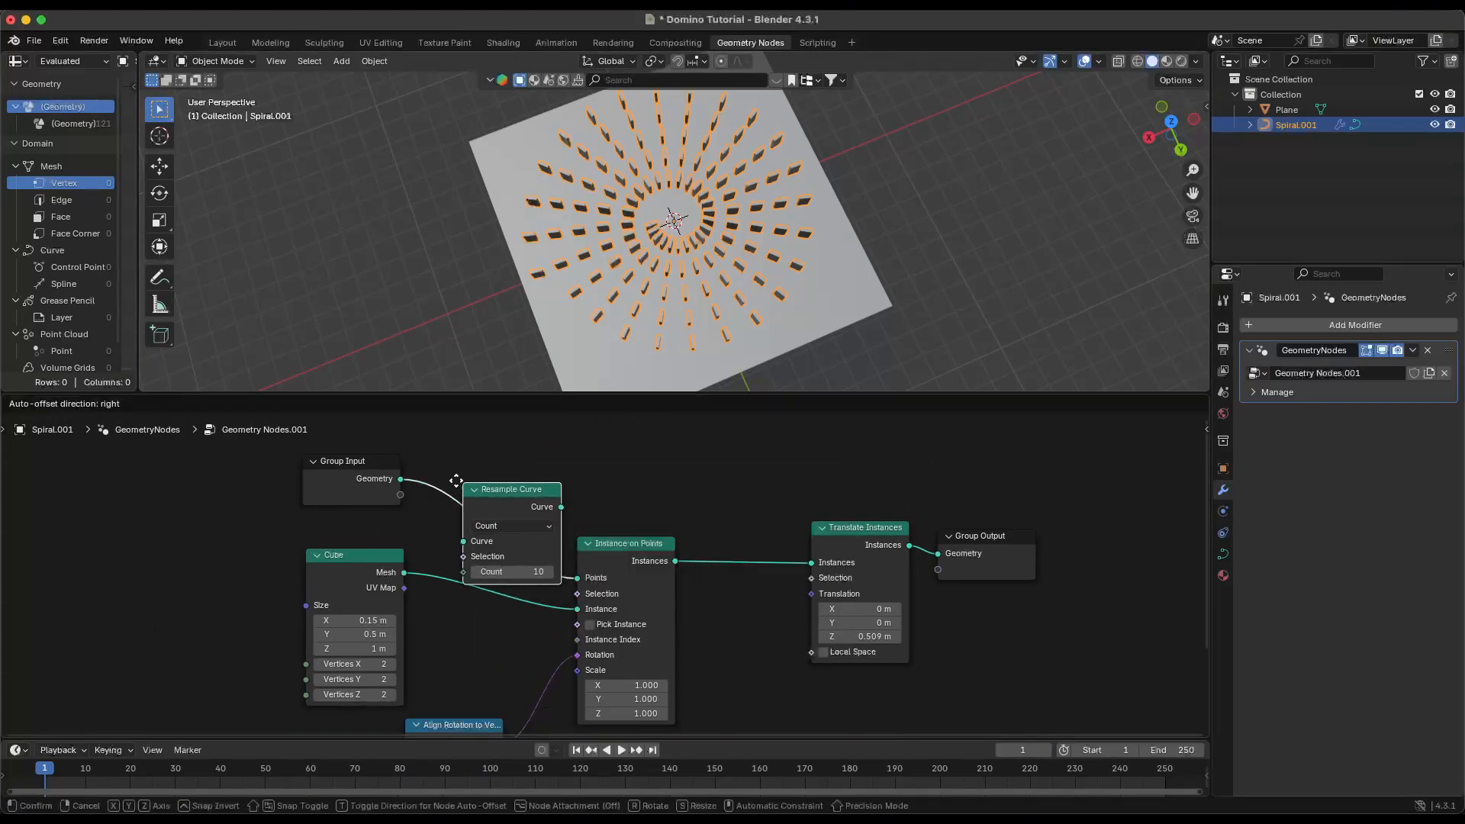
{"action": "left_click", "coordinate": [456, 486]}
{"action": "scroll", "coordinate": [638, 467], "scroll_direction": "down", "scroll_amount": 1}
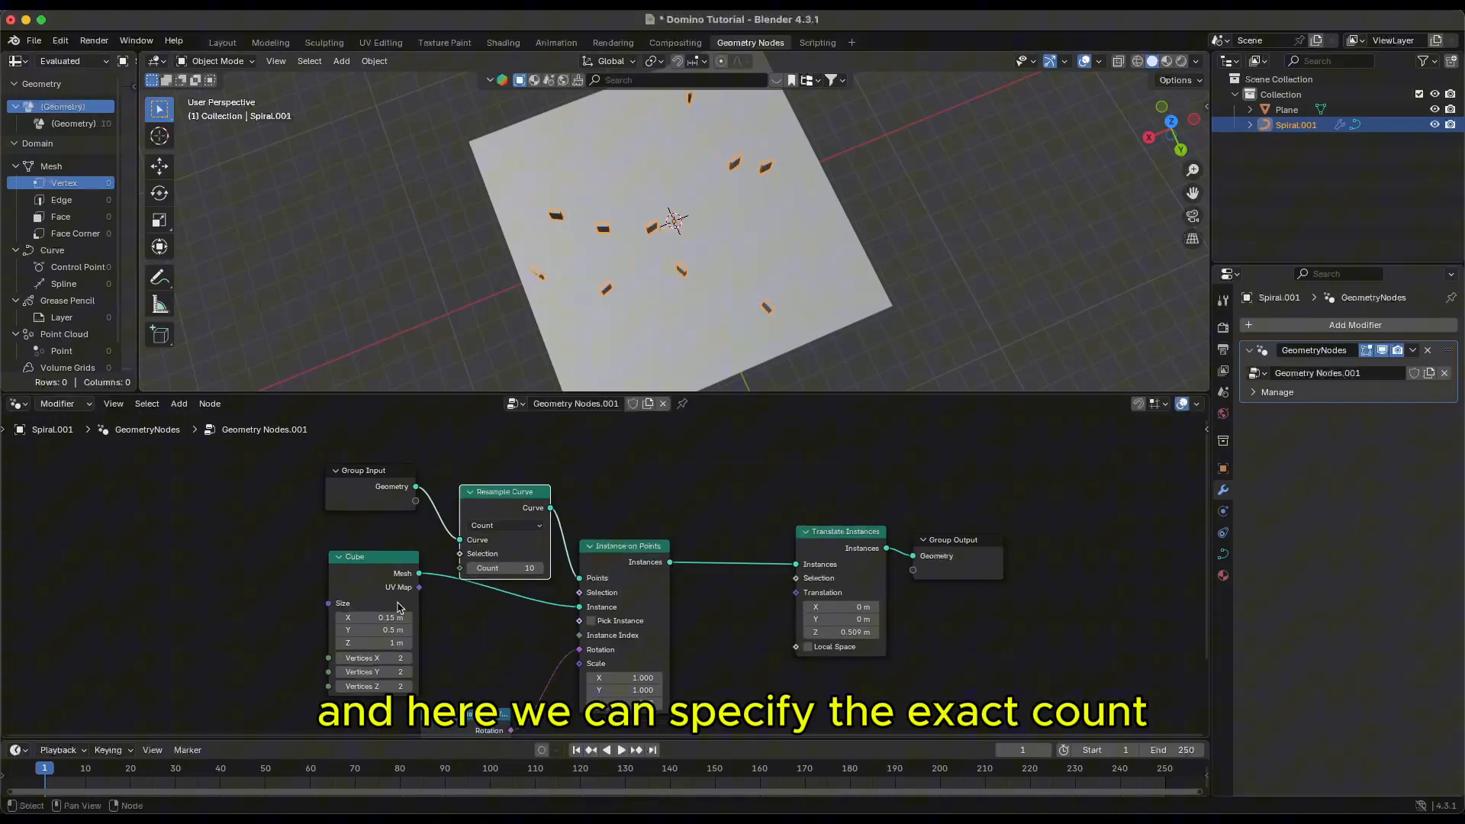
{"action": "left_click_drag", "start_coordinate": [383, 562], "coordinate": [343, 616]}
- Switch the Resample Curve node to Length mode and set the length to 0.7 m
{"action": "left_click", "coordinate": [495, 526]}
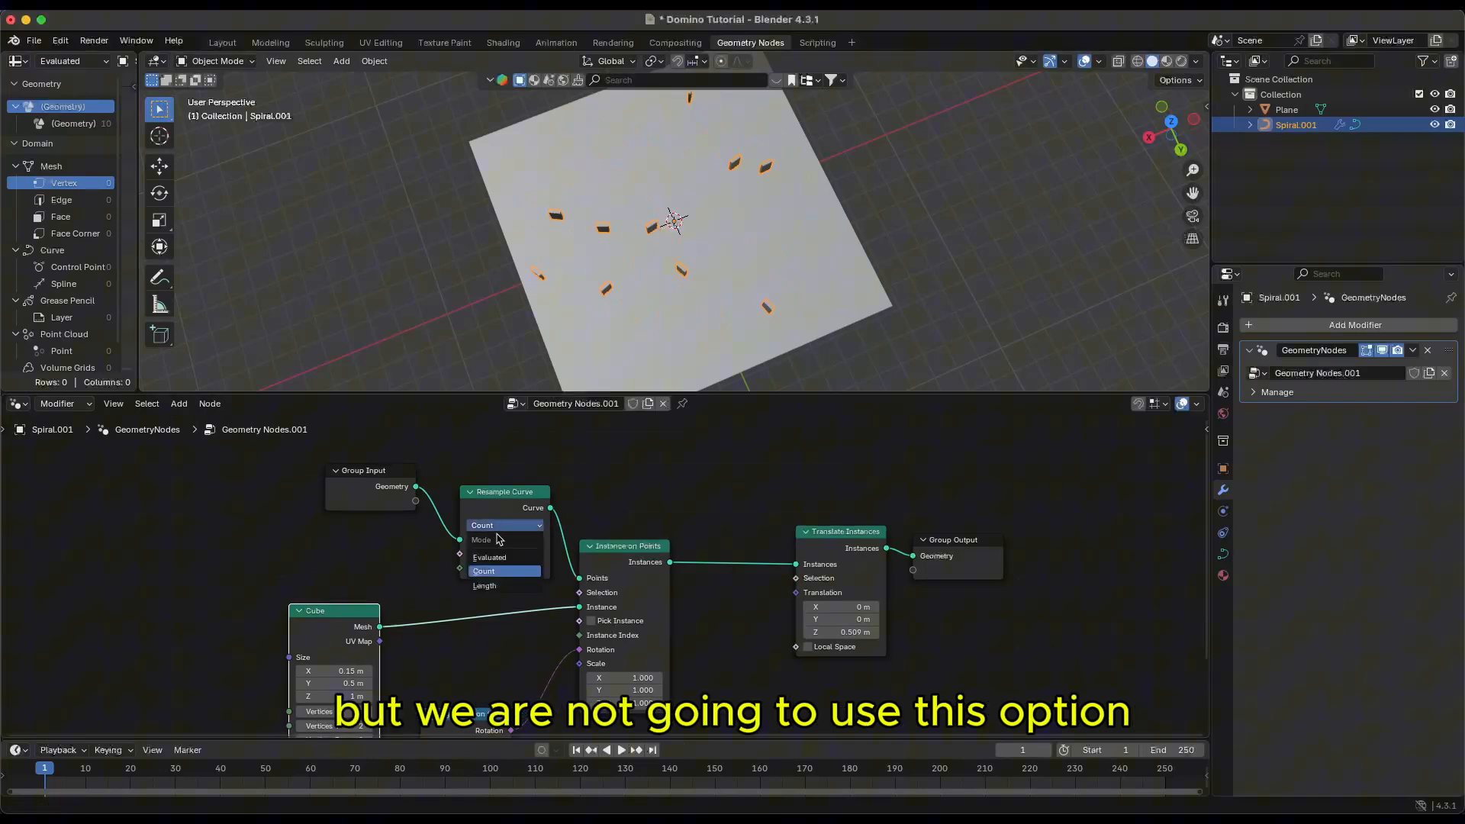
{"action": "left_click", "coordinate": [497, 587]}
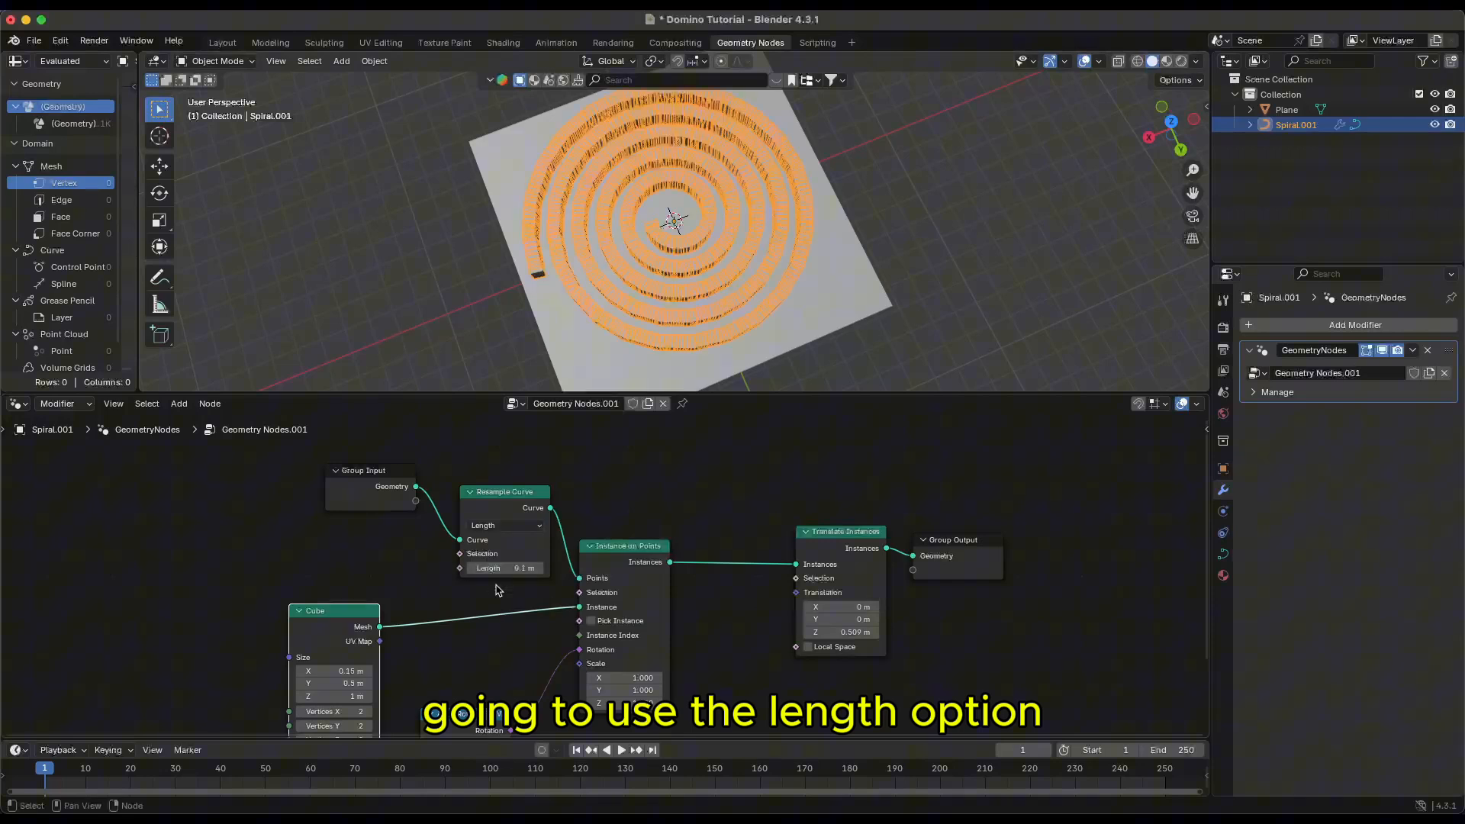
{"action": "left_click", "coordinate": [500, 568]}
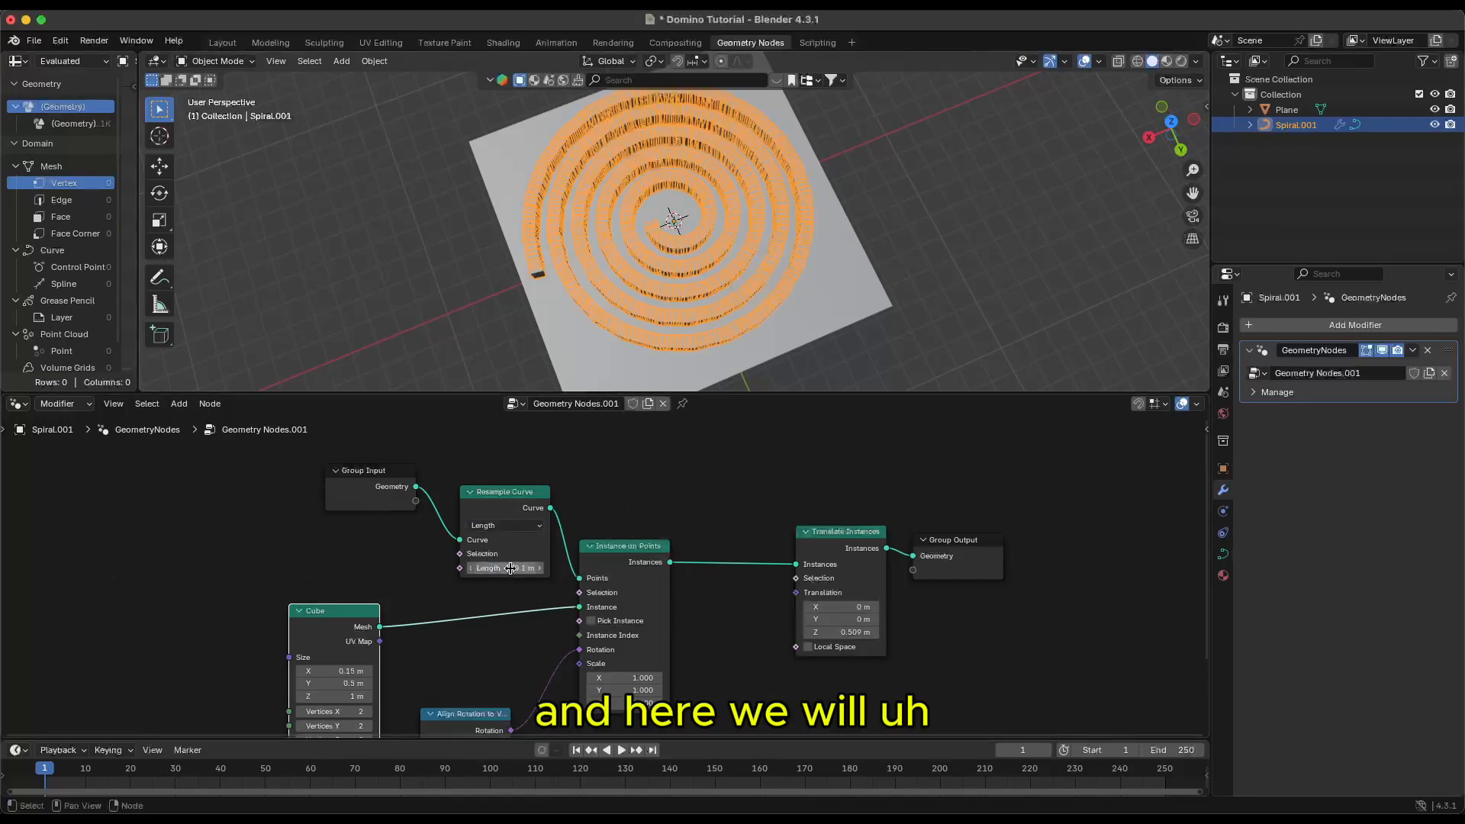
{"action": "left_click", "coordinate": [482, 569]}
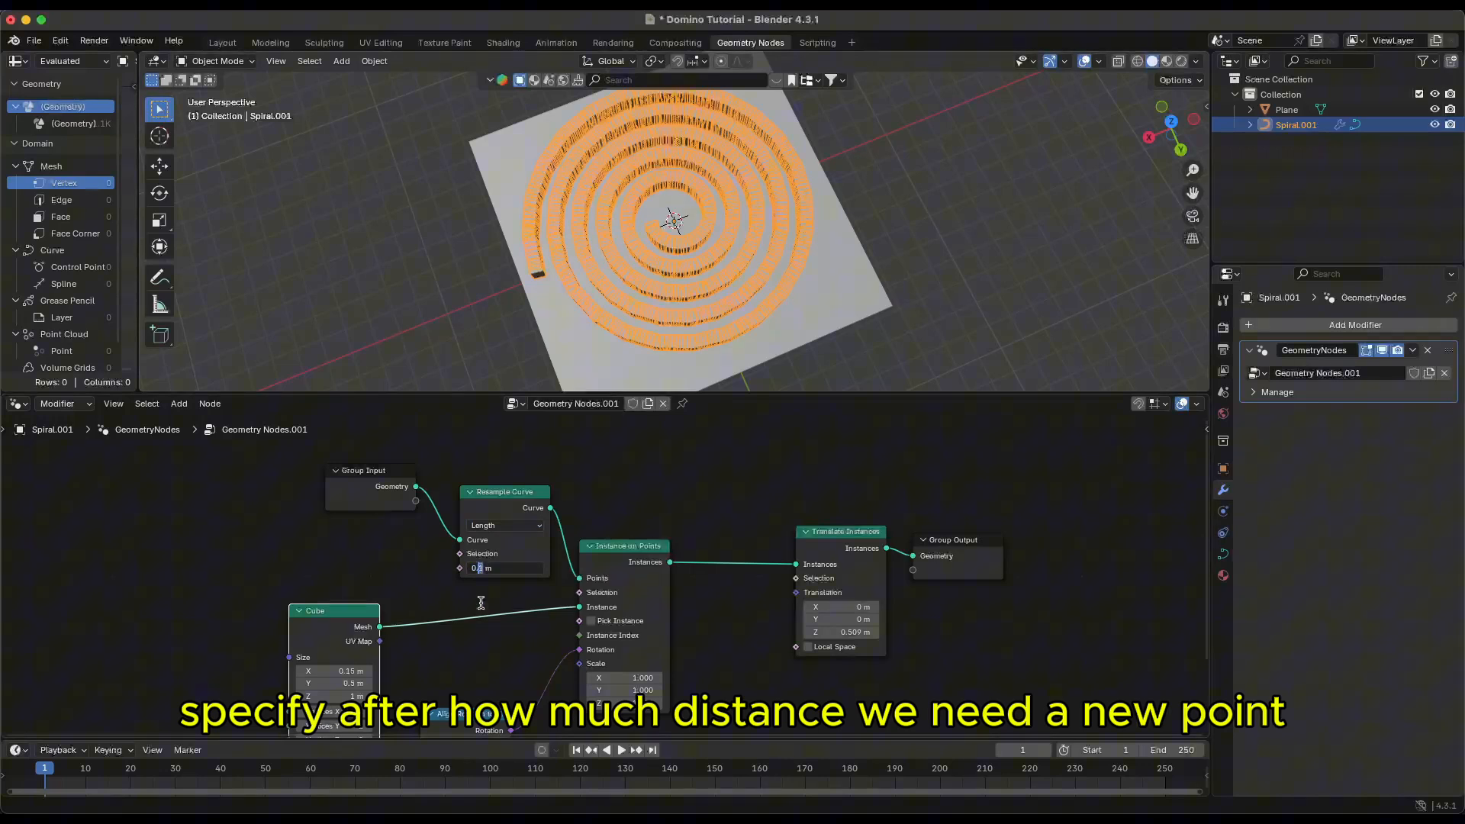
{"action": "key", "text": "Return"}
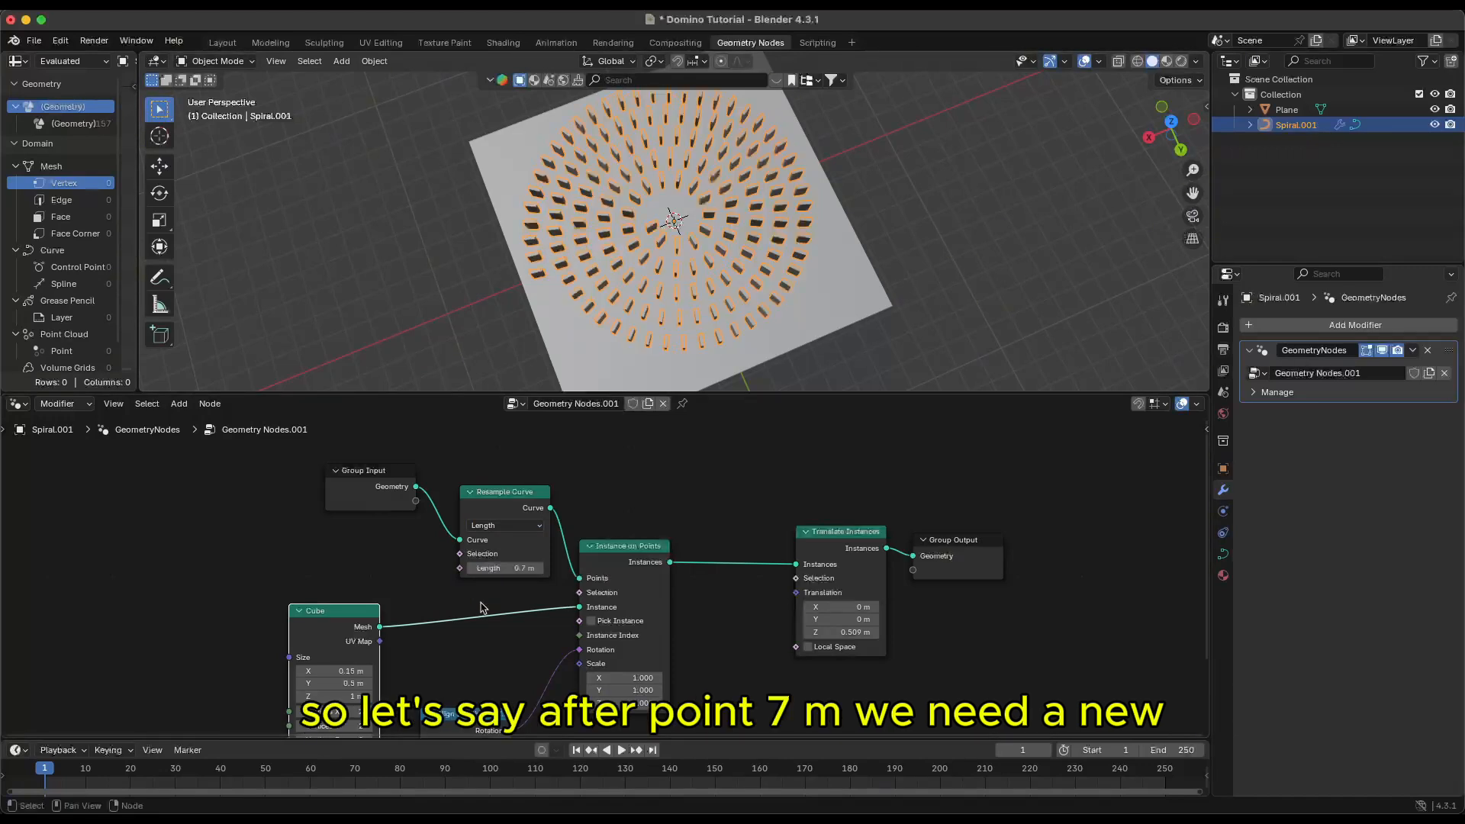
{"action": "middle_click_drag", "start_coordinate": [683, 321], "coordinate": [666, 261]}
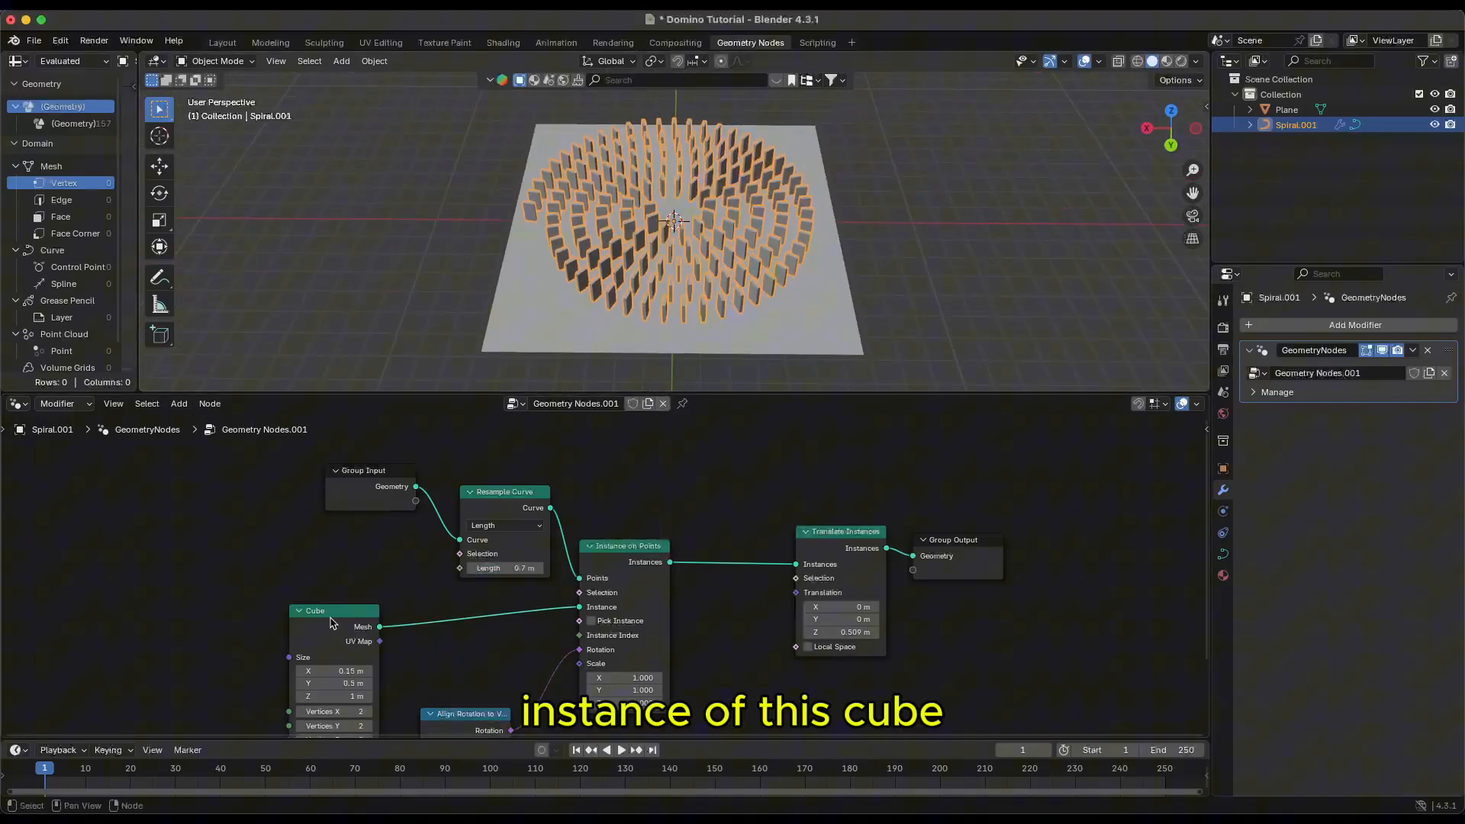
{"action": "middle_click_drag", "start_coordinate": [620, 321], "coordinate": [783, 269]}
- Select the domino spiral, widen the spreadsheet and examine its mesh vertex and instance counts
{"action": "left_click", "coordinate": [828, 297]}
{"action": "left_click", "coordinate": [730, 236]}
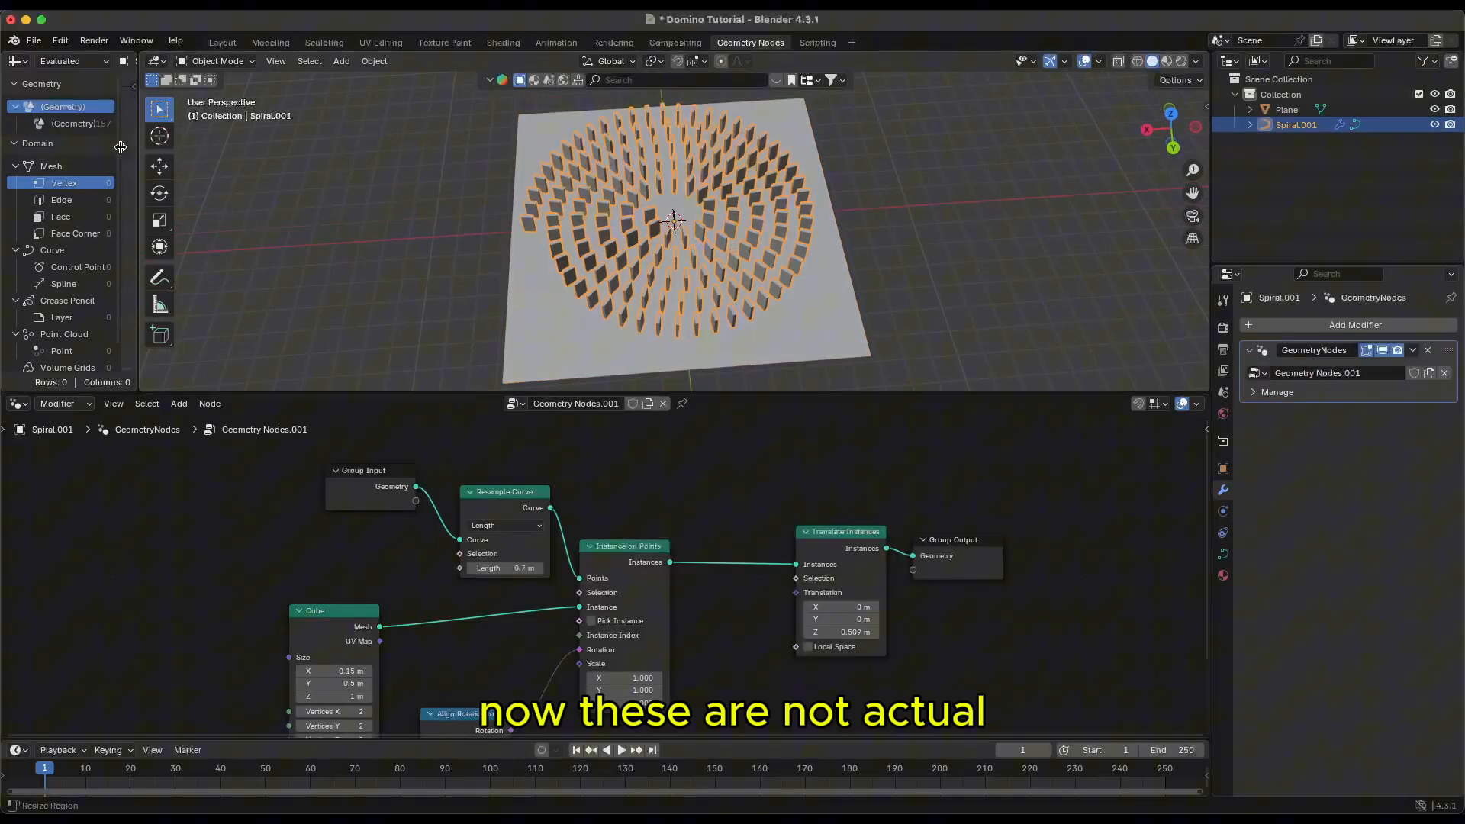
{"action": "left_click_drag", "start_coordinate": [119, 147], "coordinate": [156, 185]}
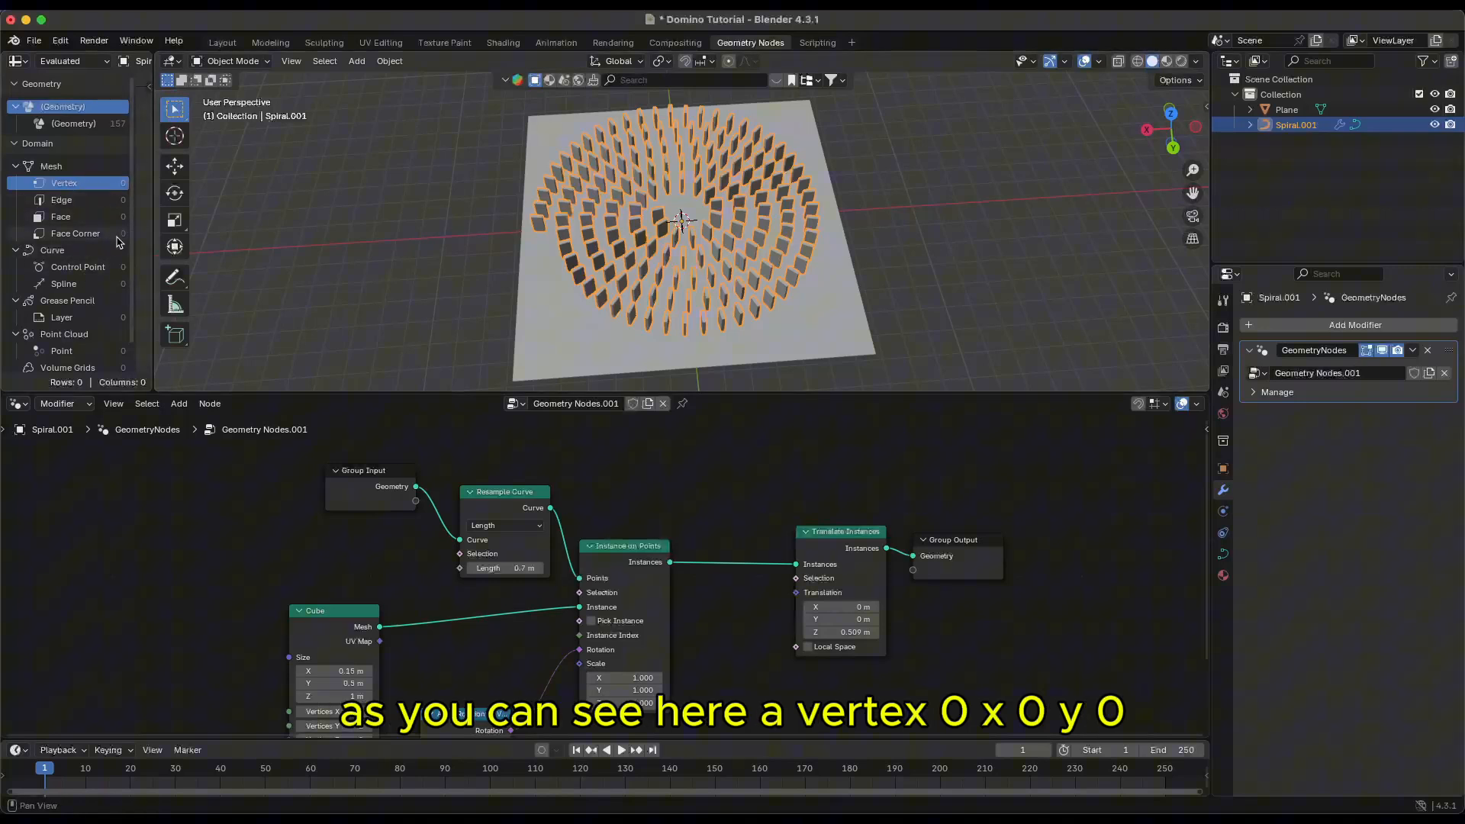
{"action": "scroll", "coordinate": [134, 294], "scroll_direction": "down", "scroll_amount": 1}
{"action": "scroll", "coordinate": [133, 294], "scroll_direction": "down", "scroll_amount": 1}
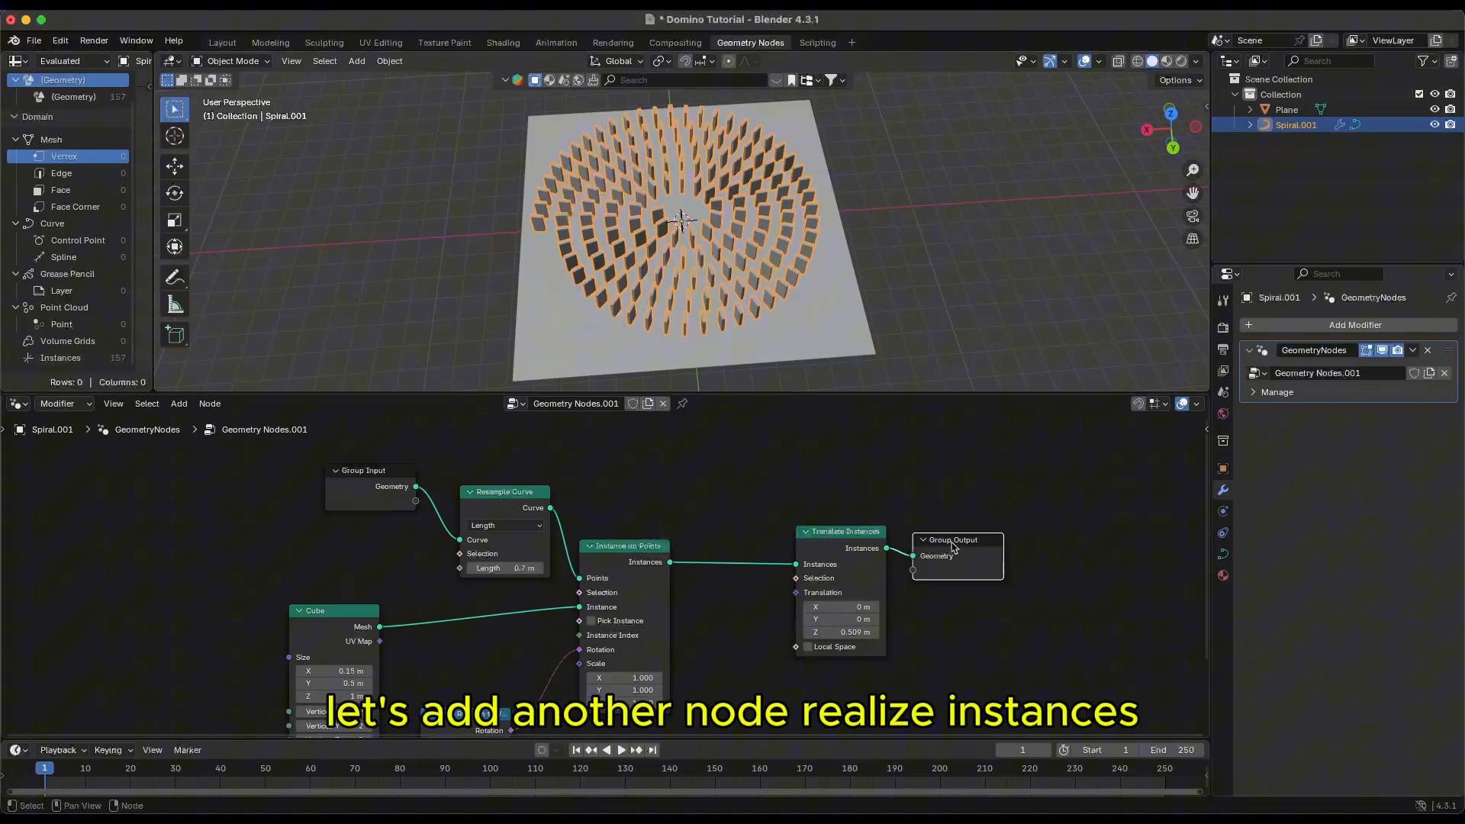
- Move Group Output and Translate Instances apart and insert a Realize Instances node between them
{"action": "left_click_drag", "start_coordinate": [950, 543], "coordinate": [1041, 539]}
{"action": "left_click", "coordinate": [866, 538]}
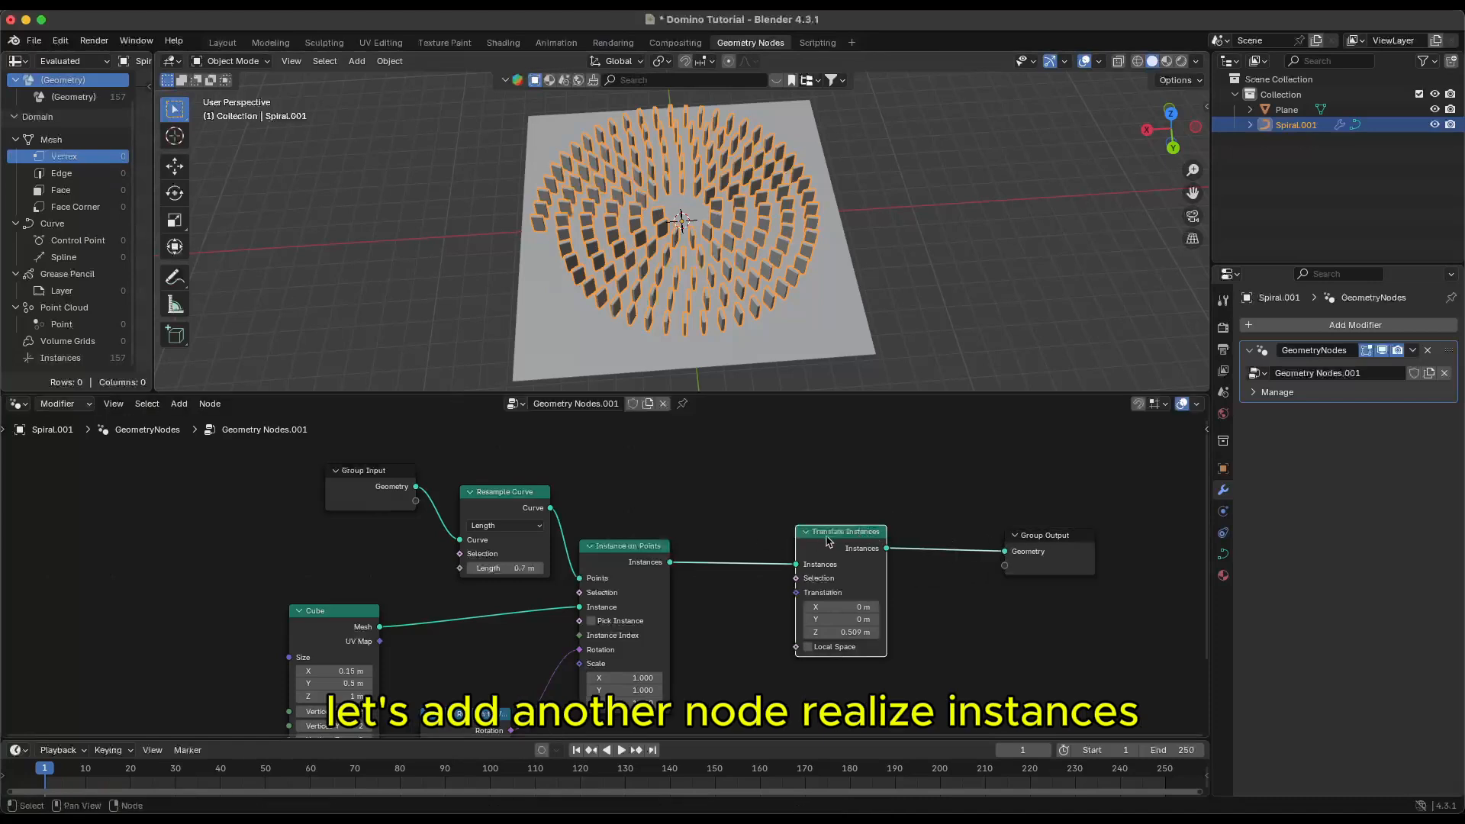
{"action": "left_click_drag", "start_coordinate": [830, 538], "coordinate": [781, 543]}
{"action": "key", "text": "shift+a"}
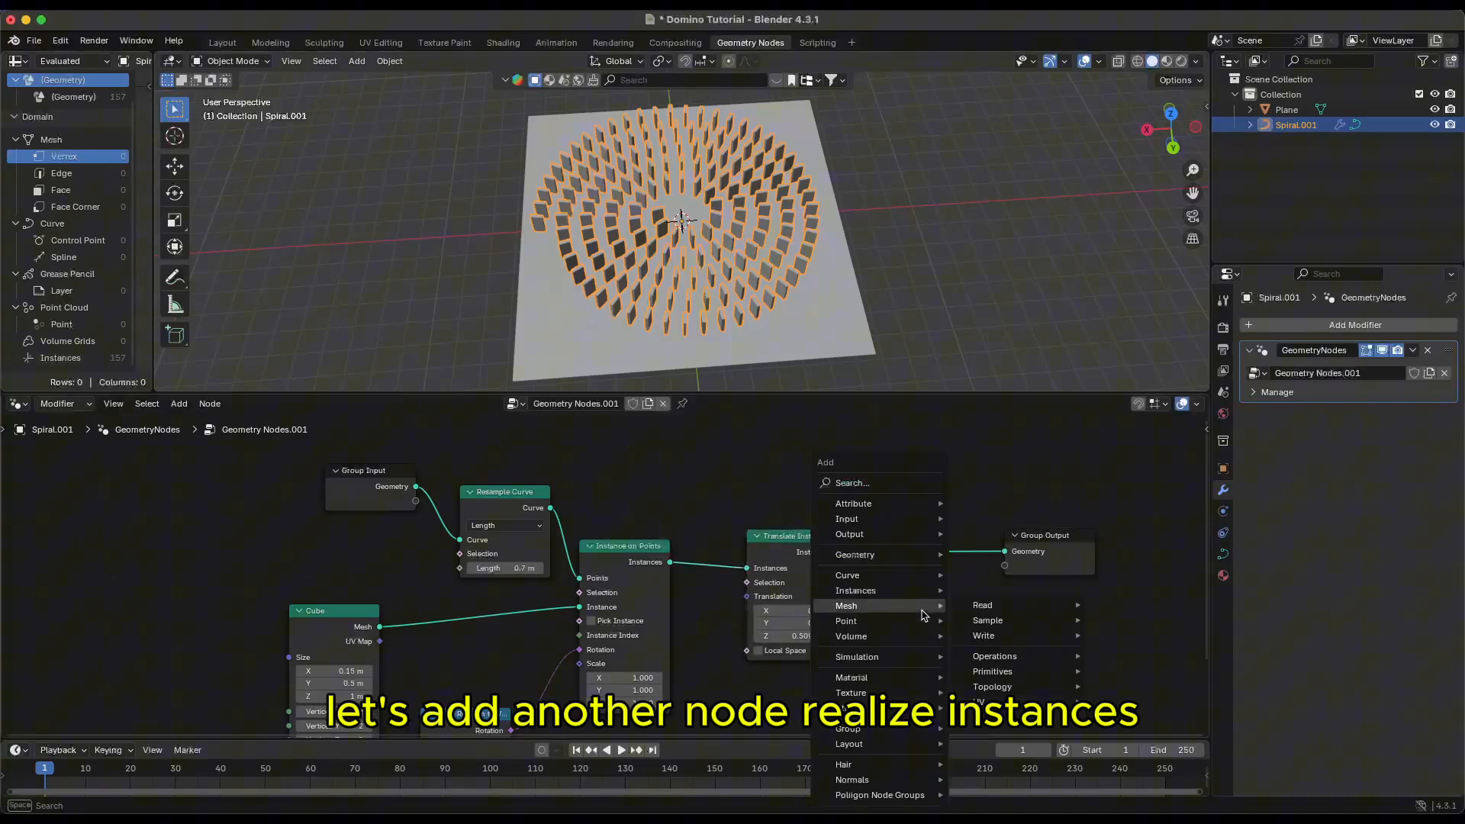
{"action": "type", "text": "realiz"}
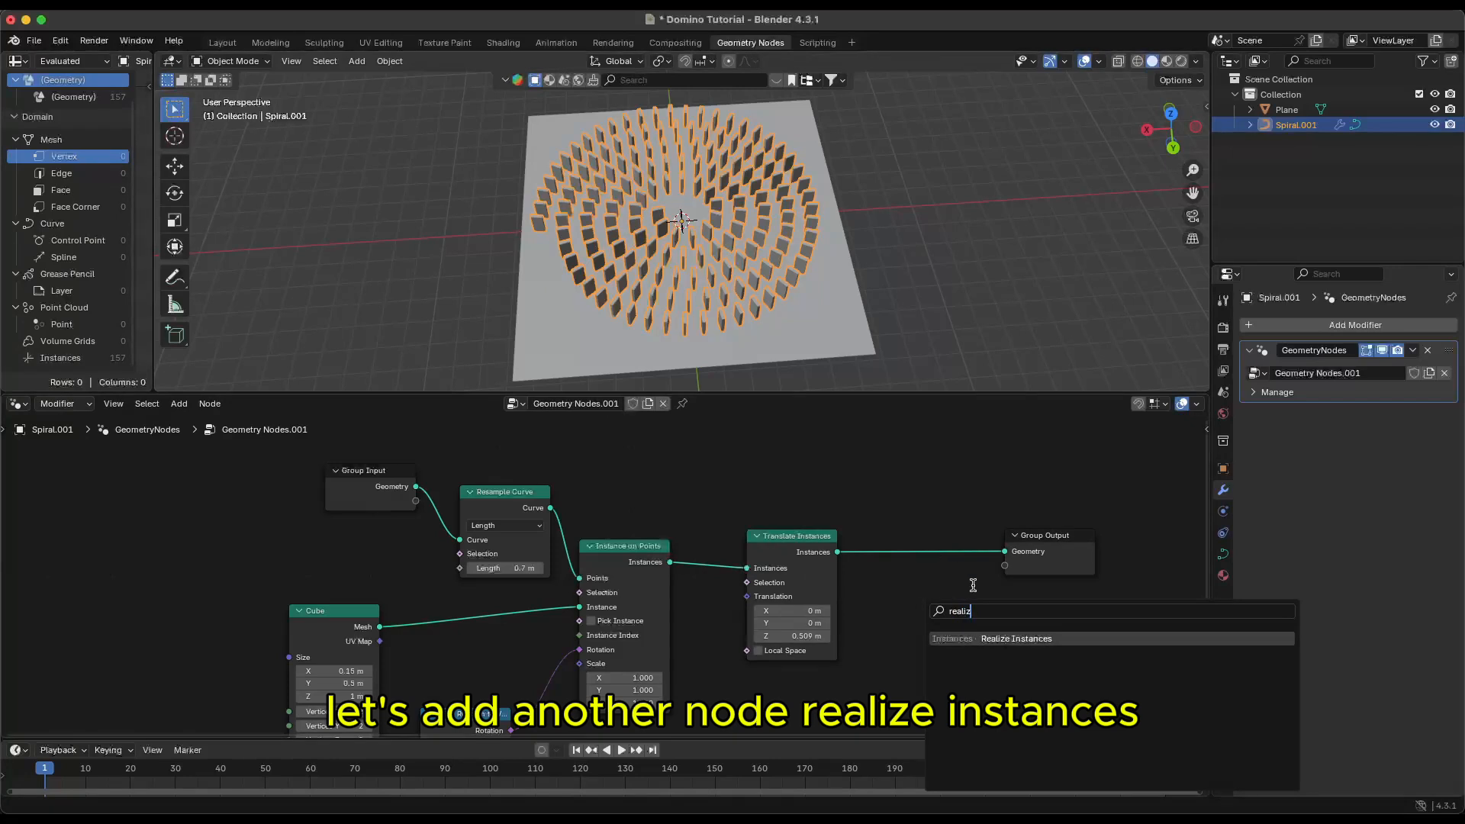
{"action": "left_click", "coordinate": [1003, 640]}
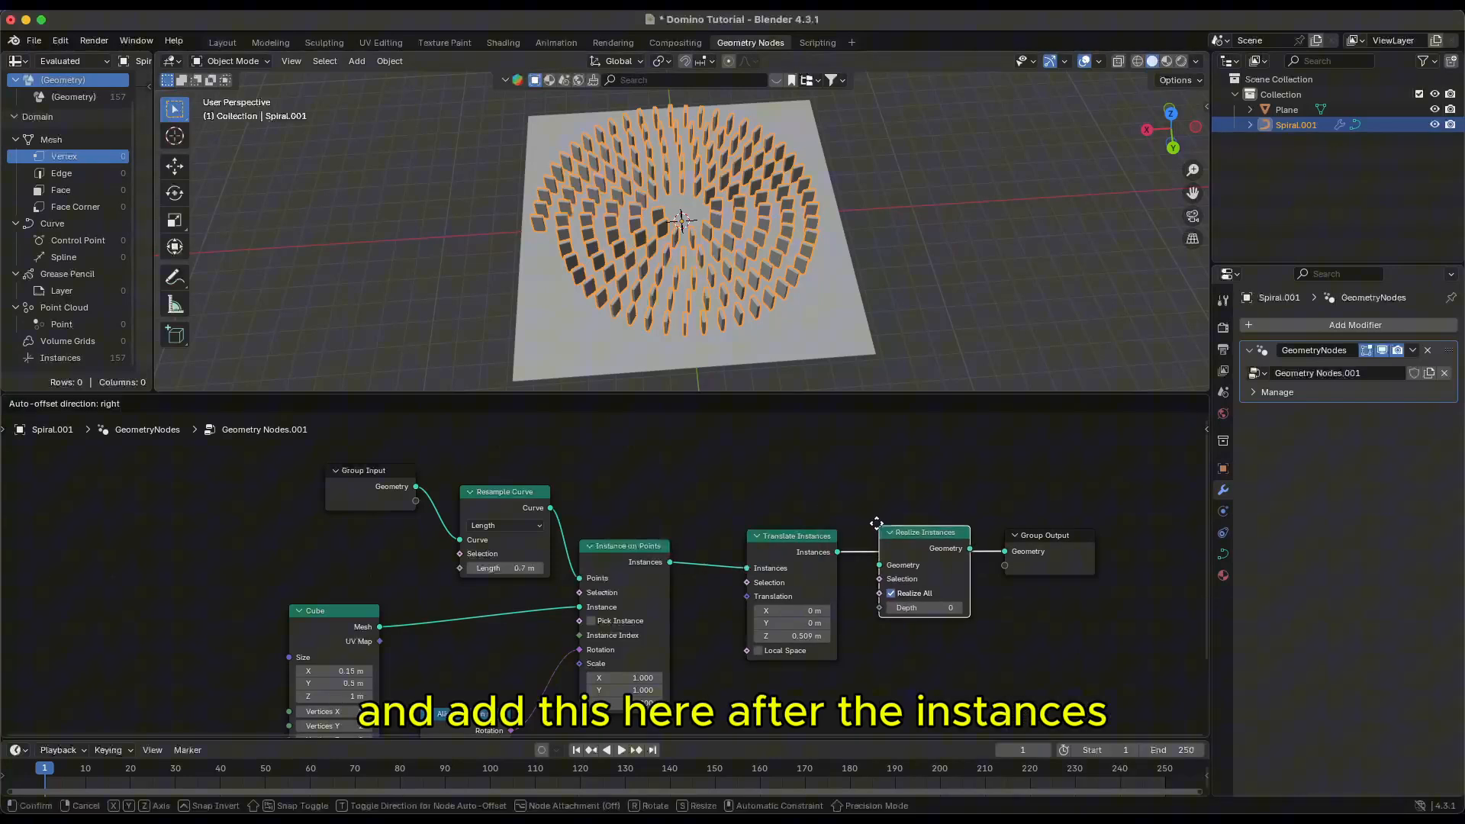
{"action": "left_click", "coordinate": [872, 526]}
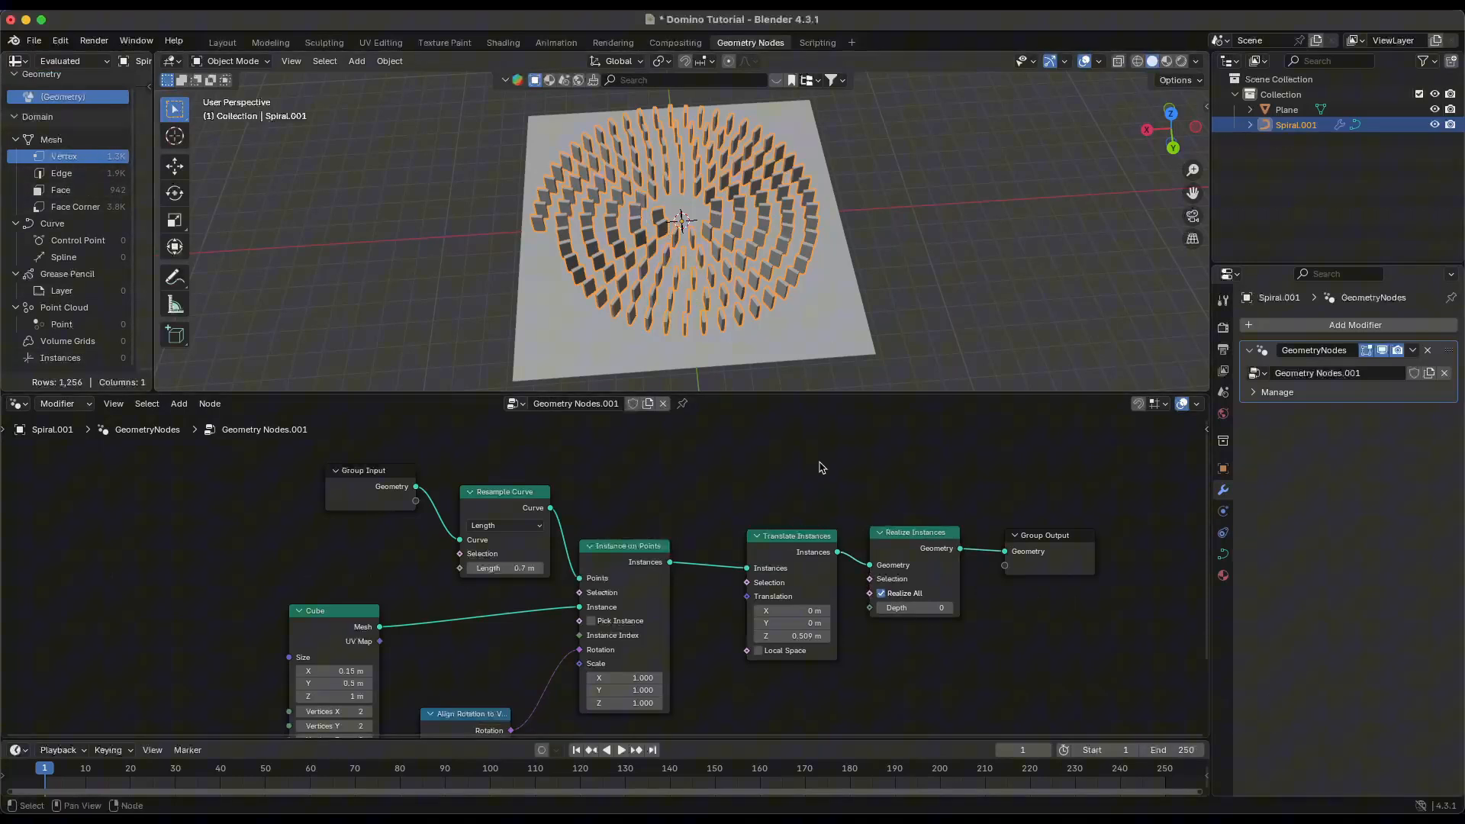
- Save the Domino Tutorial file with the domino spiral still selected
{"action": "middle_click_drag", "start_coordinate": [687, 264], "coordinate": [711, 345]}
{"action": "key", "text": "super+s"}
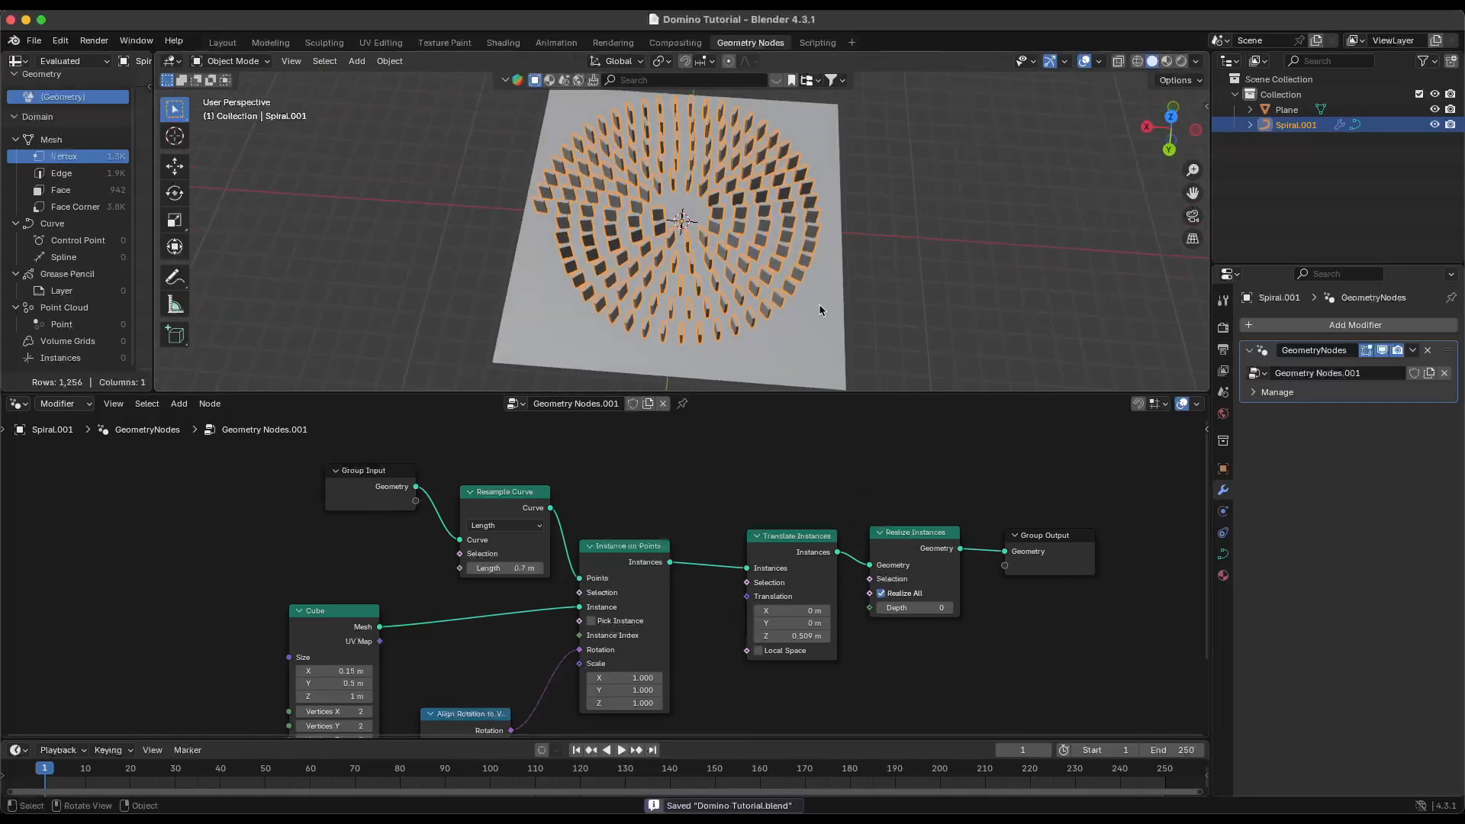
{"action": "left_click", "coordinate": [818, 305]}
{"action": "left_click", "coordinate": [758, 328]}
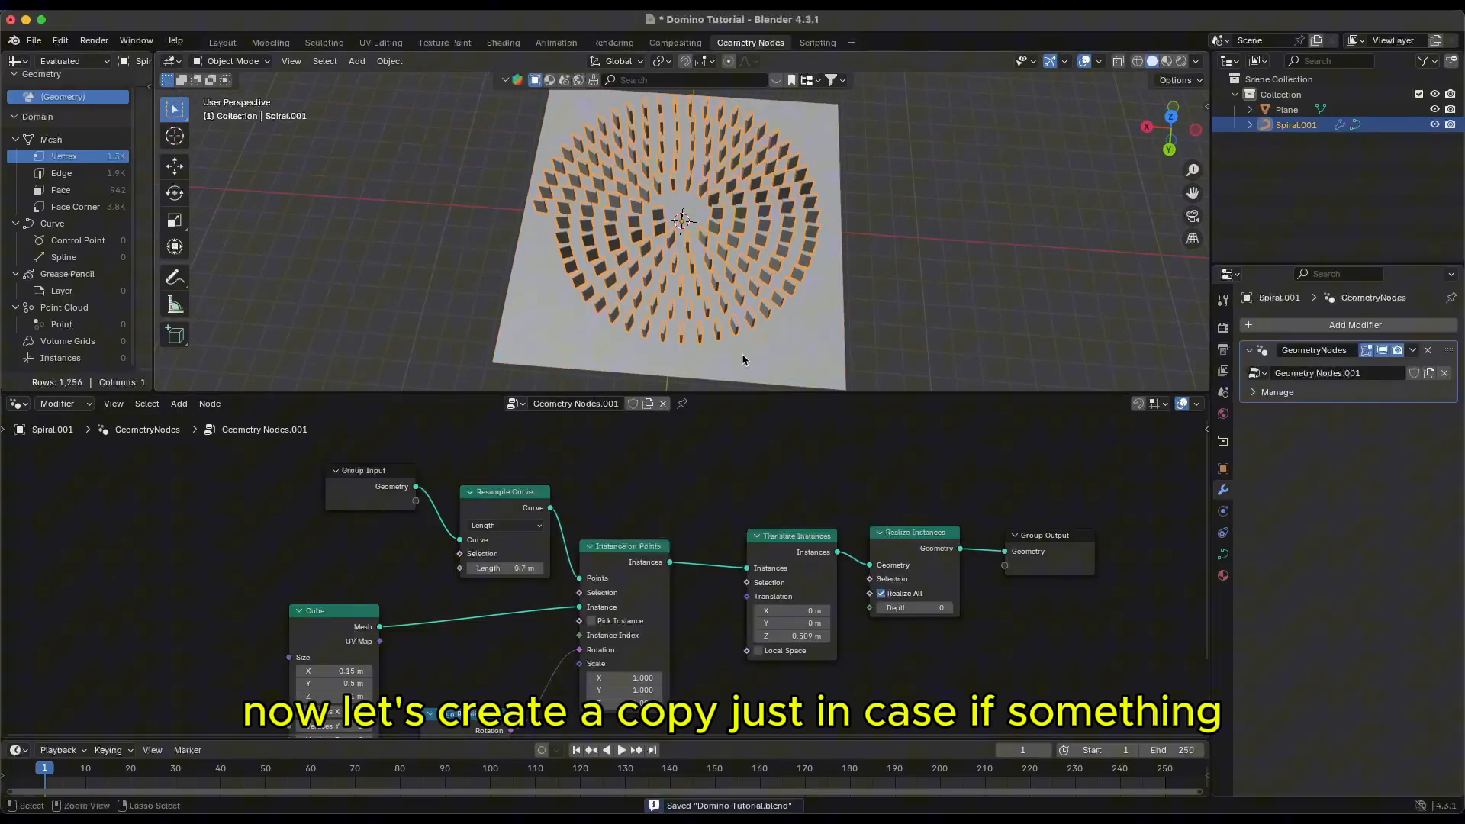
{"action": "key", "text": "super+s"}
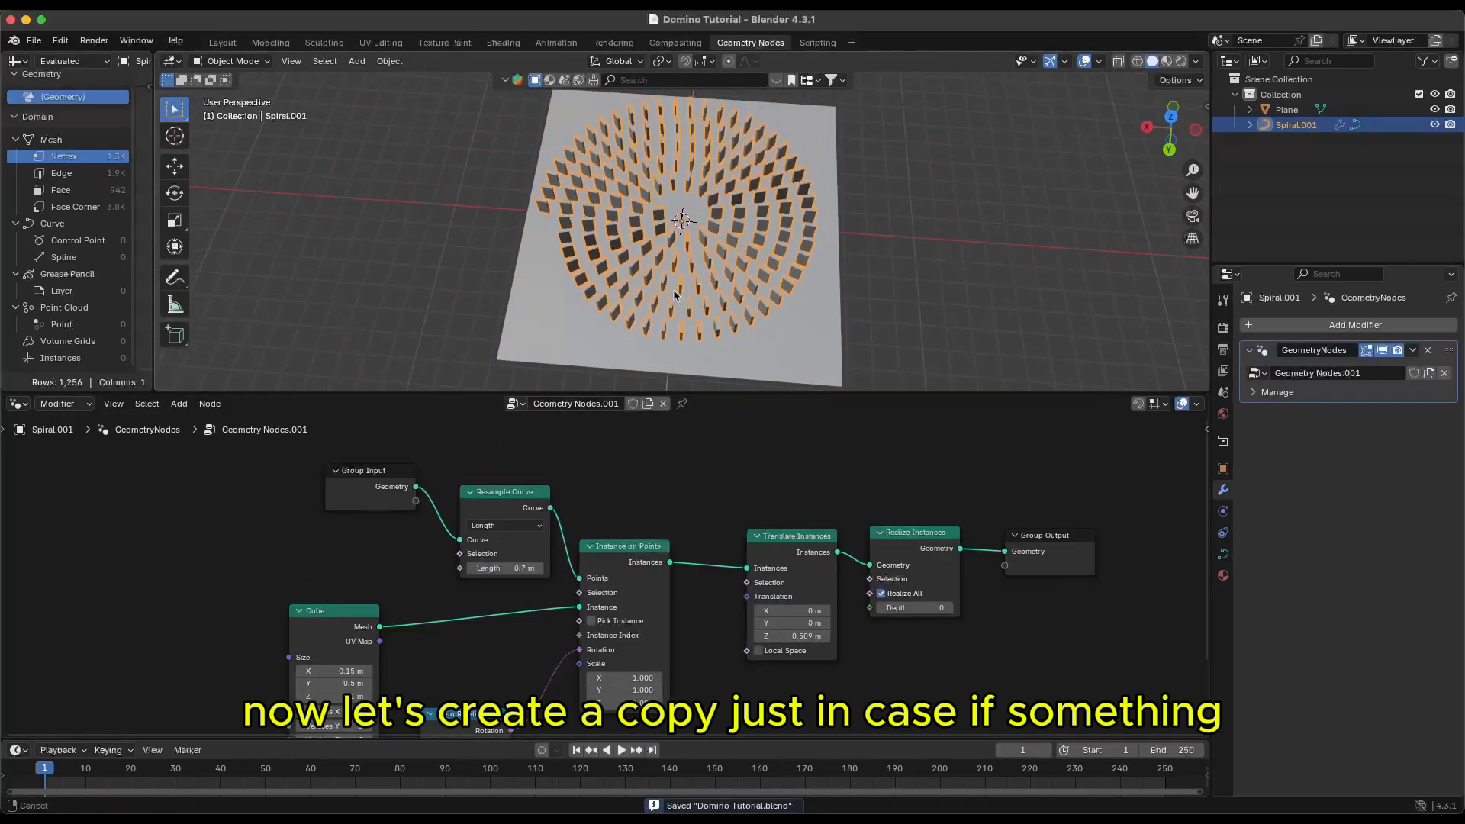
- Duplicate the domino spiral and place the copy about 18 m along the X axis, clear of the ground plane
{"action": "scroll", "coordinate": [687, 279], "scroll_direction": "down", "scroll_amount": 3}
{"action": "left_click", "coordinate": [700, 263]}
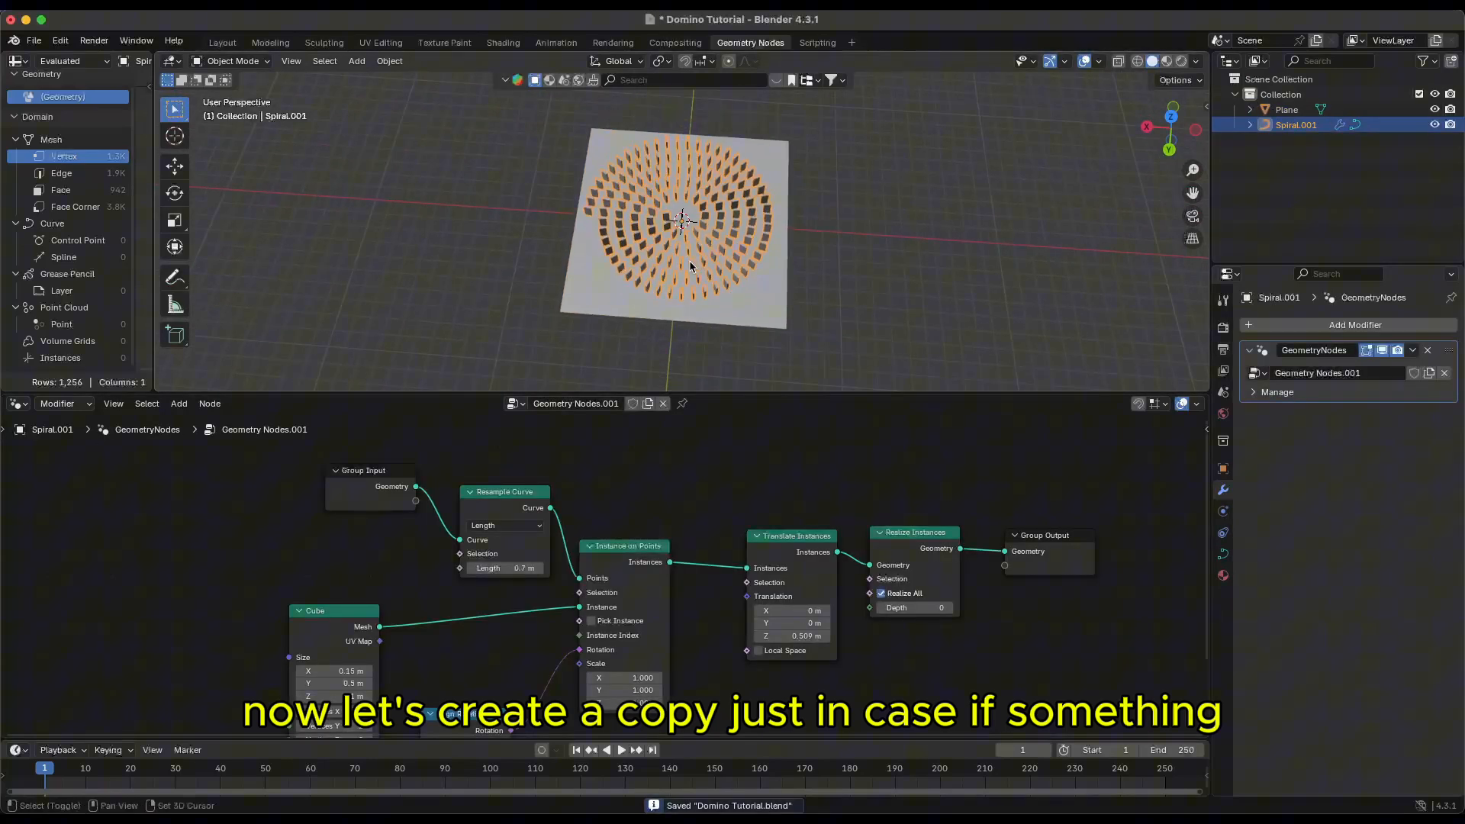
{"action": "key", "text": "shift+d"}
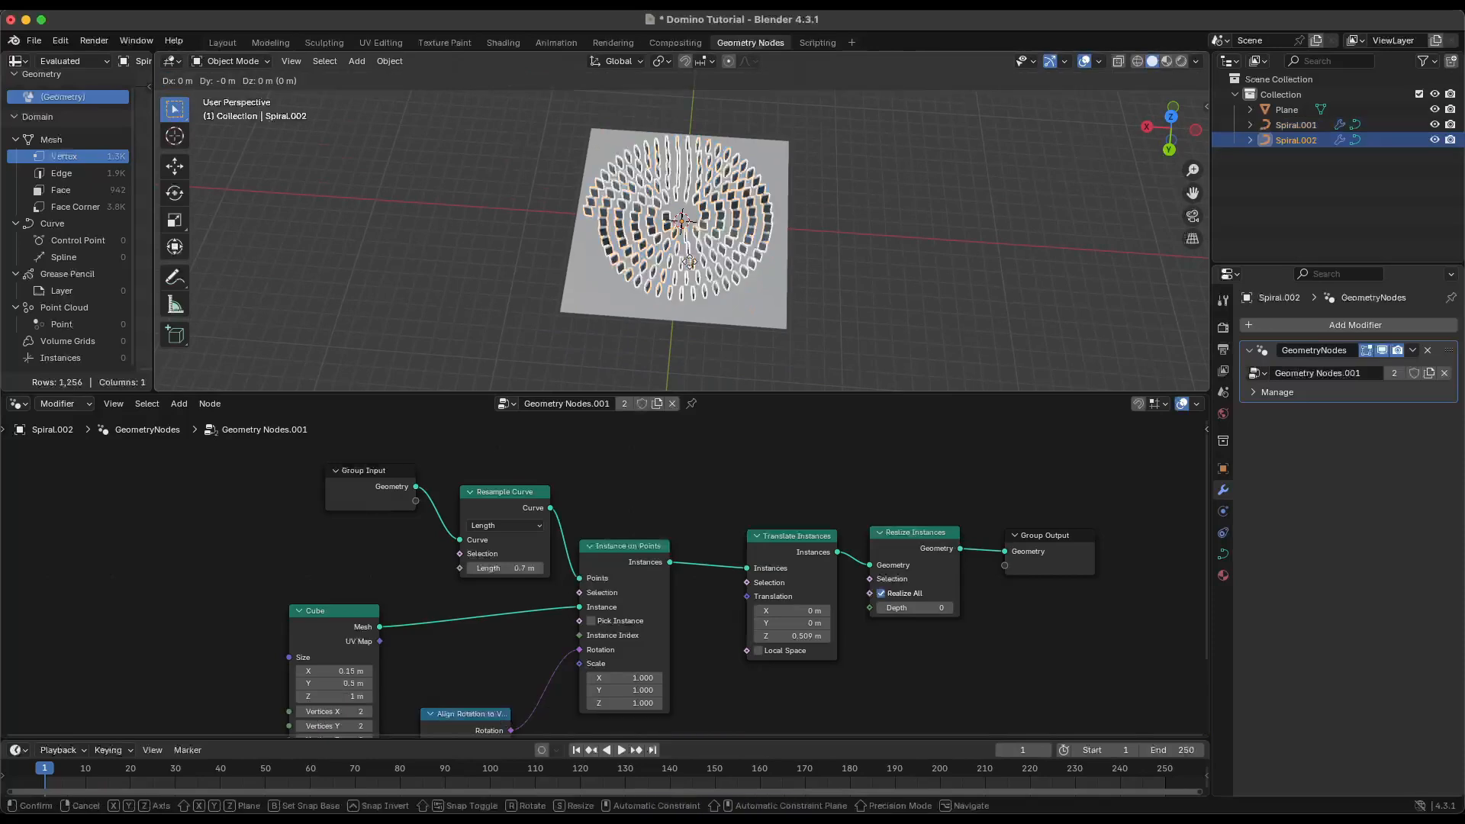
{"action": "key", "text": "x"}
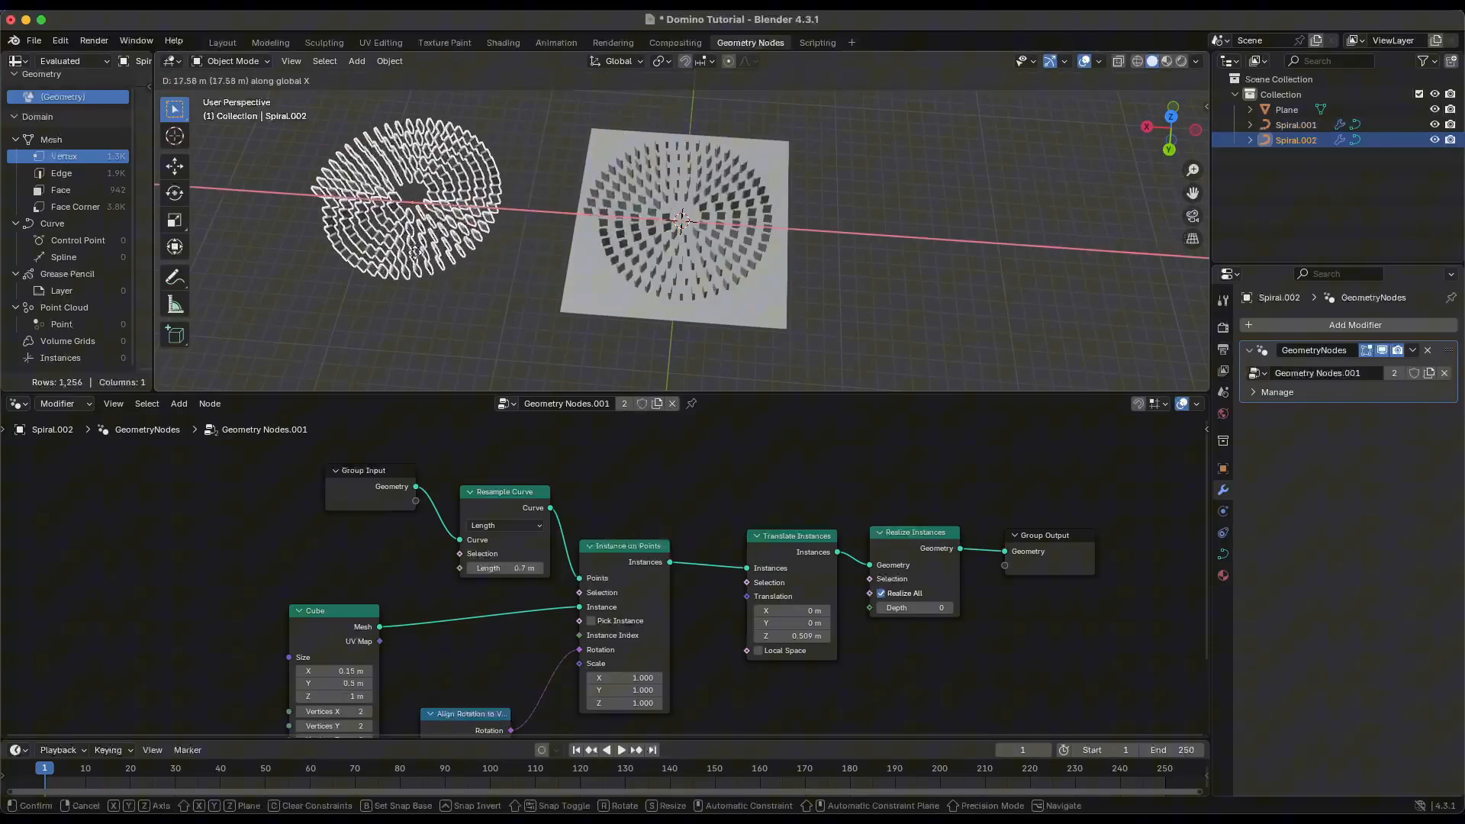
{"action": "left_click", "coordinate": [408, 254]}
{"action": "left_click", "coordinate": [498, 279]}
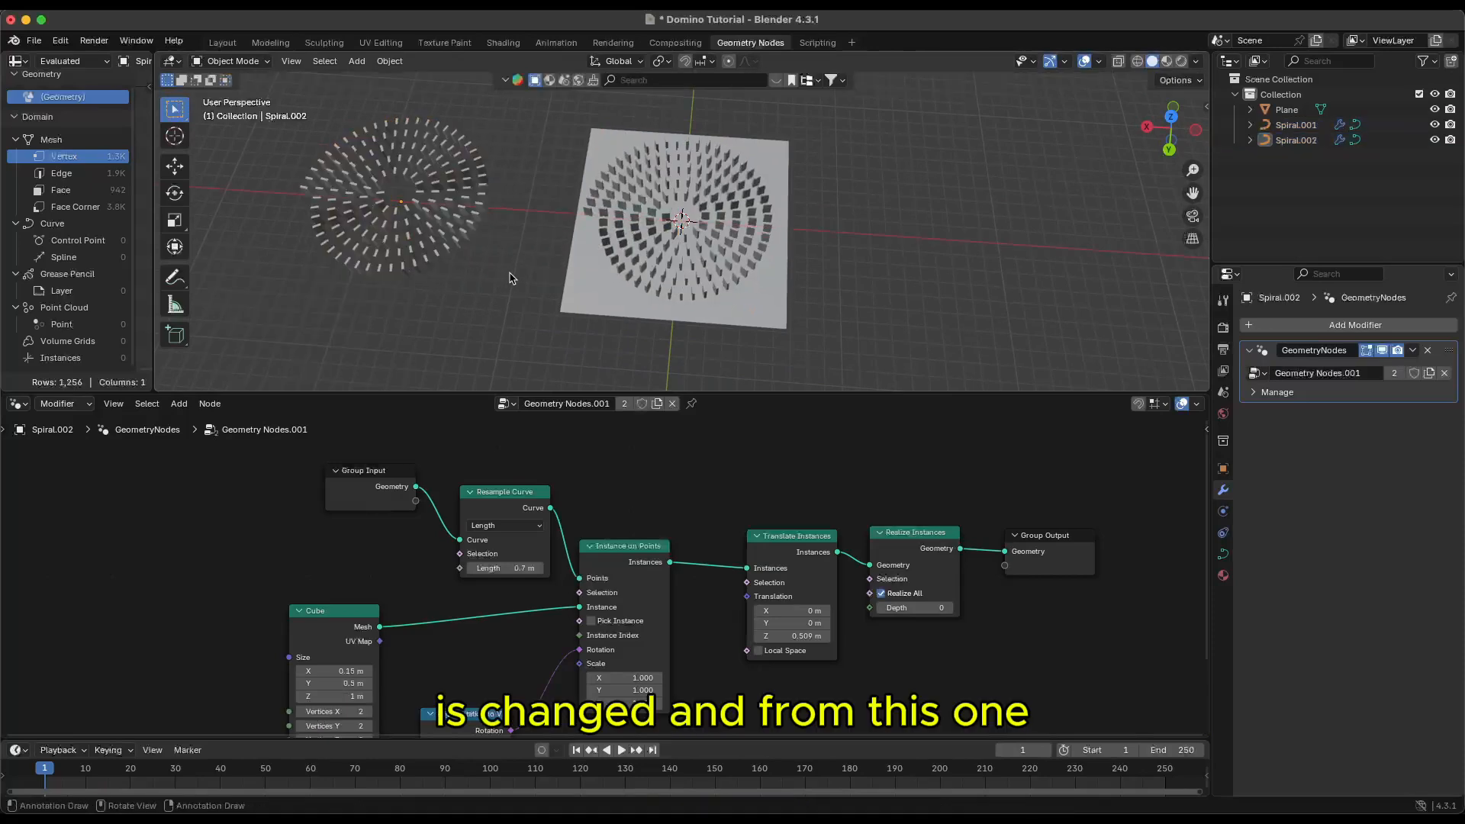
- Try bypassing Realize Instances for the duplicated spiral only, compare it with the original, and put the node back in the chain
{"action": "left_click", "coordinate": [456, 235]}
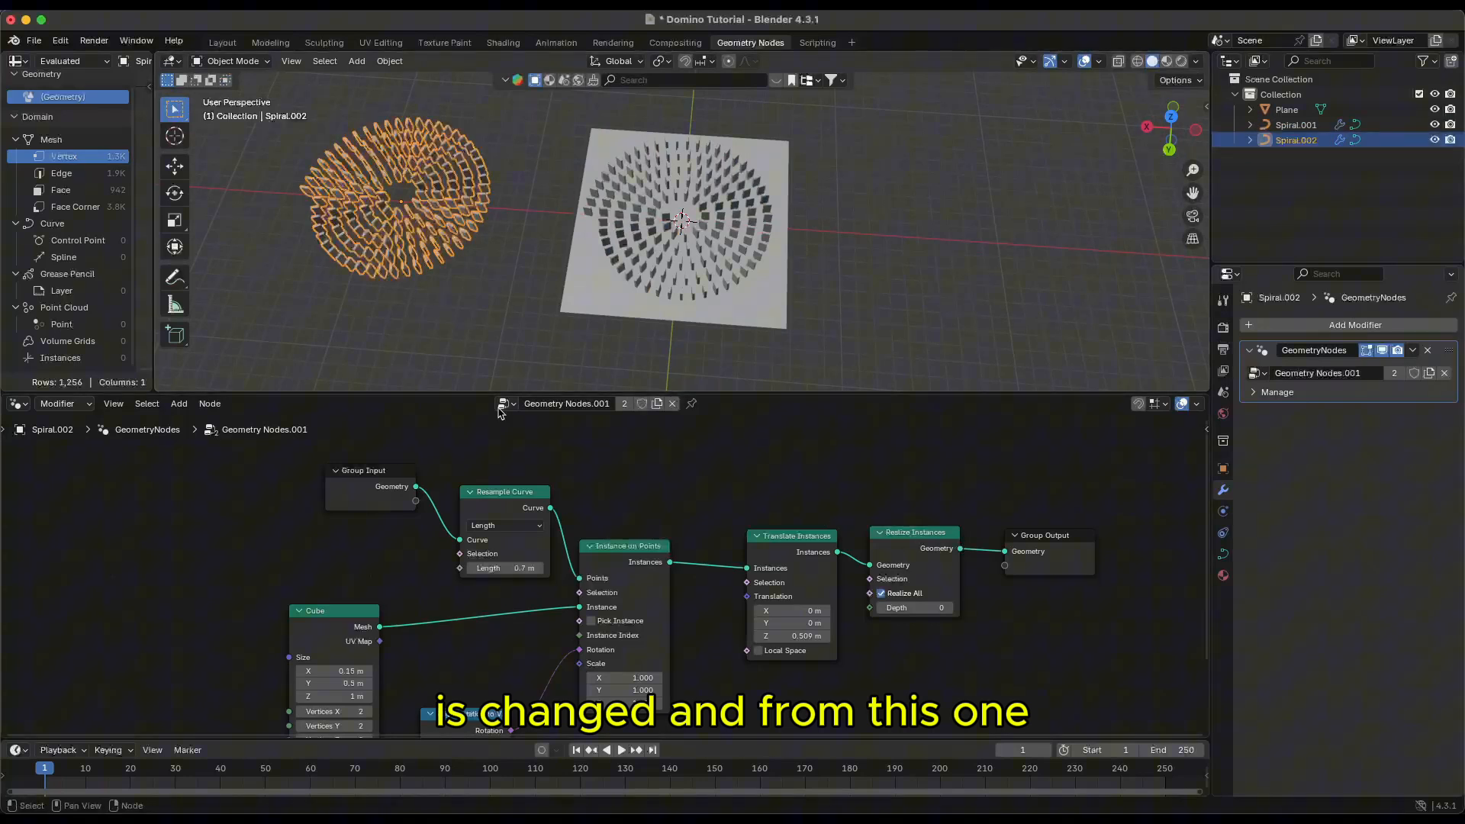
{"action": "left_click", "coordinate": [683, 286]}
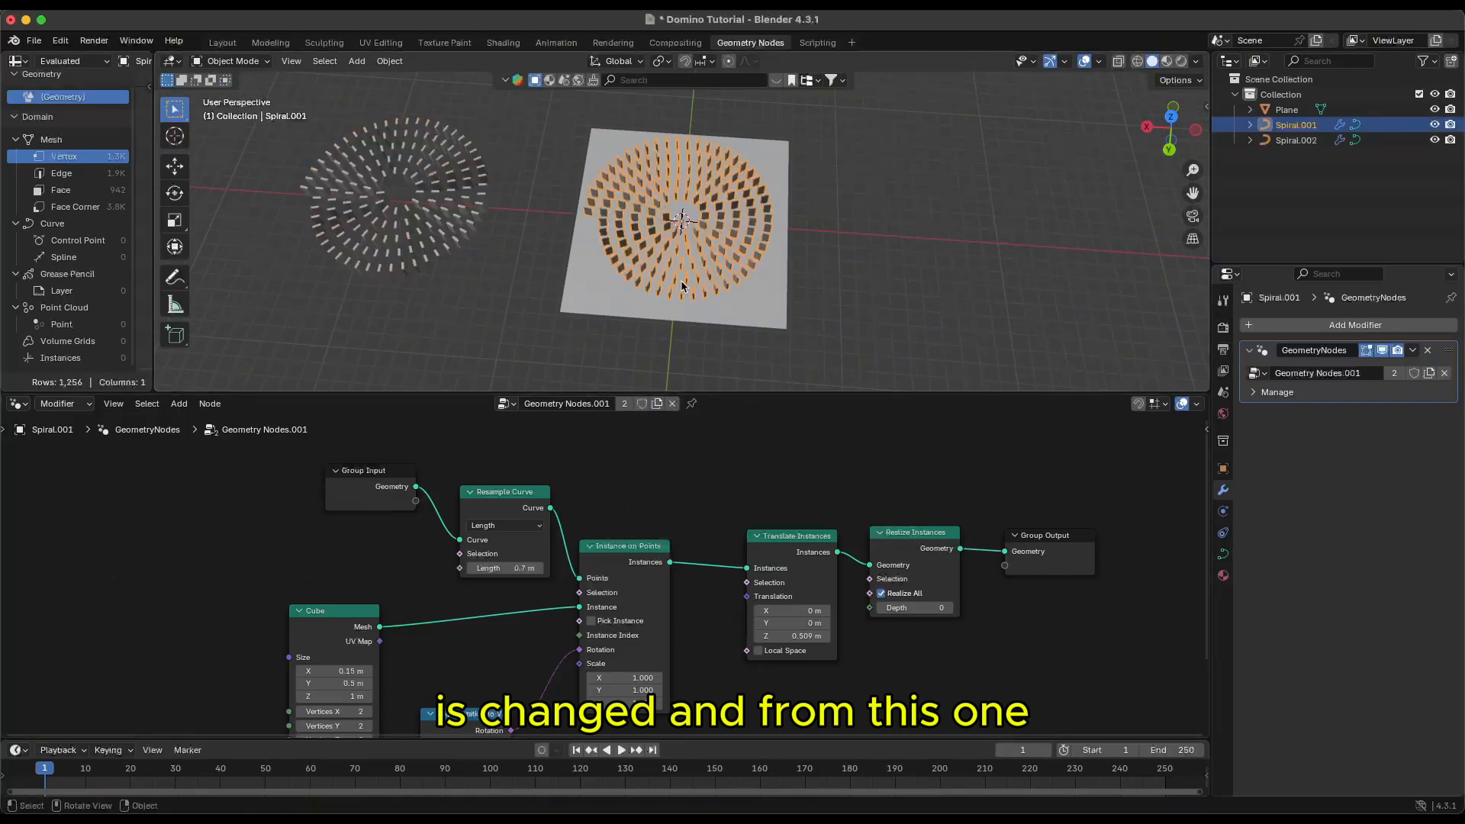
{"action": "left_click", "coordinate": [431, 261]}
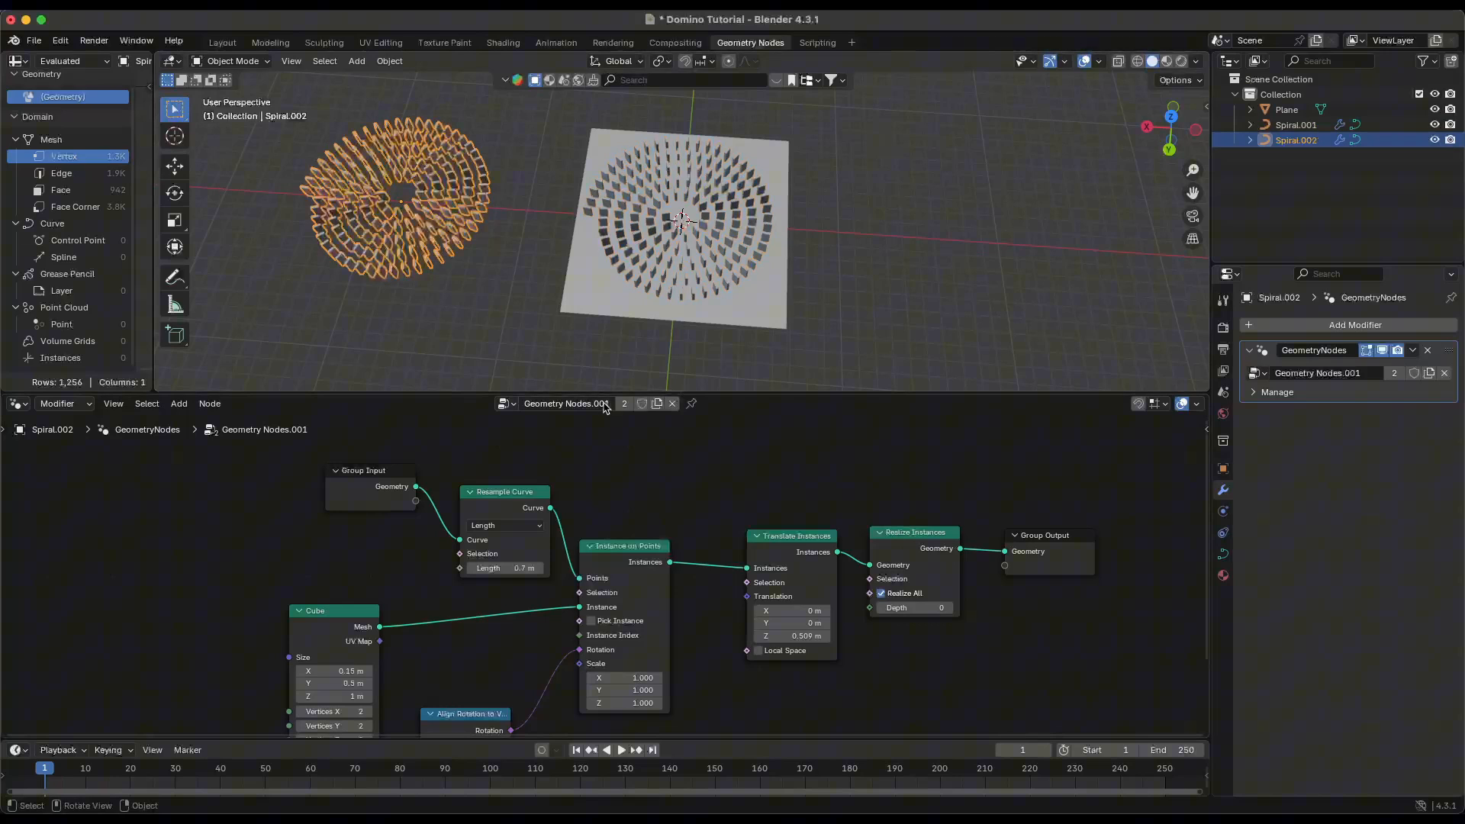
{"action": "left_click", "coordinate": [924, 540]}
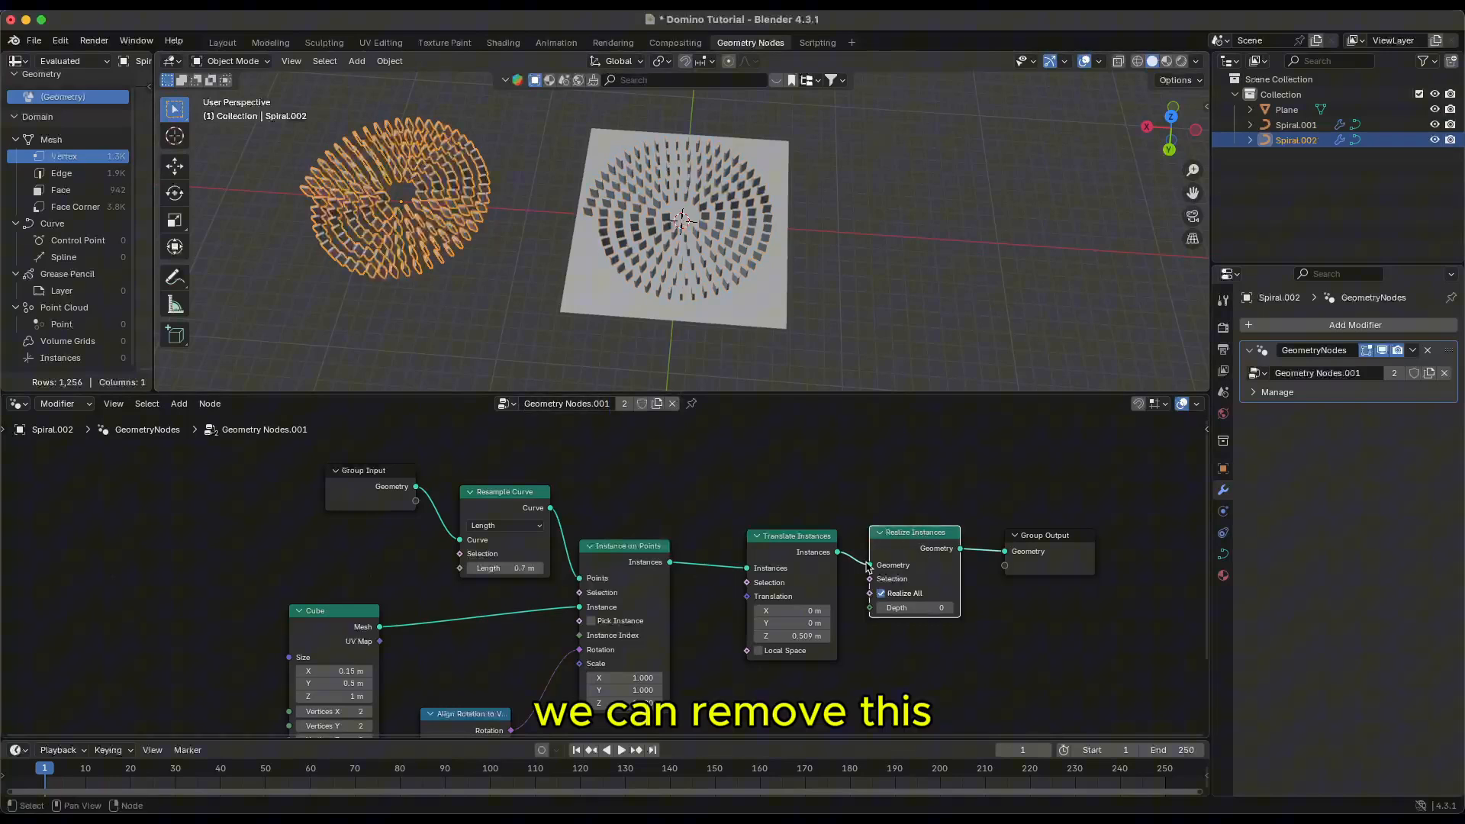
{"action": "left_click_drag", "start_coordinate": [868, 565], "coordinate": [1002, 552]}
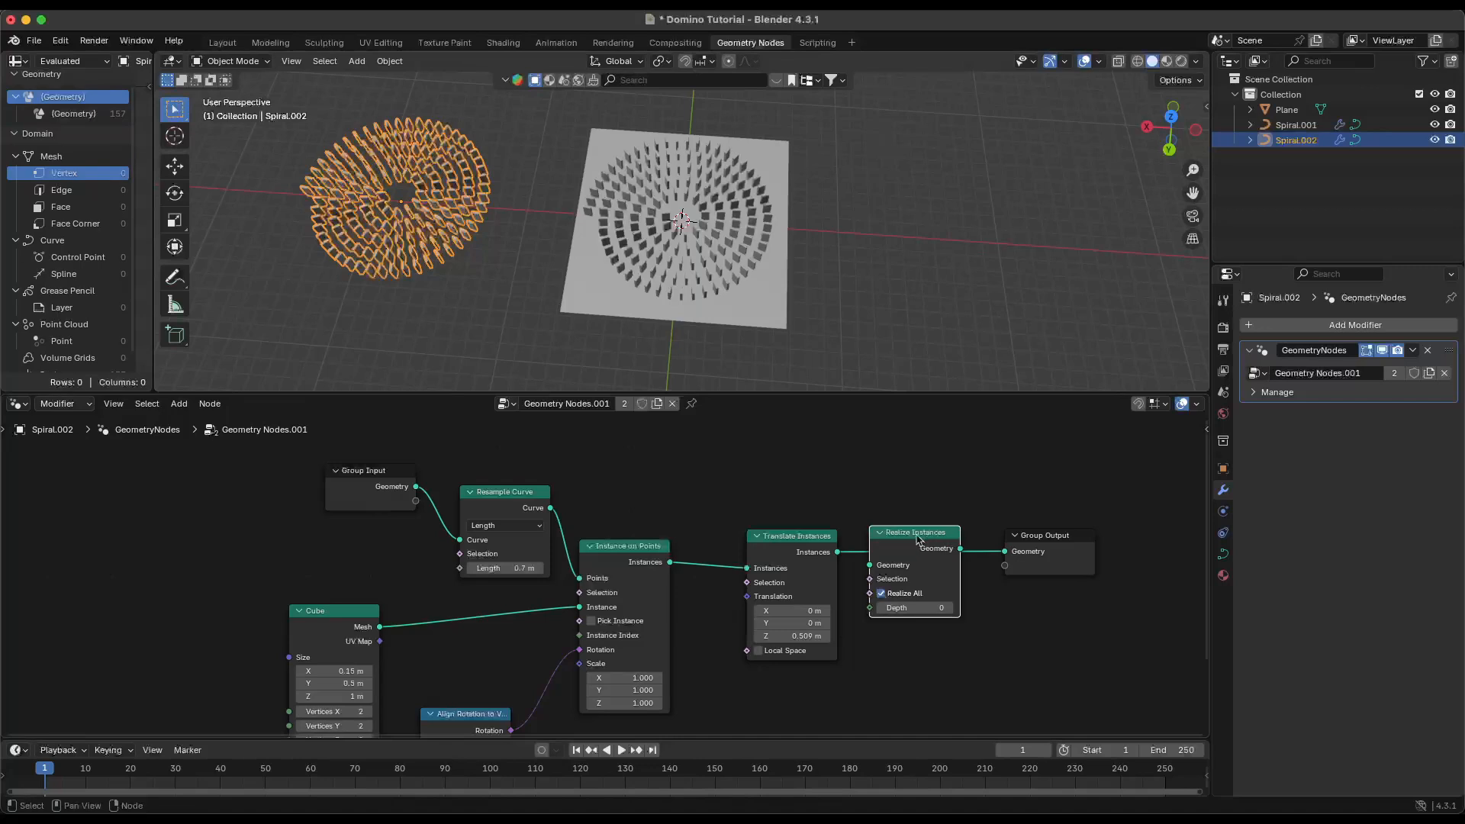
{"action": "left_click_drag", "start_coordinate": [909, 536], "coordinate": [918, 620], "text": "alt"}
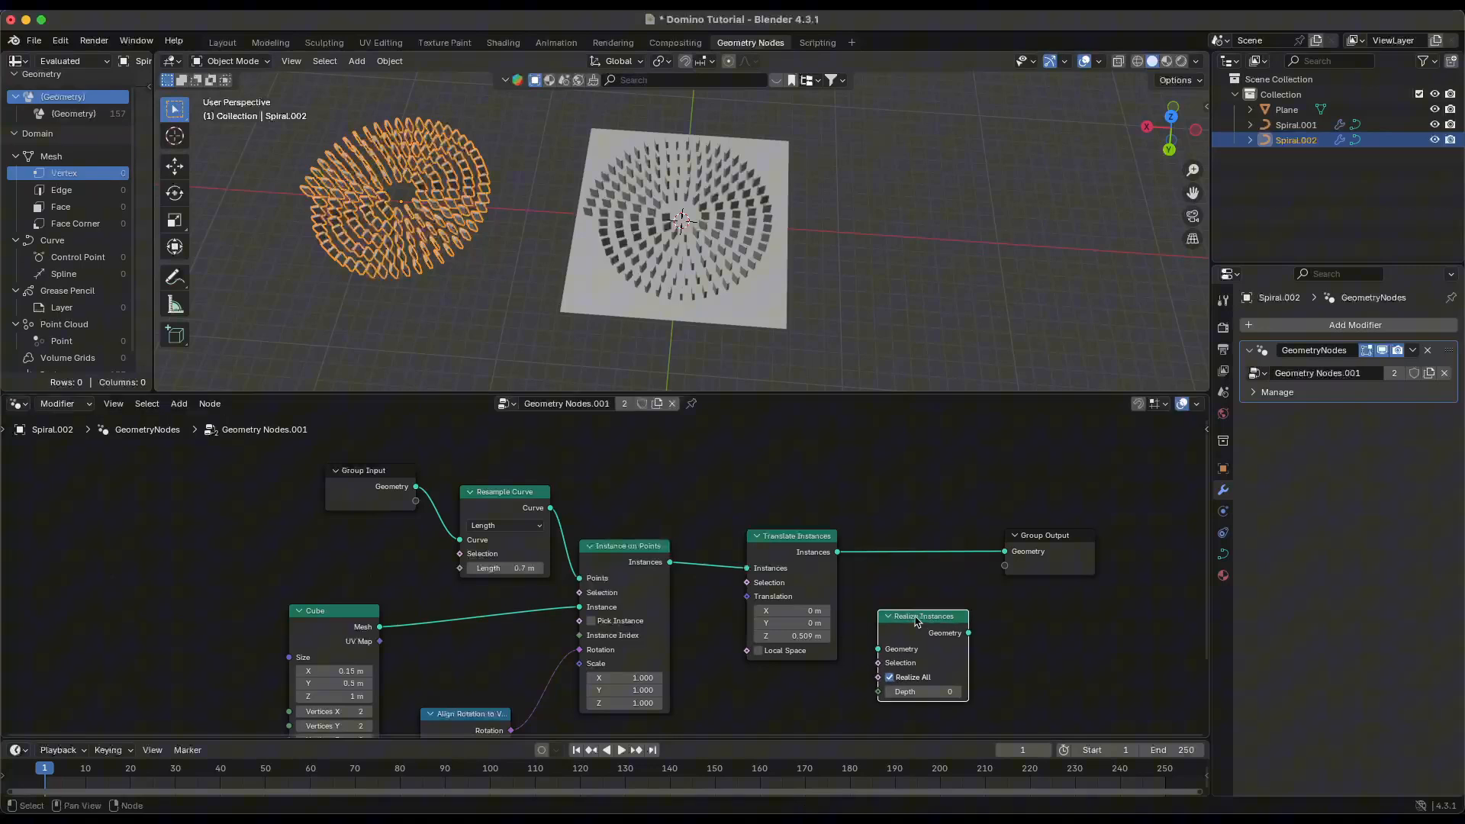
{"action": "left_click", "coordinate": [668, 286]}
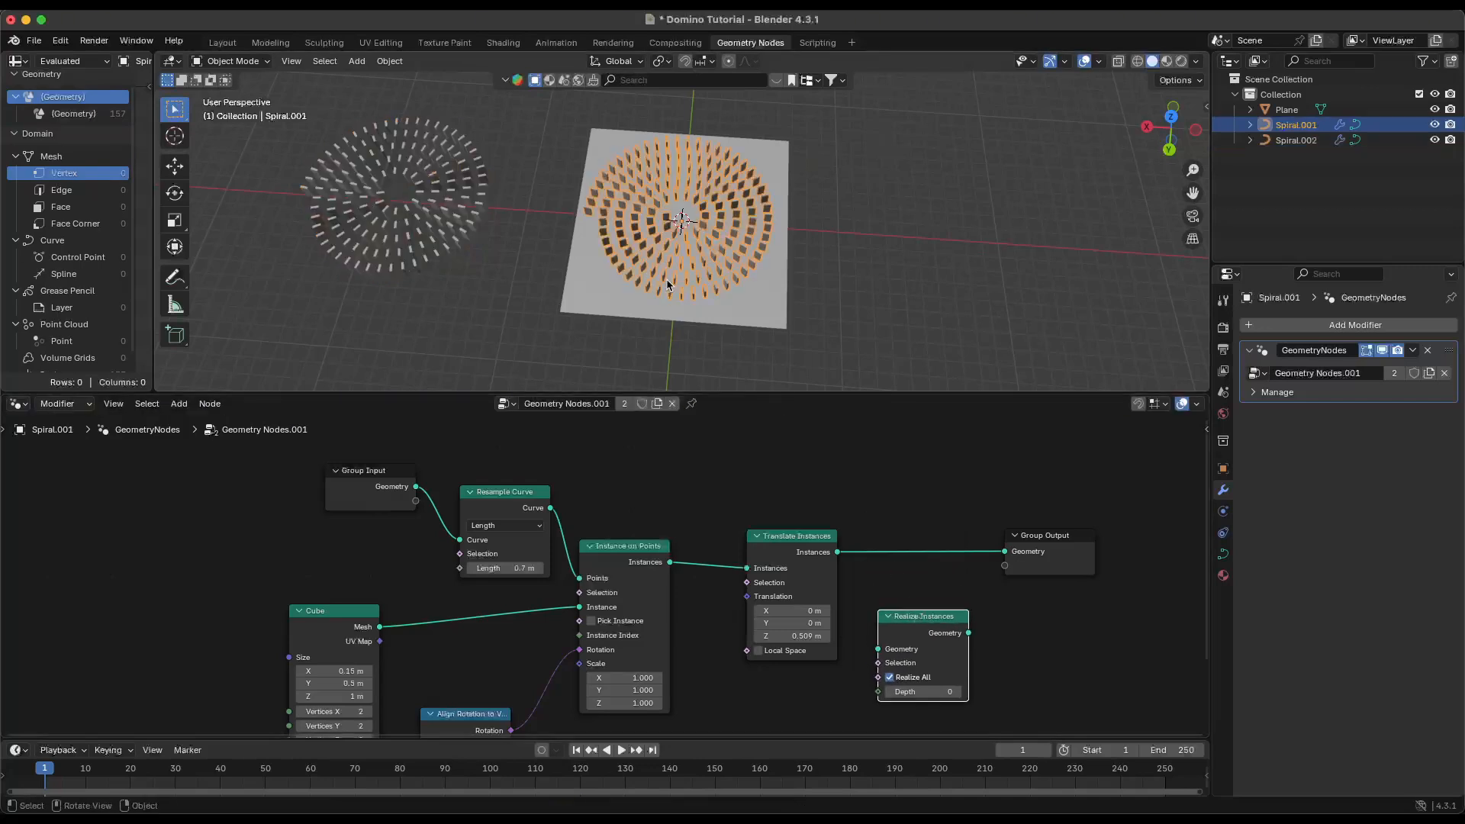
{"action": "left_click", "coordinate": [445, 242]}
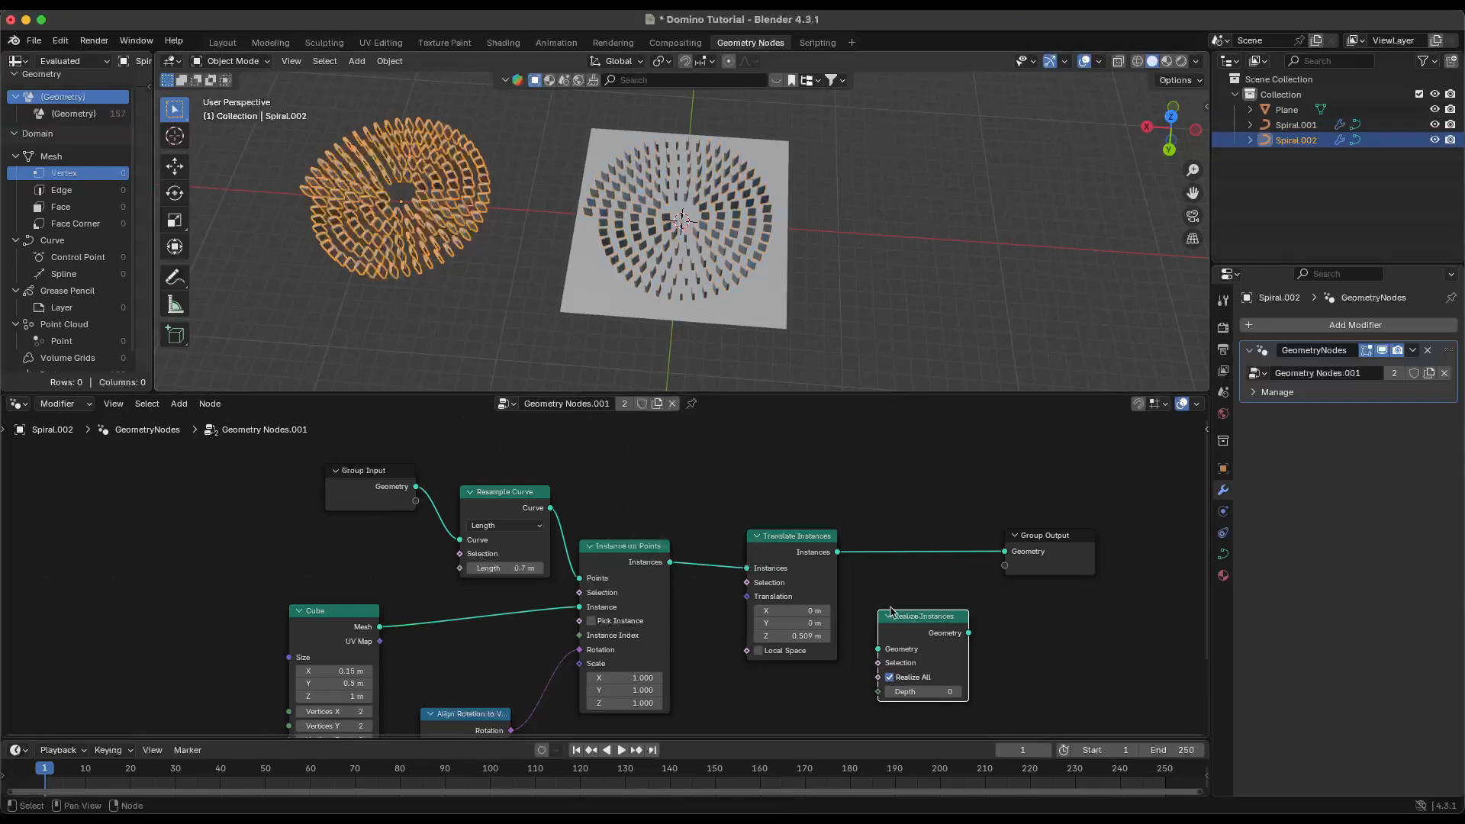
{"action": "left_click_drag", "start_coordinate": [907, 619], "coordinate": [899, 546]}
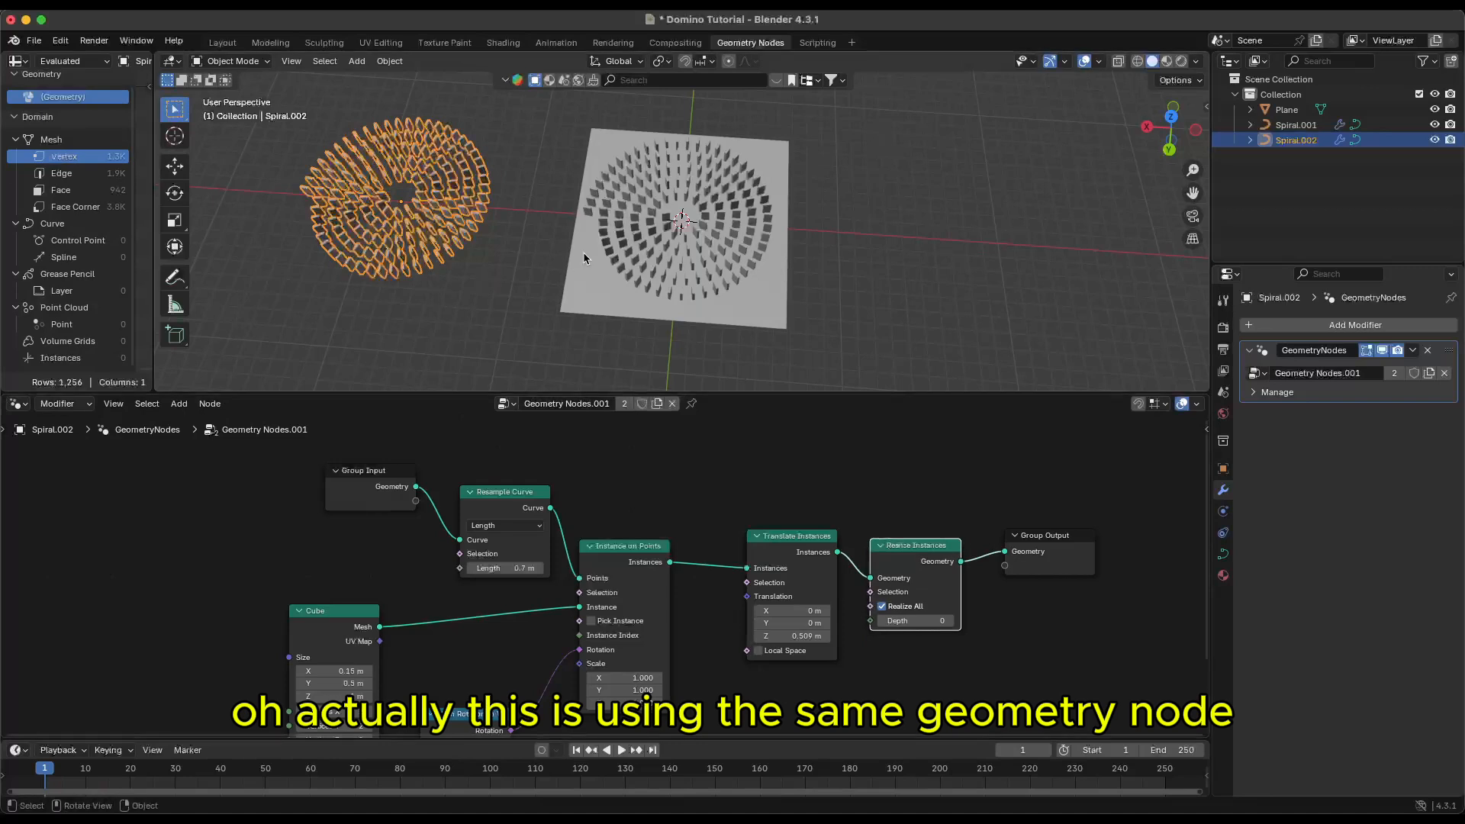
- Select the original spiral on the plane and rename its node group to Domino Curve
{"action": "left_click", "coordinate": [619, 235]}
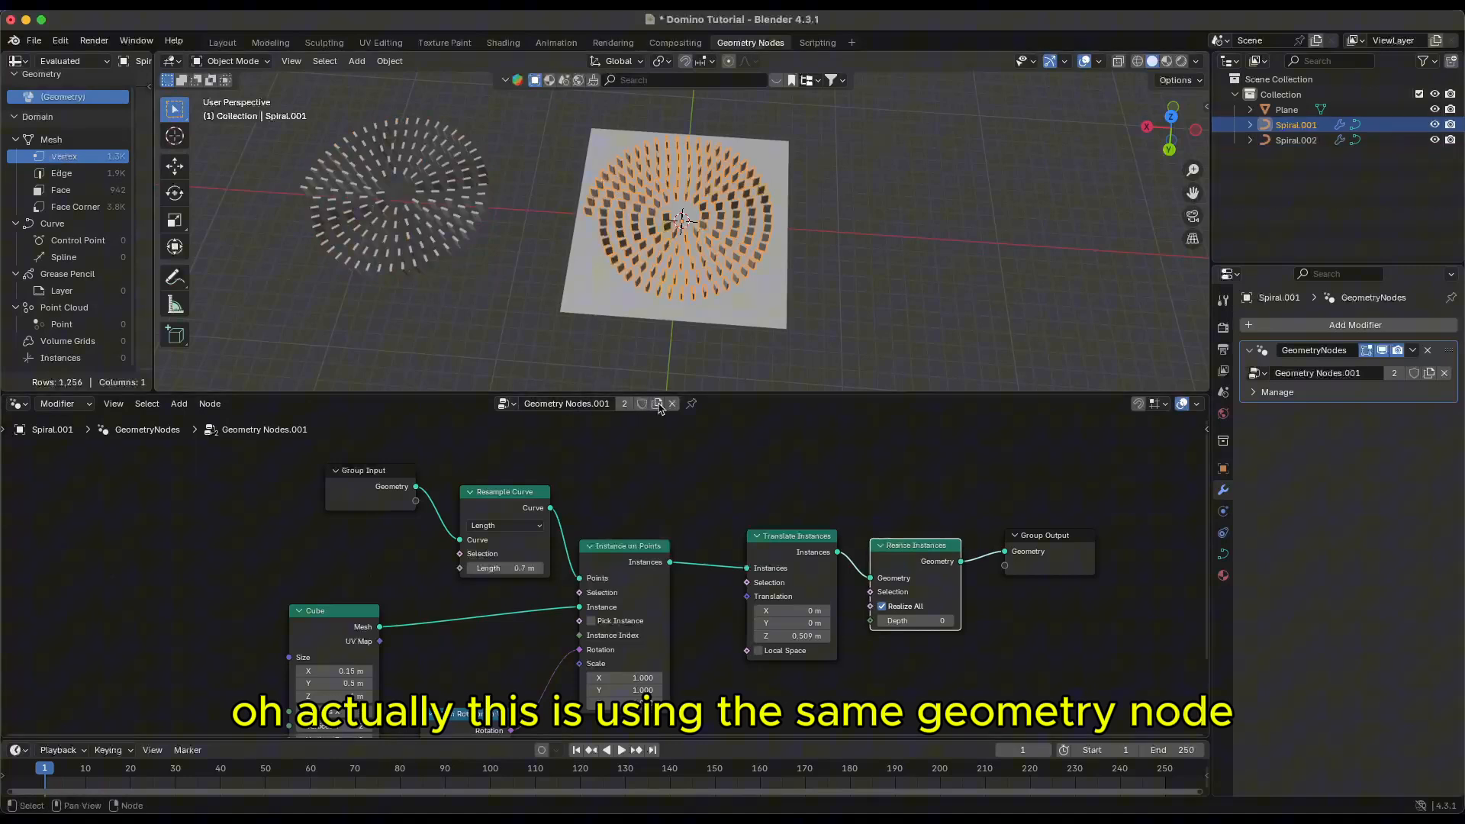
{"action": "double_click", "coordinate": [611, 403]}
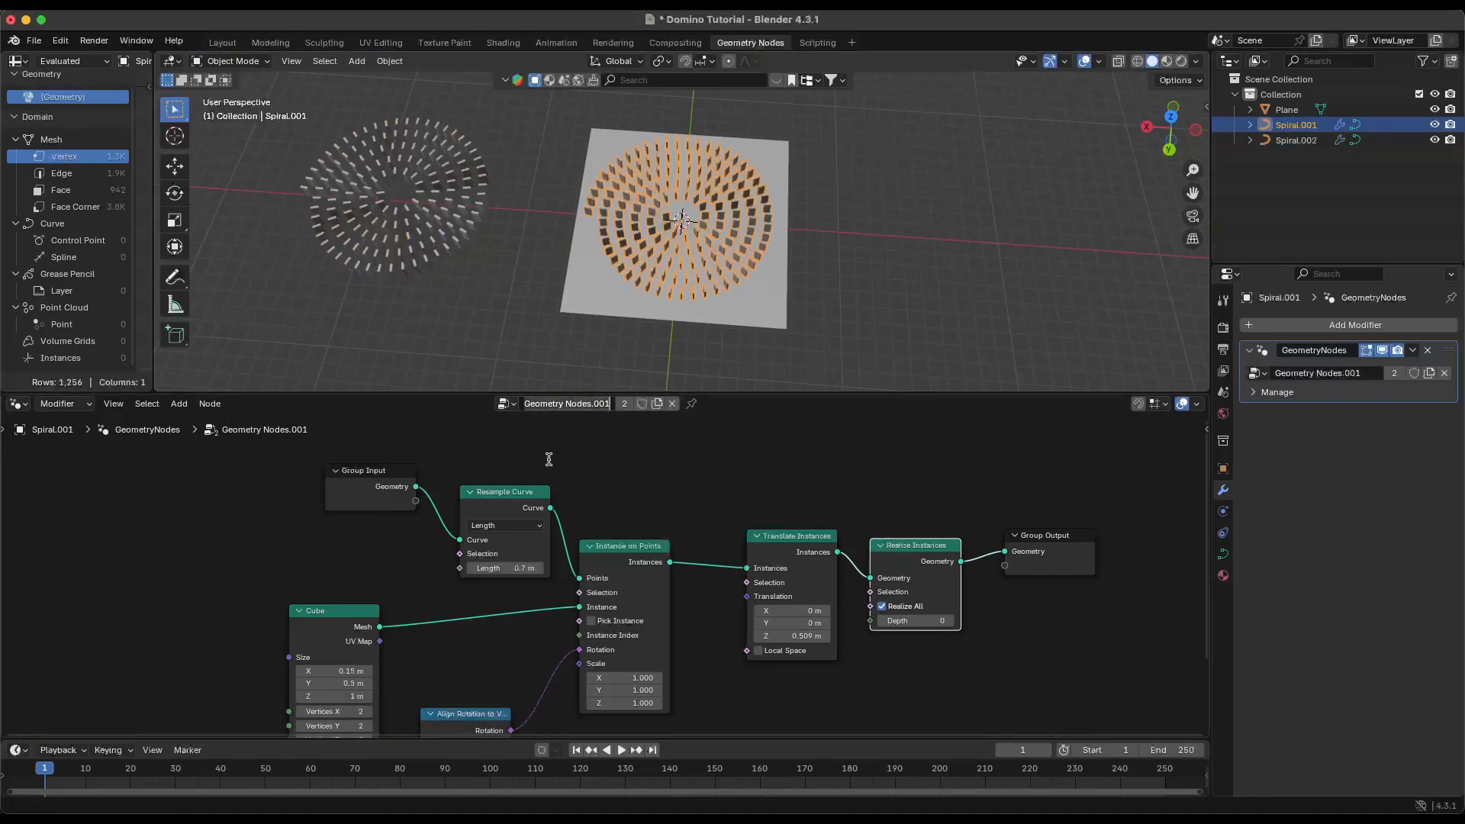
{"action": "type", "text": "Curve"}
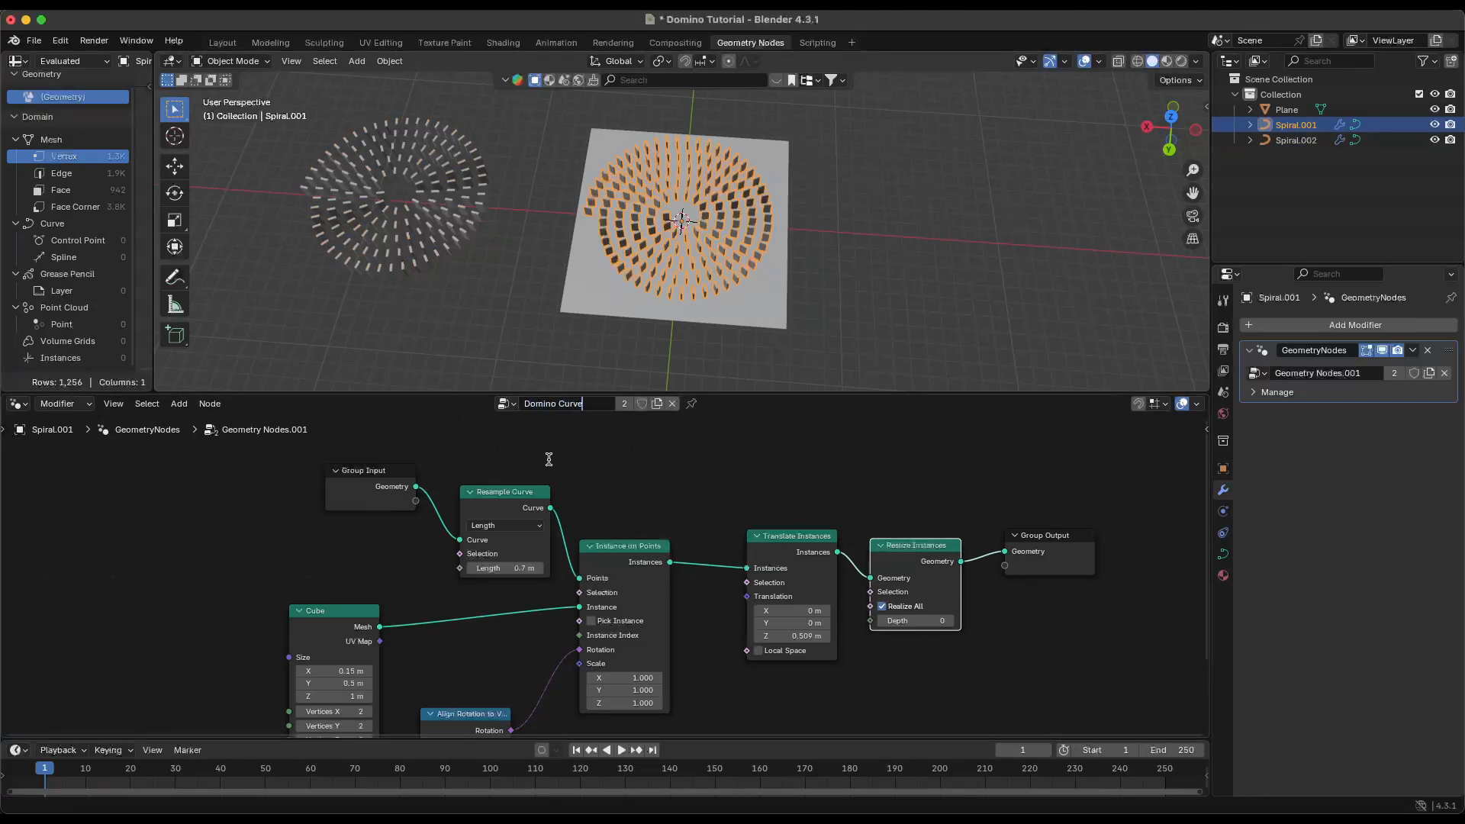
{"action": "key", "text": "Return"}
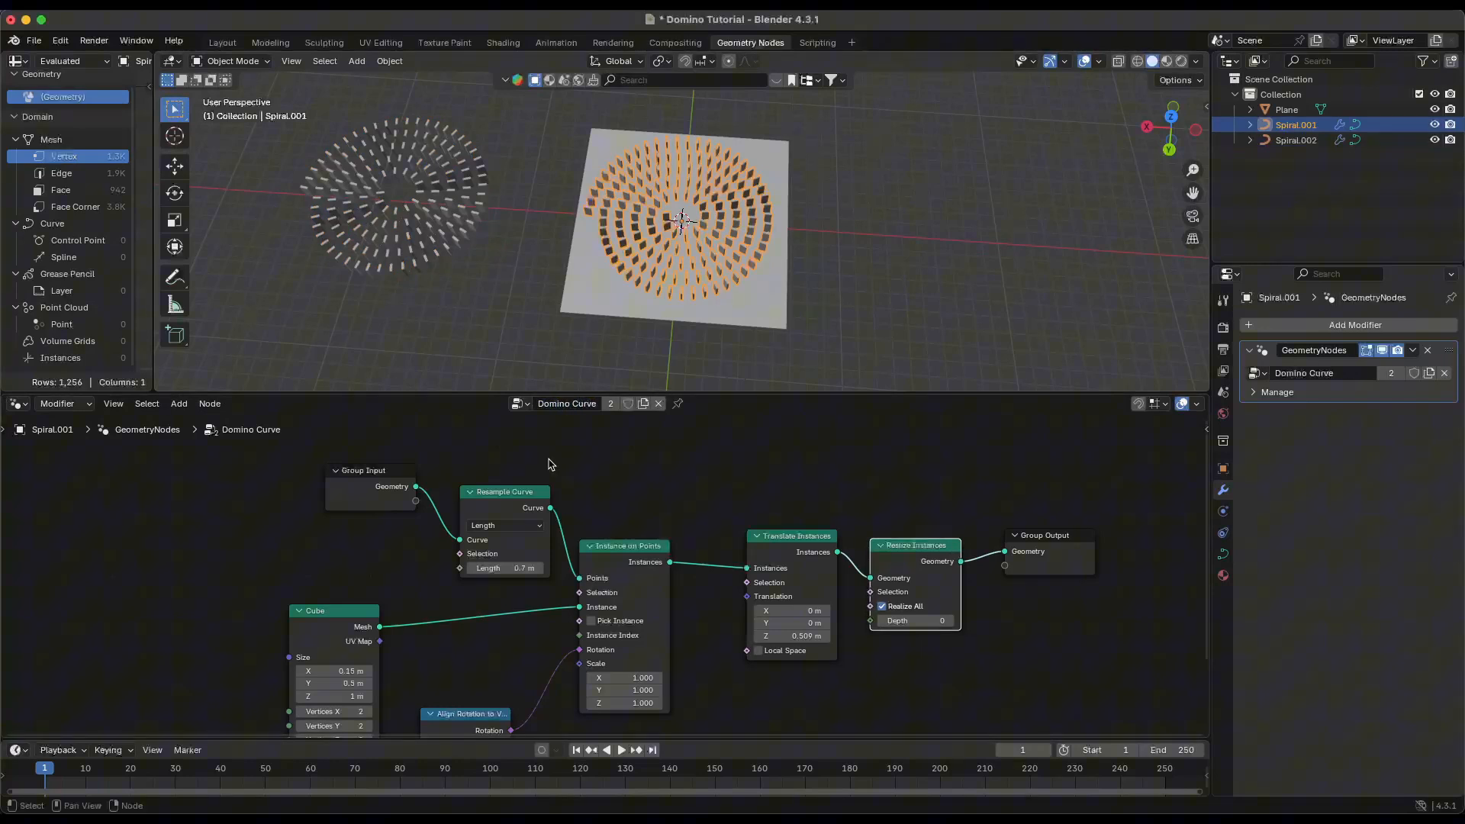
- Make the duplicated spiral's node group a single-user copy and check that the original has its own group
{"action": "left_click", "coordinate": [400, 238]}
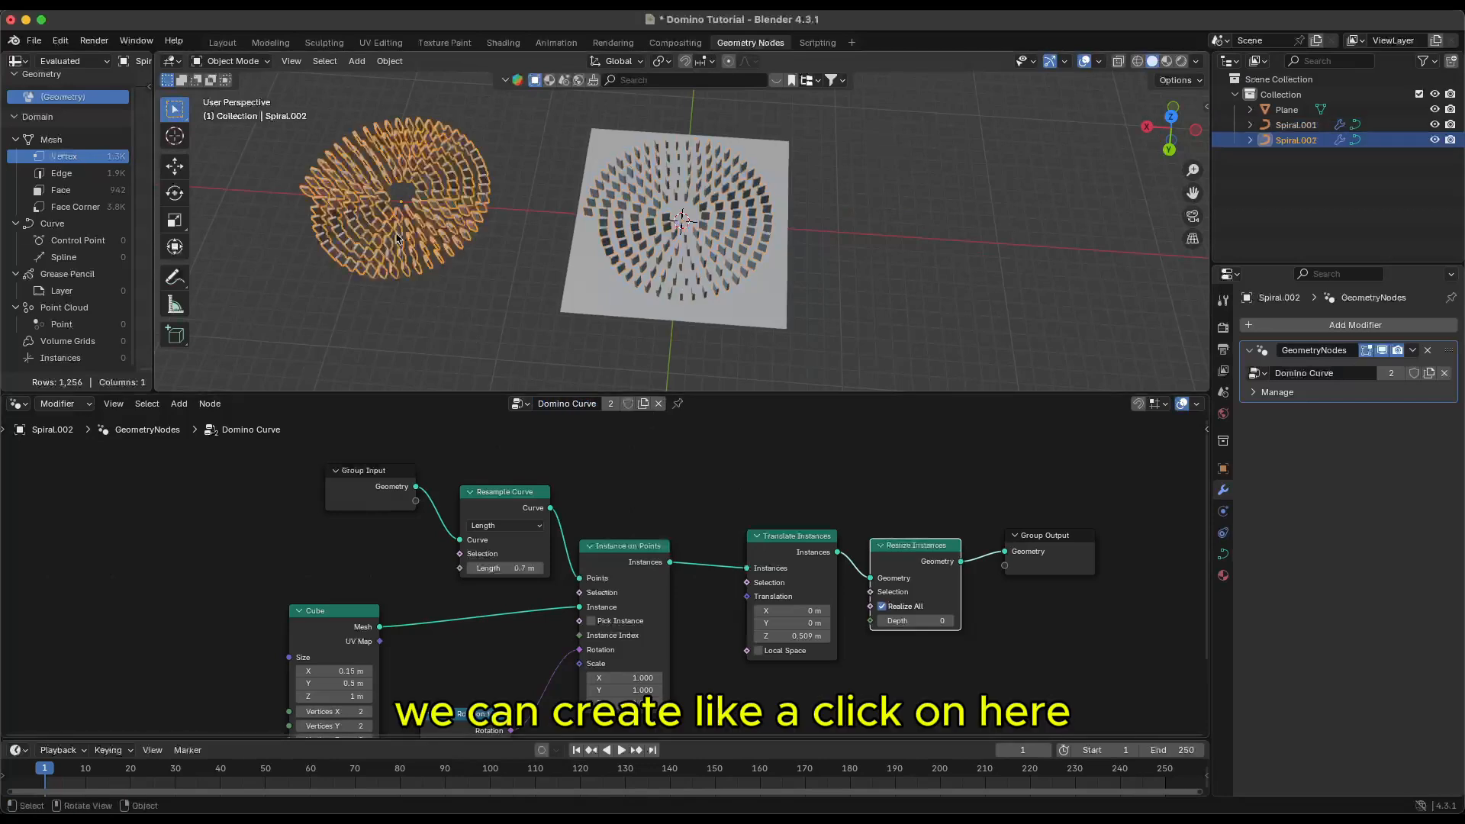
{"action": "left_click", "coordinate": [612, 405]}
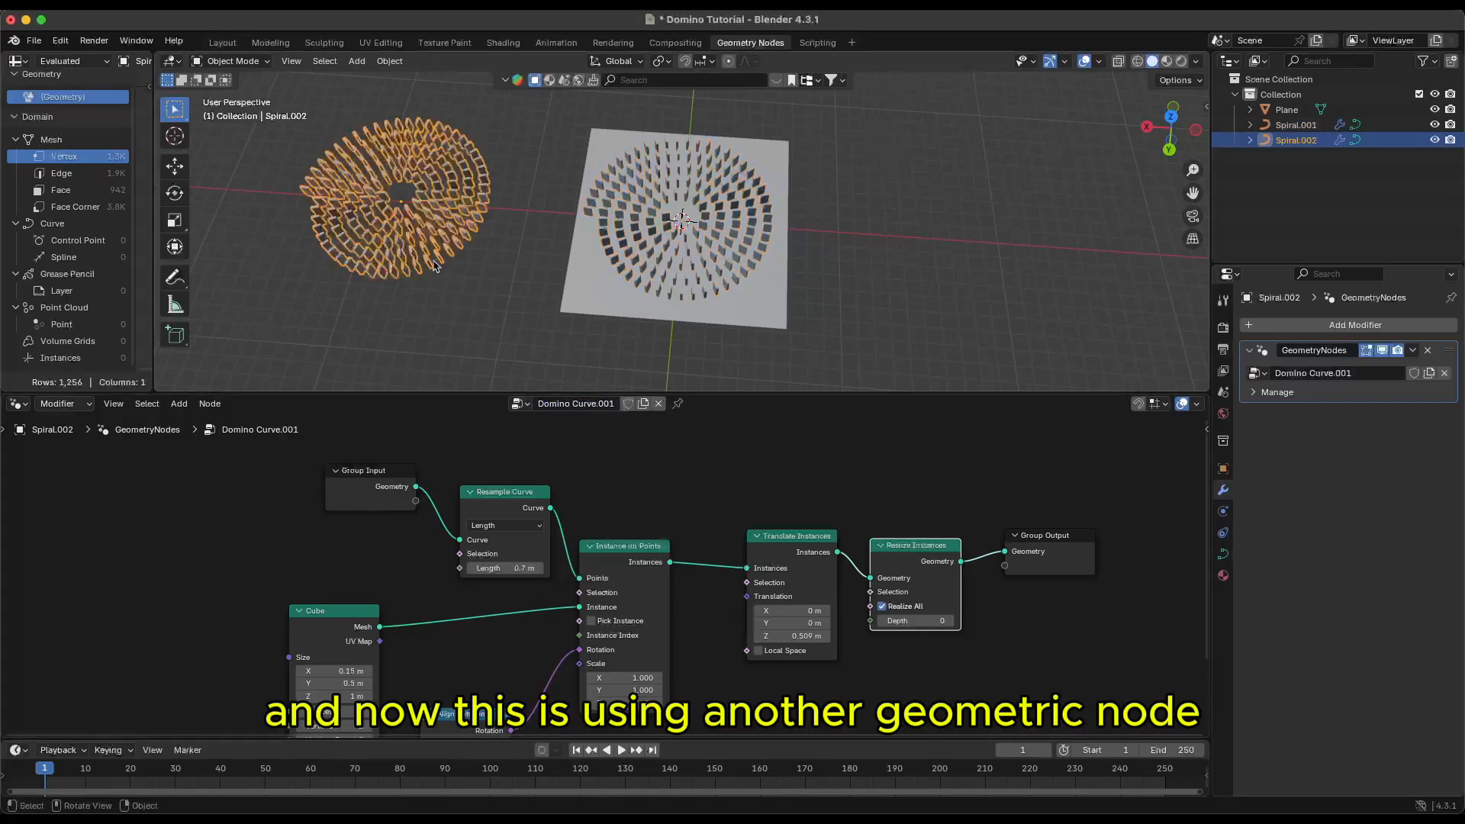
{"action": "left_click", "coordinate": [647, 255]}
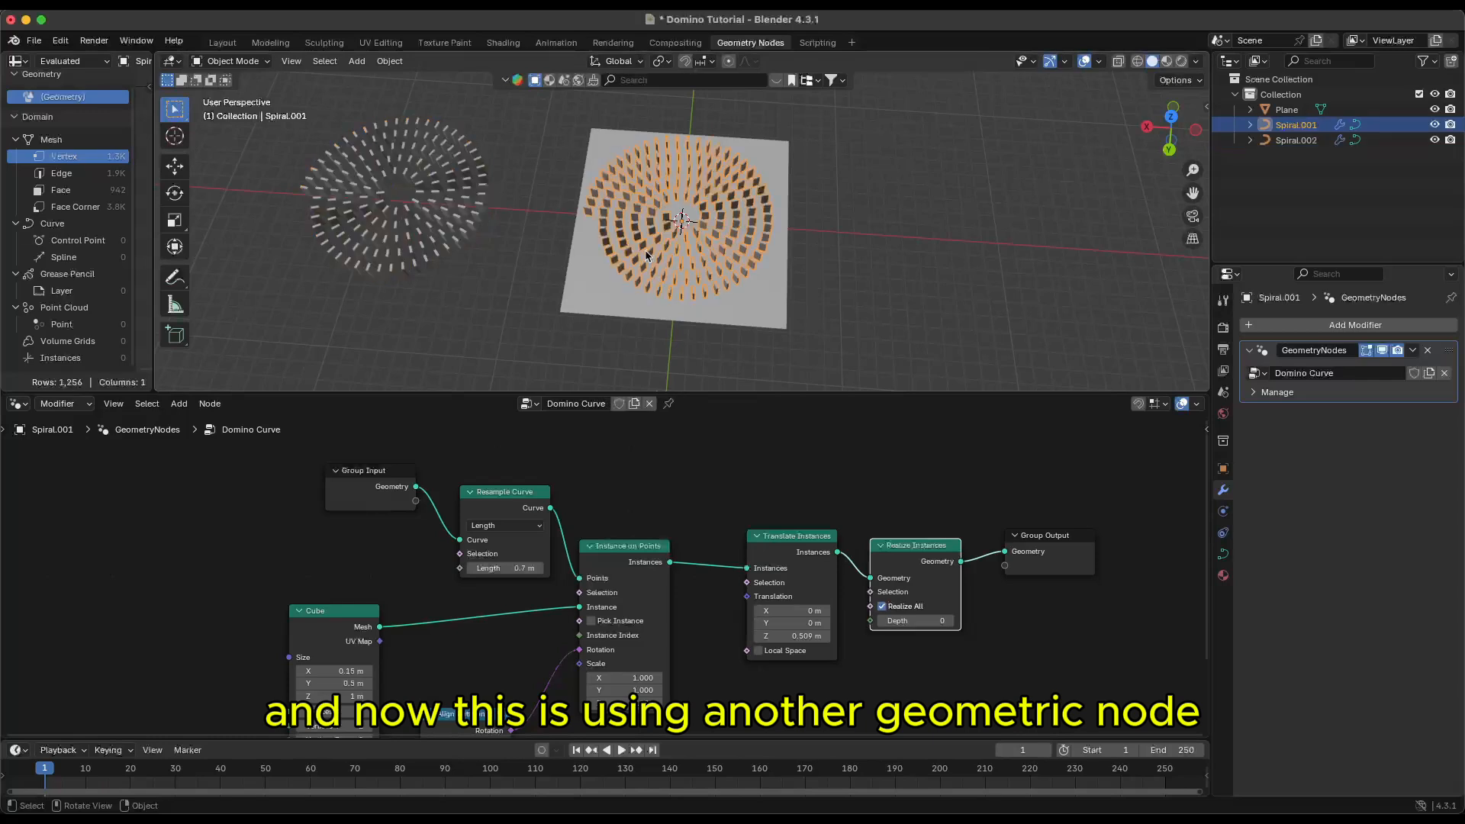
- Connect Translate Instances directly to Group Output in the duplicated spiral's node group, delete its Realize Instances node, and save the file
{"action": "left_click", "coordinate": [445, 233]}
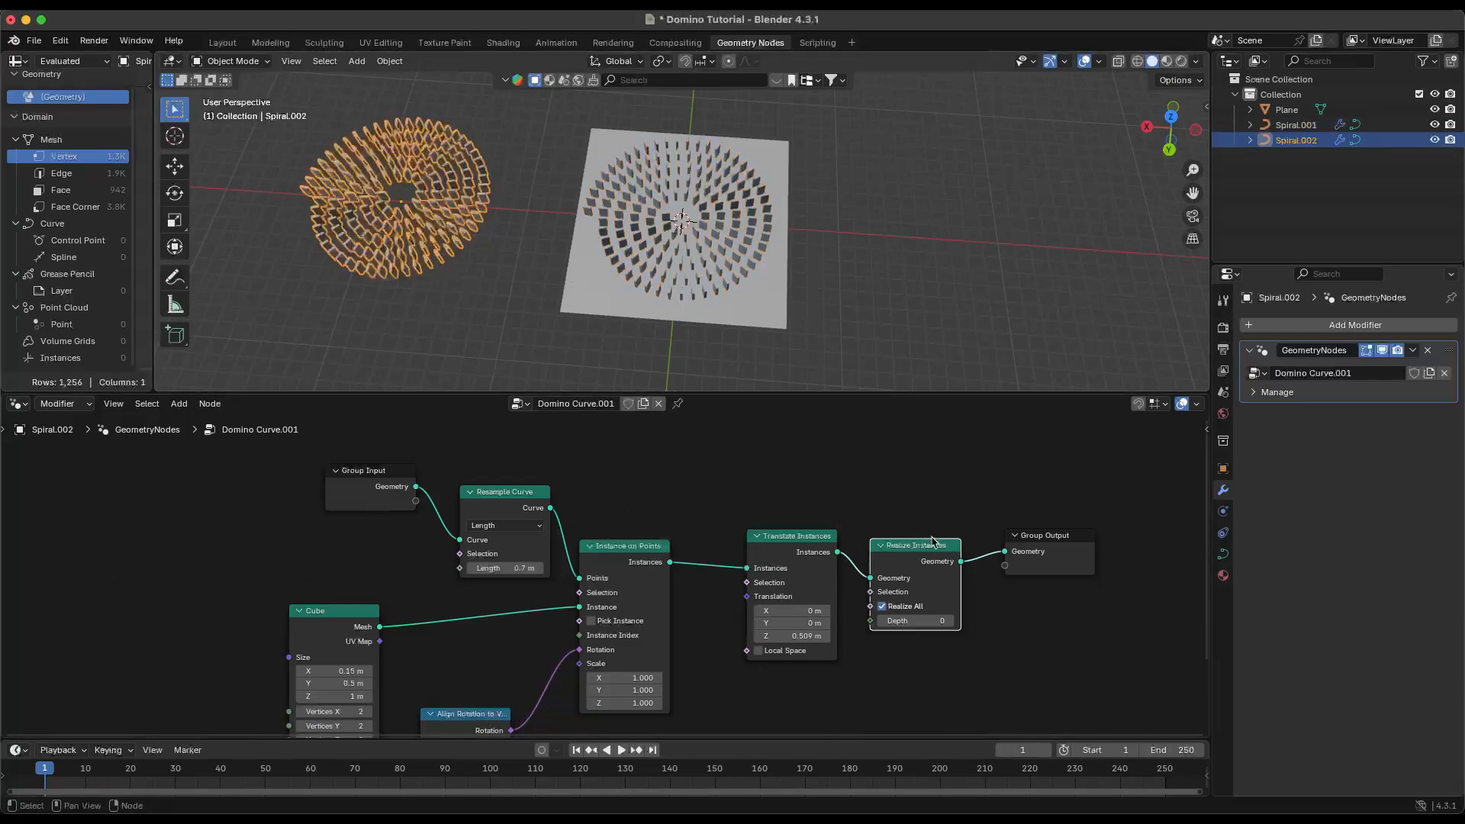
{"action": "left_click_drag", "start_coordinate": [885, 587], "coordinate": [1004, 551]}
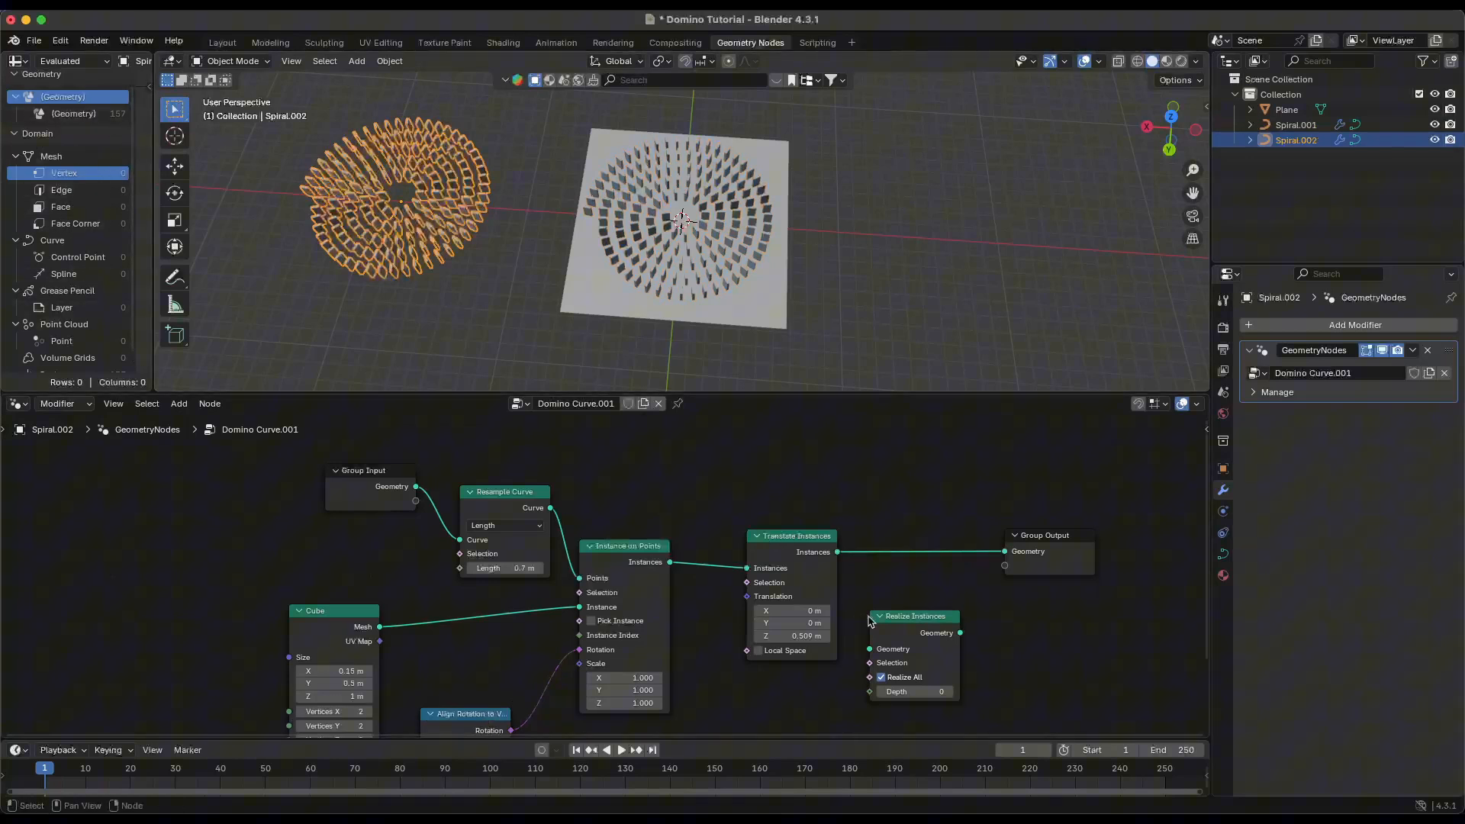
{"action": "left_click", "coordinate": [921, 619]}
{"action": "key", "text": "x"}
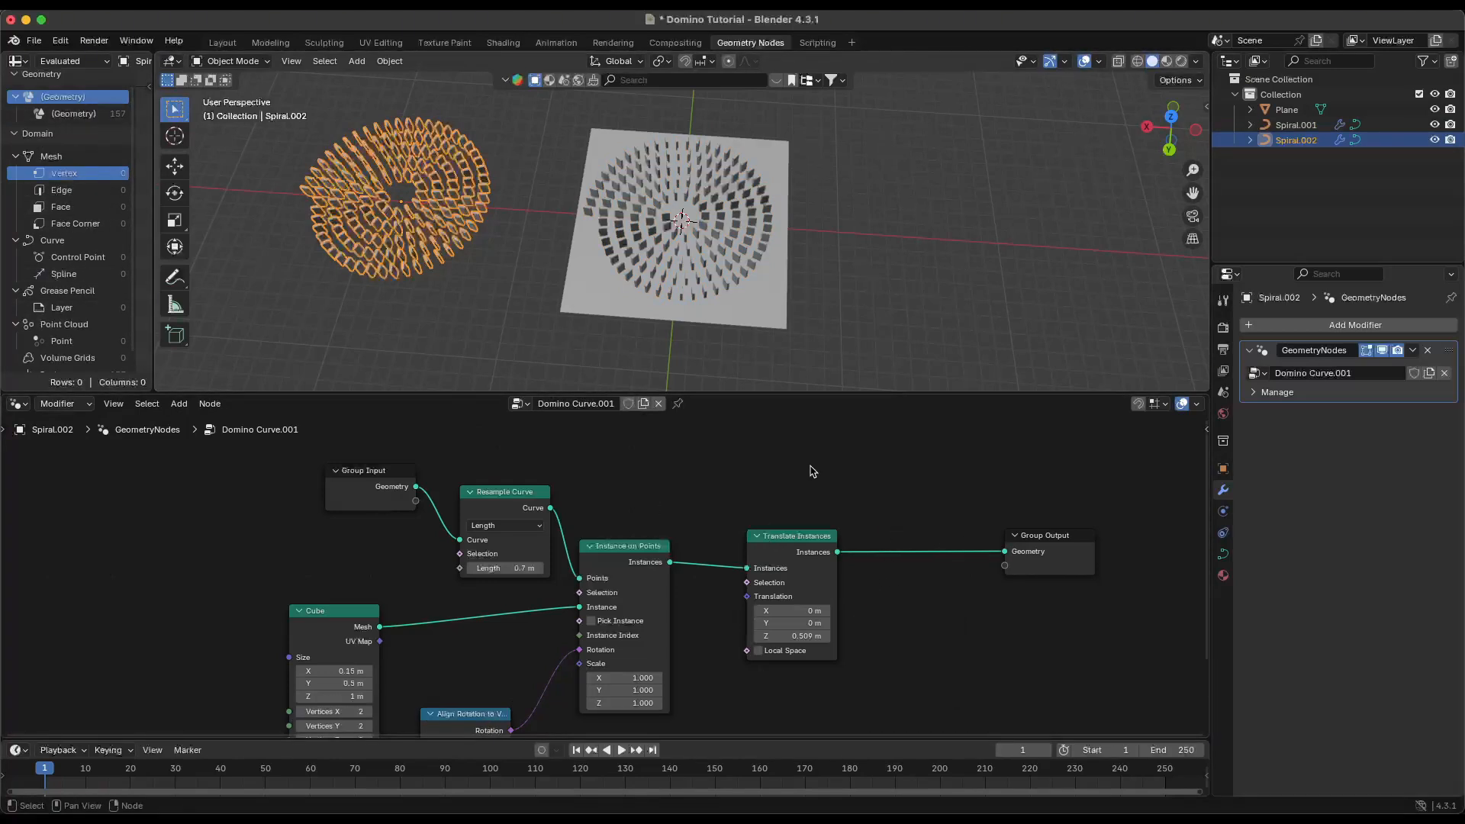
{"action": "key", "text": "ctrl+s"}
- Check the duplicated spiral's geometry counts against the original's, leave the original selected, and save the file
{"action": "scroll", "coordinate": [135, 320], "scroll_direction": "down", "scroll_amount": 1}
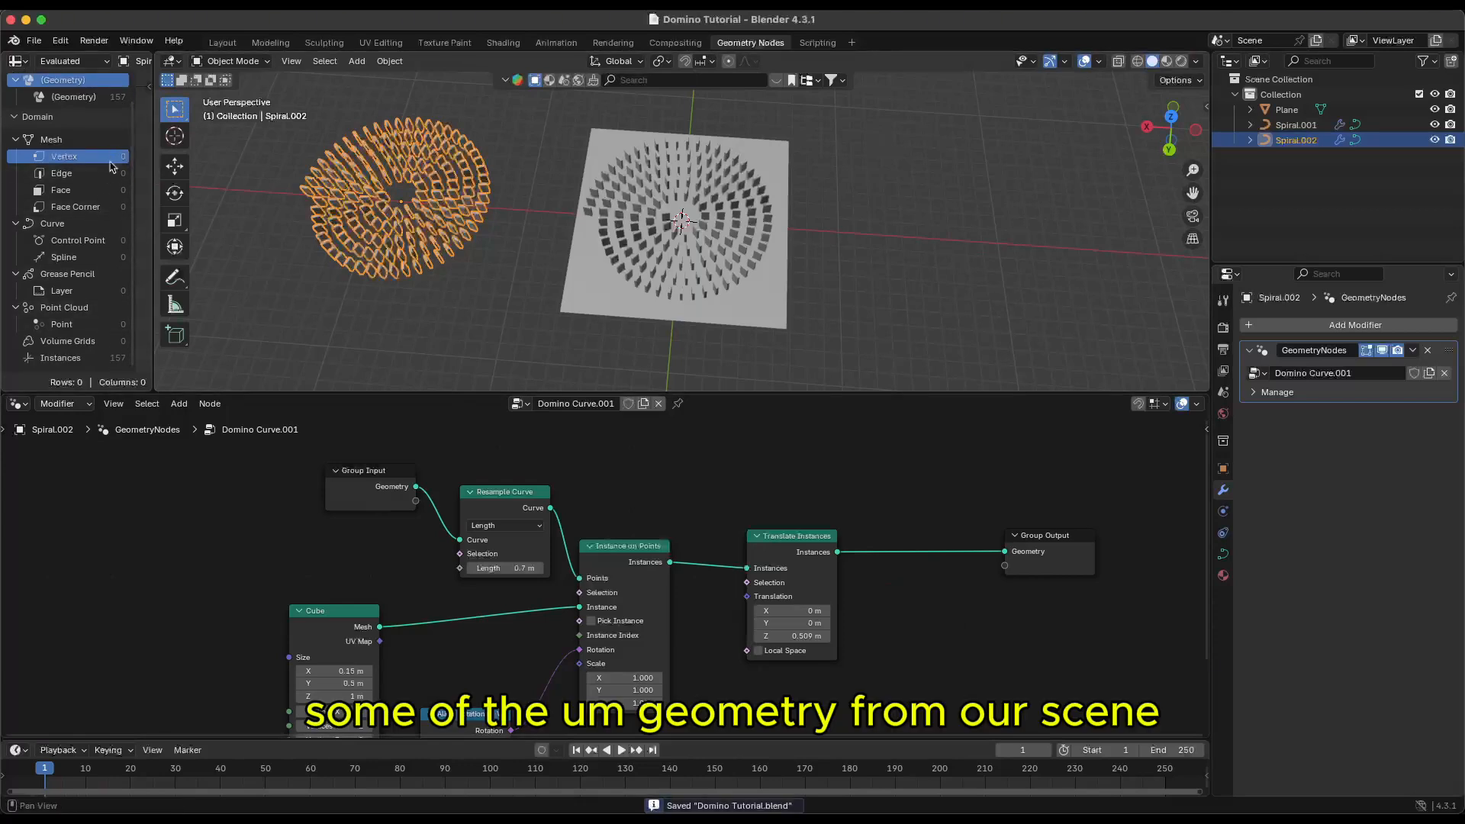
{"action": "left_click", "coordinate": [435, 305]}
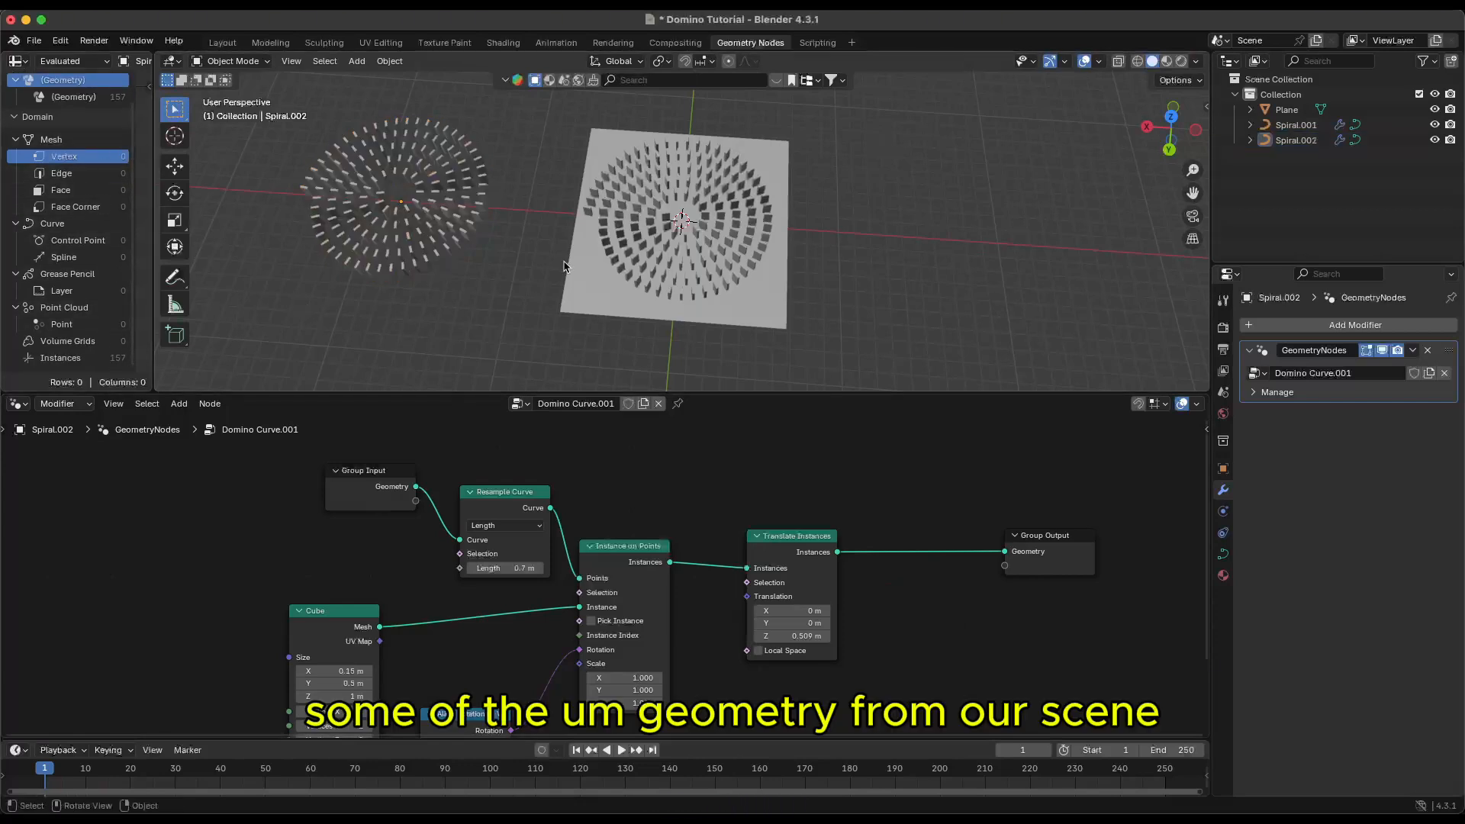
{"action": "left_click", "coordinate": [451, 221]}
{"action": "left_click", "coordinate": [647, 236]}
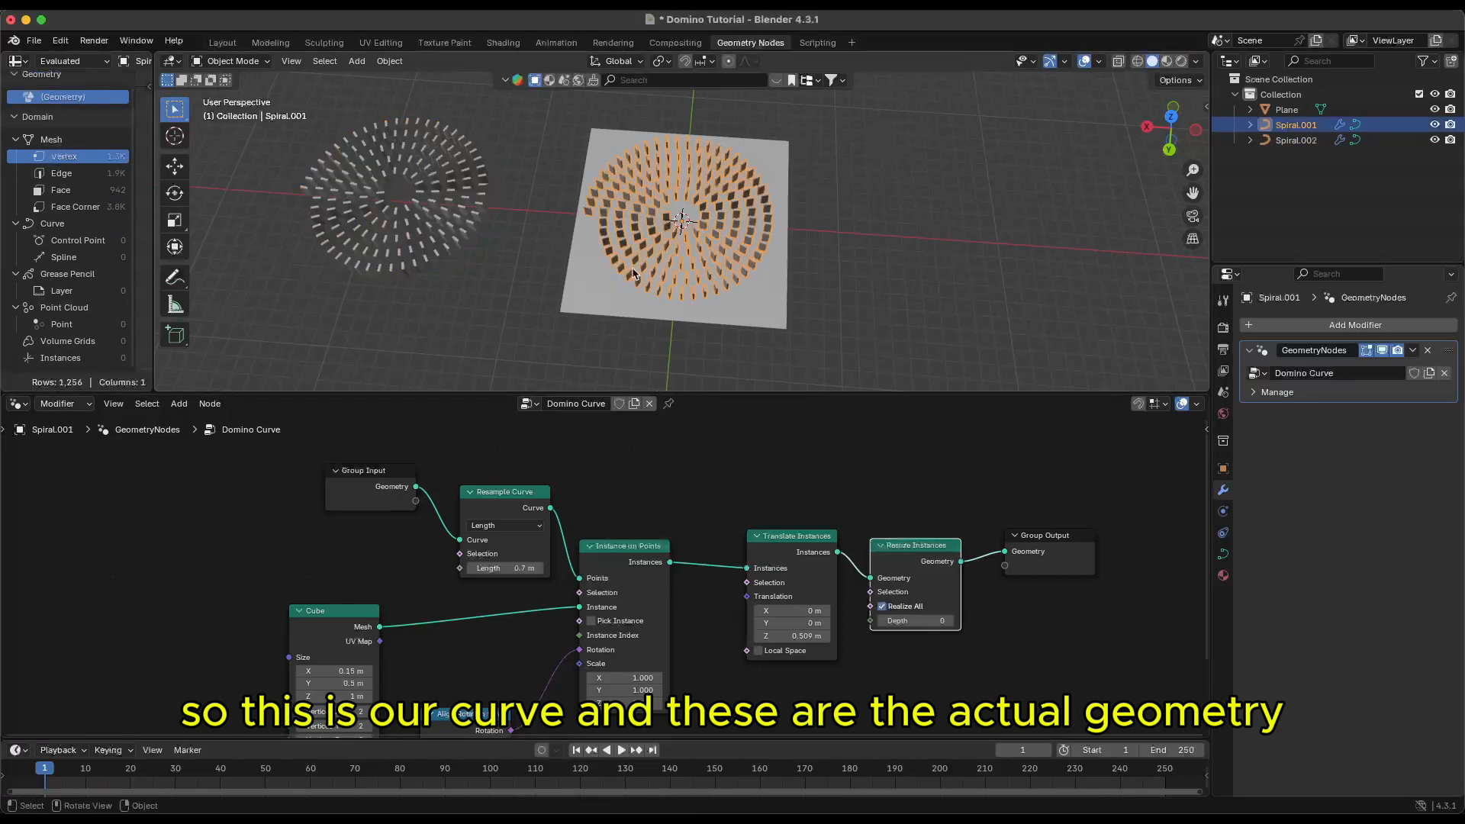
{"action": "key", "text": "super+s"}
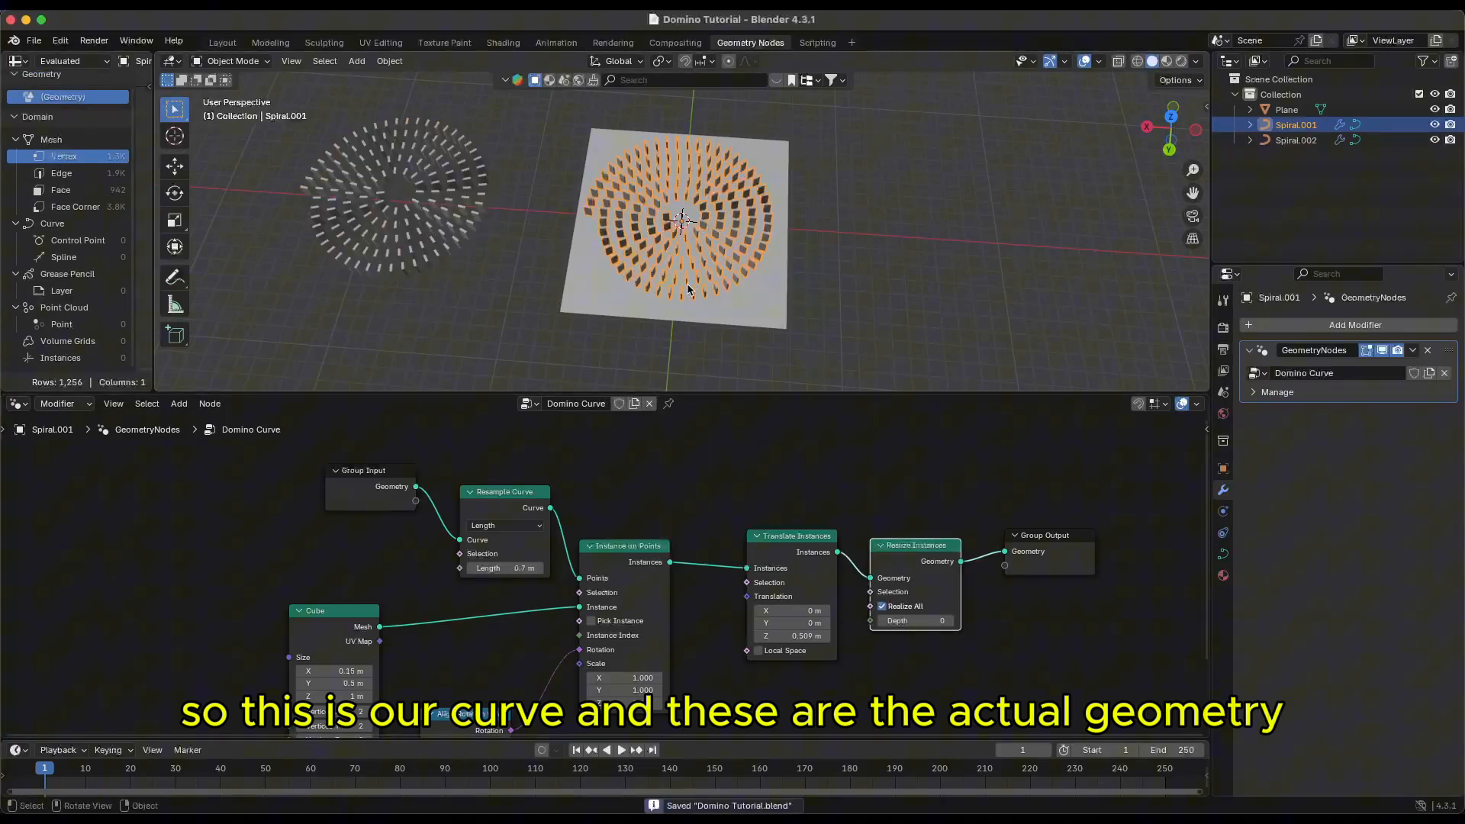
- Move the backup spiral about 4.67 m along the X axis, farther from the plane, and save the file
{"action": "middle_click_drag", "start_coordinate": [719, 282], "coordinate": [764, 321]}
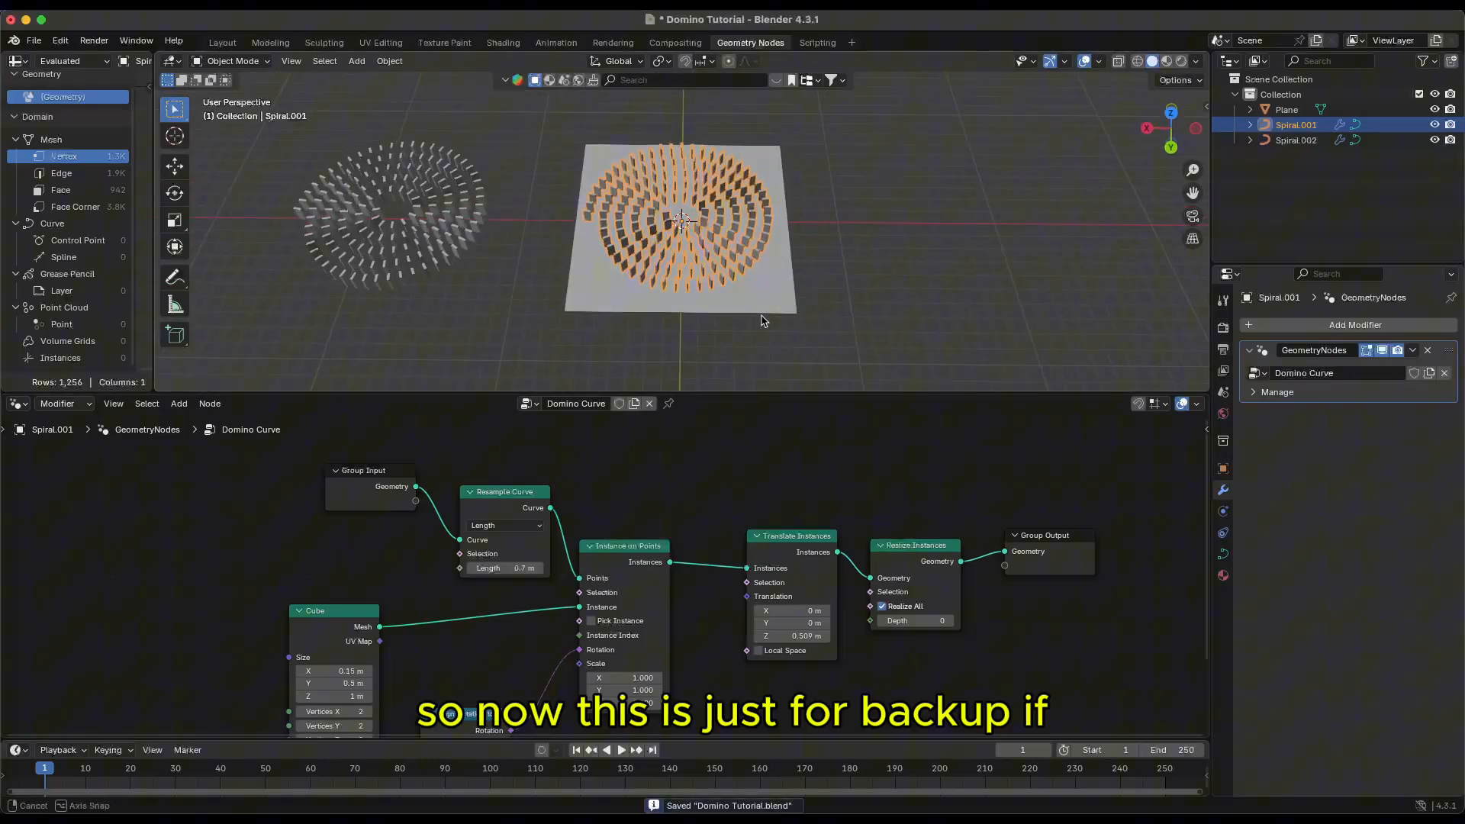
{"action": "left_click", "coordinate": [464, 217]}
{"action": "key", "text": "g"}
{"action": "key", "text": "x"}
{"action": "left_click", "coordinate": [391, 227]}
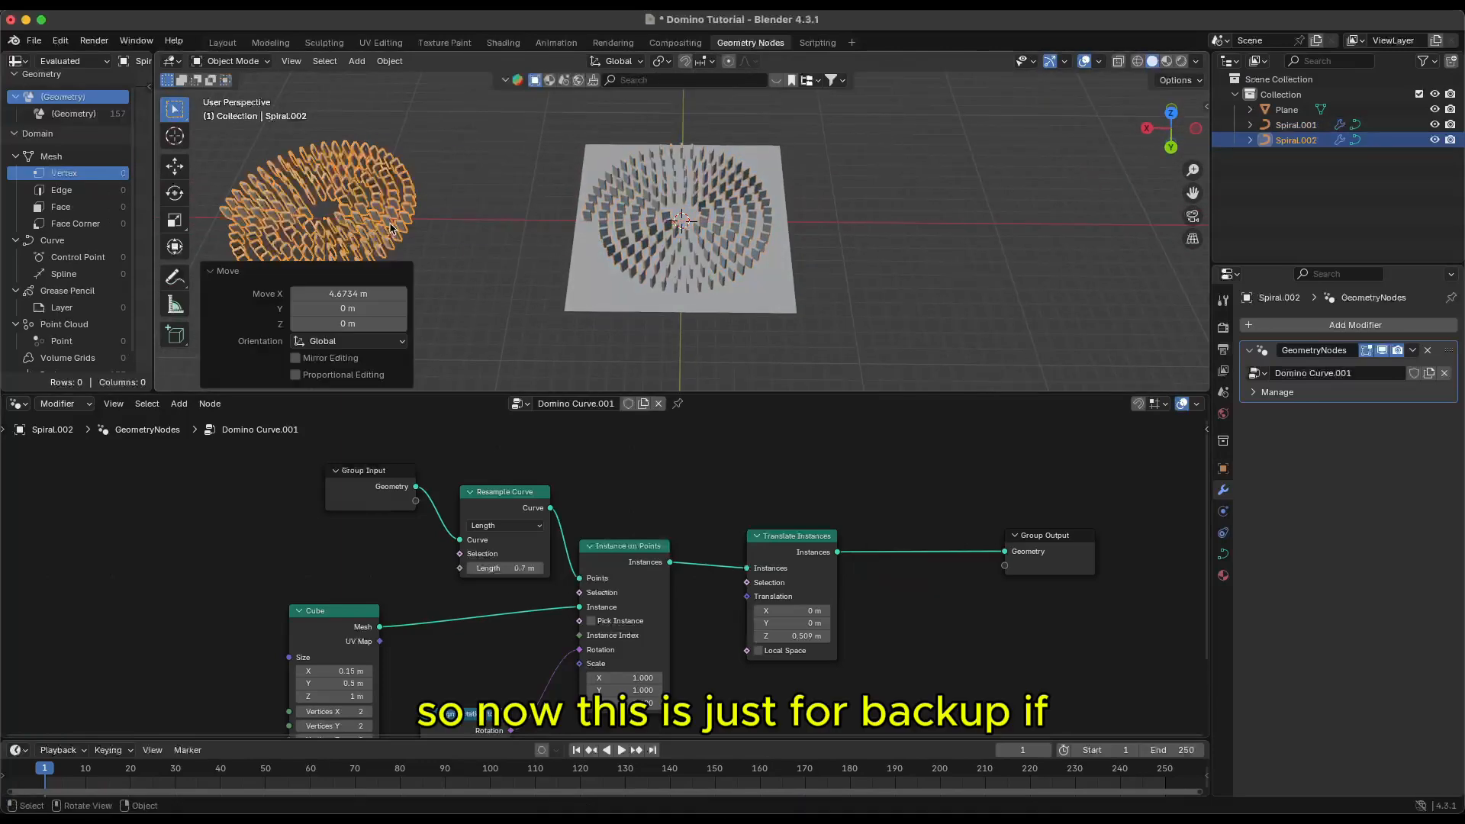
{"action": "left_click", "coordinate": [481, 252]}
{"action": "key", "text": "ctrl+s"}
{"action": "middle_click_drag", "start_coordinate": [775, 278], "coordinate": [418, 612]}
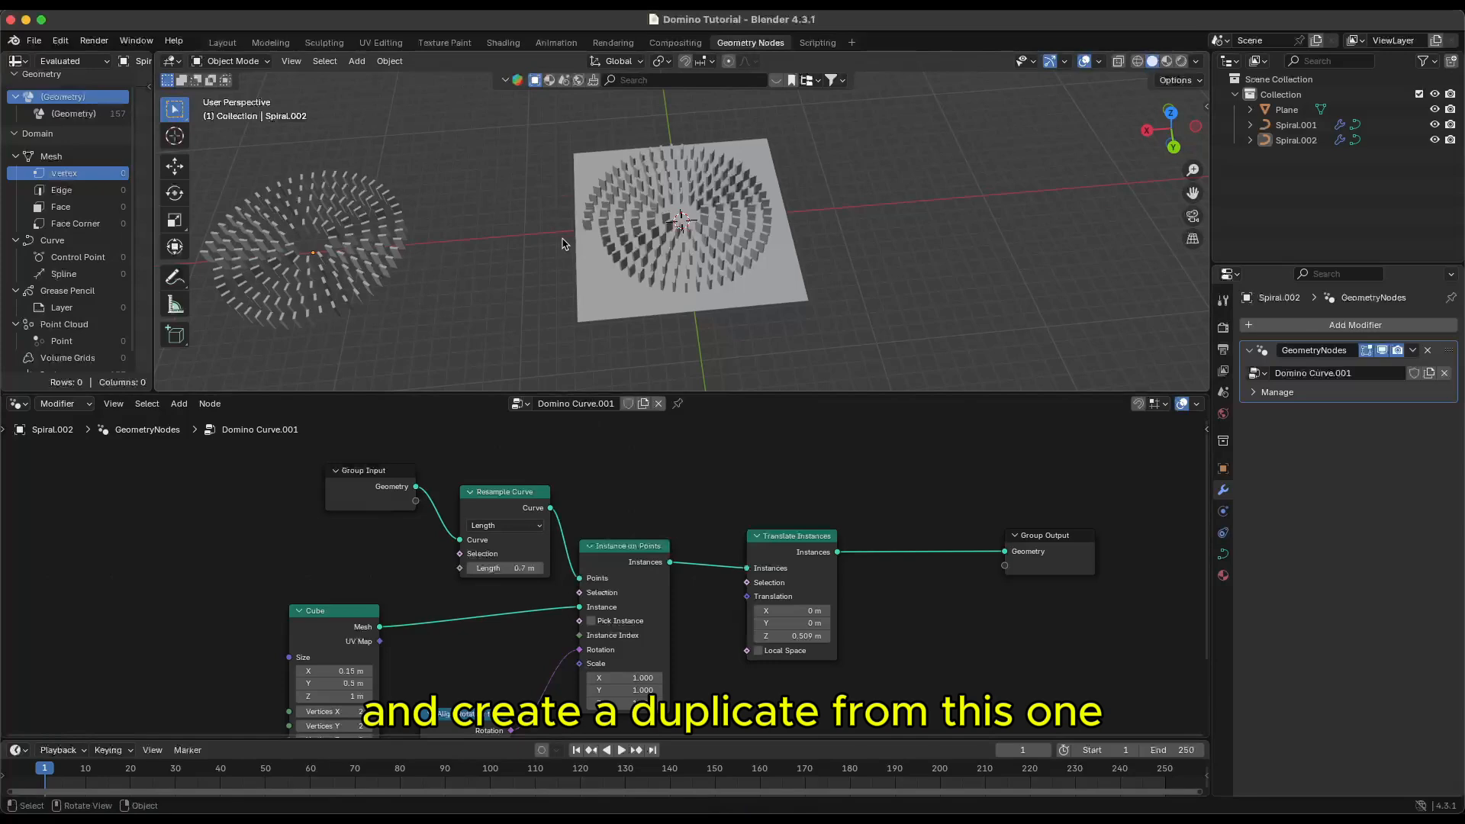
{"action": "scroll", "coordinate": [755, 252], "scroll_direction": "up", "scroll_amount": 5}
{"action": "scroll", "coordinate": [754, 292], "scroll_direction": "down", "scroll_amount": 3}
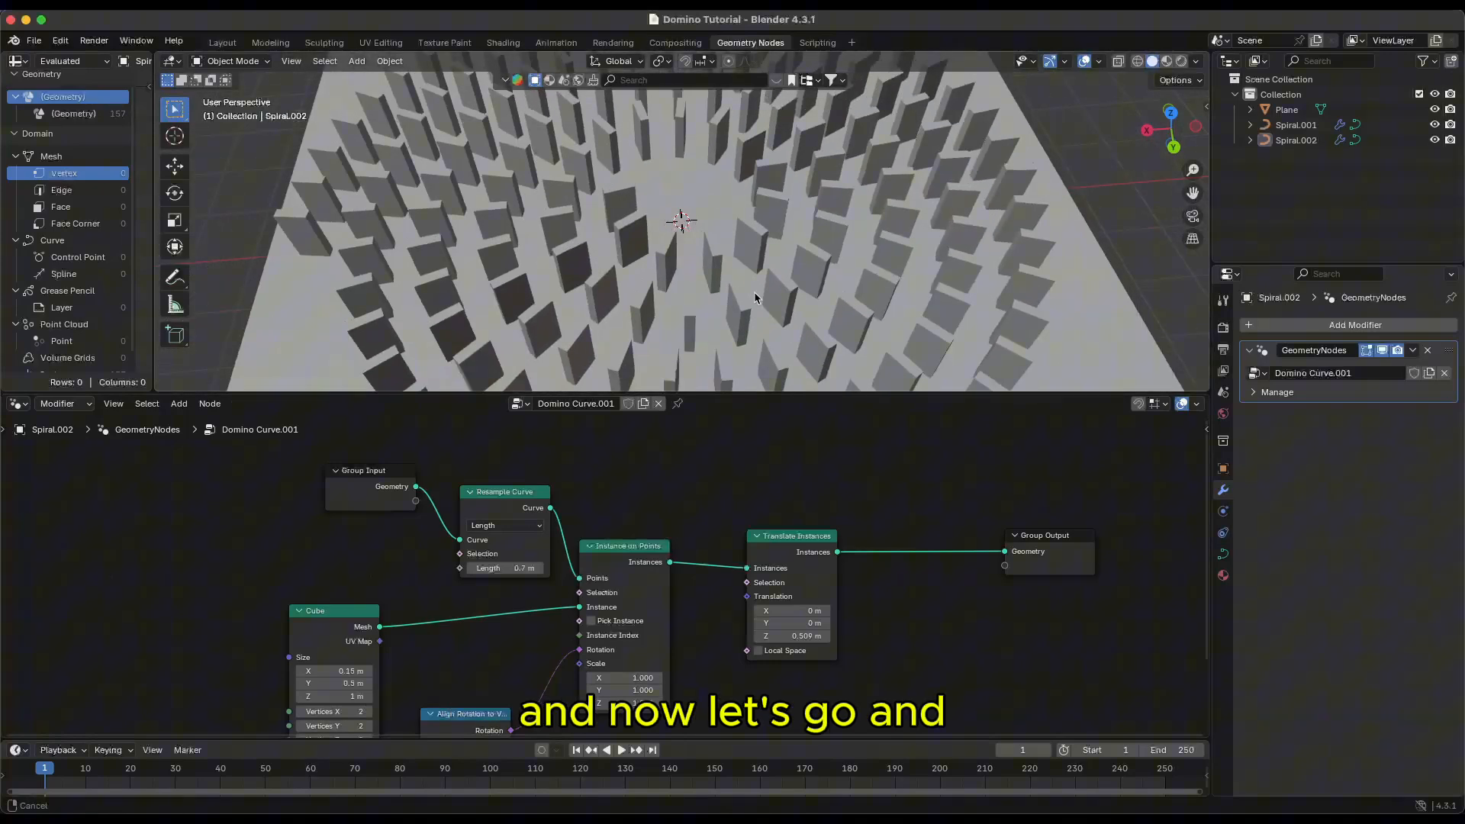
{"action": "scroll", "coordinate": [754, 292], "scroll_direction": "up", "scroll_amount": 2}
{"action": "key", "text": "super+s"}
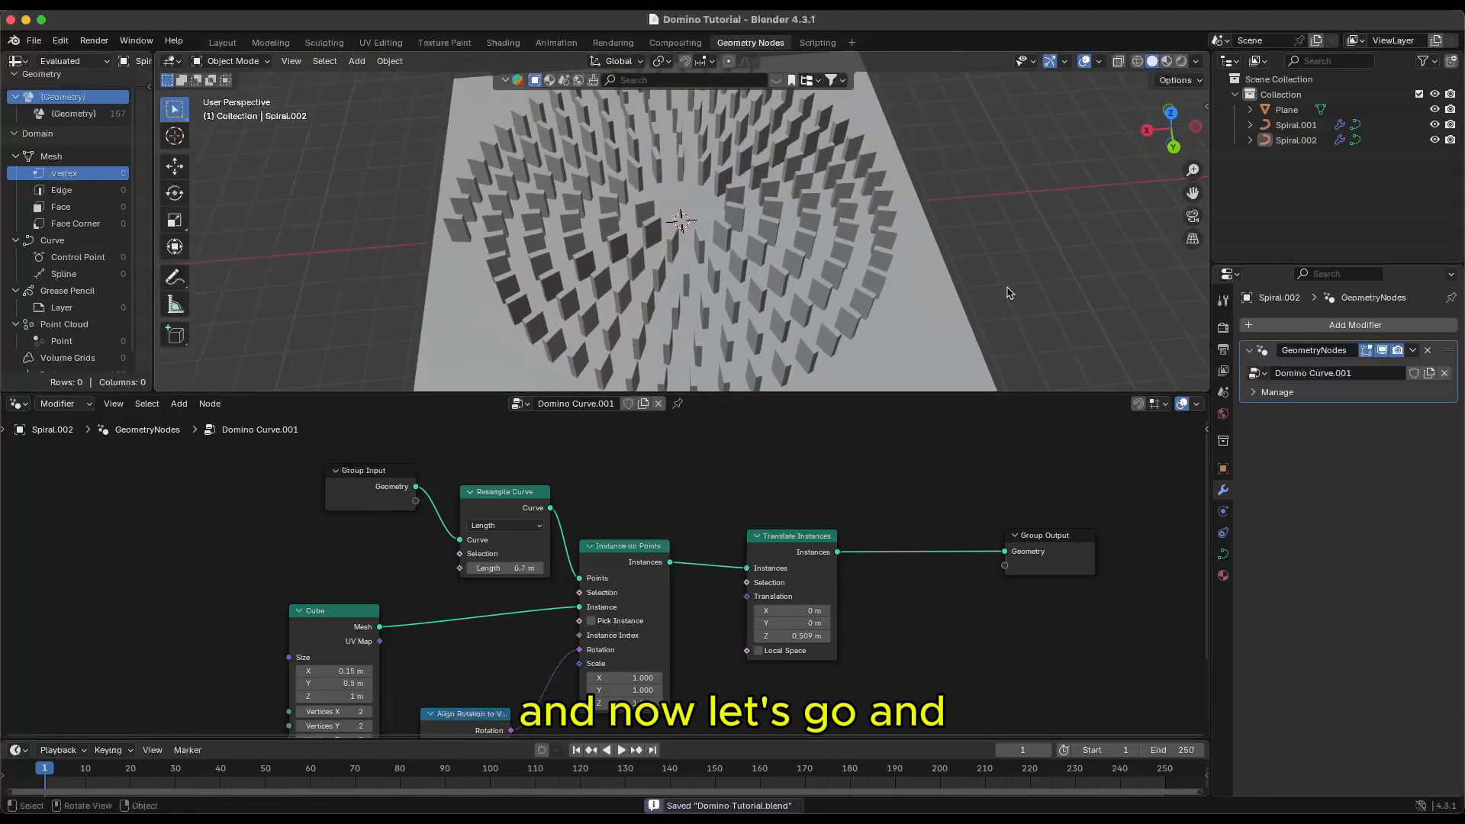
- Switch to the Layout workspace, select the original spiral on the plane, and inspect its curve in Edit Mode before returning to Object Mode
{"action": "left_click", "coordinate": [222, 42]}
{"action": "left_click", "coordinate": [704, 512]}
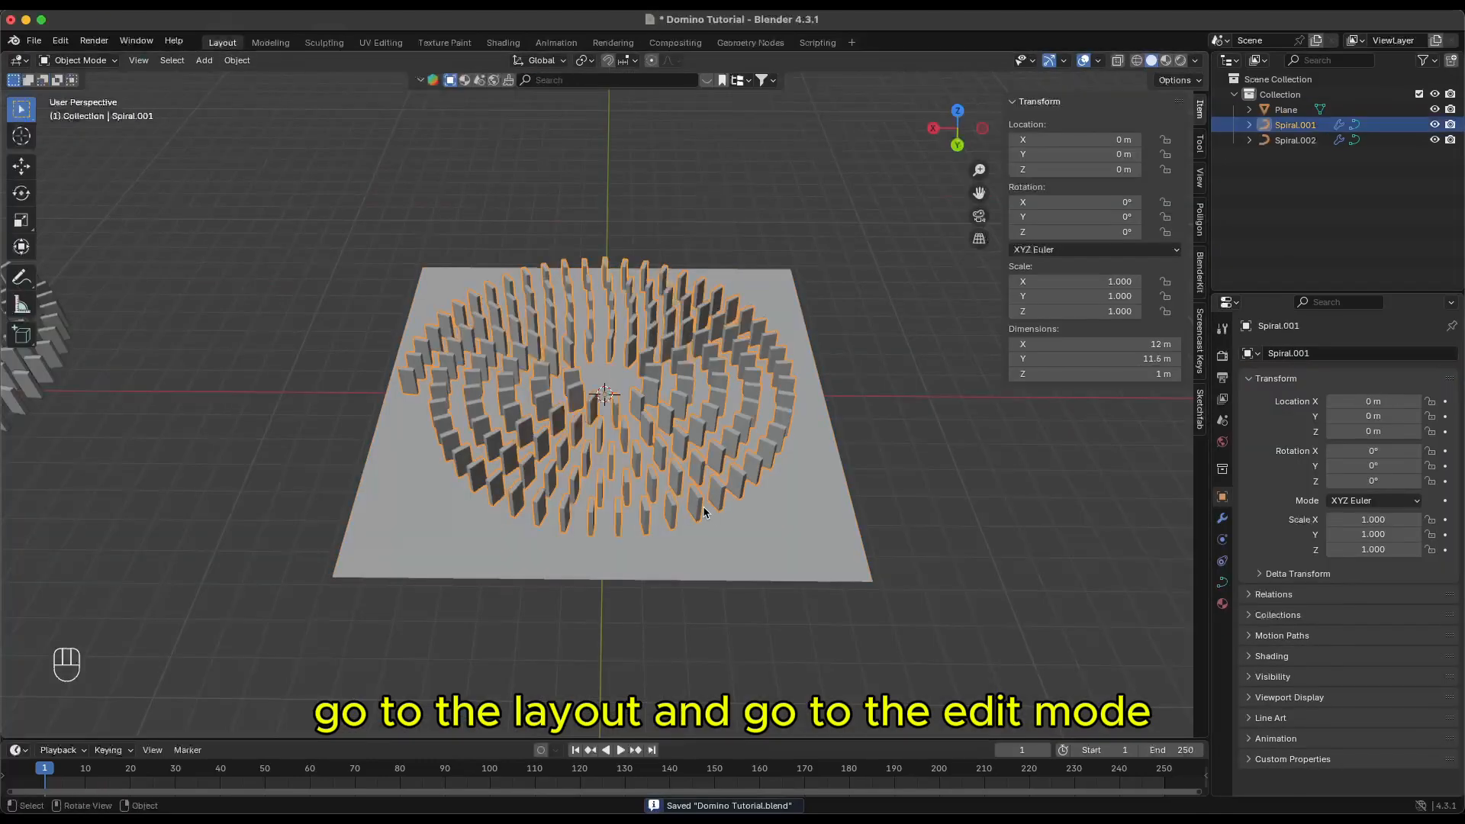
{"action": "key", "text": "Tab"}
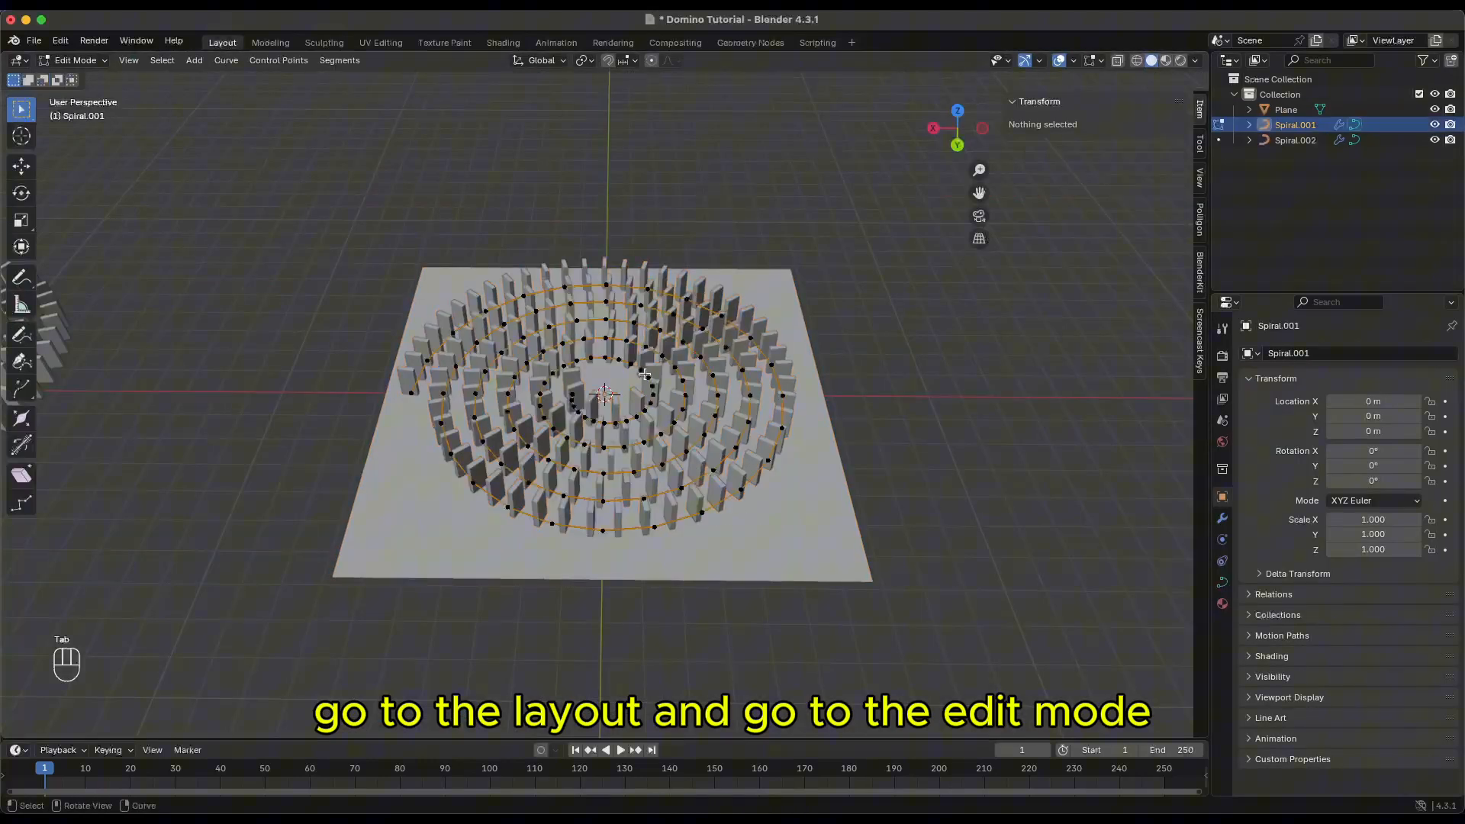
{"action": "key", "text": "Tab"}
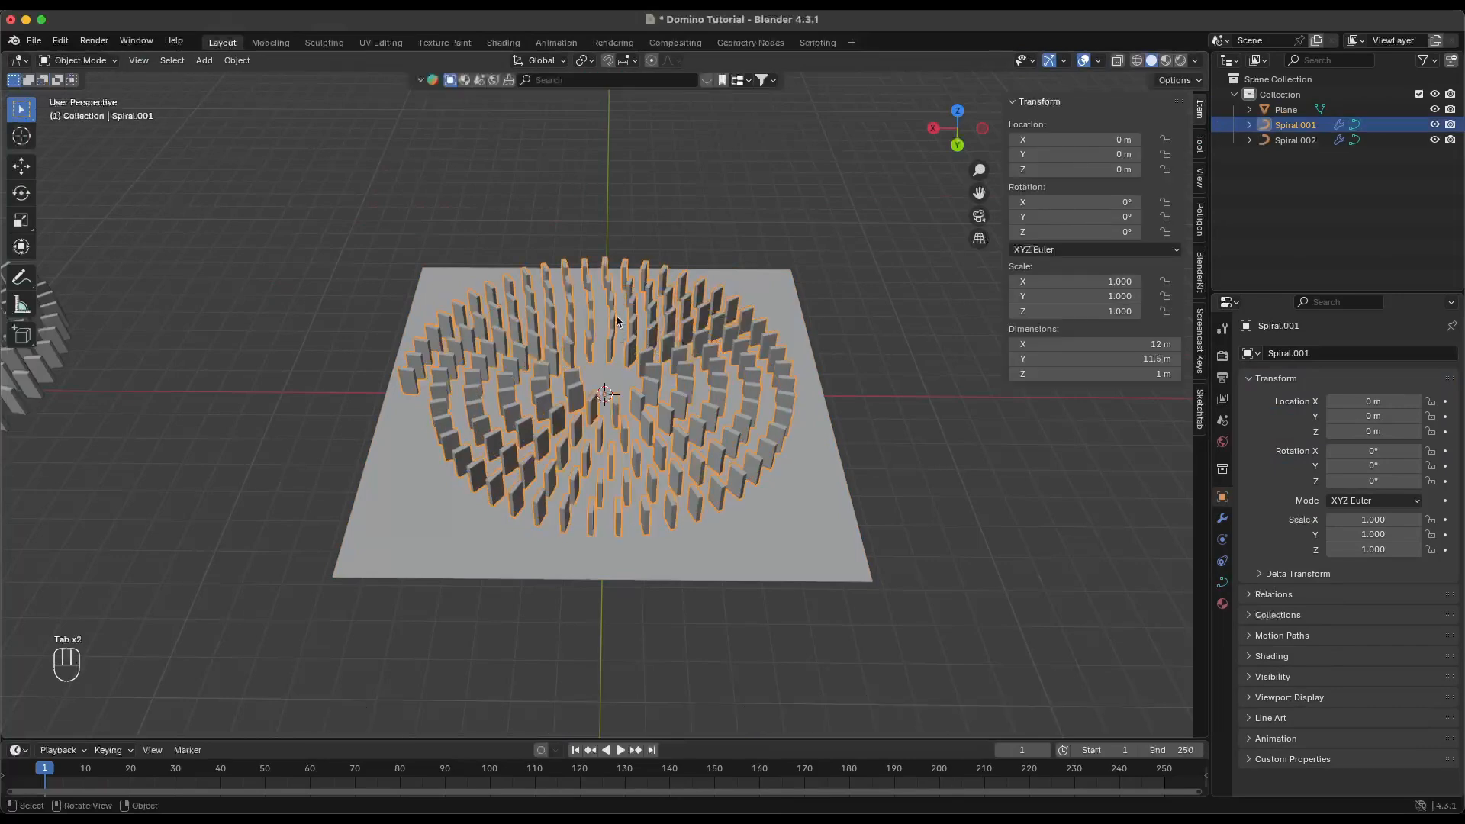
{"action": "key", "text": "Tab"}
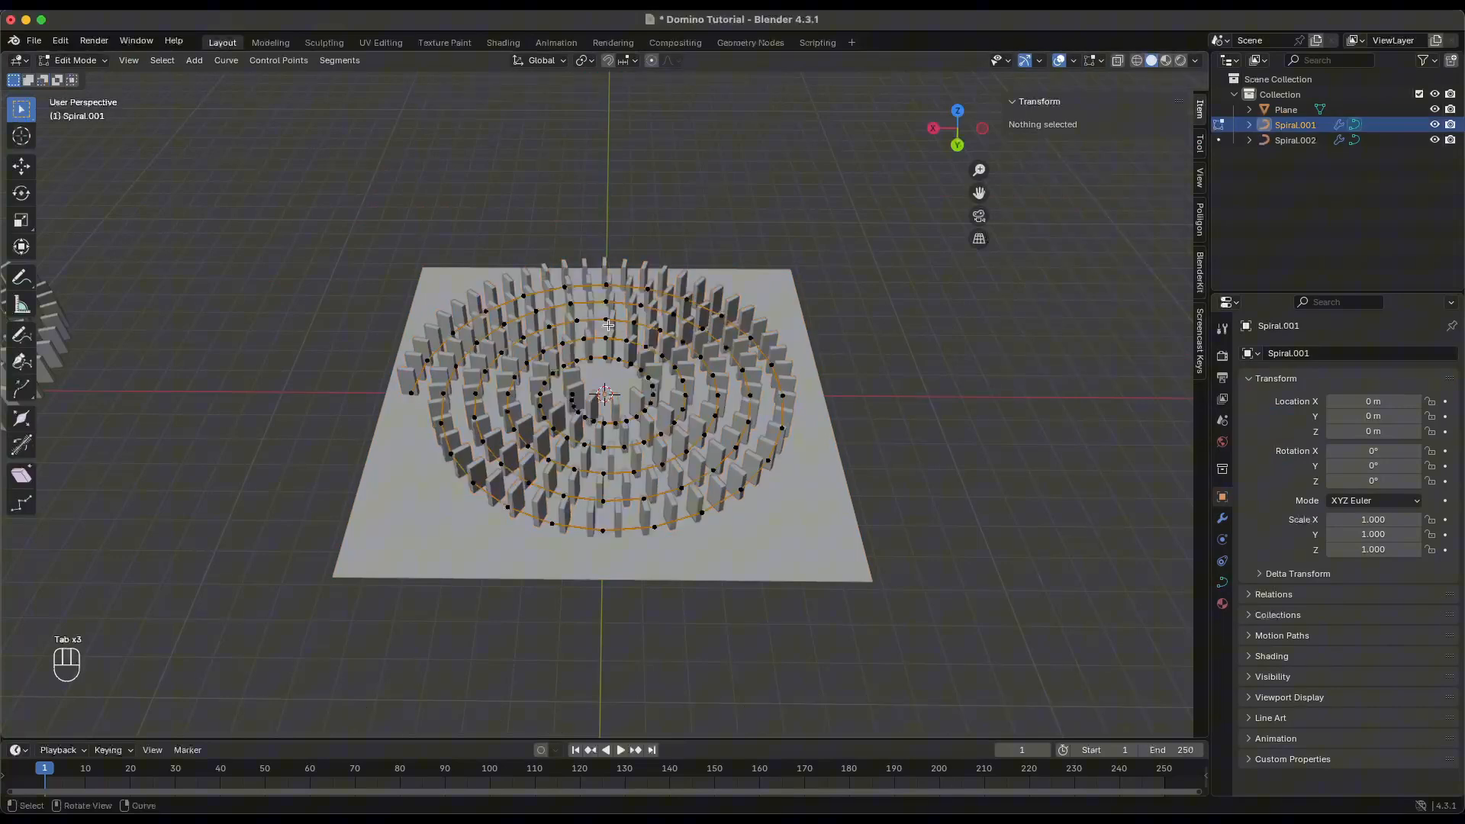
{"action": "key", "text": "Tab"}
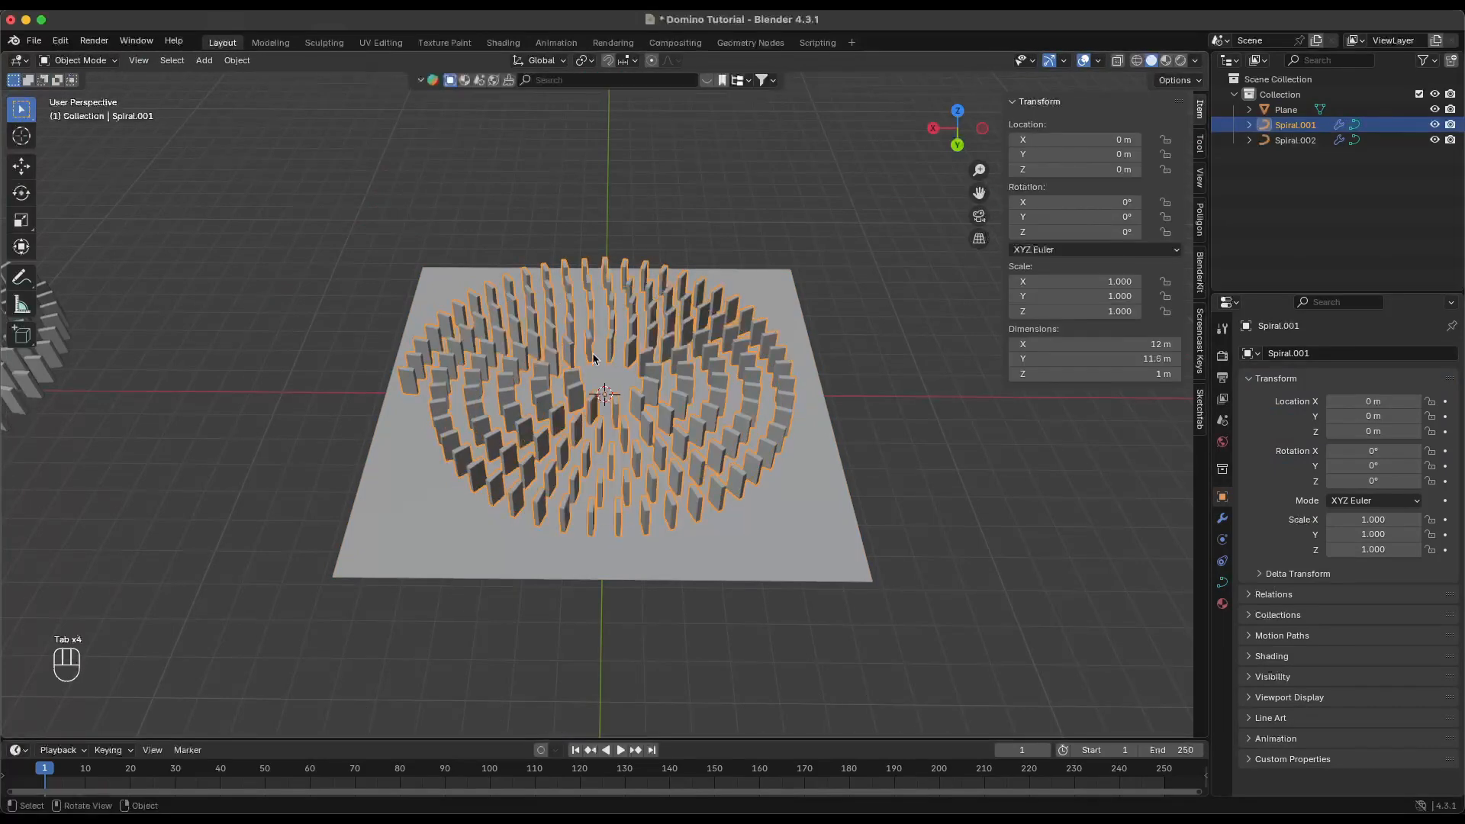
- Try to apply the Geometry Nodes modifier on the spiral on the plane
{"action": "left_click", "coordinate": [1222, 519]}
{"action": "left_click", "coordinate": [1411, 379]}
{"action": "left_click", "coordinate": [1343, 397]}
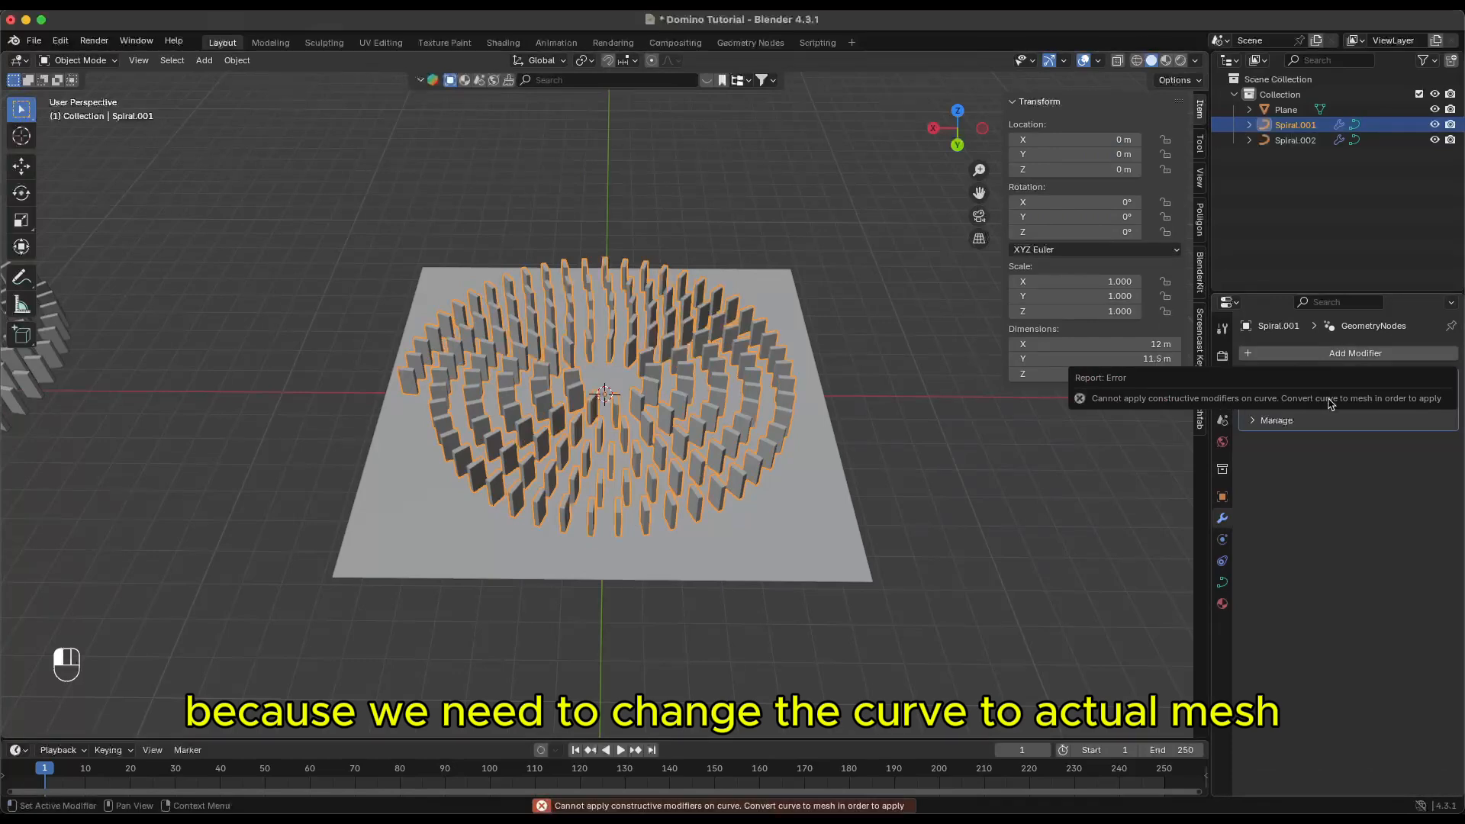
- Convert the spiral on the plane to a mesh and check its data in the Outliner
{"action": "left_click", "coordinate": [791, 469]}
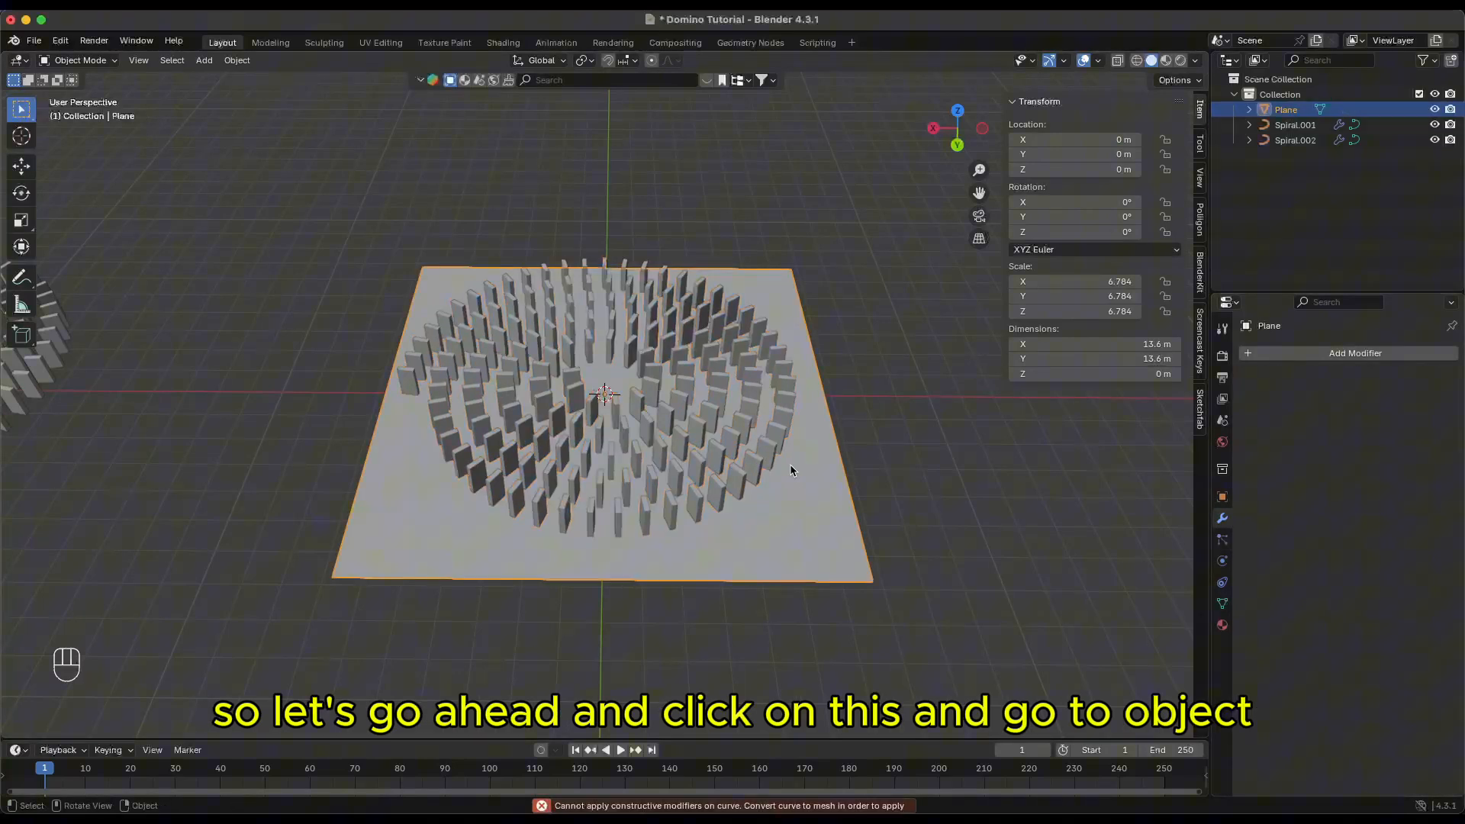
{"action": "left_click", "coordinate": [775, 455]}
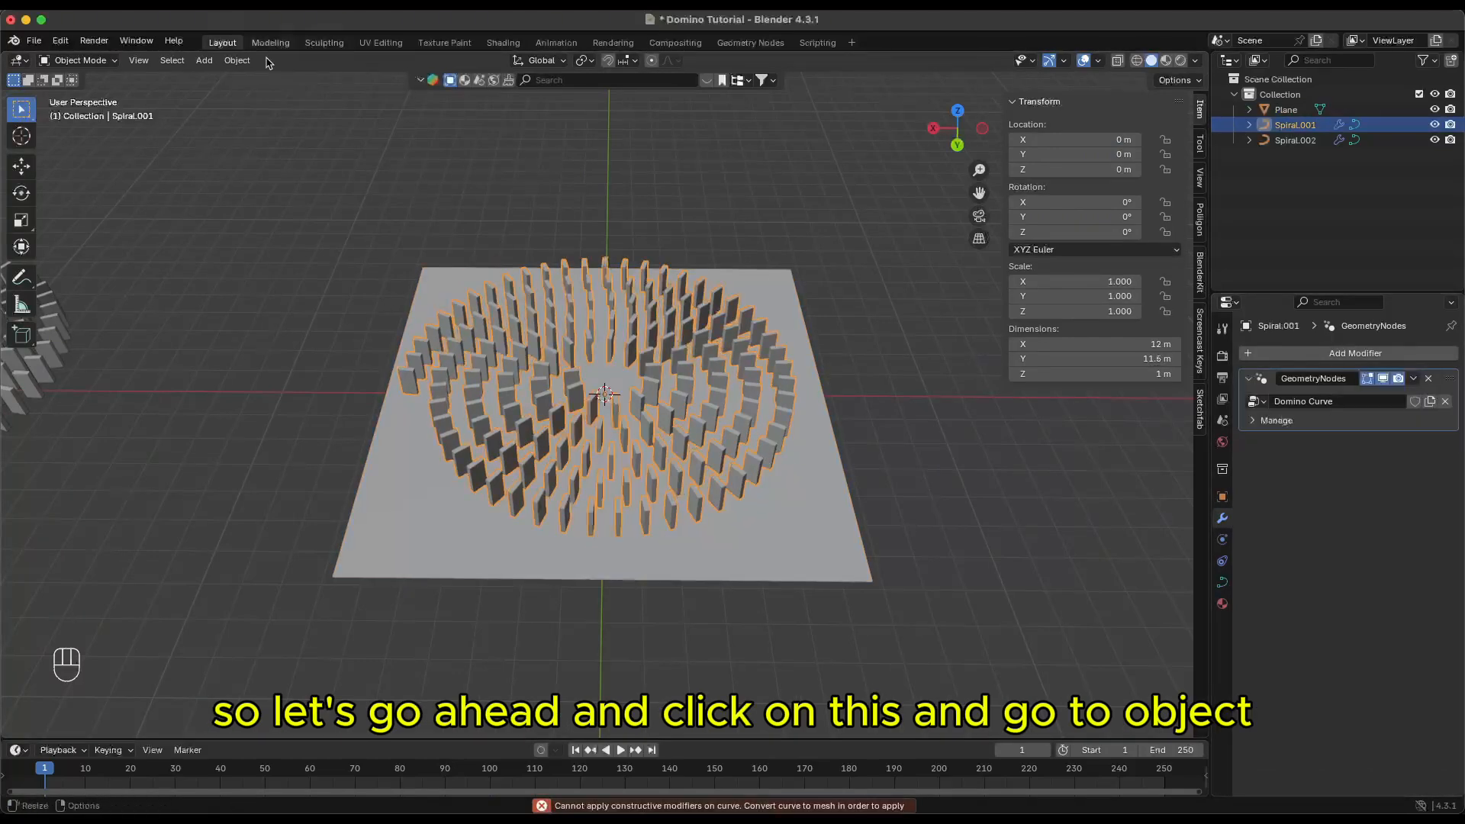
{"action": "left_click", "coordinate": [241, 58]}
{"action": "mouse_move", "coordinate": [313, 479]}
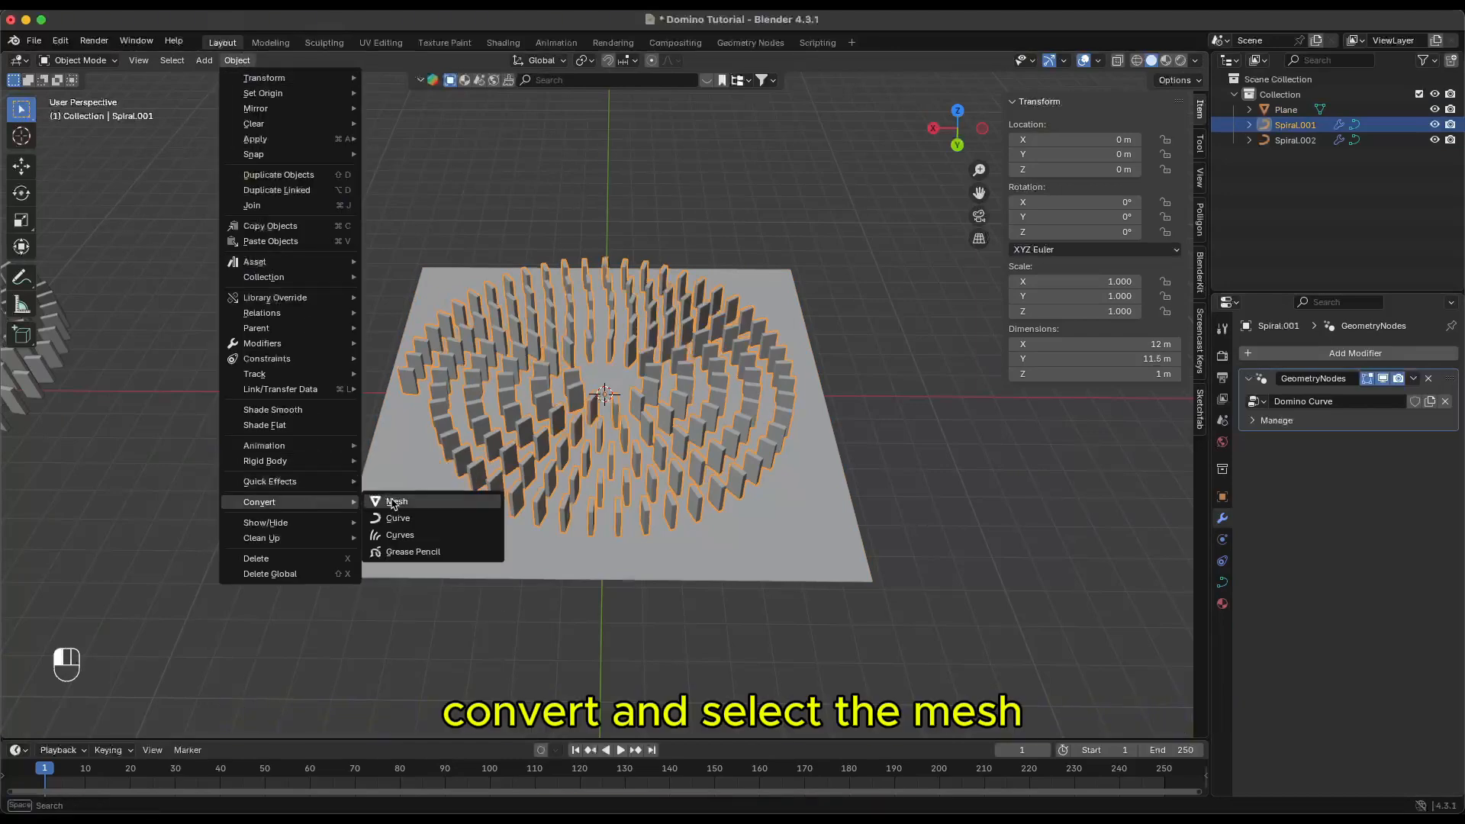
{"action": "left_click", "coordinate": [395, 503]}
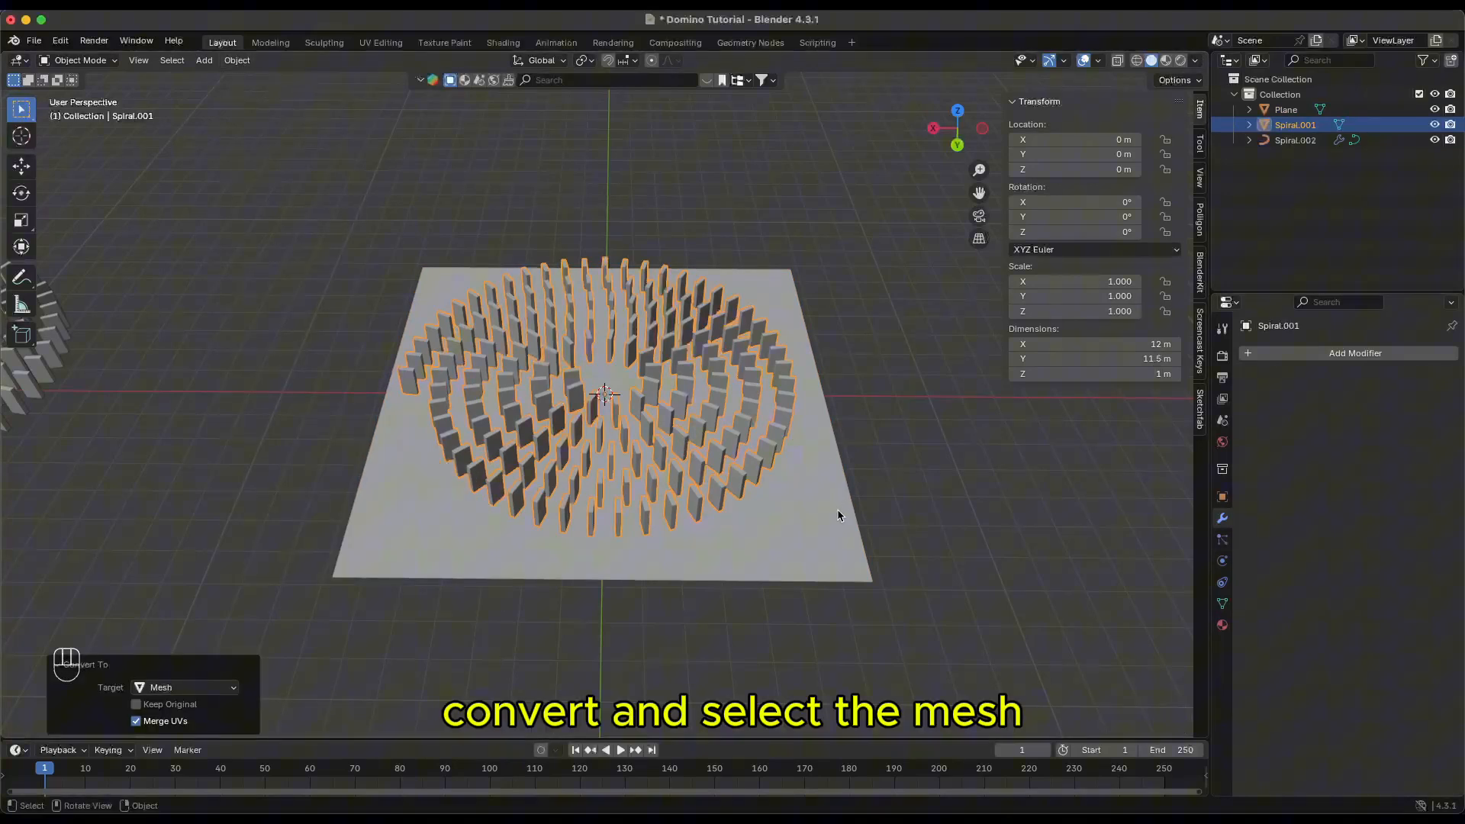
{"action": "left_click", "coordinate": [957, 519]}
{"action": "left_click", "coordinate": [695, 382]}
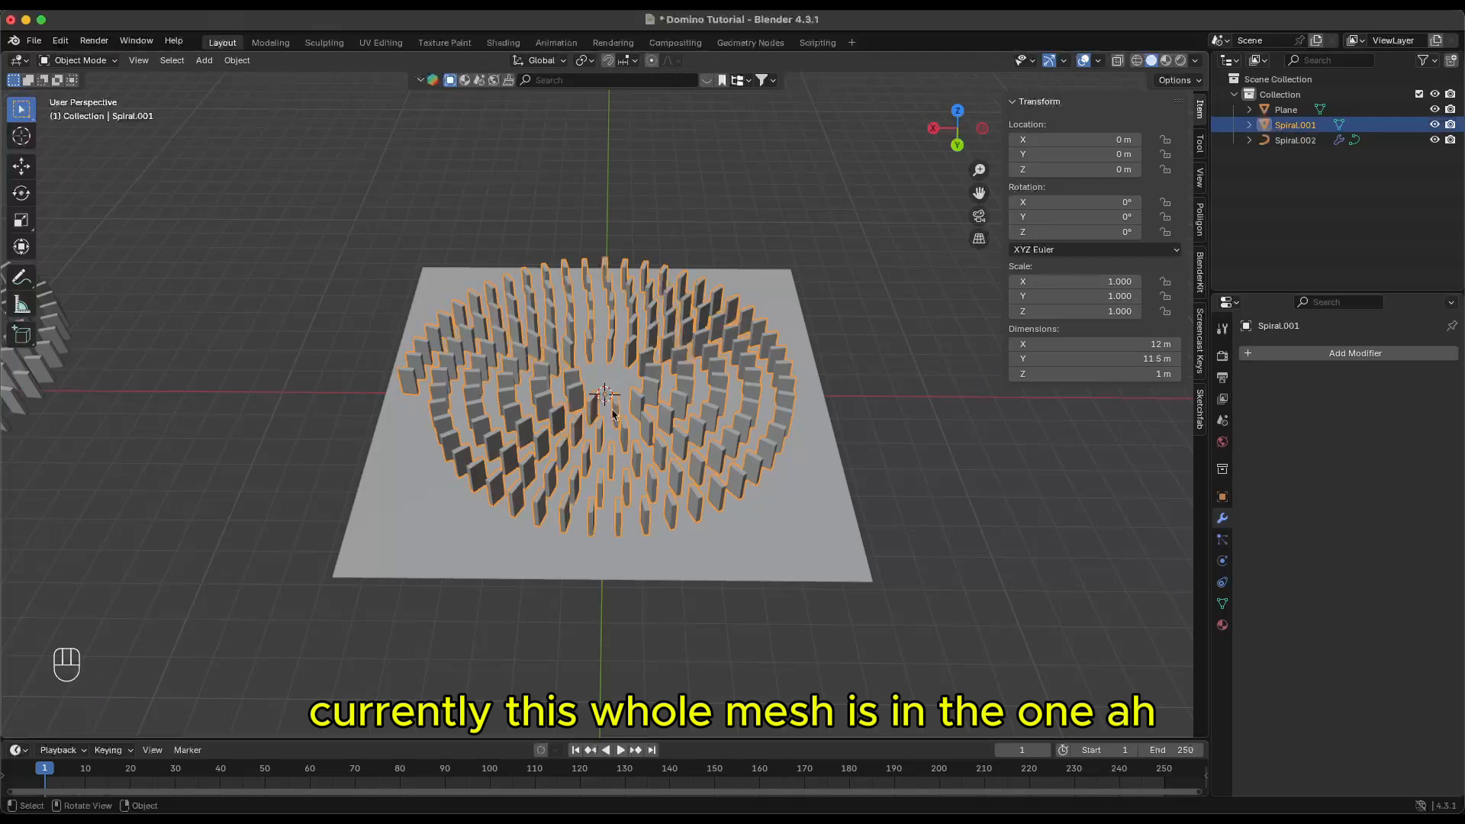
{"action": "left_click", "coordinate": [1249, 125]}
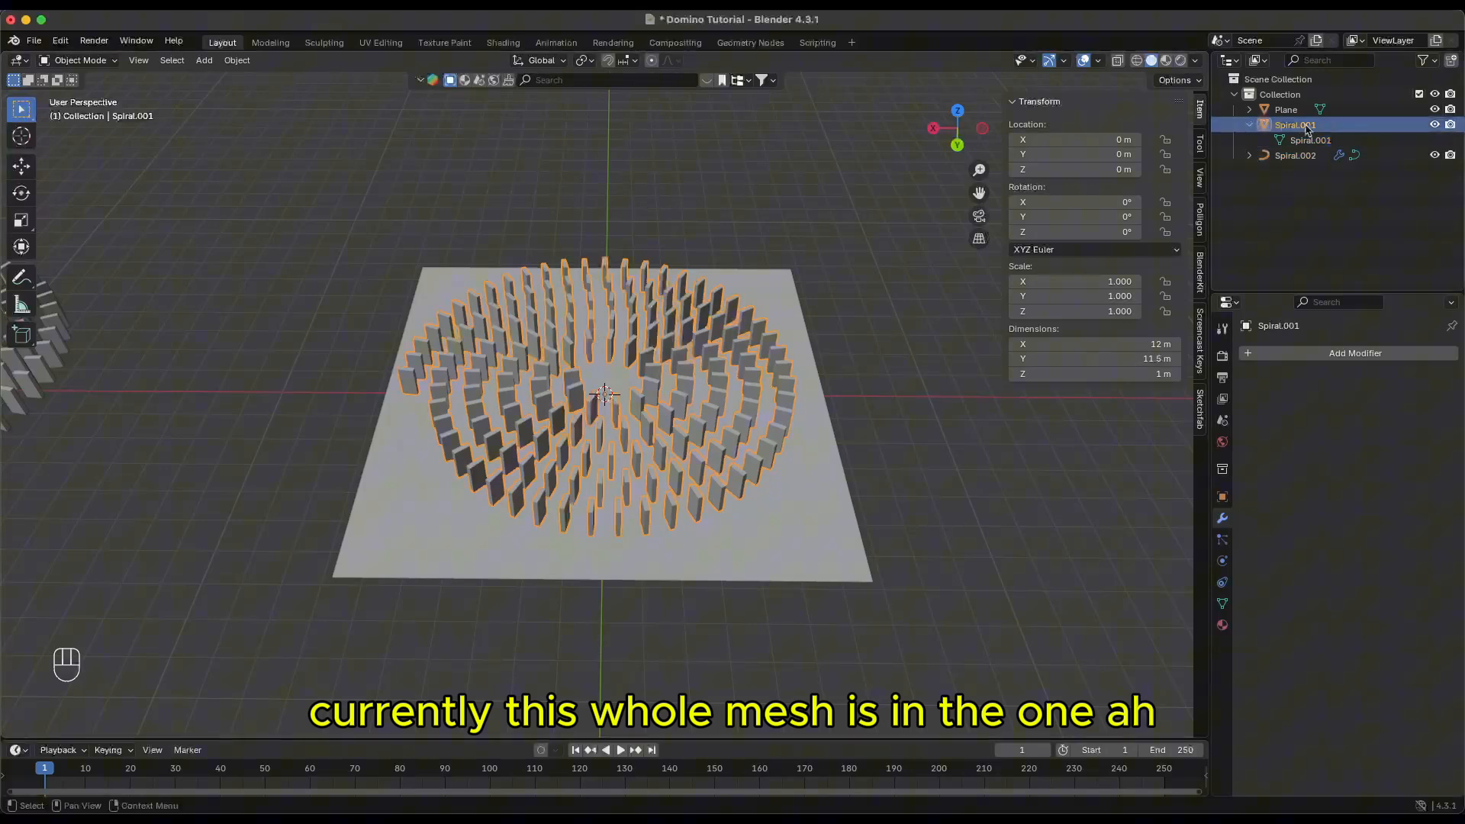
{"action": "left_click", "coordinate": [1249, 125]}
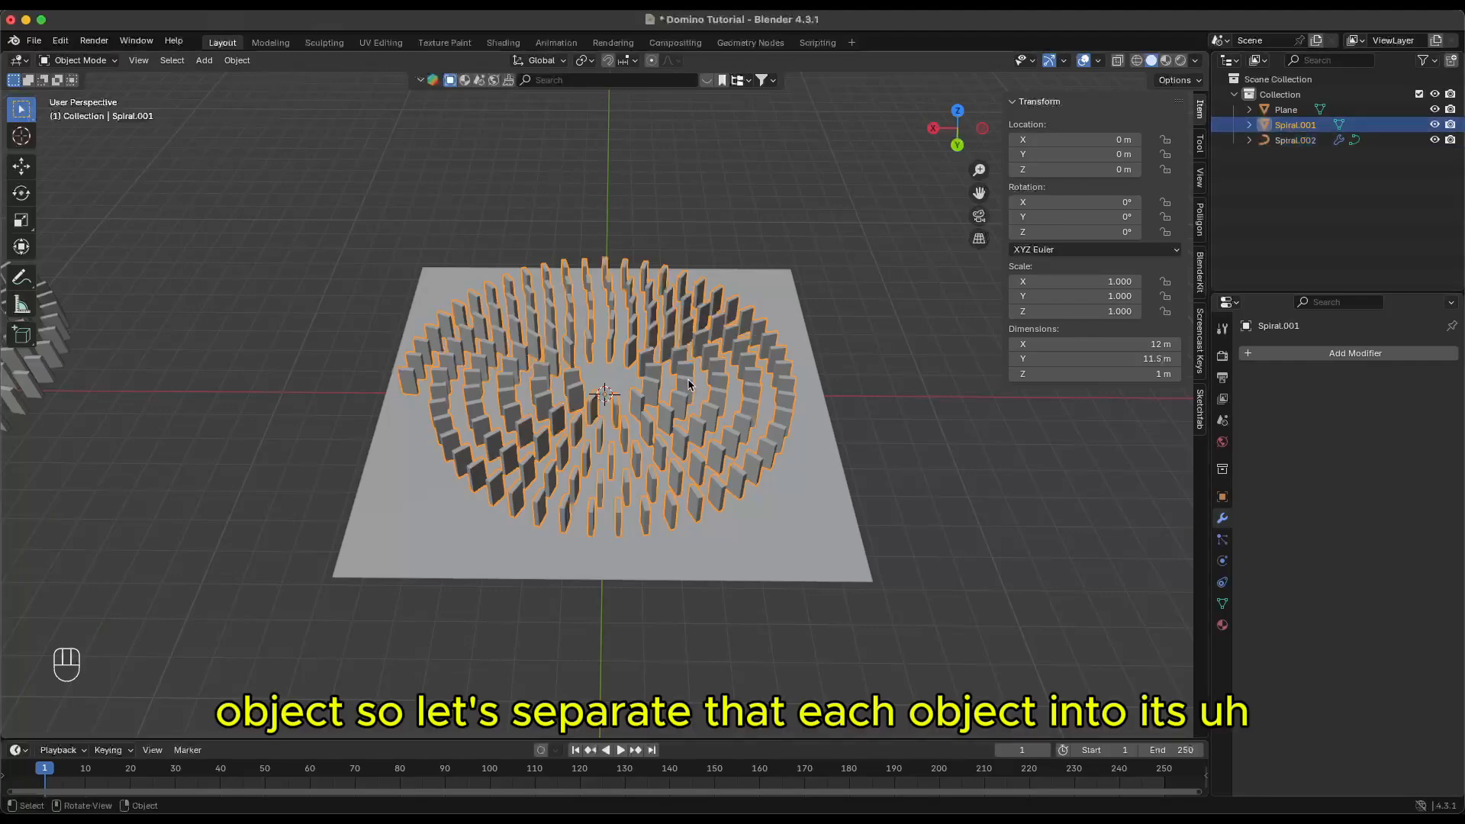
- Select the converted spiral's entire geometry in Edit Mode and separate it by loose parts
{"action": "key", "text": "Tab"}
{"action": "key", "text": "Tab"}
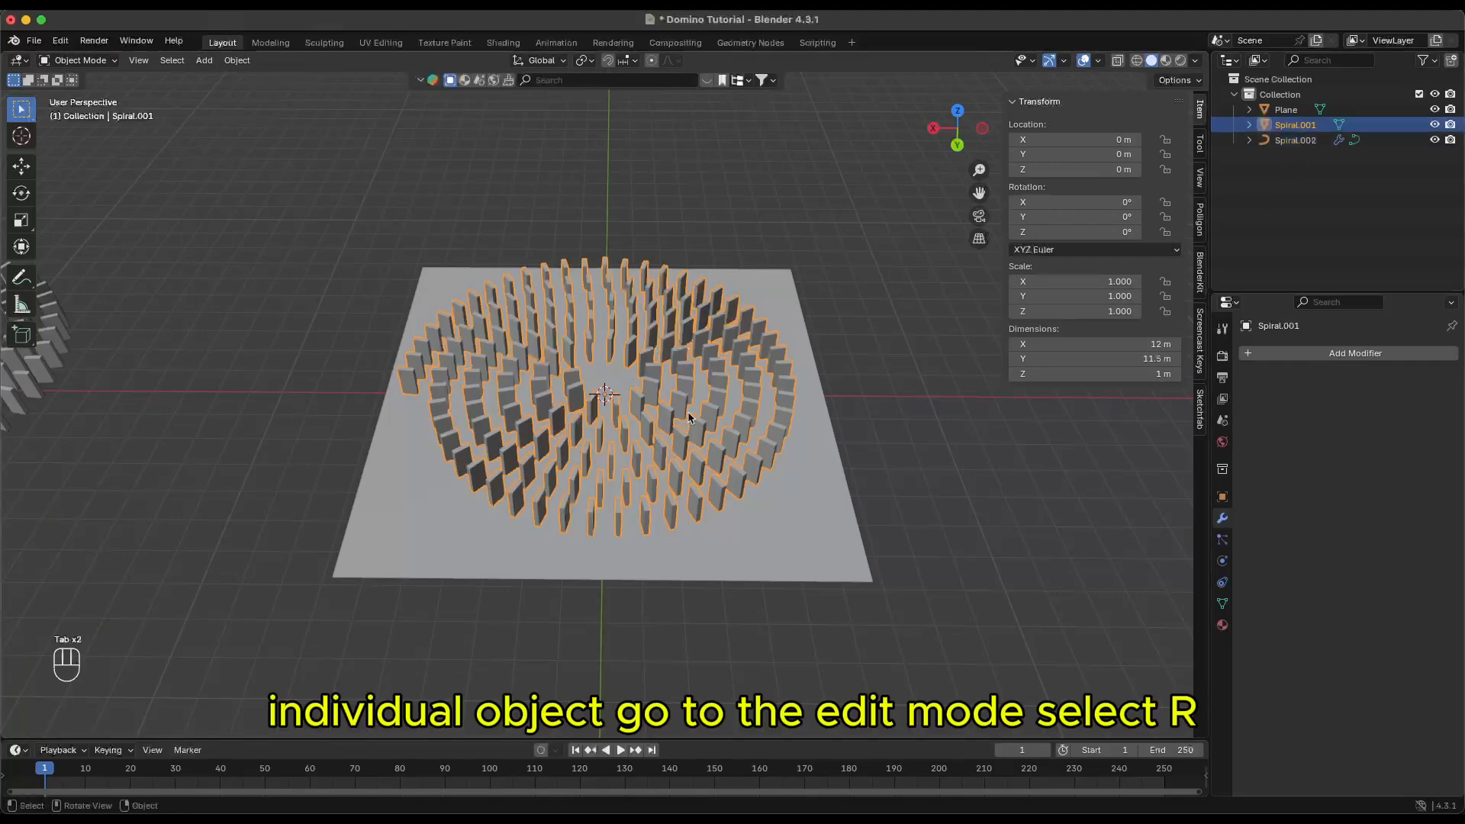
{"action": "key", "text": "Tab"}
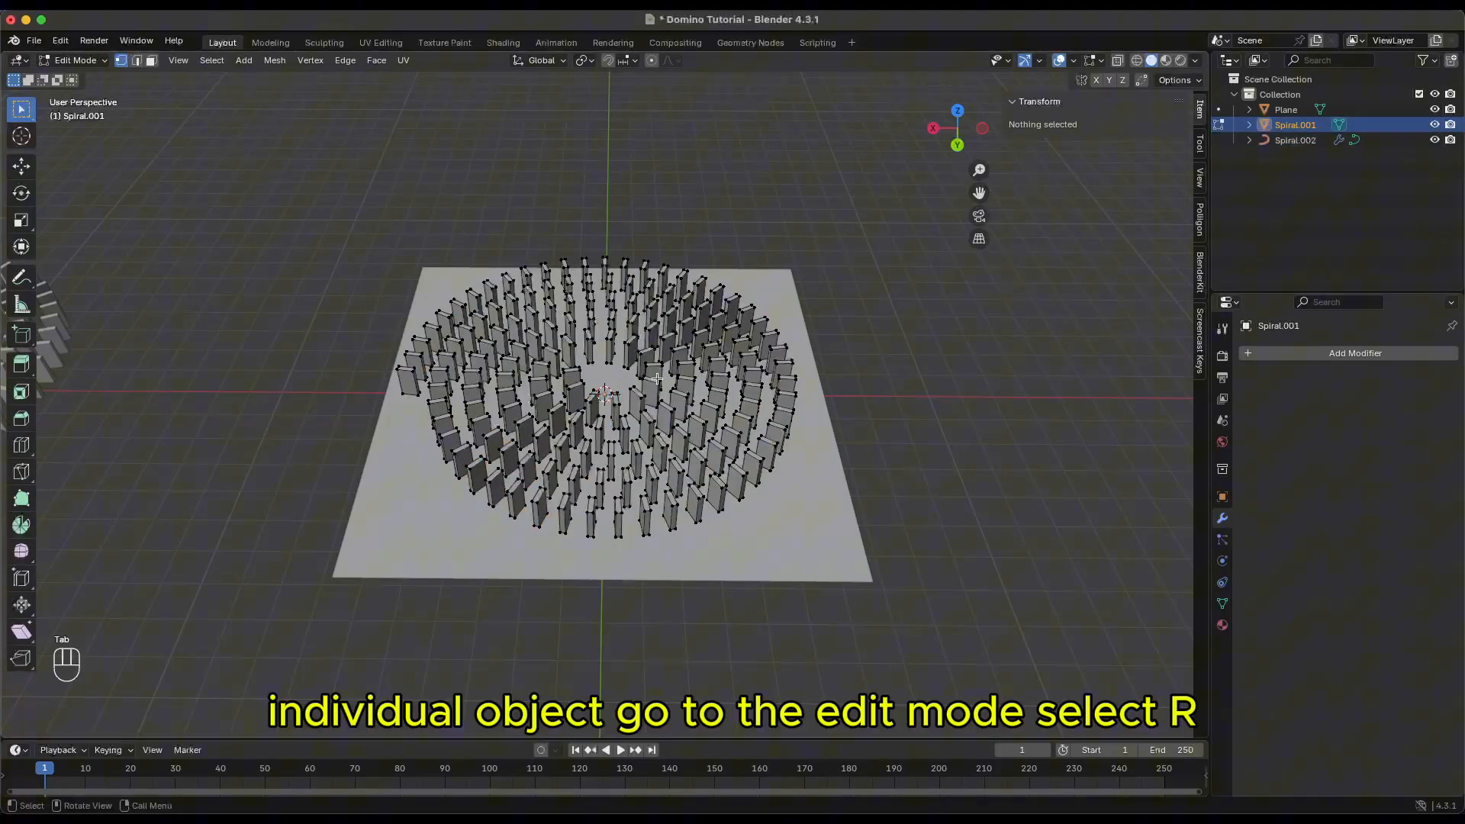
{"action": "key", "text": "a"}
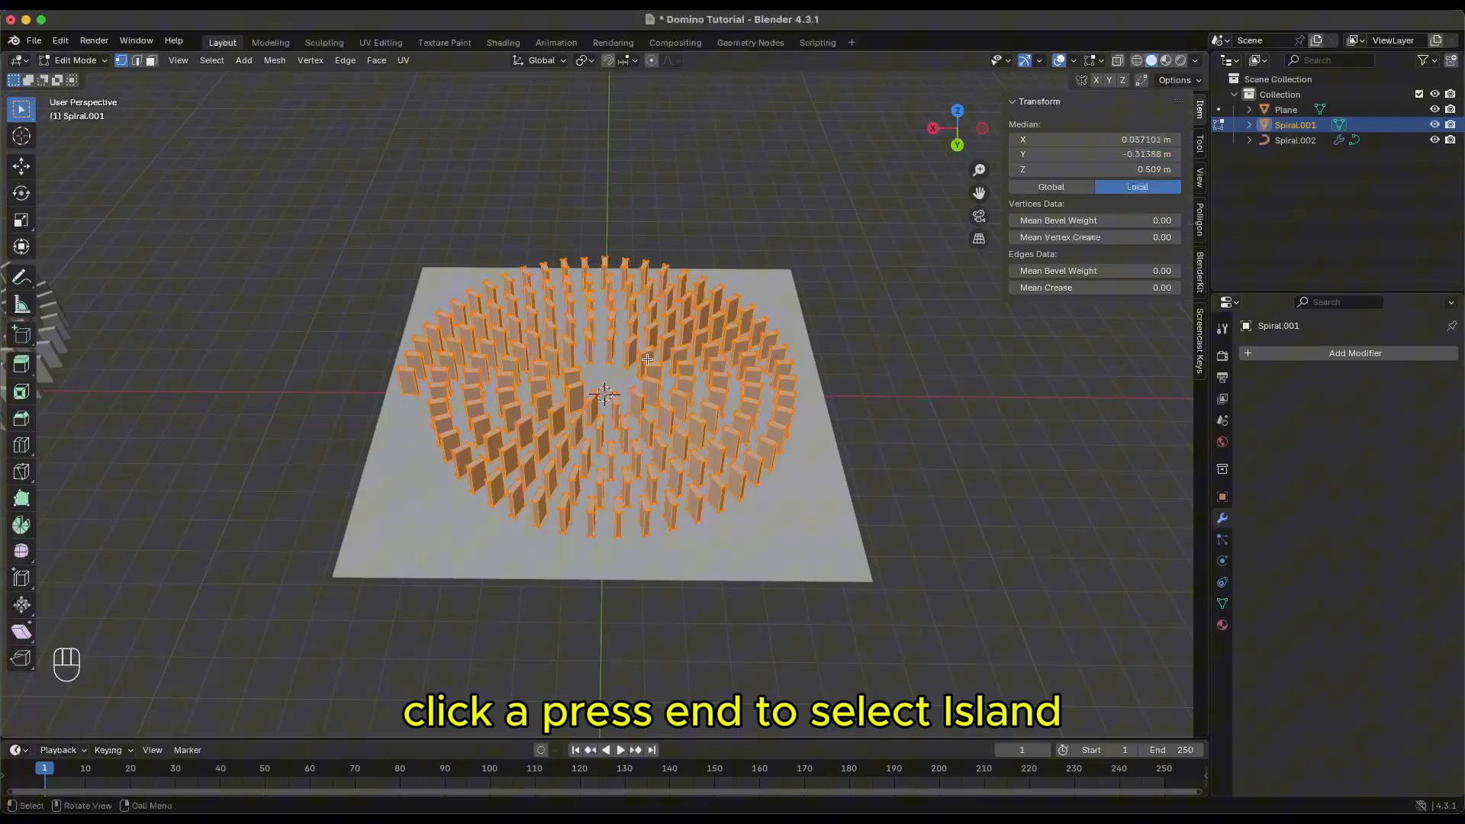
{"action": "key", "text": "p"}
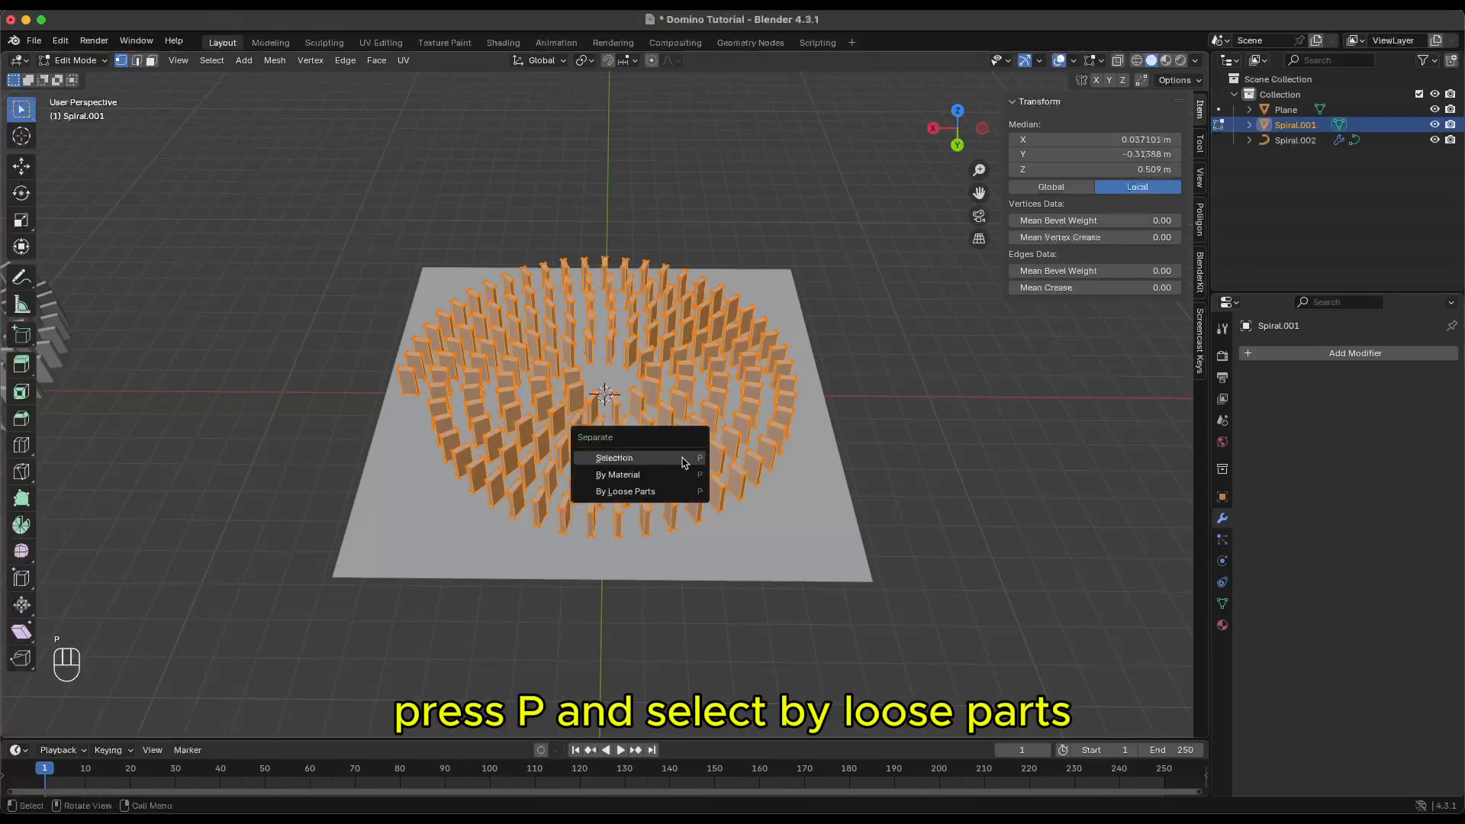
{"action": "left_click", "coordinate": [675, 493]}
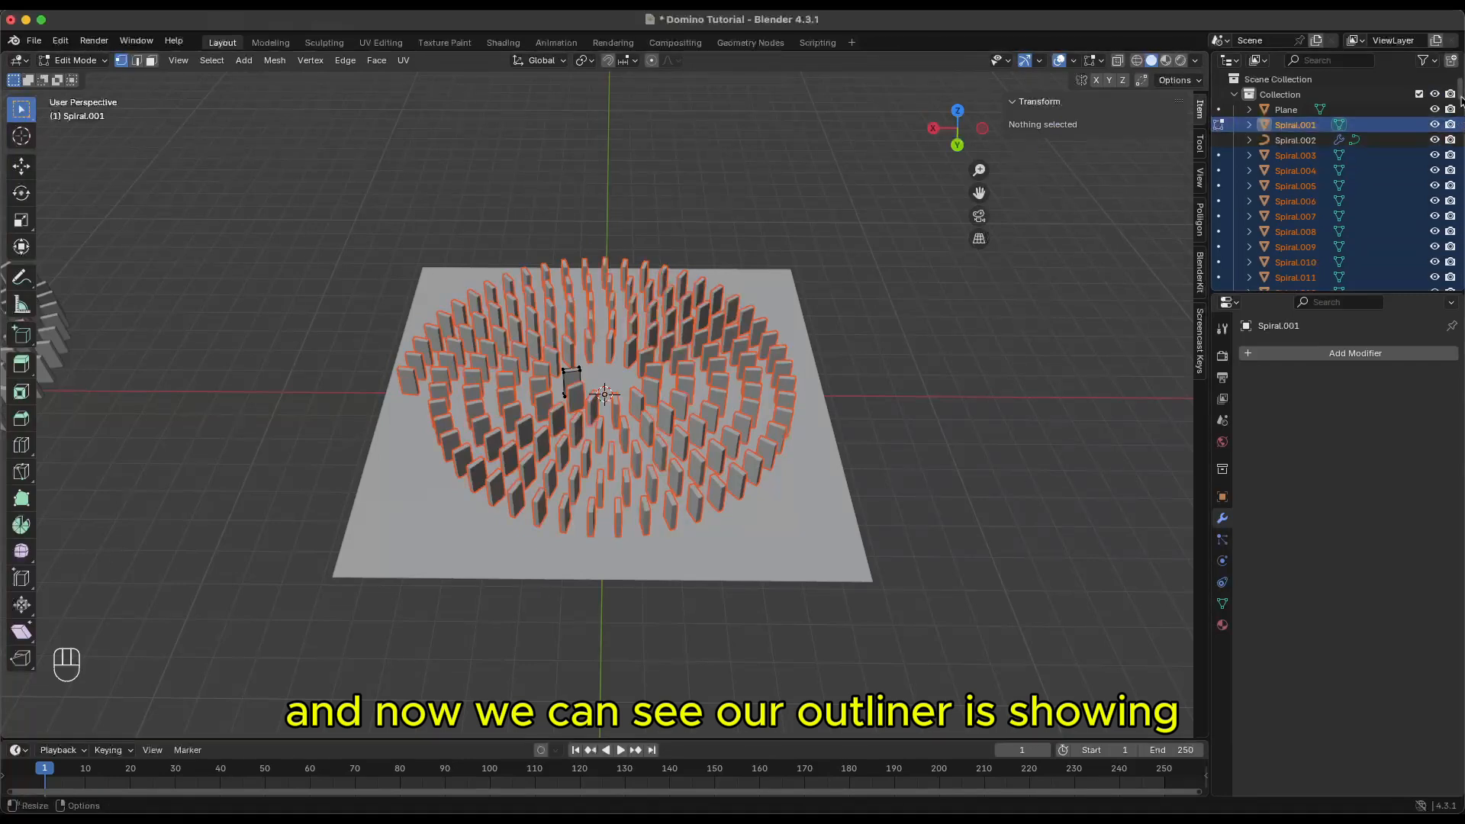
- Enlarge the Outliner and look through the list of separated domino objects
{"action": "scroll", "coordinate": [1359, 229], "scroll_direction": "down", "scroll_amount": 10}
{"action": "left_click_drag", "start_coordinate": [1358, 293], "coordinate": [1358, 488]}
{"action": "scroll", "coordinate": [1459, 129], "scroll_direction": "down", "scroll_amount": 1}
{"action": "scroll", "coordinate": [1460, 129], "scroll_direction": "up", "scroll_amount": 5}
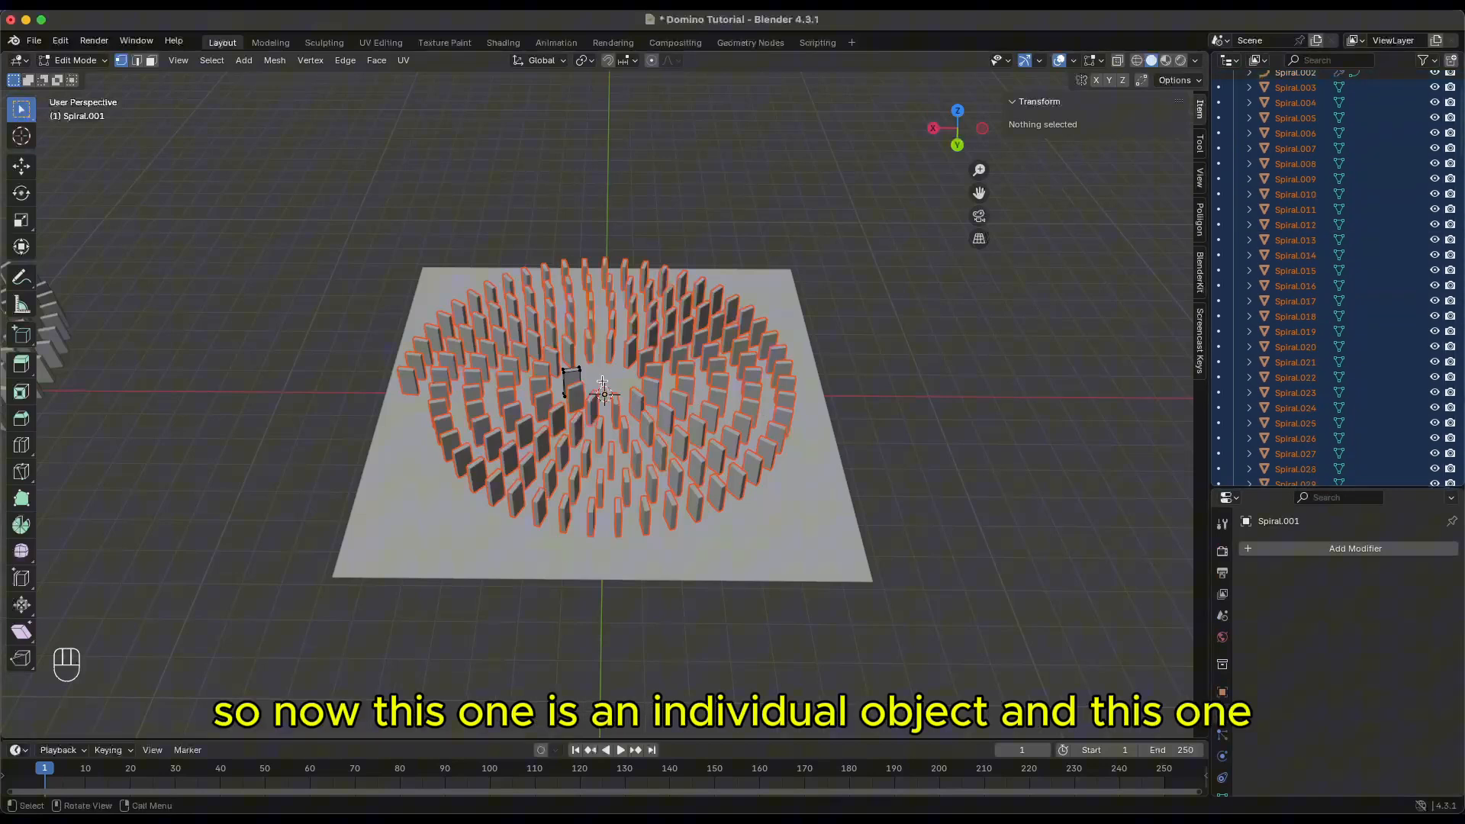
- Return to Object Mode and select several dominoes one by one to check that each is its own object
{"action": "key", "text": "Tab"}
{"action": "left_click", "coordinate": [575, 391]}
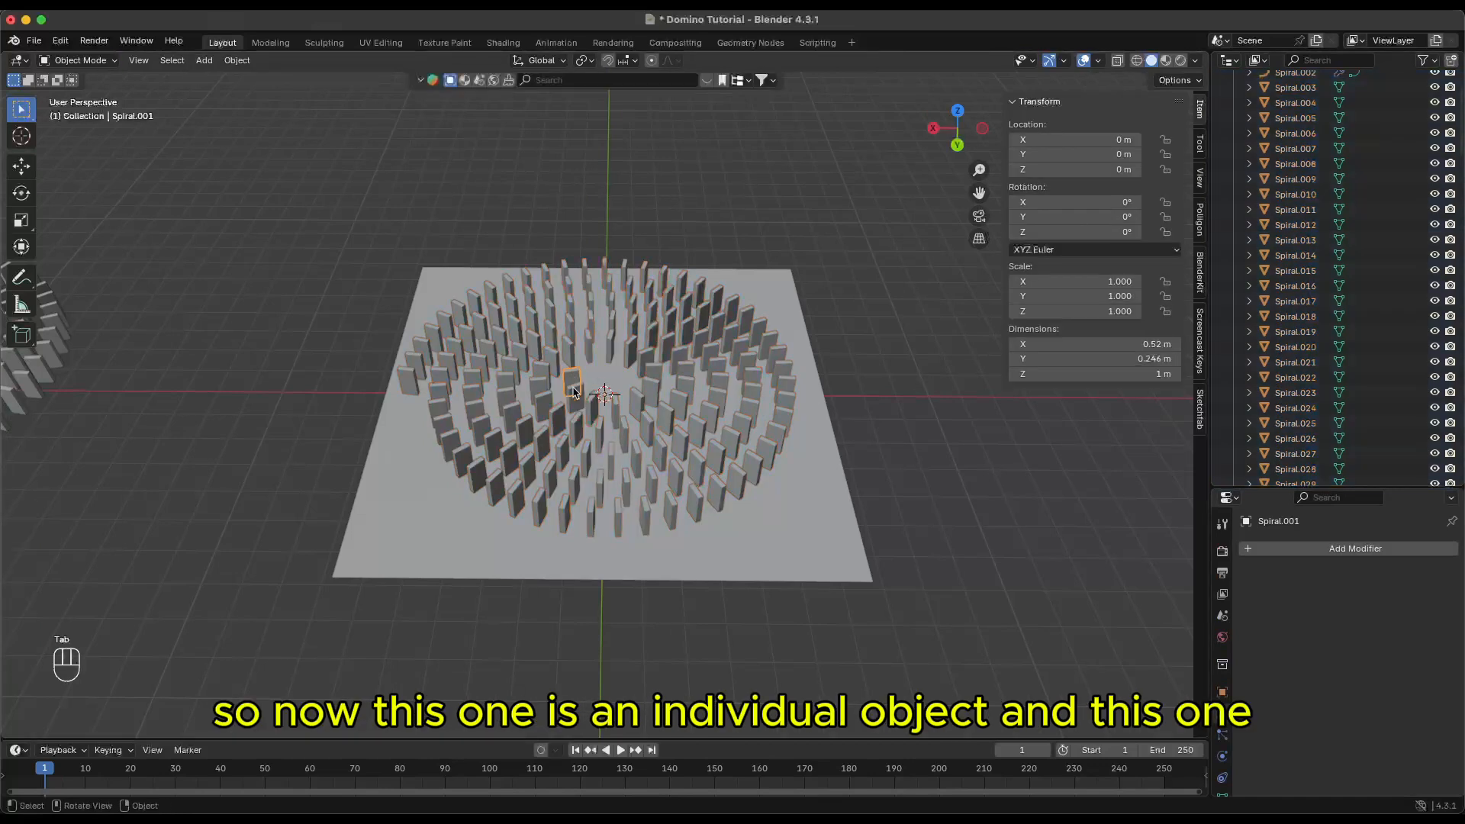
{"action": "left_click", "coordinate": [578, 397]}
{"action": "left_click", "coordinate": [594, 408]}
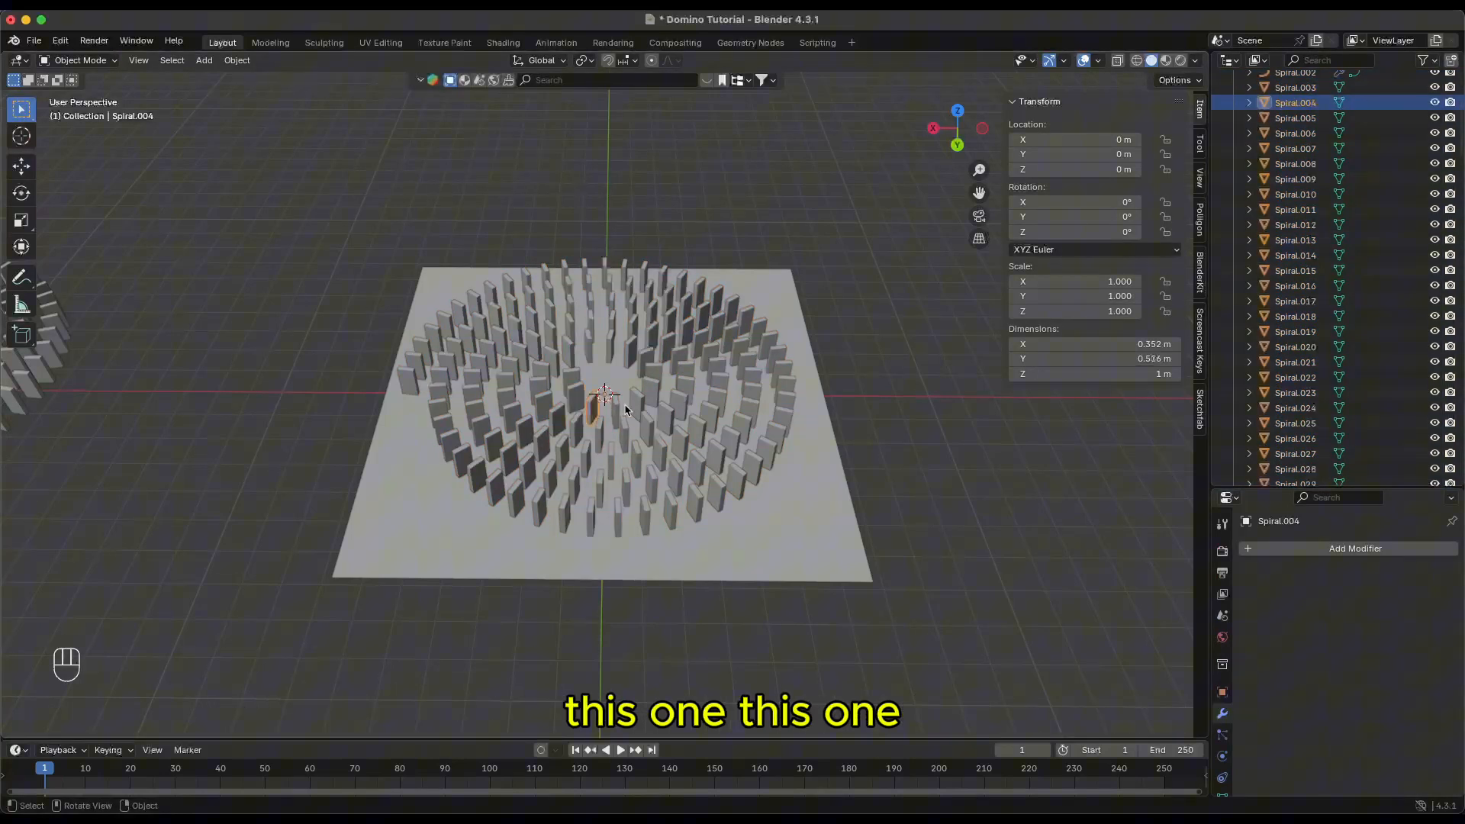
{"action": "left_click", "coordinate": [653, 397]}
{"action": "left_click", "coordinate": [766, 281]}
{"action": "left_click", "coordinate": [735, 352]}
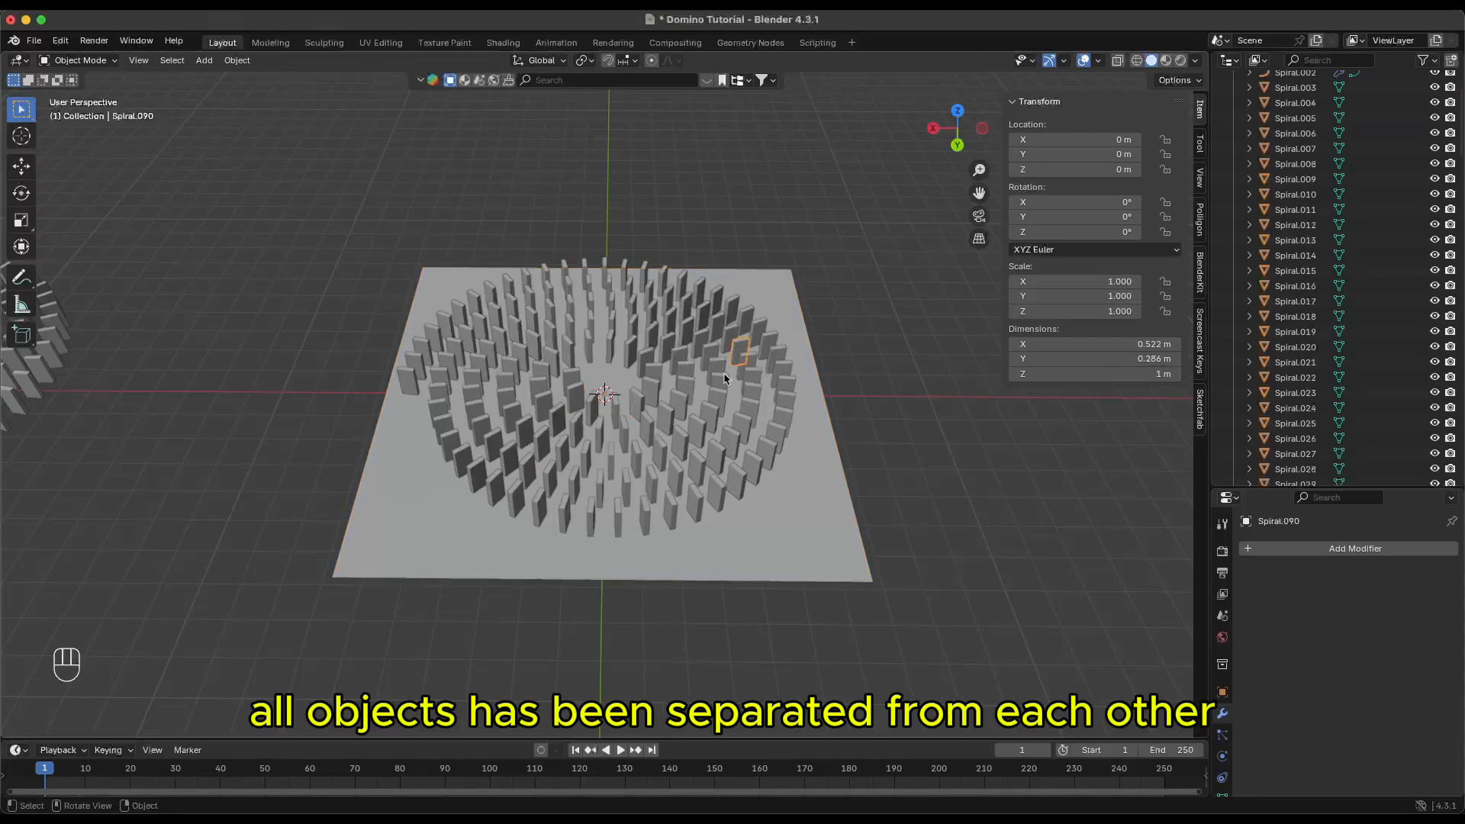
{"action": "middle_click_drag", "start_coordinate": [626, 335], "coordinate": [623, 378]}
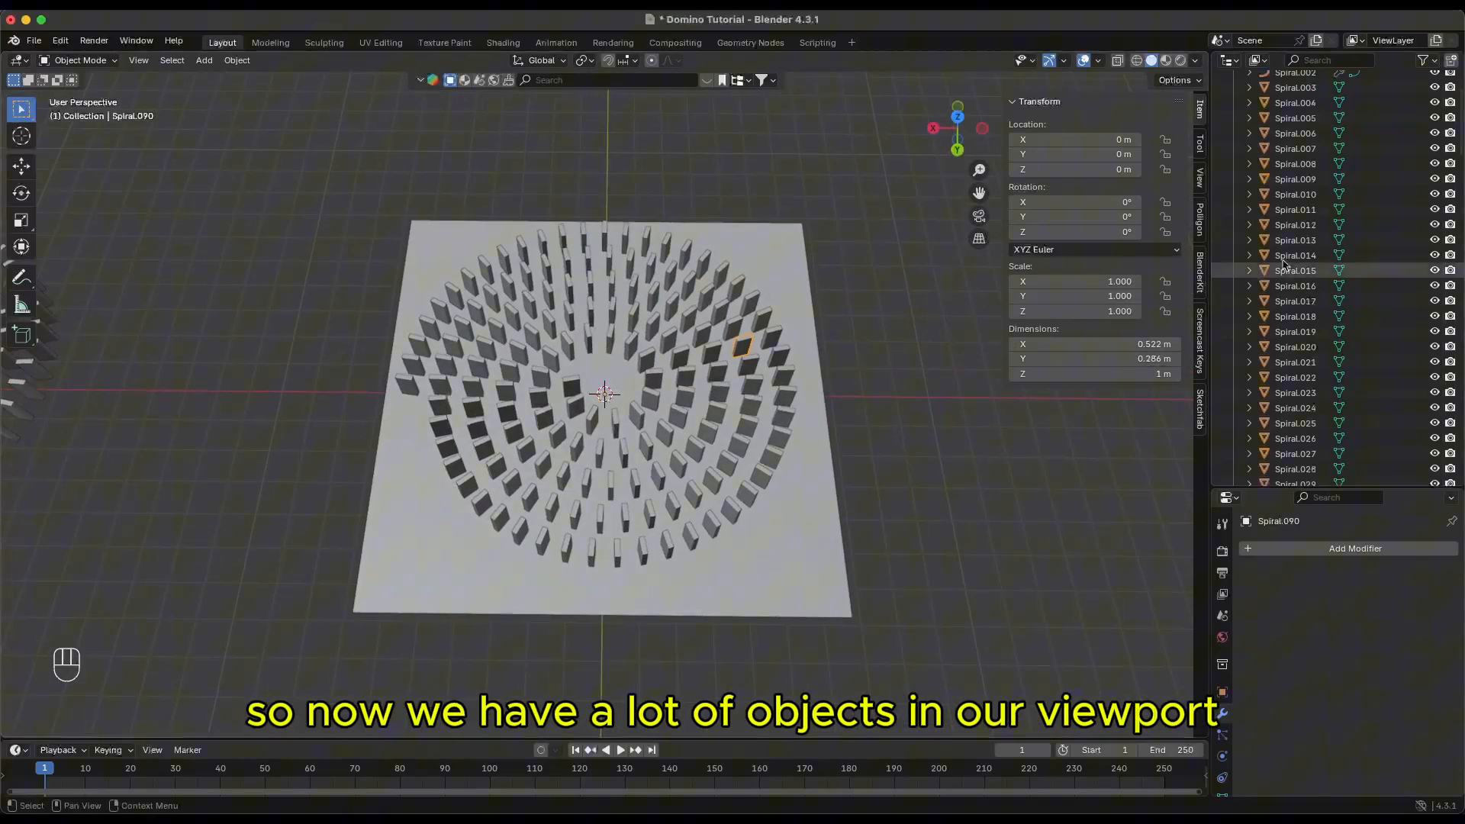
{"action": "scroll", "coordinate": [1388, 163], "scroll_direction": "up", "scroll_amount": 3}
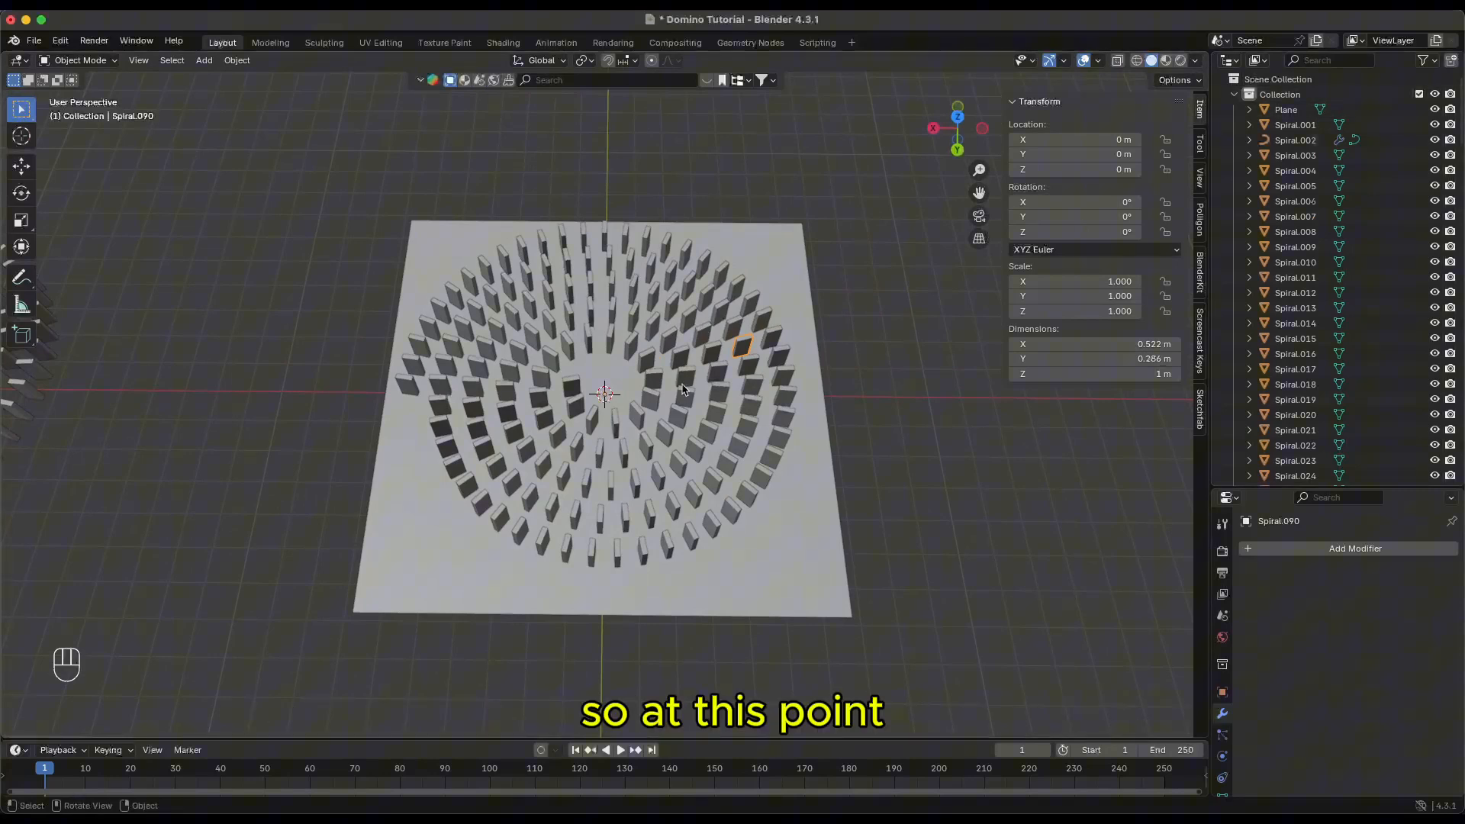
- Examine the origin points of the plane and of individual dominoes by selecting them in turn
{"action": "middle_click_drag", "start_coordinate": [682, 389], "coordinate": [614, 406]}
{"action": "left_click", "coordinate": [605, 396]}
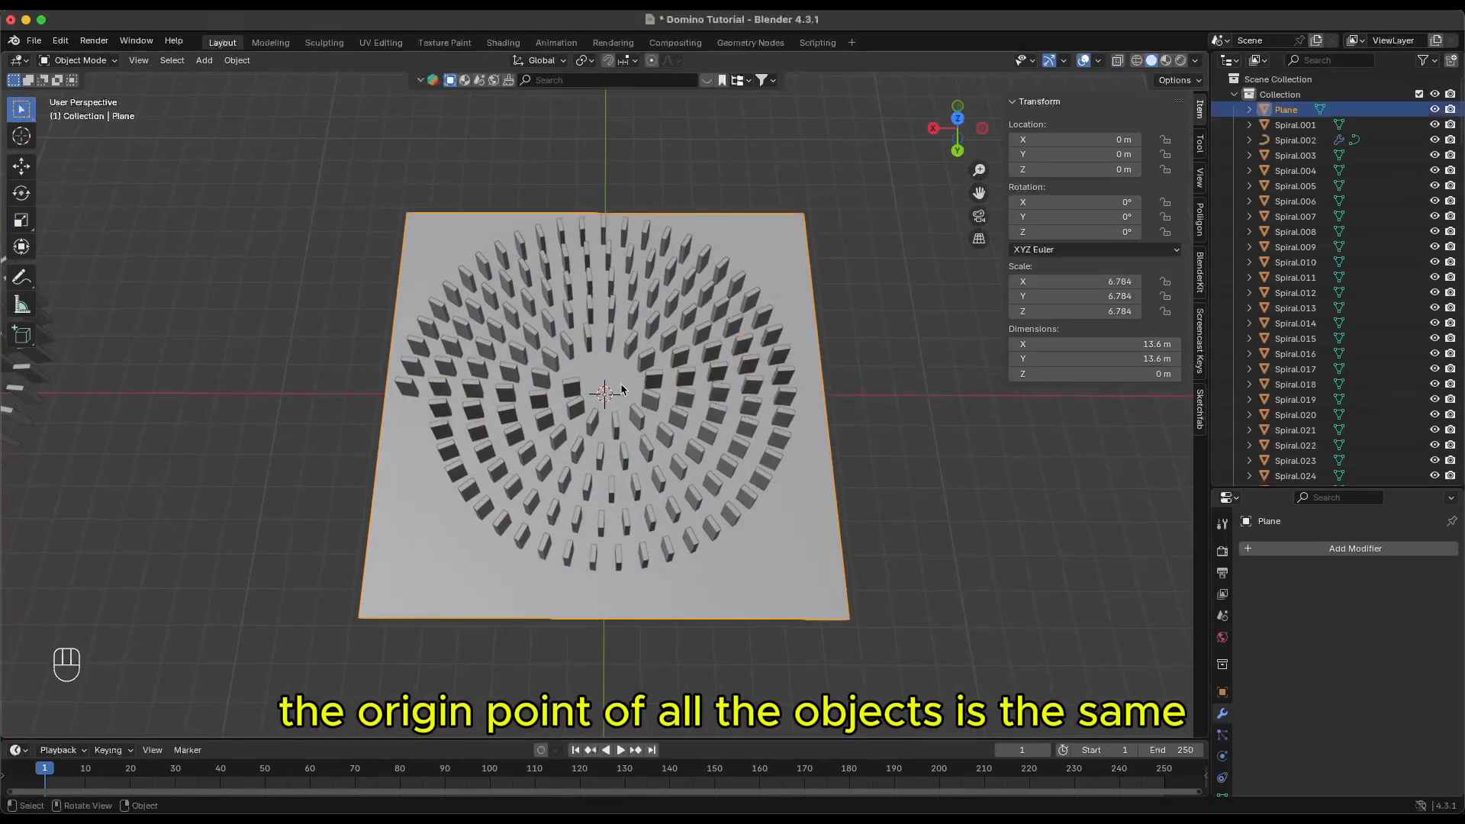
{"action": "left_click", "coordinate": [648, 380]}
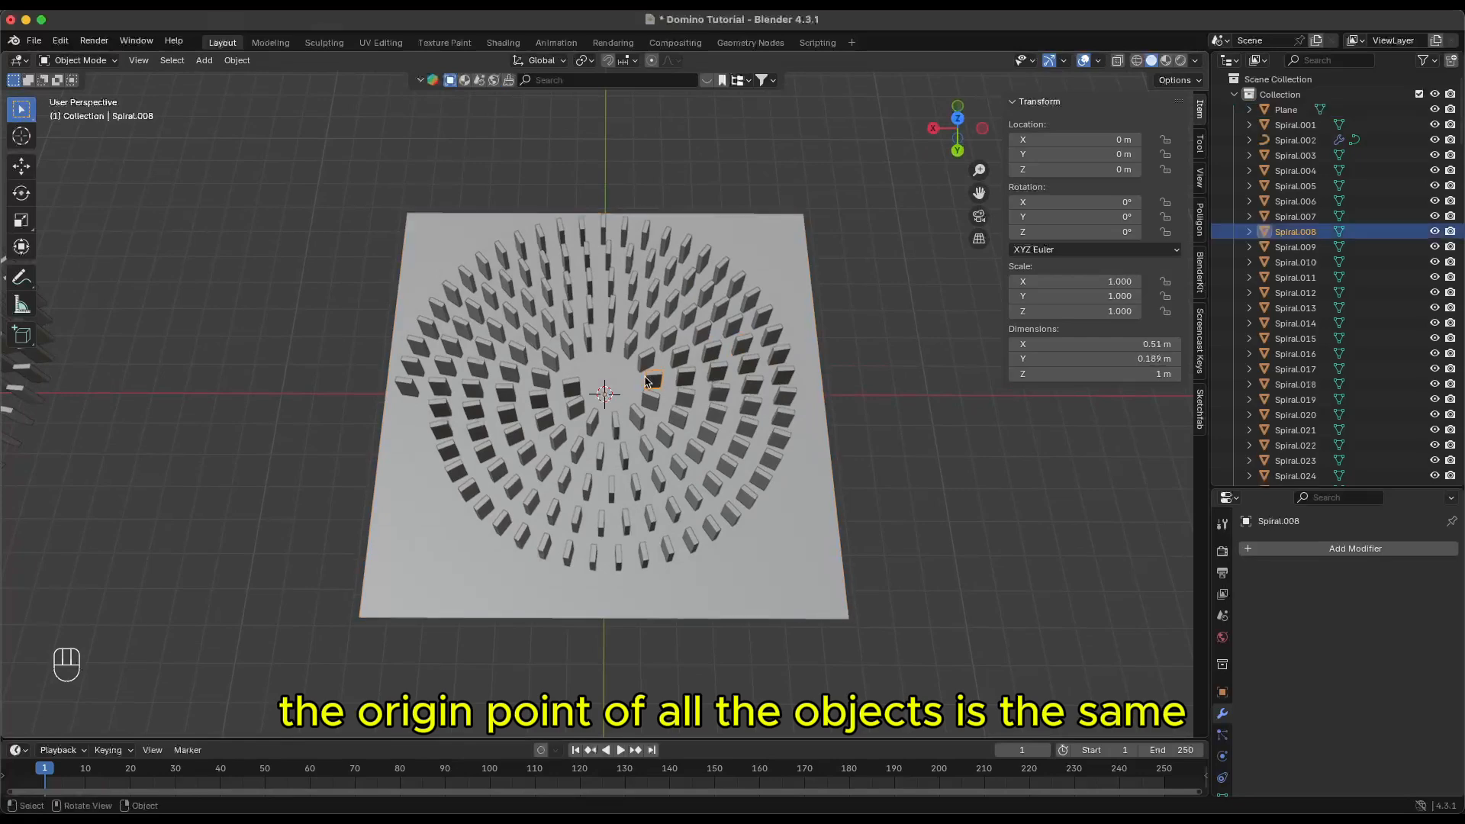
{"action": "left_click", "coordinate": [654, 295]}
- Select all the separated dominoes on the plane, leaving out the plane itself and the backup spiral
{"action": "key", "text": "a"}
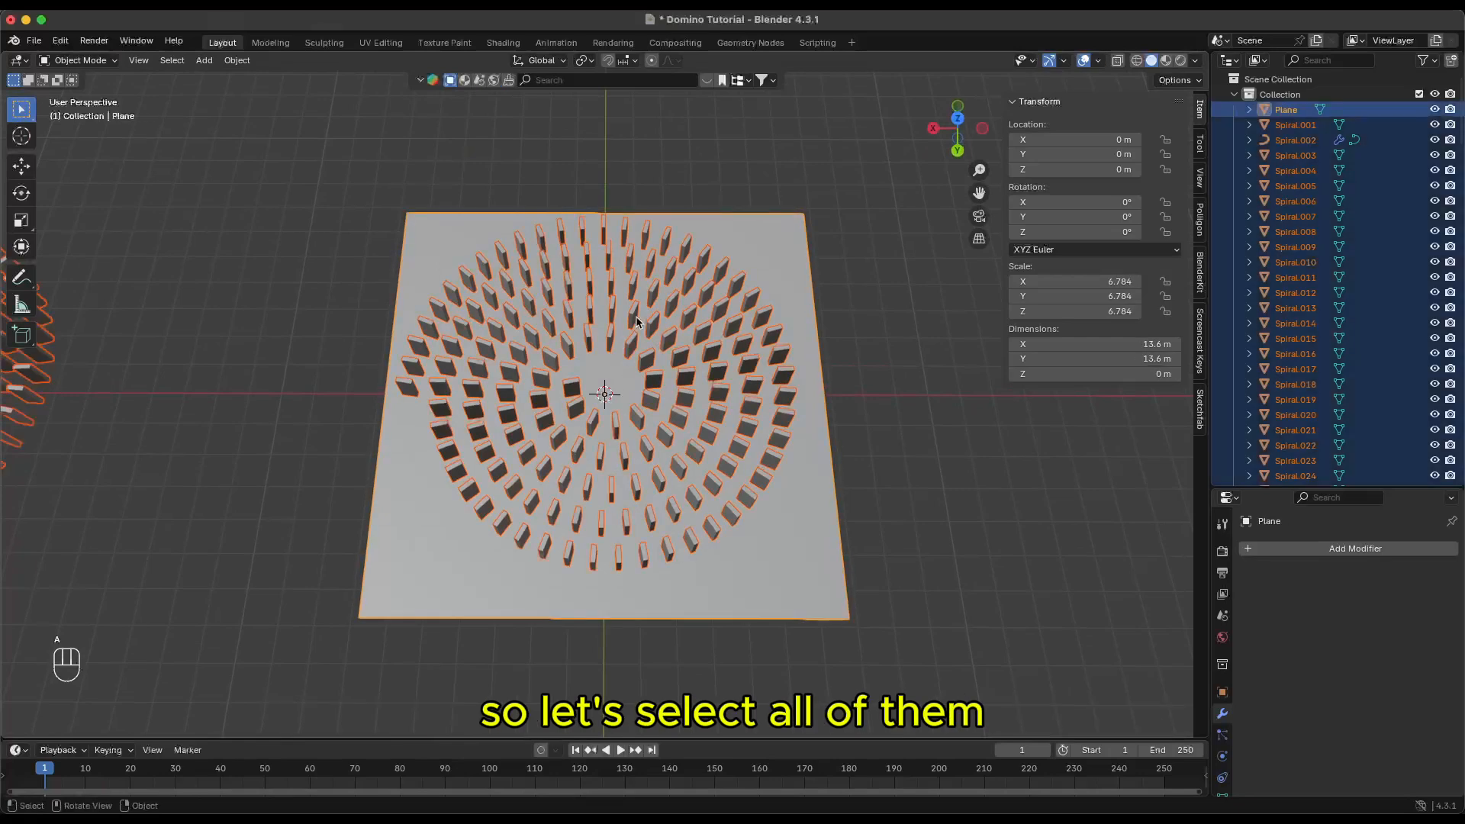
{"action": "middle_click_drag", "start_coordinate": [657, 458], "coordinate": [668, 512]}
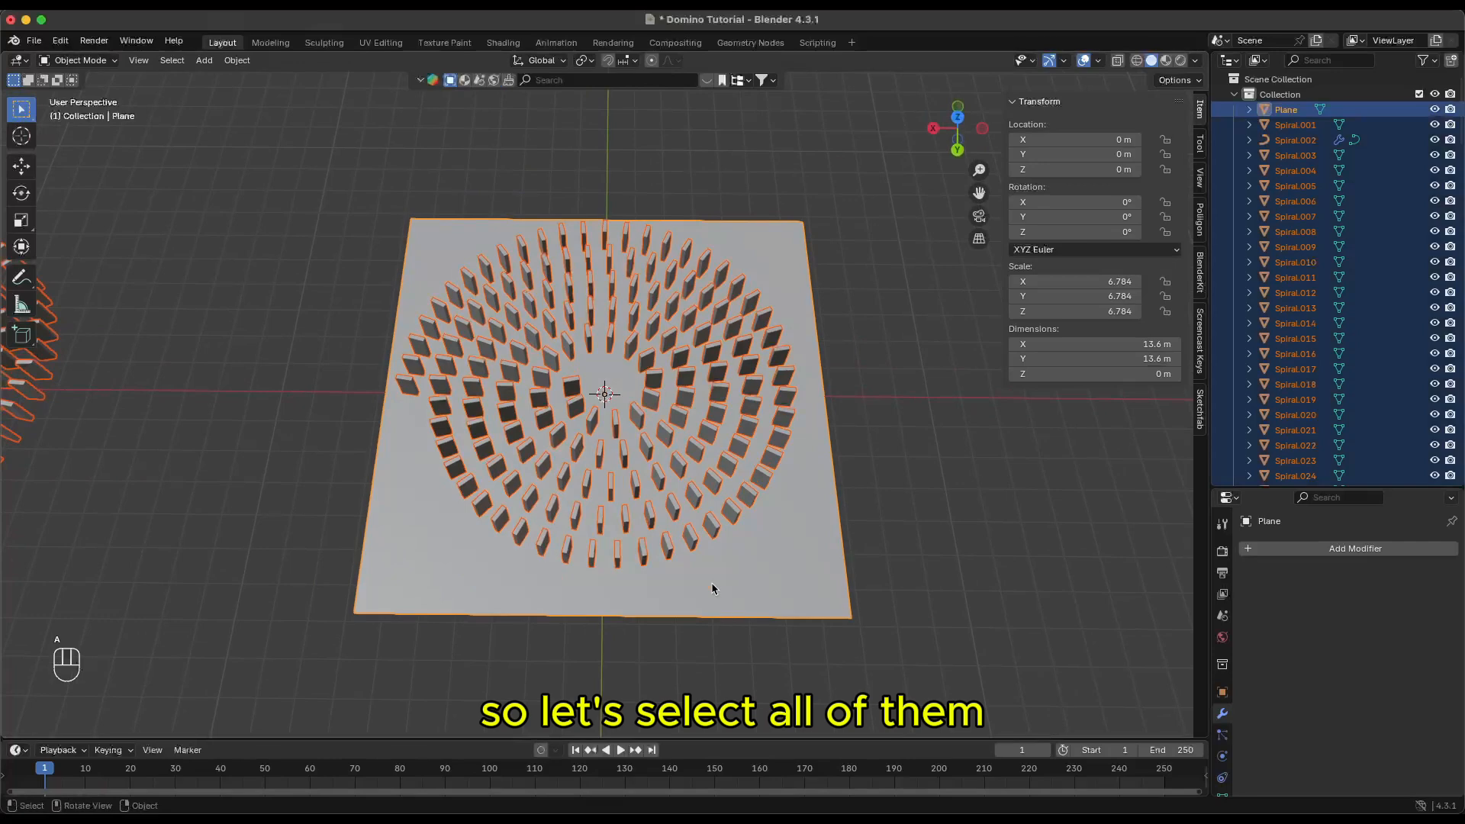
{"action": "left_click", "coordinate": [509, 284]}
{"action": "left_click_drag", "start_coordinate": [359, 211], "coordinate": [847, 614], "text": "shift"}
{"action": "left_click", "coordinate": [809, 566], "text": "shift"}
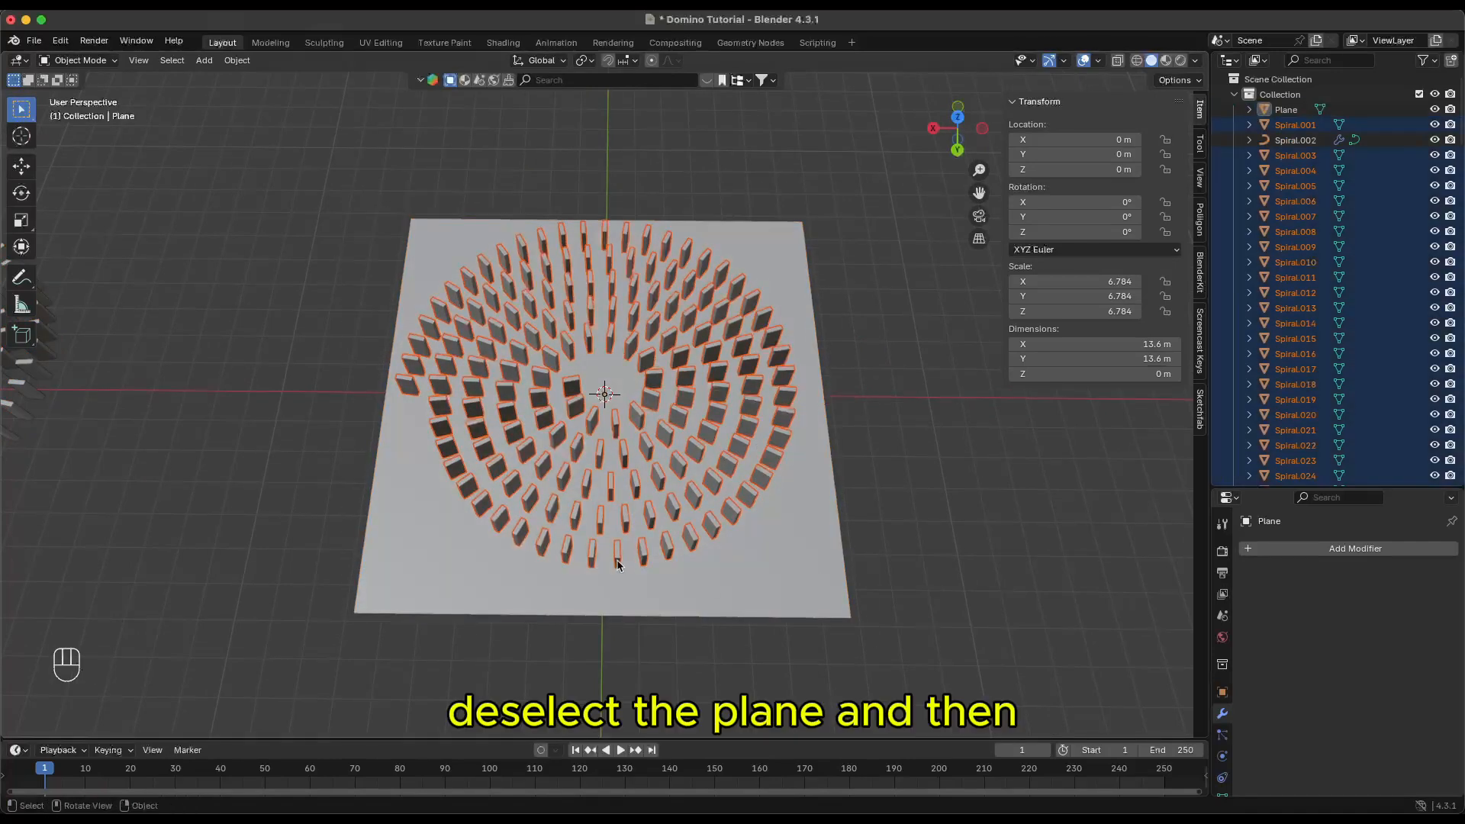
{"action": "mouse_move", "coordinate": [616, 527]}
{"action": "middle_mouse_down"}
{"action": "mouse_move", "coordinate": [615, 482]}
{"action": "mouse_move", "coordinate": [618, 513]}
{"action": "middle_mouse_up"}
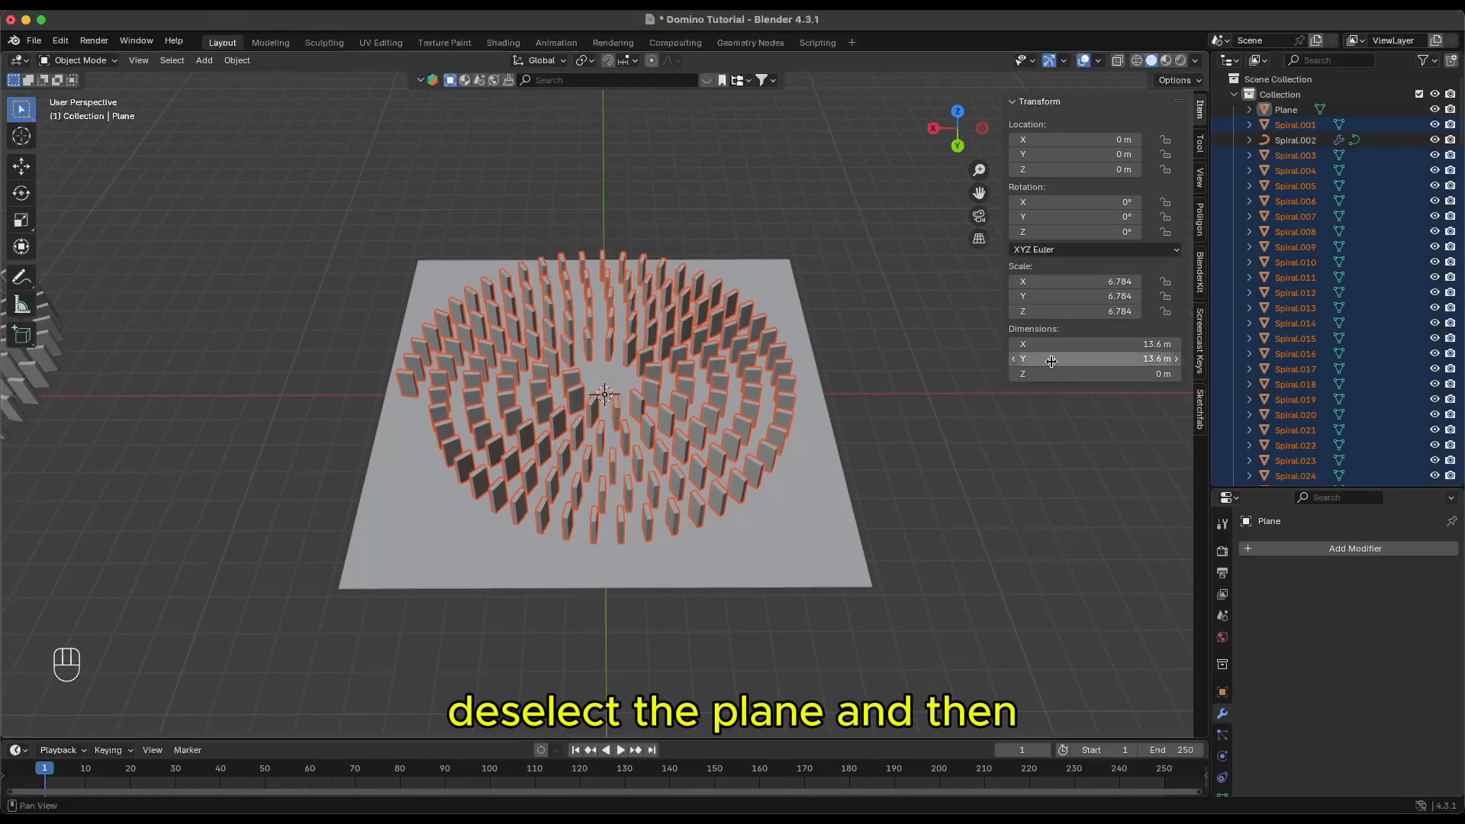
- Show the selectability toggles in the Outliner and make the plane unselectable
{"action": "left_click", "coordinate": [1427, 61]}
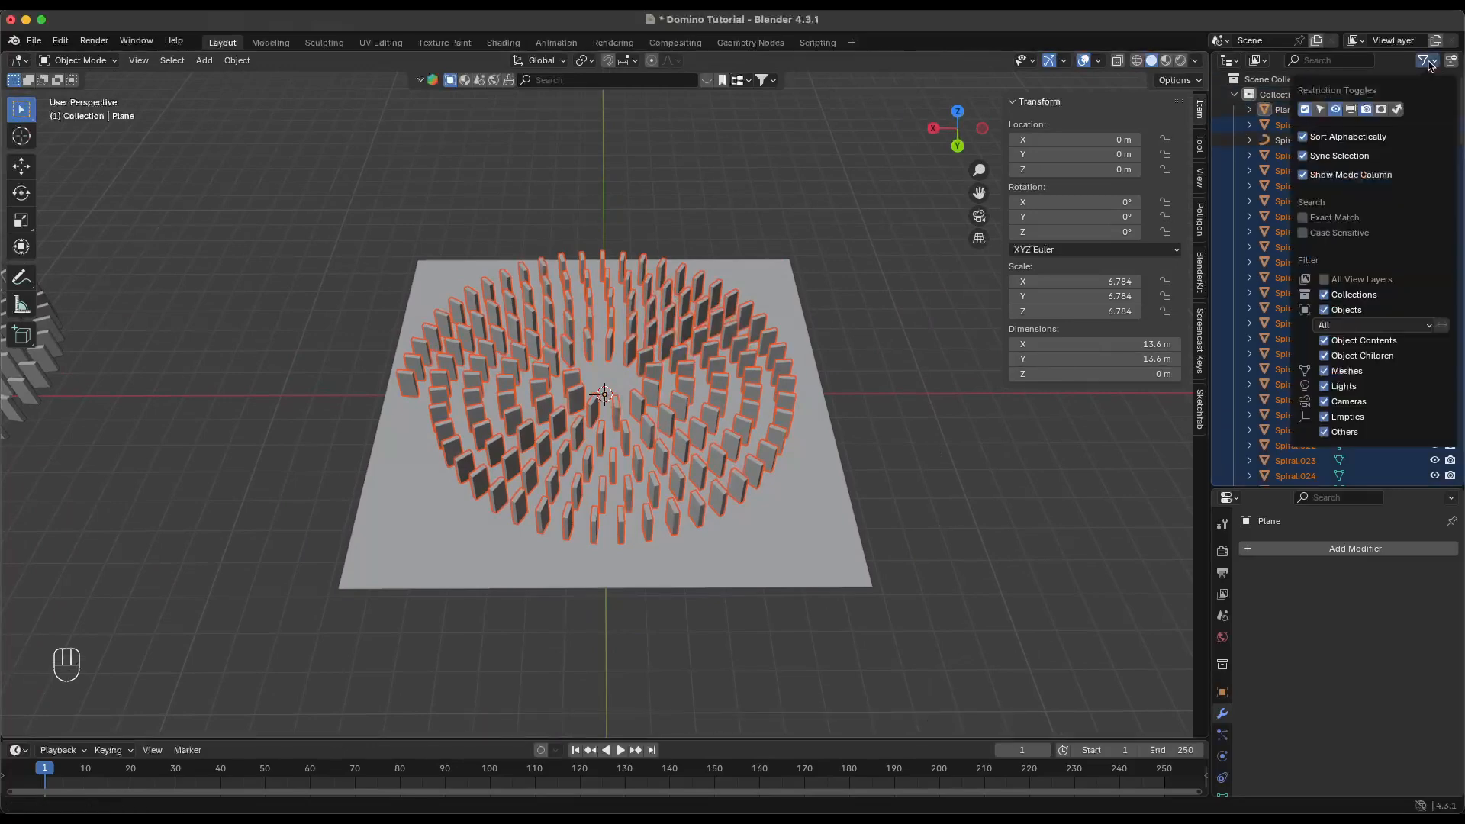
{"action": "left_click", "coordinate": [1320, 110]}
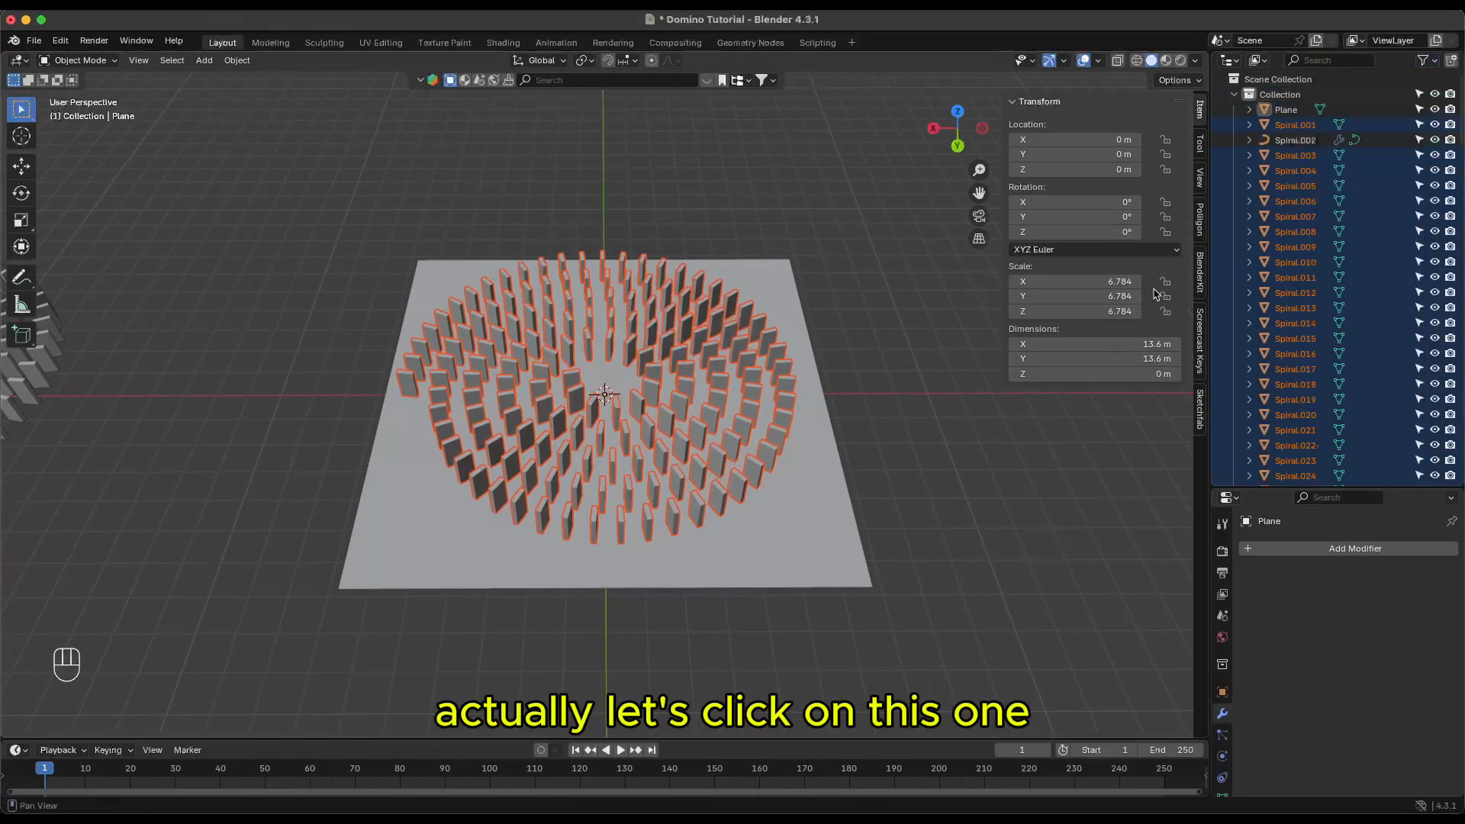
{"action": "left_click", "coordinate": [1419, 110]}
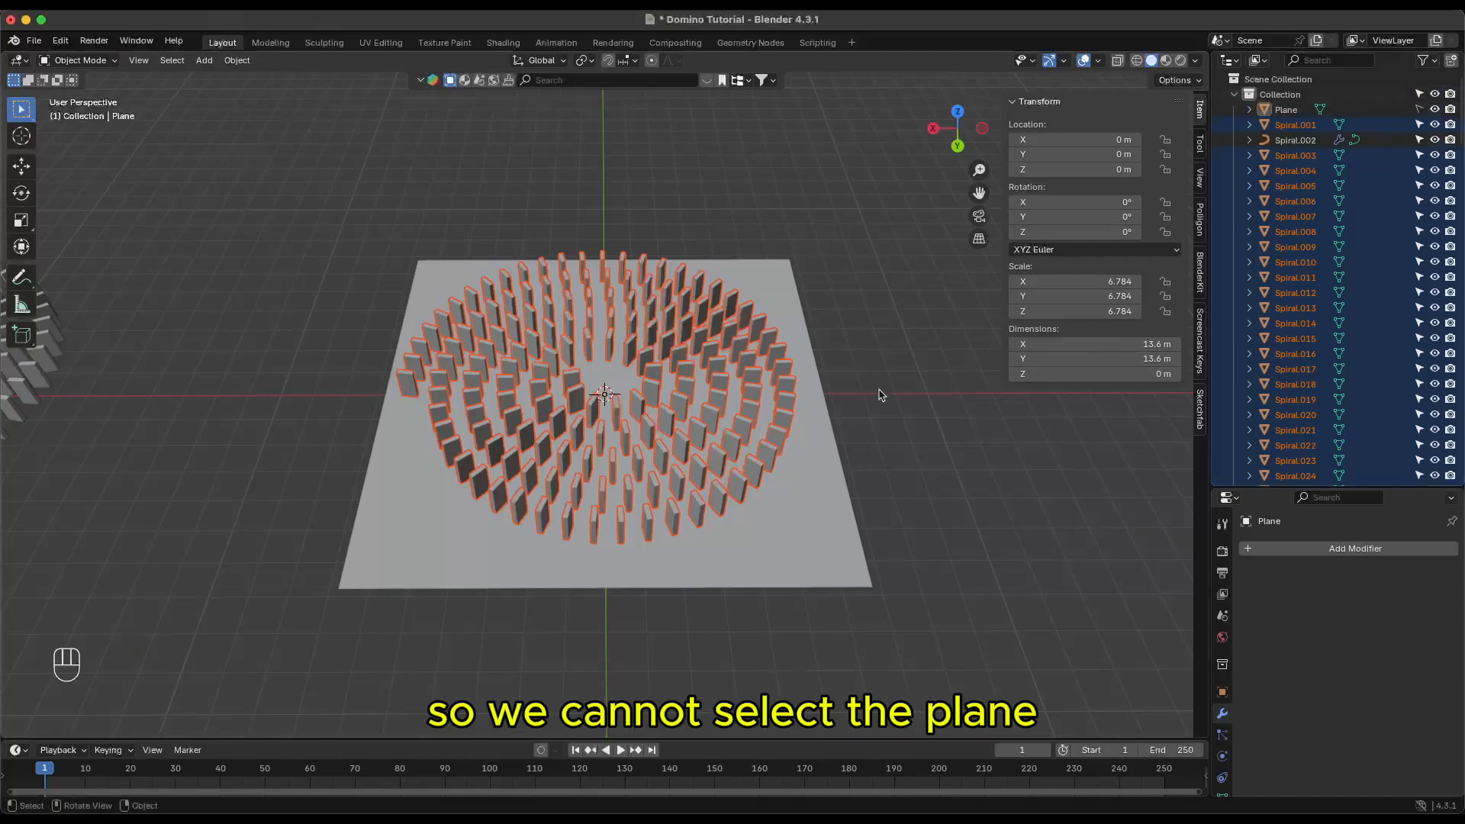
- Set the origin of all selected dominoes to their geometry using Origin to Geometry
{"action": "middle_click_drag", "start_coordinate": [853, 447], "coordinate": [823, 471]}
{"action": "right_click", "coordinate": [744, 356]}
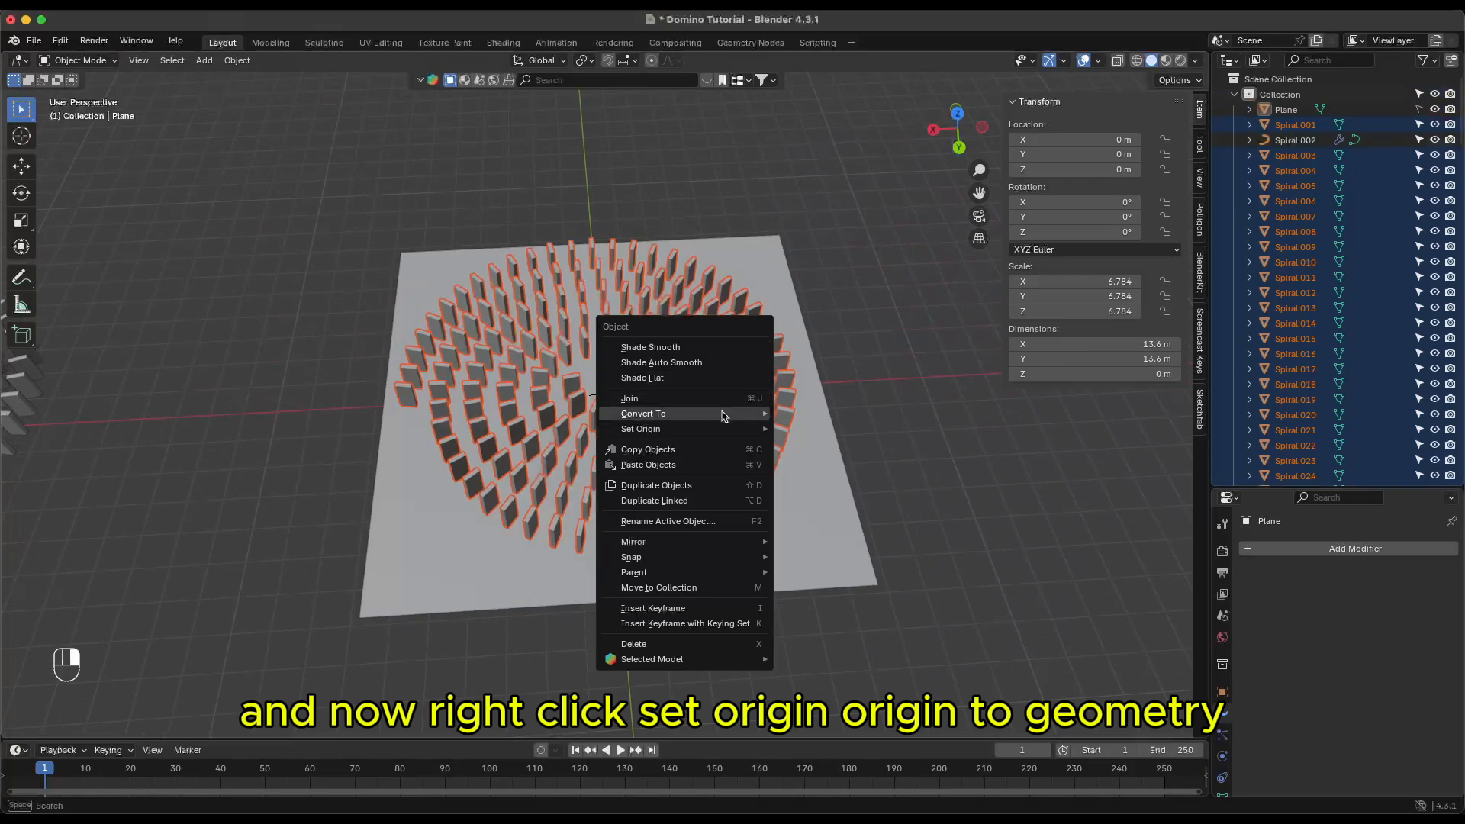
{"action": "mouse_move", "coordinate": [724, 432]}
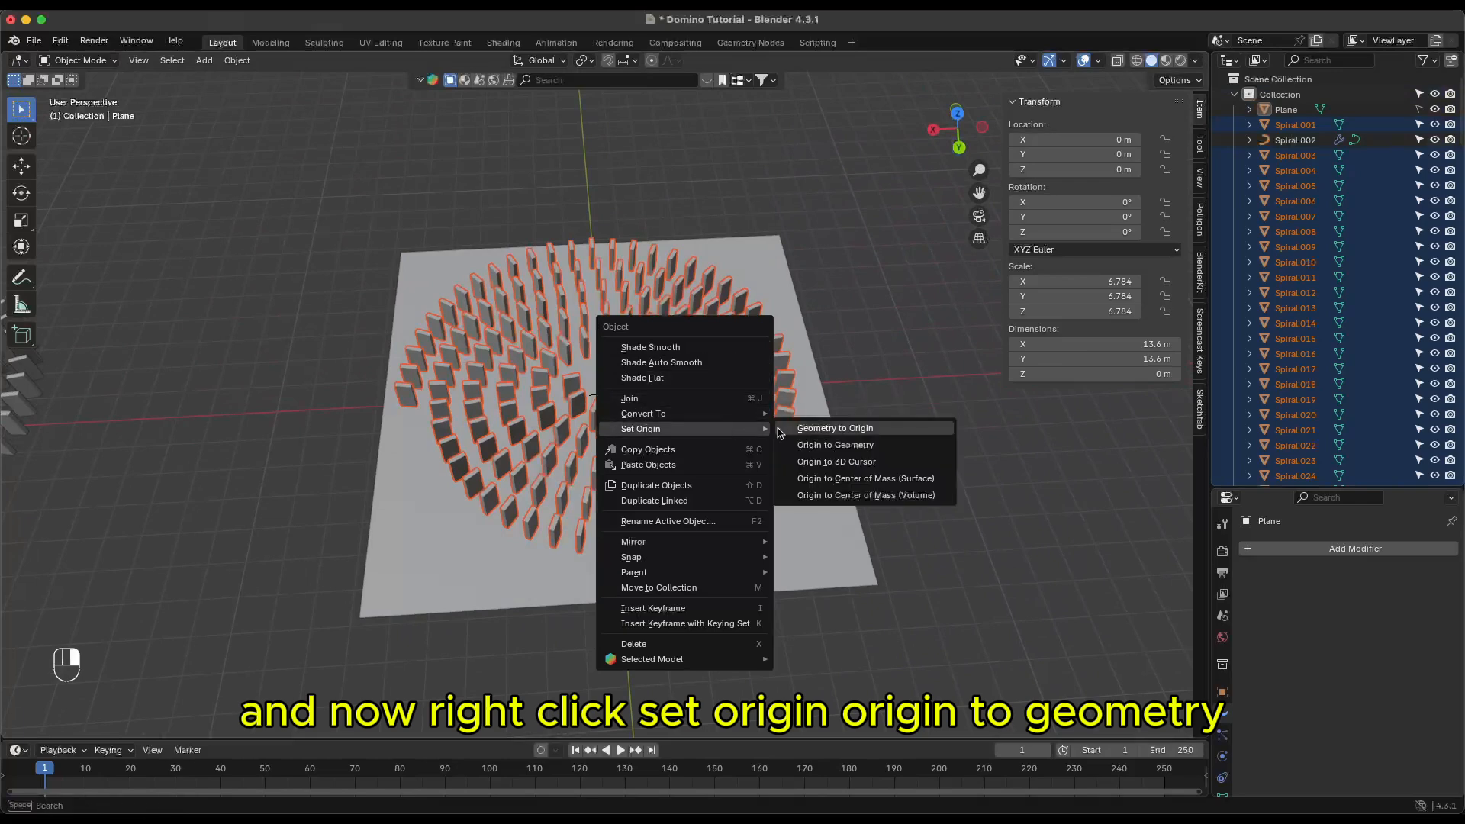
{"action": "left_click", "coordinate": [828, 450]}
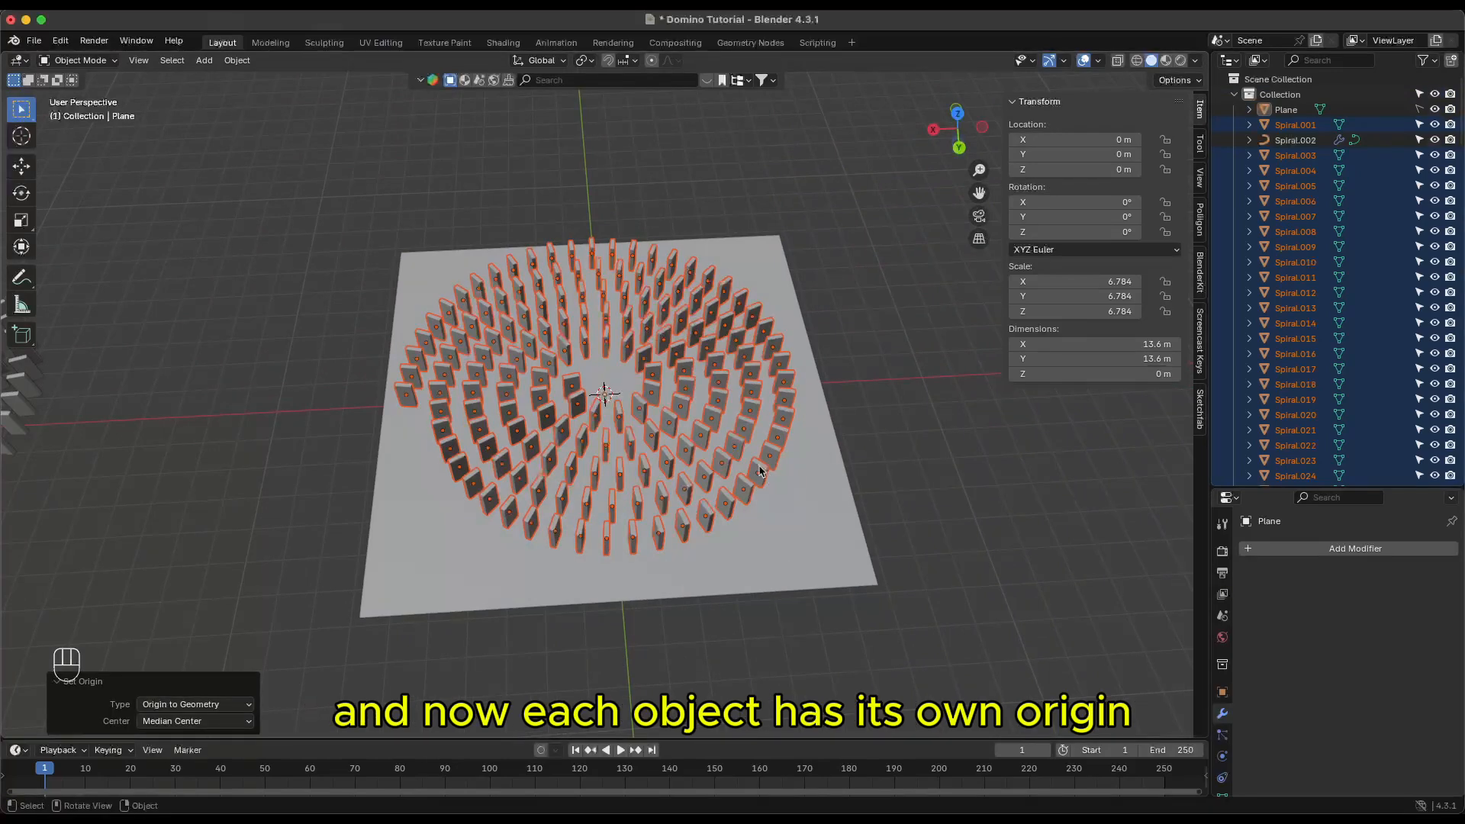
- Check the individual origin points by selecting one domino and all objects in turn, and clear the selection
{"action": "key", "text": "alt+a"}
{"action": "left_click", "coordinate": [661, 351]}
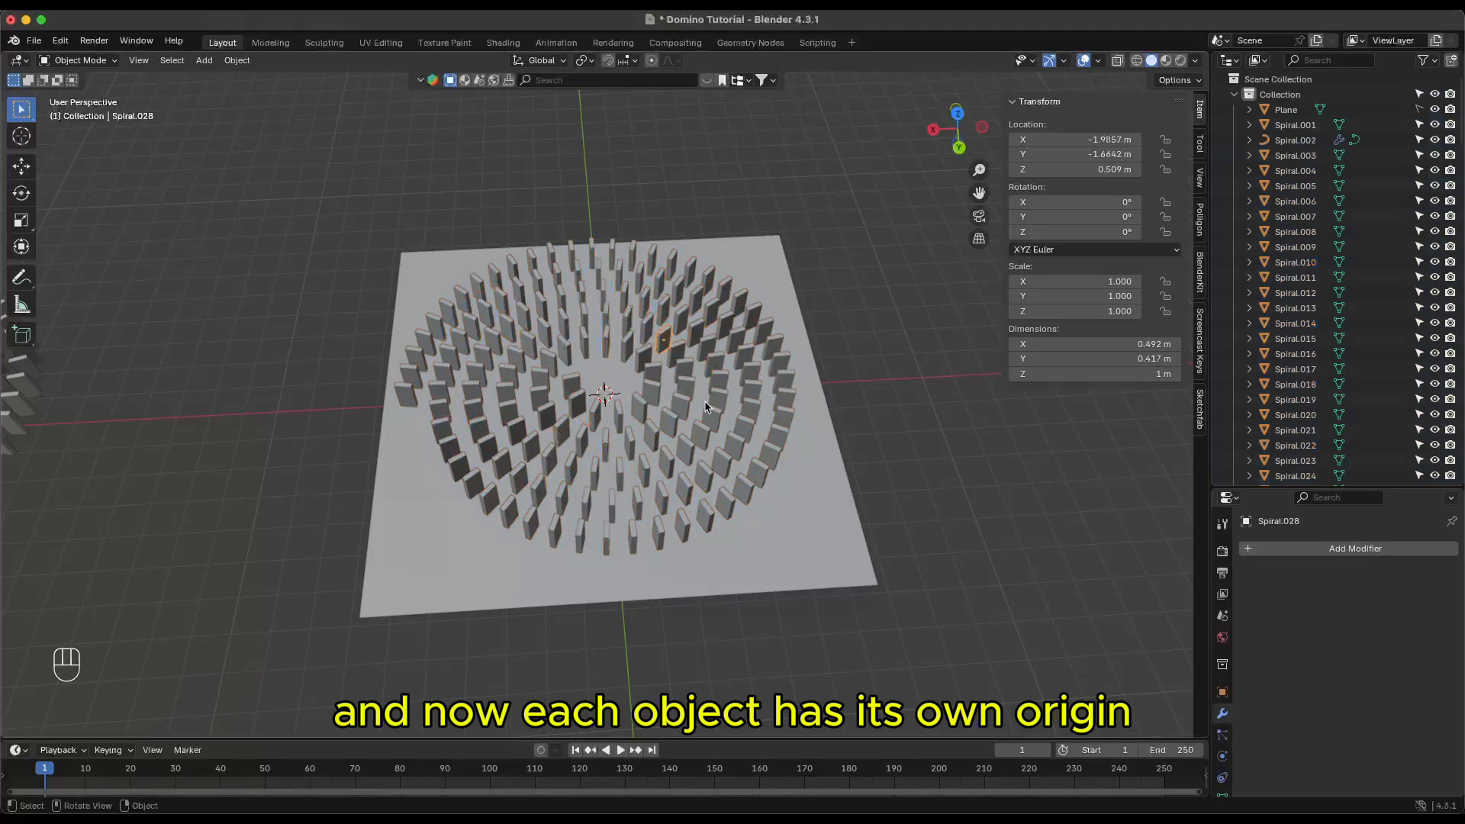
{"action": "key", "text": "a"}
{"action": "mouse_move", "coordinate": [853, 543]}
{"action": "middle_mouse_down"}
{"action": "mouse_move", "coordinate": [820, 576]}
{"action": "mouse_move", "coordinate": [753, 491]}
{"action": "mouse_move", "coordinate": [854, 442]}
{"action": "mouse_move", "coordinate": [890, 588]}
{"action": "mouse_move", "coordinate": [786, 567]}
{"action": "mouse_move", "coordinate": [854, 511]}
{"action": "mouse_move", "coordinate": [839, 532]}
{"action": "middle_mouse_up"}
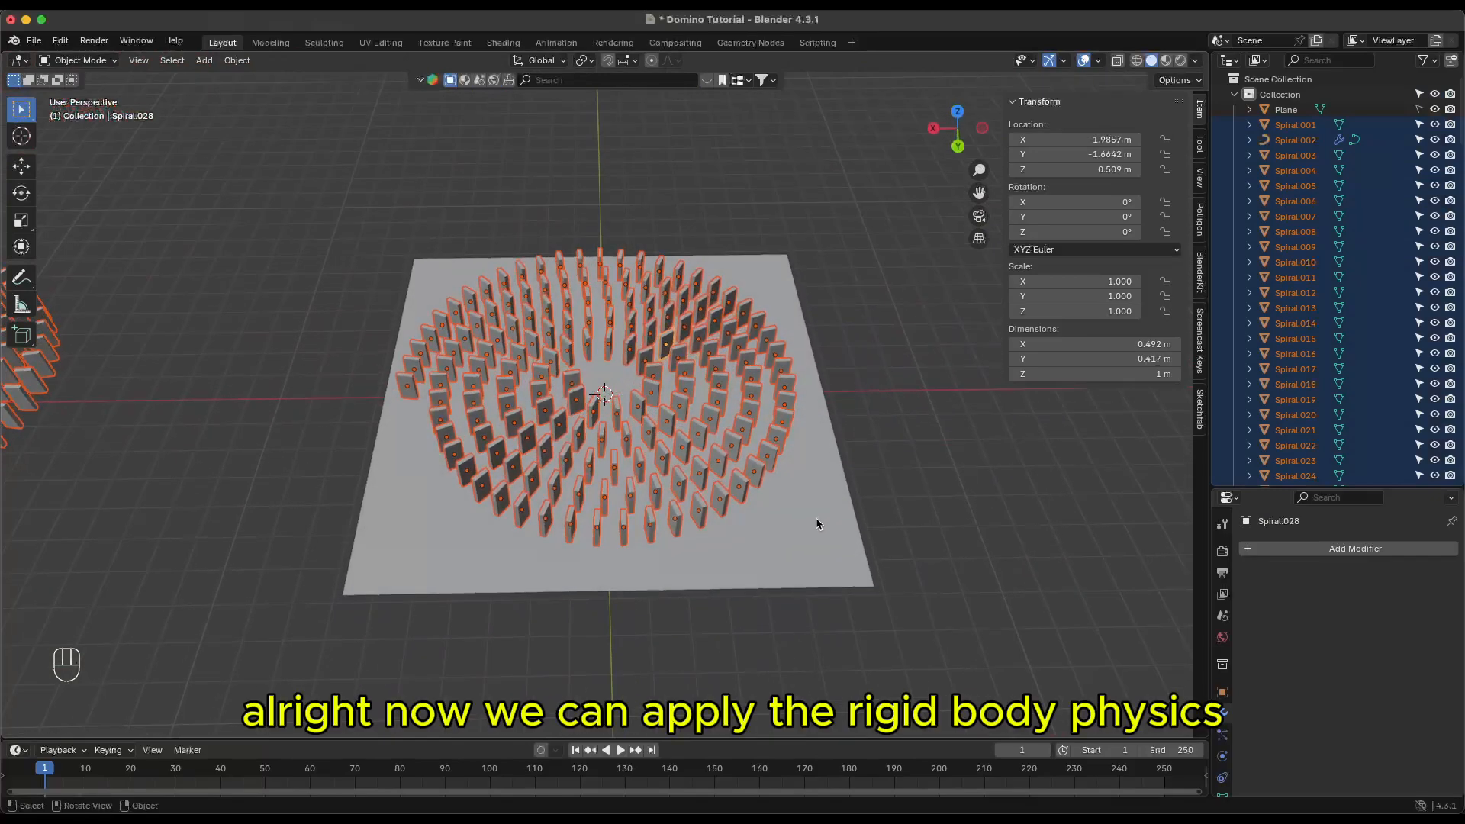
{"action": "key", "text": "alt+a"}
- Select all dominoes on the plane with the innermost domino, Spiral.001, as the active object, leaving out the backup spiral
{"action": "mouse_move", "coordinate": [646, 415]}
{"action": "middle_mouse_down"}
{"action": "mouse_move", "coordinate": [763, 431]}
{"action": "mouse_move", "coordinate": [840, 412]}
{"action": "mouse_move", "coordinate": [662, 437]}
{"action": "middle_mouse_up"}
{"action": "left_click", "coordinate": [624, 410]}
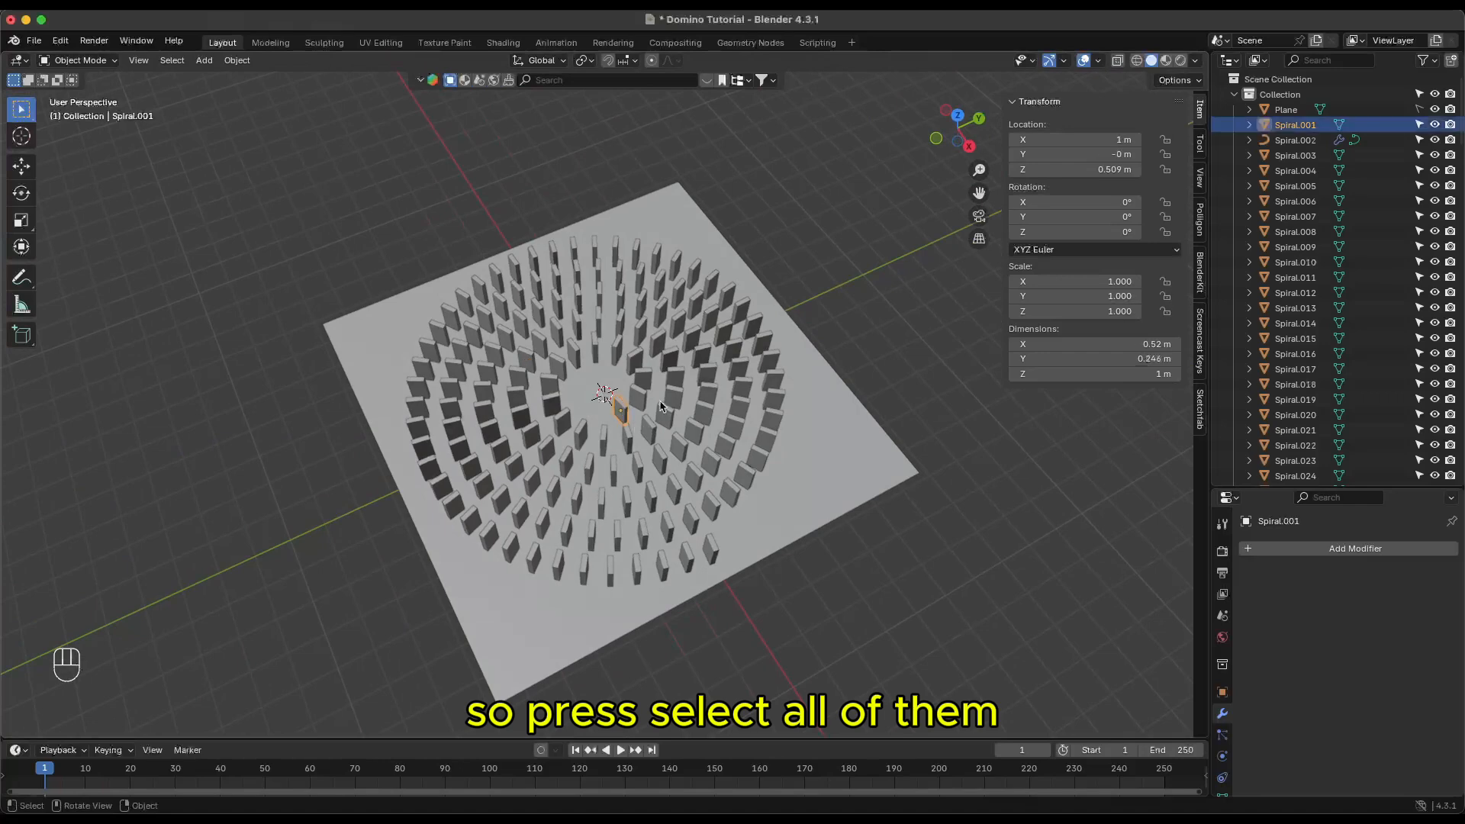
{"action": "middle_click_drag", "start_coordinate": [815, 468], "coordinate": [580, 321]}
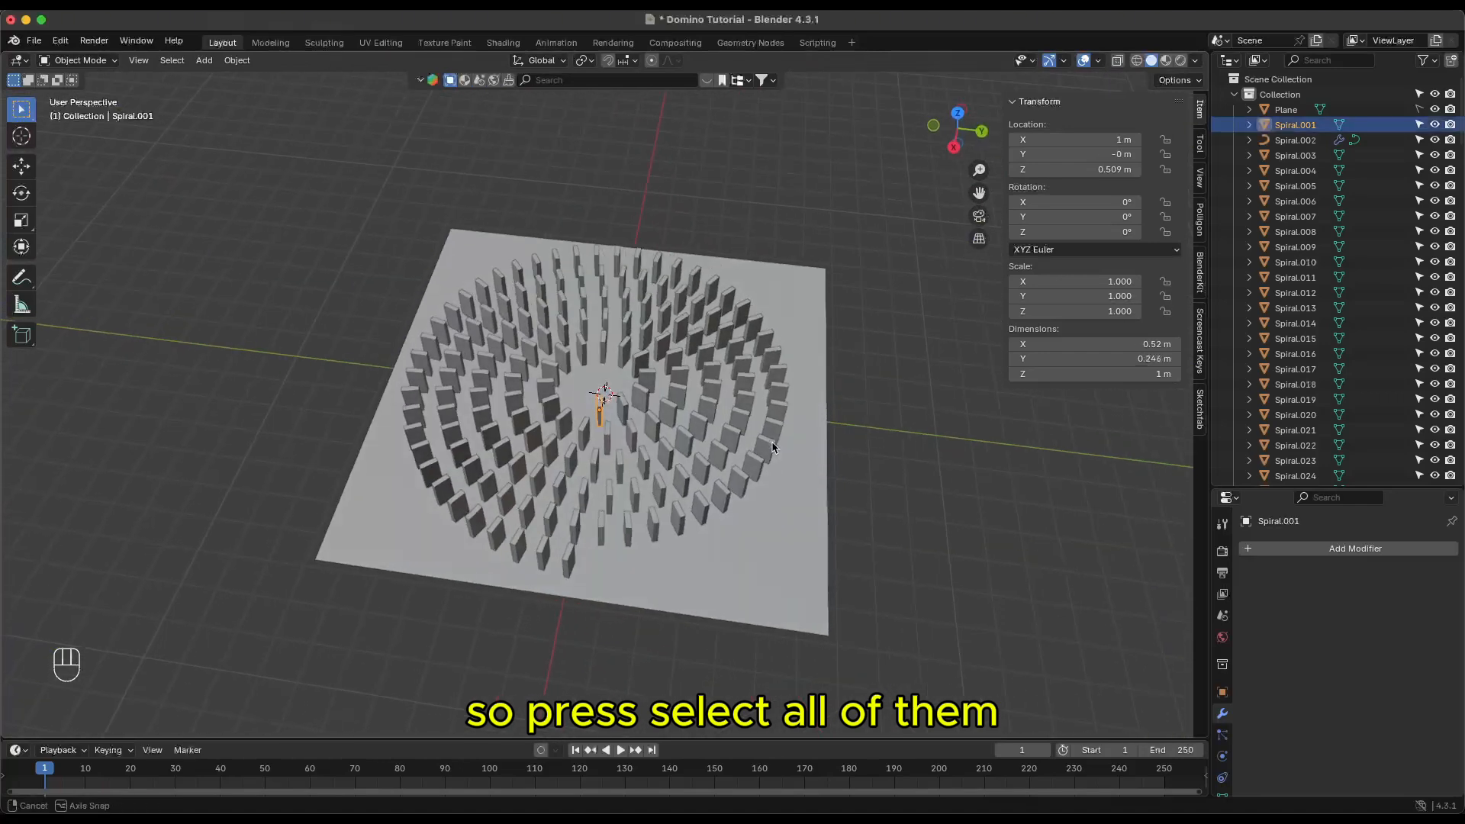
{"action": "left_click_drag", "start_coordinate": [398, 196], "coordinate": [801, 643]}
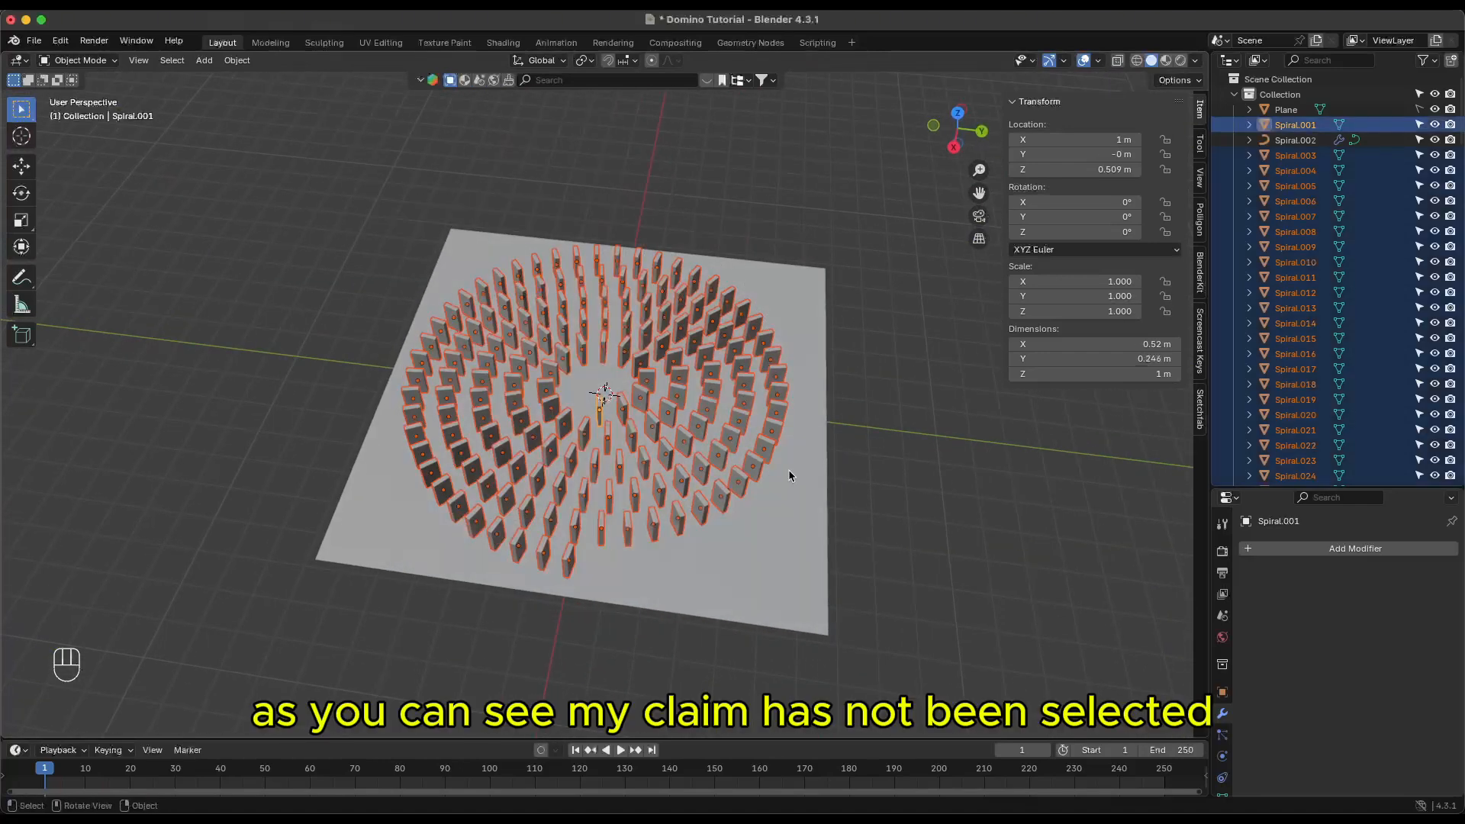
{"action": "left_click", "coordinate": [1419, 110]}
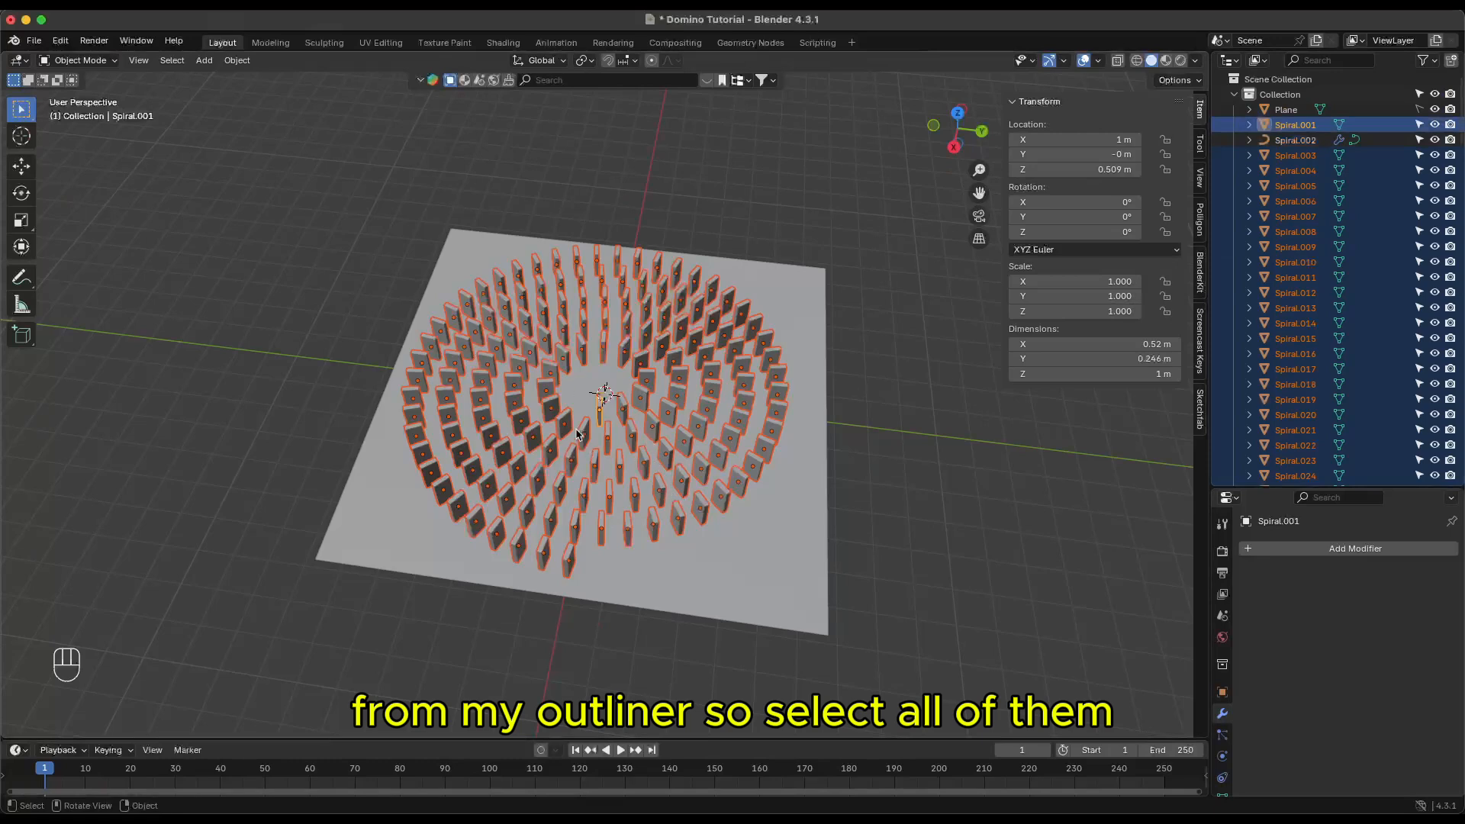
- Enlarge the Properties editor and add an Active rigid body with the Convex Hull collision shape to the active domino
{"action": "middle_click_drag", "start_coordinate": [602, 412], "coordinate": [618, 400]}
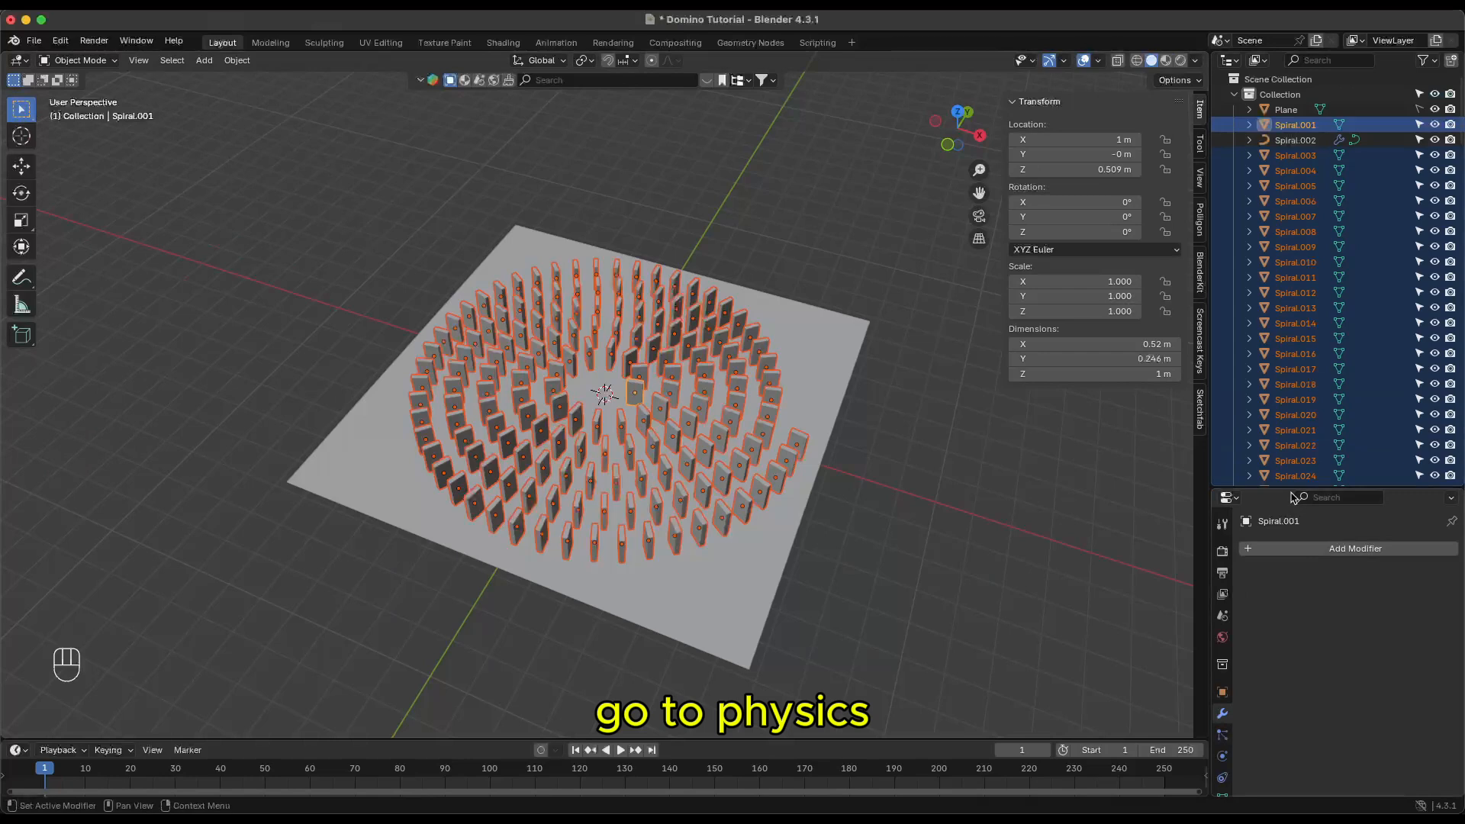
{"action": "left_click_drag", "start_coordinate": [1293, 488], "coordinate": [1289, 333]}
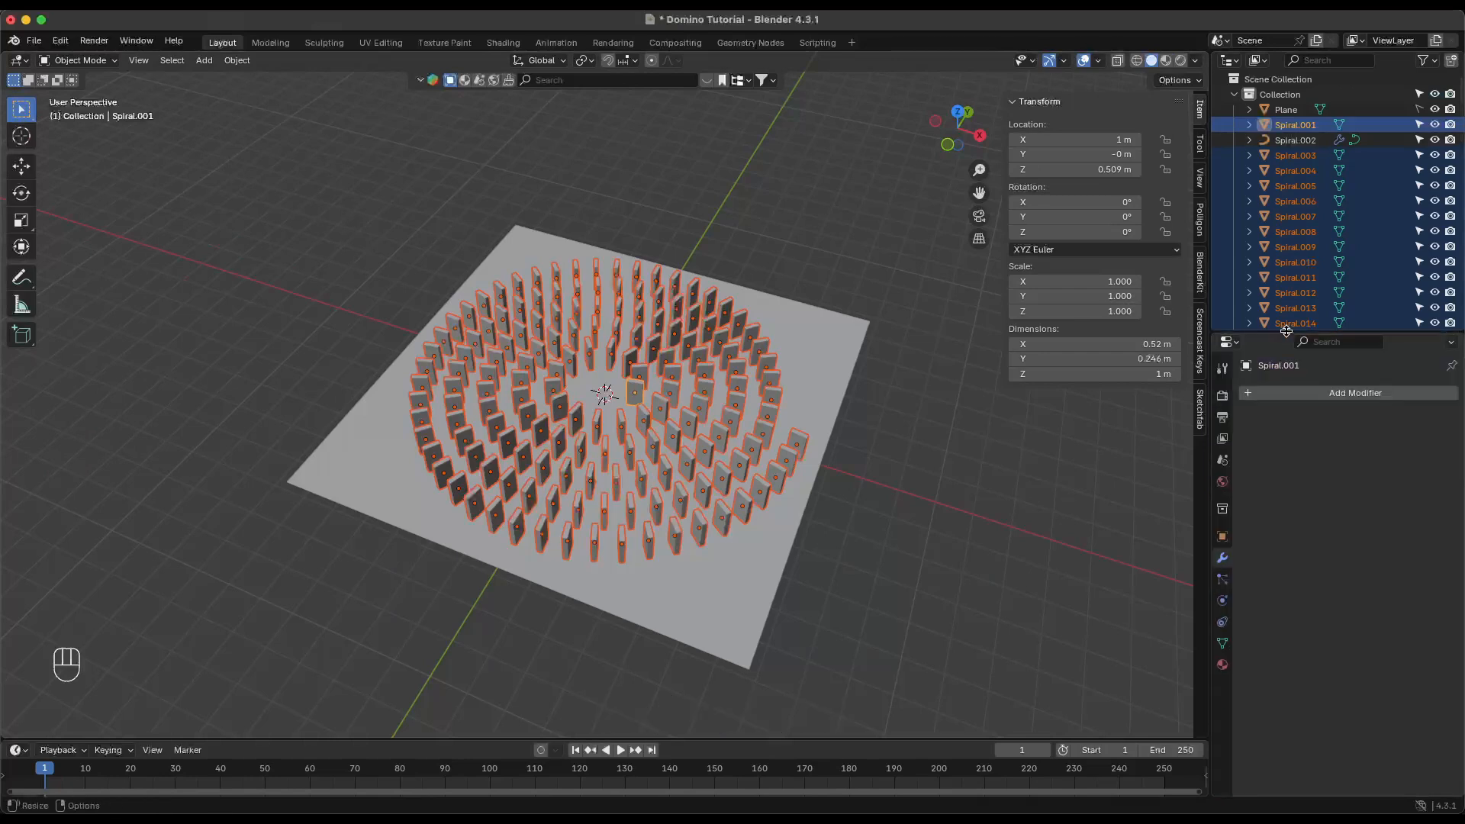
{"action": "left_click", "coordinate": [1223, 602]}
{"action": "left_click", "coordinate": [1397, 427]}
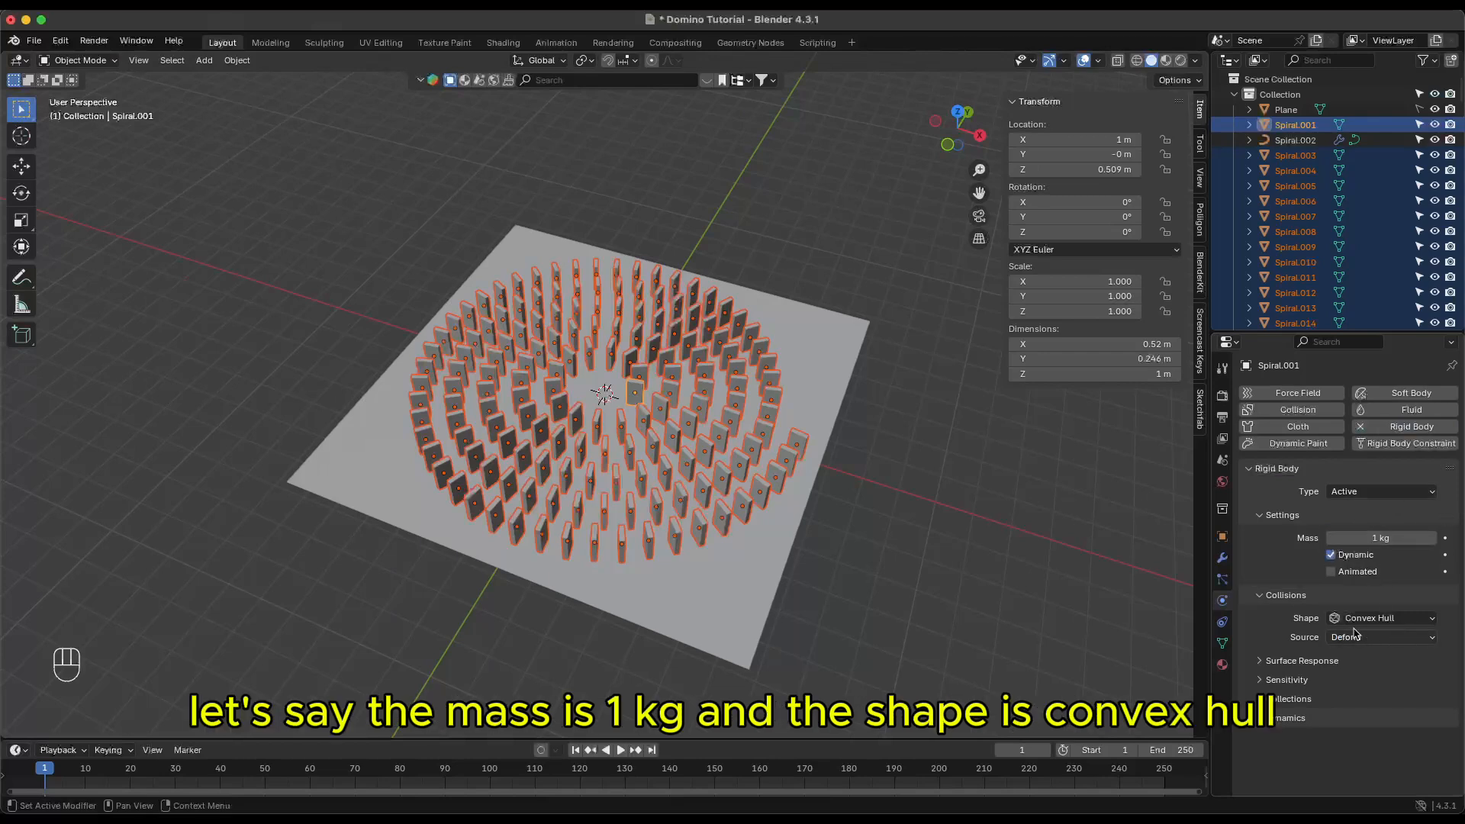
{"action": "left_click", "coordinate": [1426, 618]}
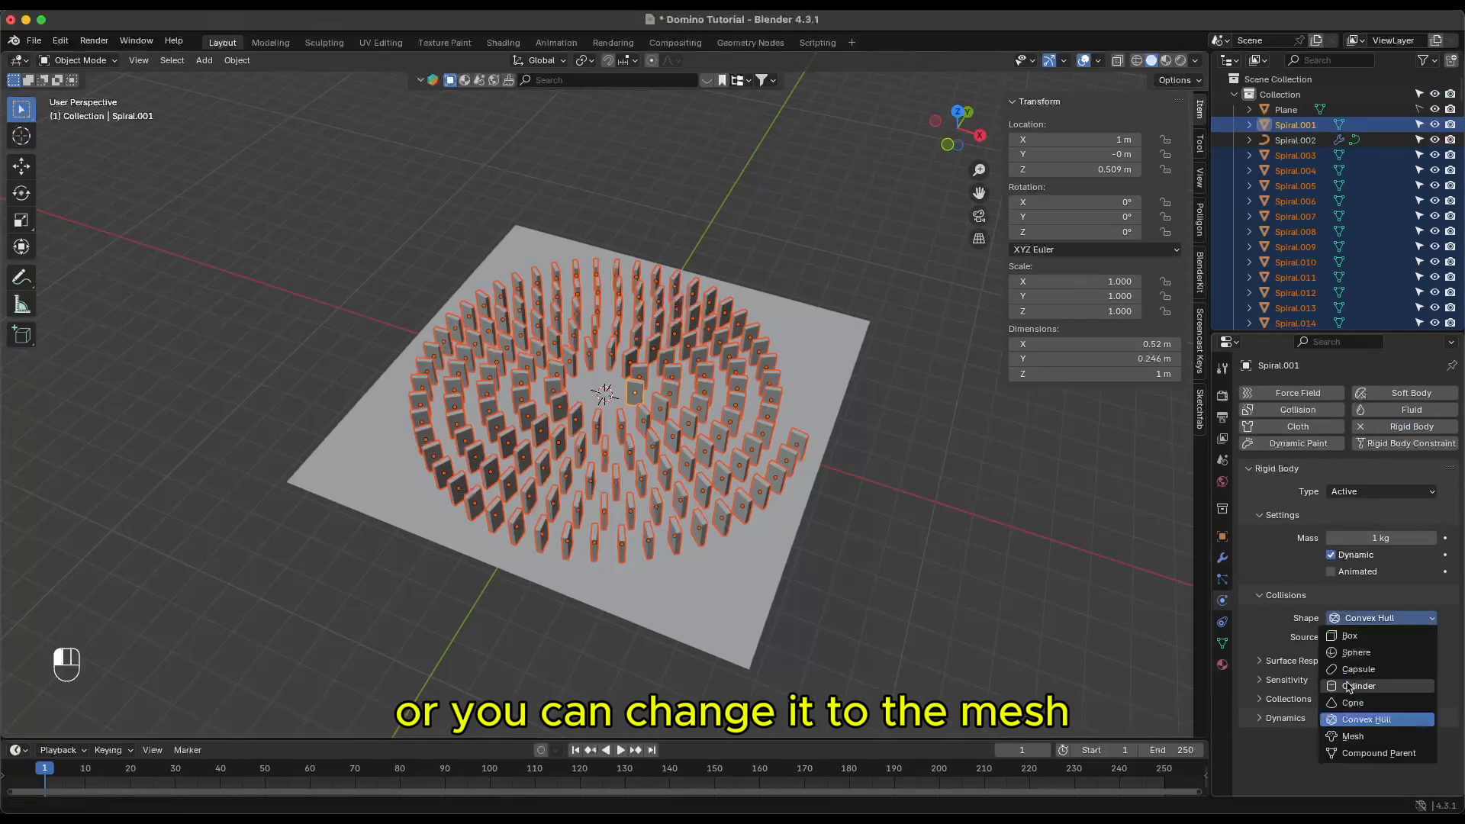
{"action": "left_click", "coordinate": [1365, 722]}
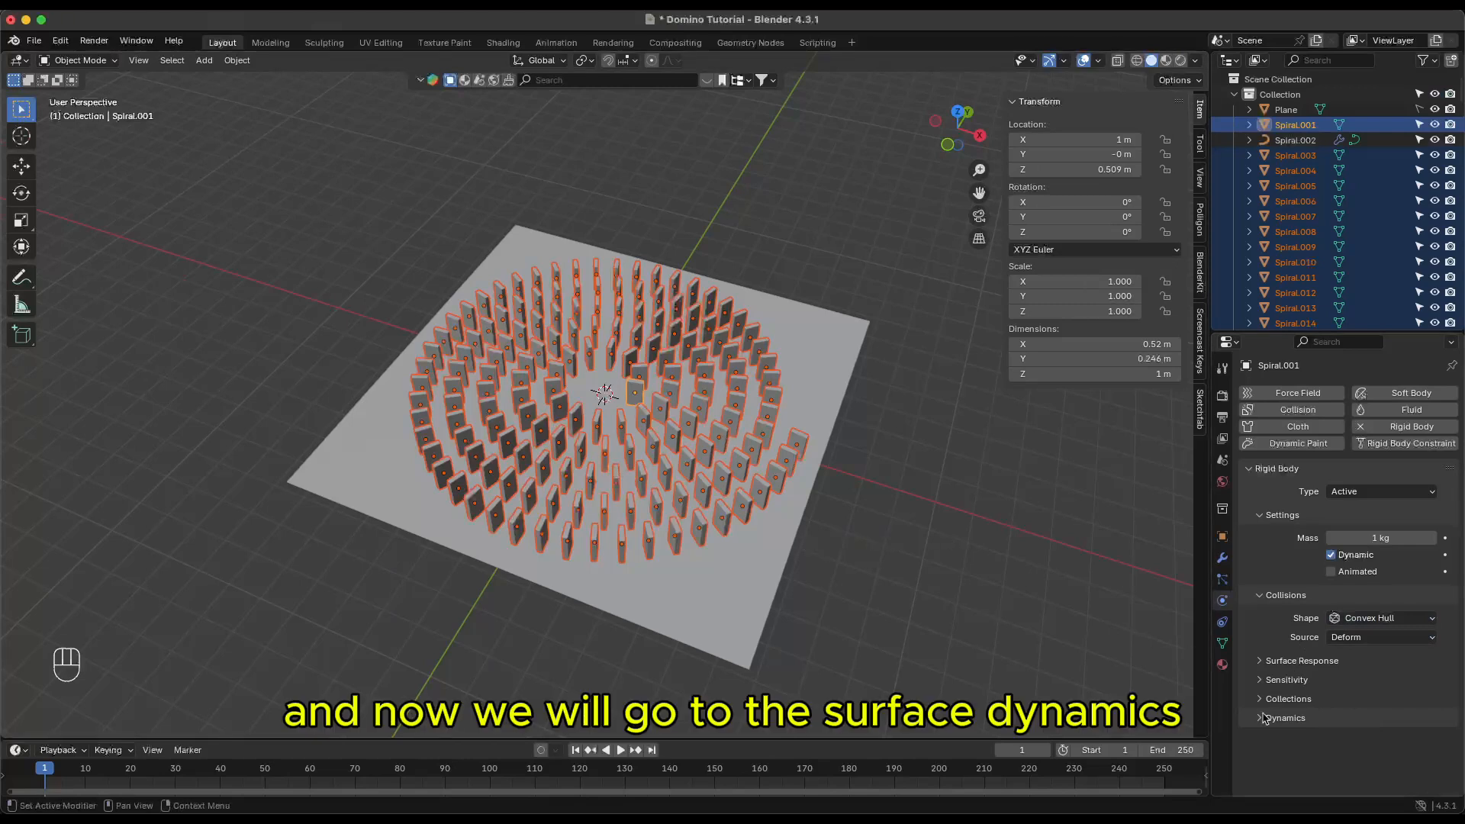
- Enable Deactivation with Start Deactivated in the active domino's rigid body dynamics
{"action": "left_click", "coordinate": [1262, 663]}
{"action": "left_click", "coordinate": [1262, 663]}
{"action": "left_click", "coordinate": [1261, 720]}
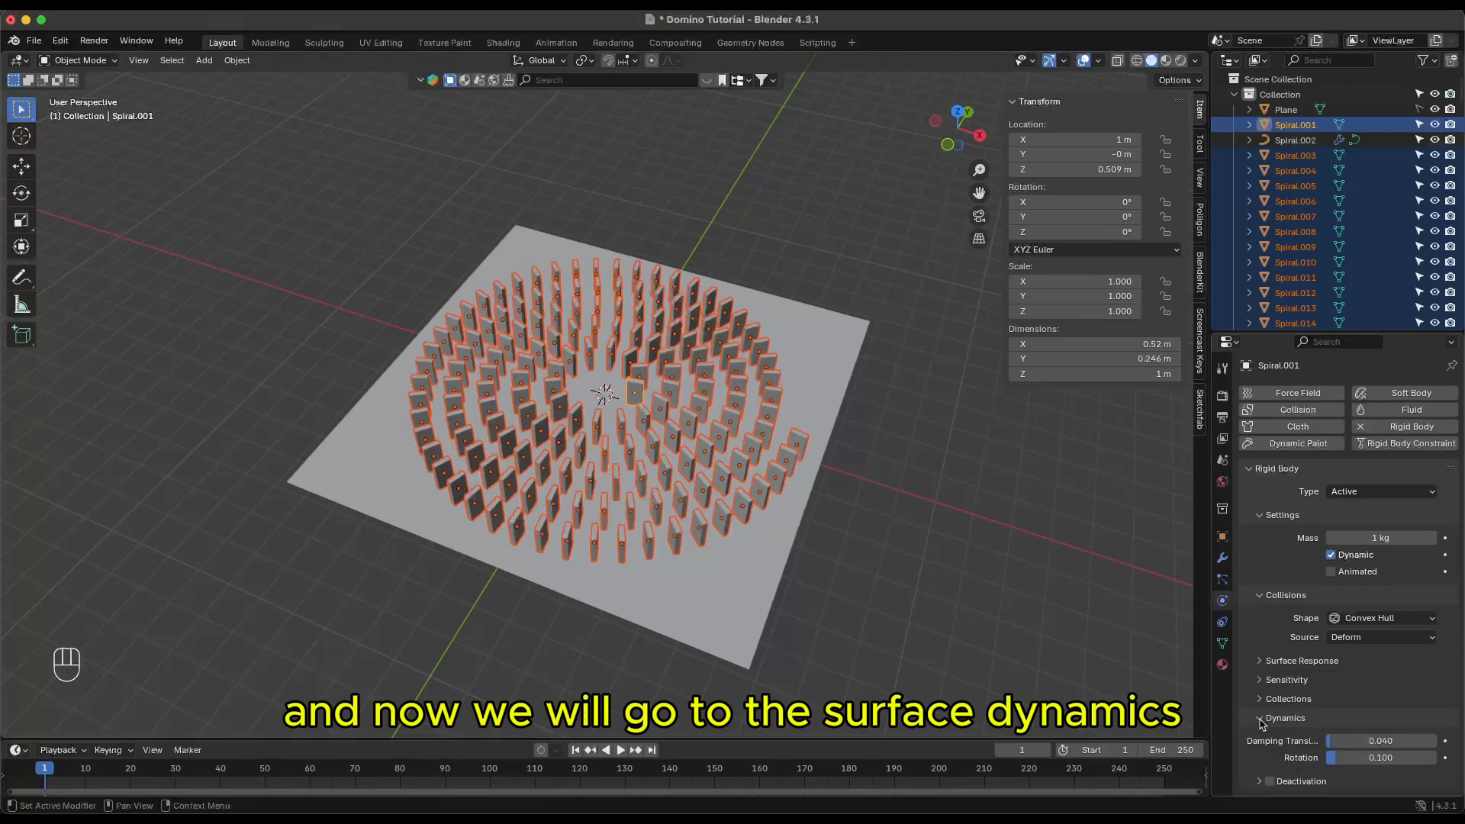
{"action": "left_click", "coordinate": [1263, 781]}
{"action": "scroll", "coordinate": [1272, 778], "scroll_direction": "down", "scroll_amount": 2}
{"action": "left_click", "coordinate": [1271, 726]}
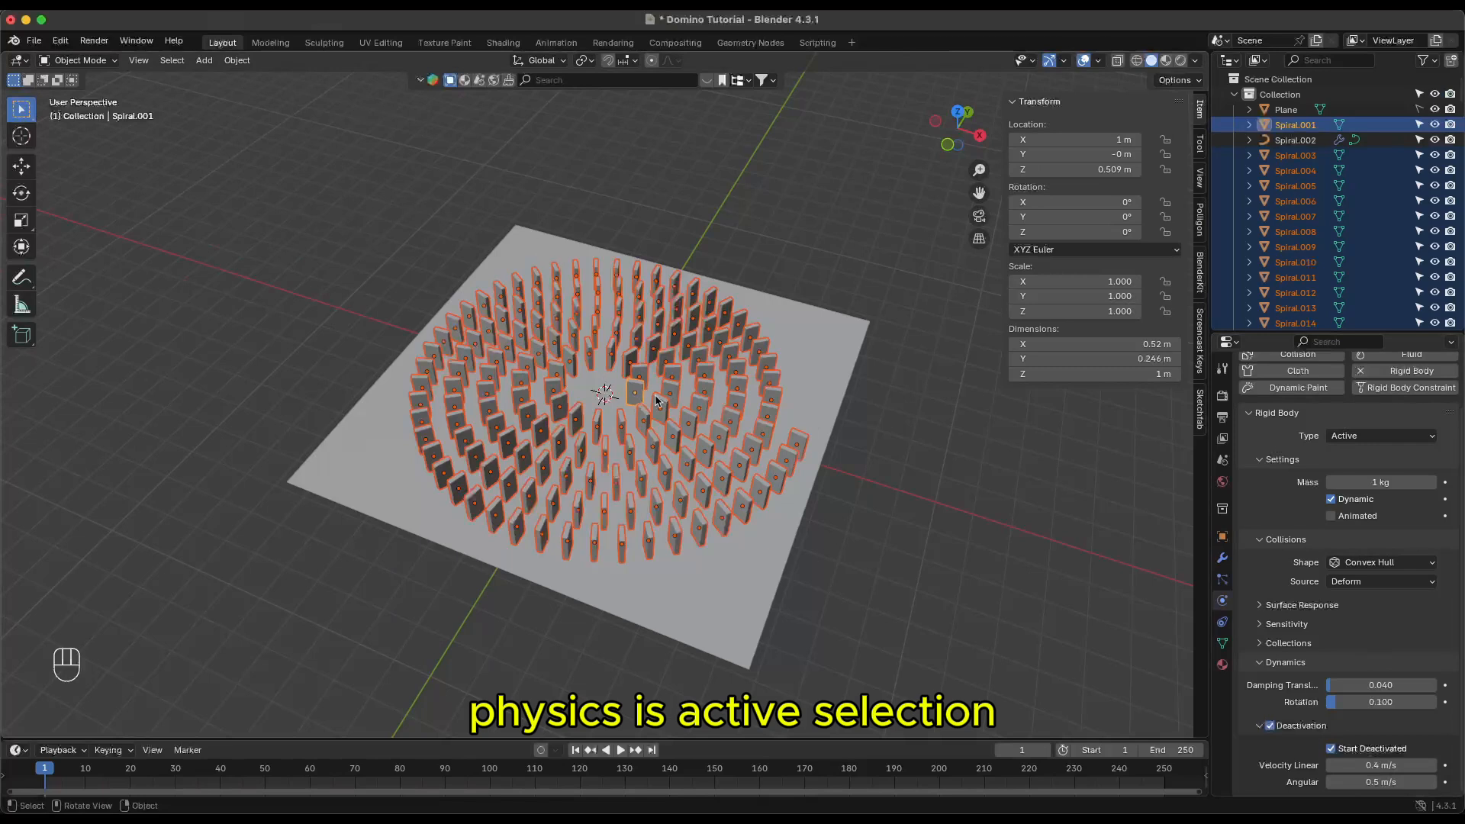
- Copy the rigid body settings from the active domino to all the selected dominoes
{"action": "left_click", "coordinate": [236, 60]}
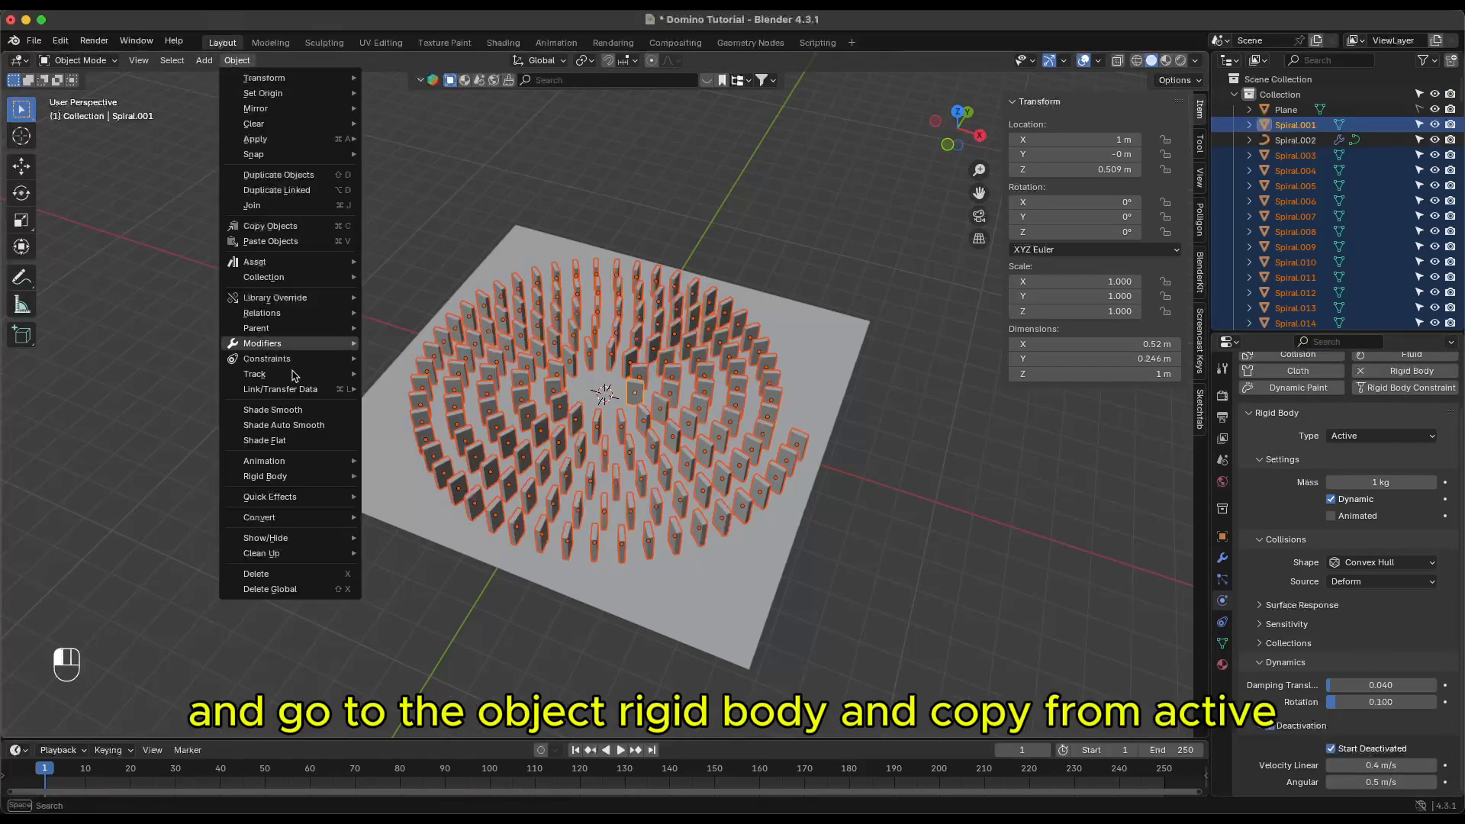
{"action": "mouse_move", "coordinate": [309, 479]}
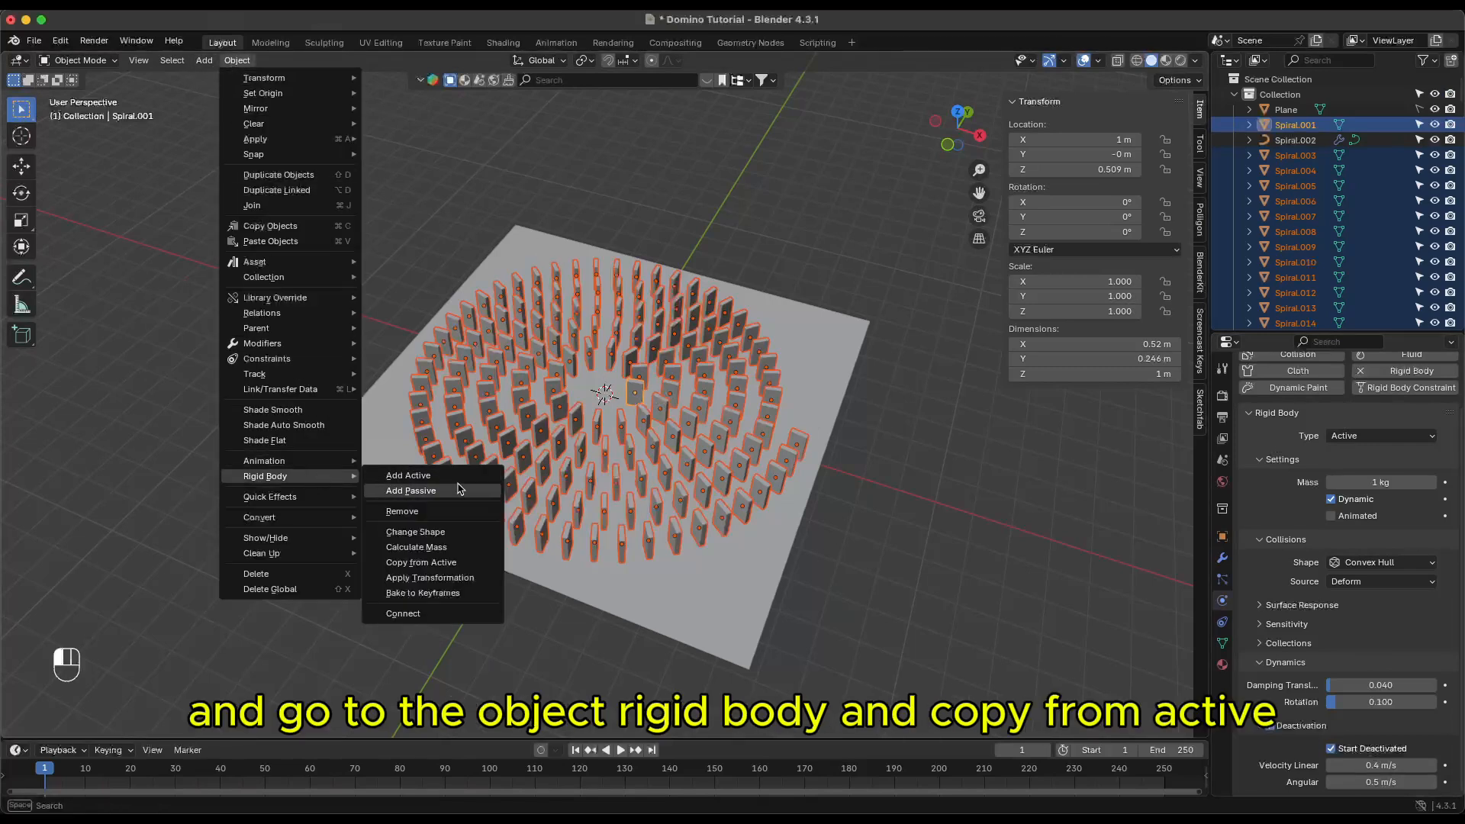
{"action": "left_click", "coordinate": [461, 563]}
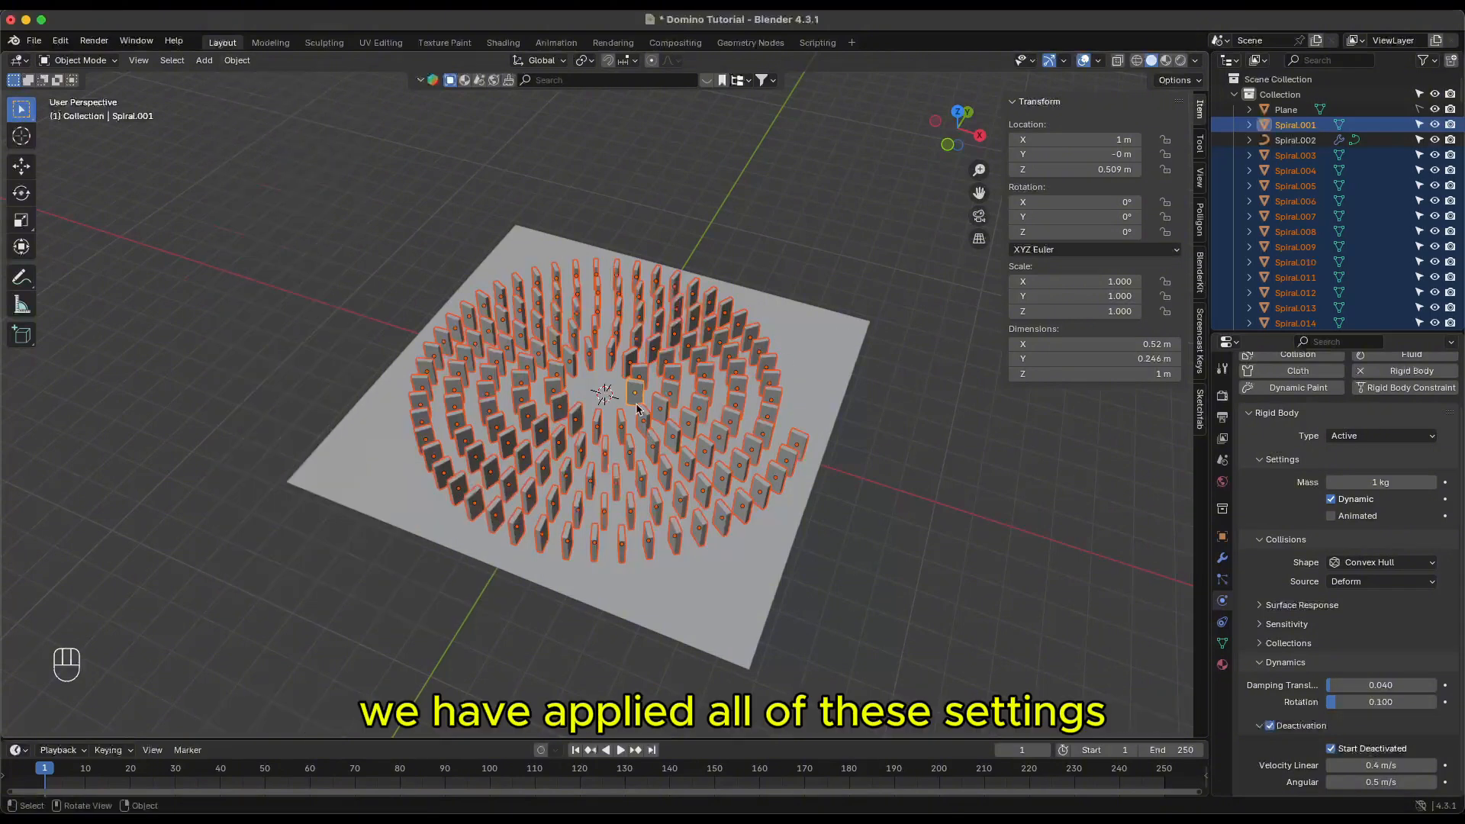
- Select individual dominoes in the outer rings to check that each has the copied rigid body settings
{"action": "left_click", "coordinate": [800, 393]}
{"action": "left_click", "coordinate": [769, 369]}
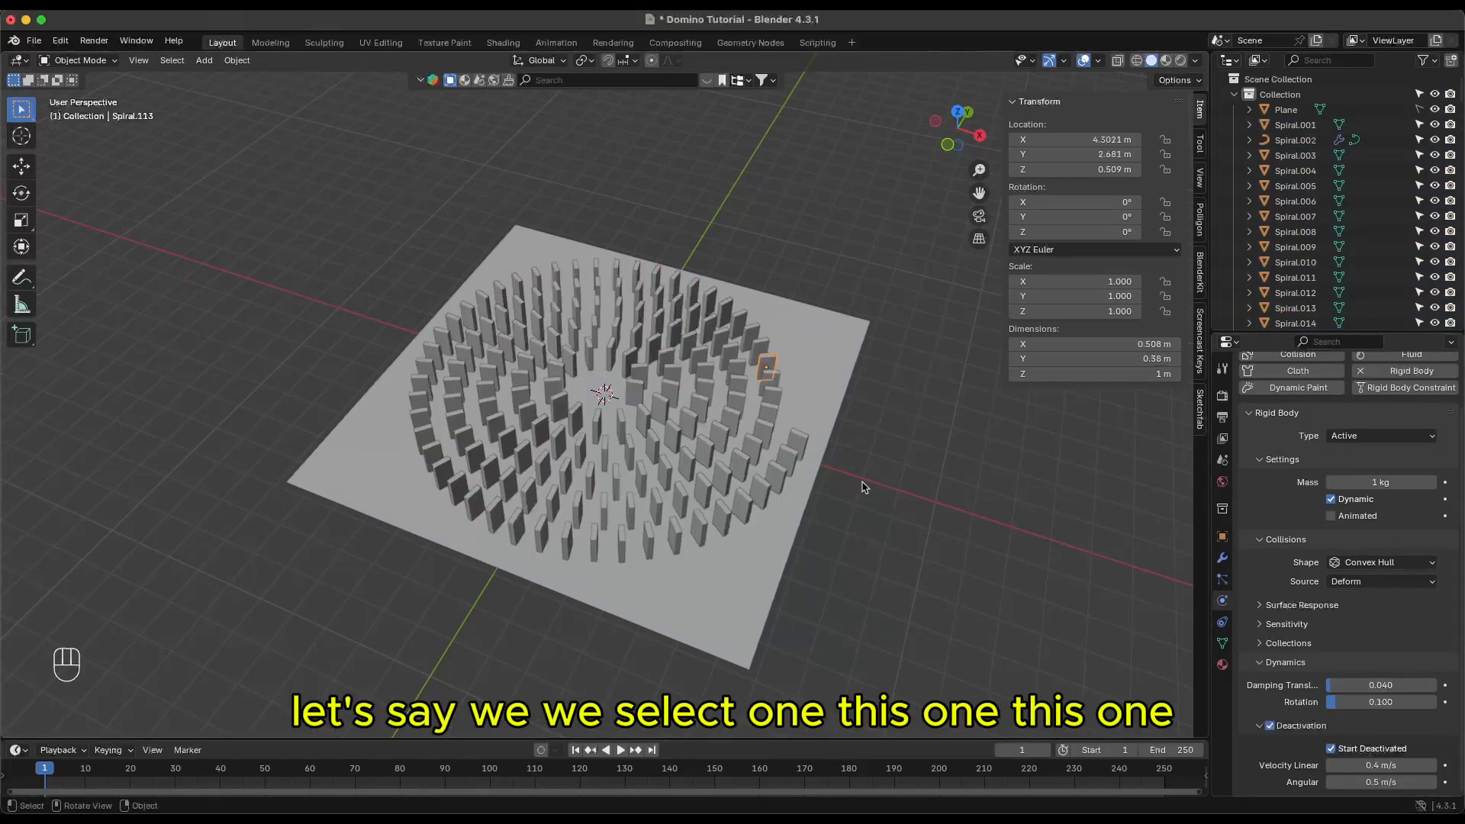
{"action": "left_click", "coordinate": [729, 359]}
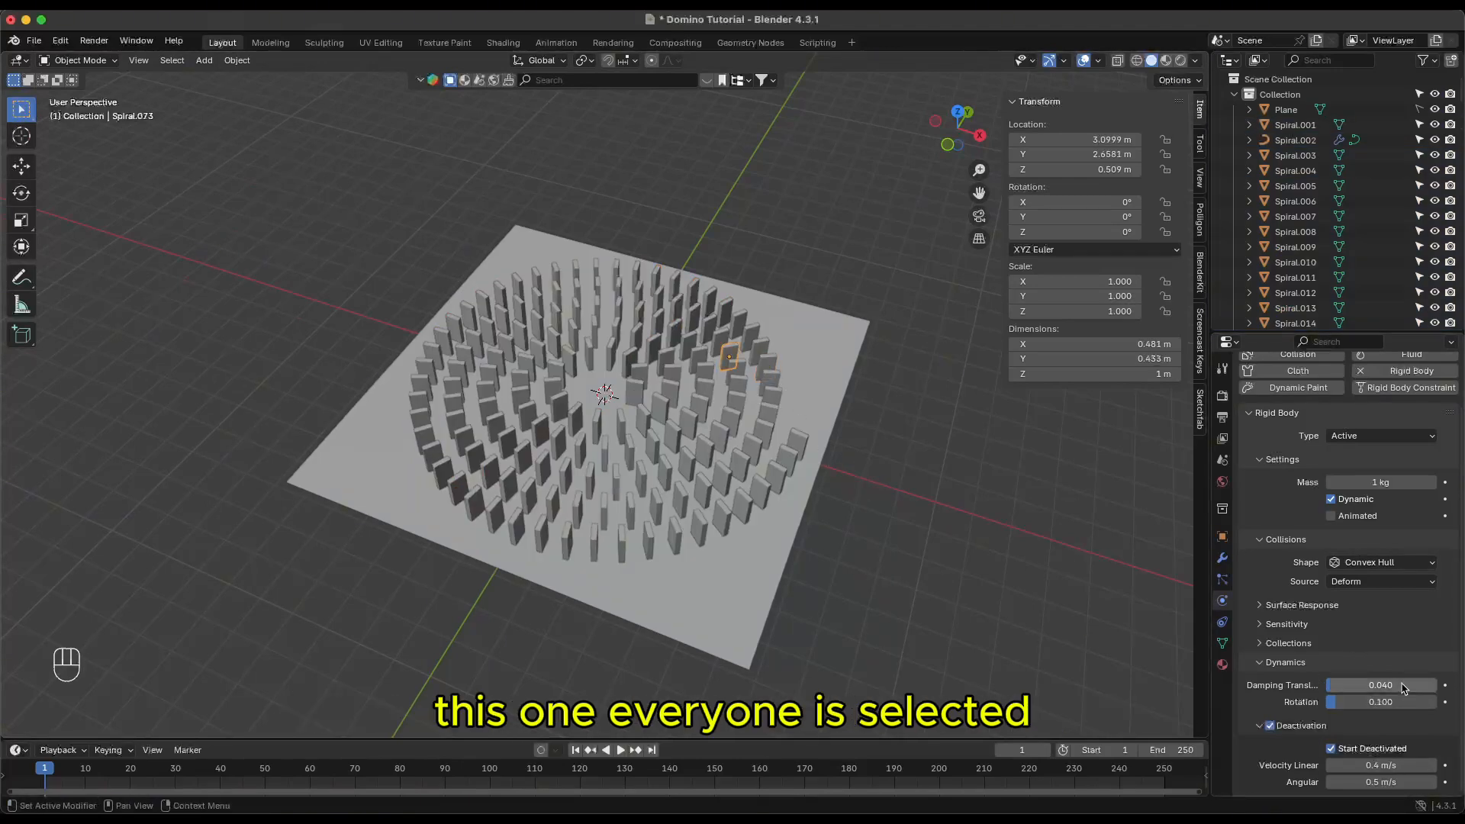
- Turn off Deactivation for the innermost domino, Spiral.001, and save the file
{"action": "left_click", "coordinate": [635, 394]}
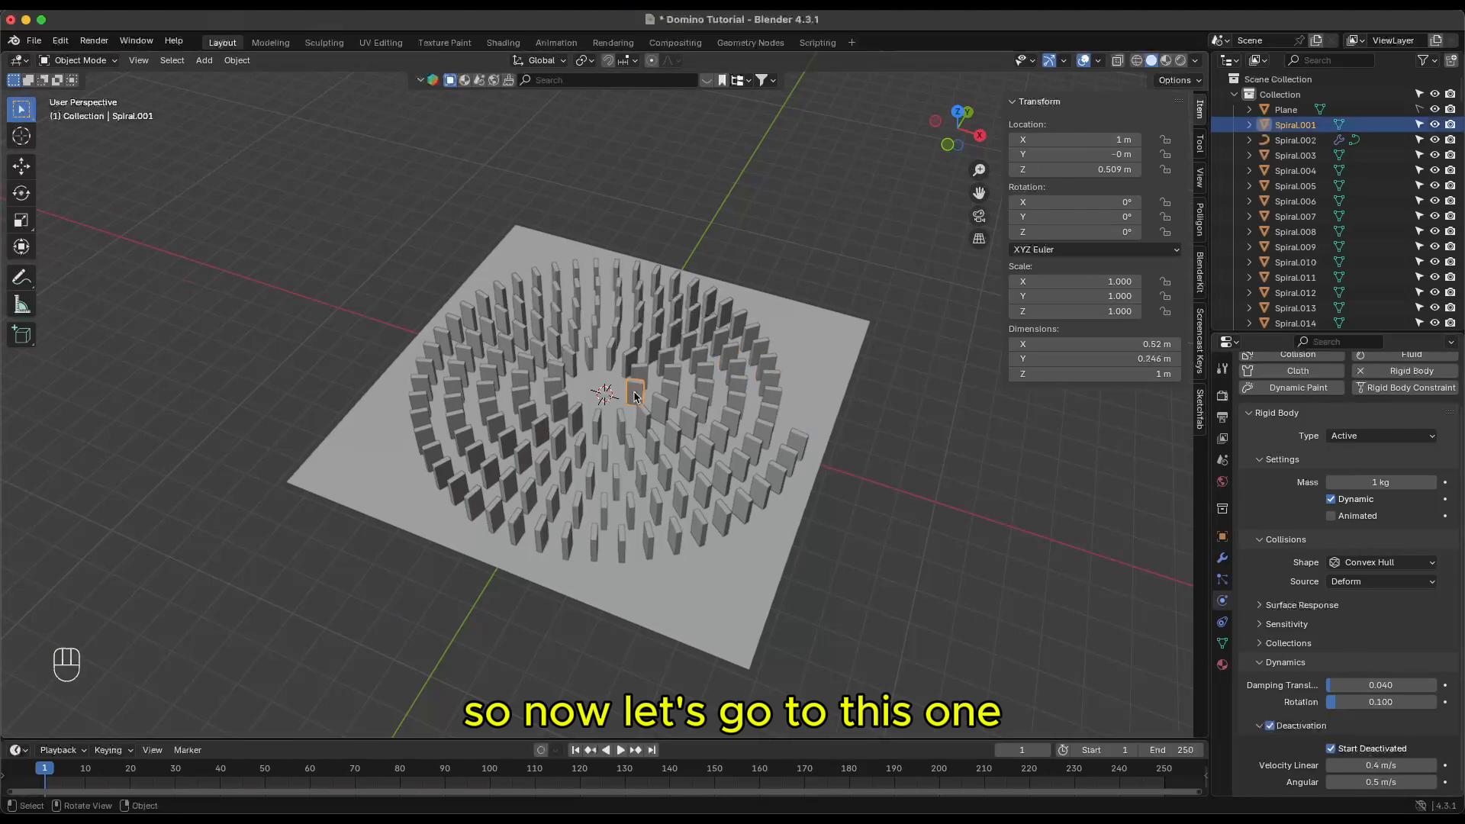
{"action": "left_click", "coordinate": [1270, 726]}
{"action": "left_click", "coordinate": [1259, 727]}
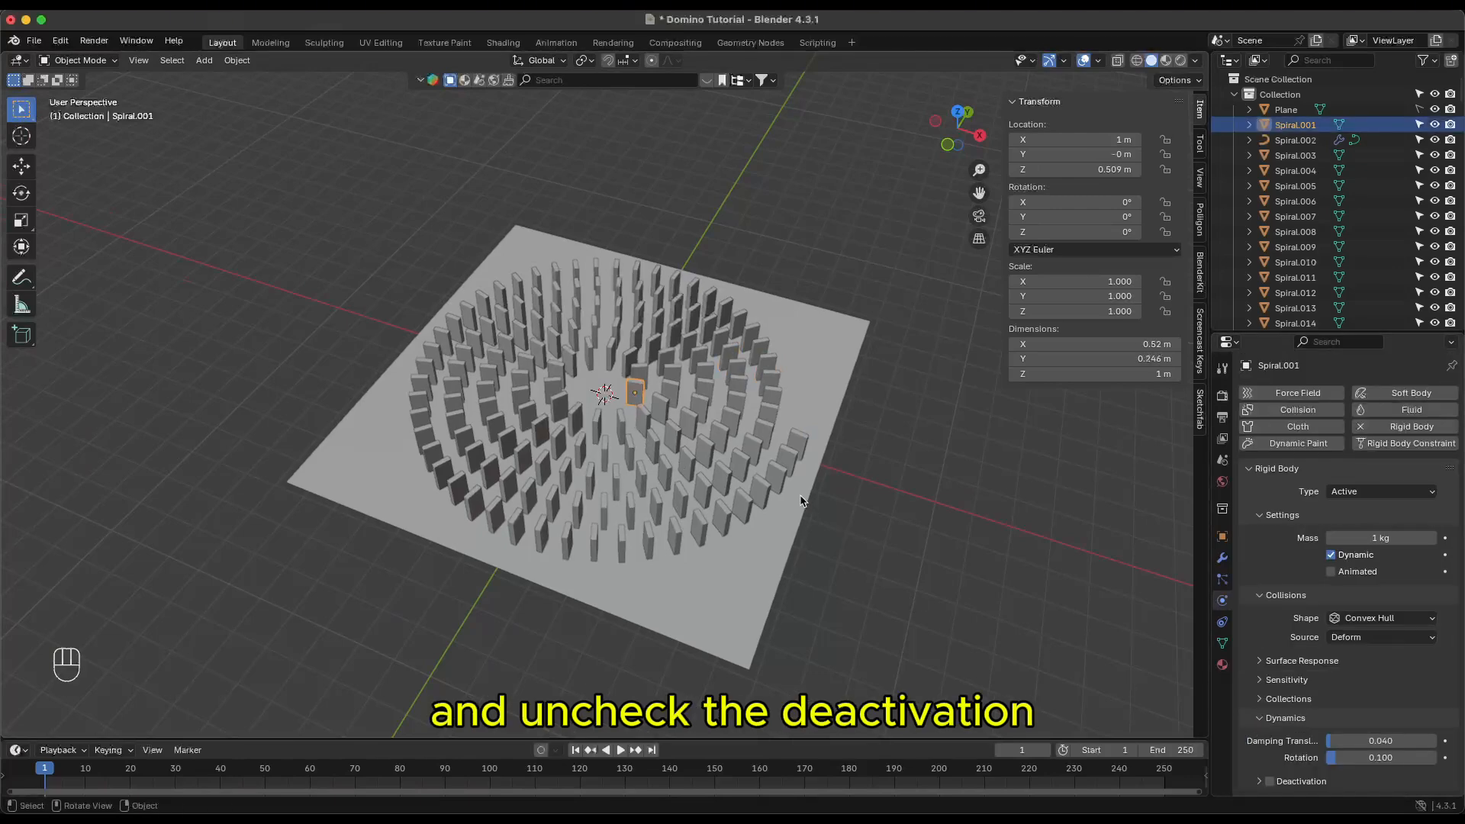
{"action": "middle_click_drag", "start_coordinate": [785, 495], "coordinate": [831, 516]}
{"action": "key", "text": "super+s"}
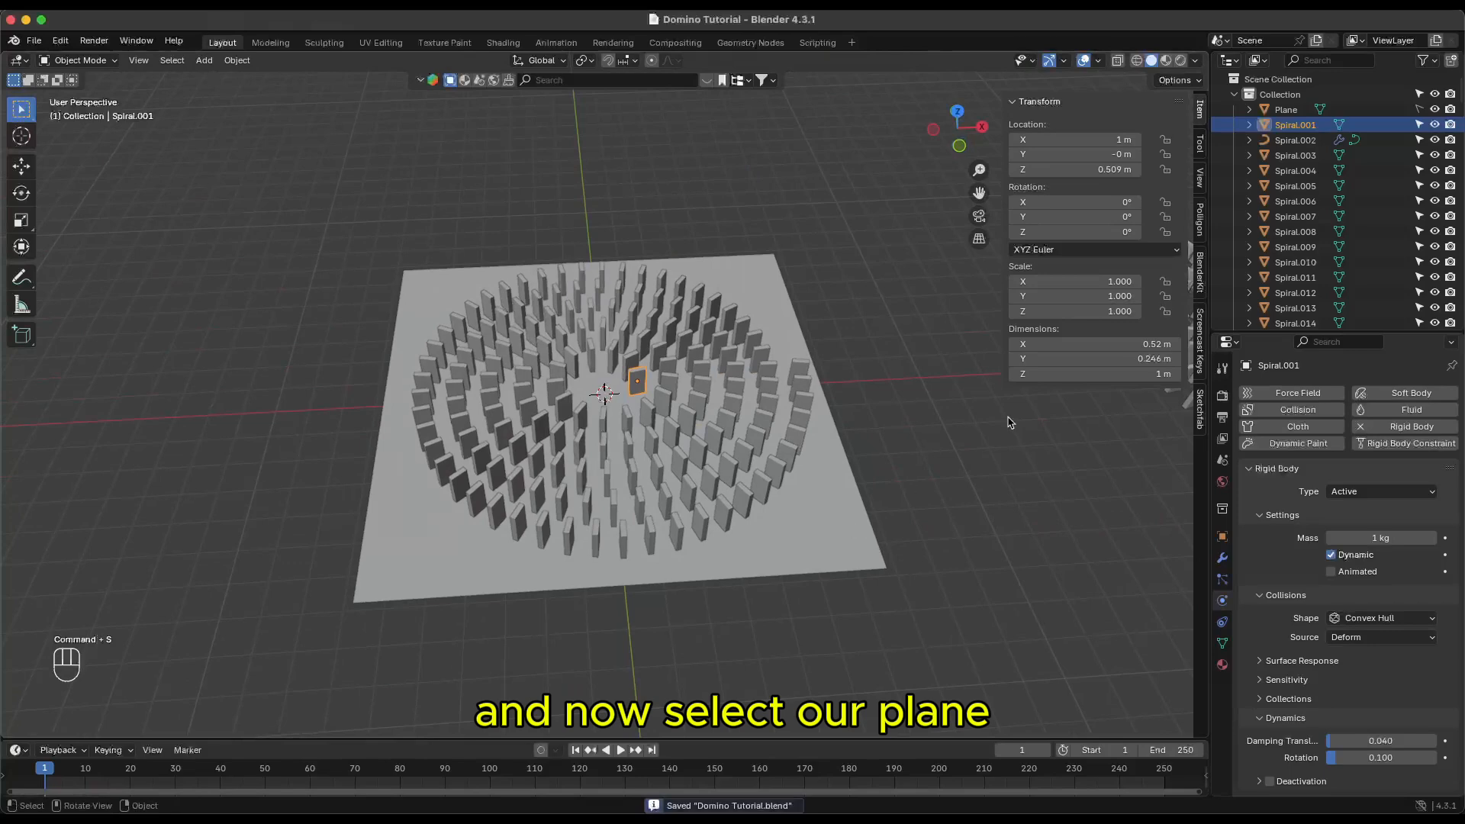
- Give the plane, made selectable again, a Passive rigid body and save the file
{"action": "left_click", "coordinate": [1420, 110]}
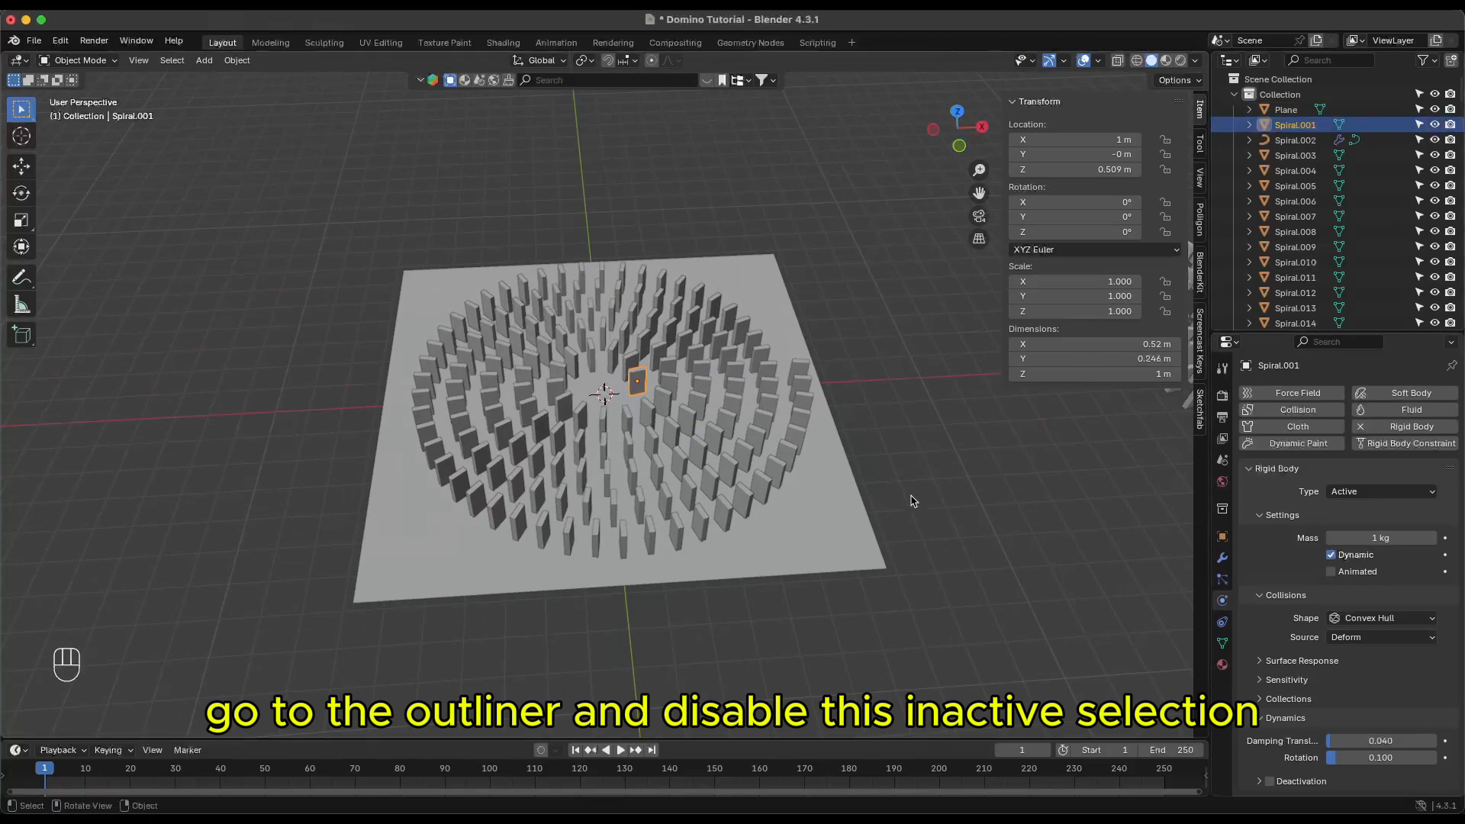
{"action": "left_click", "coordinate": [848, 540]}
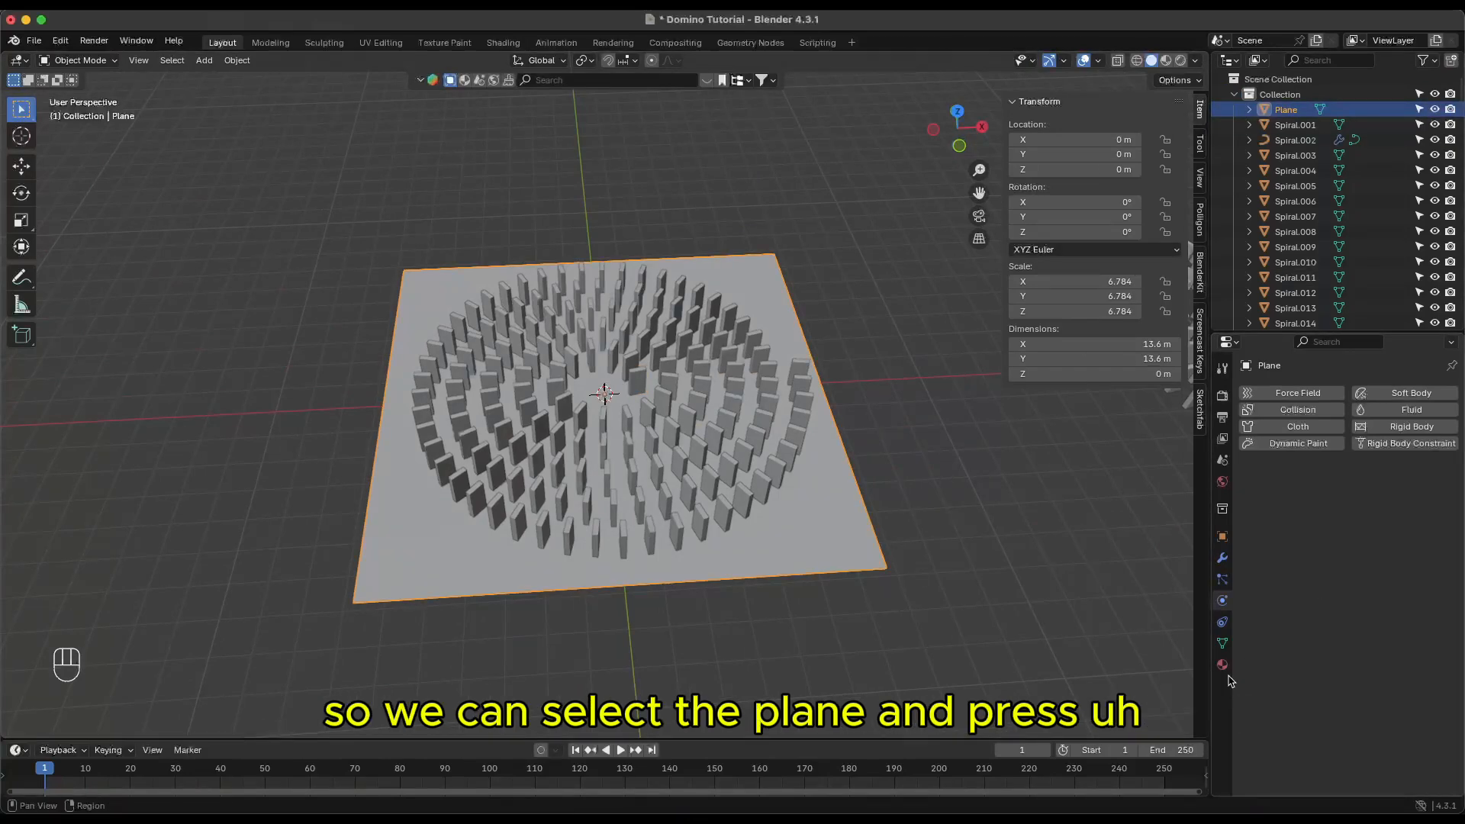
{"action": "left_click", "coordinate": [1424, 430]}
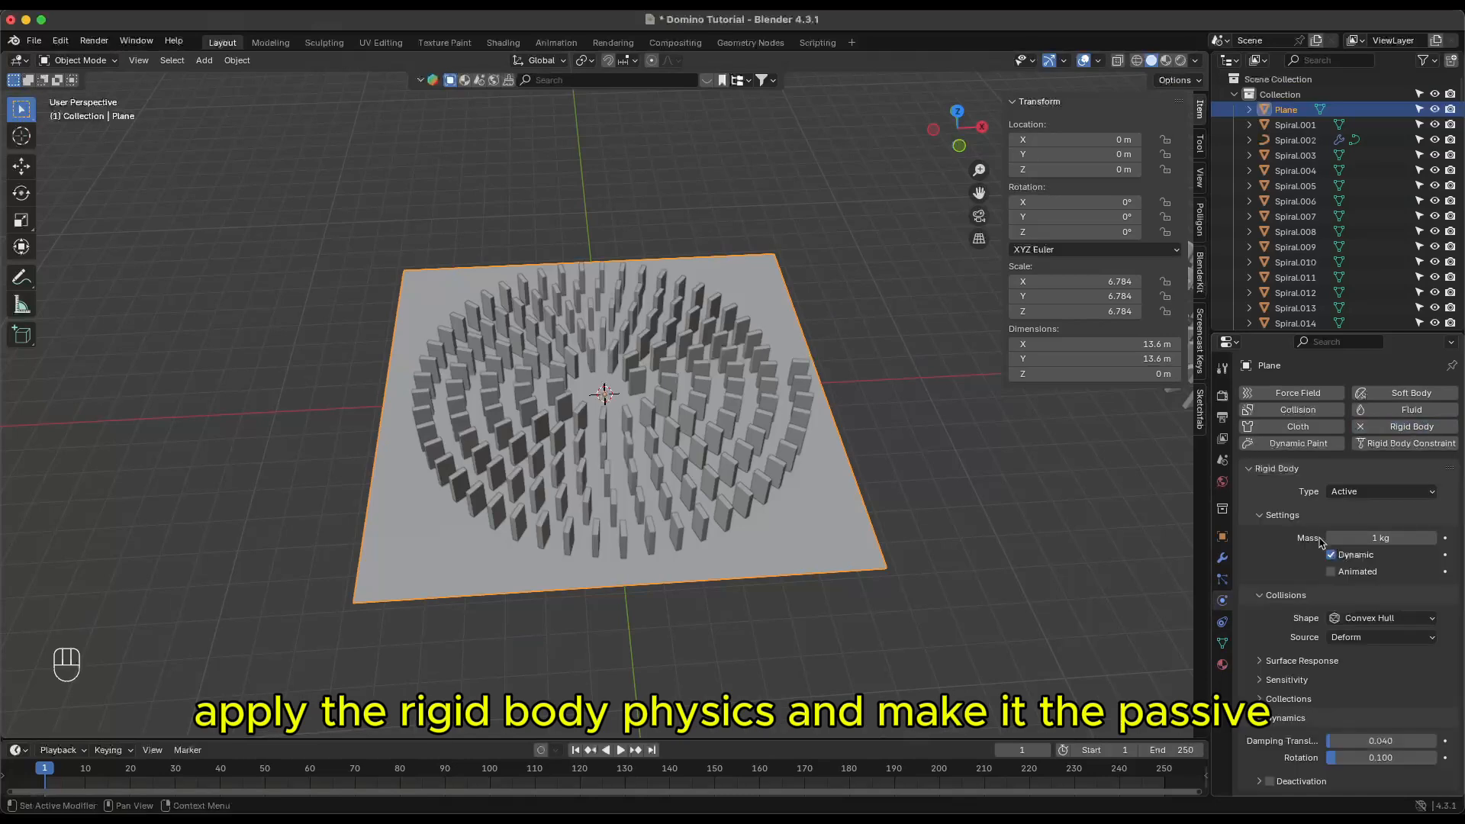
{"action": "left_click", "coordinate": [1402, 492]}
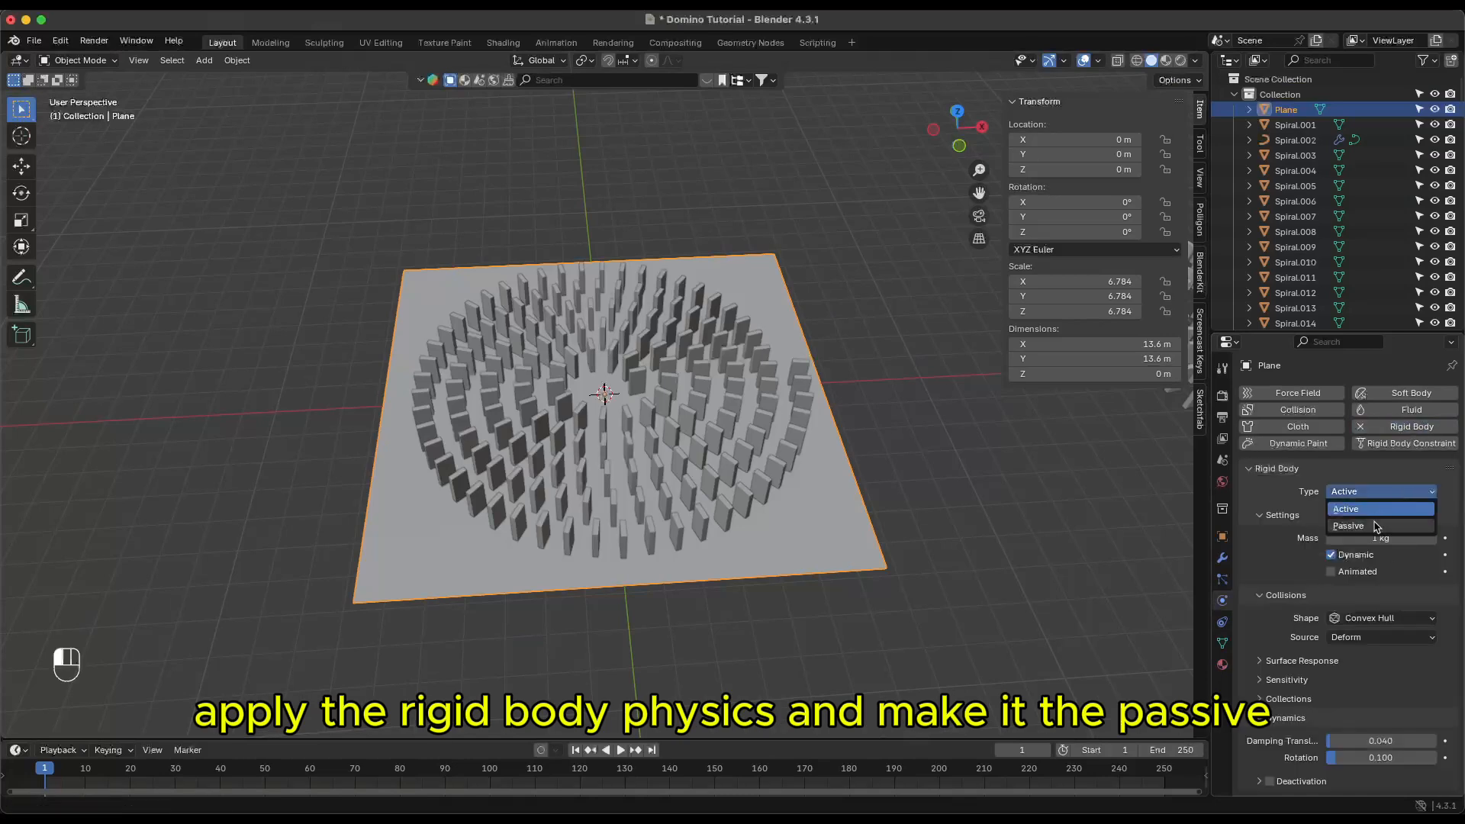
{"action": "left_click", "coordinate": [1379, 522]}
{"action": "key", "text": "super+s"}
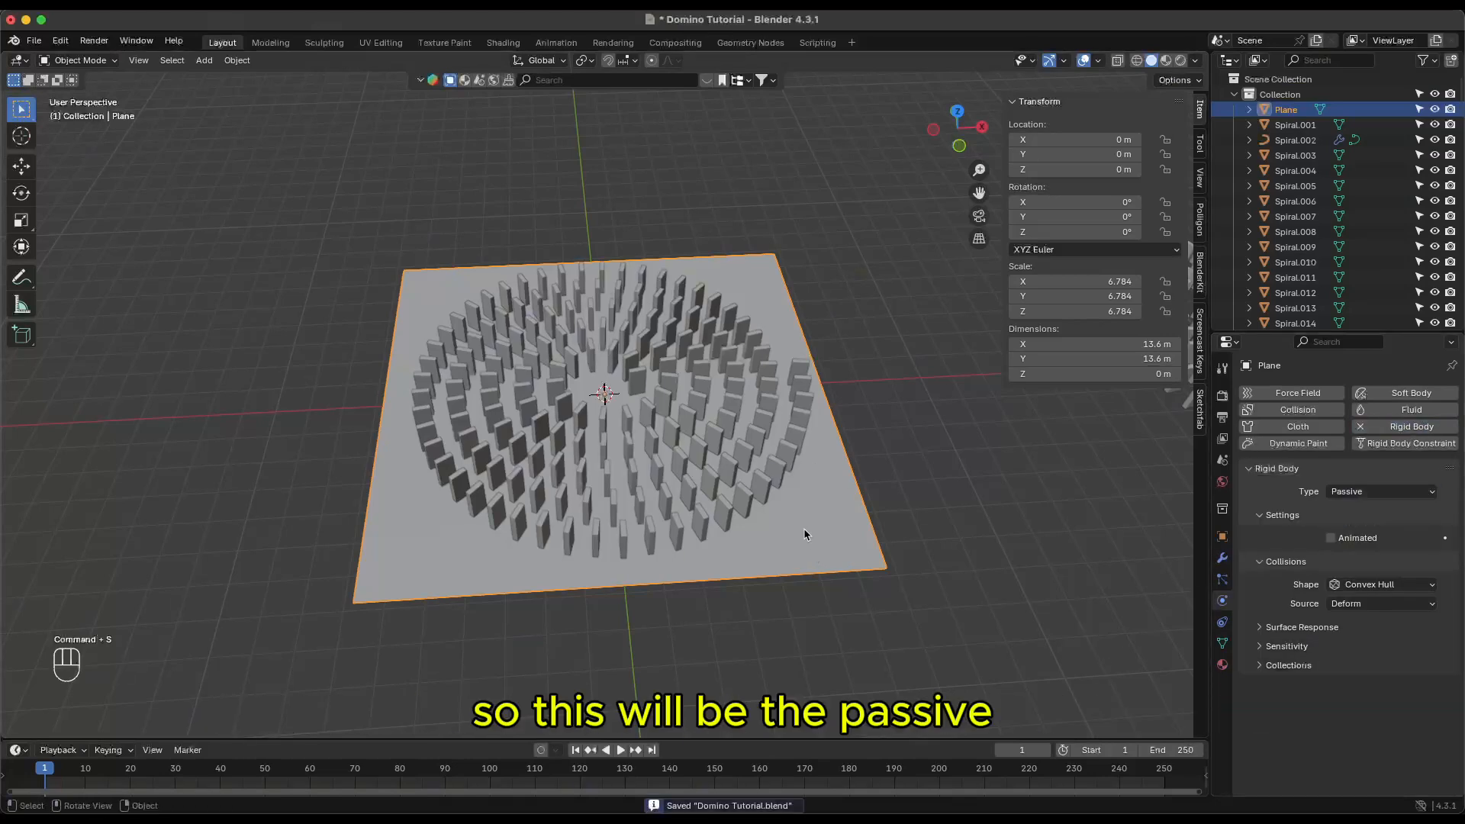
- Check the physics settings of an outer domino and the plane, and play the simulation from frame 1
{"action": "left_click", "coordinate": [802, 405]}
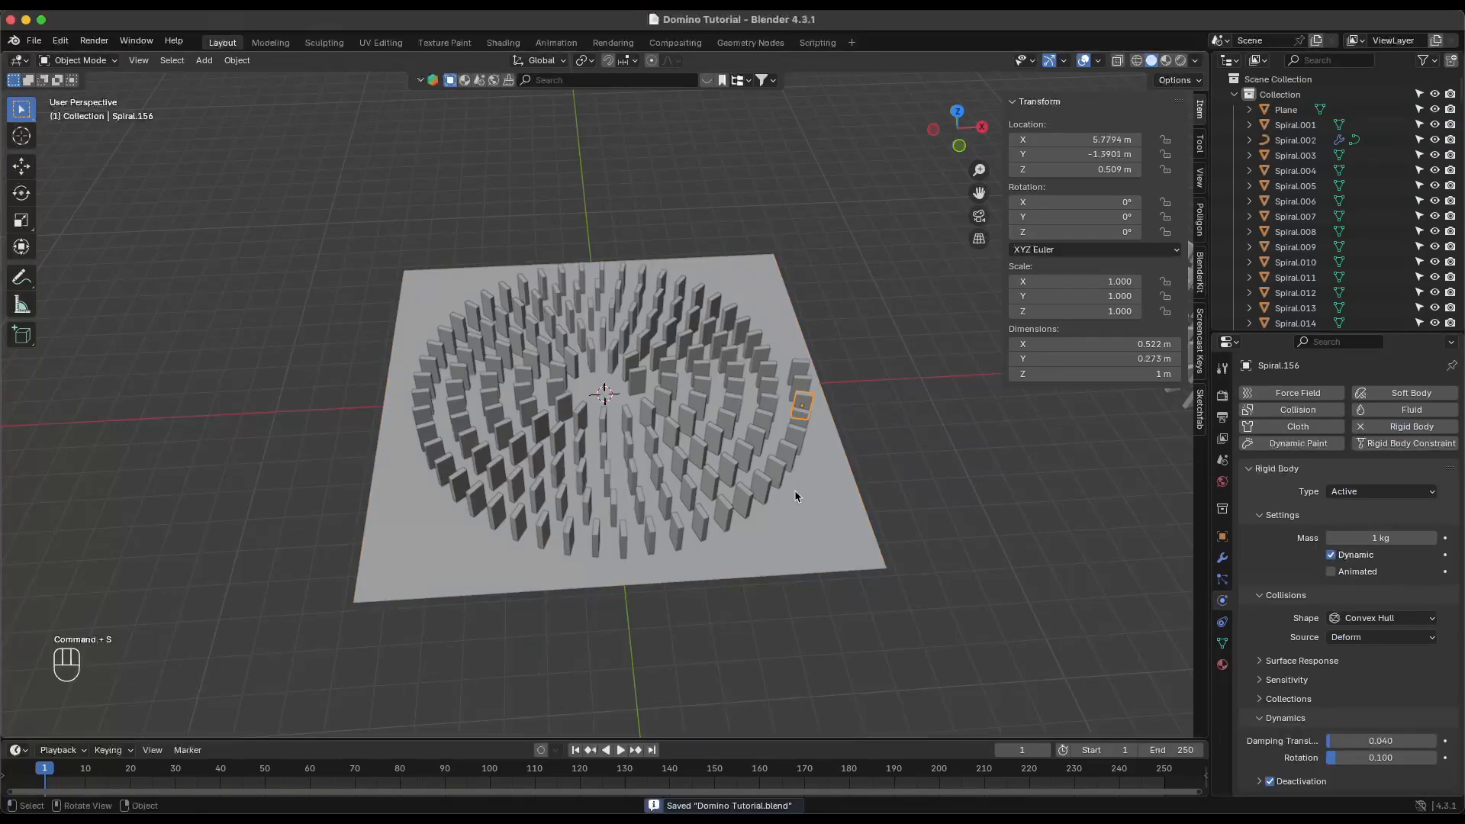
{"action": "left_click", "coordinate": [799, 498]}
{"action": "middle_click_drag", "start_coordinate": [798, 499], "coordinate": [786, 603]}
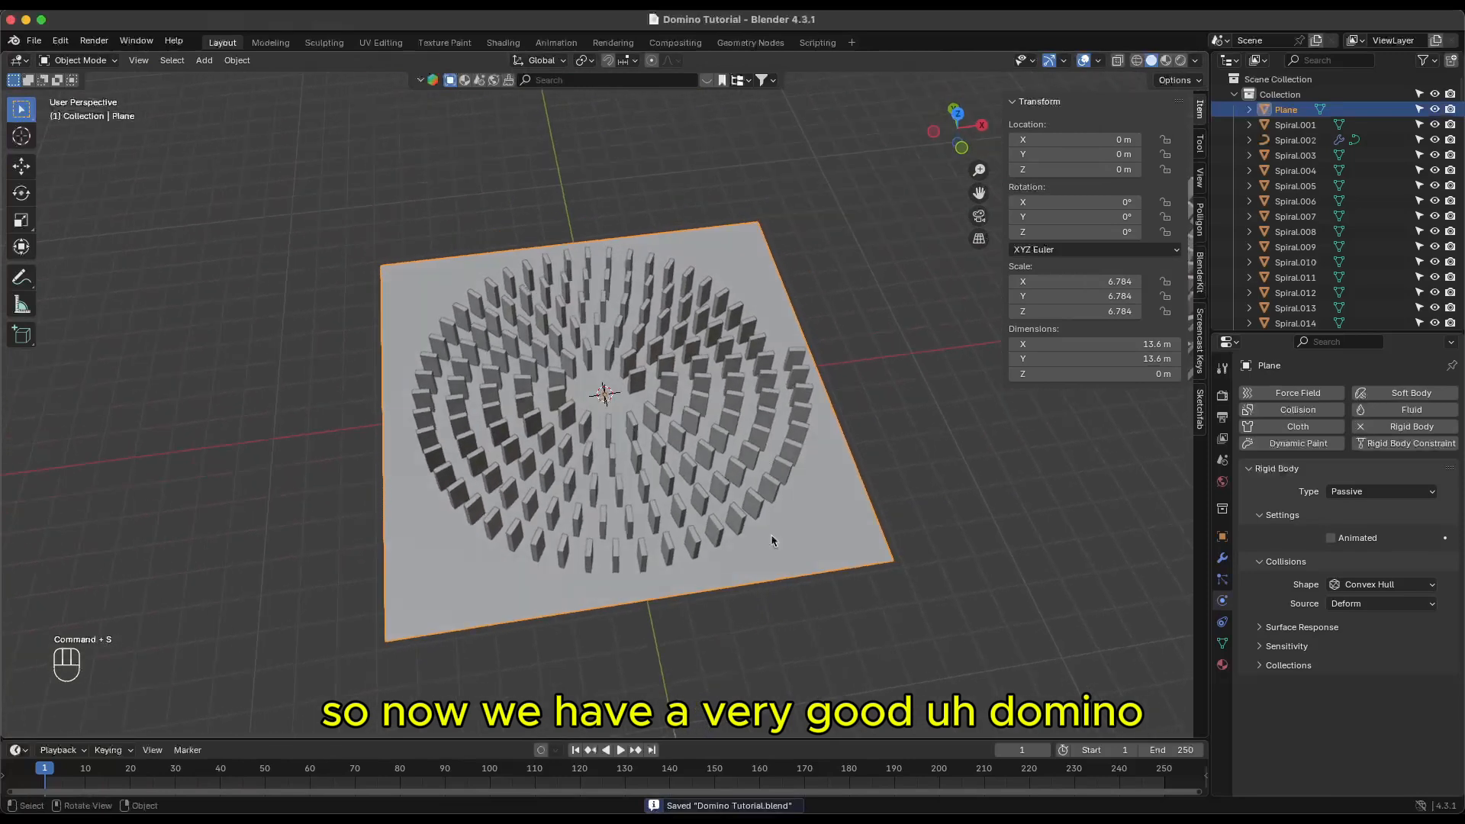
{"action": "key", "text": "space"}
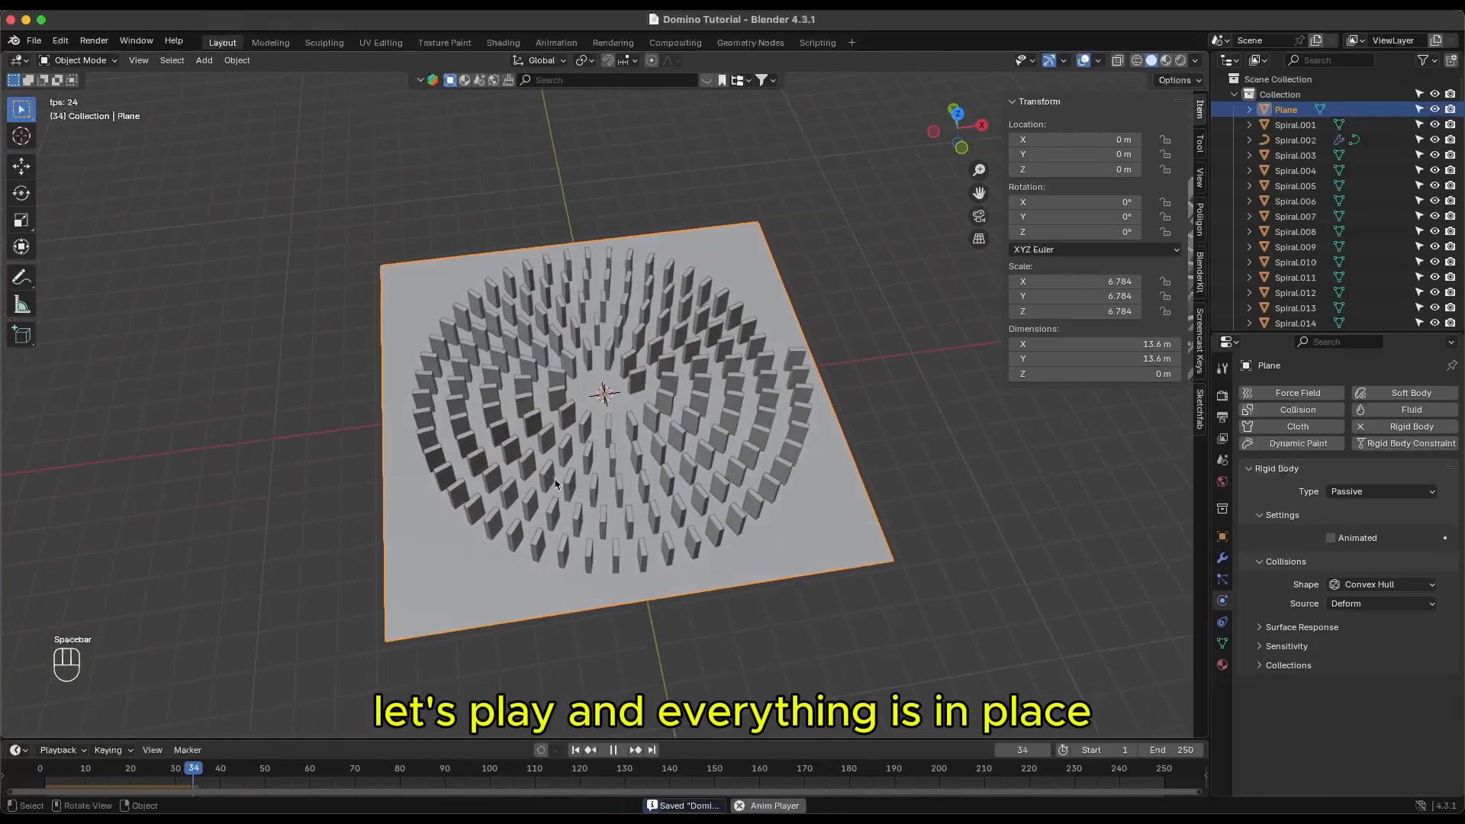
- Stop the playback and rotate the innermost domino, Spiral.001, by about -33.2° around the global X axis
{"action": "mouse_move", "coordinate": [767, 519]}
{"action": "middle_mouse_down"}
{"action": "mouse_move", "coordinate": [786, 437]}
{"action": "mouse_move", "coordinate": [780, 542]}
{"action": "middle_mouse_up"}
{"action": "key", "text": "space"}
{"action": "middle_click_drag", "start_coordinate": [676, 556], "coordinate": [680, 370], "text": "super"}
{"action": "left_click", "coordinate": [685, 363]}
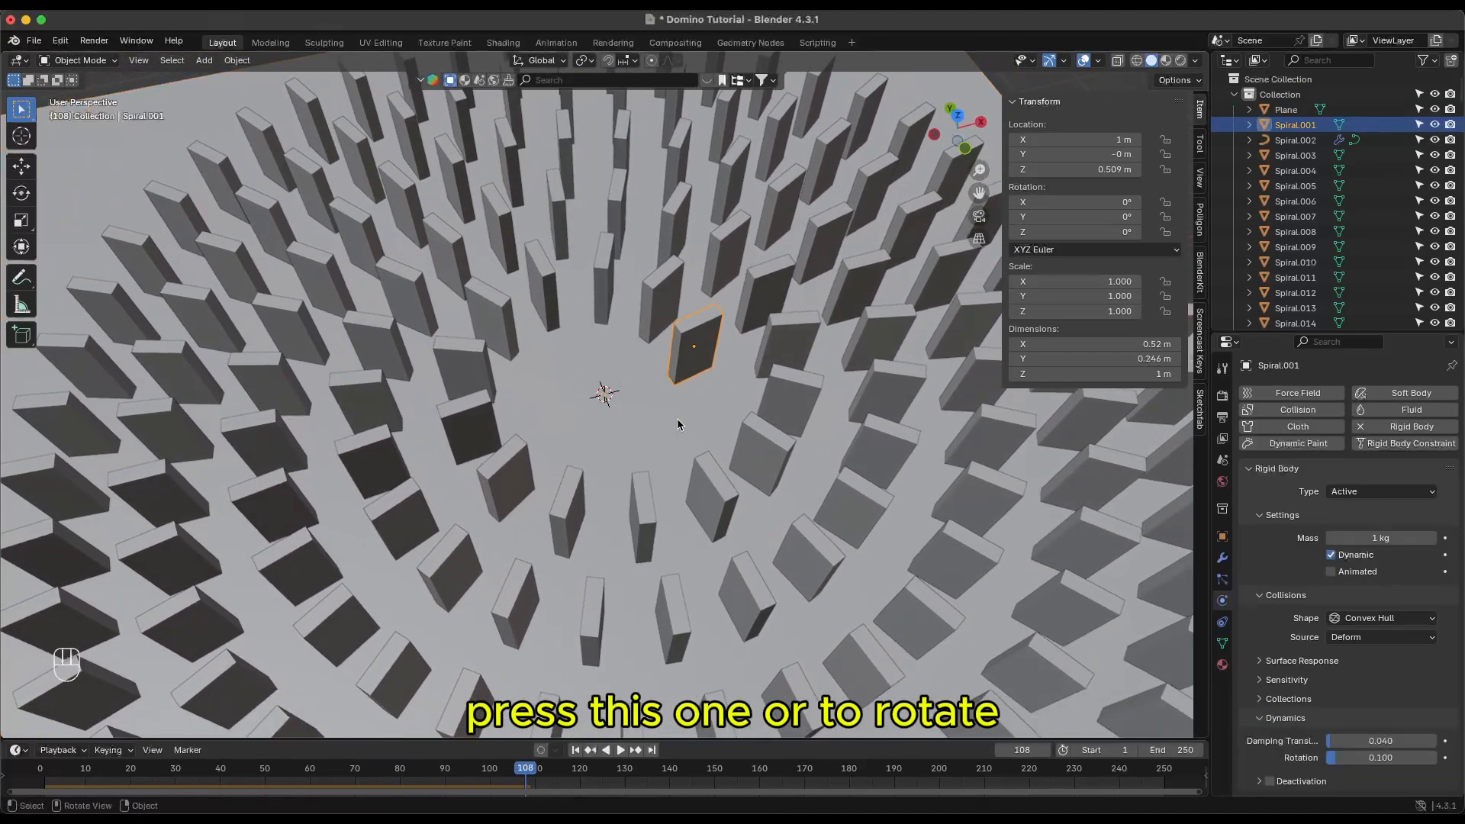
{"action": "key", "text": "r"}
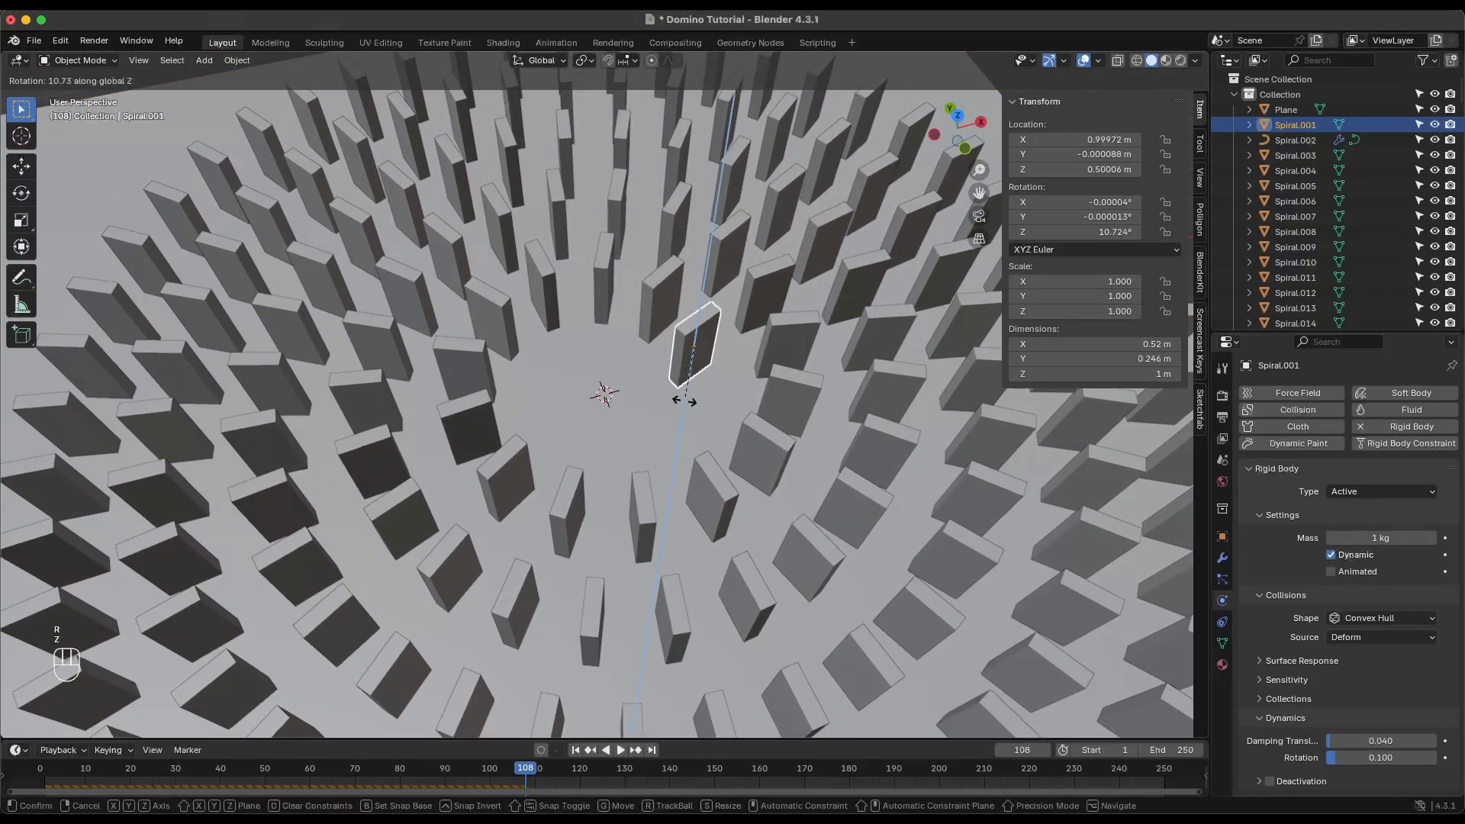
{"action": "key", "text": "x"}
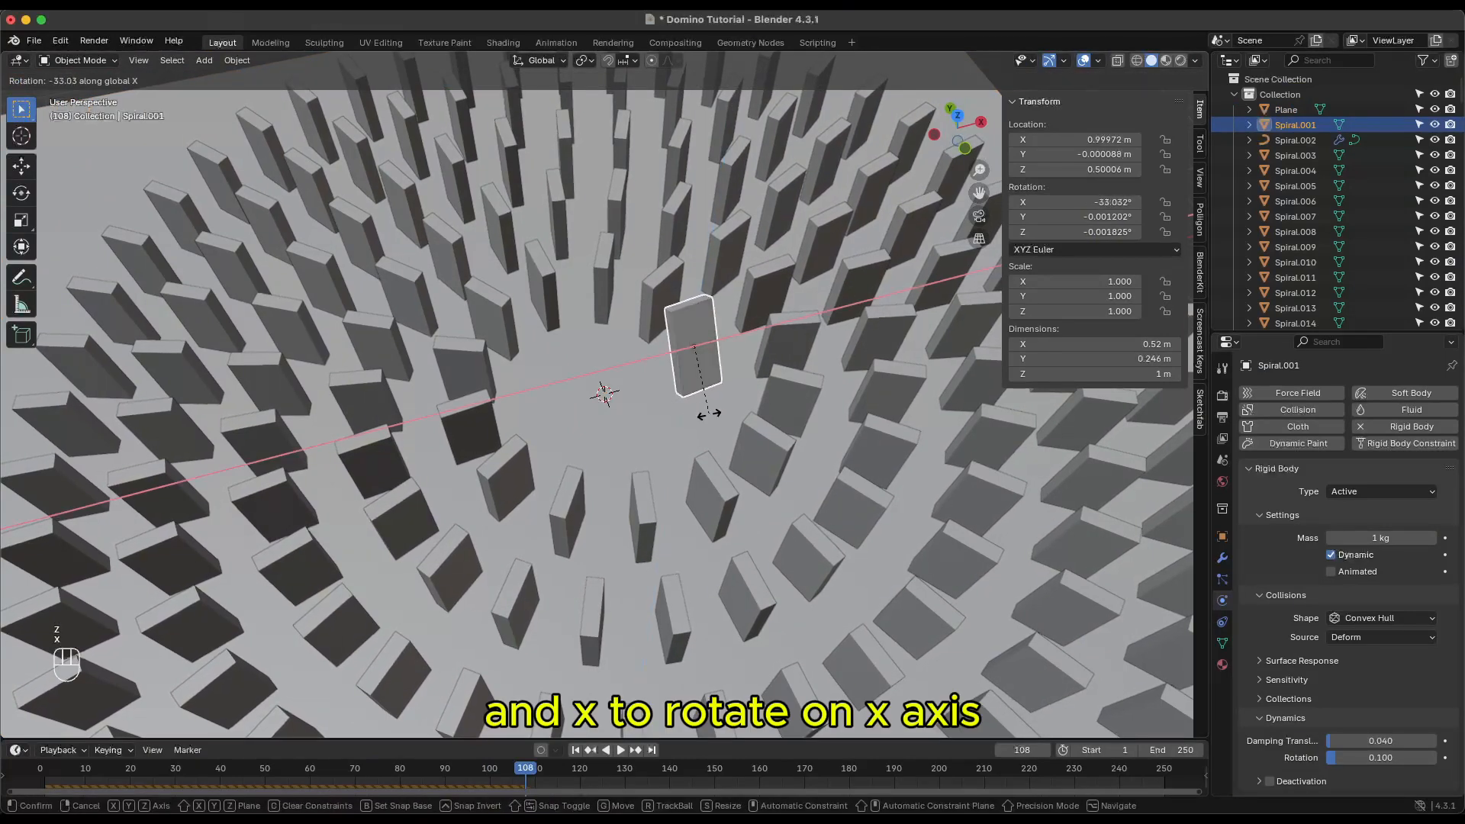
{"action": "left_click", "coordinate": [706, 412]}
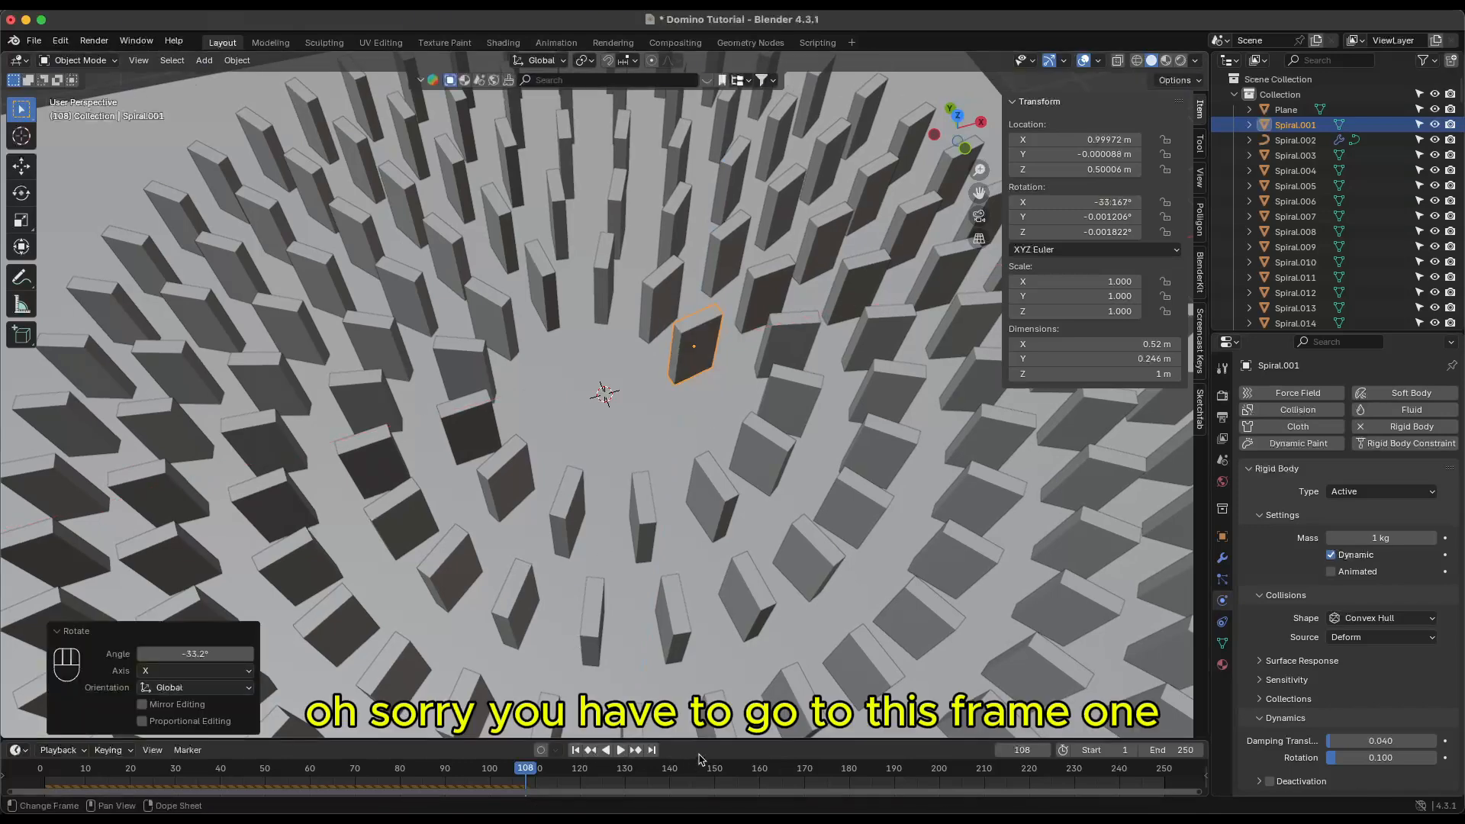
- Play the simulation from frame 1 to watch the dominoes fall, stop it and save the file
{"action": "key", "text": "shift+Left"}
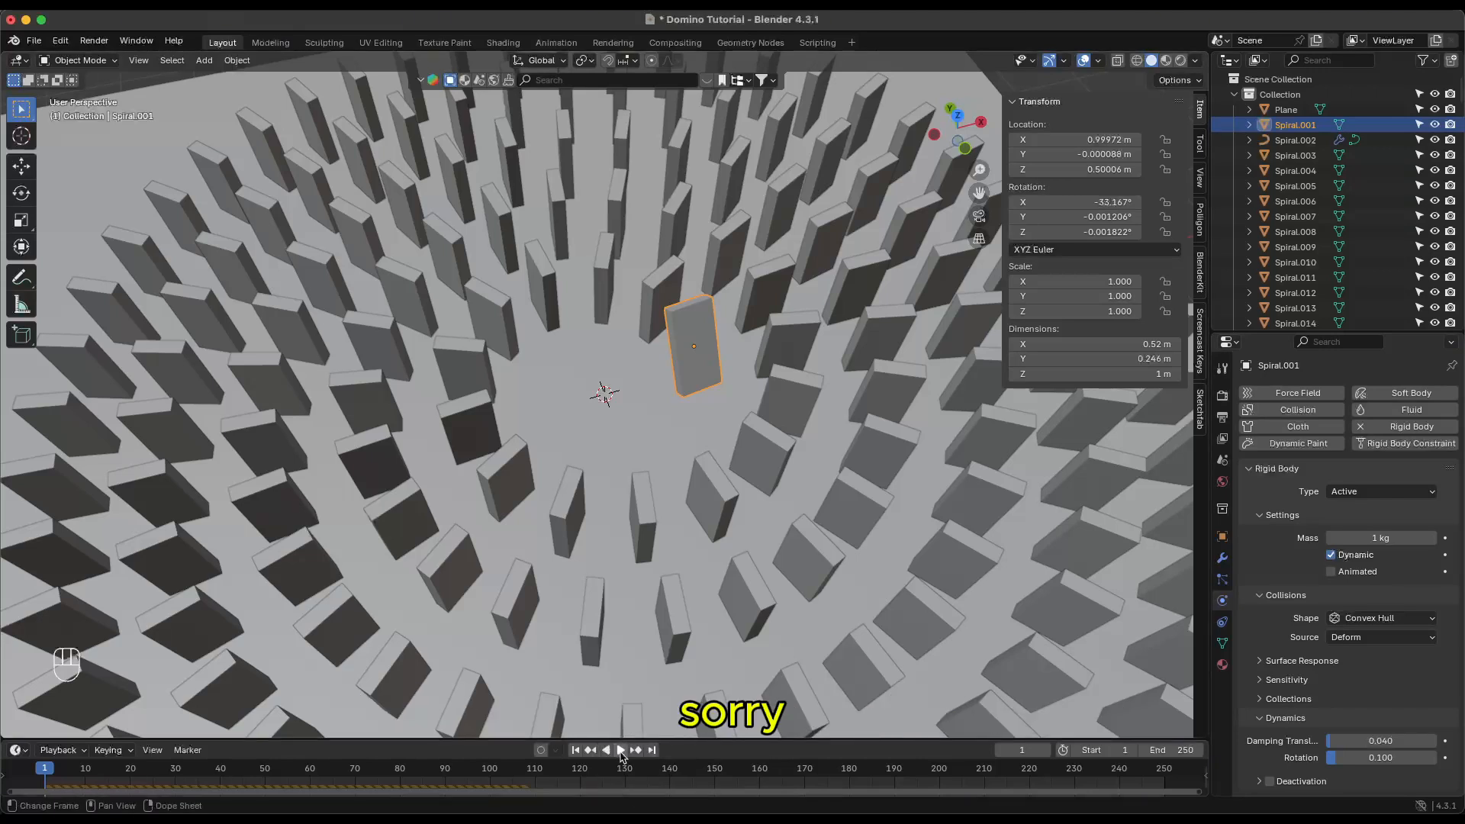
{"action": "left_click", "coordinate": [621, 750]}
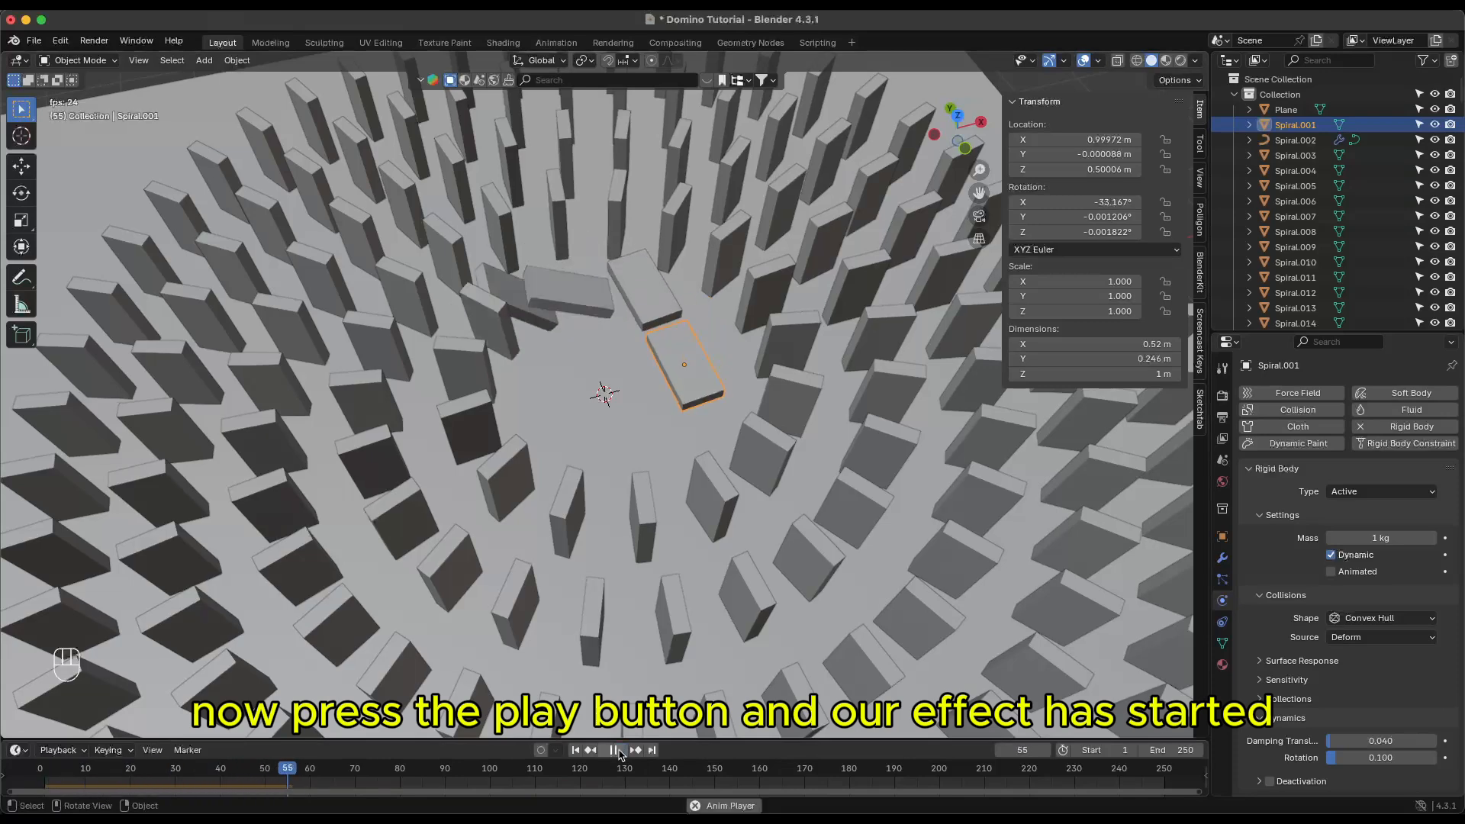
{"action": "scroll", "coordinate": [730, 403], "scroll_direction": "down", "scroll_amount": 8}
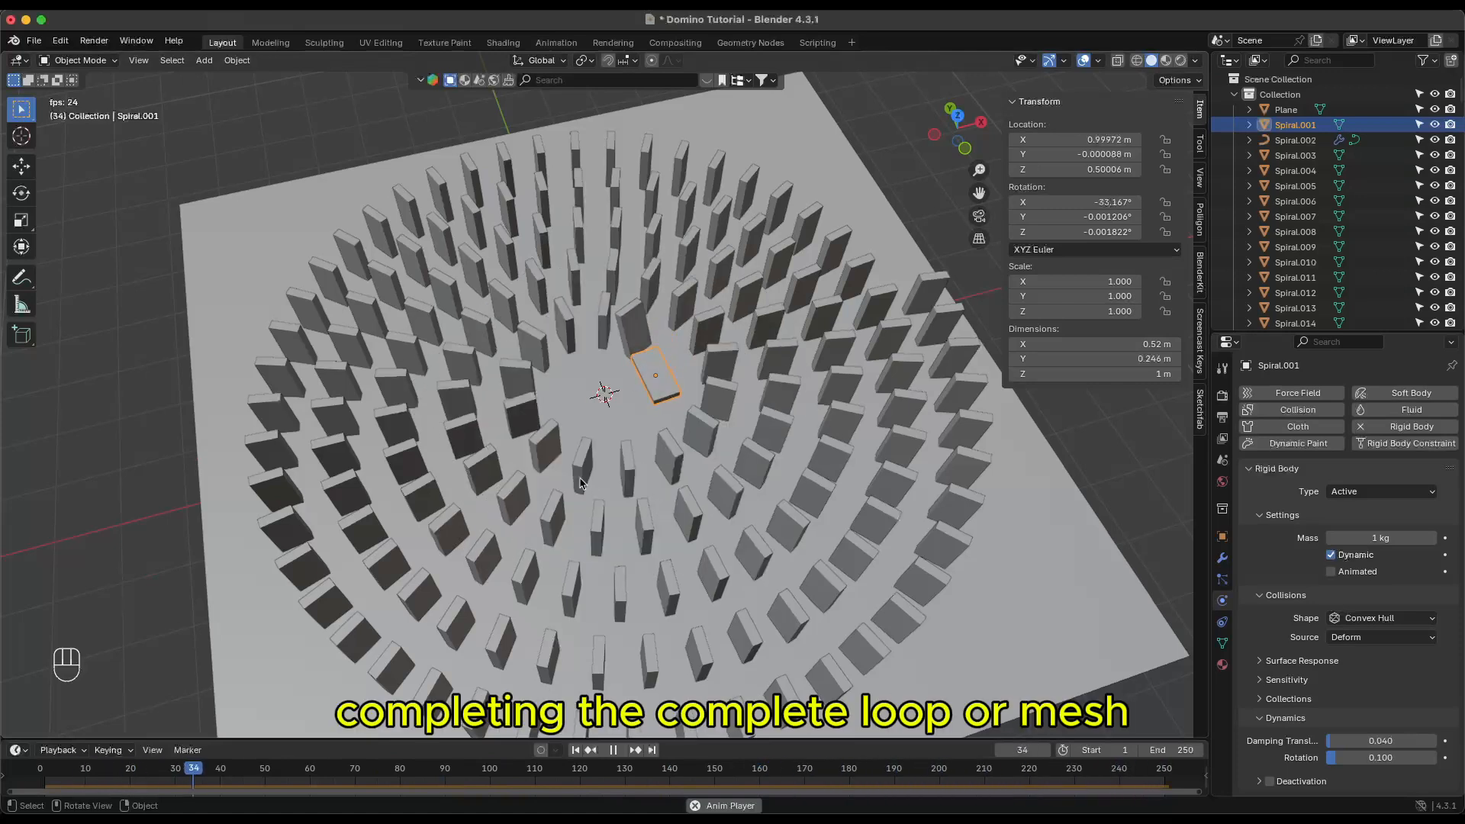
{"action": "scroll", "coordinate": [607, 454], "scroll_direction": "down", "scroll_amount": 4}
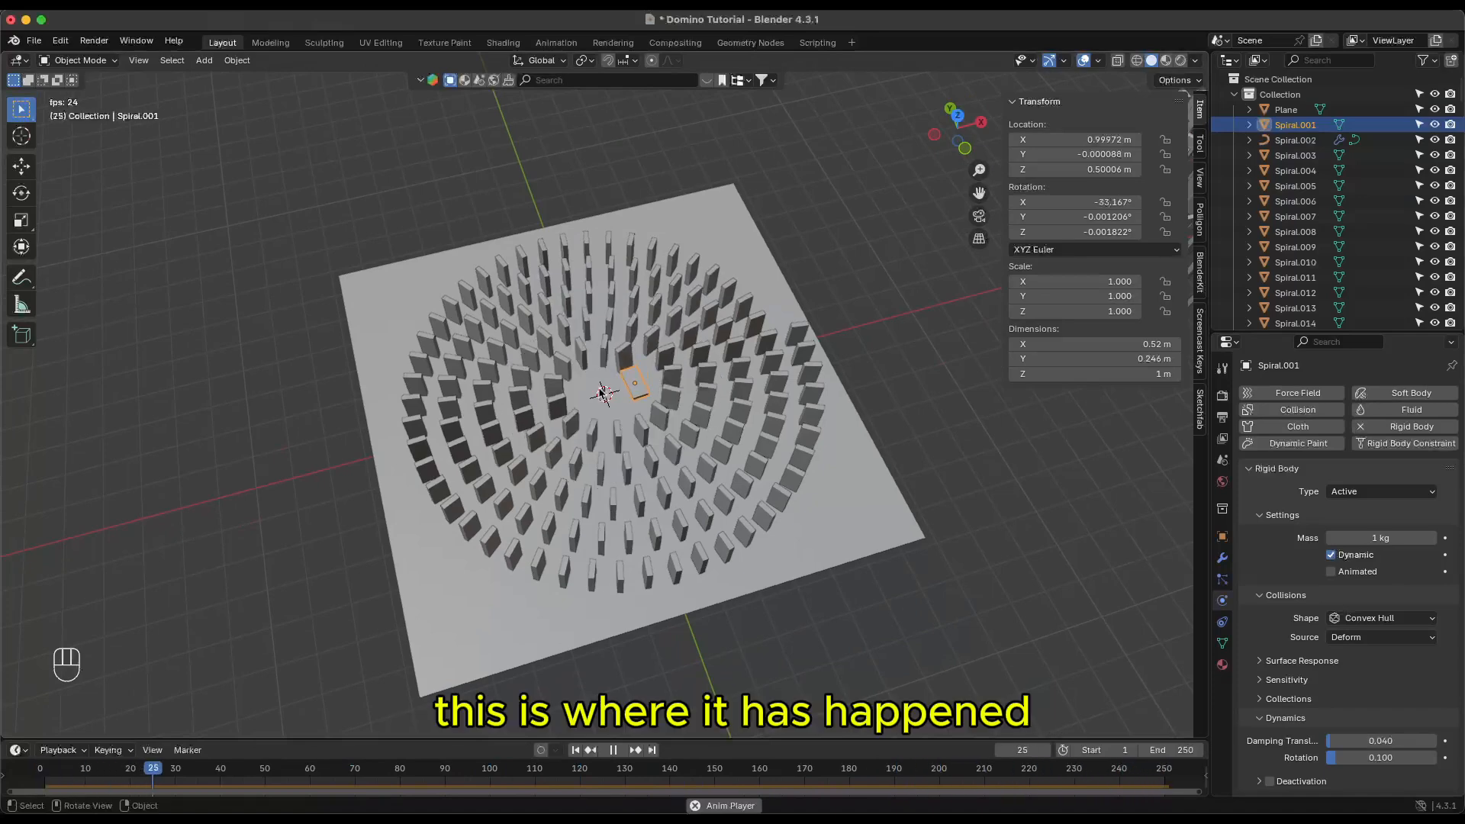
{"action": "key", "text": "space"}
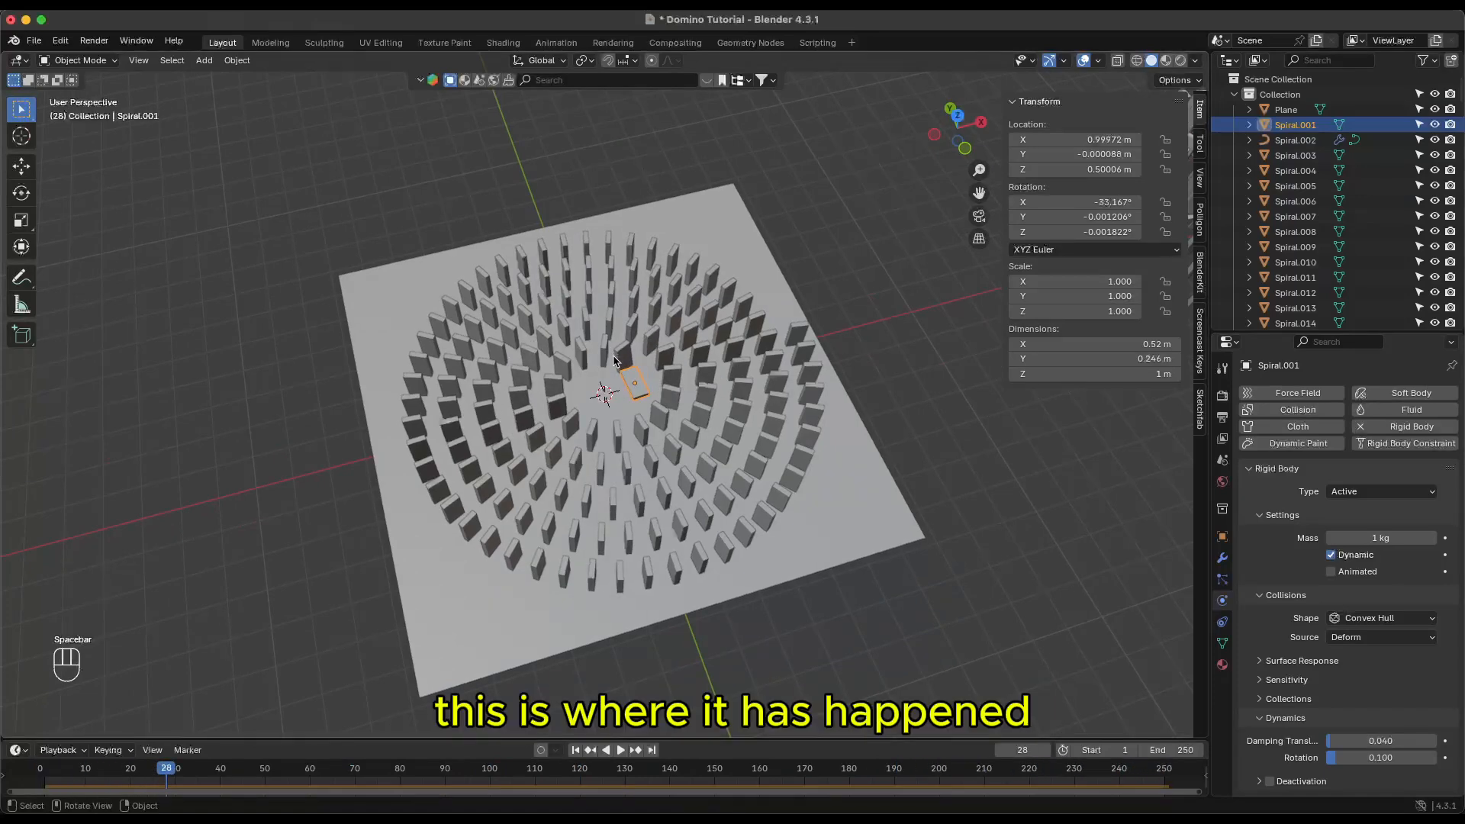
{"action": "middle_click_drag", "start_coordinate": [614, 361], "coordinate": [576, 455], "text": "super"}
{"action": "key", "text": "super+s"}
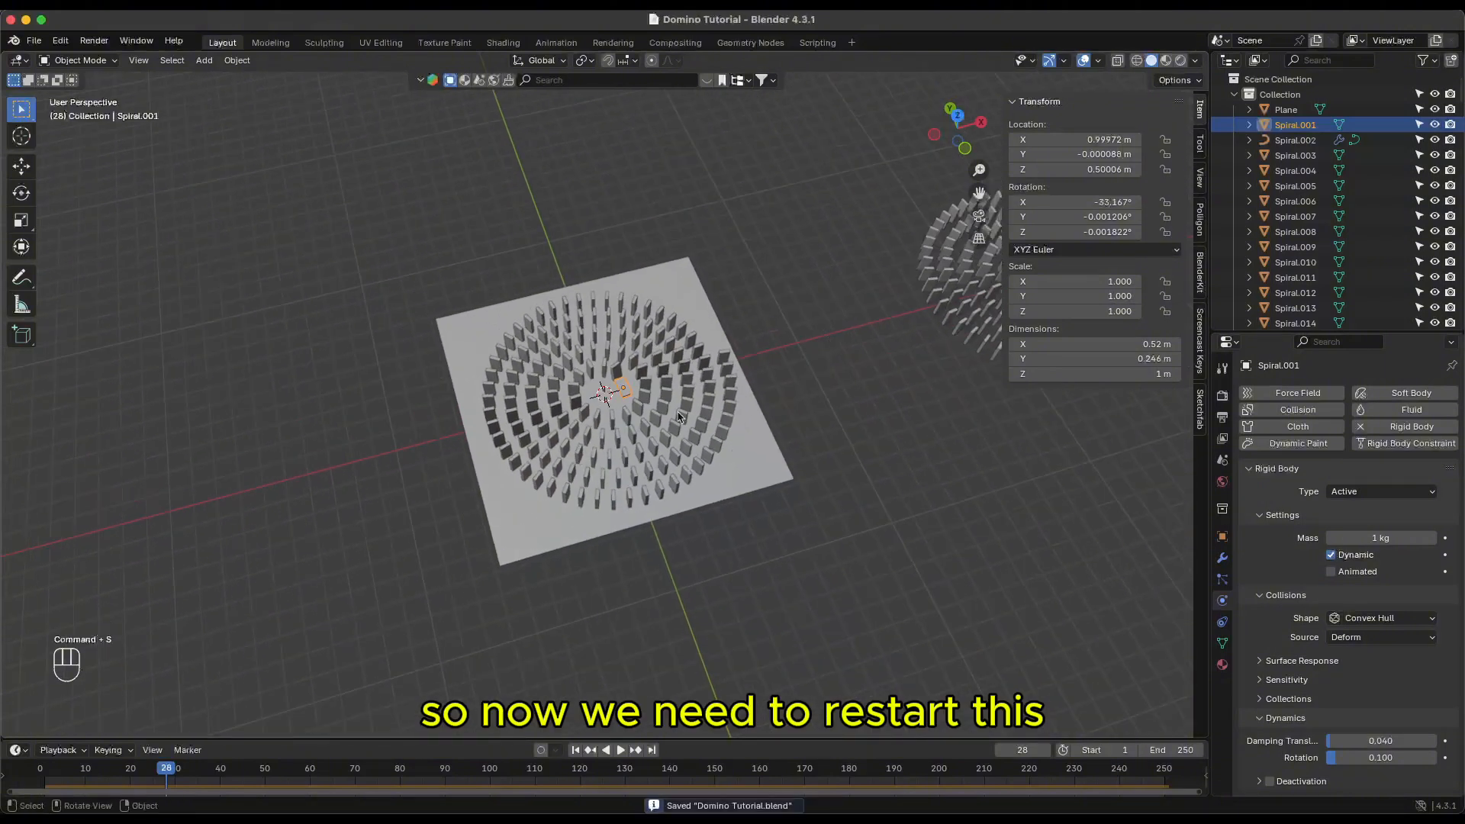
- Try to move the plane and its dominoes together by about -23 m along the X axis
{"action": "left_click", "coordinate": [939, 304]}
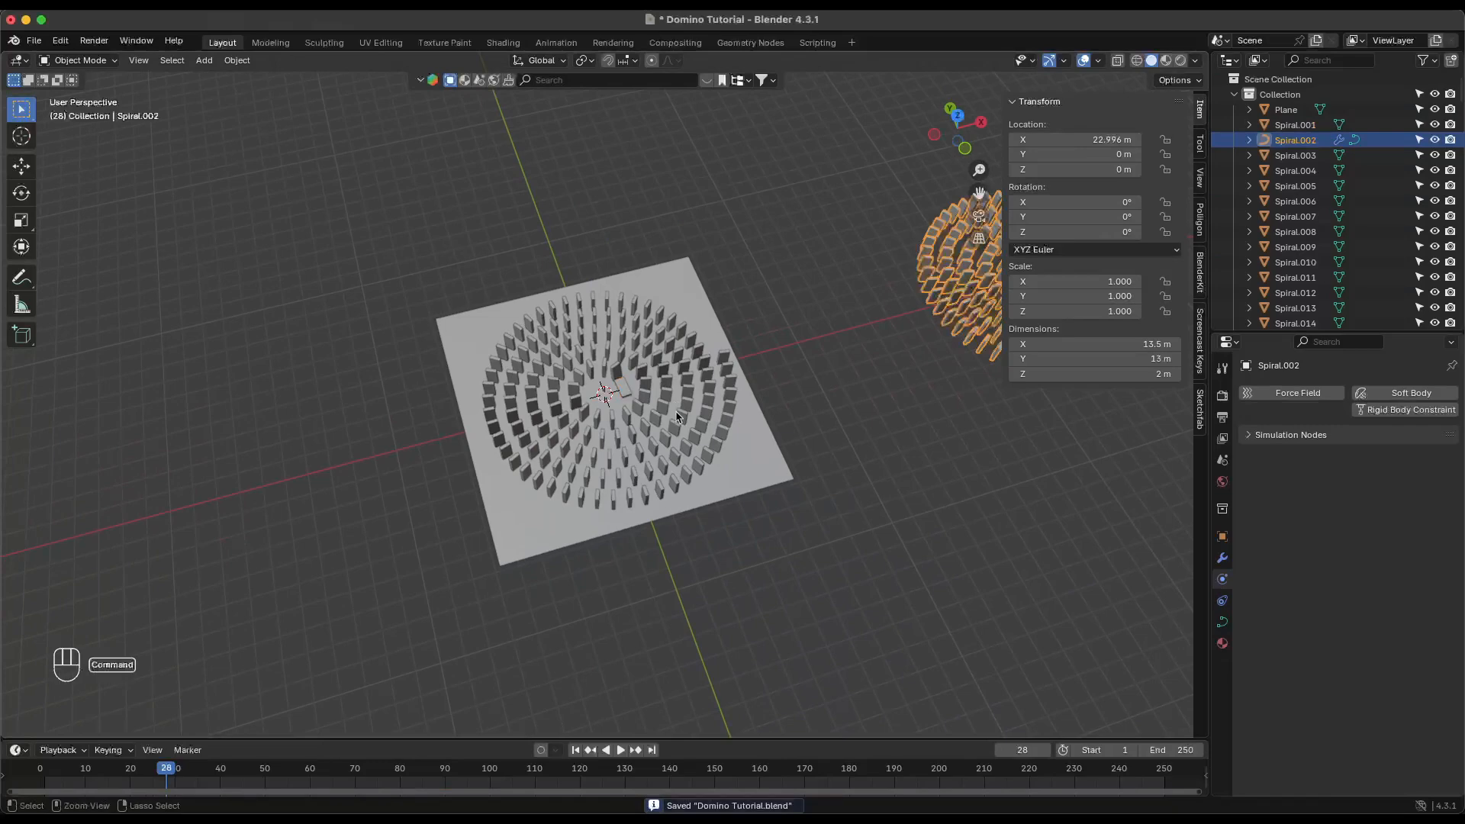
{"action": "middle_click_drag", "start_coordinate": [609, 397], "coordinate": [602, 489], "text": "super"}
{"action": "left_click_drag", "start_coordinate": [447, 297], "coordinate": [801, 581]}
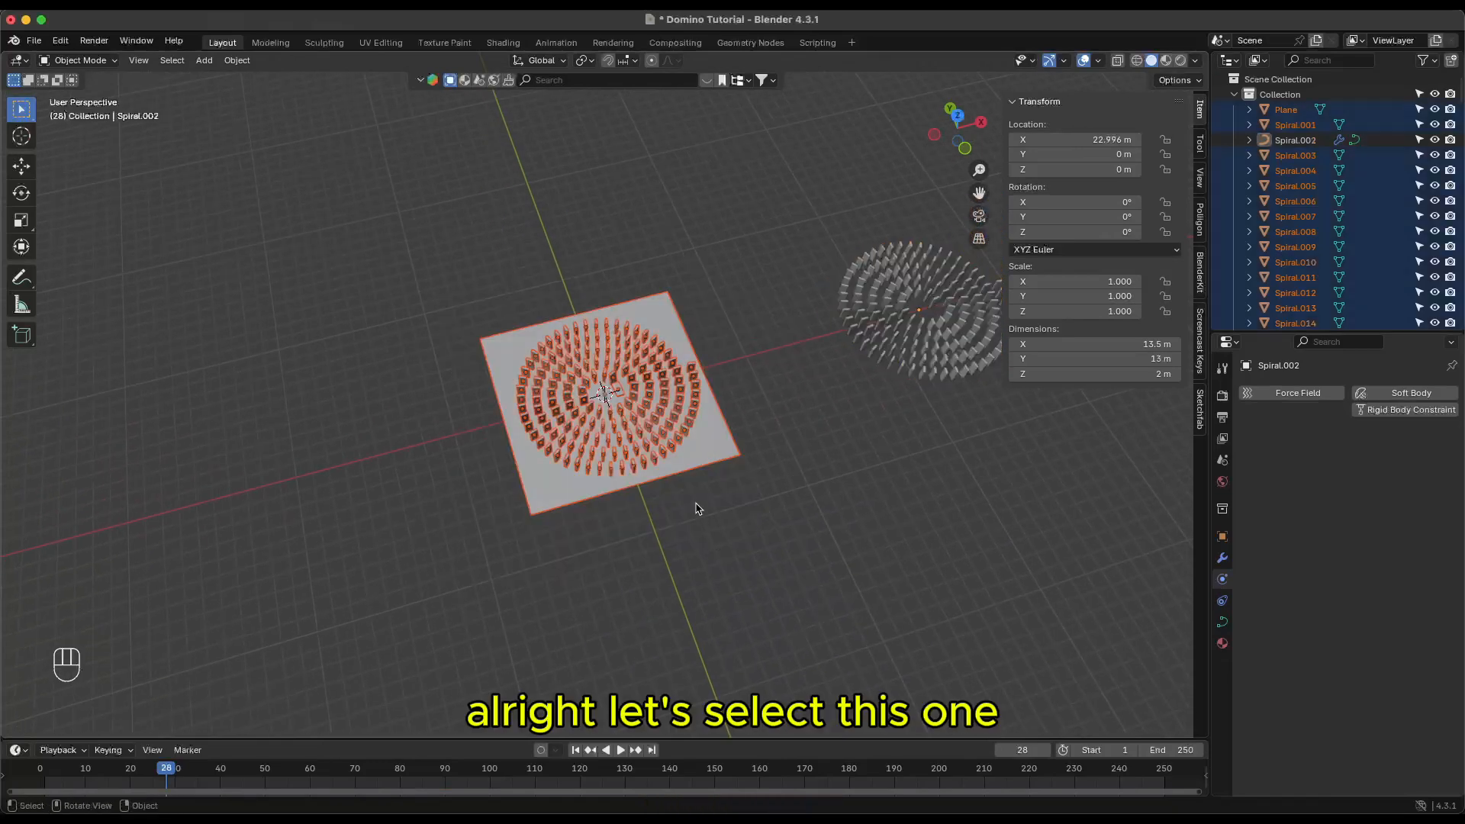
{"action": "key", "text": "g"}
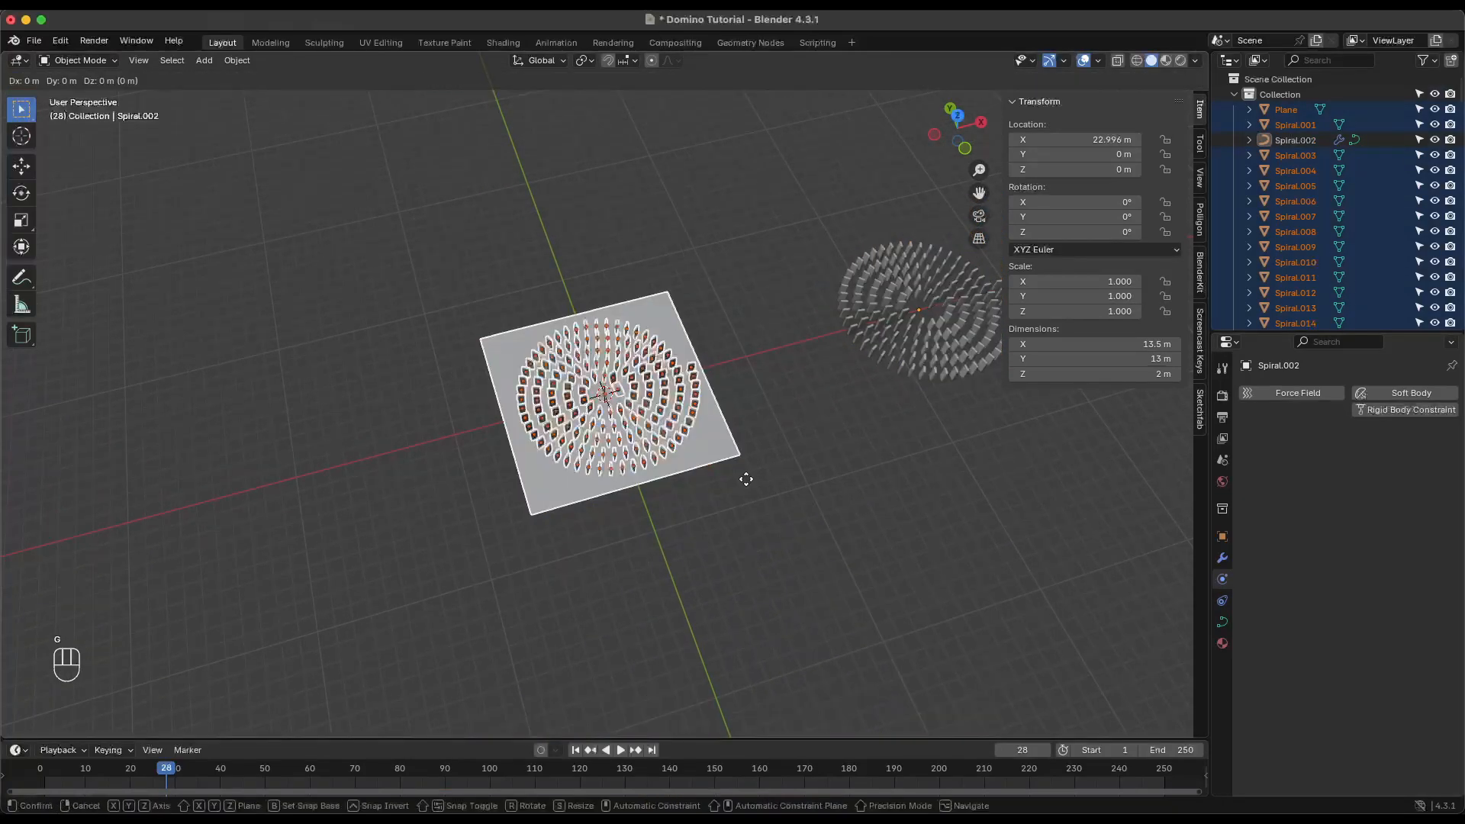
{"action": "key", "text": "x"}
{"action": "left_click", "coordinate": [389, 595]}
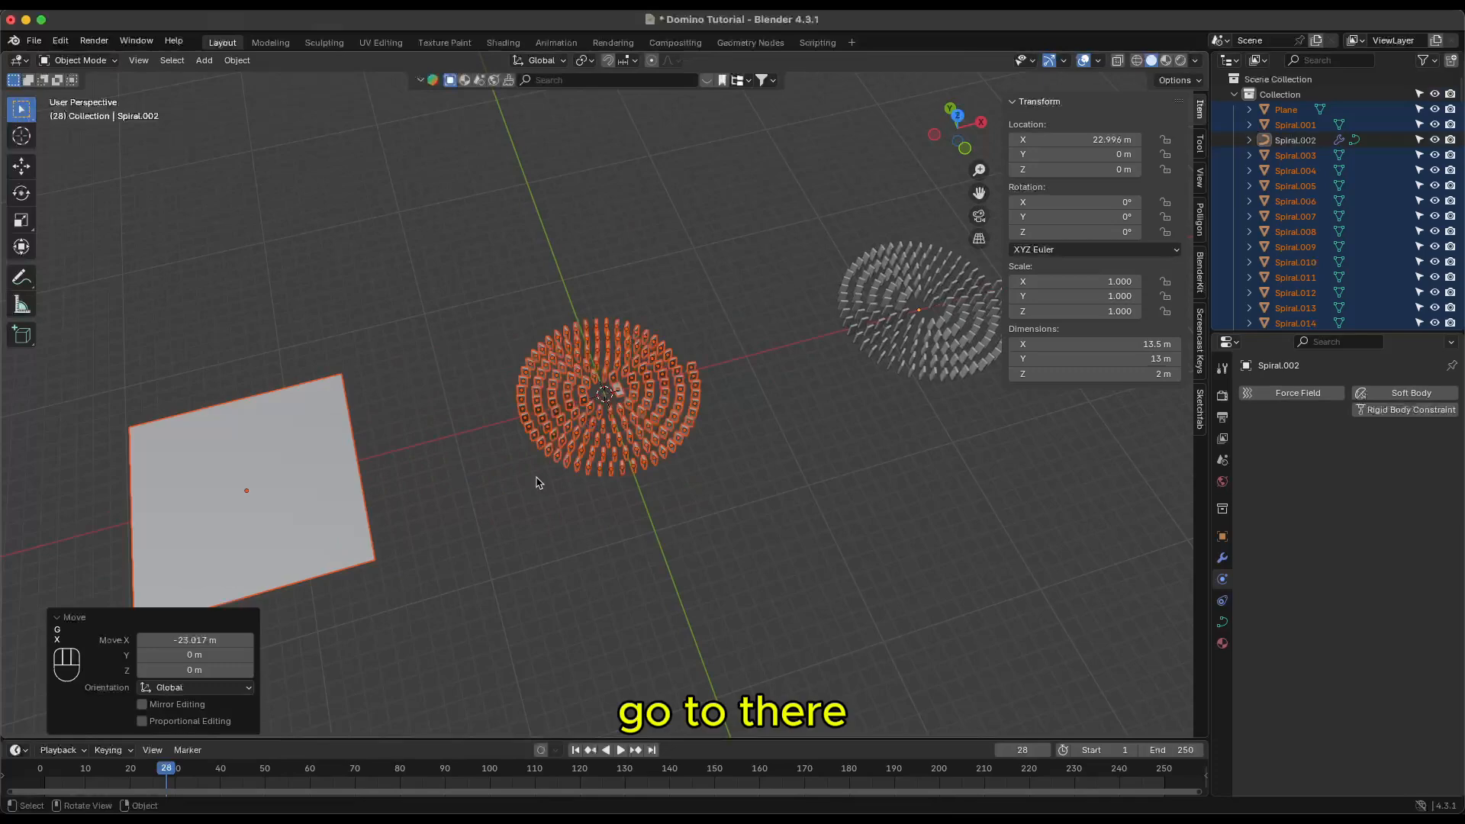
- Move the separate dominoes by about -21.6 m along X to the shifted plane and return to frame 1
{"action": "left_click_drag", "start_coordinate": [485, 287], "coordinate": [716, 514]}
{"action": "key", "text": "g"}
{"action": "key", "text": "x"}
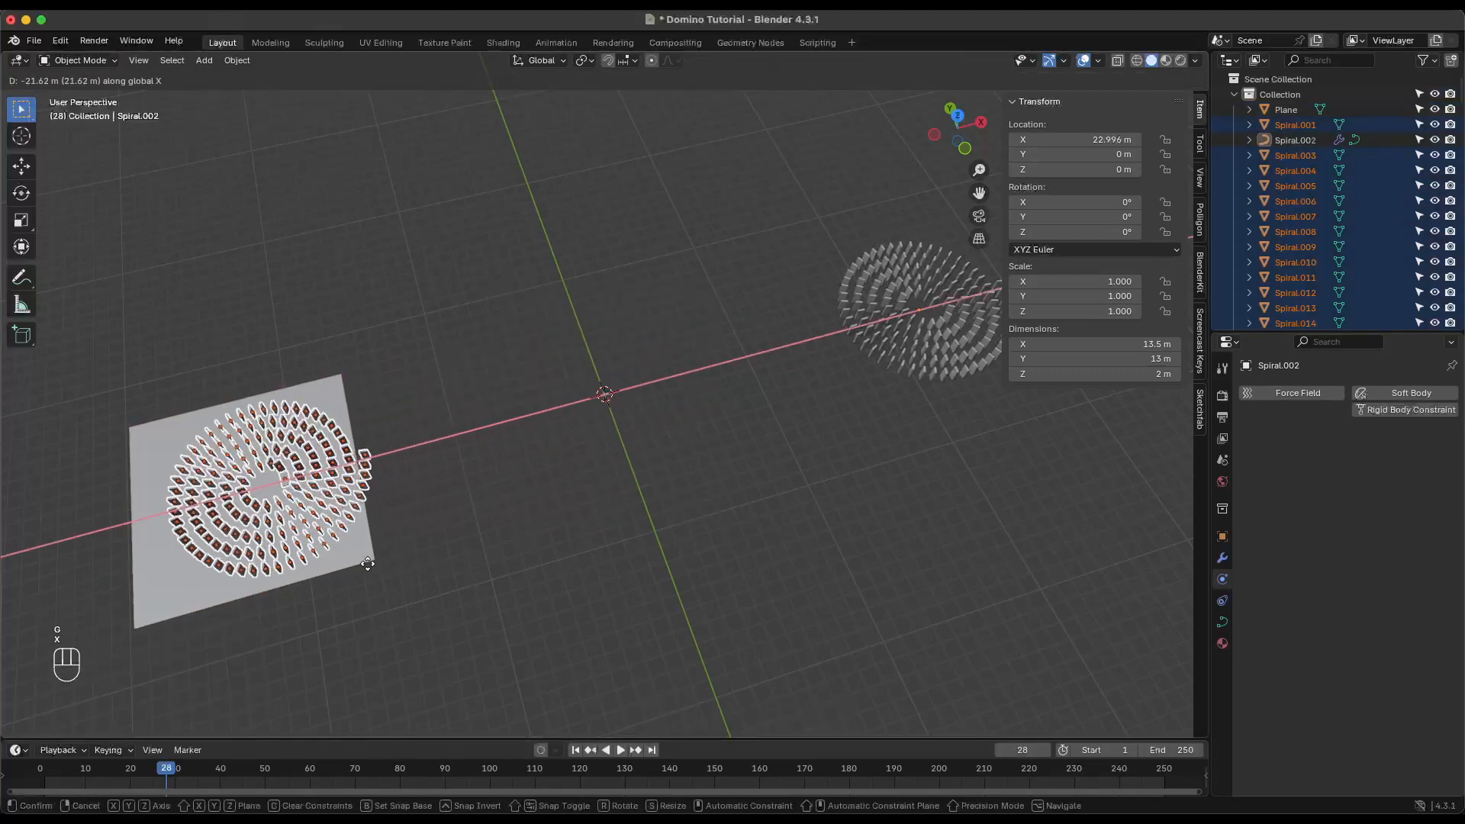
{"action": "left_click", "coordinate": [379, 567]}
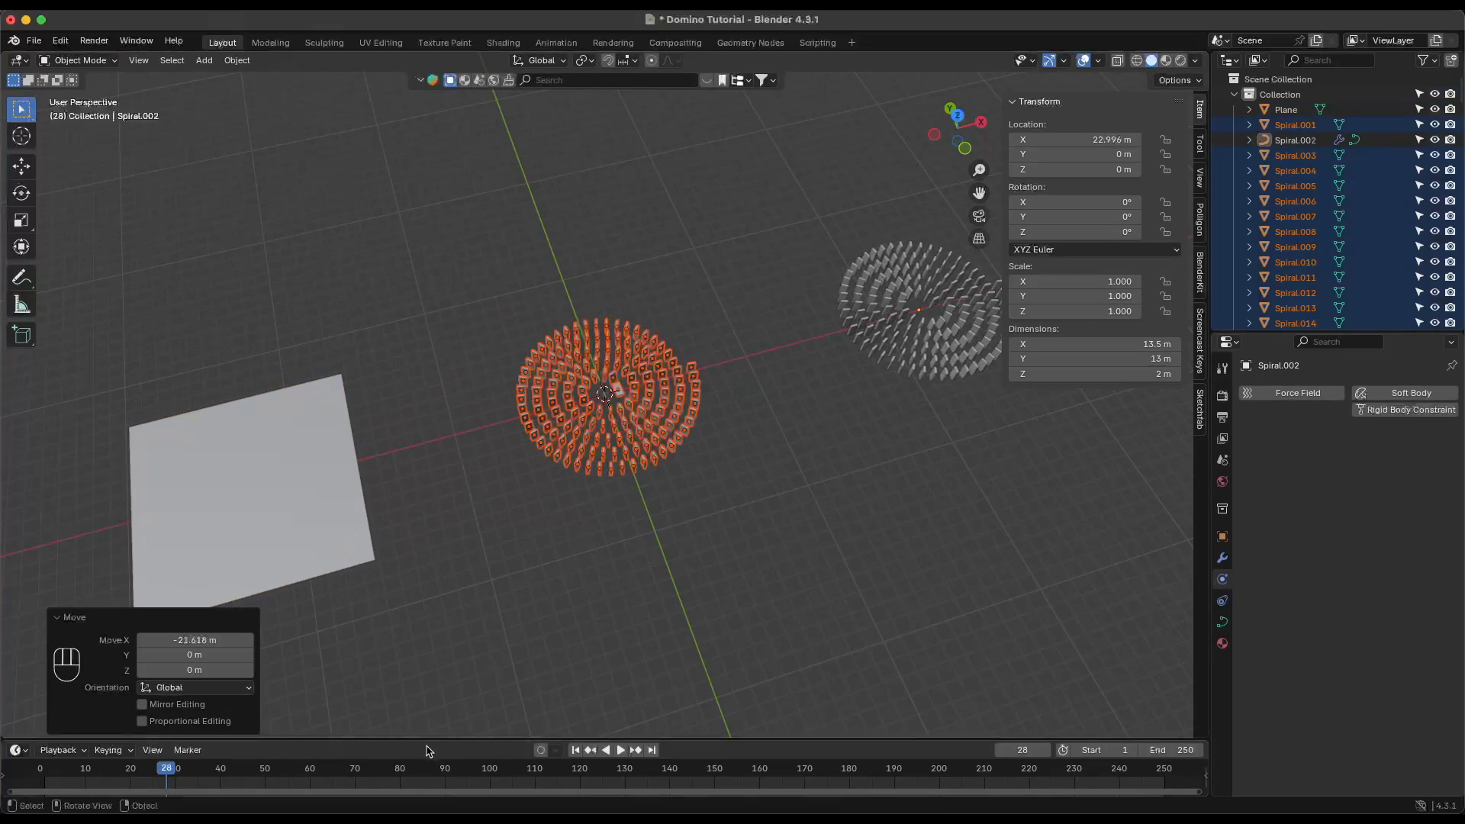
{"action": "key", "text": "shift+Left"}
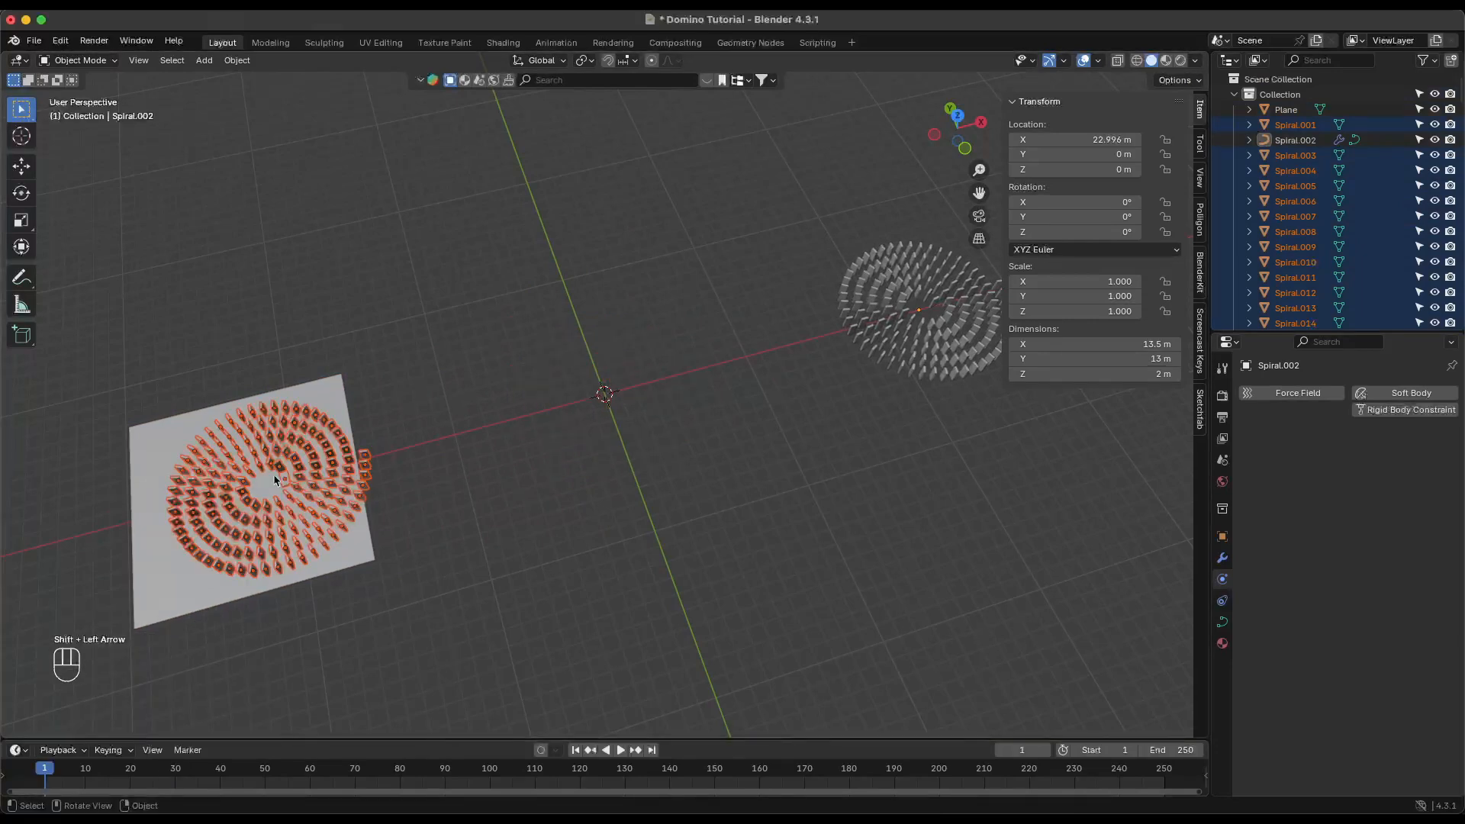
{"action": "left_click", "coordinate": [181, 363]}
{"action": "left_click_drag", "start_coordinate": [158, 386], "coordinate": [419, 615]}
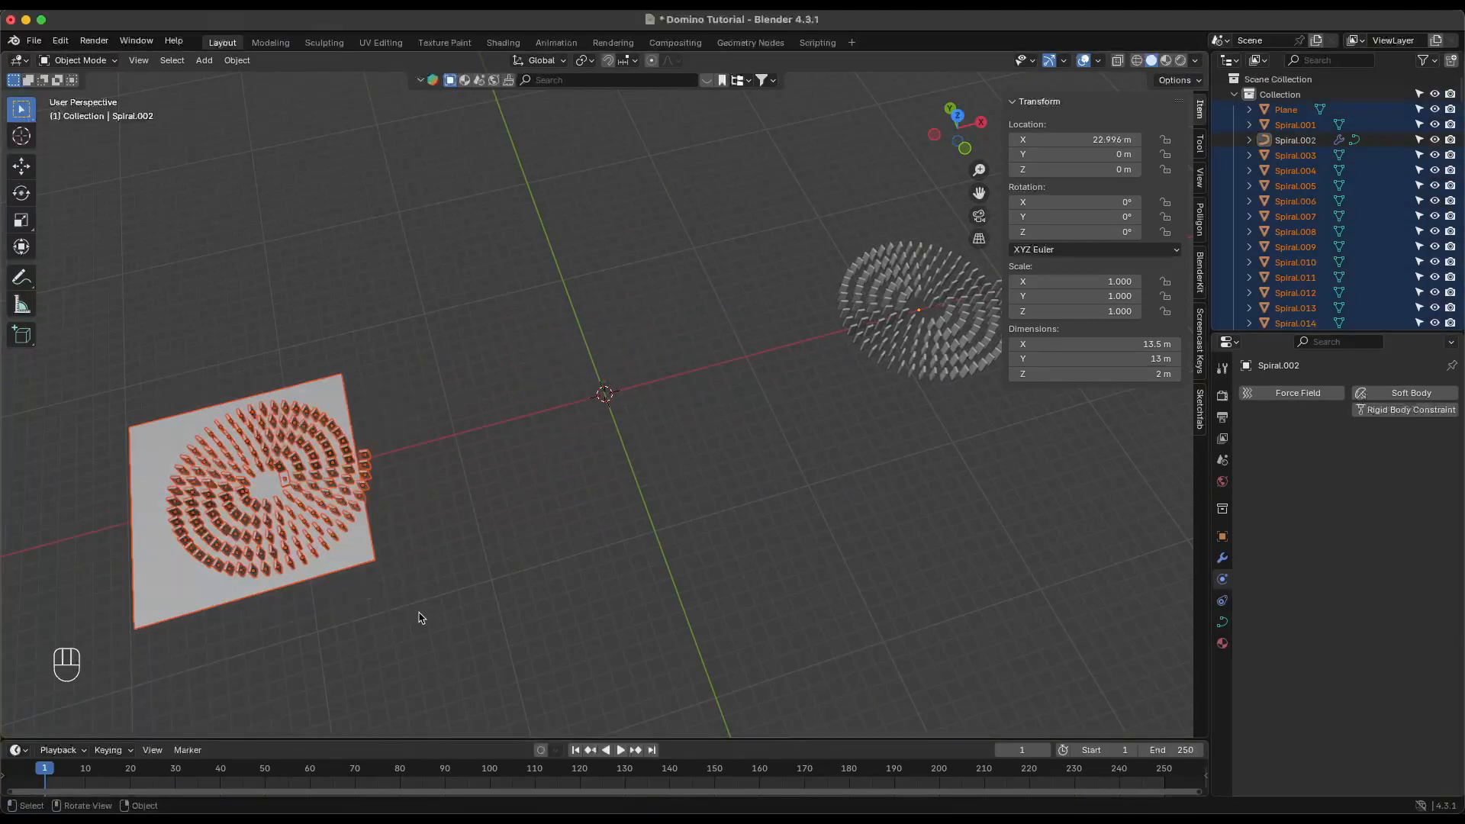
{"action": "key", "text": "s"}
{"action": "key", "text": "x"}
{"action": "key", "text": "Escape"}
{"action": "left_click", "coordinate": [309, 384]}
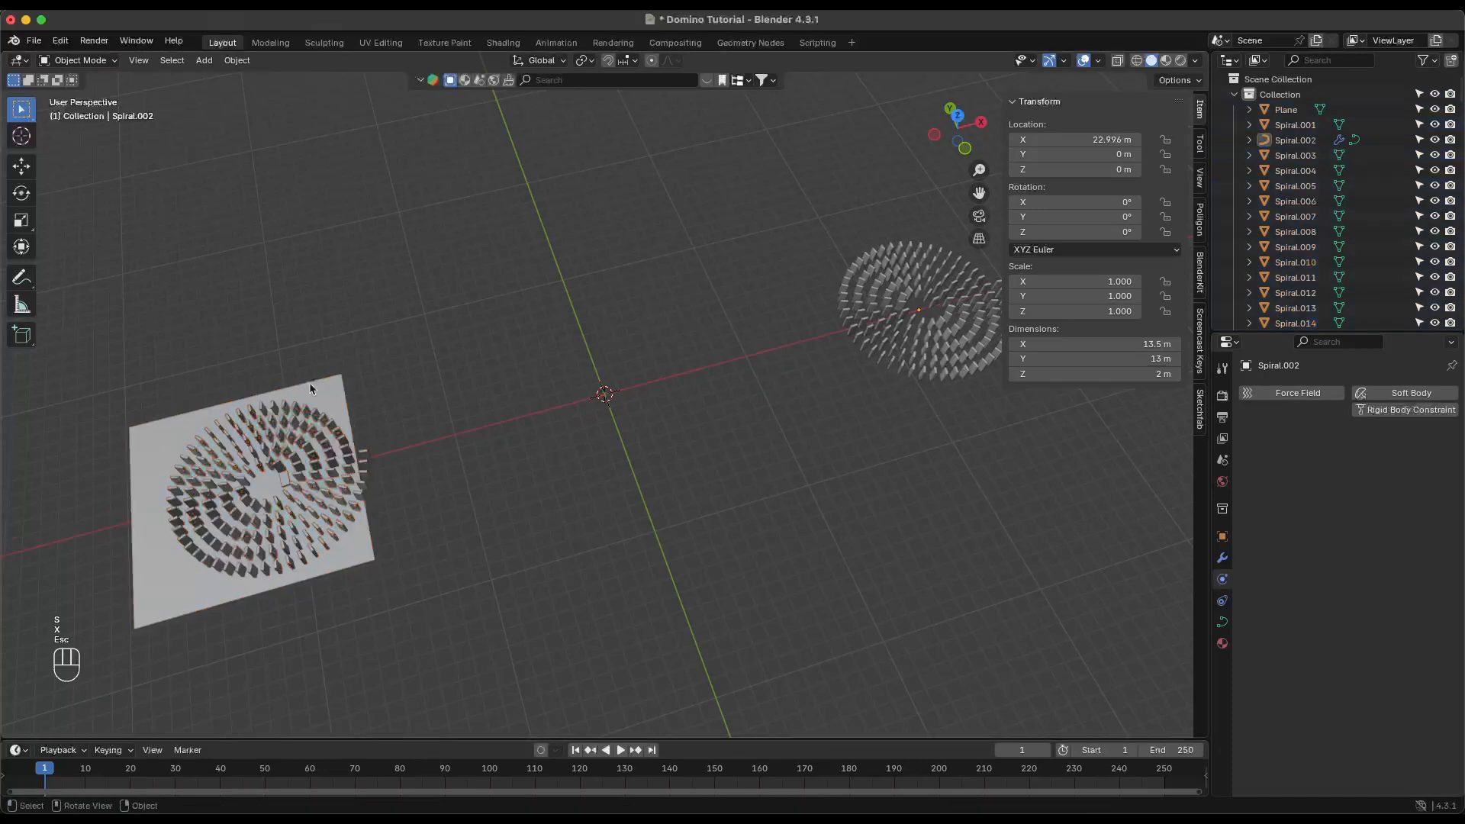
- Move the plane and the separate dominoes together by about -3.13 m along the X axis, and deselect them
{"action": "left_click_drag", "start_coordinate": [156, 404], "coordinate": [369, 579]}
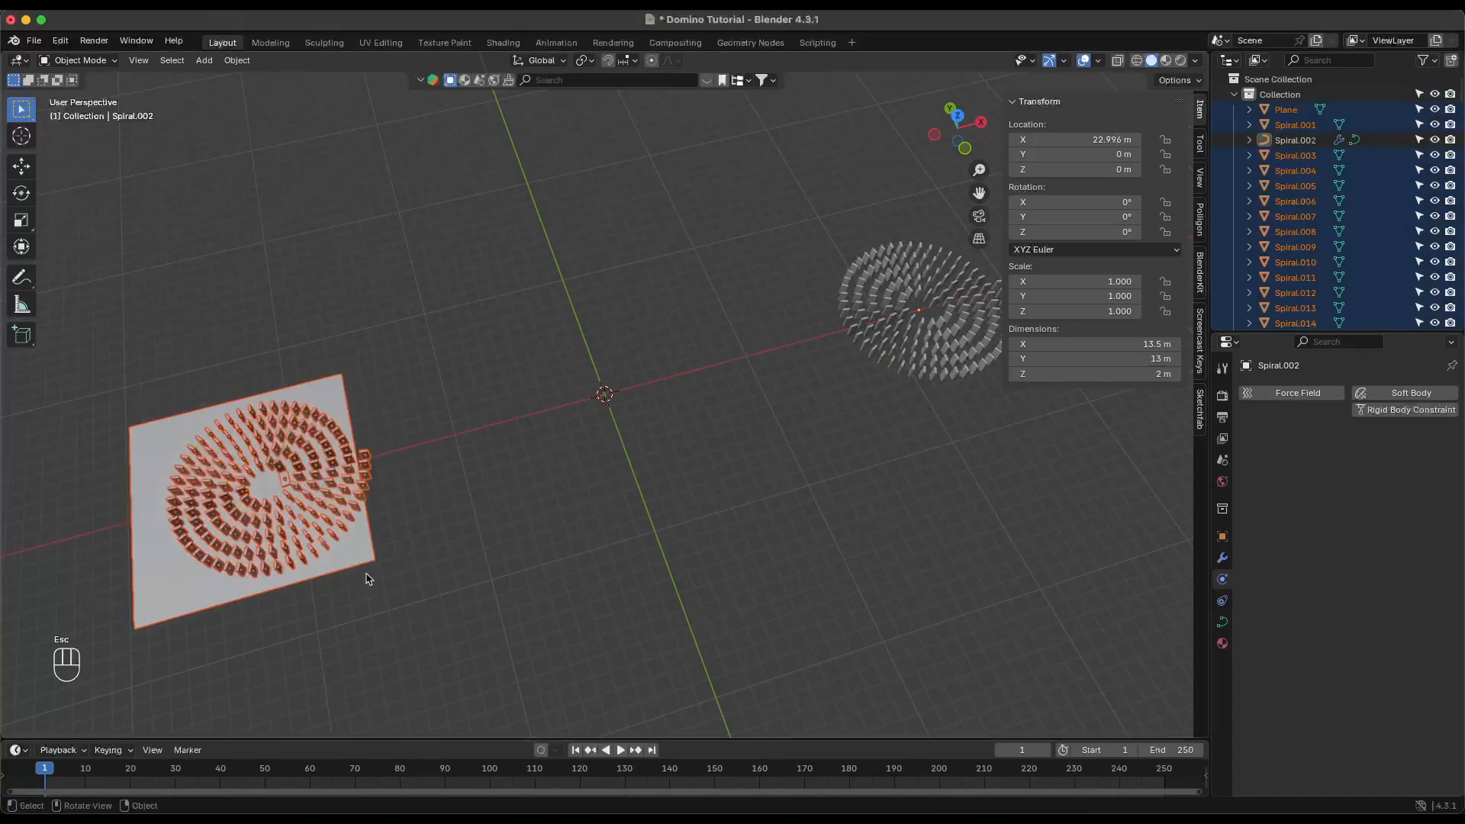
{"action": "left_click", "coordinate": [171, 579], "text": "shift"}
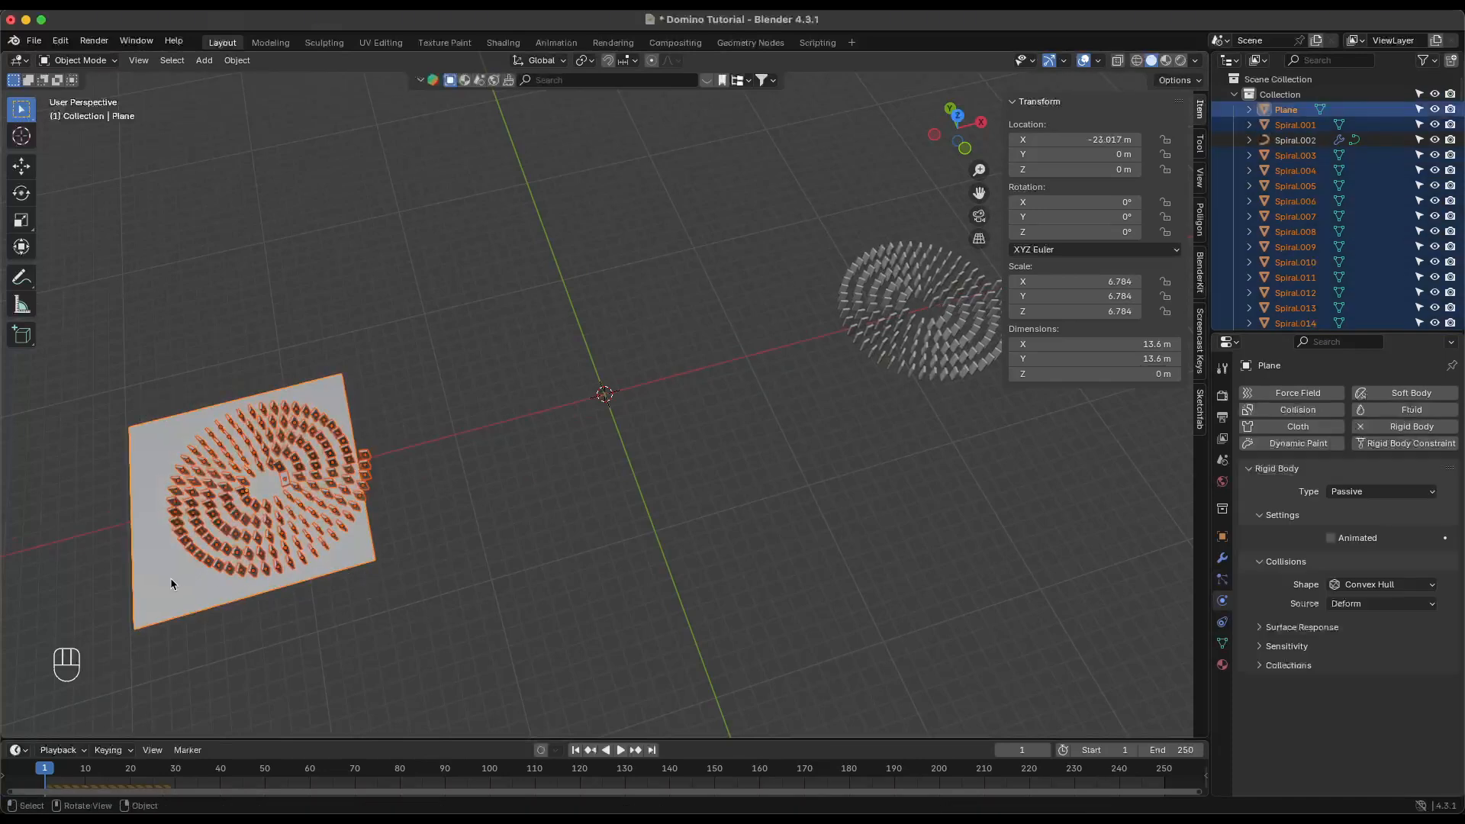
{"action": "key", "text": "x"}
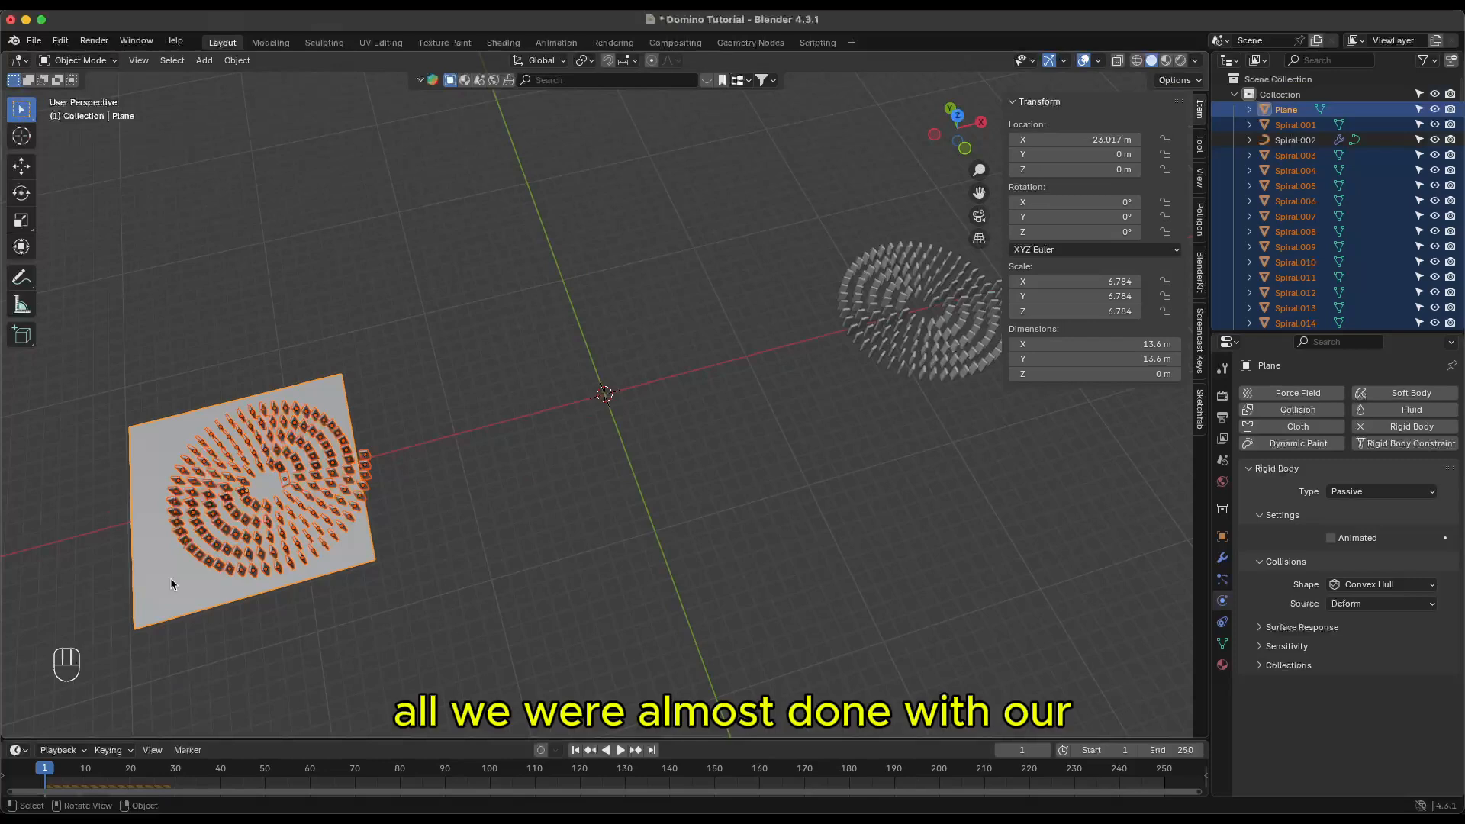
{"action": "key", "text": "g"}
{"action": "key", "text": "x"}
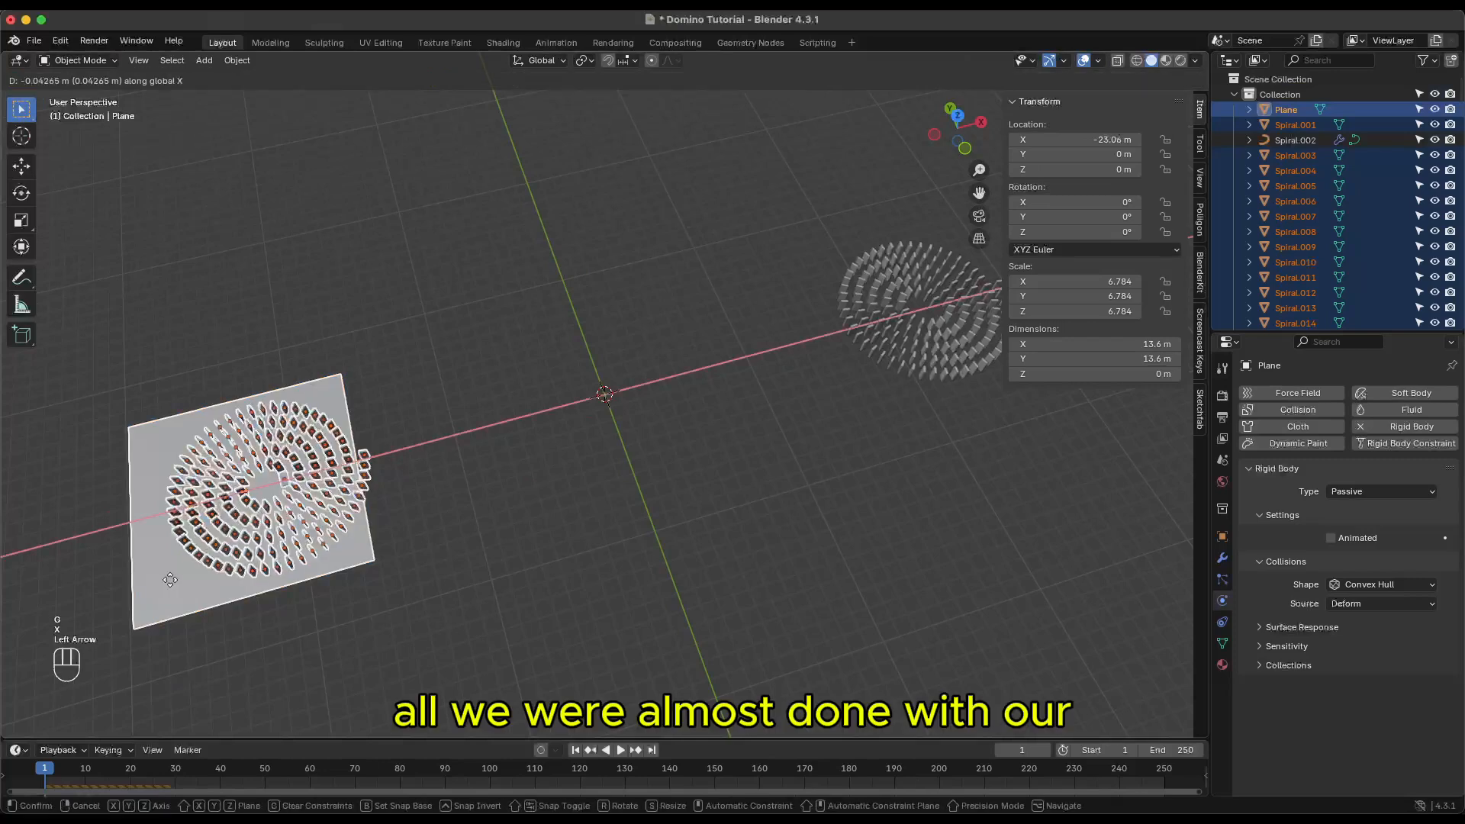
{"action": "left_click", "coordinate": [233, 544]}
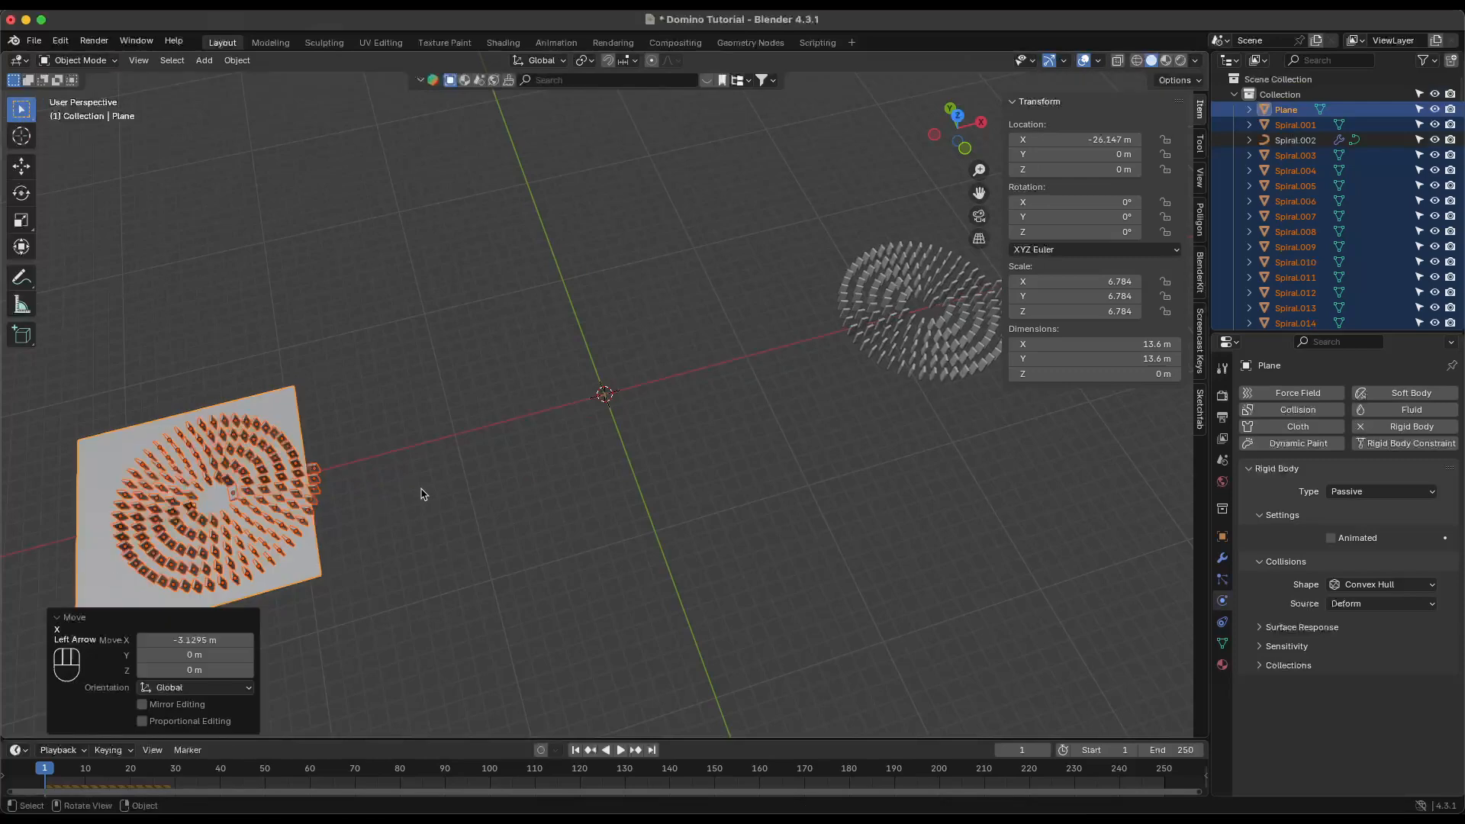
{"action": "left_click", "coordinate": [661, 311]}
- Clear the plane's location to return it alone to the world origin
{"action": "middle_click_drag", "start_coordinate": [677, 425], "coordinate": [461, 412]}
{"action": "middle_click_drag", "start_coordinate": [221, 348], "coordinate": [284, 391]}
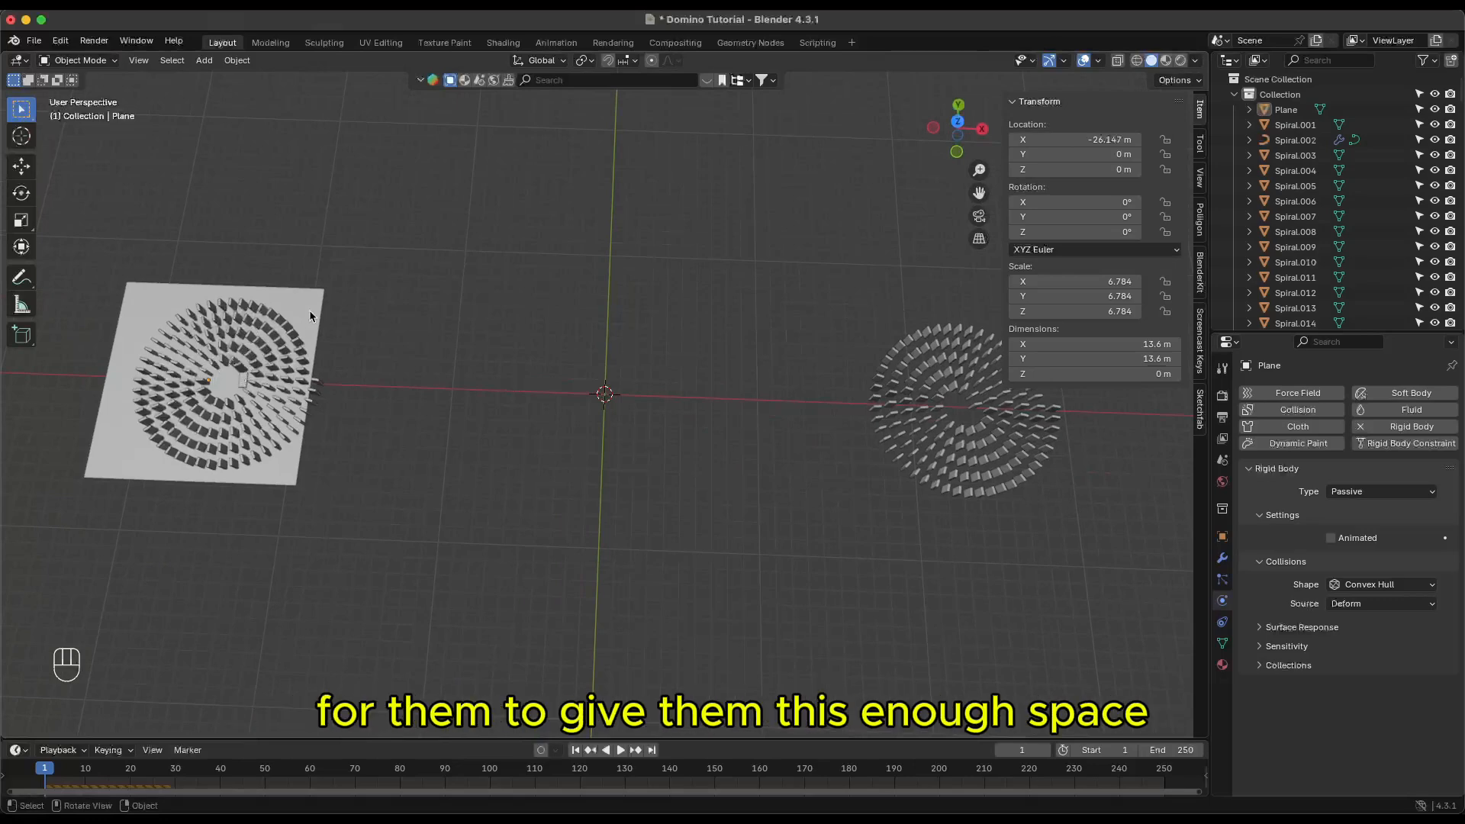
{"action": "left_click", "coordinate": [910, 427]}
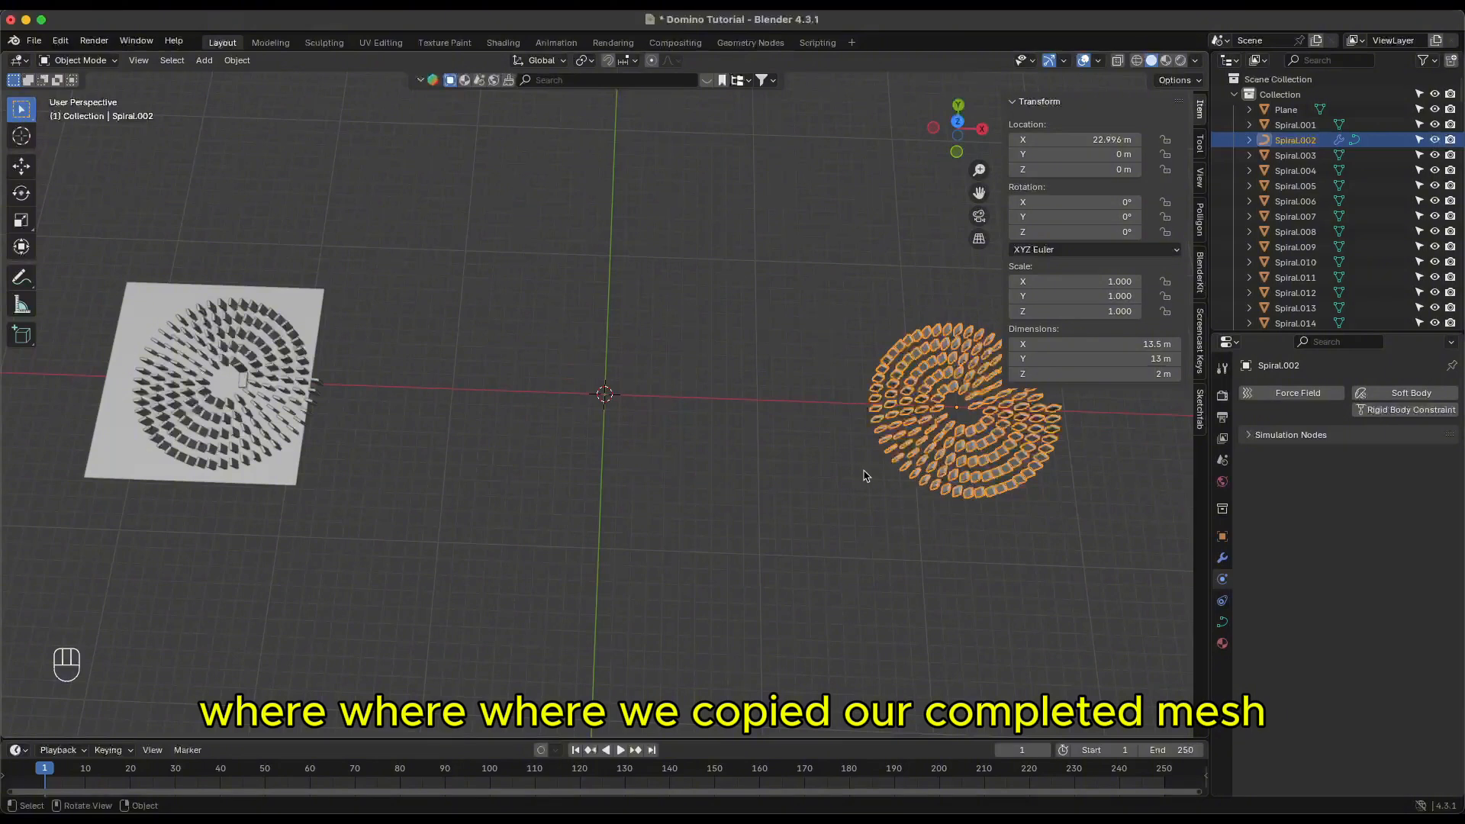
{"action": "left_click", "coordinate": [151, 474]}
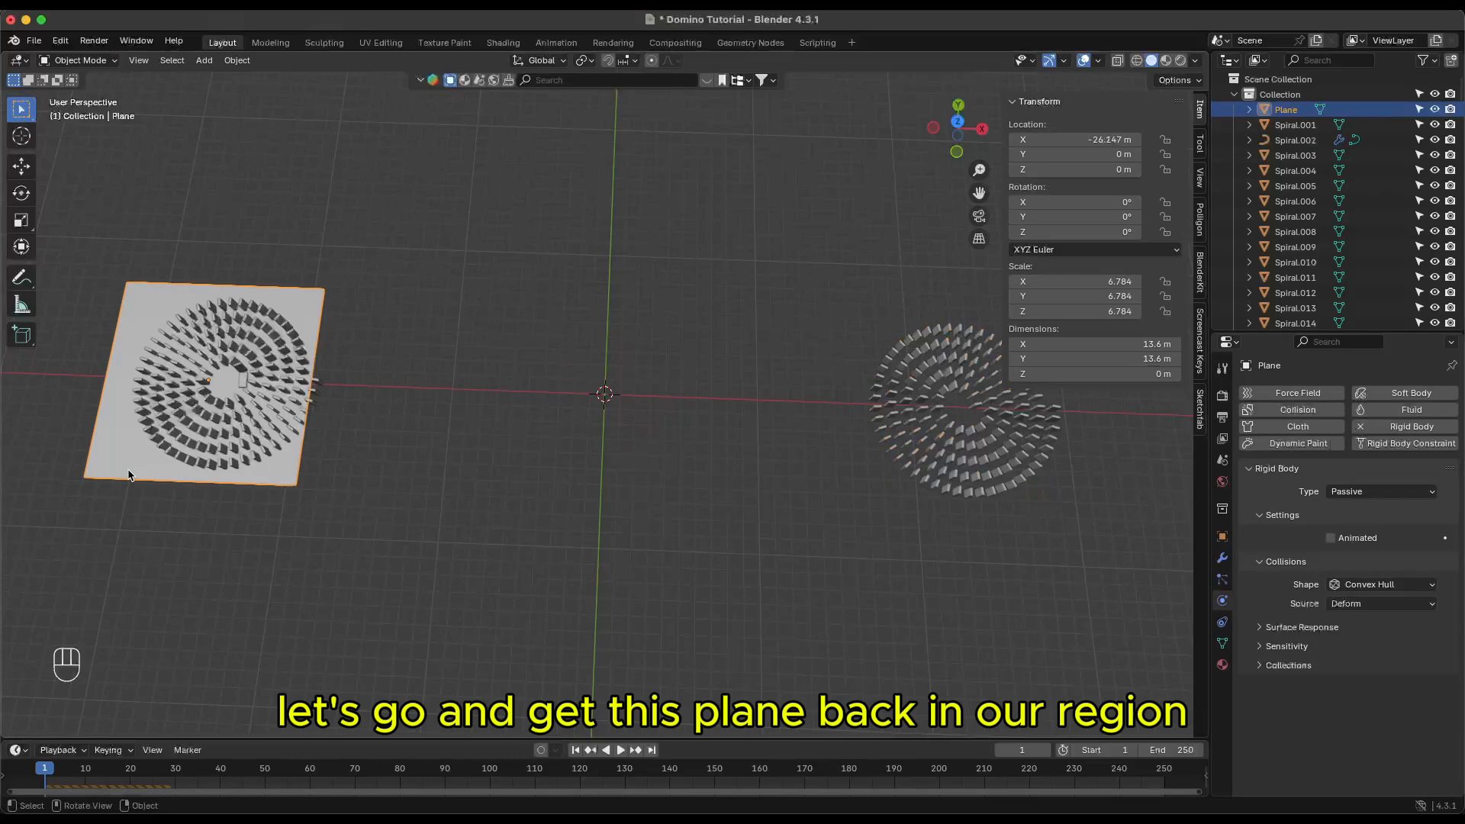
{"action": "key", "text": "alt+g"}
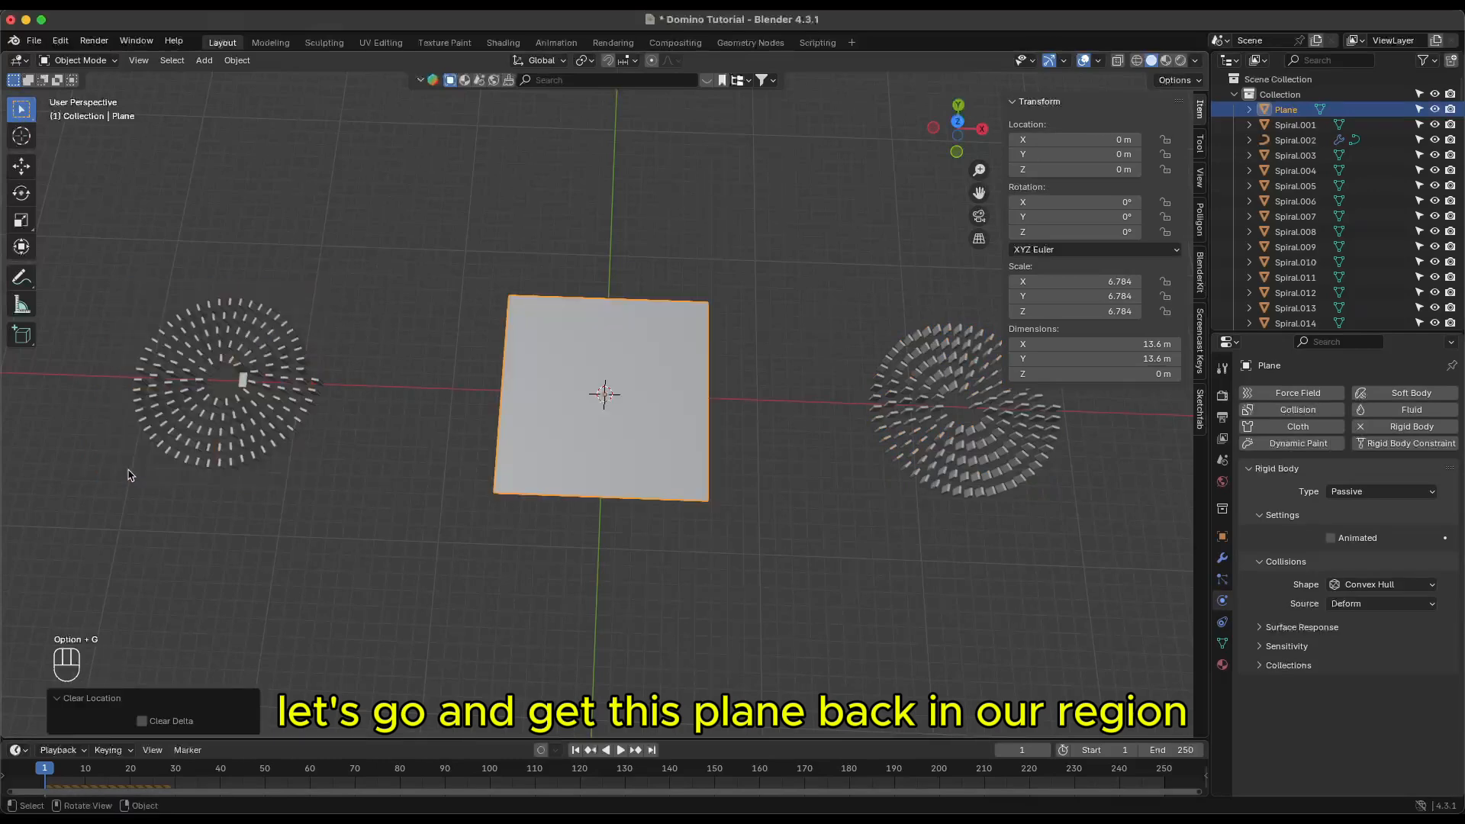
{"action": "left_click", "coordinate": [482, 530]}
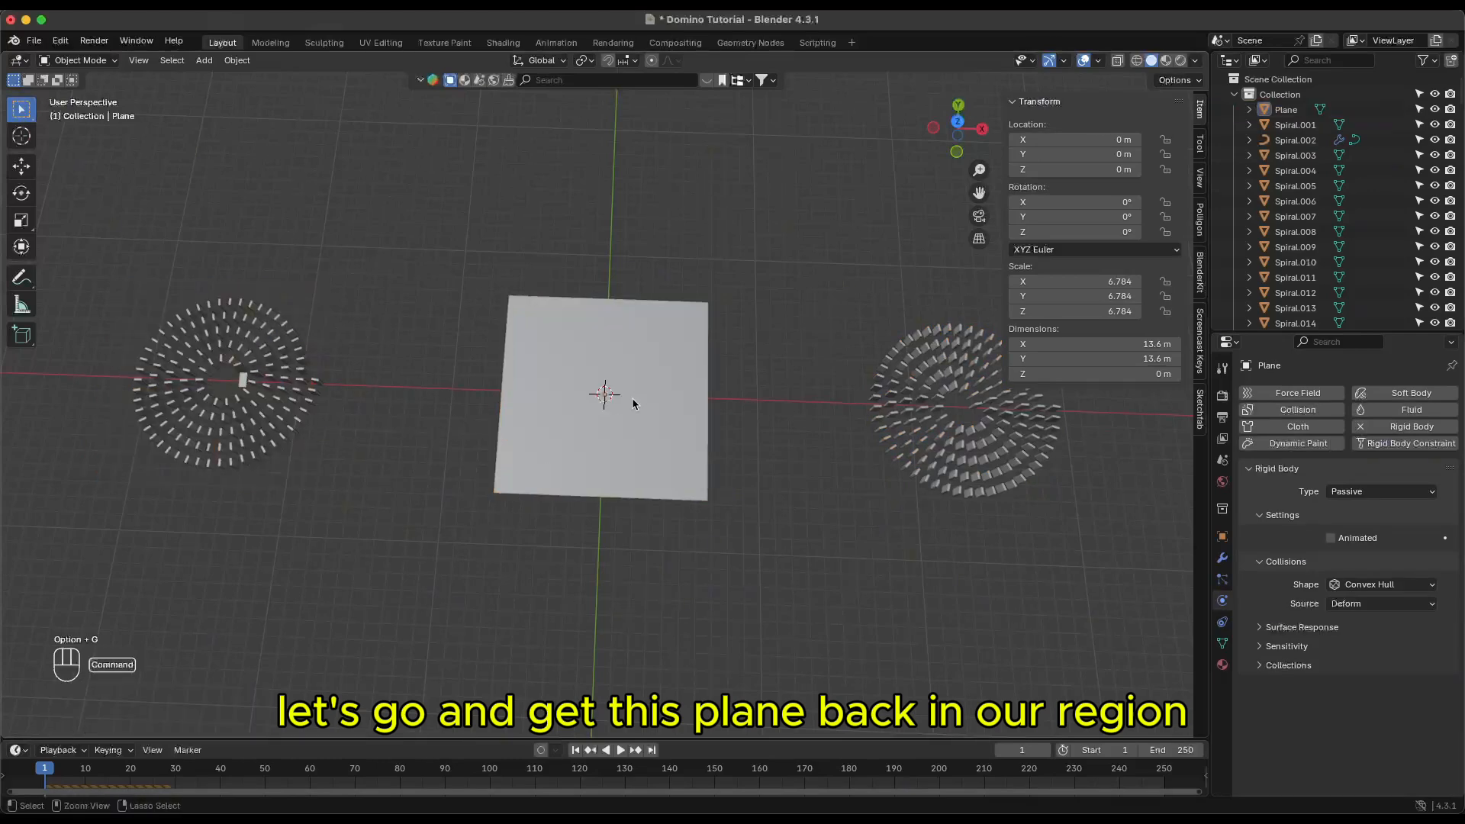
- Duplicate the backup curve Spiral.002 and move the copy about -23.3 m along X onto the plane
{"action": "scroll", "coordinate": [634, 398], "scroll_direction": "up", "scroll_amount": 2}
{"action": "left_click", "coordinate": [989, 447]}
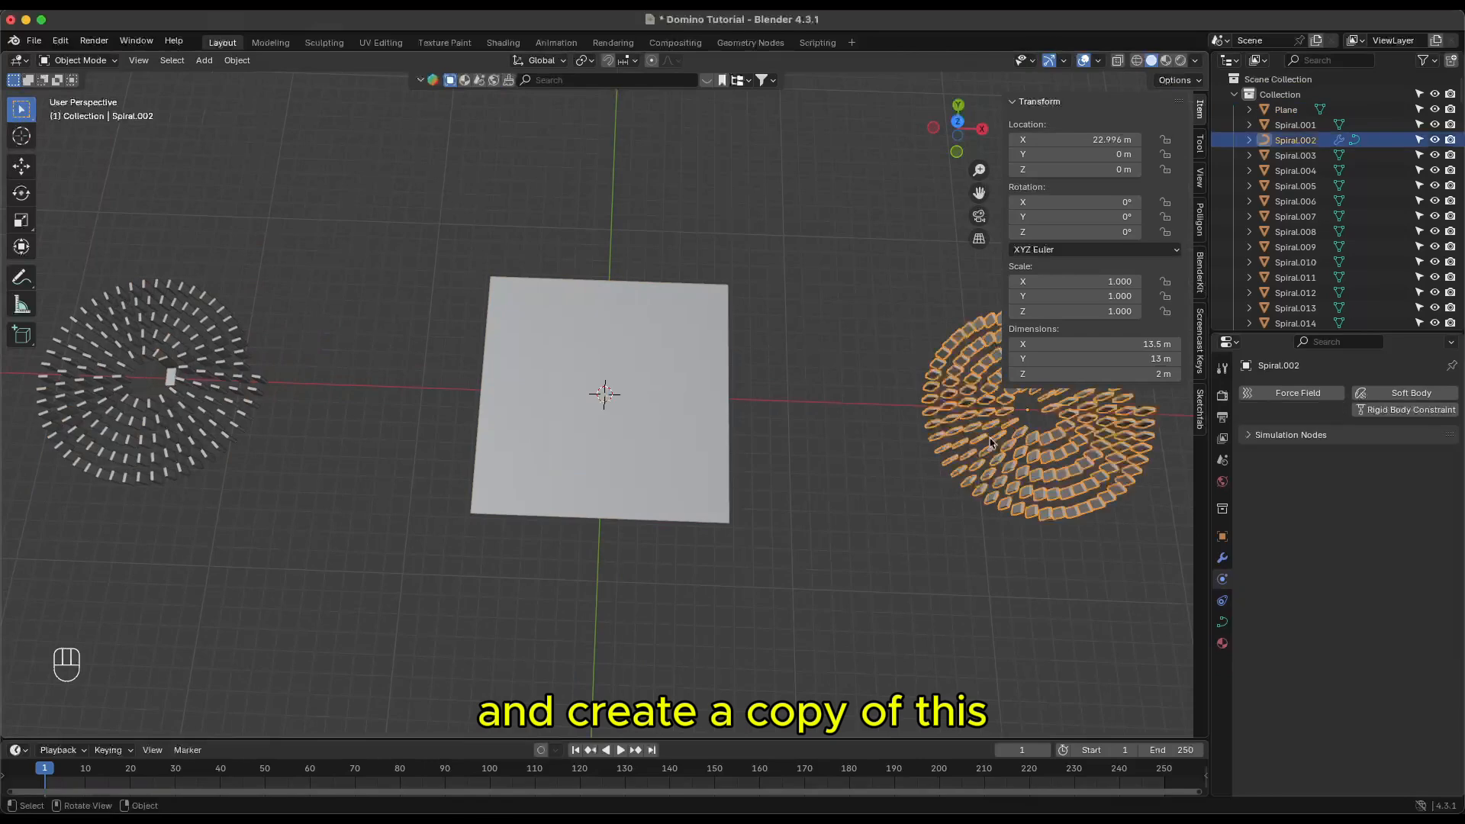
{"action": "key", "text": "shift+d"}
{"action": "key", "text": "x"}
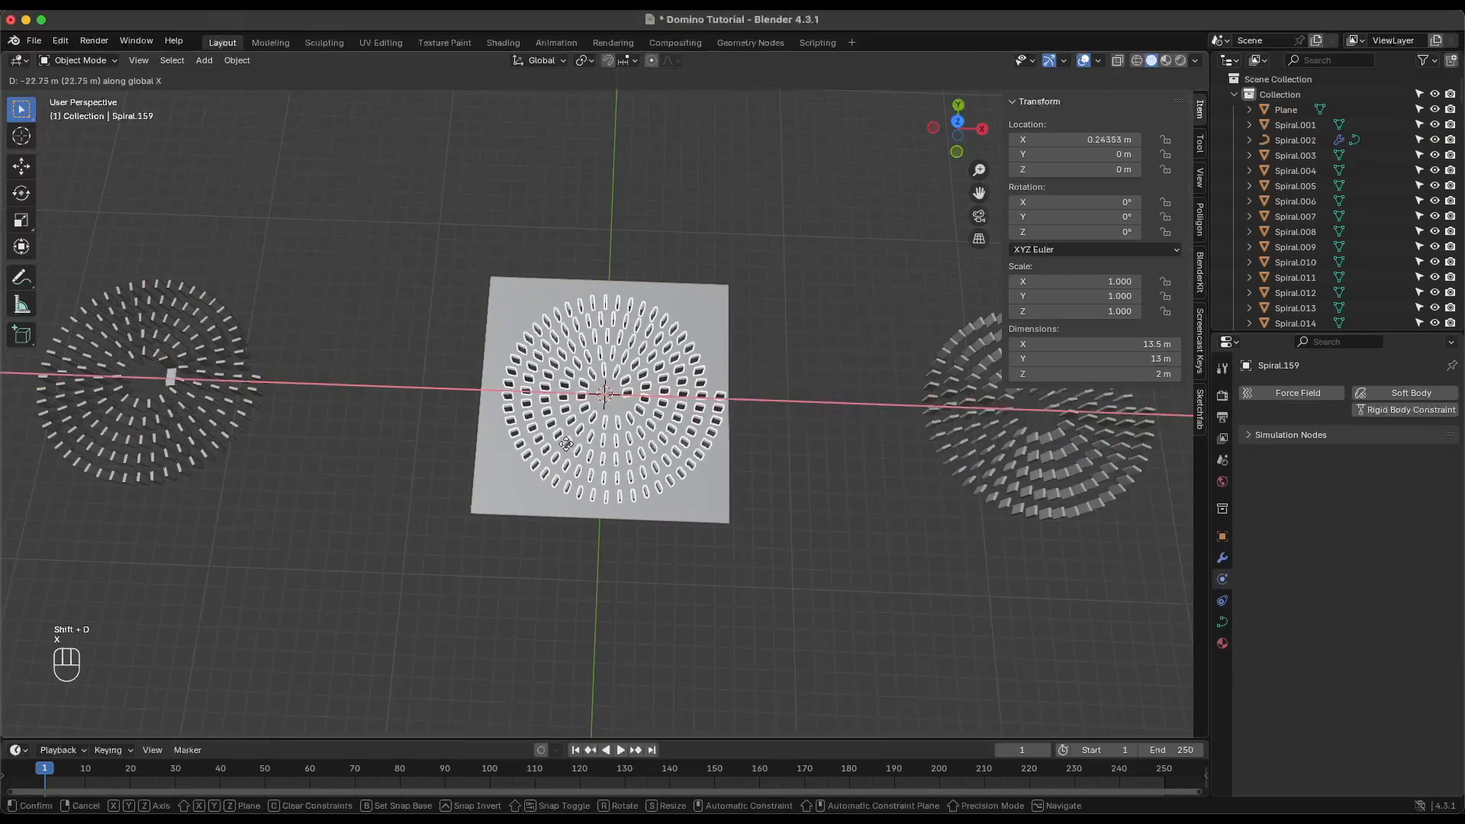
{"action": "left_click", "coordinate": [622, 556]}
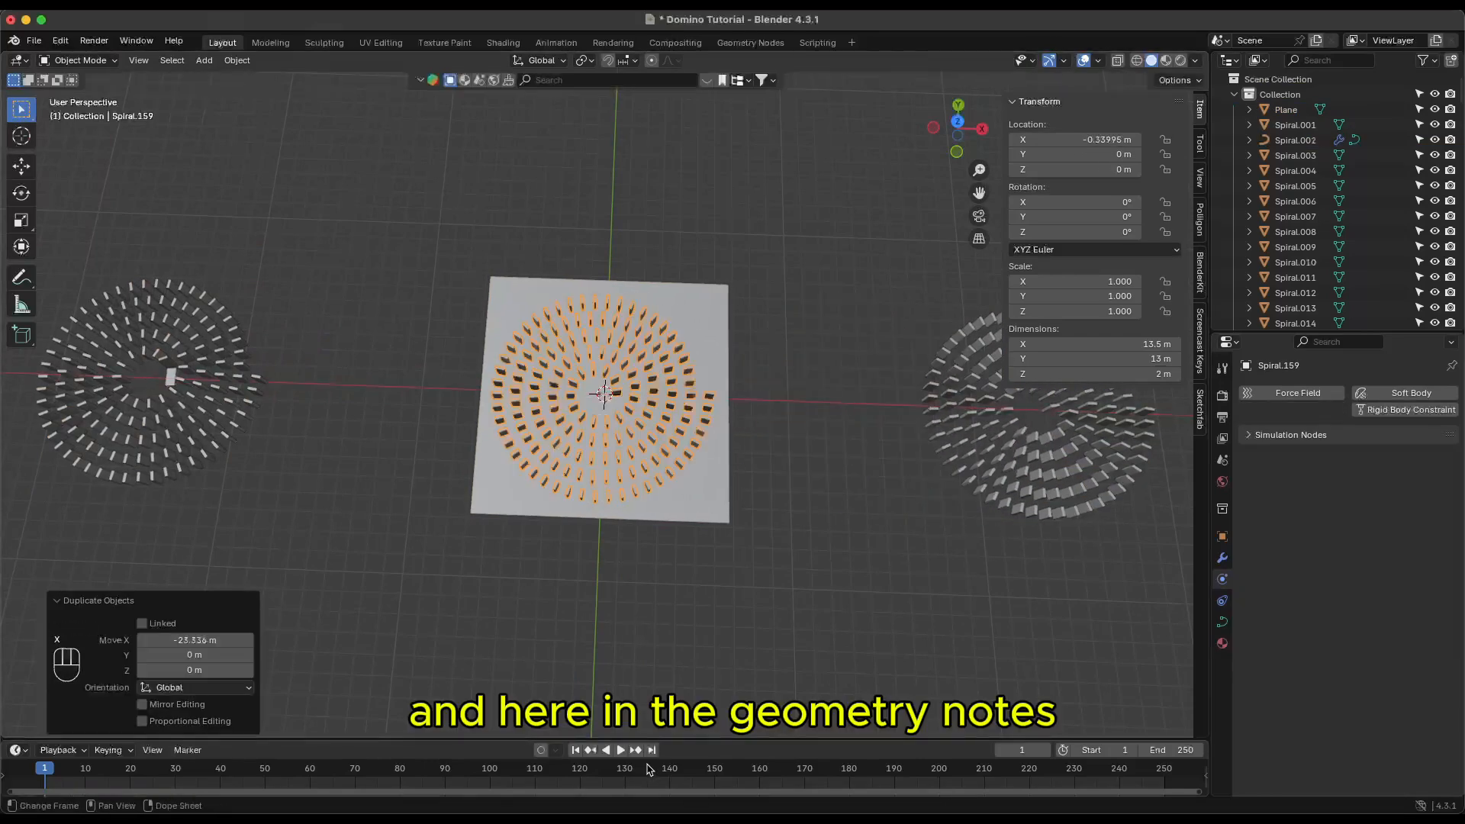
- Open the duplicated spiral's geometry nodes and set the Cube node's Z size to 0.5 m
{"action": "left_click", "coordinate": [740, 43]}
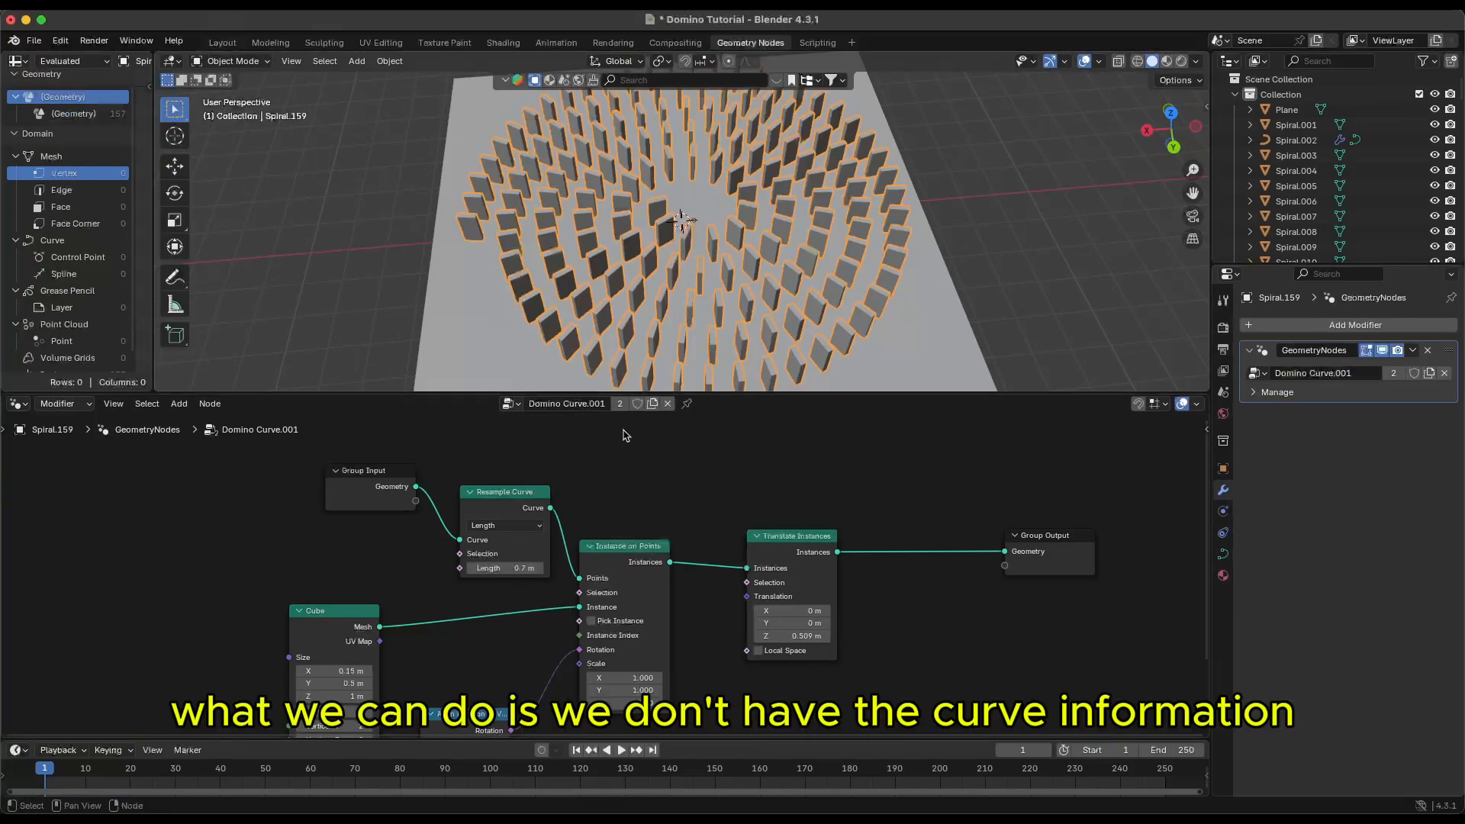
{"action": "left_click", "coordinate": [341, 697]}
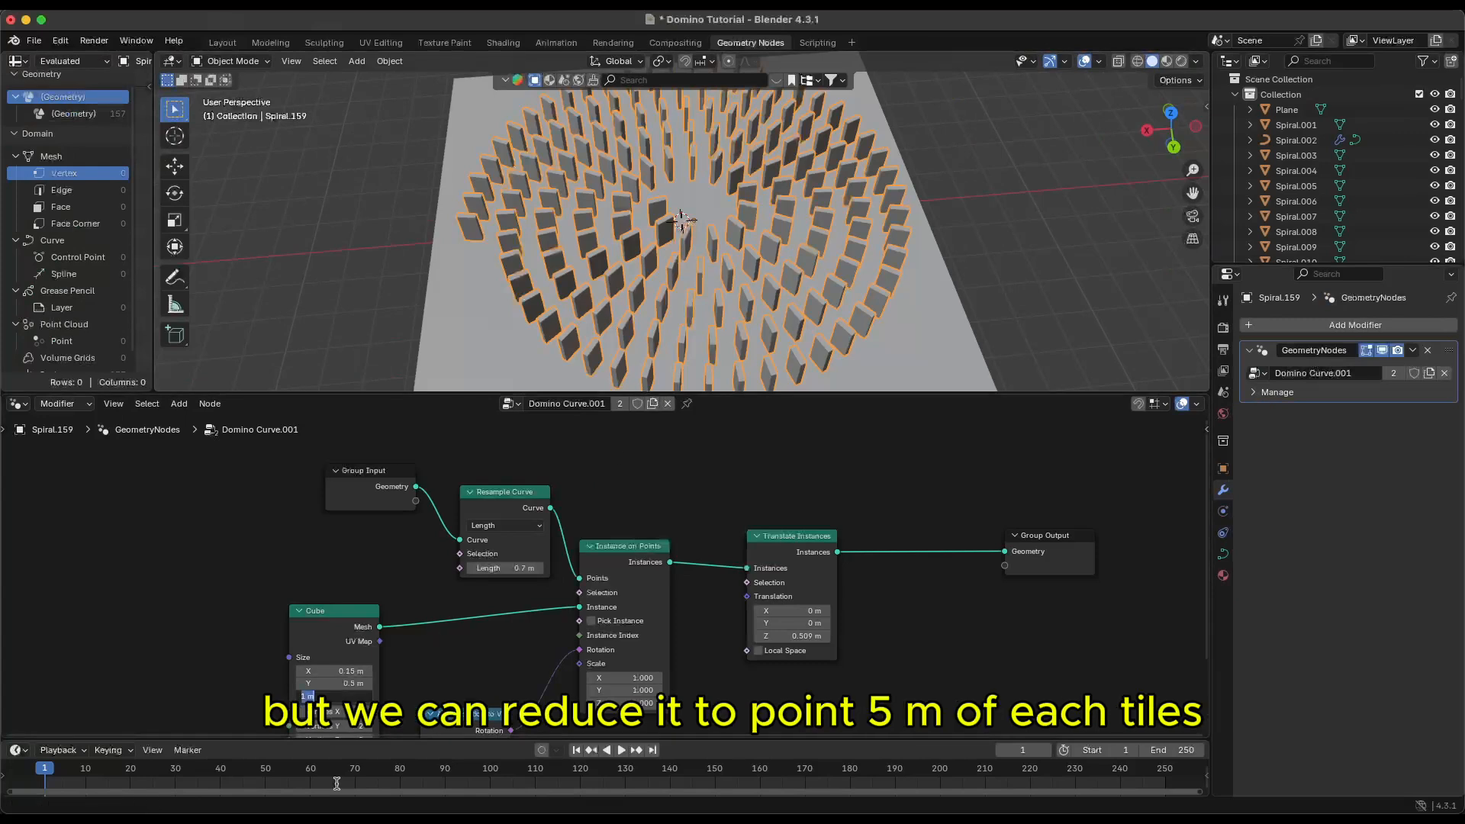
{"action": "type", "text": "0.5"}
{"action": "key", "text": "Return"}
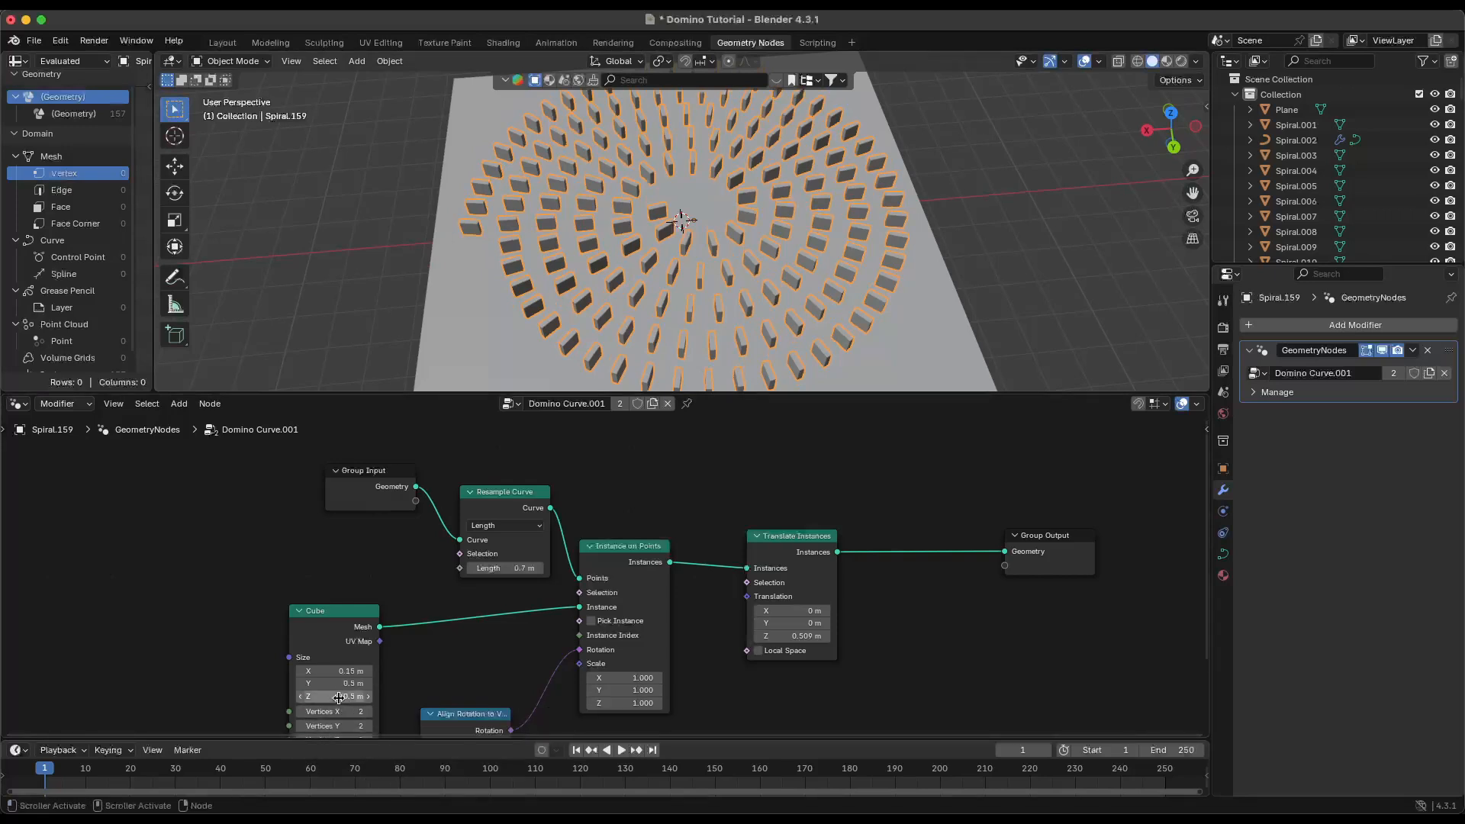
- Set the Cube node's Y size to 0.2 m and its X size to 0.05 m
{"action": "left_click", "coordinate": [342, 684]}
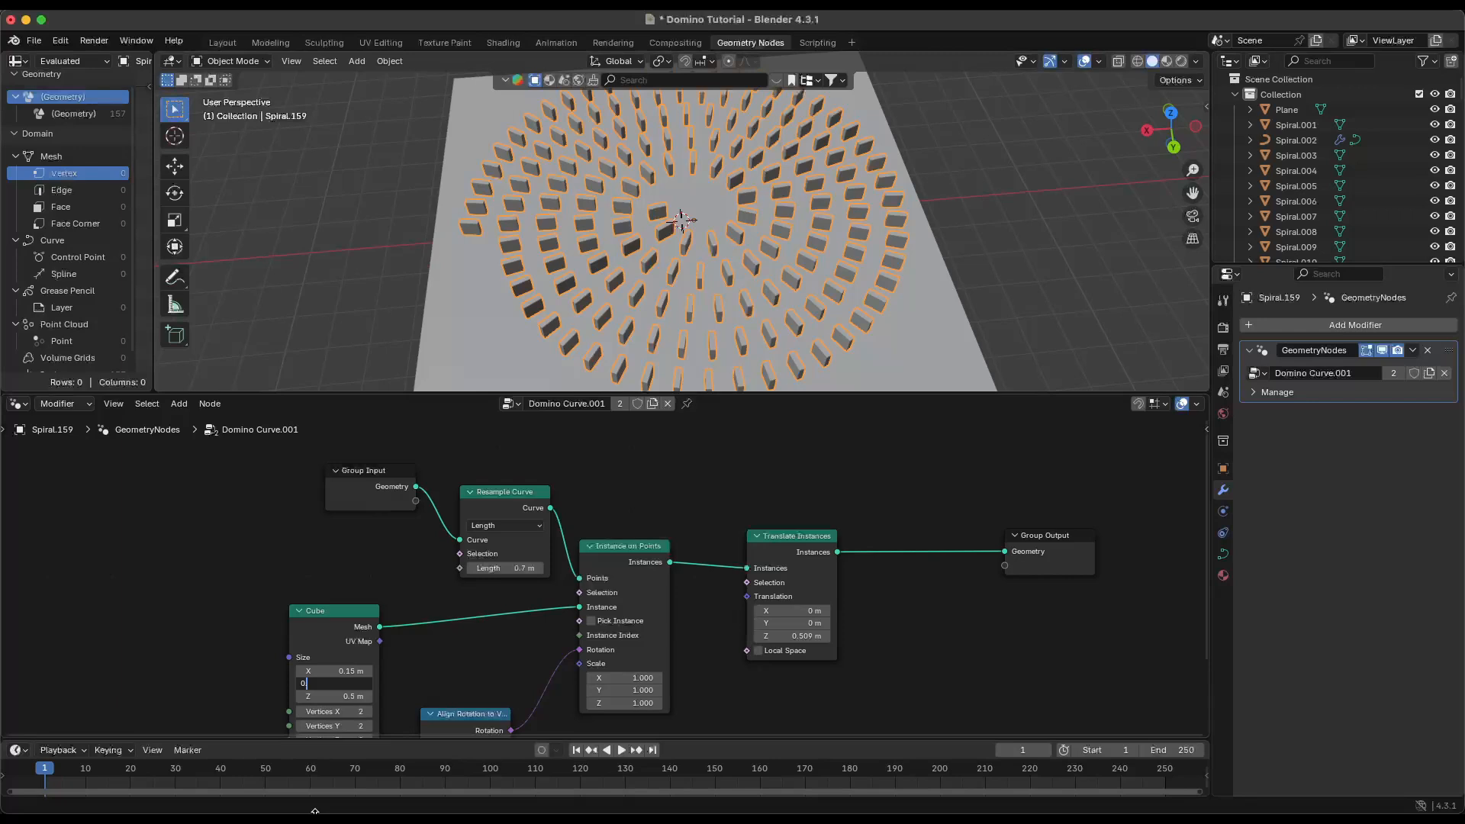
{"action": "key", "text": "Return"}
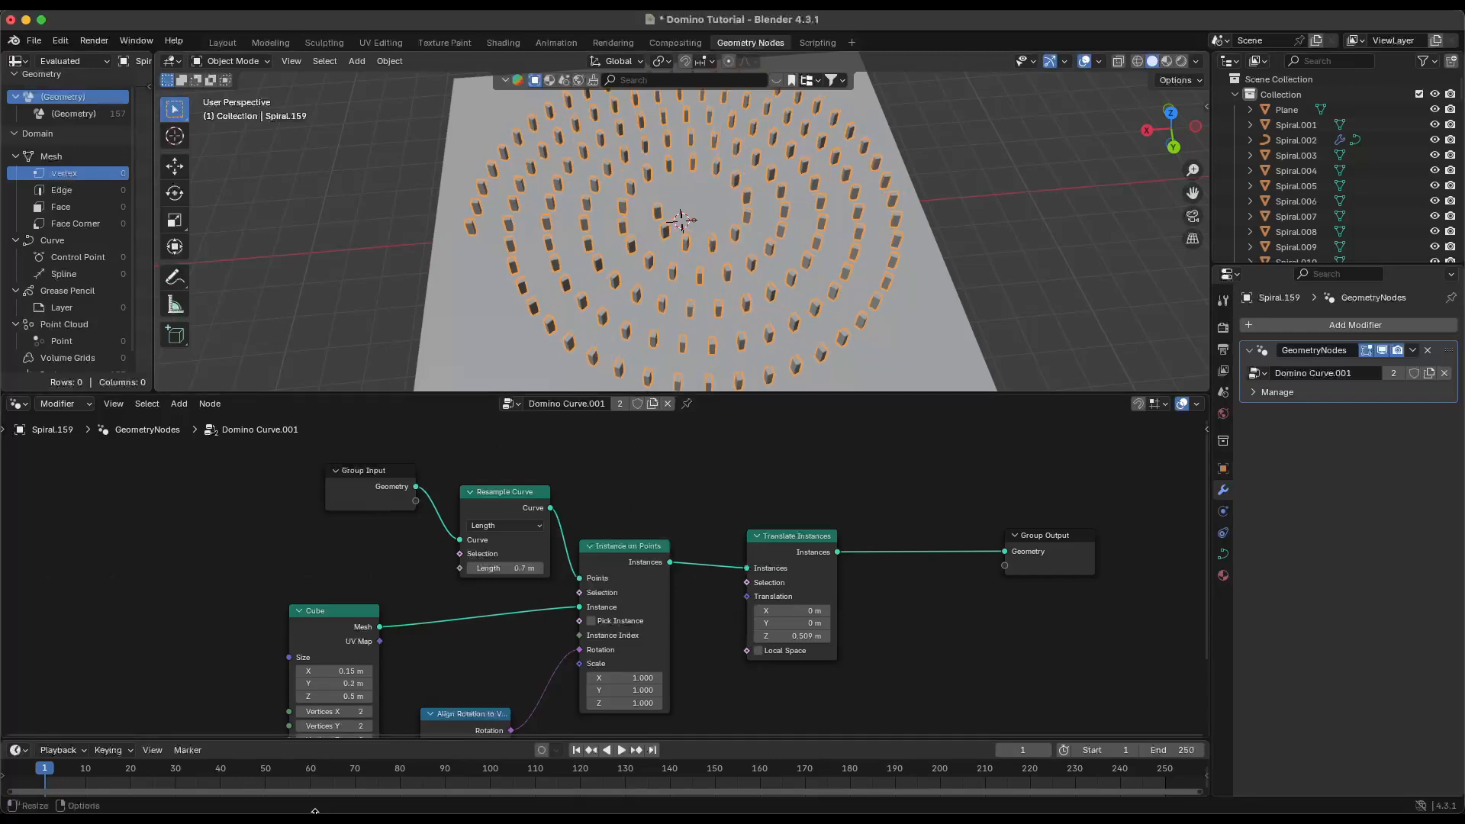
{"action": "middle_click_drag", "start_coordinate": [780, 261], "coordinate": [693, 236]}
{"action": "middle_click_drag", "start_coordinate": [686, 304], "coordinate": [679, 217], "text": "ctrl"}
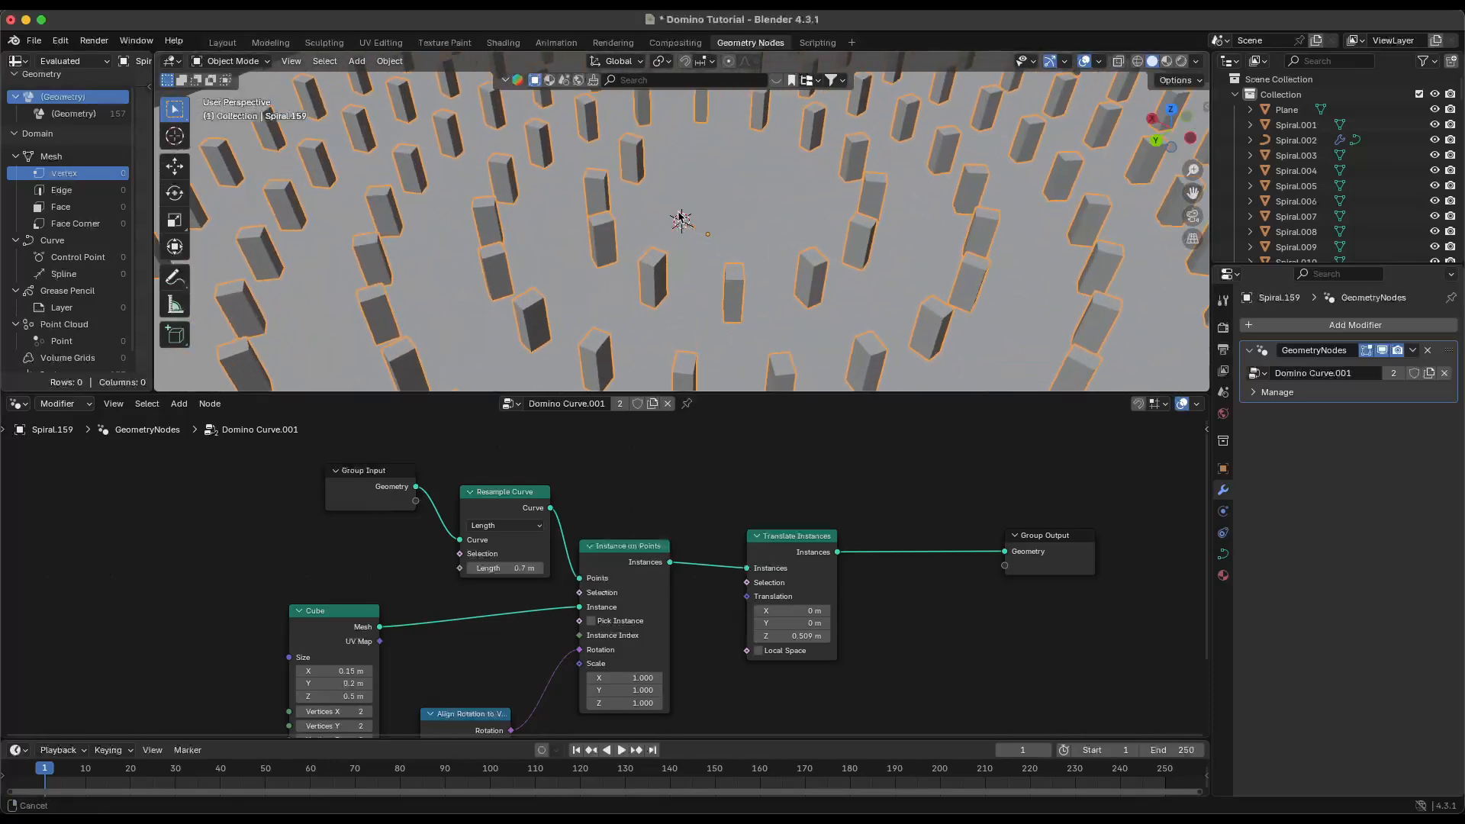
{"action": "left_click_drag", "start_coordinate": [357, 666], "coordinate": [336, 666]}
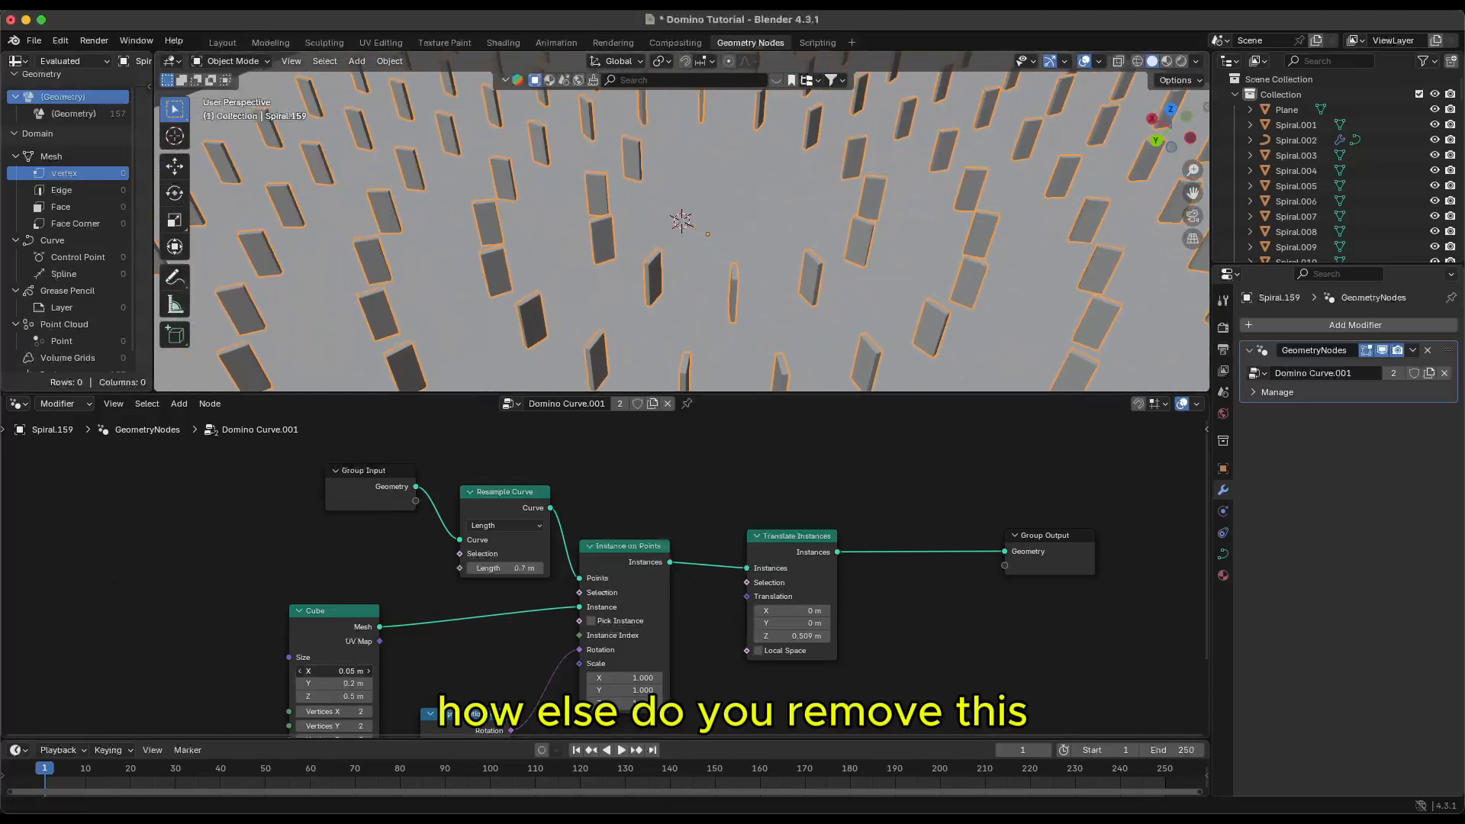
{"action": "middle_click_drag", "start_coordinate": [562, 358], "coordinate": [697, 320]}
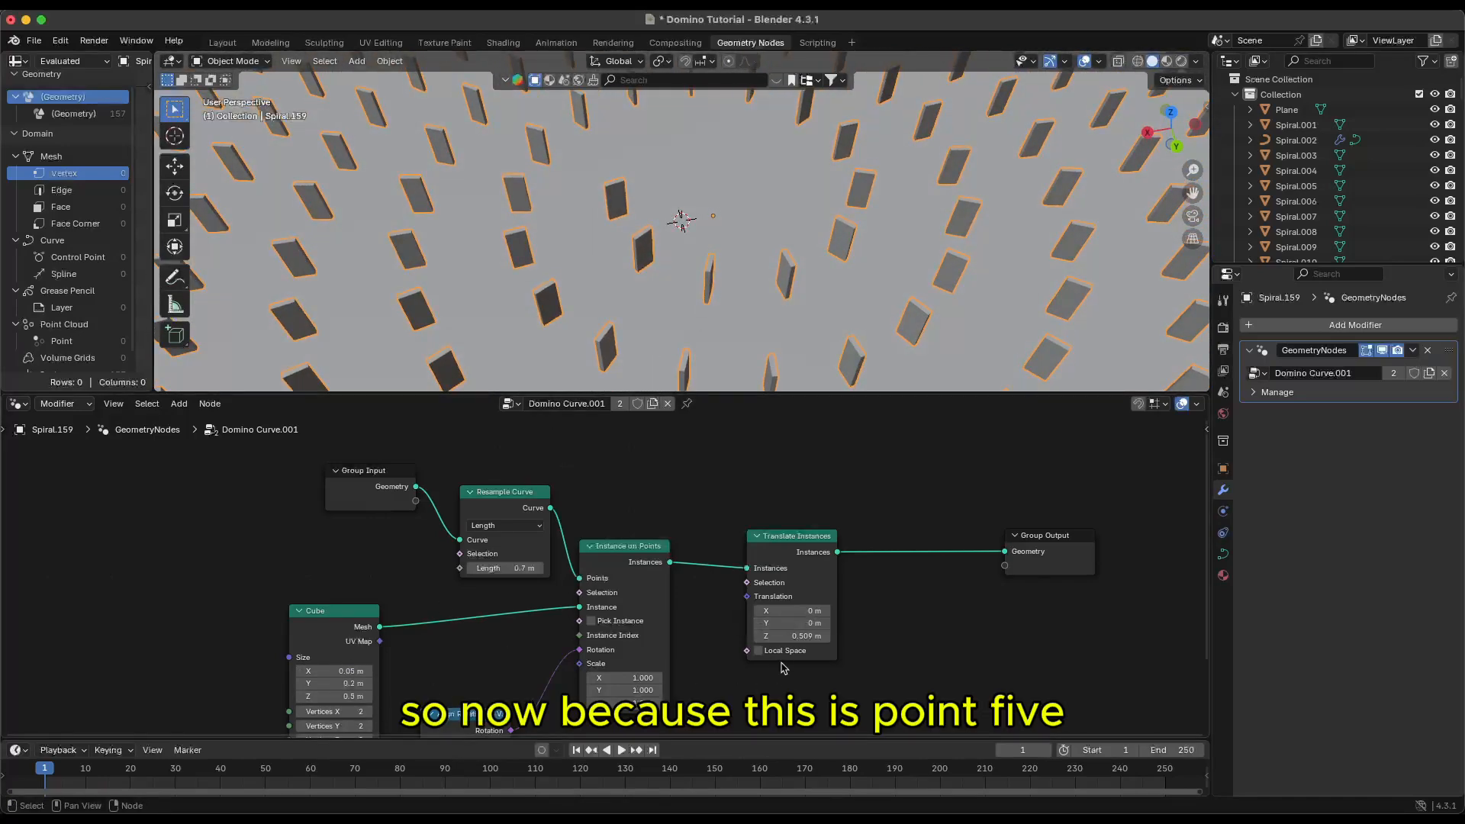
- Set the Translate Instances node's Z translation to 0.2509 m and save the file
{"action": "double_click", "coordinate": [789, 635]}
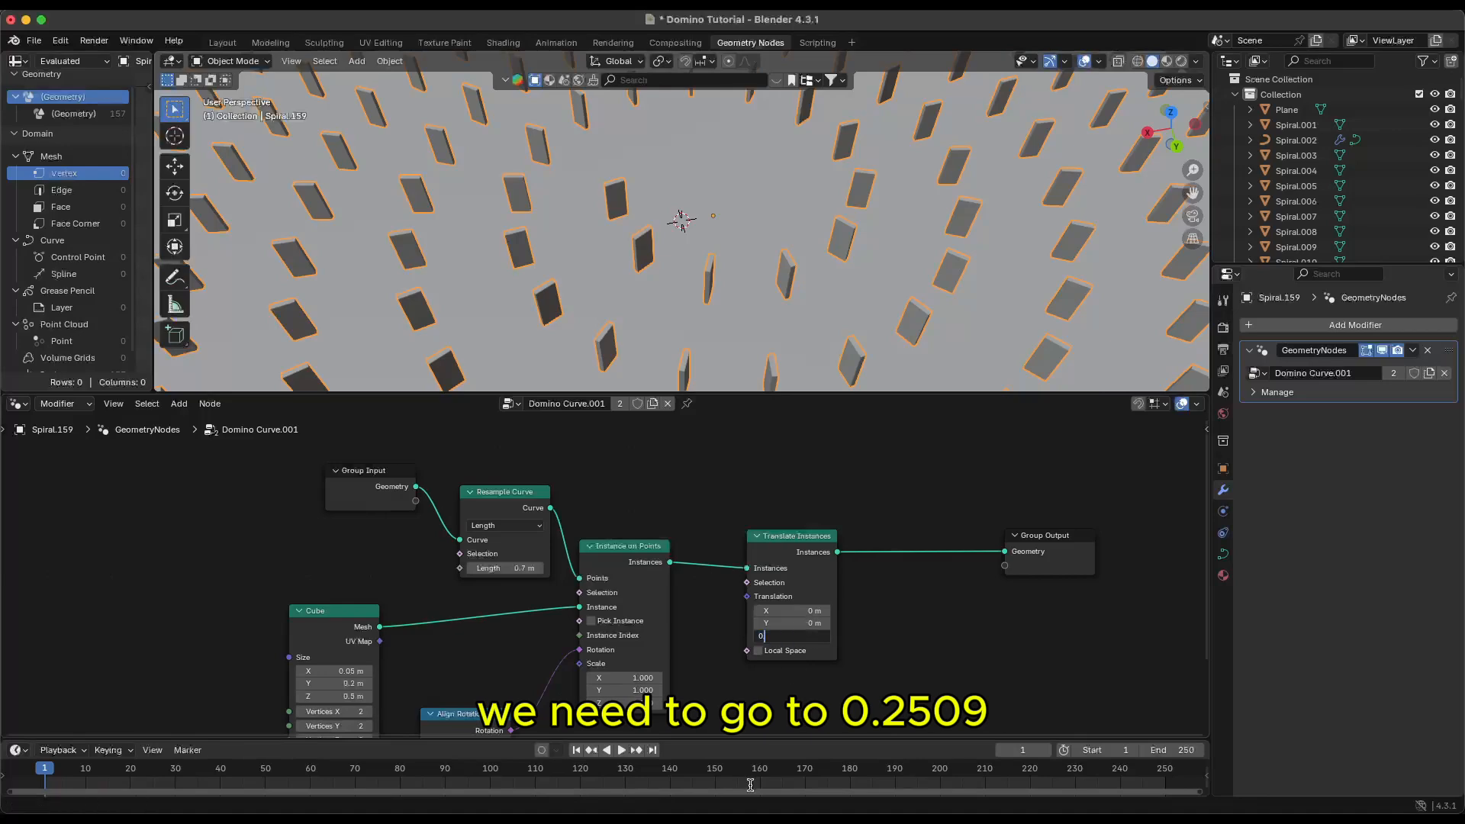
{"action": "type", "text": "0.2509"}
{"action": "key", "text": "Return"}
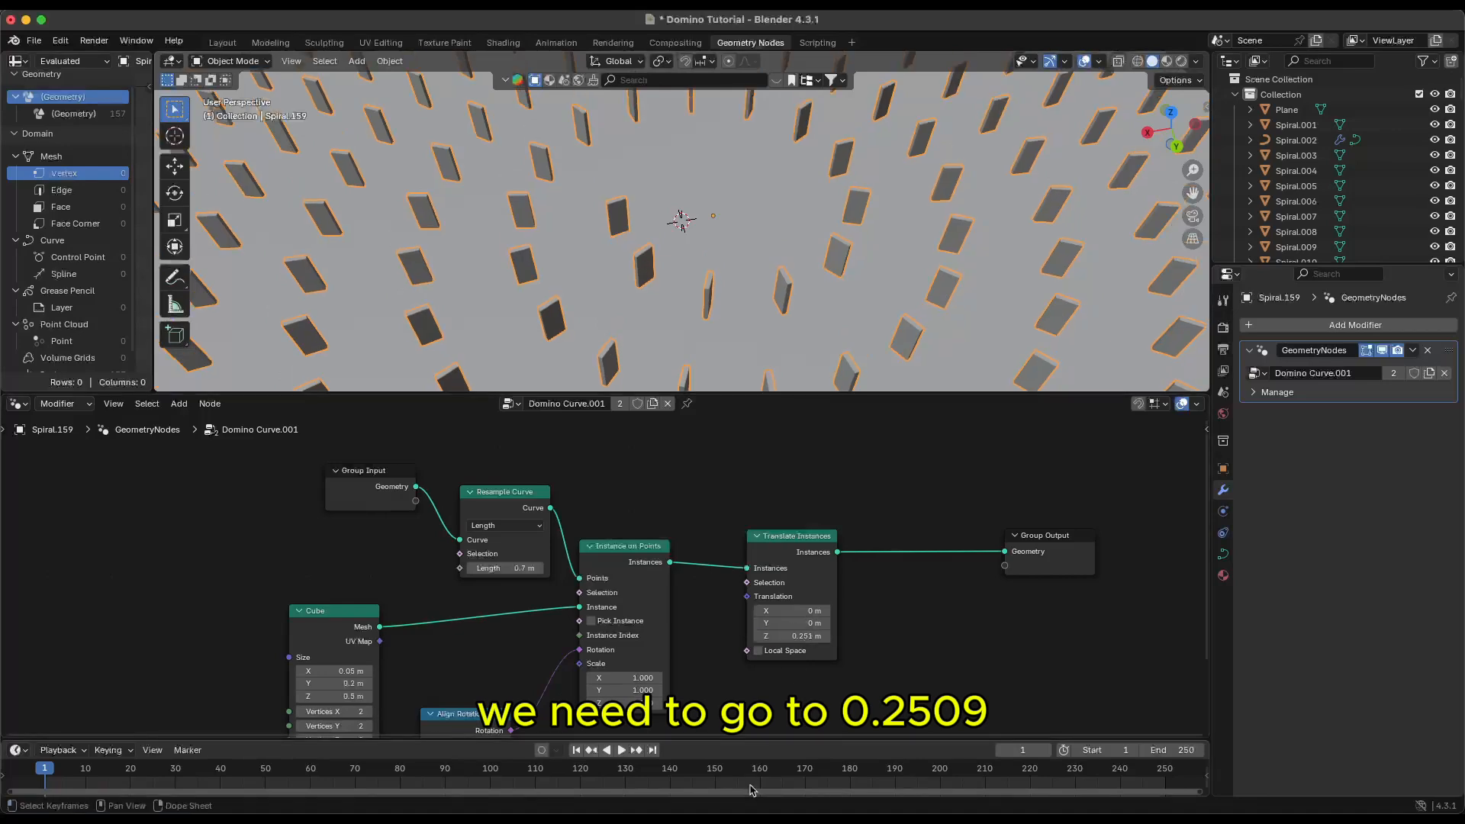
{"action": "key", "text": "ctrl+s"}
{"action": "mouse_move", "coordinate": [784, 287]}
{"action": "middle_mouse_down"}
{"action": "mouse_move", "coordinate": [798, 199]}
{"action": "mouse_move", "coordinate": [786, 294]}
{"action": "middle_mouse_up"}
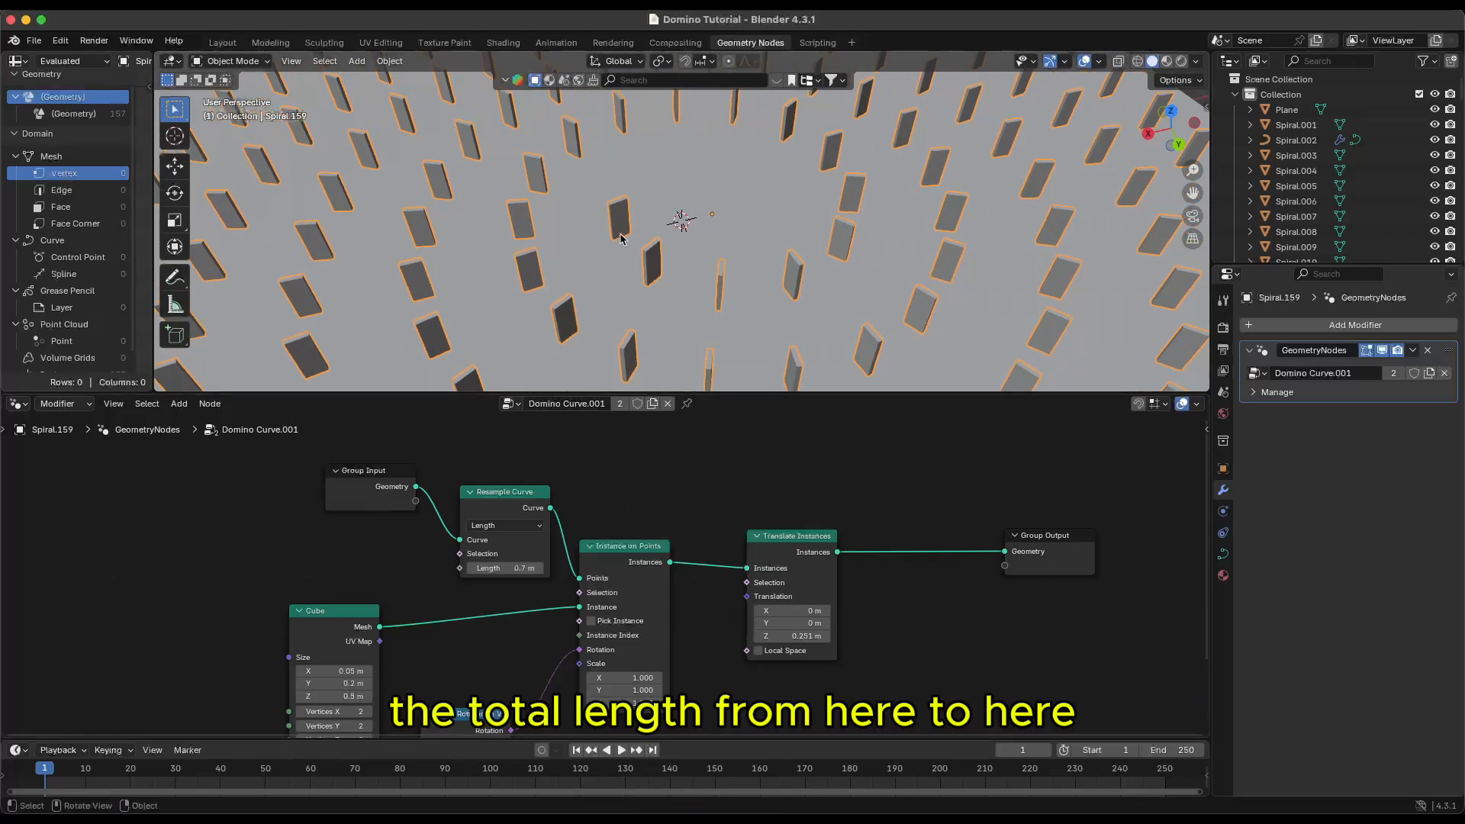
- Reduce the Resample Curve node's length to 0.3 m and save the file
{"action": "left_click", "coordinate": [503, 567]}
{"action": "type", "text": "0.4"}
{"action": "key", "text": "Return"}
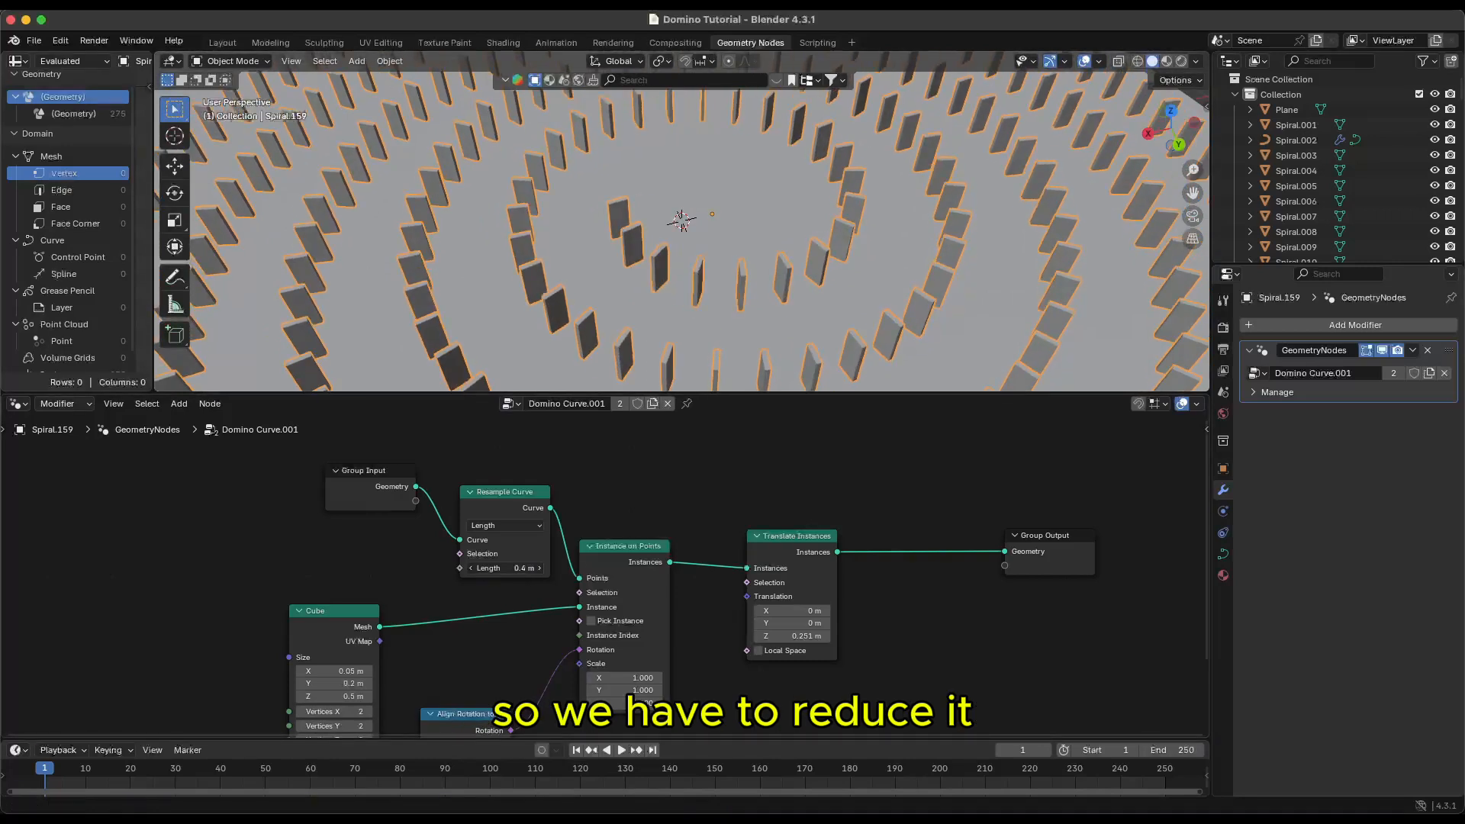
{"action": "left_click", "coordinate": [471, 568]}
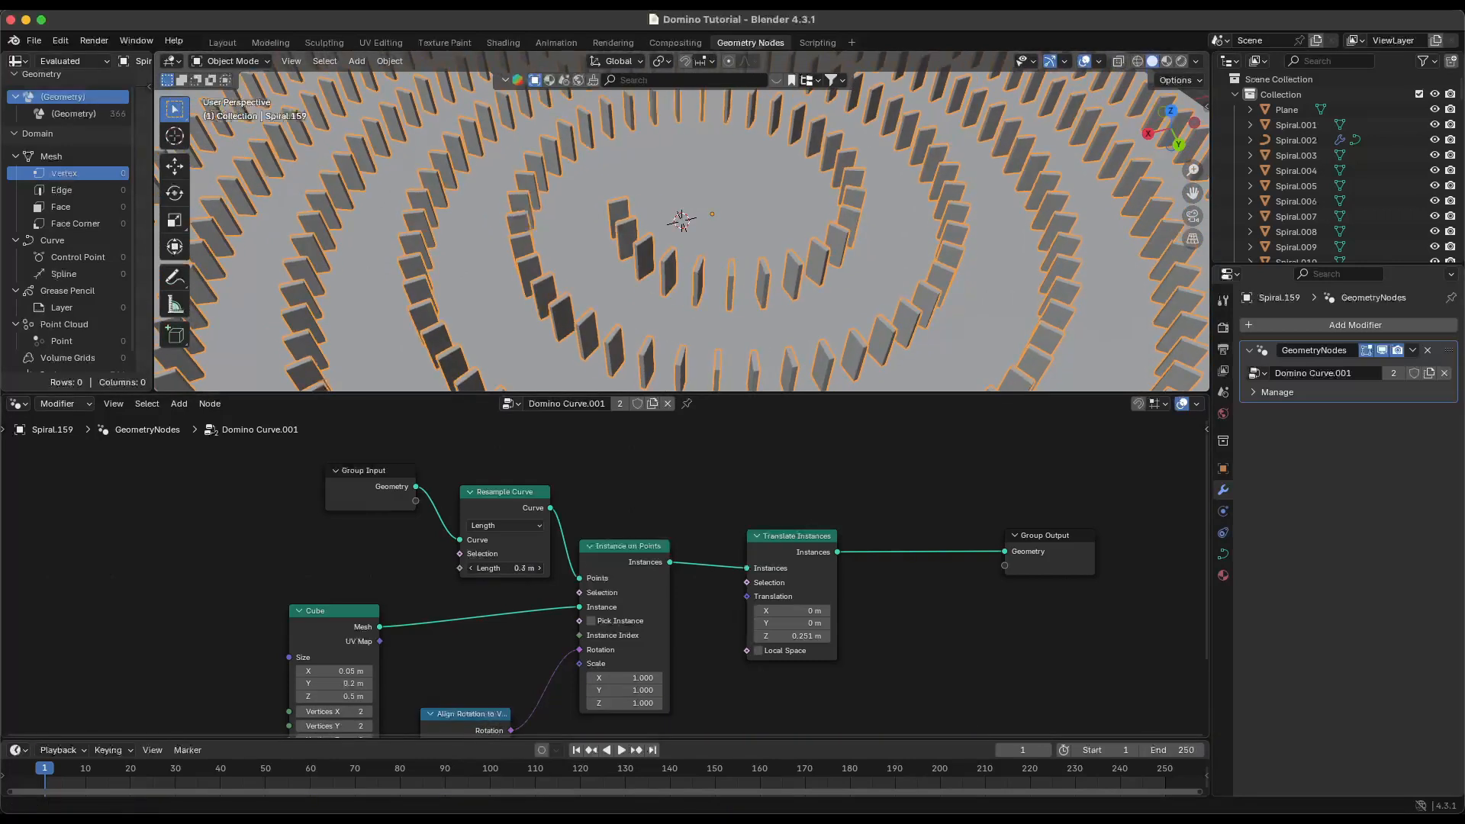
{"action": "middle_click_drag", "start_coordinate": [725, 252], "coordinate": [641, 279]}
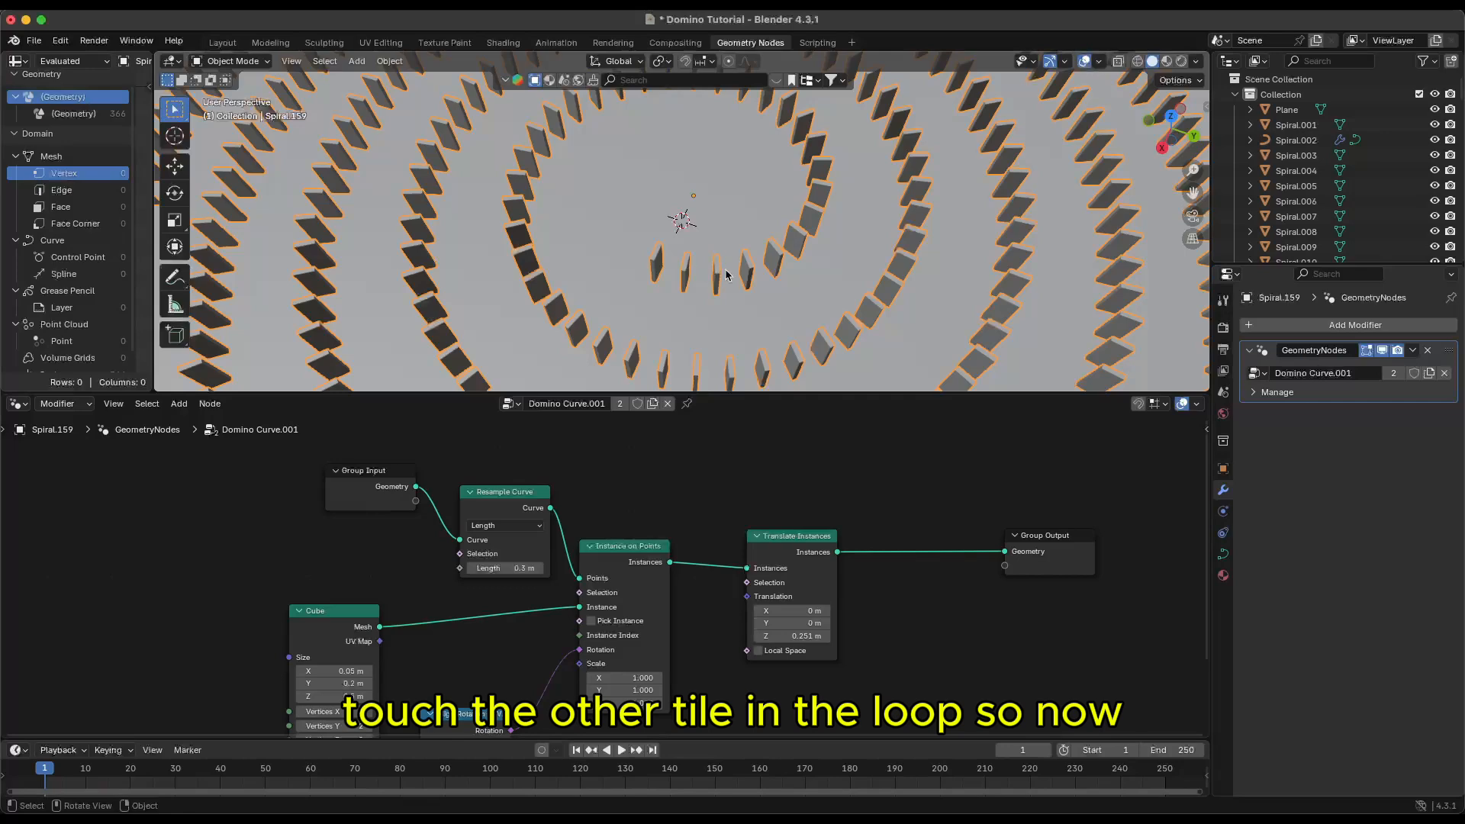
{"action": "middle_click_drag", "start_coordinate": [726, 276], "coordinate": [747, 329]}
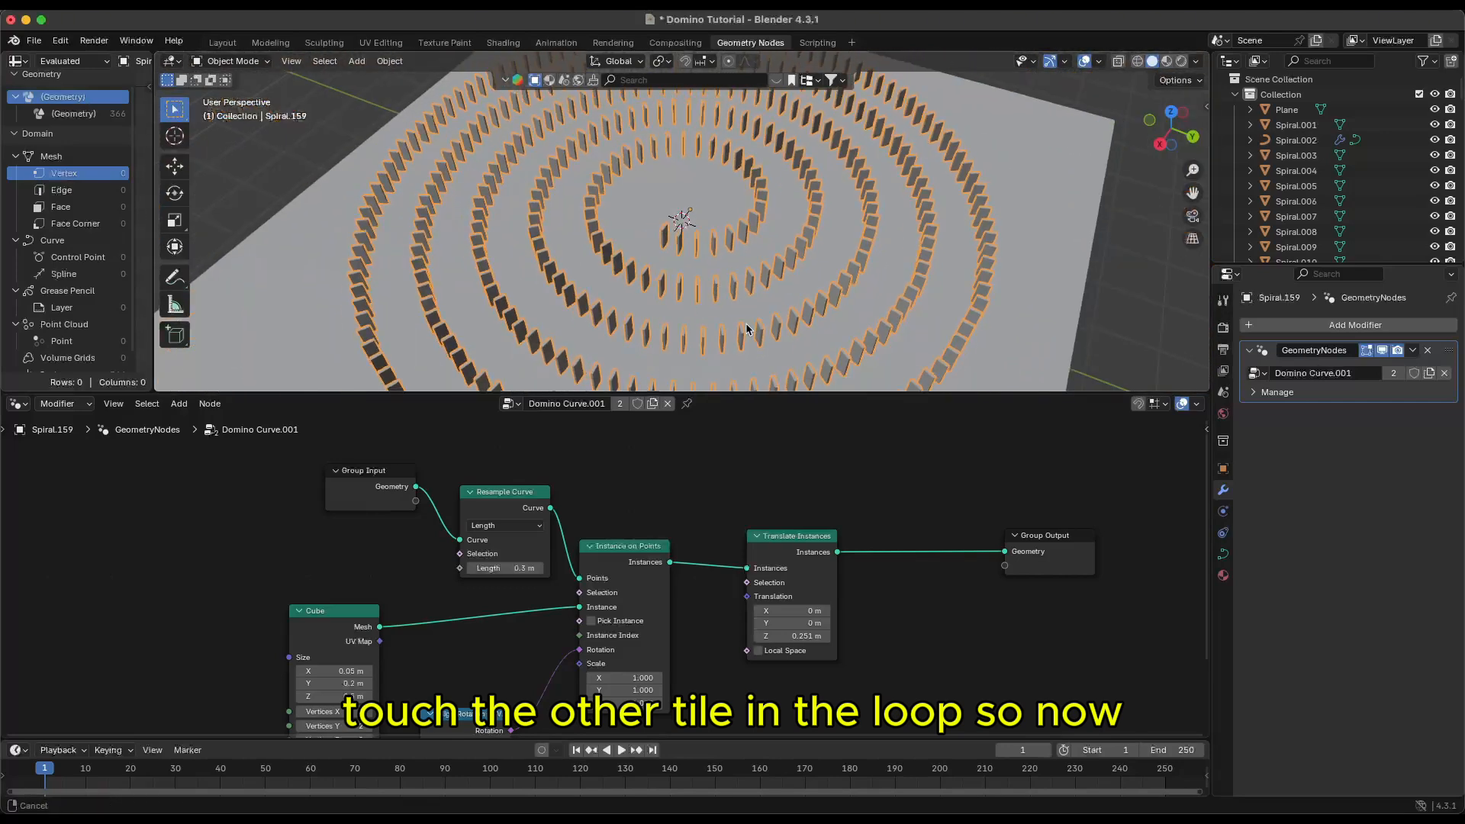
{"action": "scroll", "coordinate": [748, 329], "scroll_direction": "down", "scroll_amount": 5}
{"action": "key", "text": "ctrl+s"}
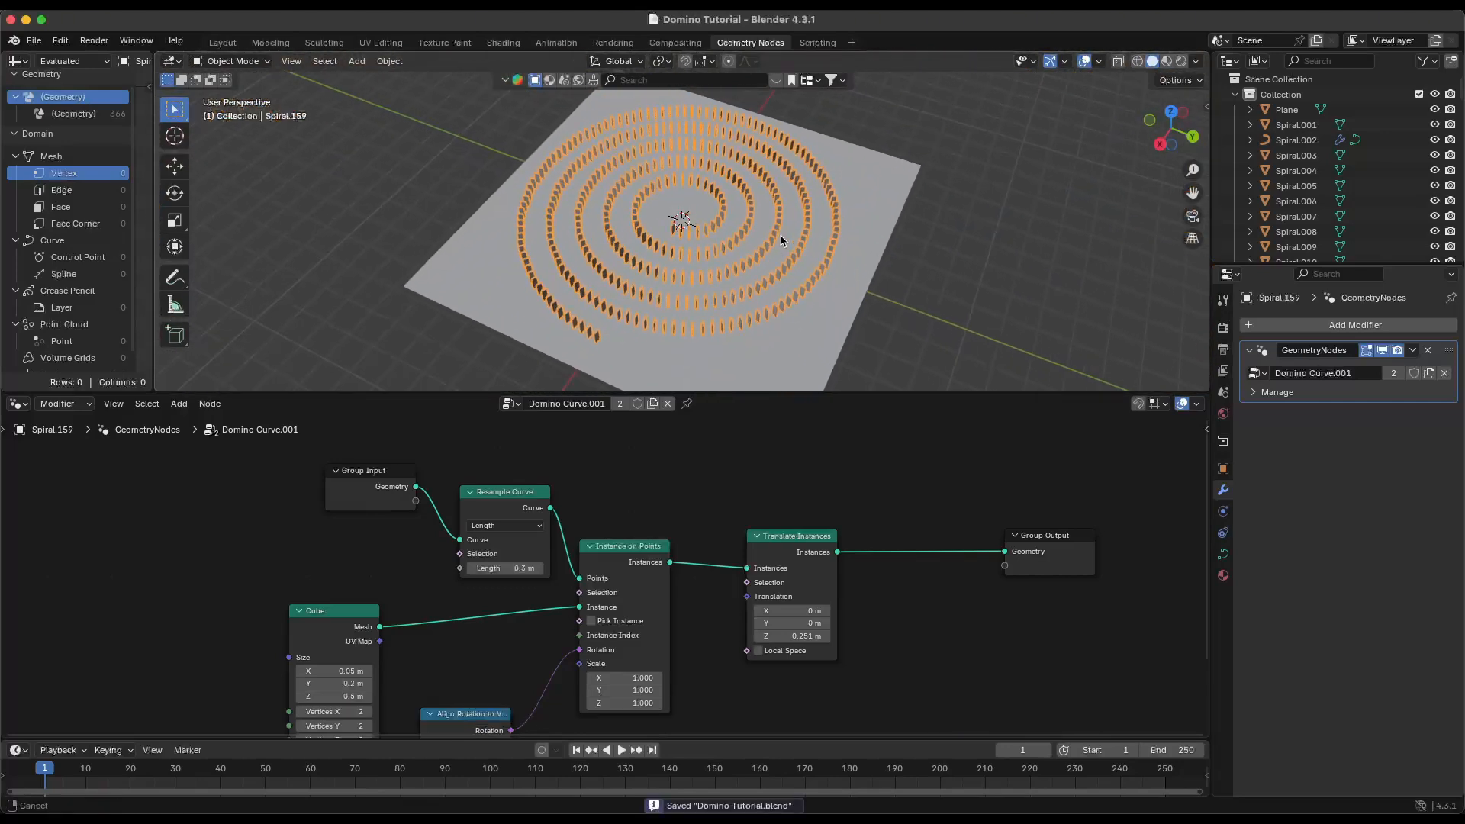
- Insert a Realize Instances node between Translate Instances and Group Output, and save the file
{"action": "middle_click_drag", "start_coordinate": [780, 242], "coordinate": [685, 329]}
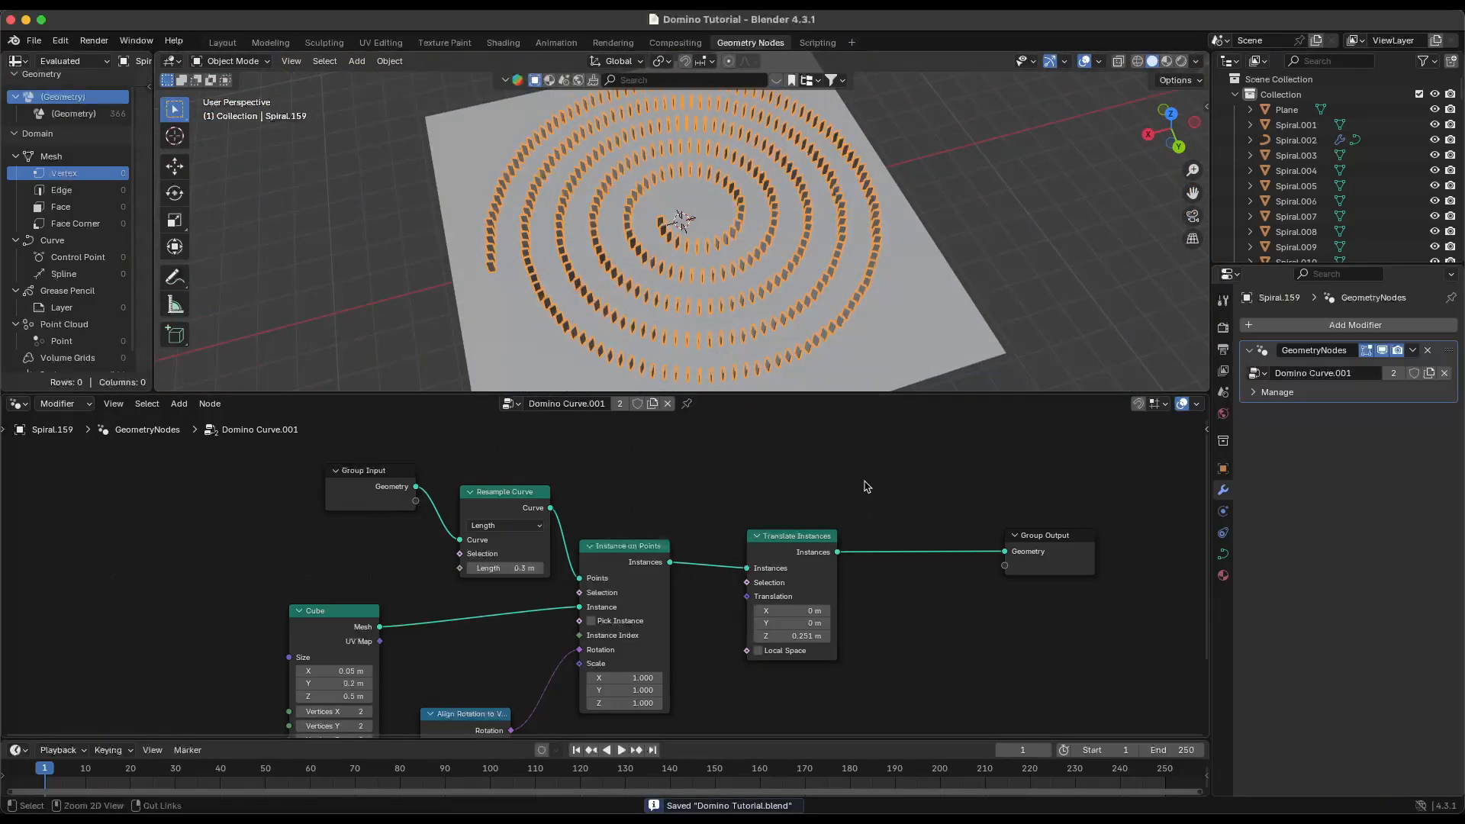
{"action": "scroll", "coordinate": [813, 296], "scroll_direction": "down", "scroll_amount": 3}
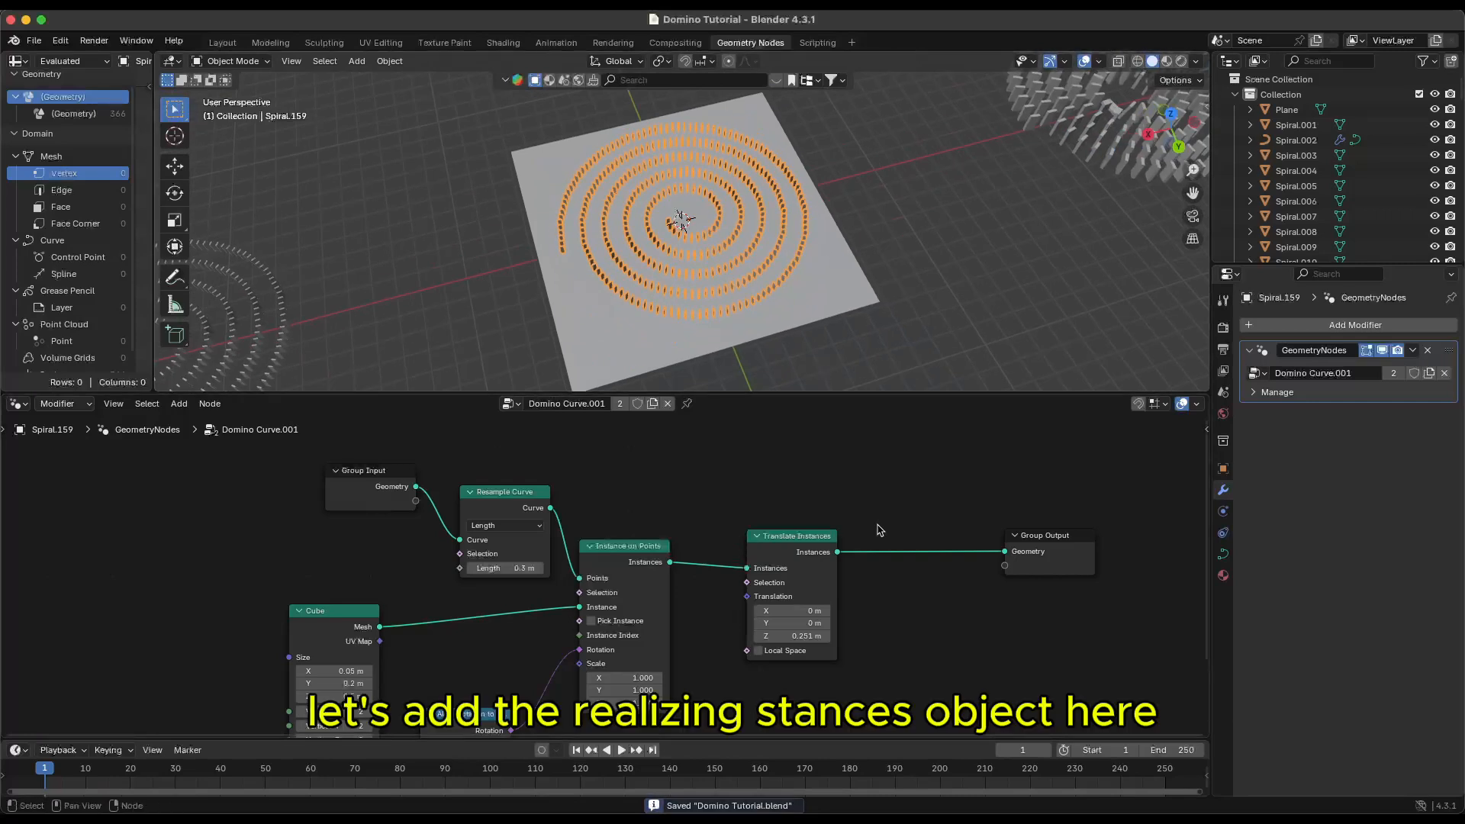
{"action": "key", "text": "shift+a"}
{"action": "type", "text": "realiz"}
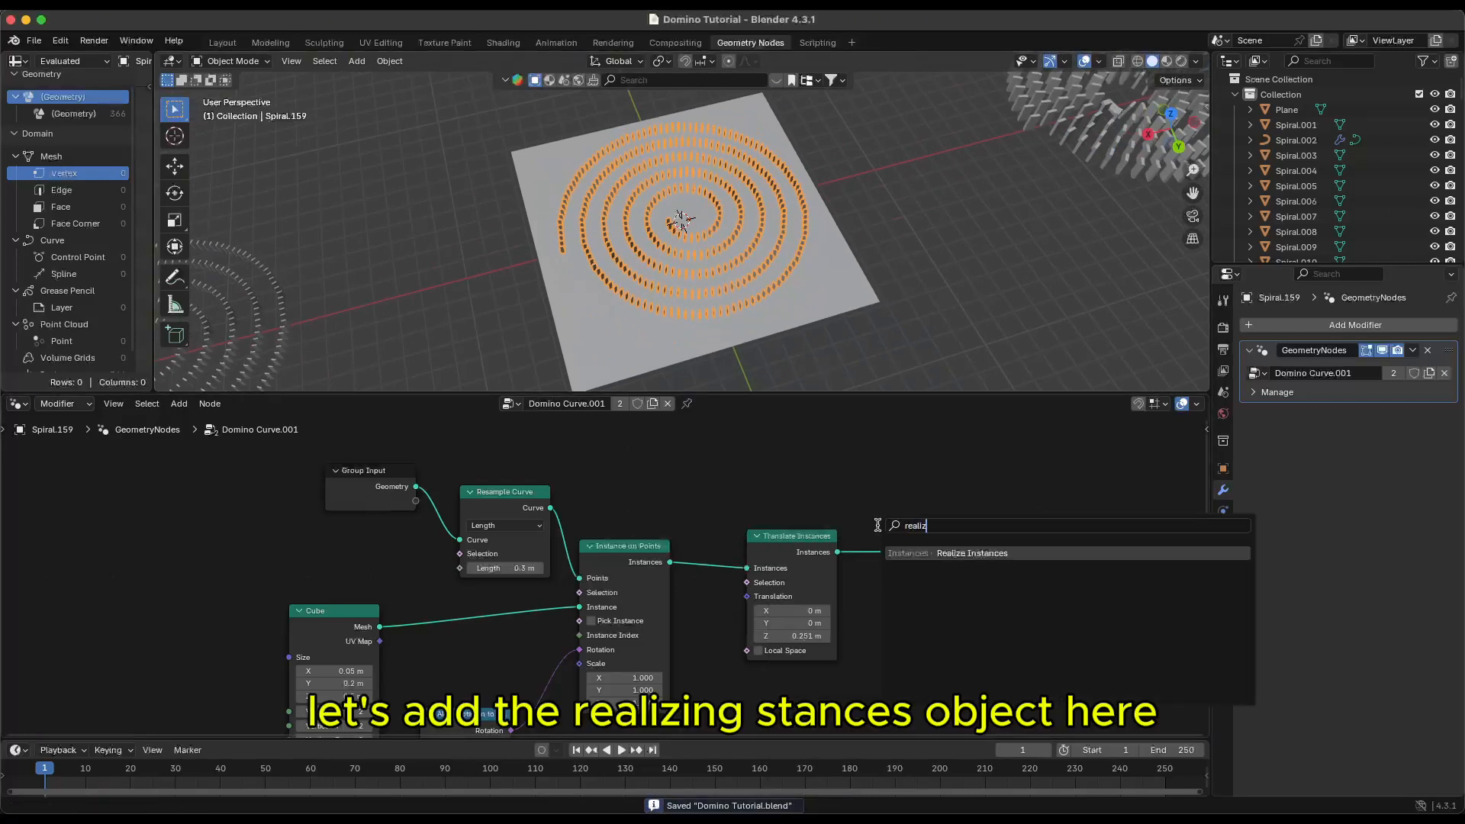
{"action": "key", "text": "Return"}
{"action": "left_click", "coordinate": [879, 538]}
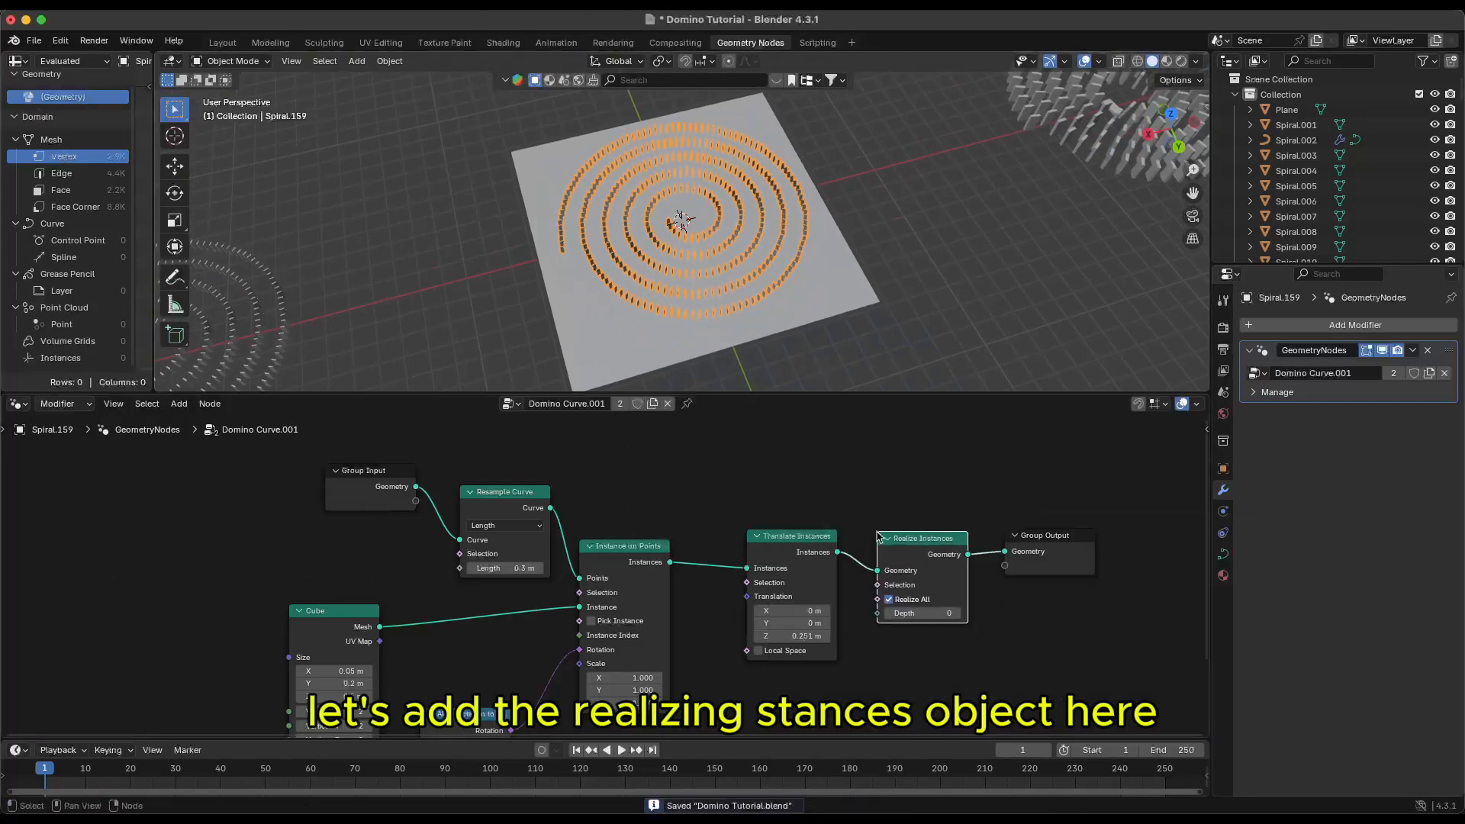
{"action": "left_click", "coordinate": [859, 484]}
{"action": "key", "text": "super+s"}
{"action": "middle_click_drag", "start_coordinate": [853, 343], "coordinate": [793, 307]}
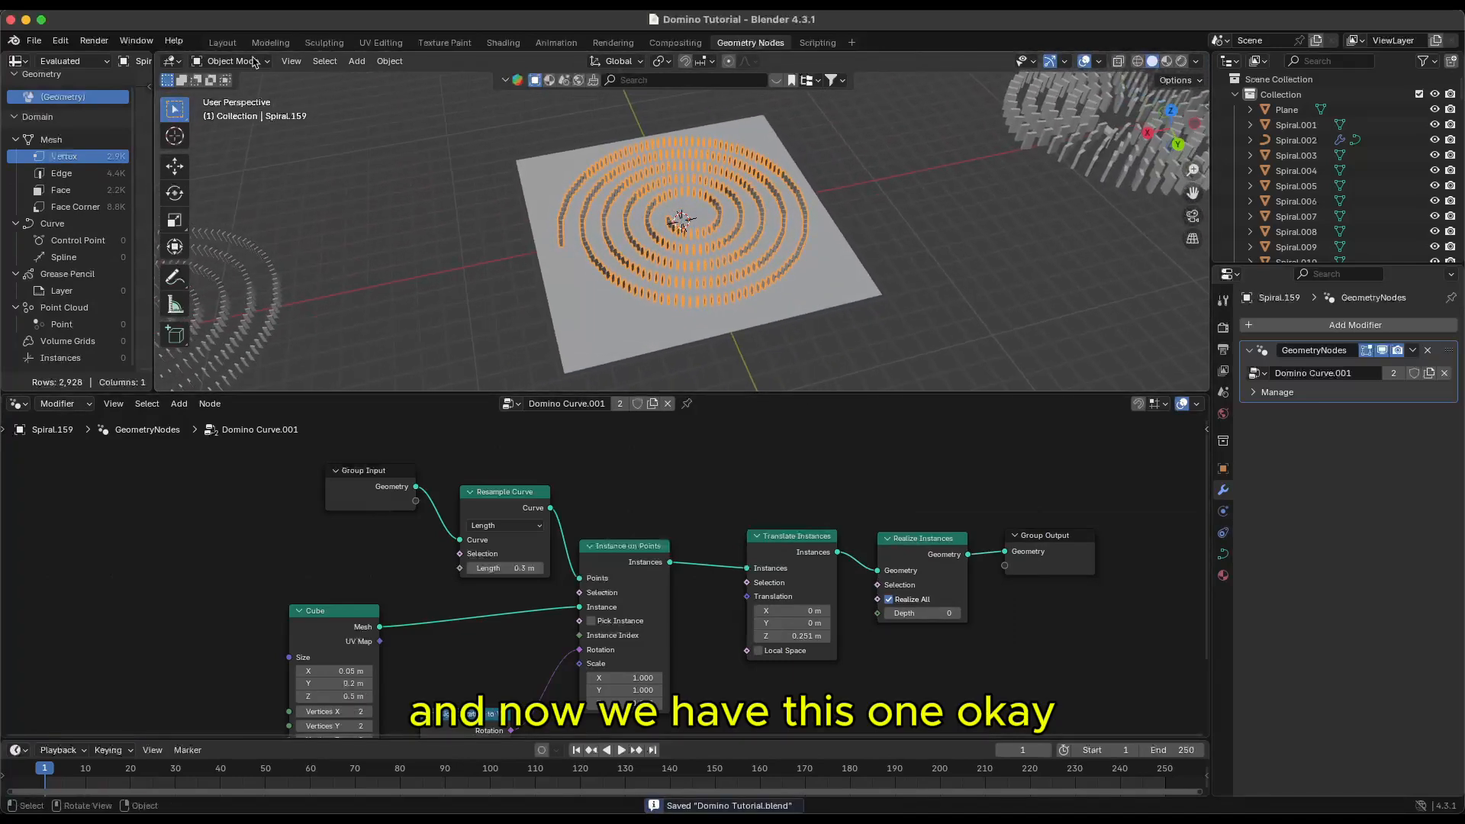
- Switch to the Layout workspace and convert the new domino spiral on the plane to a mesh
{"action": "left_click", "coordinate": [223, 42]}
{"action": "left_click", "coordinate": [440, 473]}
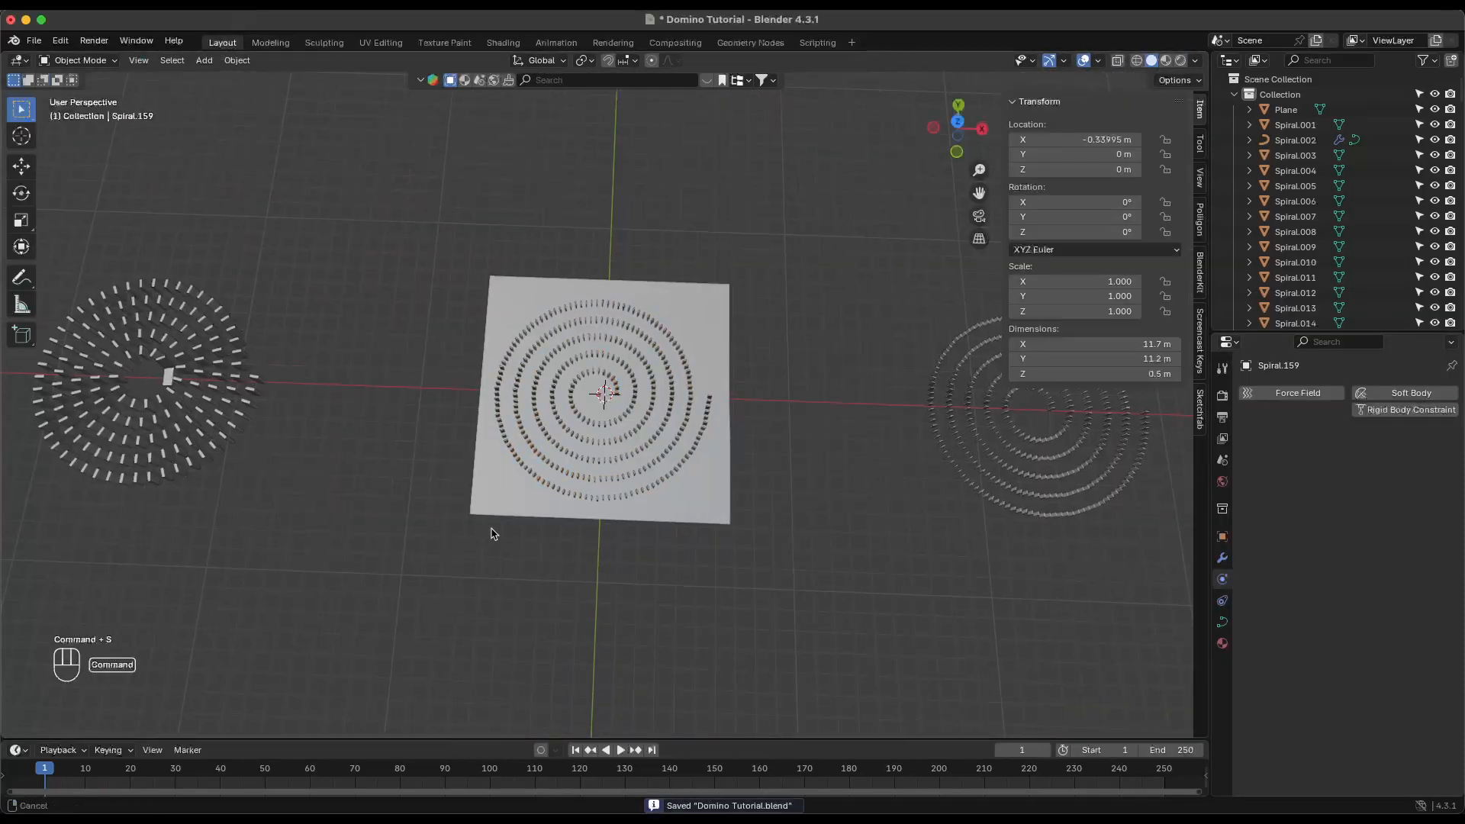
{"action": "scroll", "coordinate": [580, 458], "scroll_direction": "up", "scroll_amount": 1}
{"action": "left_click", "coordinate": [587, 422]}
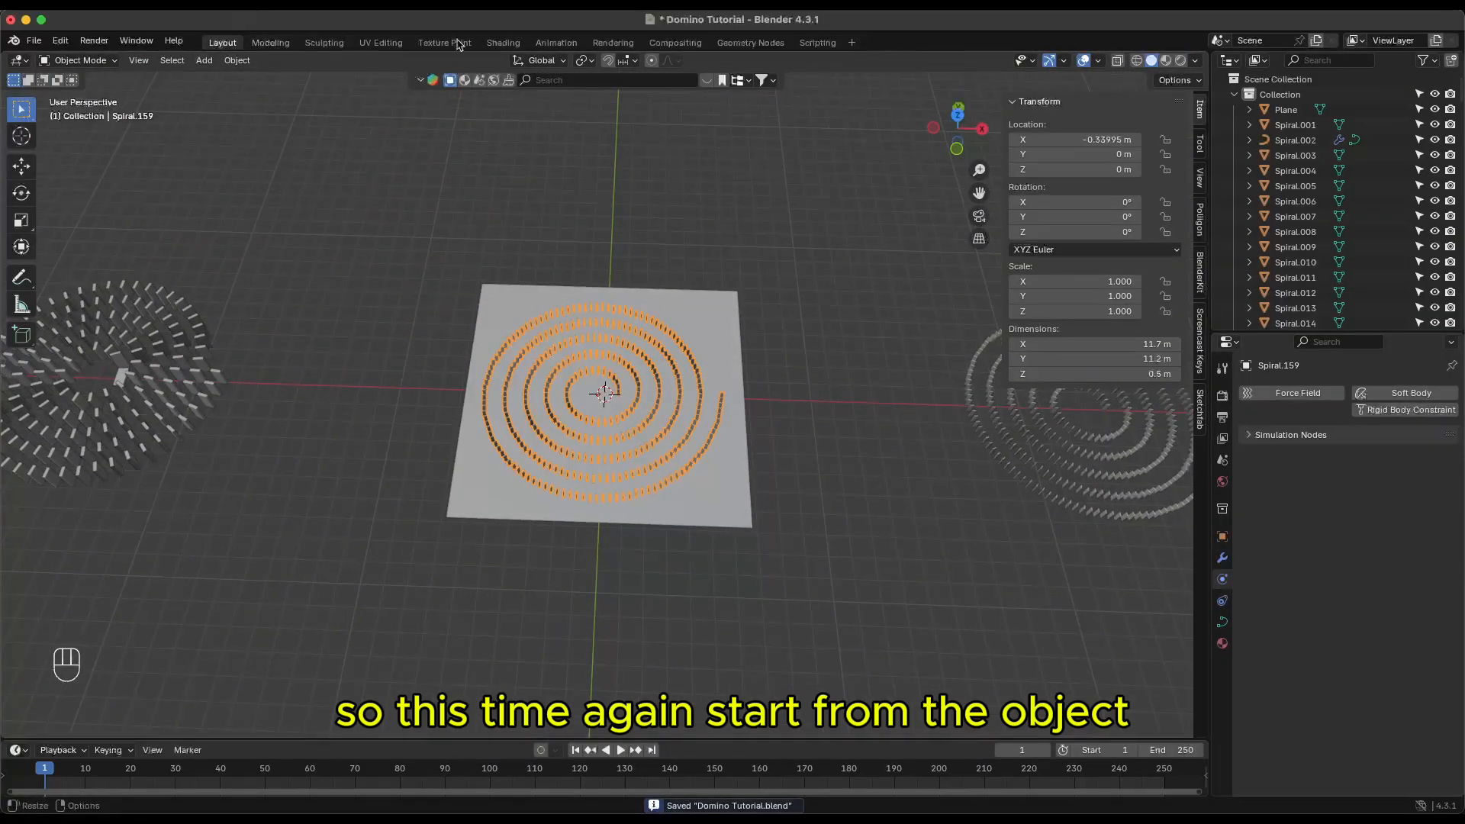
{"action": "left_click", "coordinate": [236, 60]}
{"action": "mouse_move", "coordinate": [299, 504]}
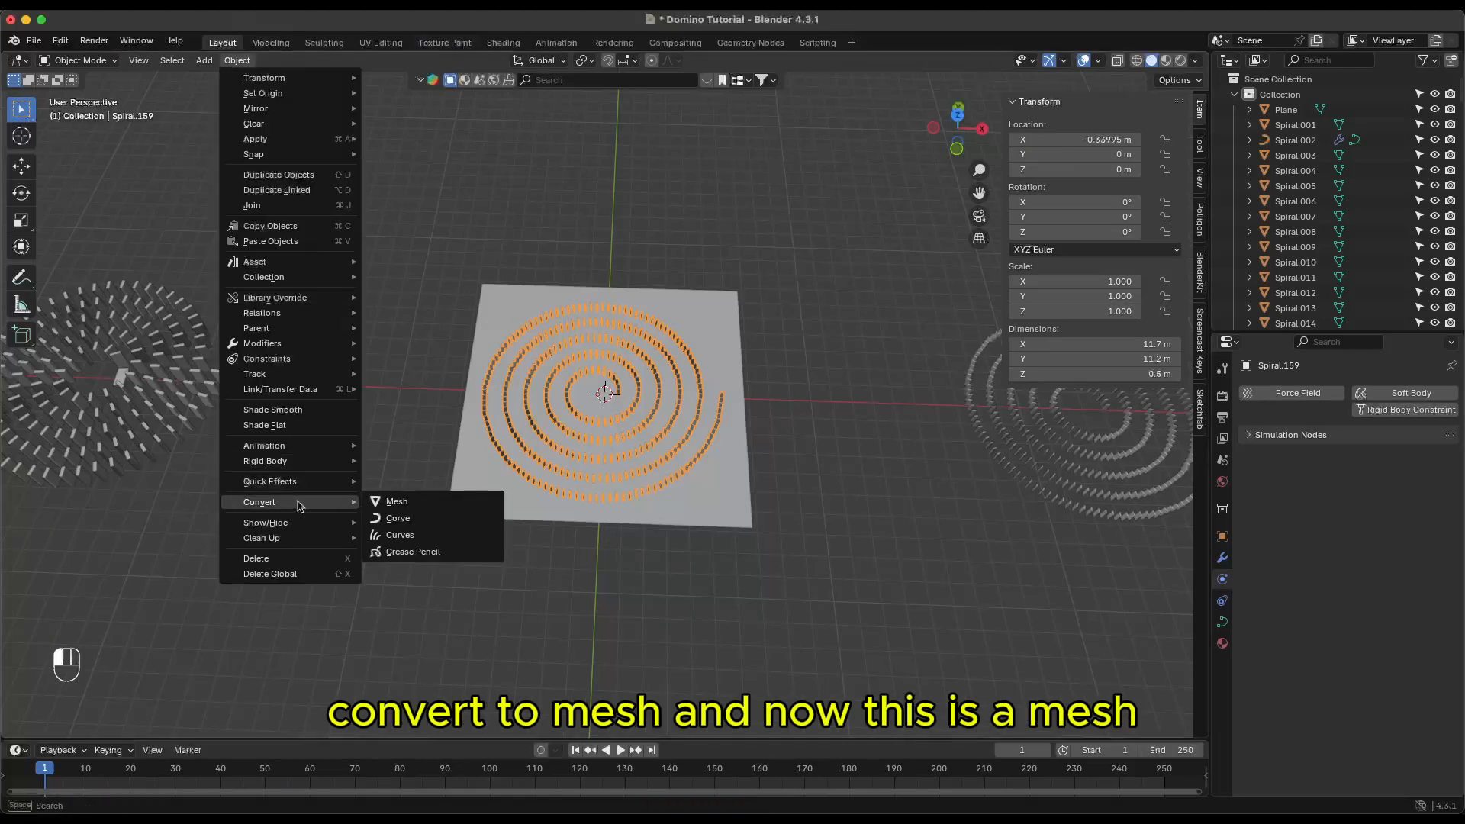
{"action": "left_click", "coordinate": [397, 502]}
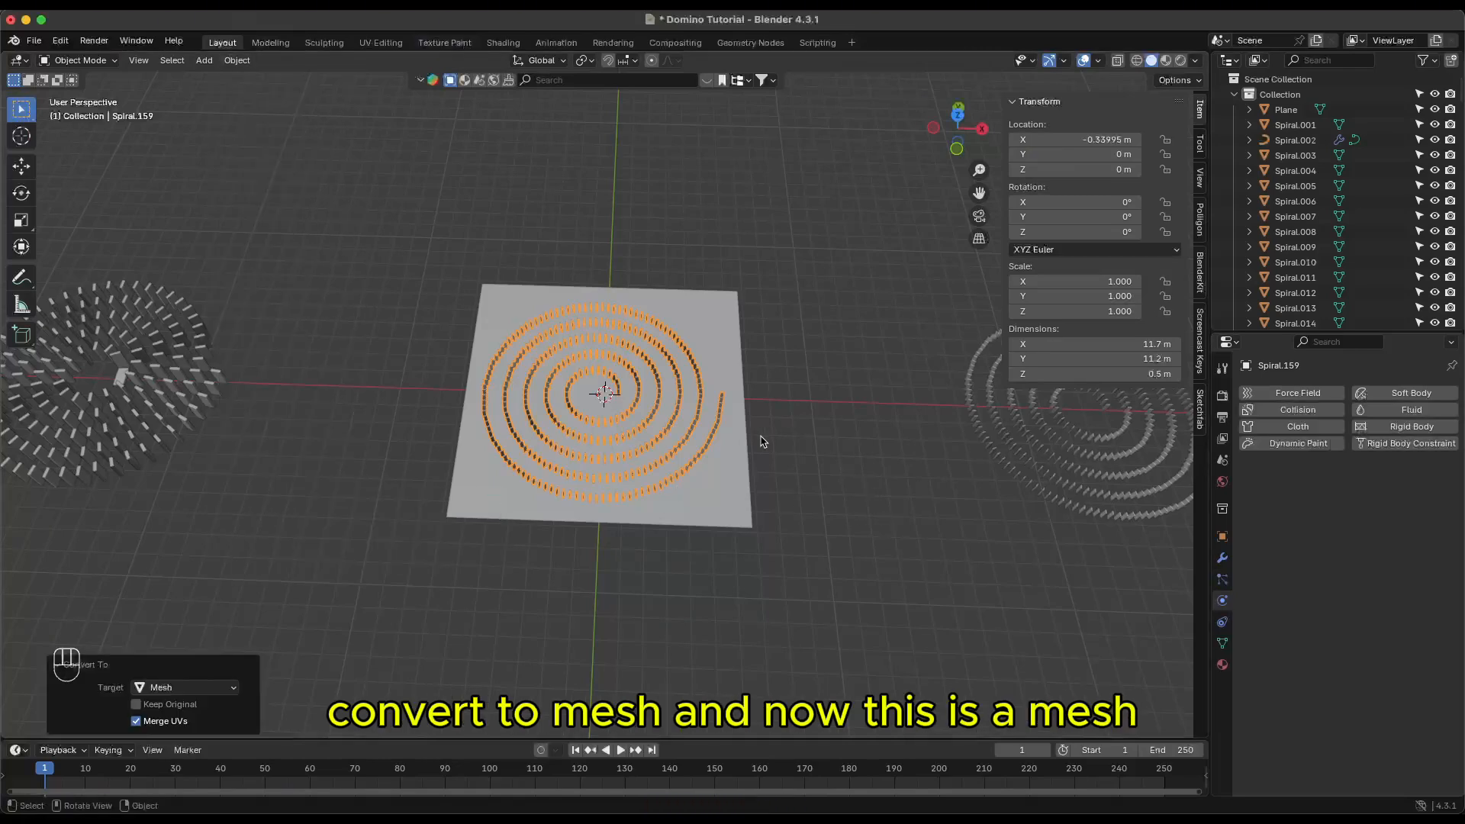
- Try setting the converted spiral's origin to the 3D cursor, and undo it
{"action": "middle_click_drag", "start_coordinate": [761, 442], "coordinate": [608, 287]}
{"action": "middle_click_drag", "start_coordinate": [610, 367], "coordinate": [632, 412]}
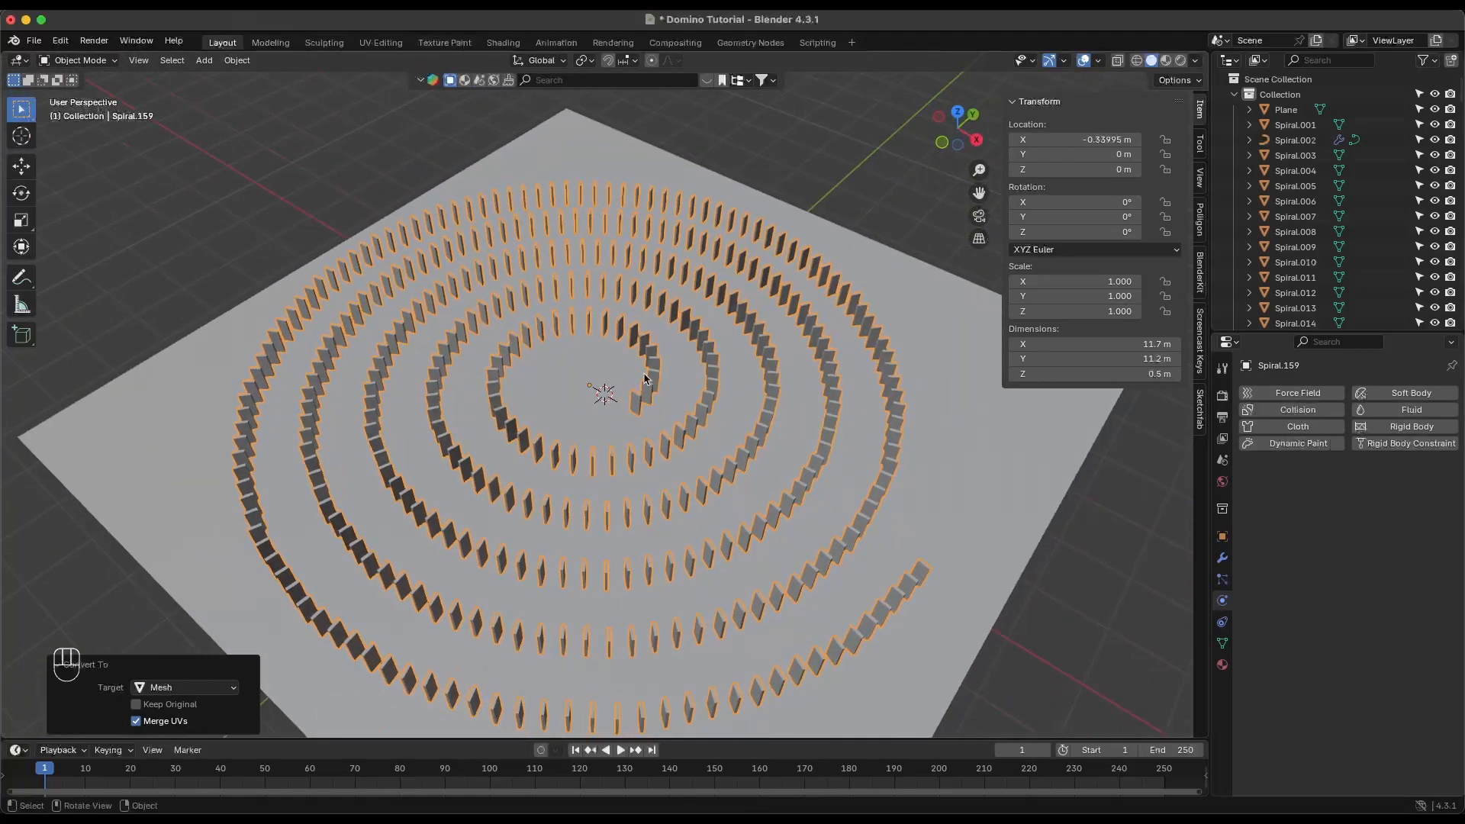
{"action": "left_click", "coordinate": [727, 342]}
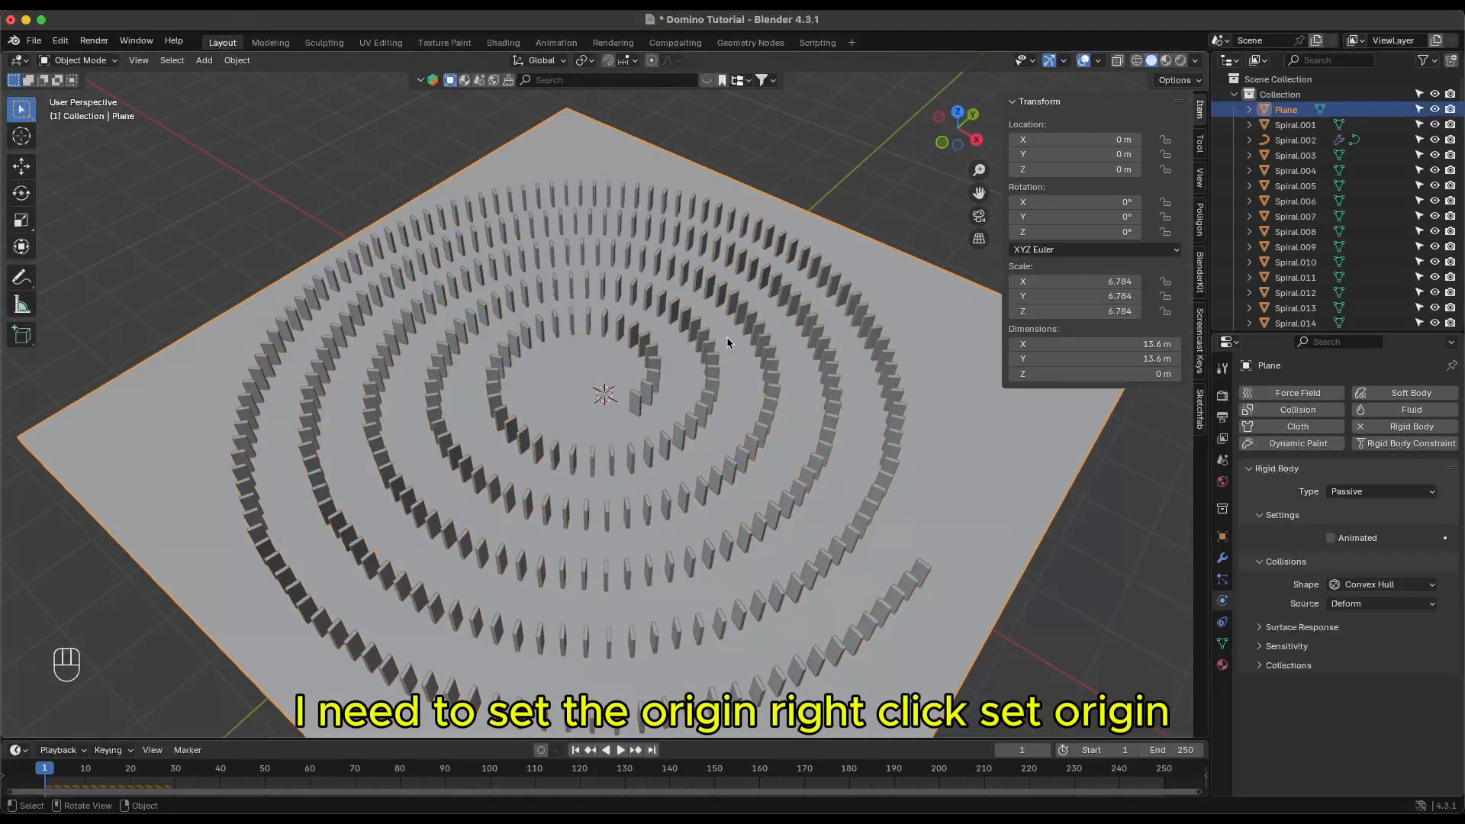
{"action": "left_click", "coordinate": [651, 360]}
{"action": "right_click", "coordinate": [816, 327]}
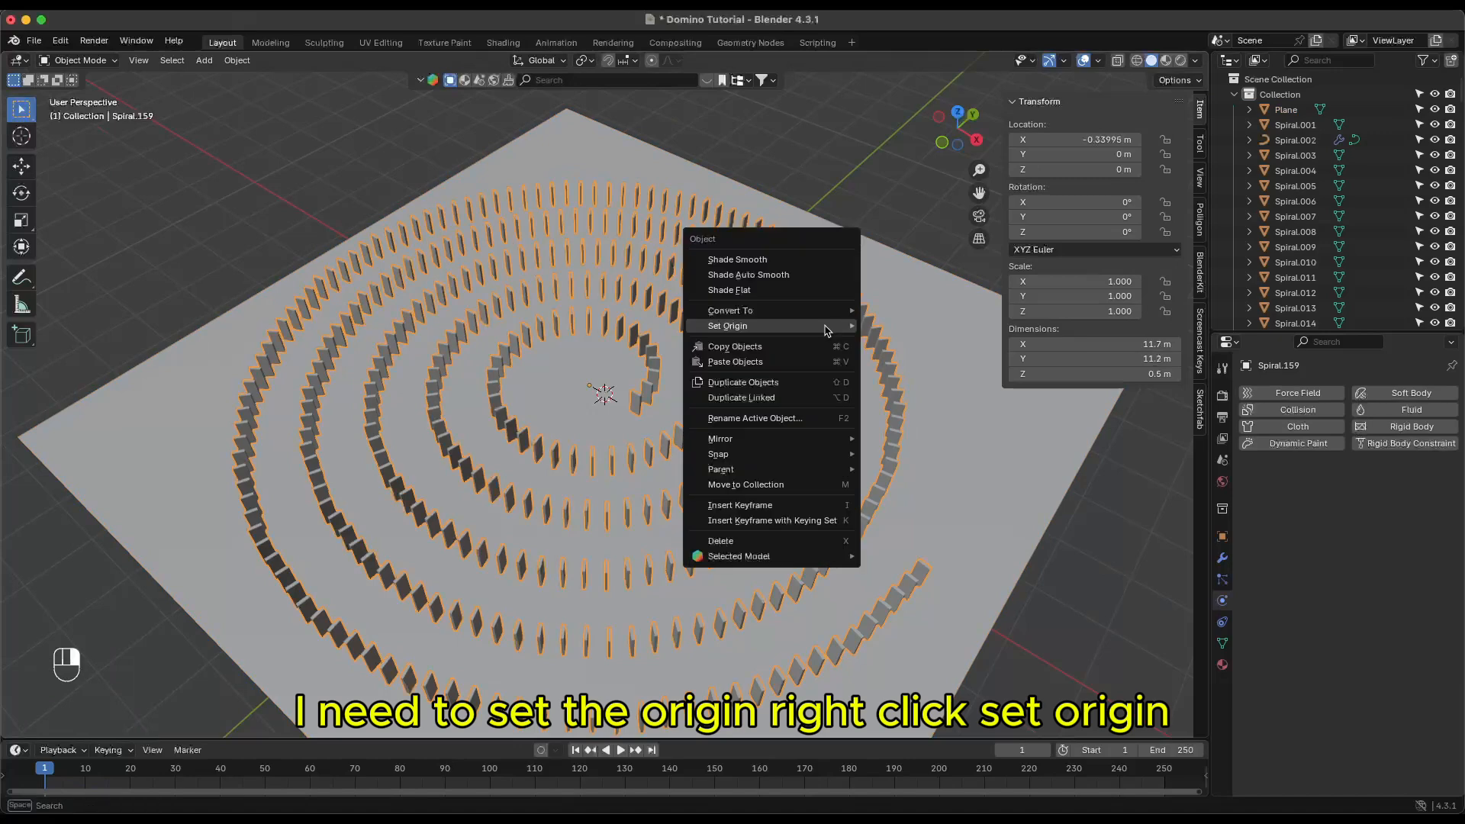
{"action": "mouse_move", "coordinate": [832, 326]}
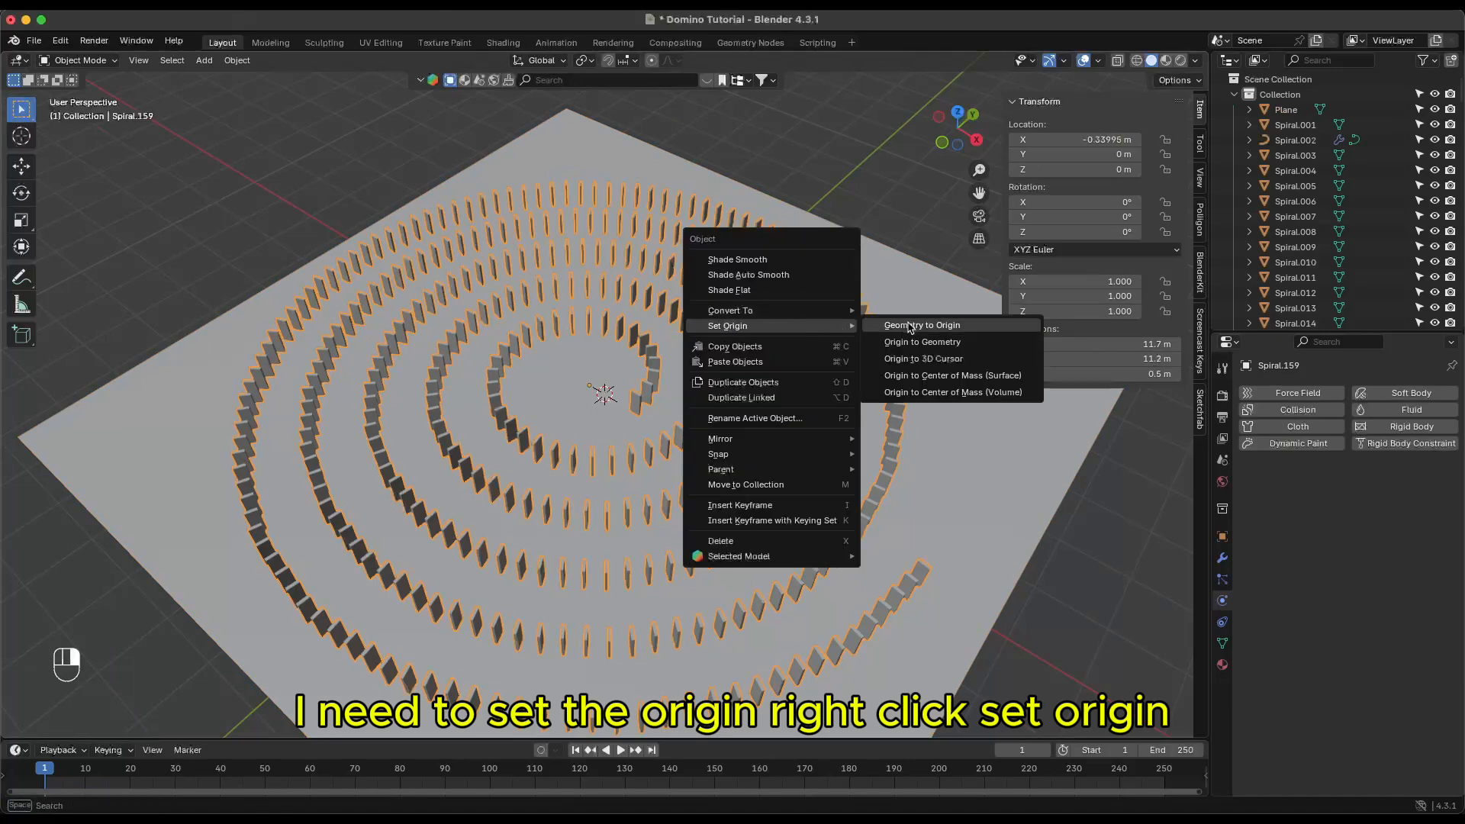
{"action": "left_click", "coordinate": [930, 360]}
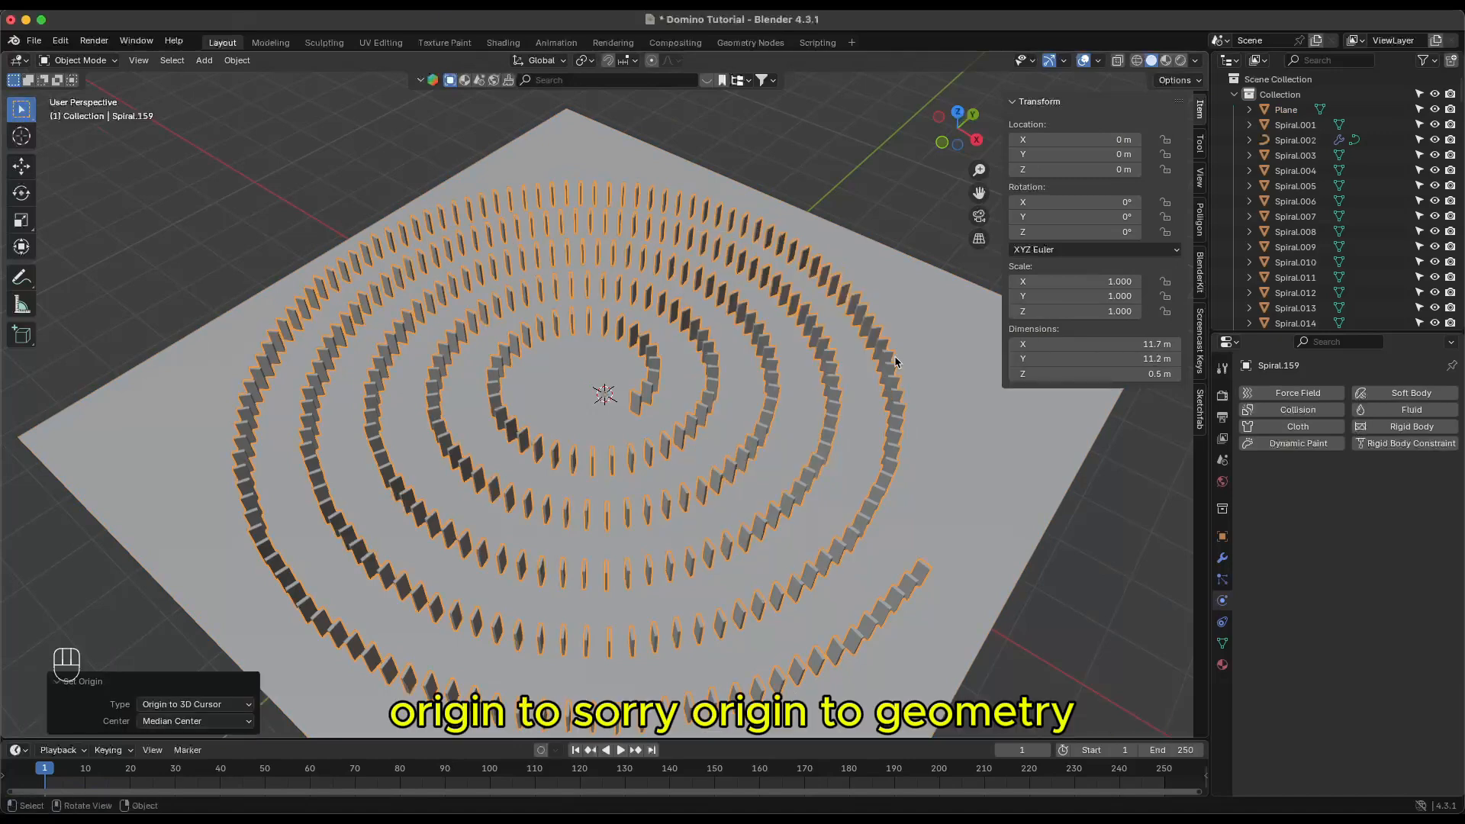
{"action": "key", "text": "super+z"}
- Set the converted spiral's origin to its geometry and save the file
{"action": "right_click", "coordinate": [838, 344]}
{"action": "mouse_move", "coordinate": [839, 342]}
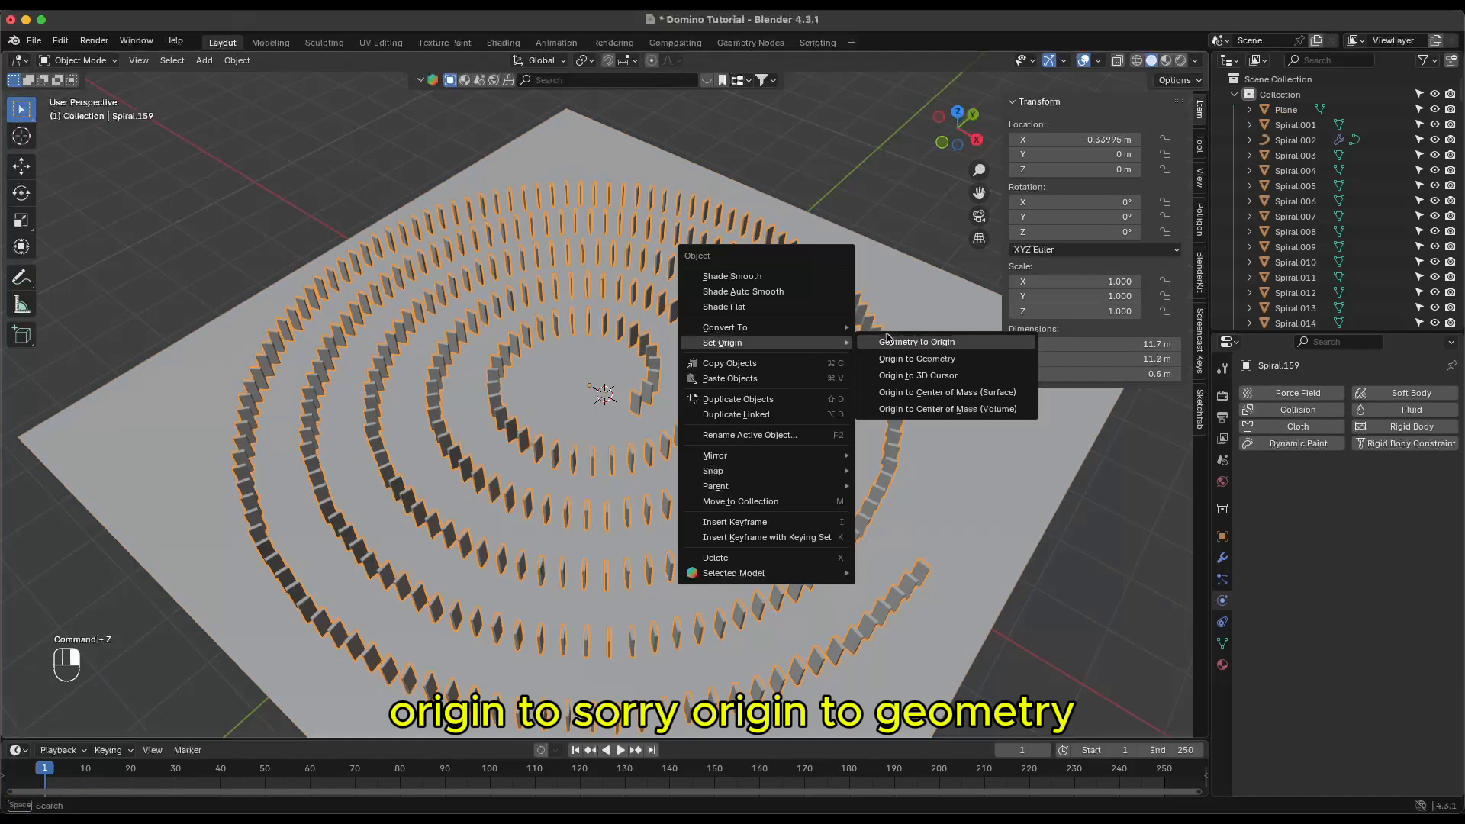
{"action": "left_click", "coordinate": [920, 359]}
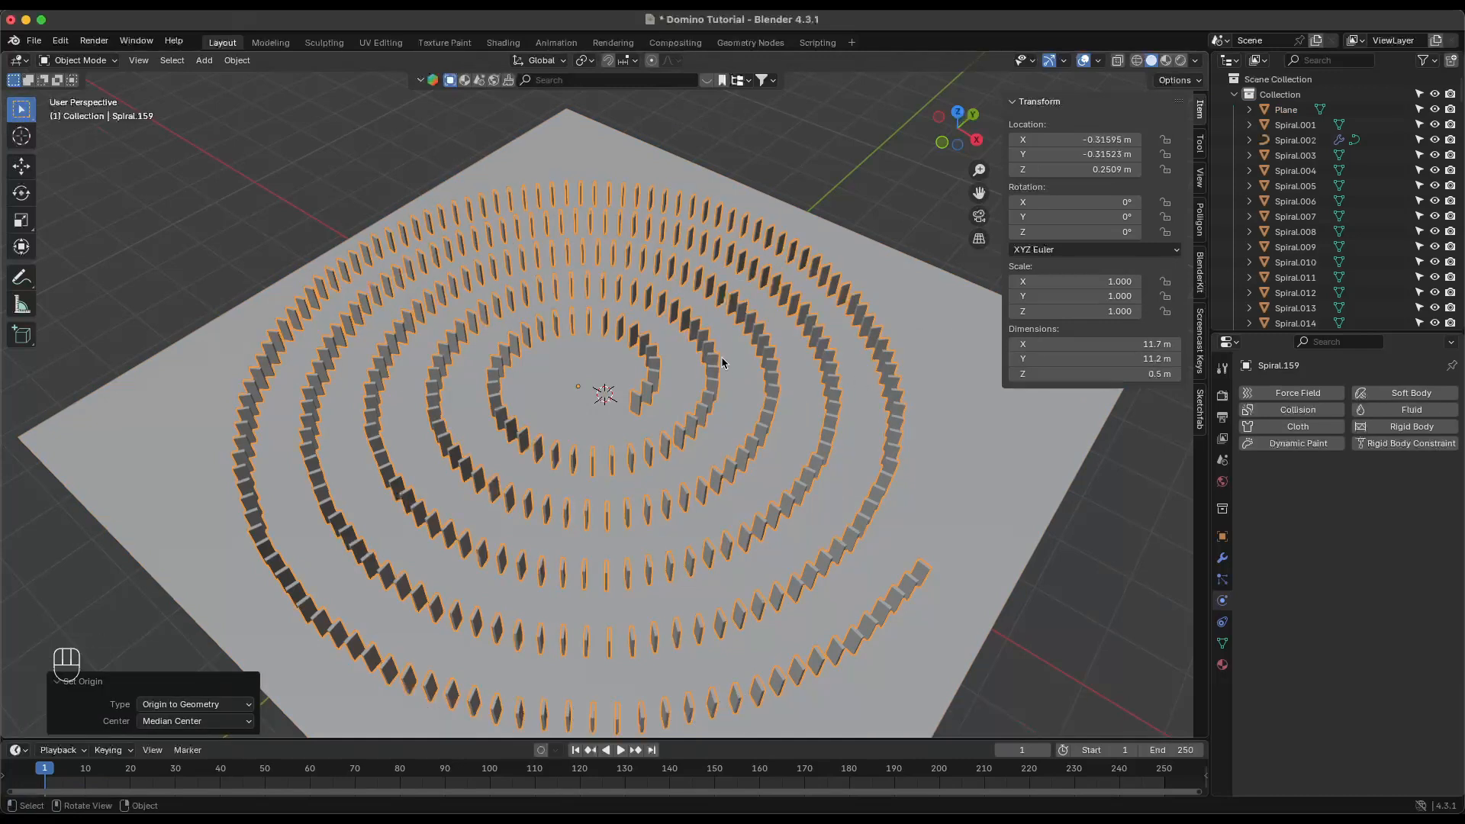
{"action": "key", "text": "super+s"}
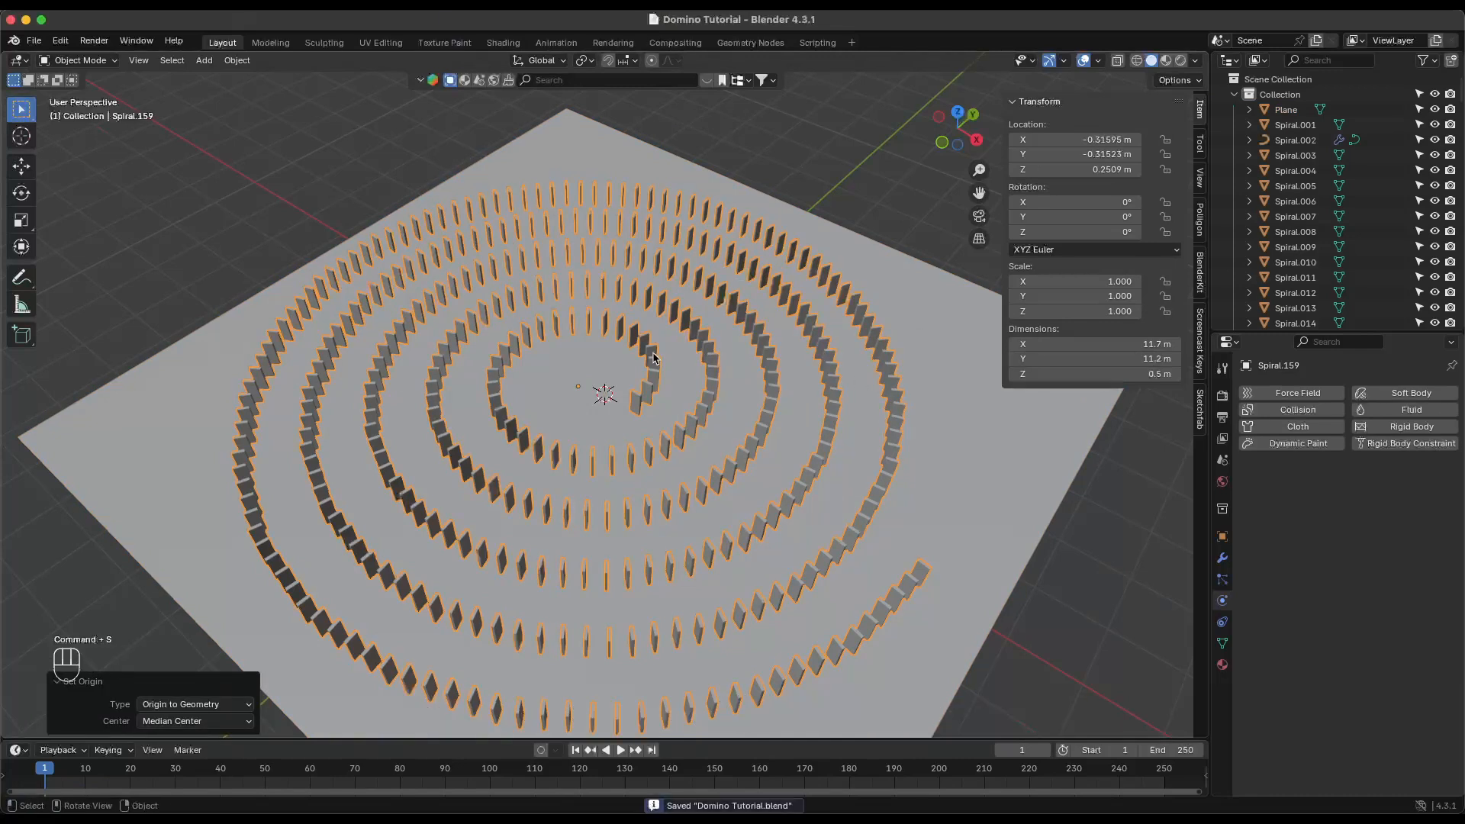
- Separate the entire spiral mesh into individual domino objects by loose parts
{"action": "key", "text": "Tab"}
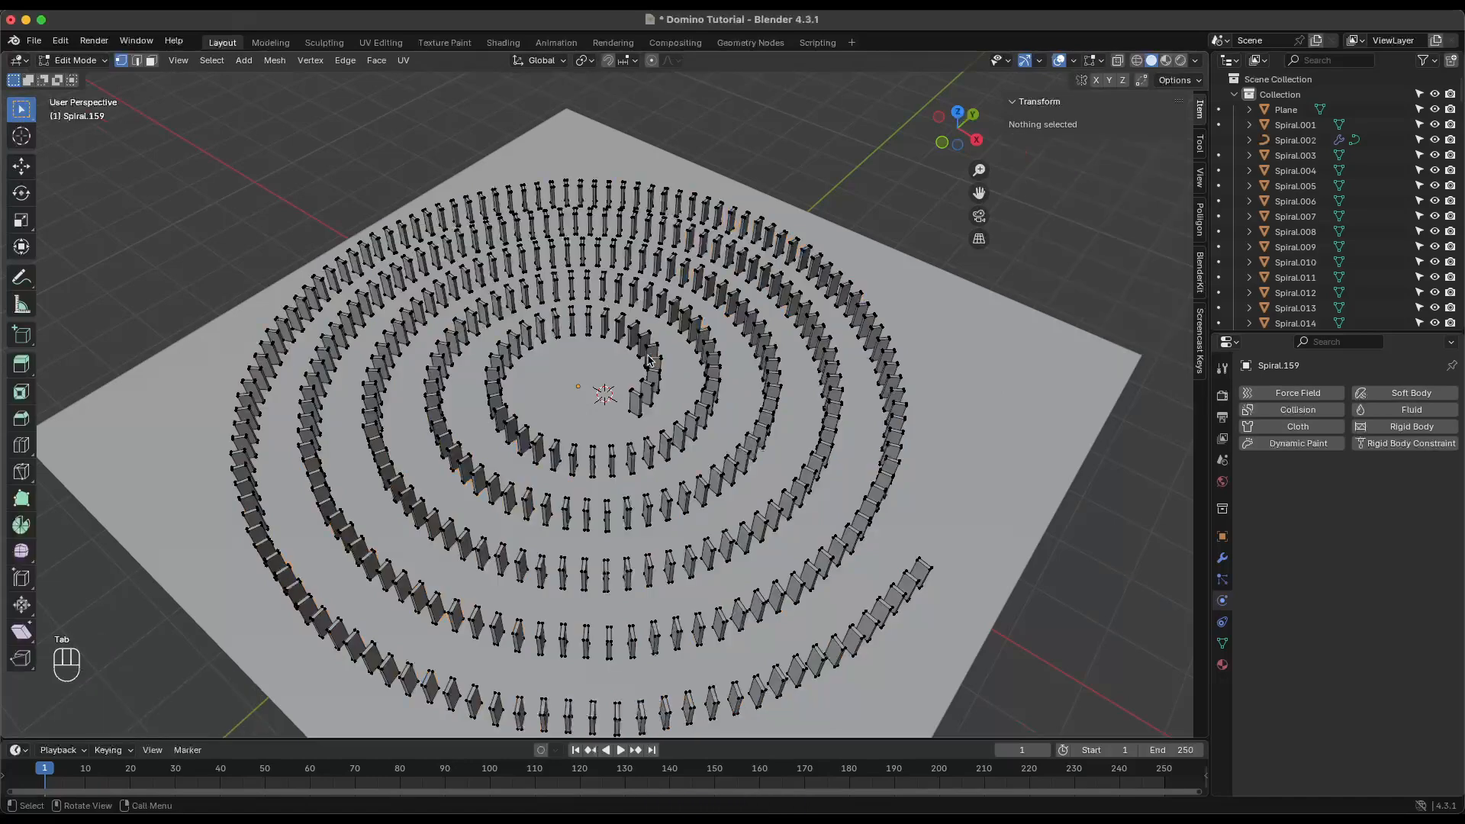
{"action": "key", "text": "a"}
{"action": "key", "text": "p"}
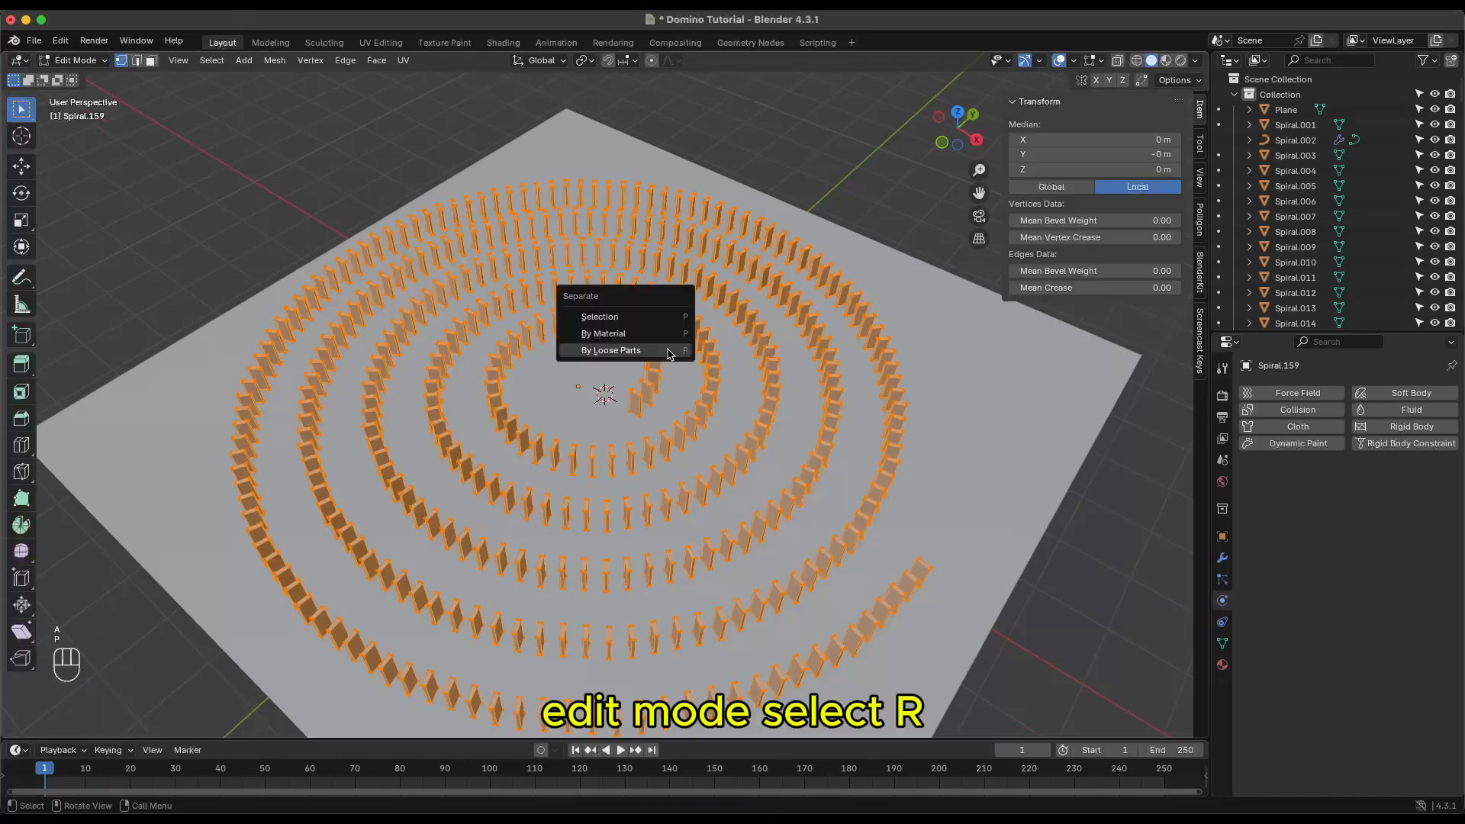
{"action": "left_click", "coordinate": [665, 353]}
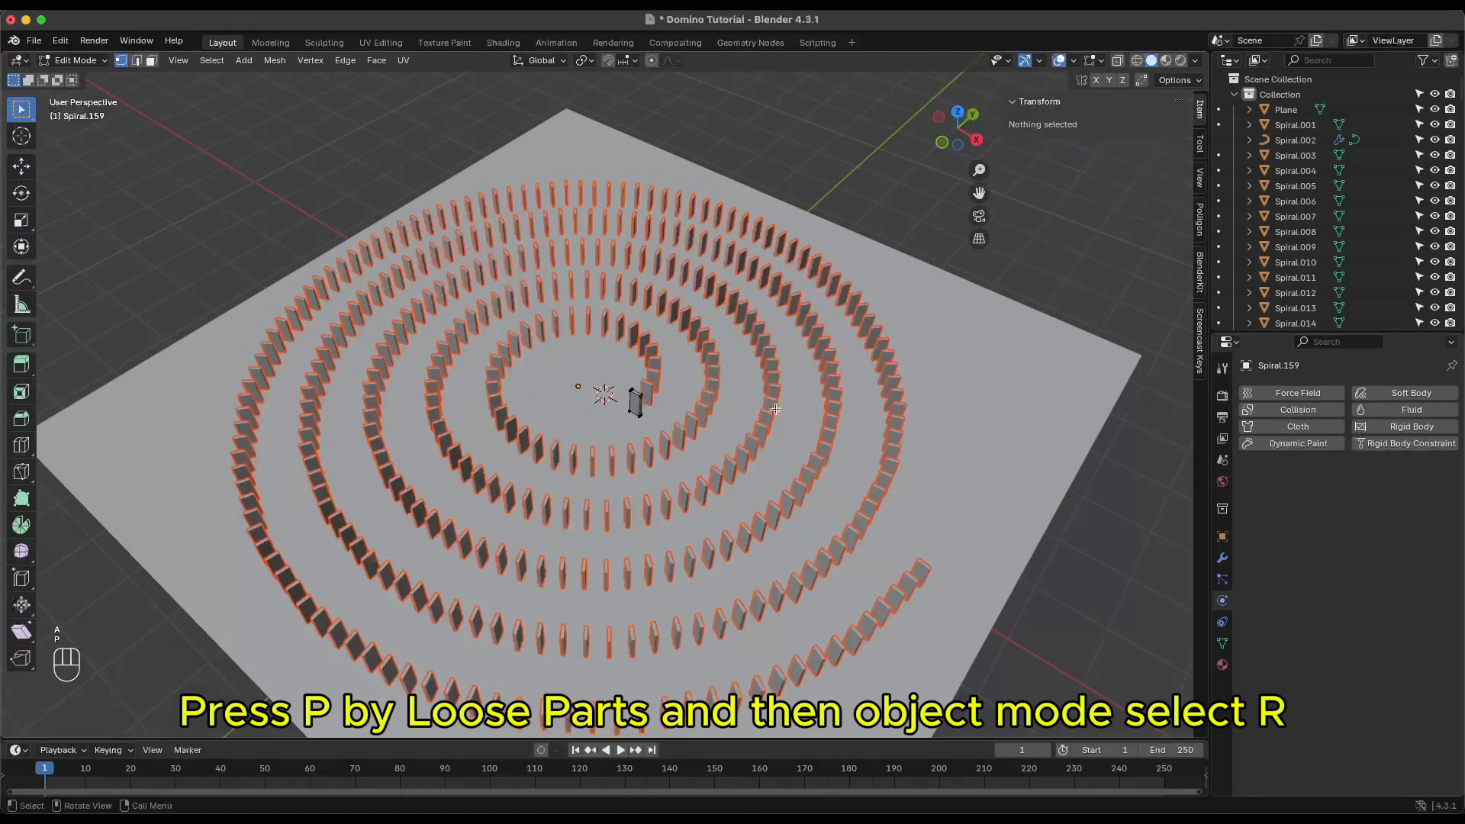
{"action": "key", "text": "Tab"}
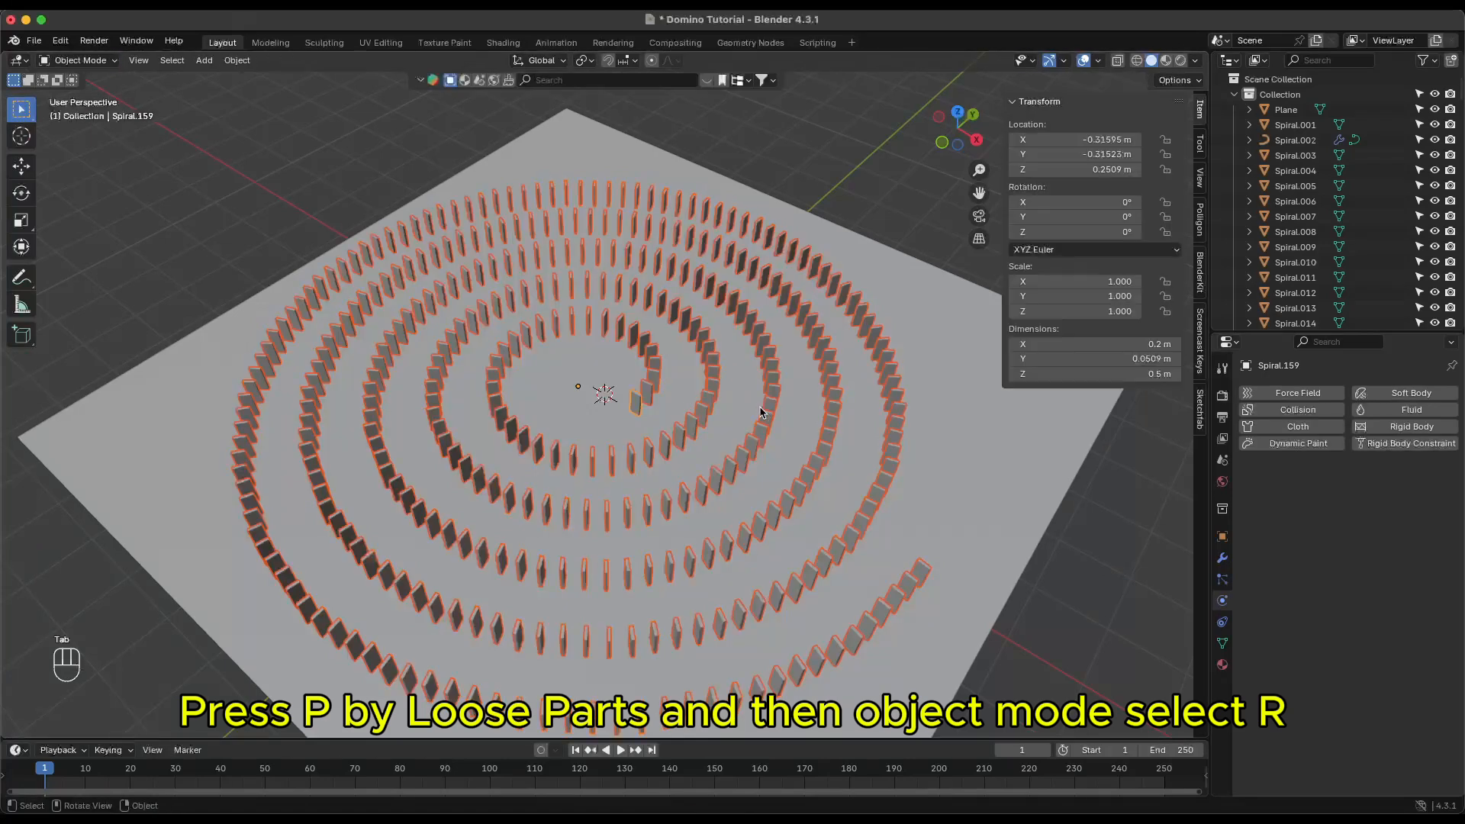
{"action": "key", "text": "Tab"}
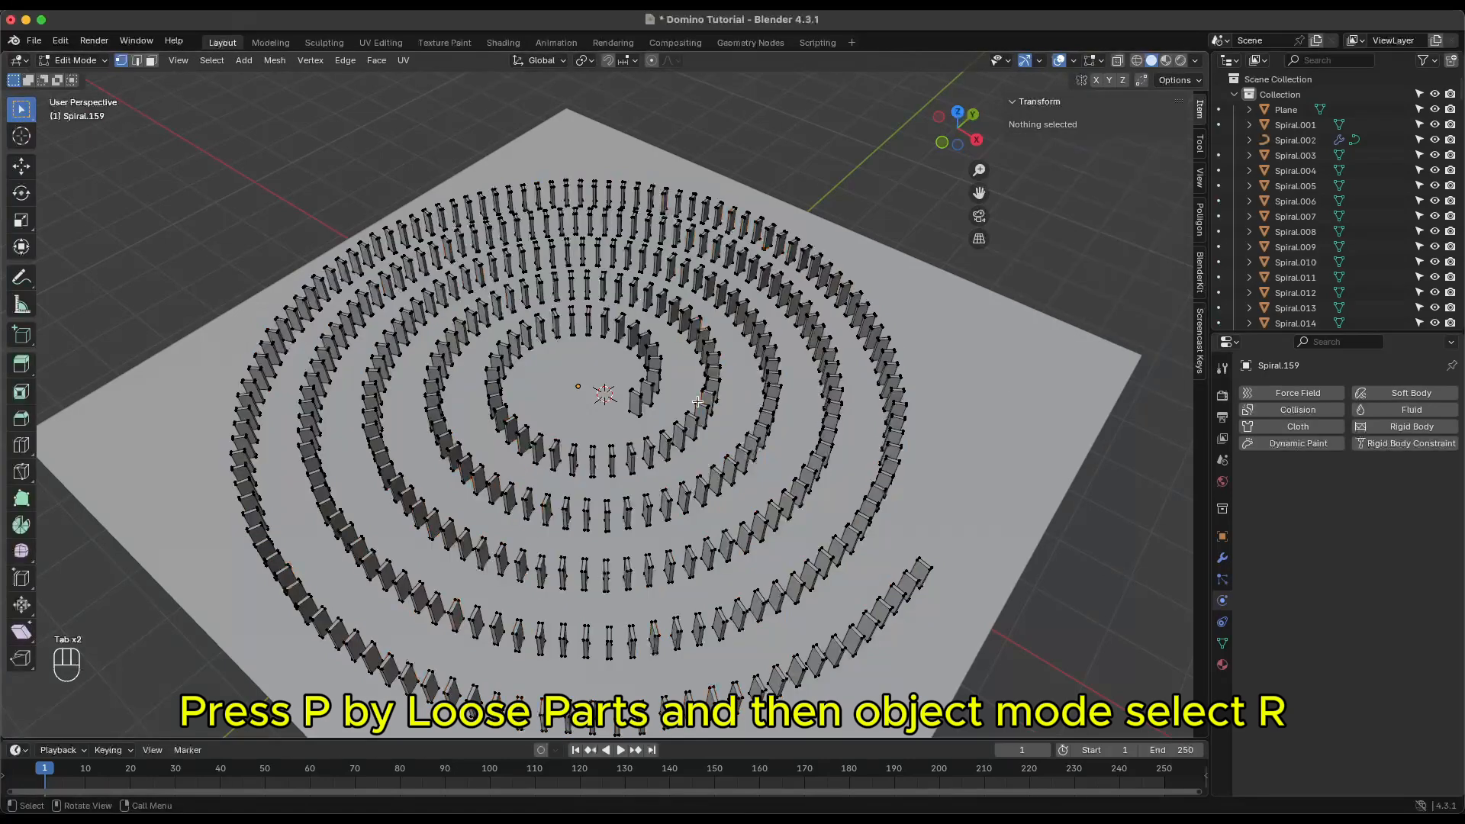
- In Object Mode, set the origin of every separated domino to its own geometry and save the file
{"action": "key", "text": "Tab"}
{"action": "key", "text": "a"}
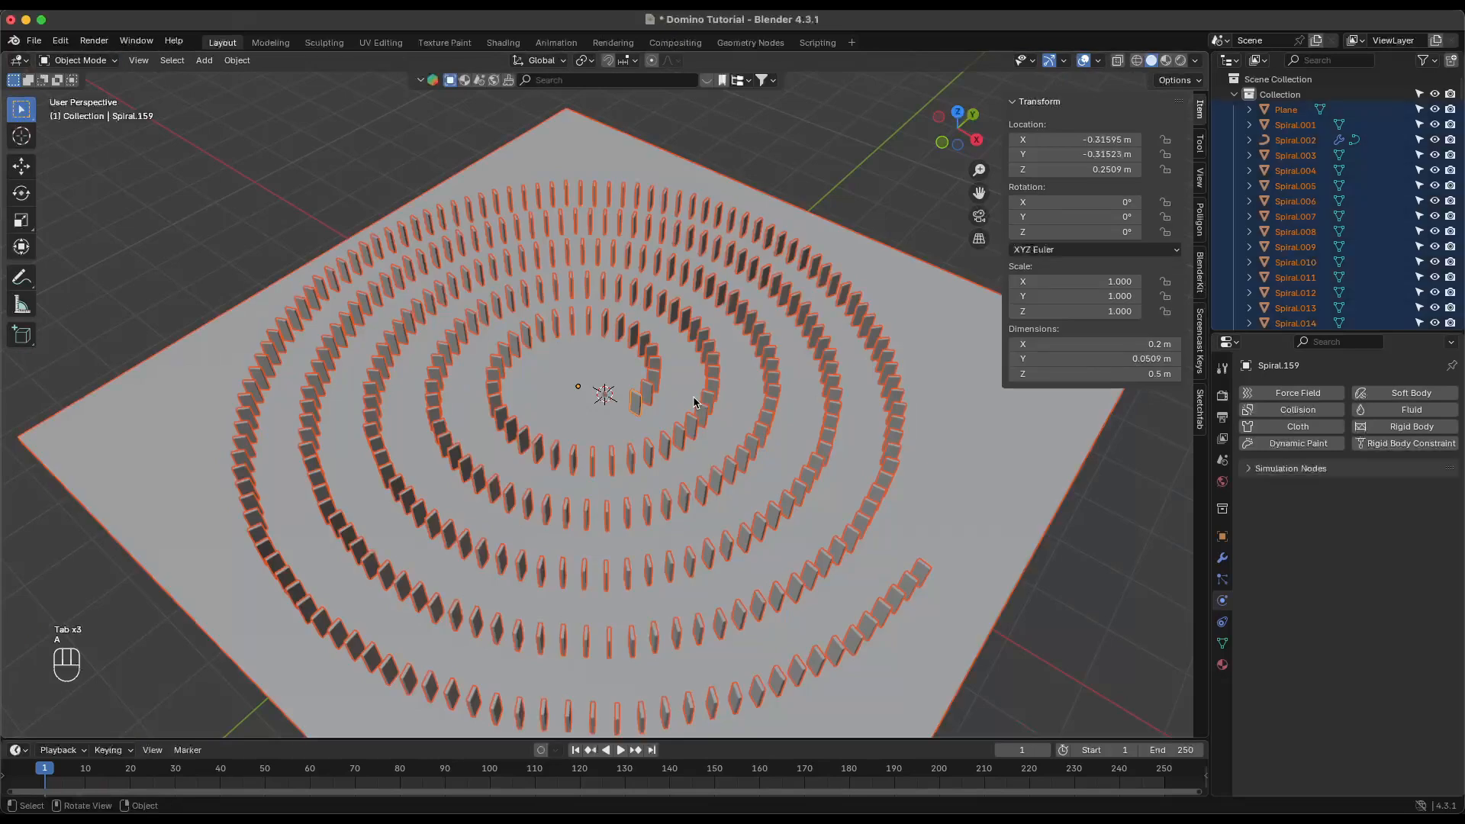
{"action": "right_click", "coordinate": [703, 350]}
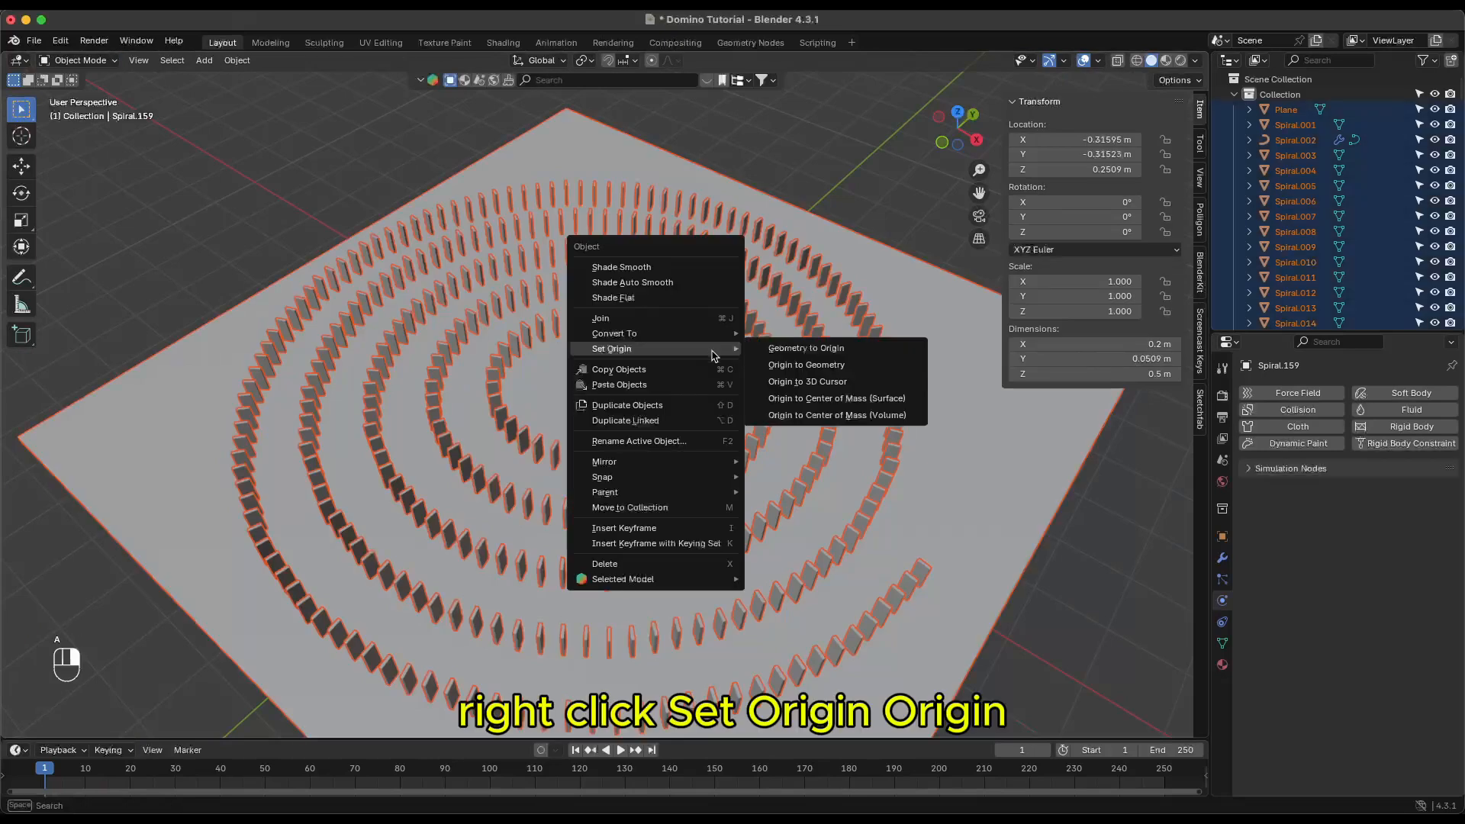
{"action": "mouse_move", "coordinate": [714, 334]}
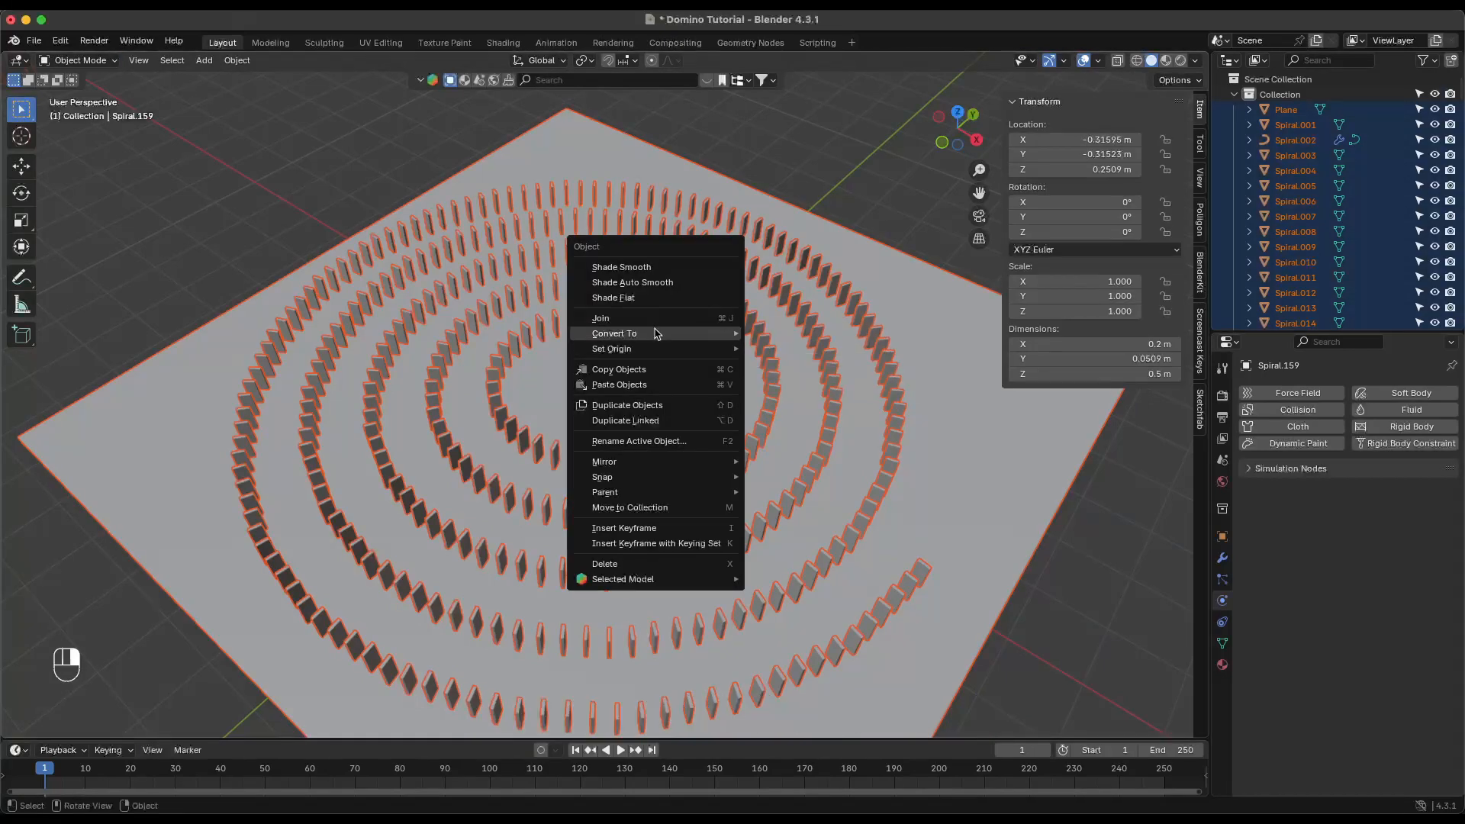
{"action": "left_click", "coordinate": [791, 366]}
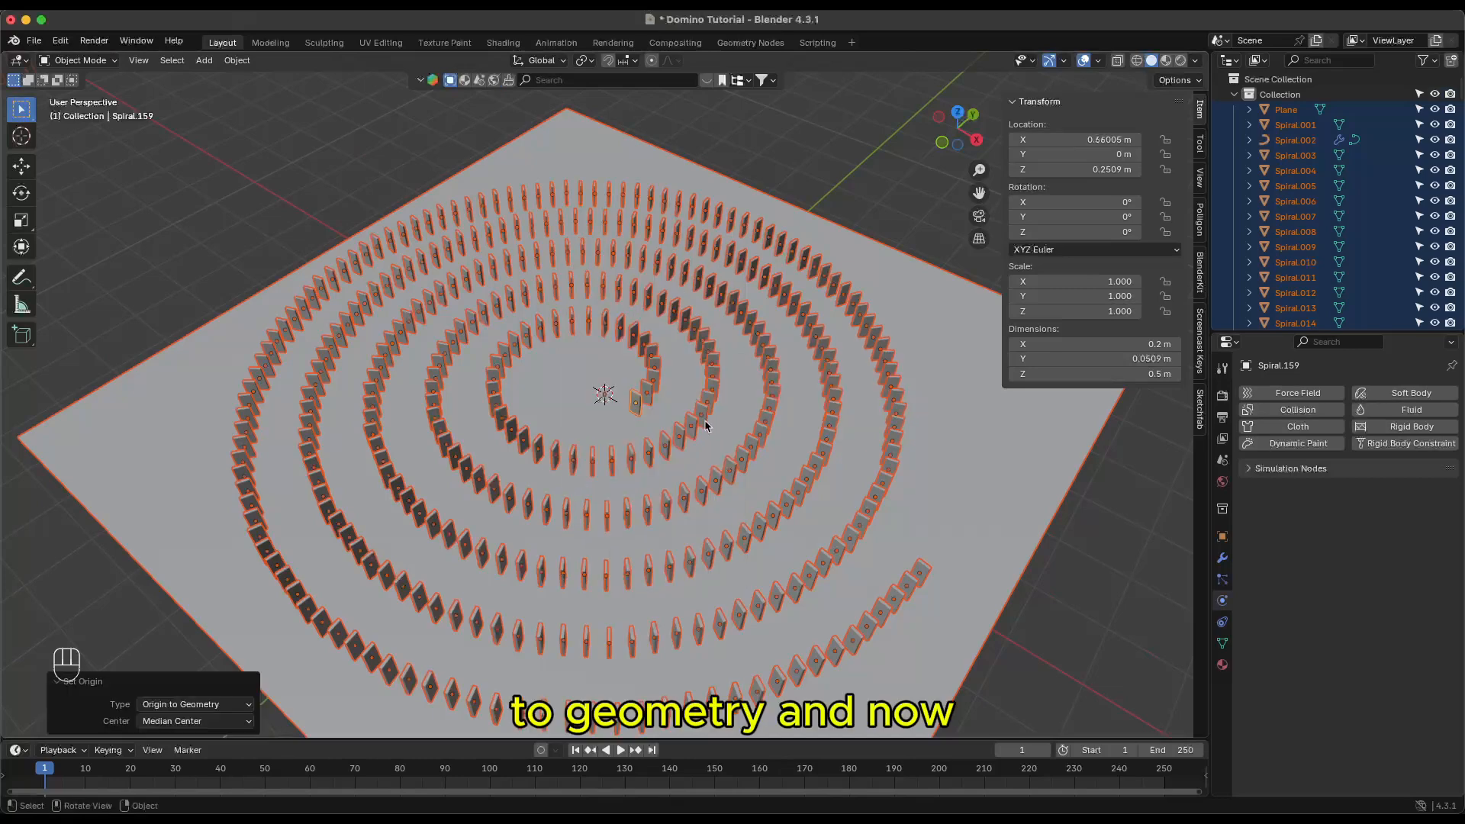
{"action": "left_click", "coordinate": [620, 413]}
{"action": "key", "text": "super+s"}
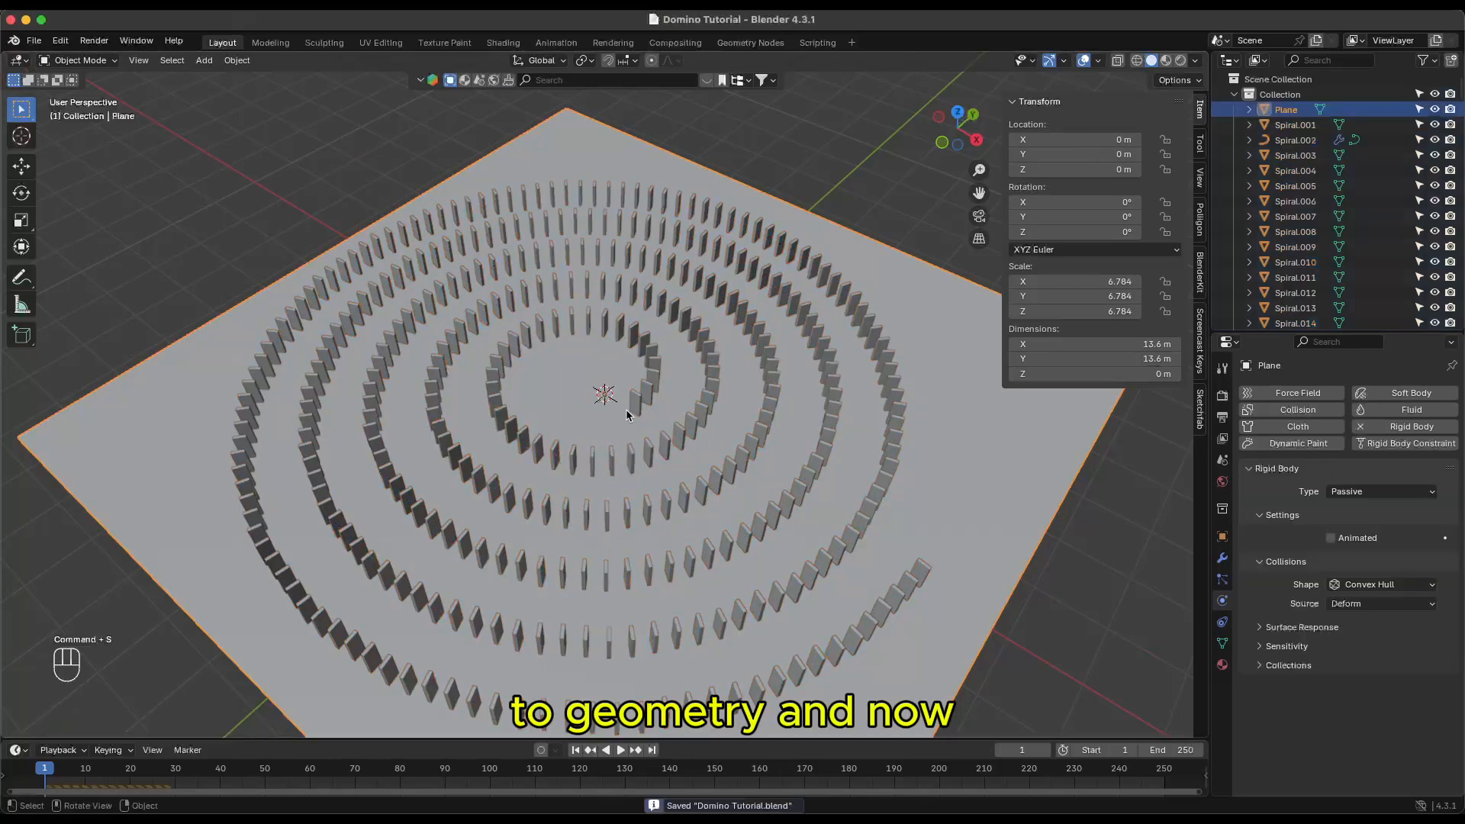
{"action": "middle_click_drag", "start_coordinate": [634, 419], "coordinate": [693, 426]}
{"action": "key", "text": "super+s"}
- Make the ground plane unselectable so that selecting everything picks only the dominoes
{"action": "key", "text": "a"}
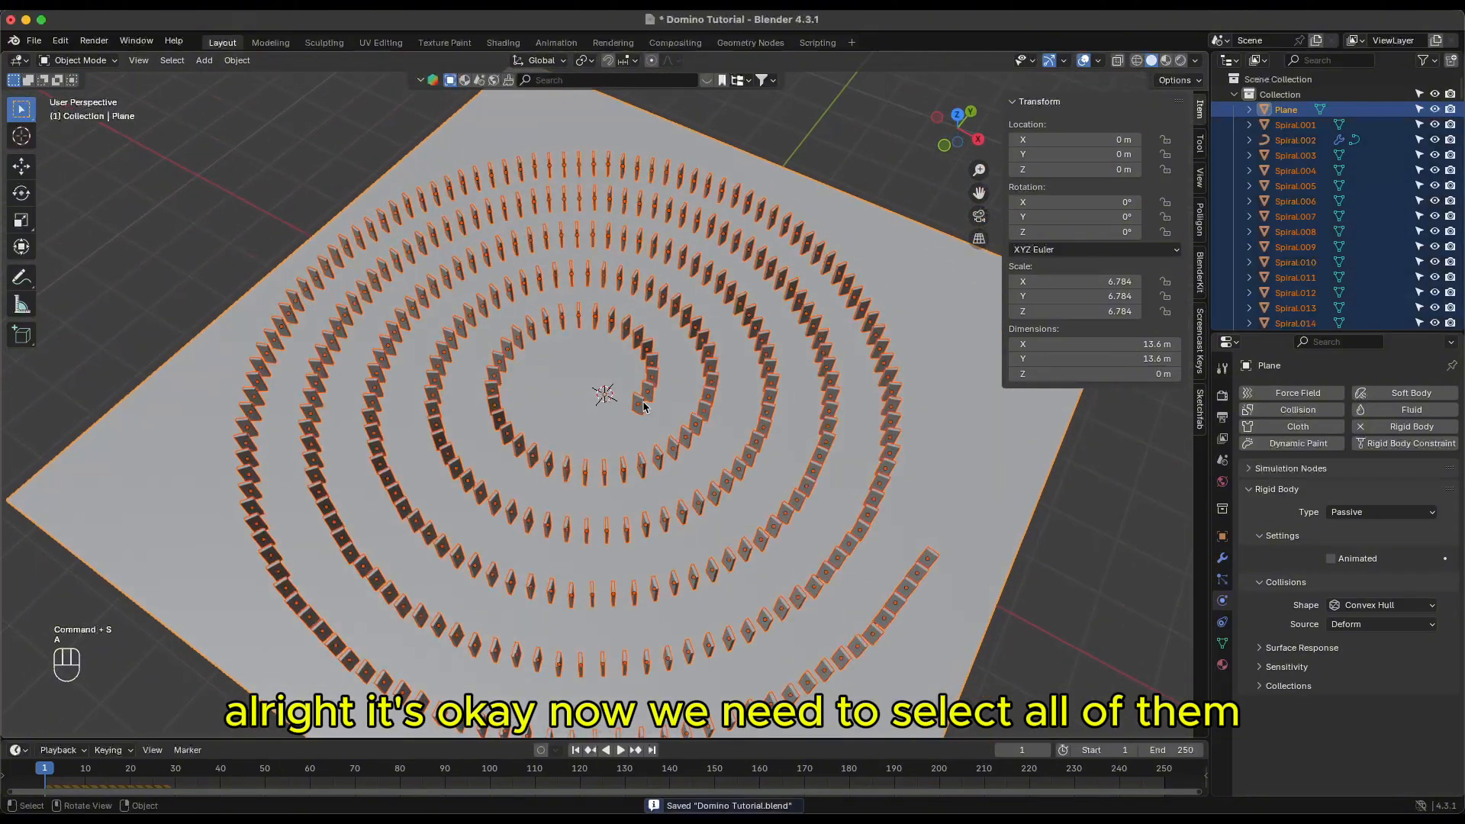
{"action": "scroll", "coordinate": [657, 407], "scroll_direction": "down", "scroll_amount": 3}
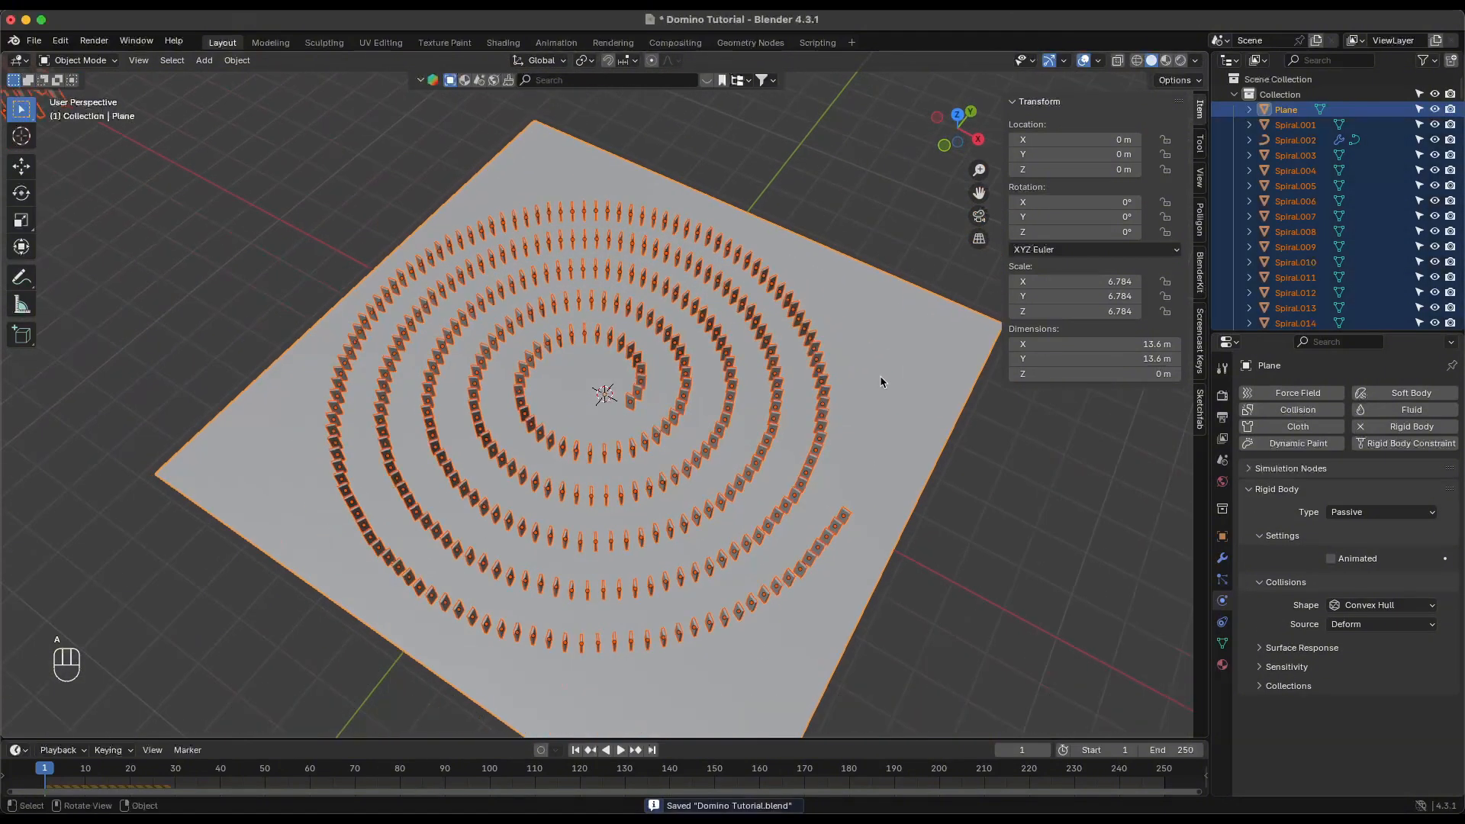
{"action": "left_click", "coordinate": [879, 377]}
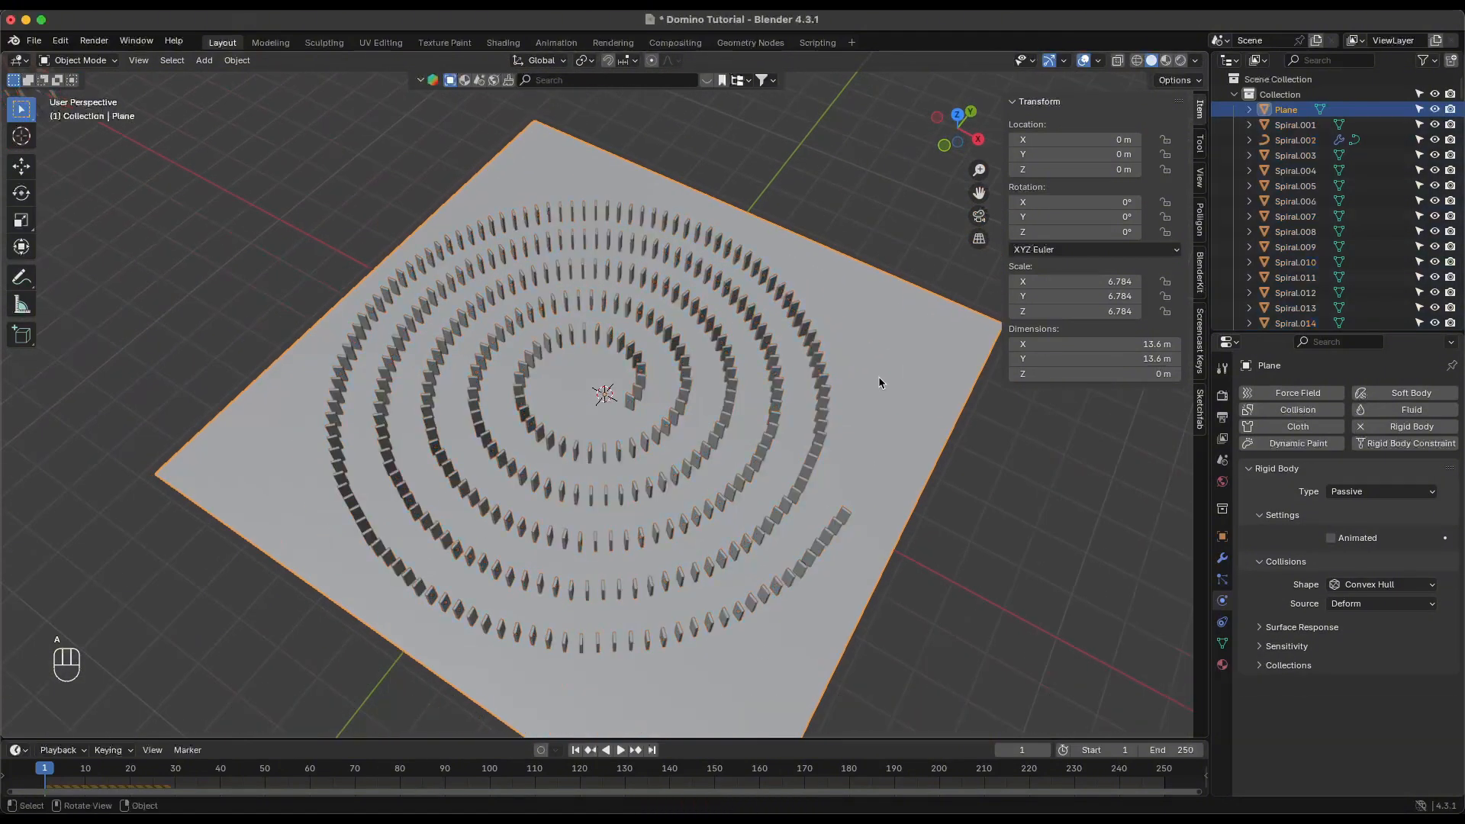
{"action": "left_click", "coordinate": [1419, 109]}
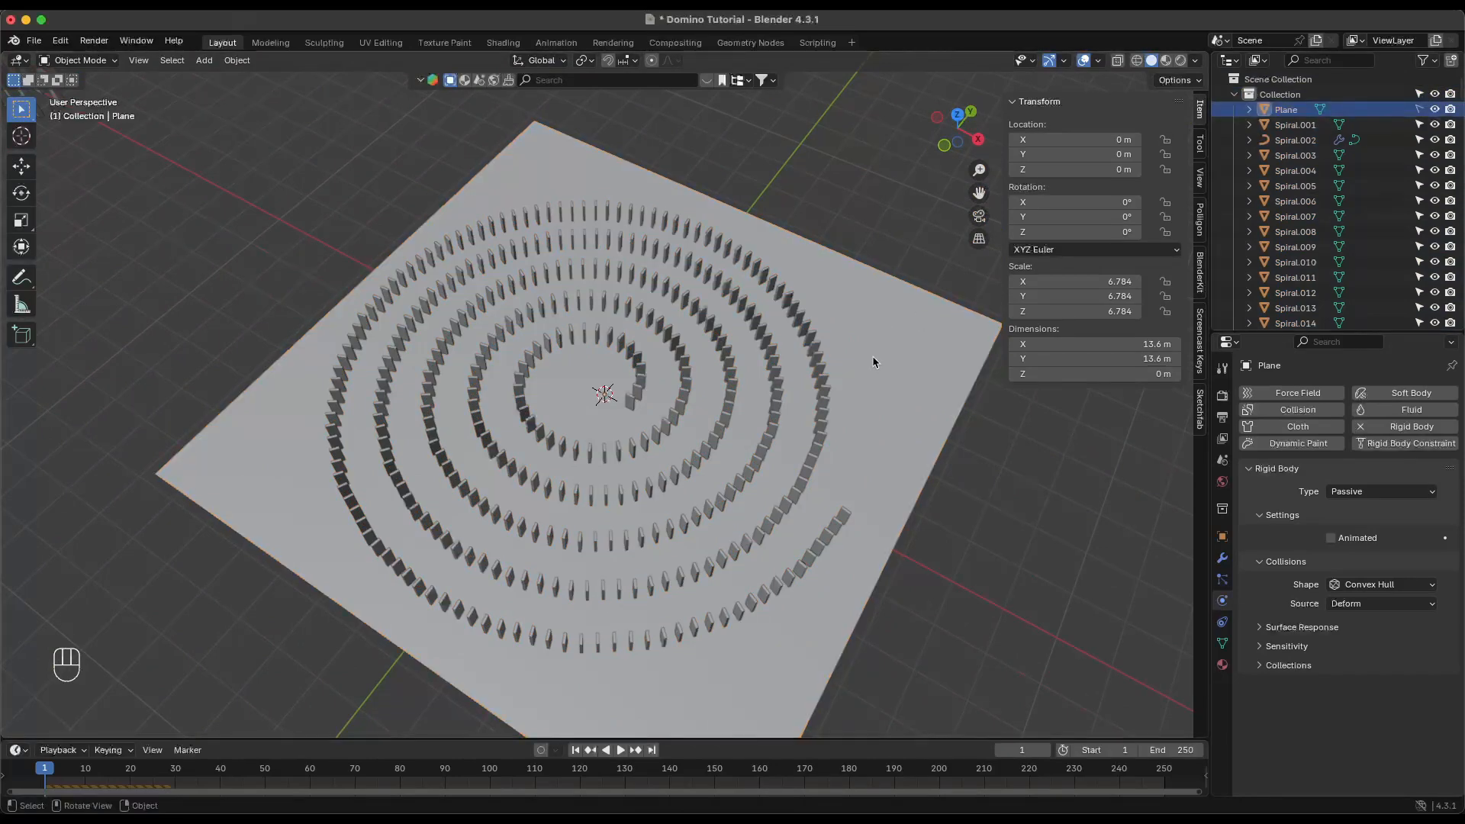
- Try to apply Rigid Body physics to all dominoes while the plane is the active object, and undo it
{"action": "key", "text": "a"}
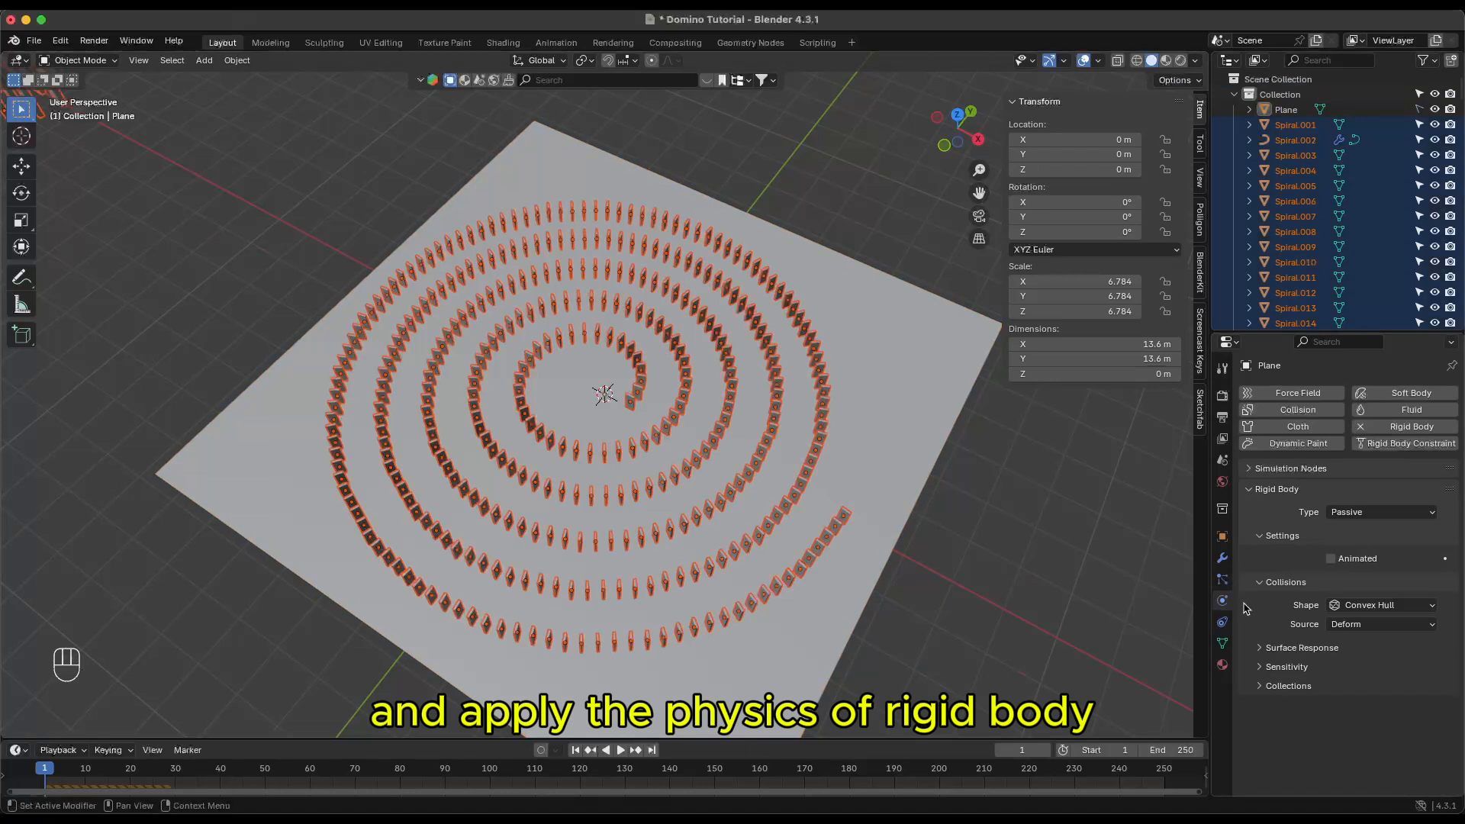
{"action": "left_click", "coordinate": [1411, 426]}
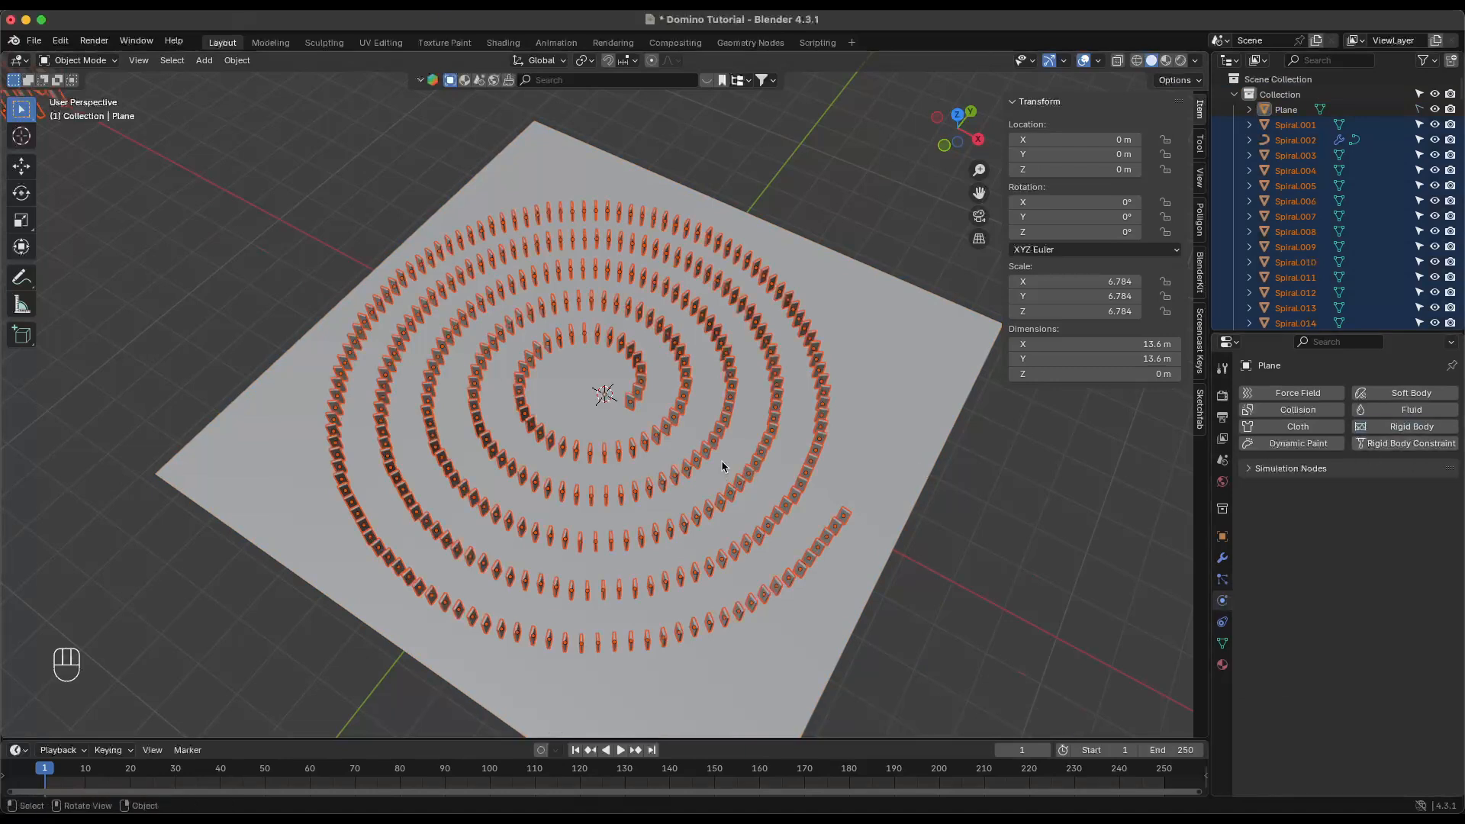
{"action": "key", "text": "super+z"}
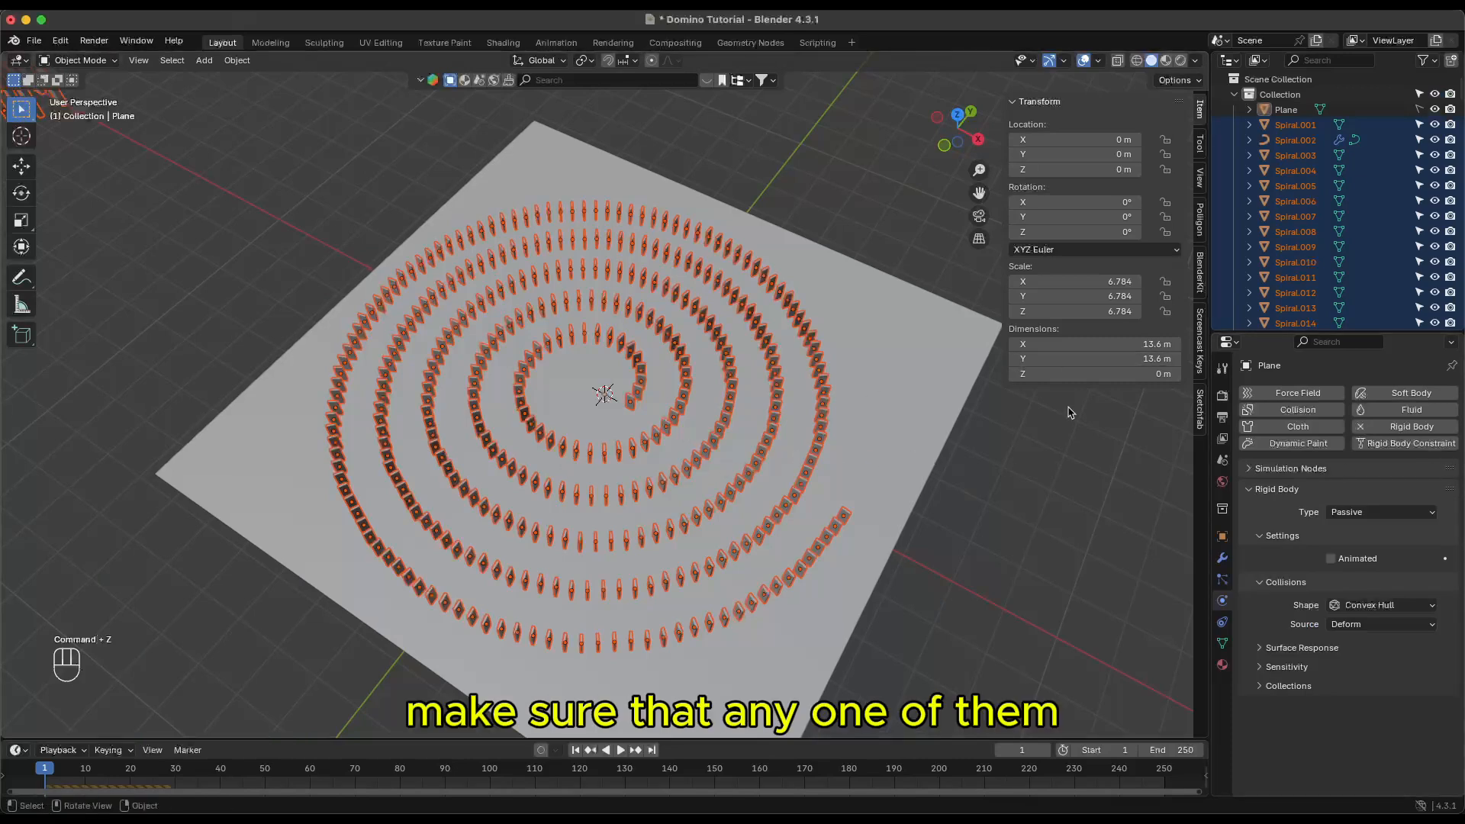
- Select all dominoes with the innermost one as the active object and add Rigid Body physics of type Active to it
{"action": "left_click", "coordinate": [632, 403]}
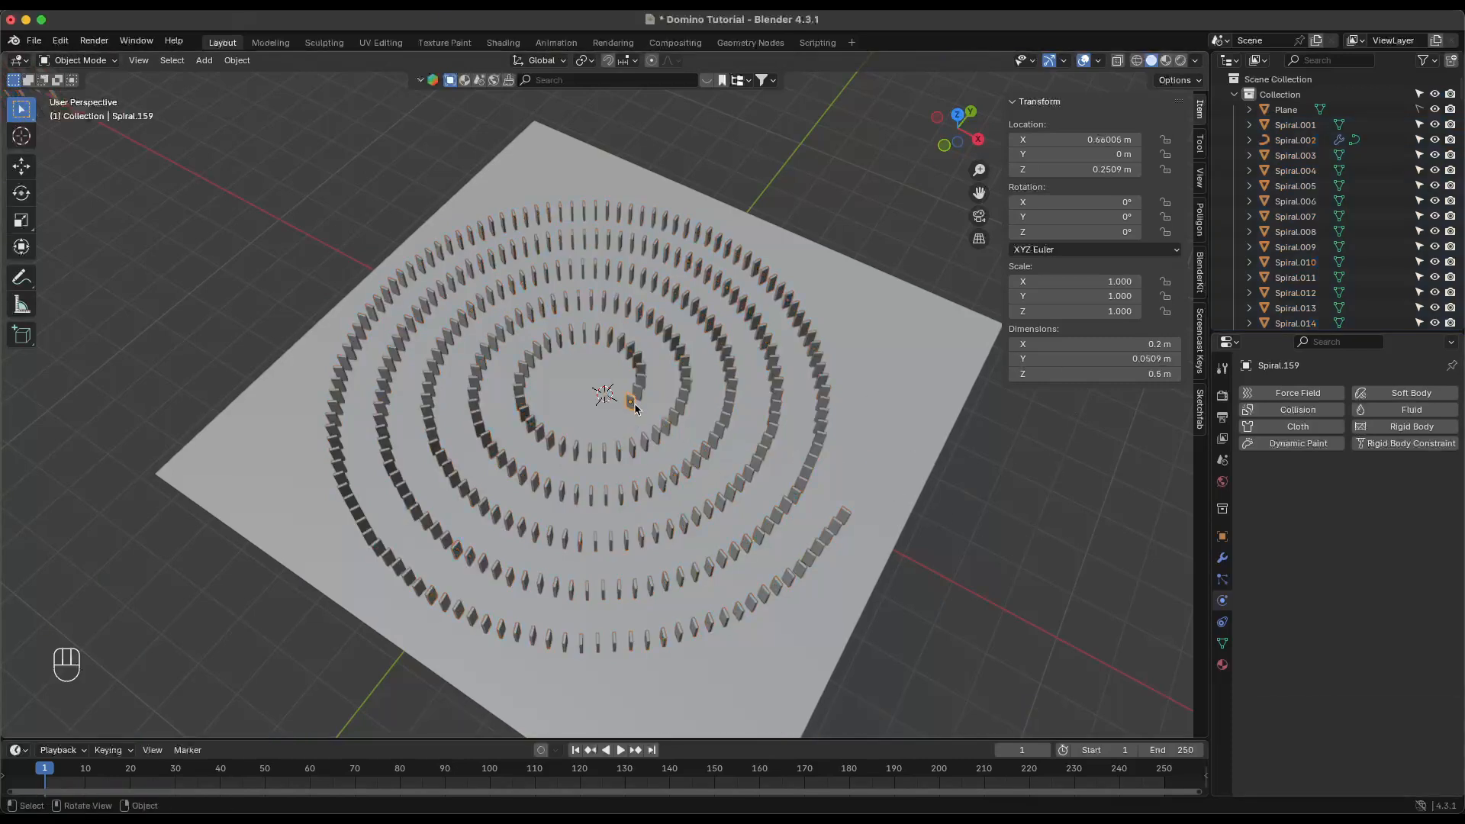
{"action": "left_click", "coordinate": [645, 377]}
{"action": "key", "text": "a"}
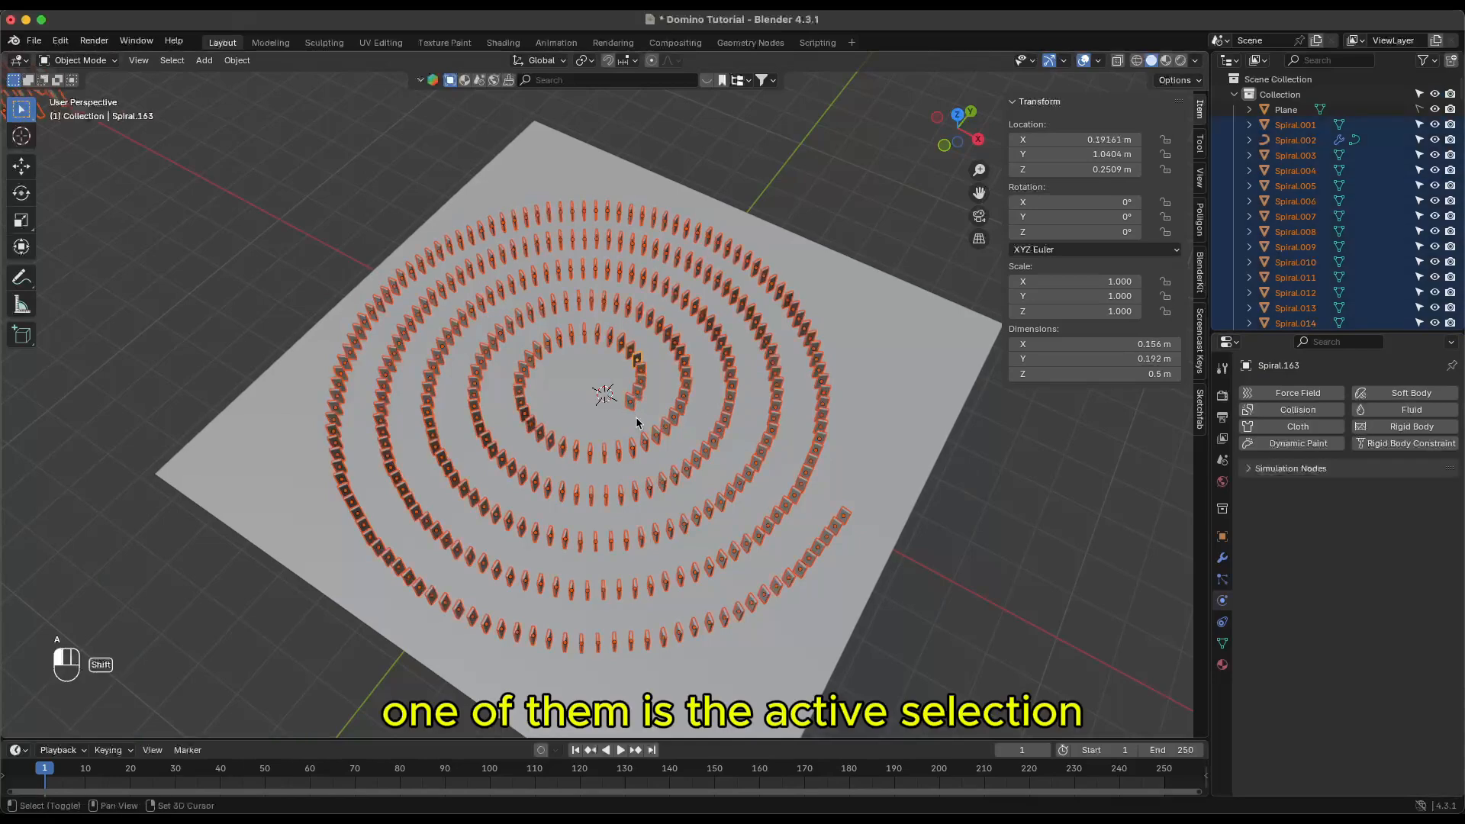
{"action": "left_click", "coordinate": [631, 406], "text": "shift"}
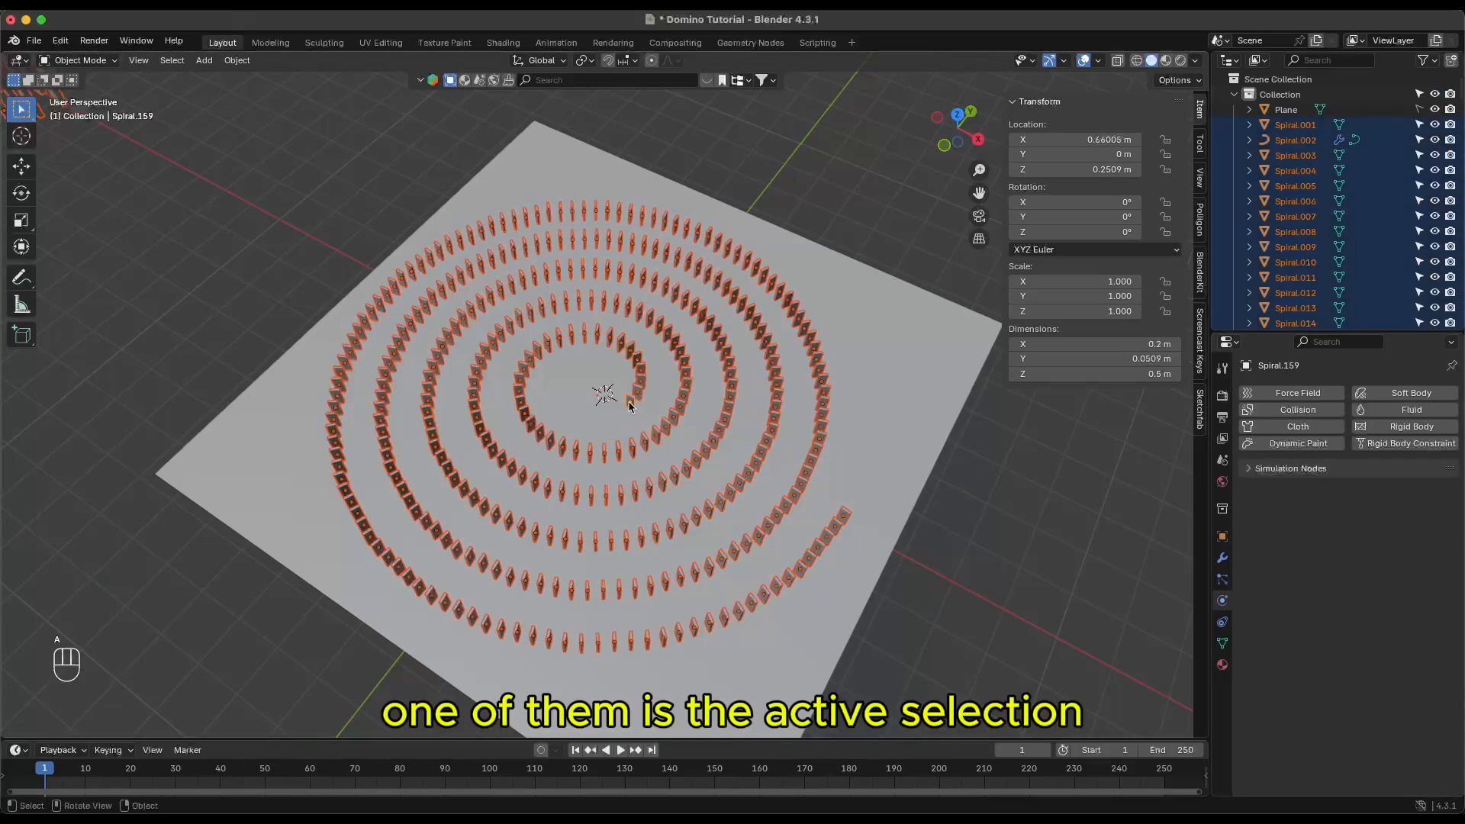
{"action": "left_click", "coordinate": [1411, 426]}
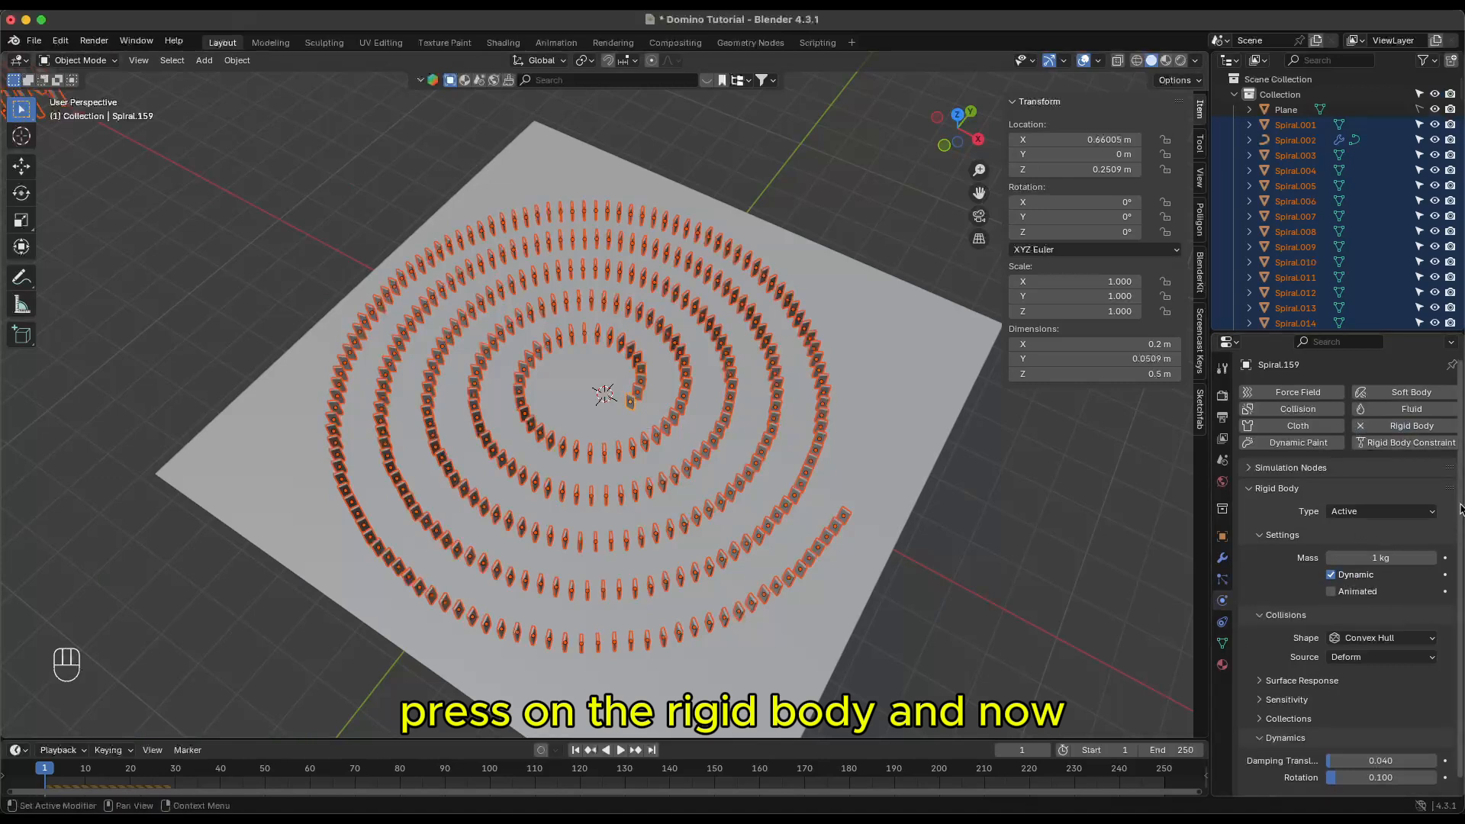
- Enable Deactivation with Start Deactivated on the active domino and copy its rigid body settings to all selected dominoes
{"action": "scroll", "coordinate": [1463, 560], "scroll_direction": "down", "scroll_amount": 1}
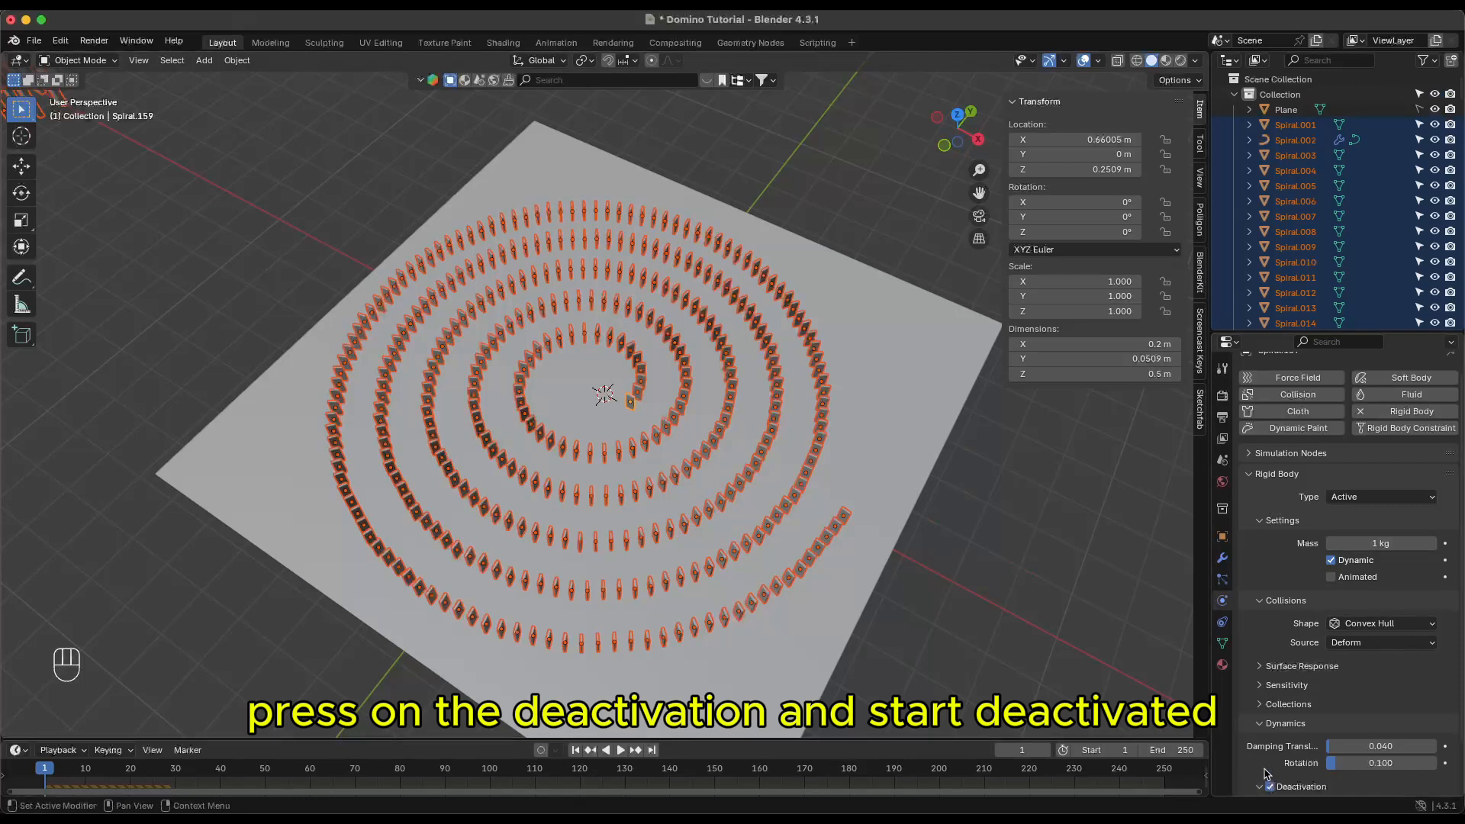
{"action": "scroll", "coordinate": [1266, 773], "scroll_direction": "down", "scroll_amount": 2}
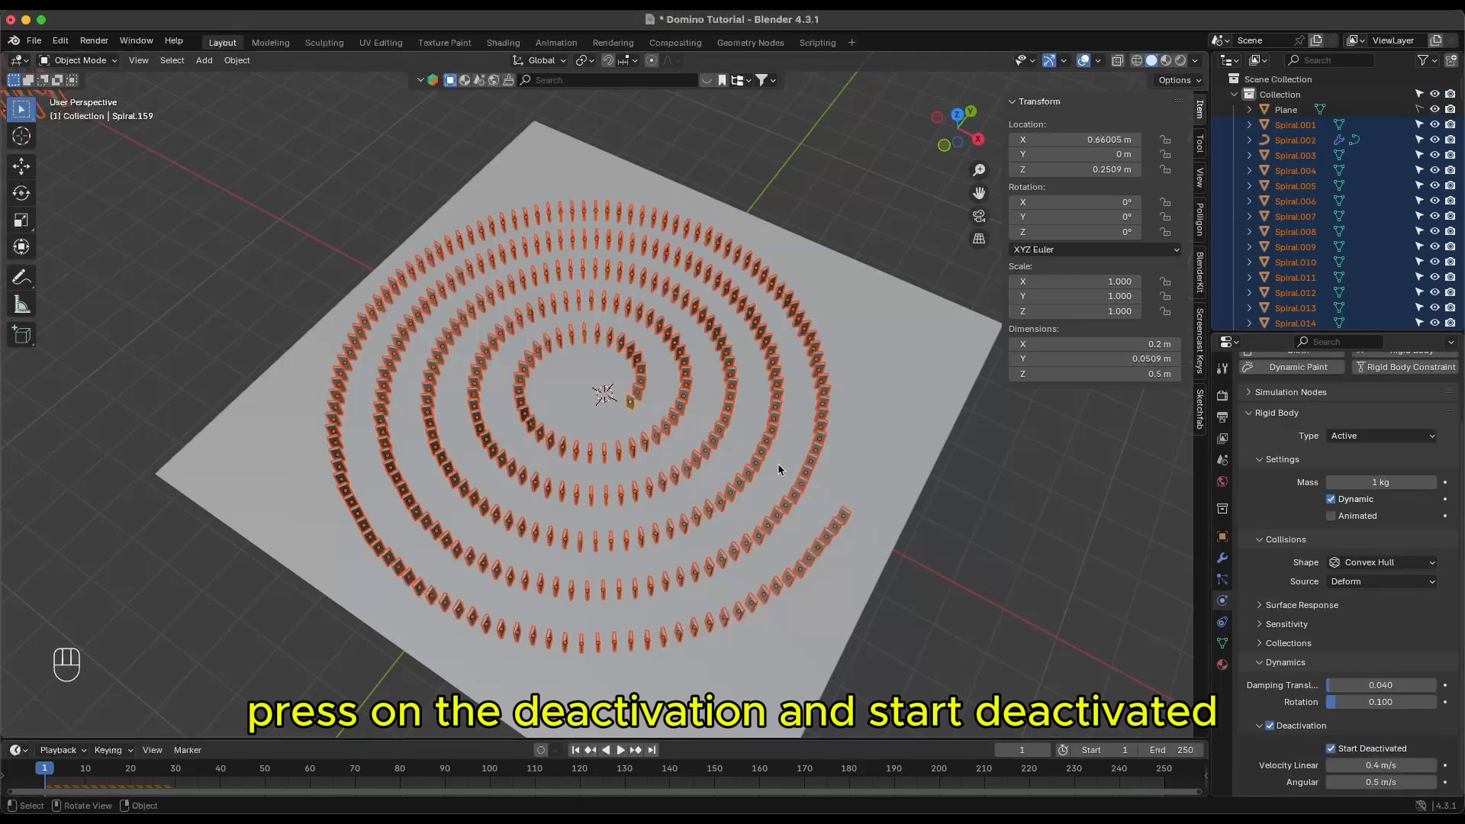
{"action": "left_click", "coordinate": [237, 60]}
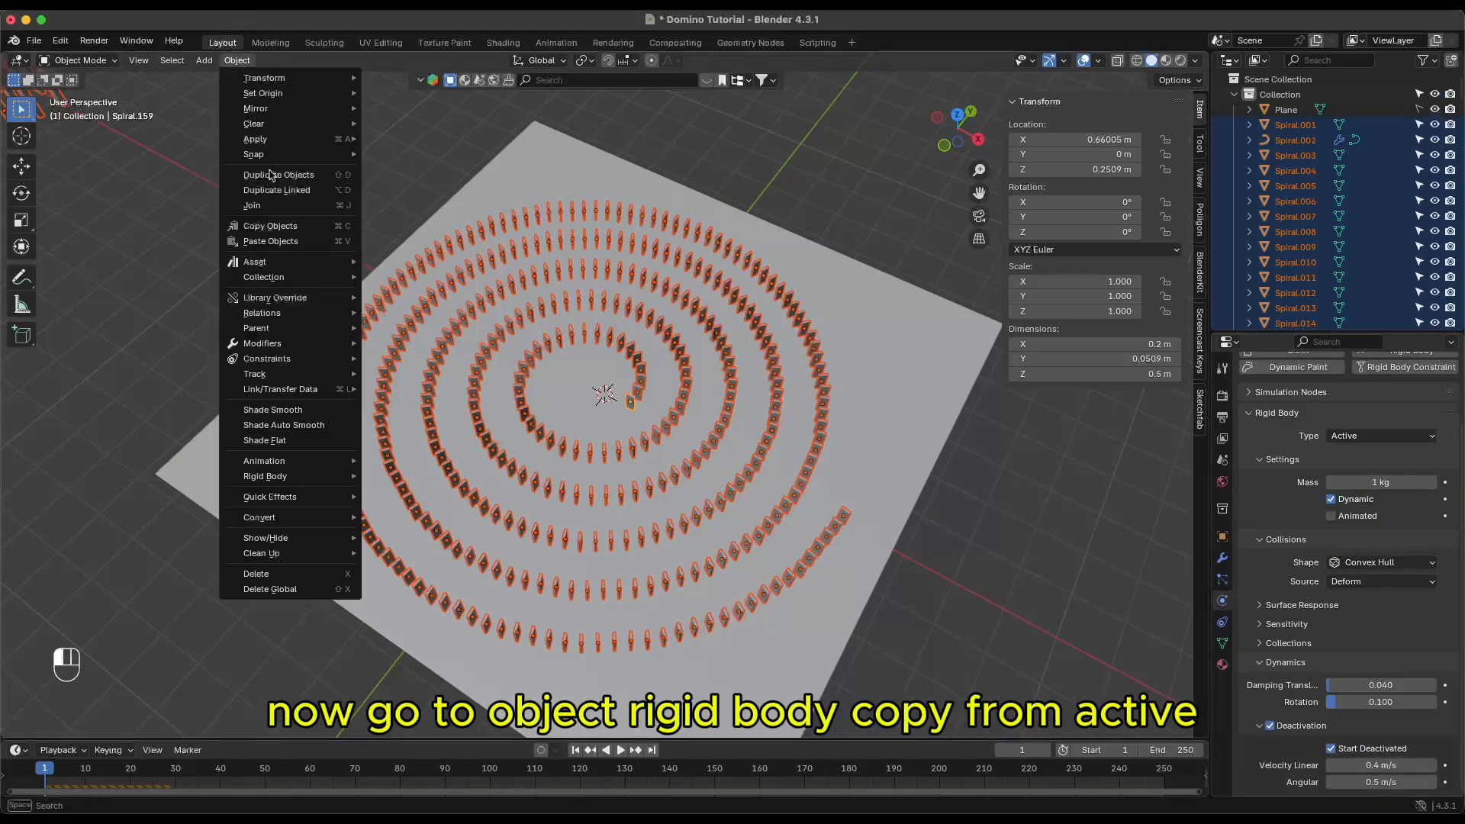
{"action": "mouse_move", "coordinate": [321, 477]}
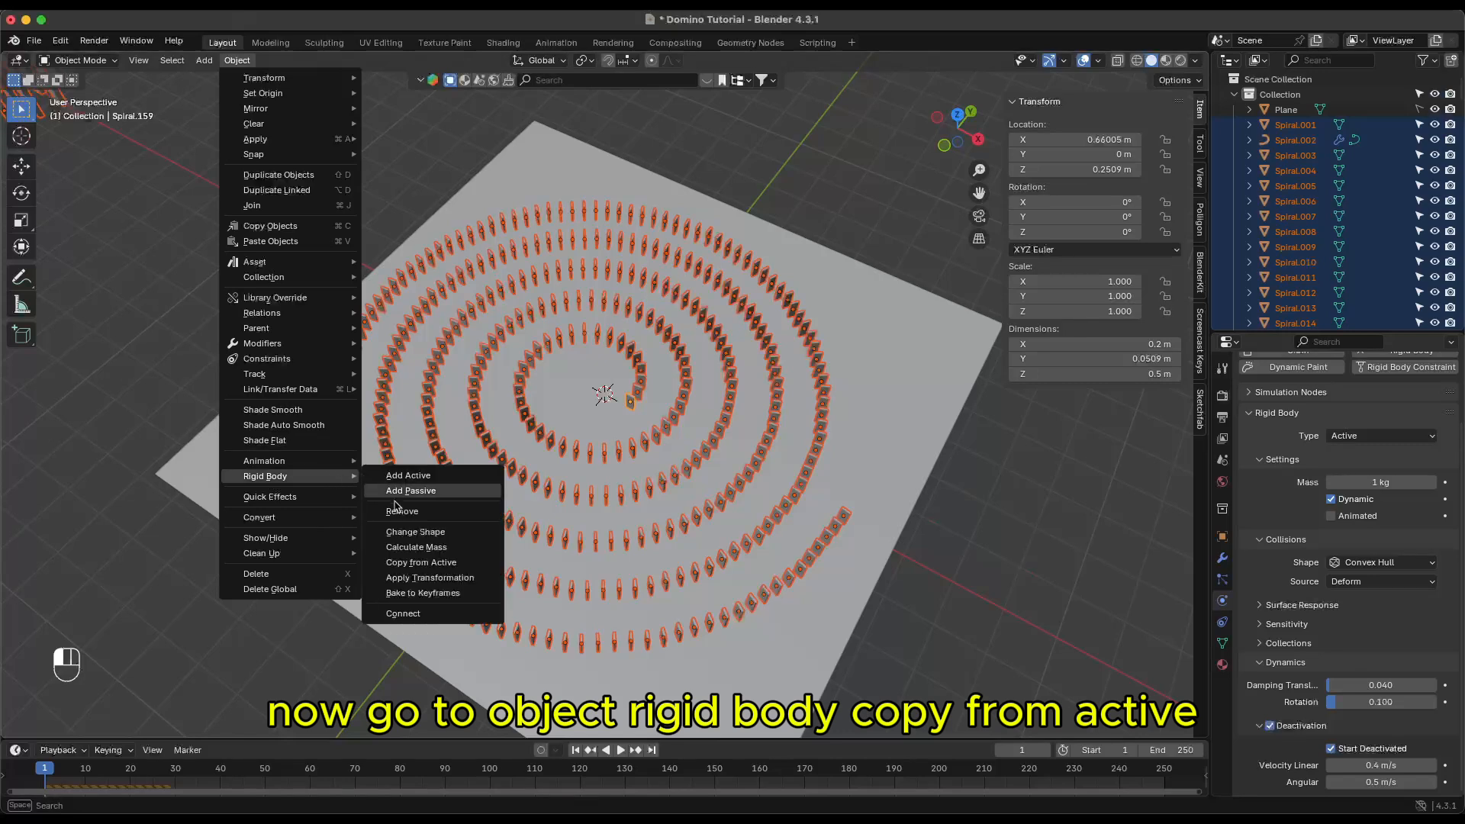
{"action": "left_click", "coordinate": [449, 564]}
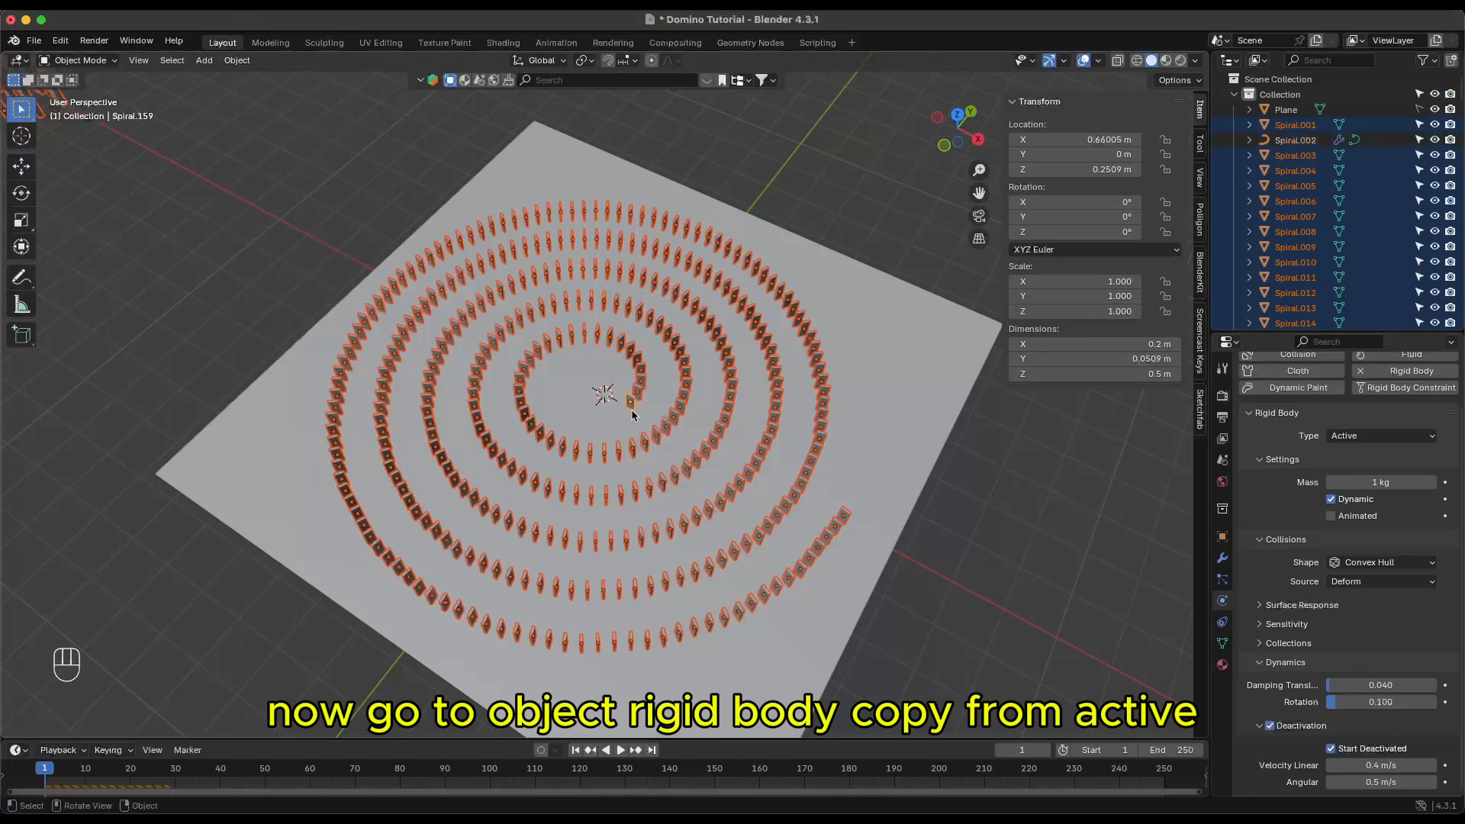
- Turn off Deactivation for only the first, innermost domino of the spiral and save the file
{"action": "left_click", "coordinate": [991, 510]}
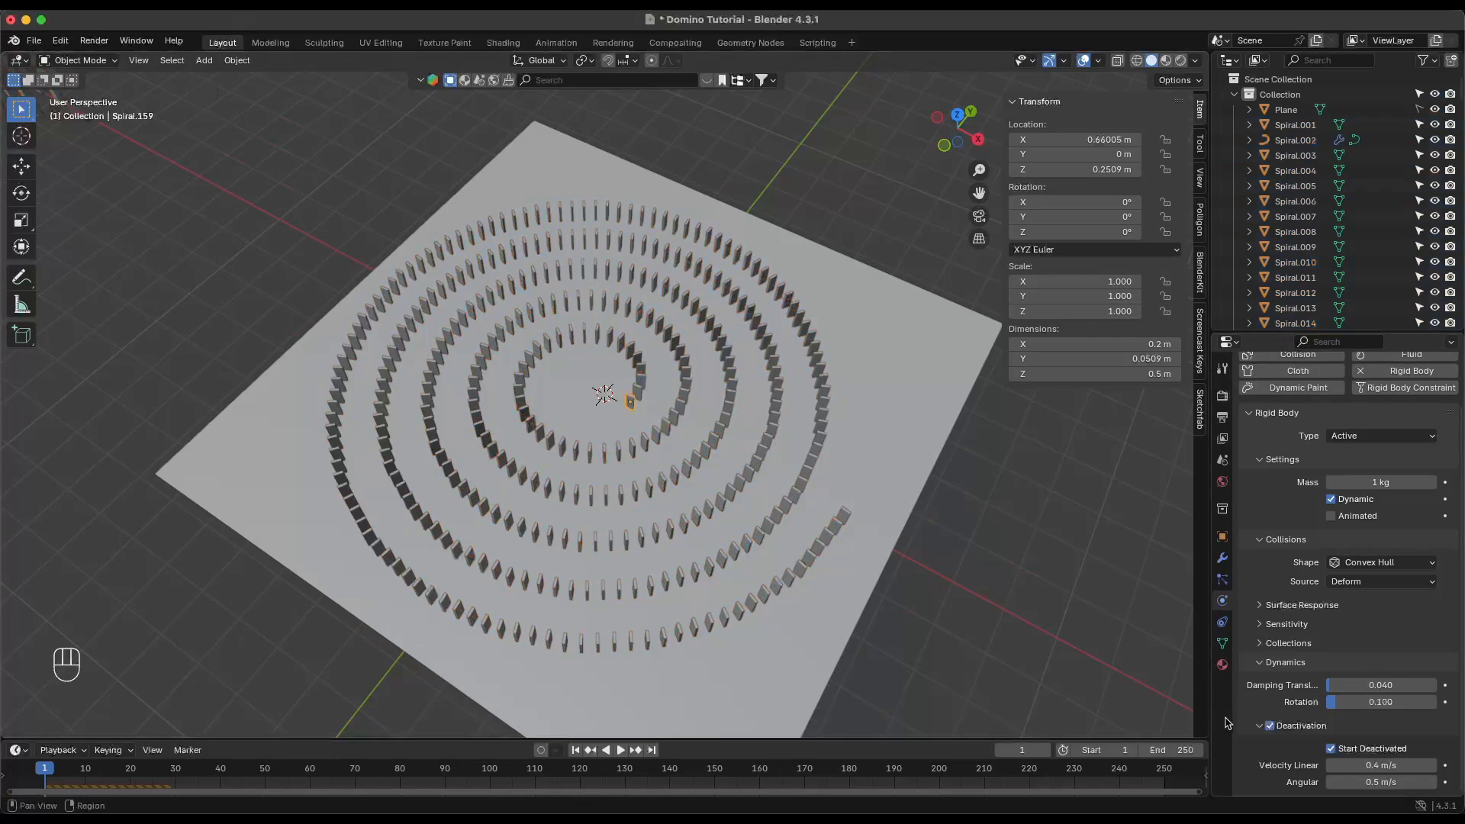
{"action": "left_click", "coordinate": [1270, 725]}
{"action": "middle_click_drag", "start_coordinate": [788, 475], "coordinate": [648, 383]}
{"action": "key", "text": "super+s"}
{"action": "scroll", "coordinate": [660, 347], "scroll_direction": "up", "scroll_amount": 5}
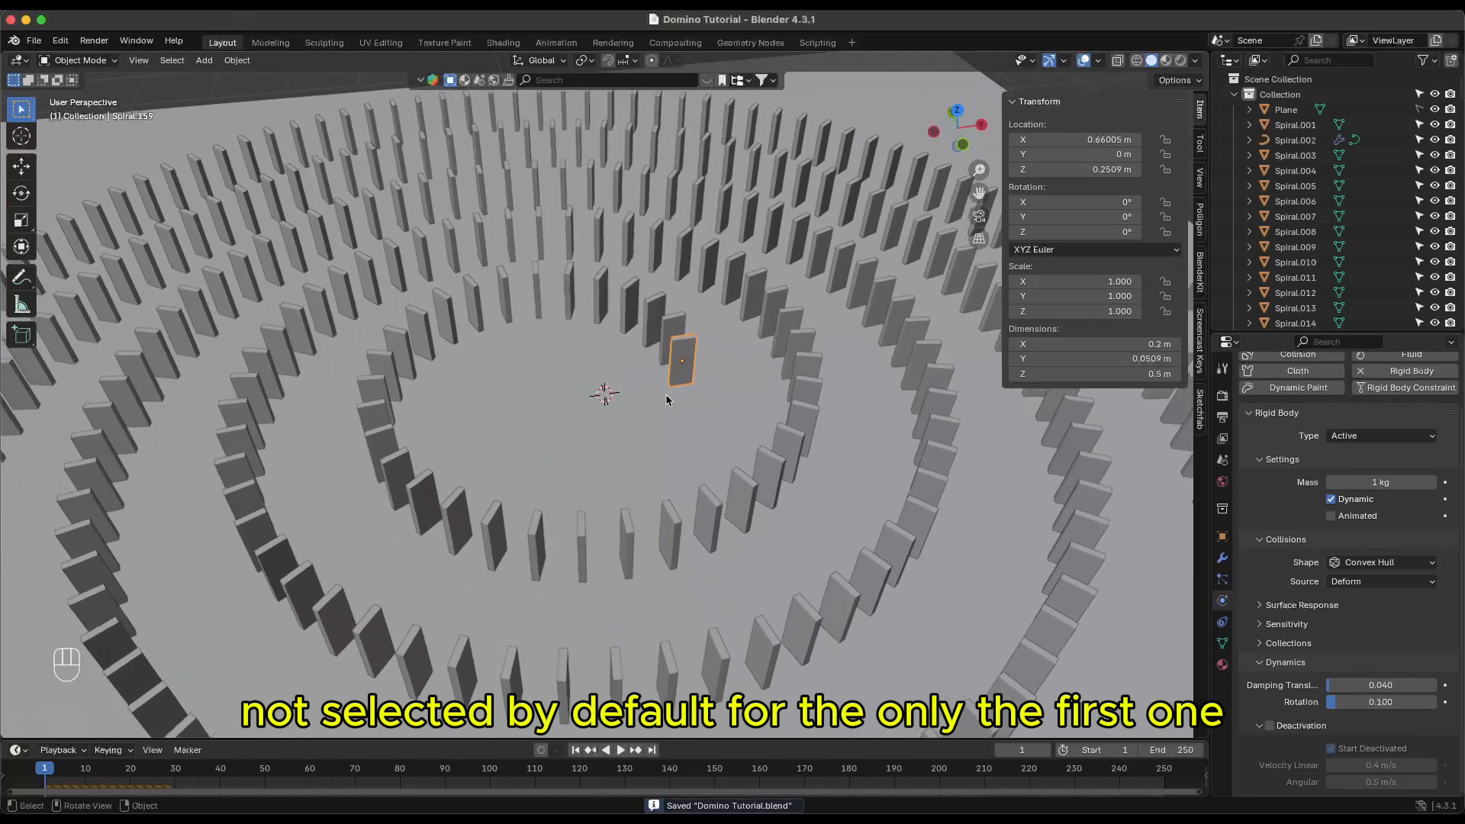
{"action": "scroll", "coordinate": [679, 408], "scroll_direction": "down", "scroll_amount": 1}
{"action": "scroll", "coordinate": [677, 396], "scroll_direction": "up", "scroll_amount": 1}
{"action": "key", "text": "super+s"}
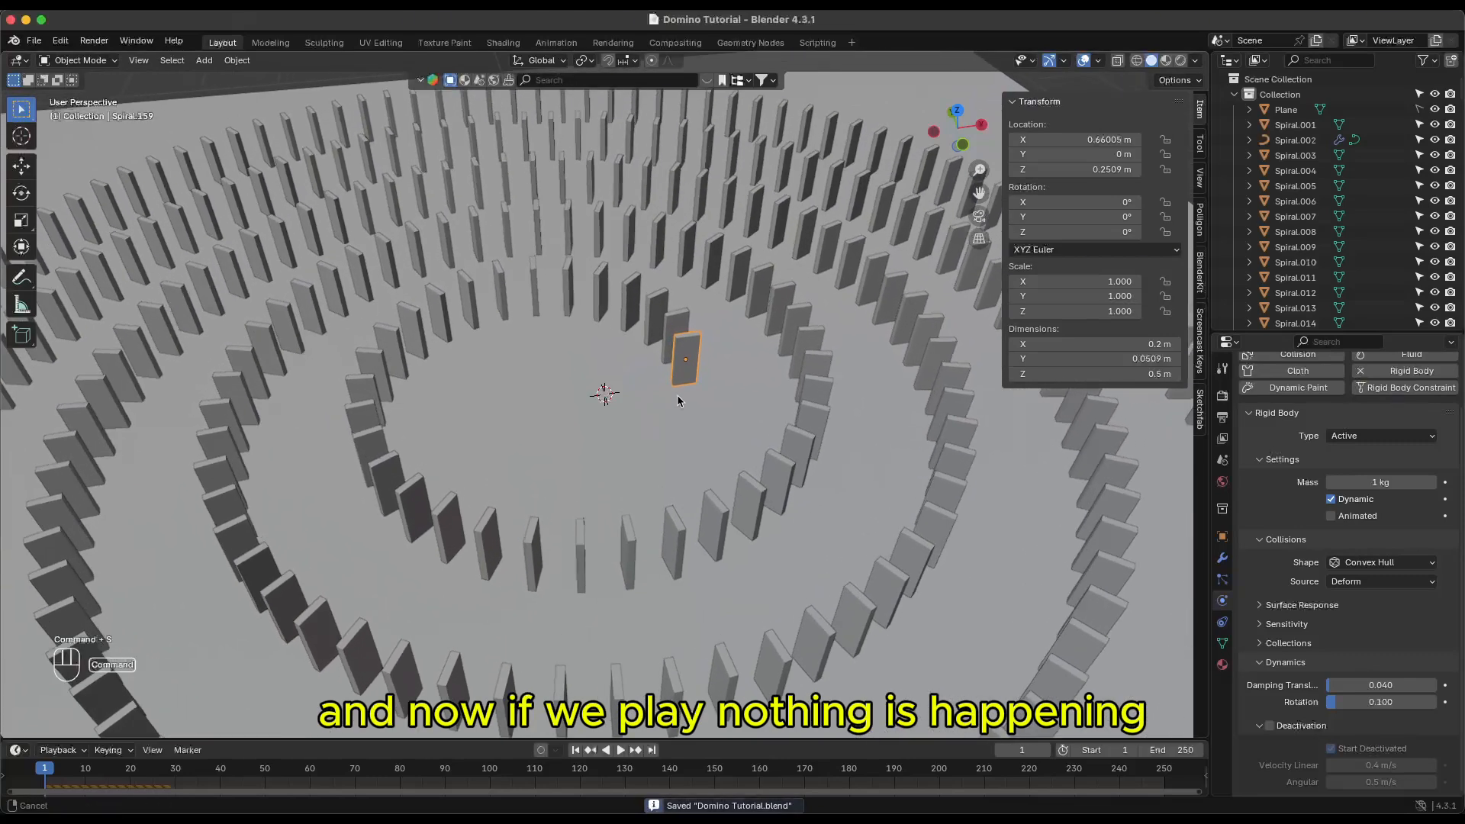
- Play the simulation to check the dominoes, return to frame 1 and save the file
{"action": "key", "text": "space"}
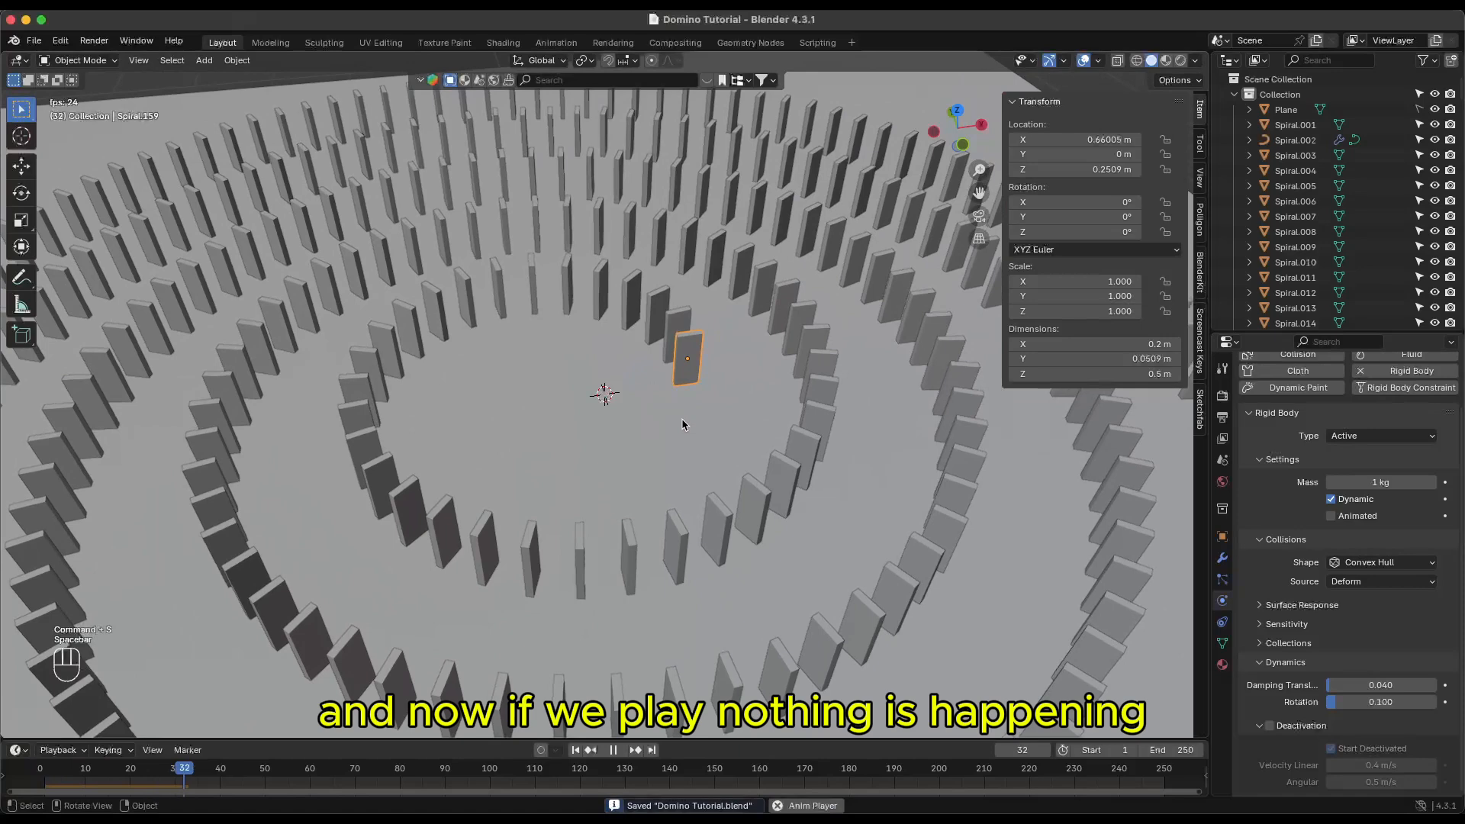
{"action": "key", "text": "space"}
{"action": "key", "text": "super+Left"}
{"action": "key", "text": "shift+Left"}
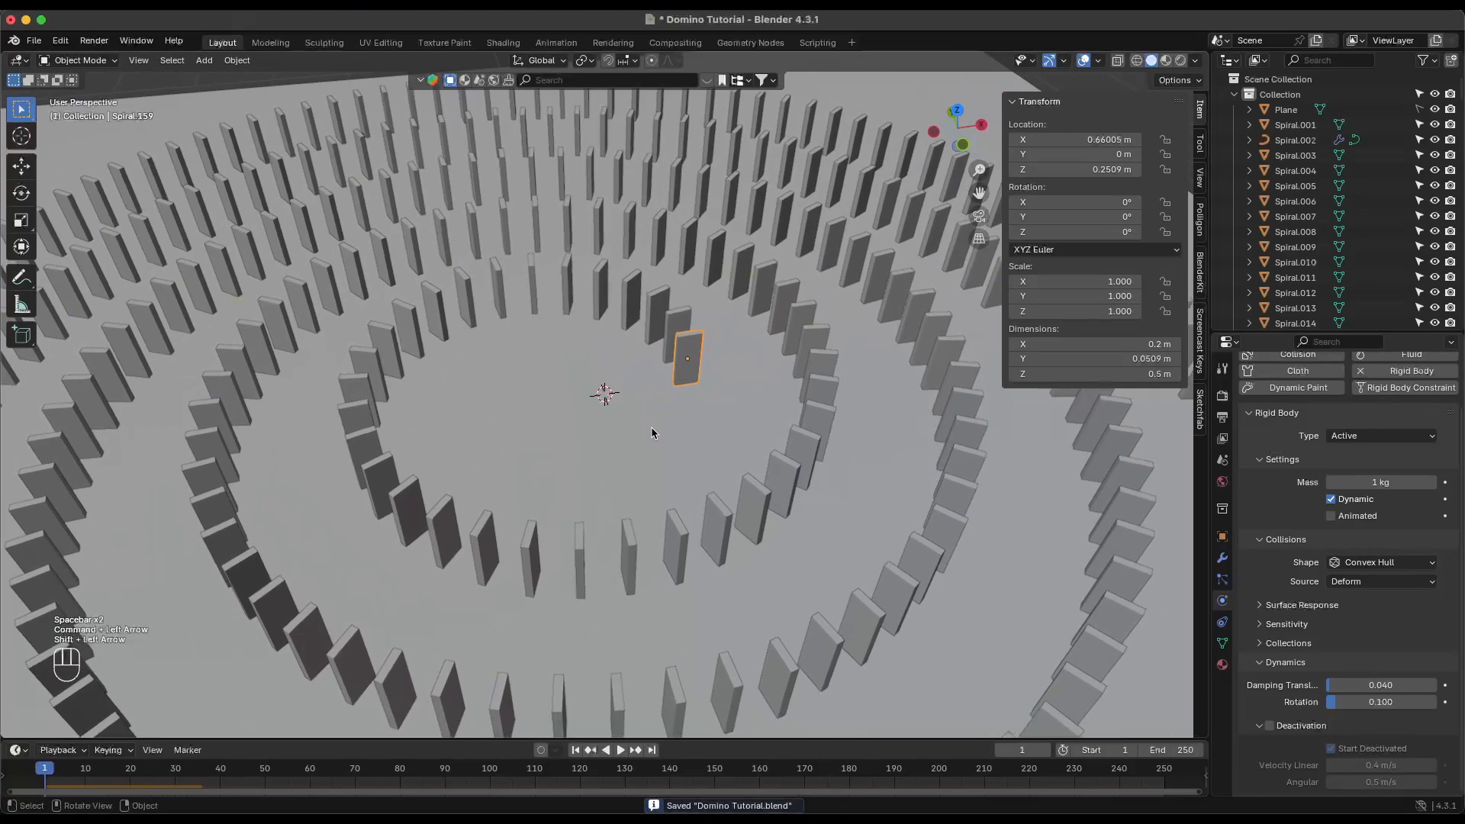
{"action": "key", "text": "super+s"}
- Tilt the innermost first domino by rotating it about -31.4° around the X axis
{"action": "middle_click_drag", "start_coordinate": [658, 422], "coordinate": [691, 402]}
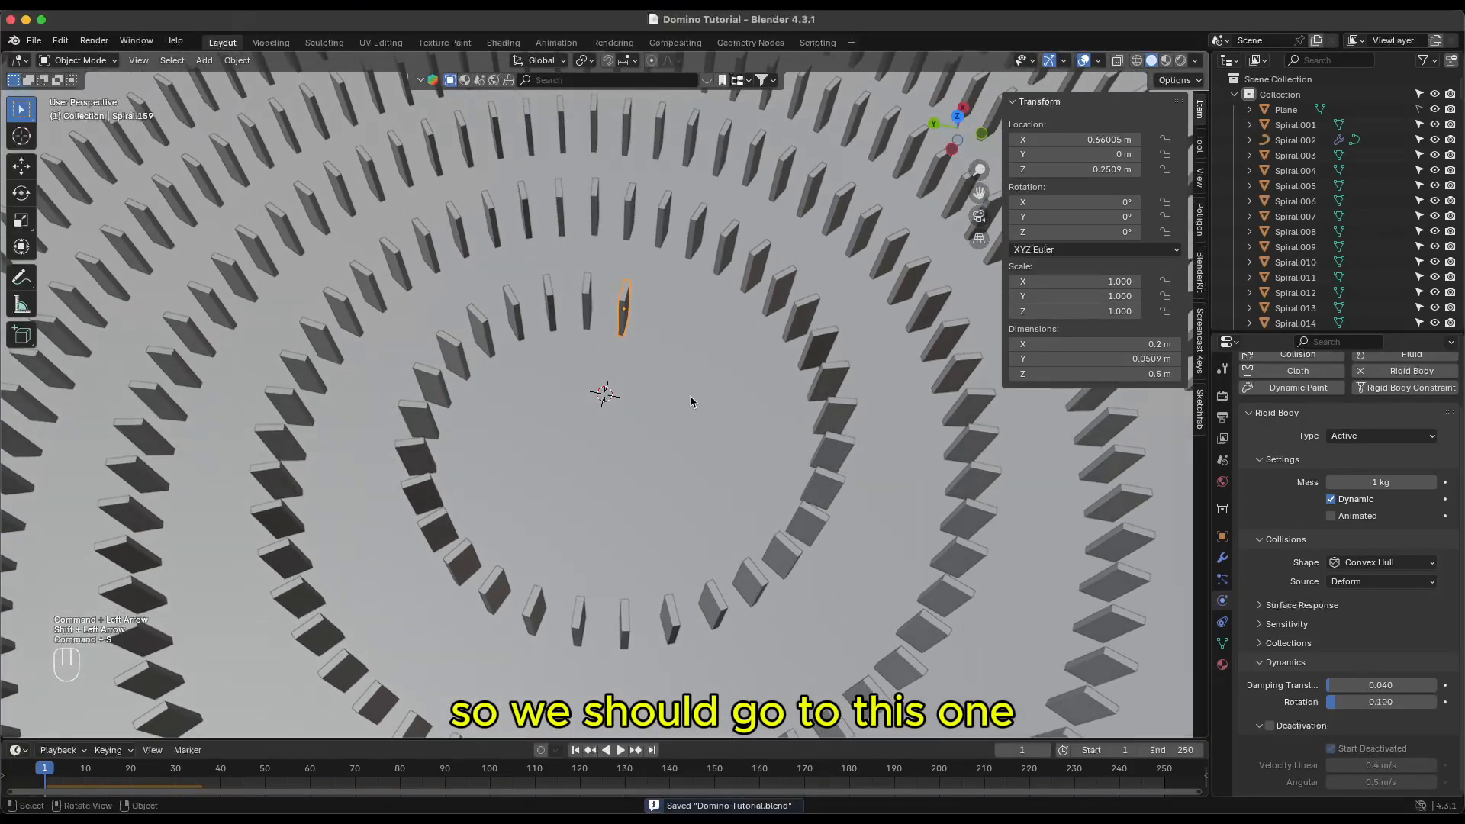
{"action": "left_click", "coordinate": [623, 313]}
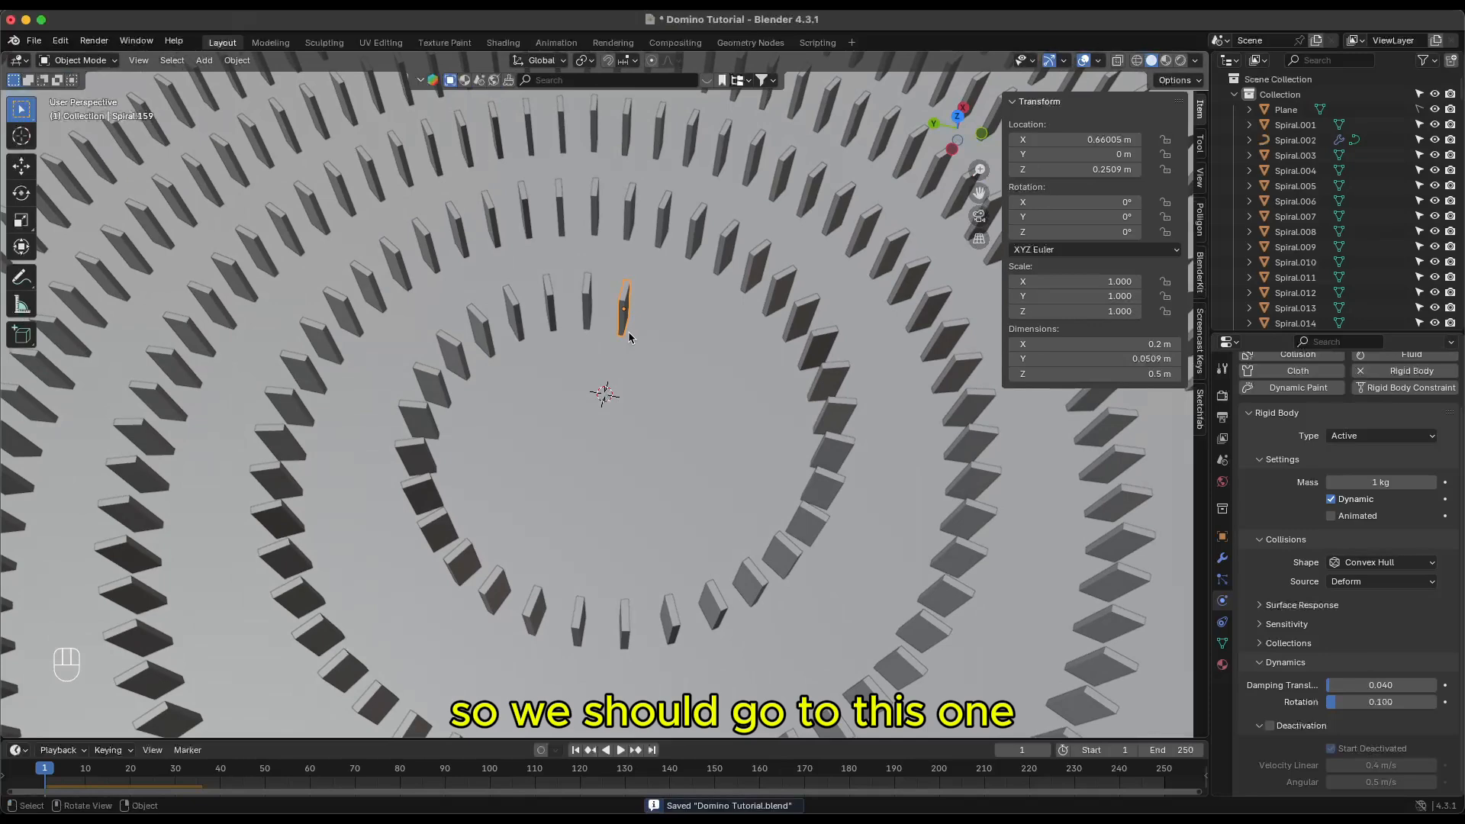
{"action": "key", "text": "r"}
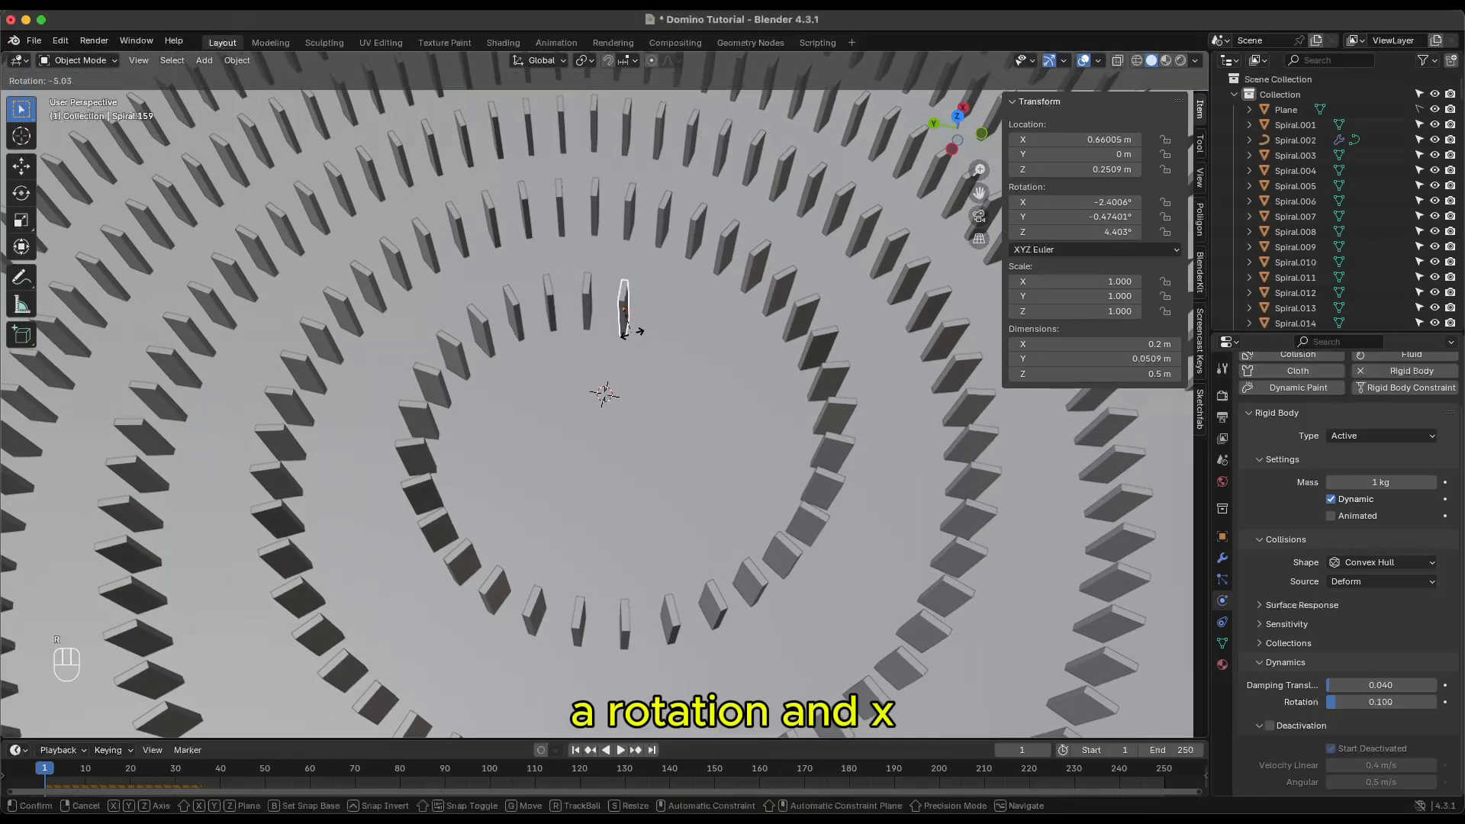
{"action": "key", "text": "x"}
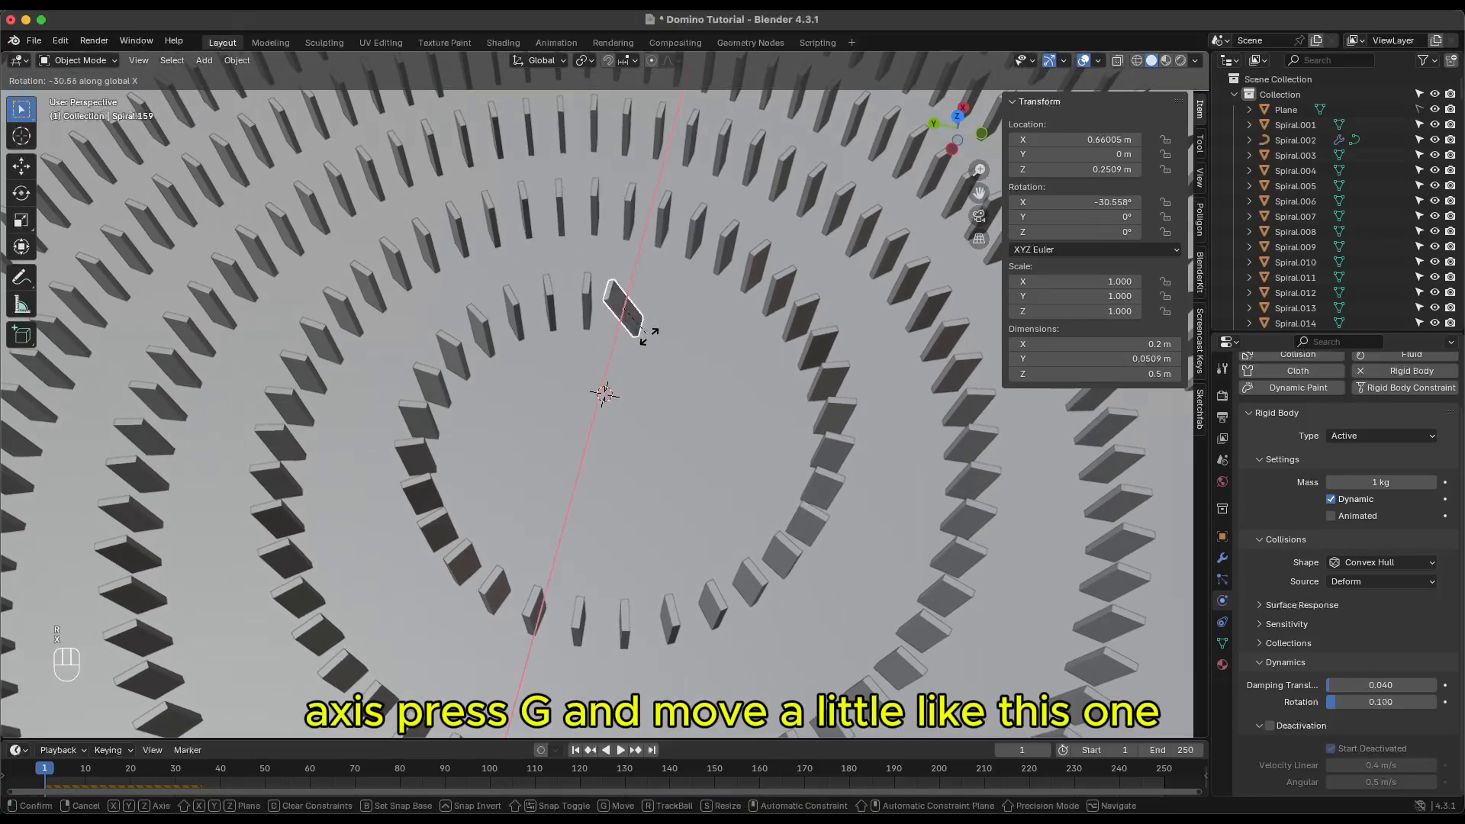
{"action": "left_click", "coordinate": [649, 336]}
- Move the tilted domino about 0.09 m along the Y axis toward its neighbour and save the file
{"action": "key", "text": "g"}
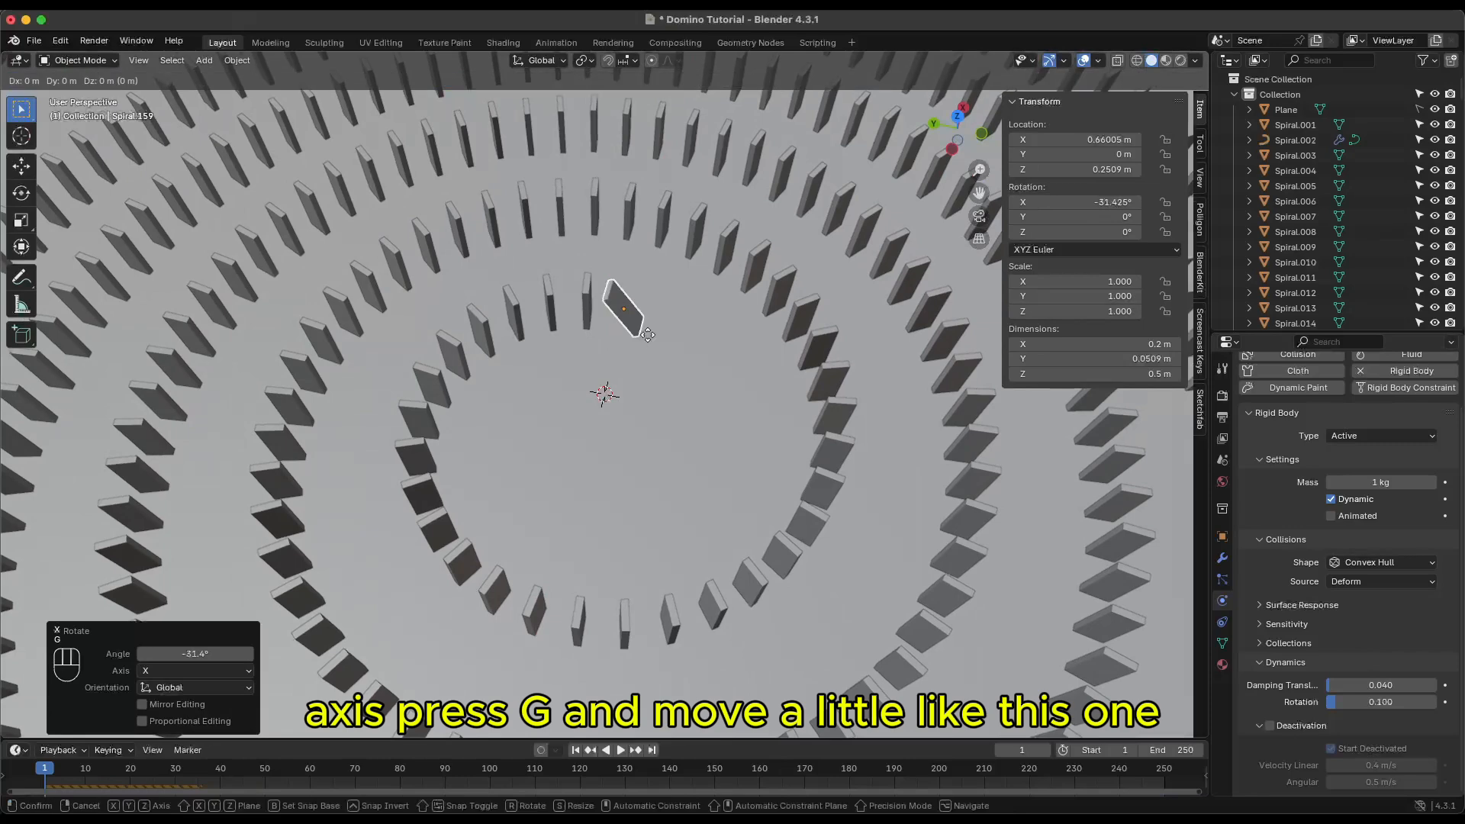
{"action": "key", "text": "x"}
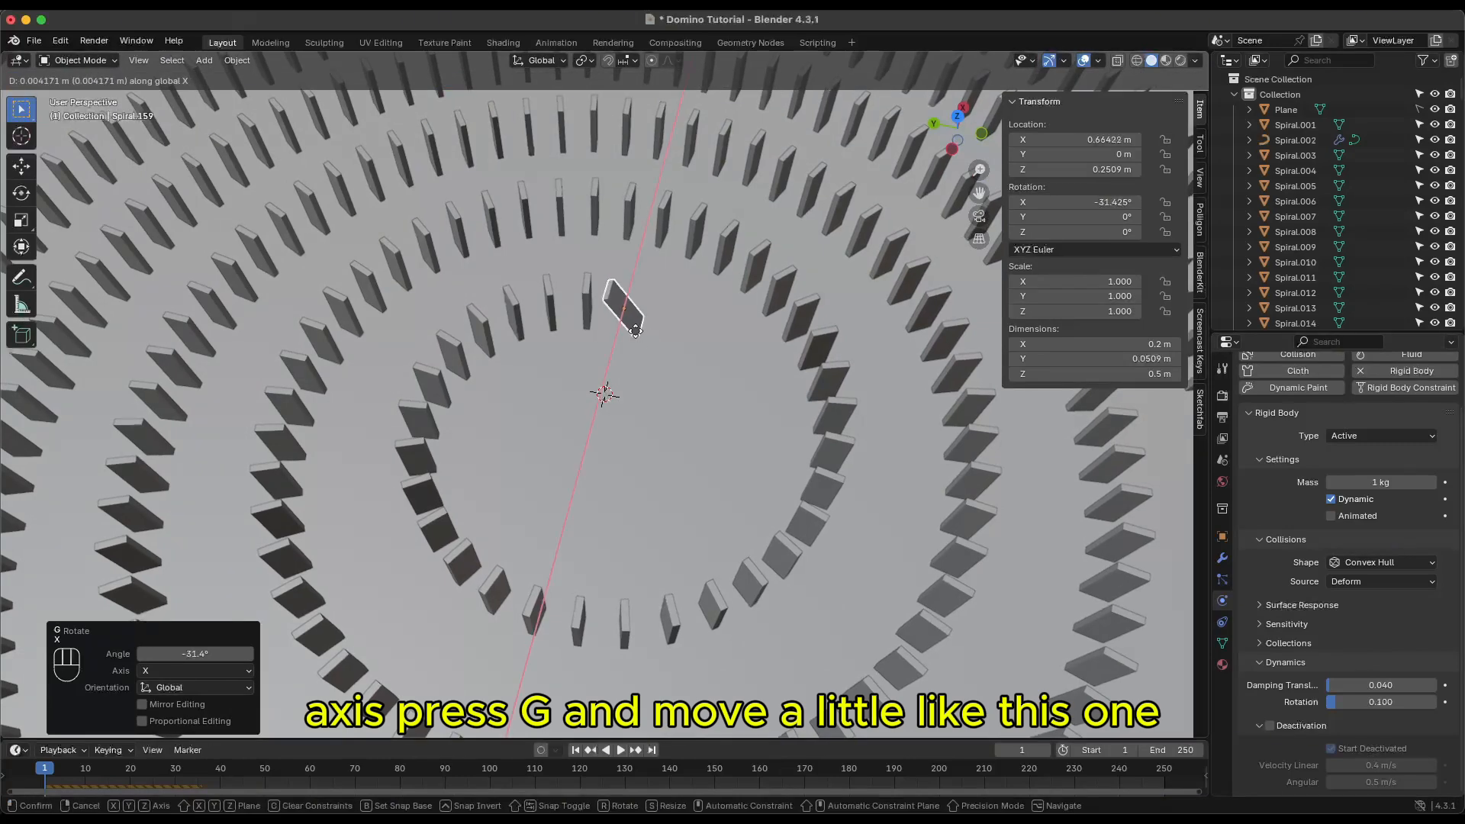
{"action": "key", "text": "y"}
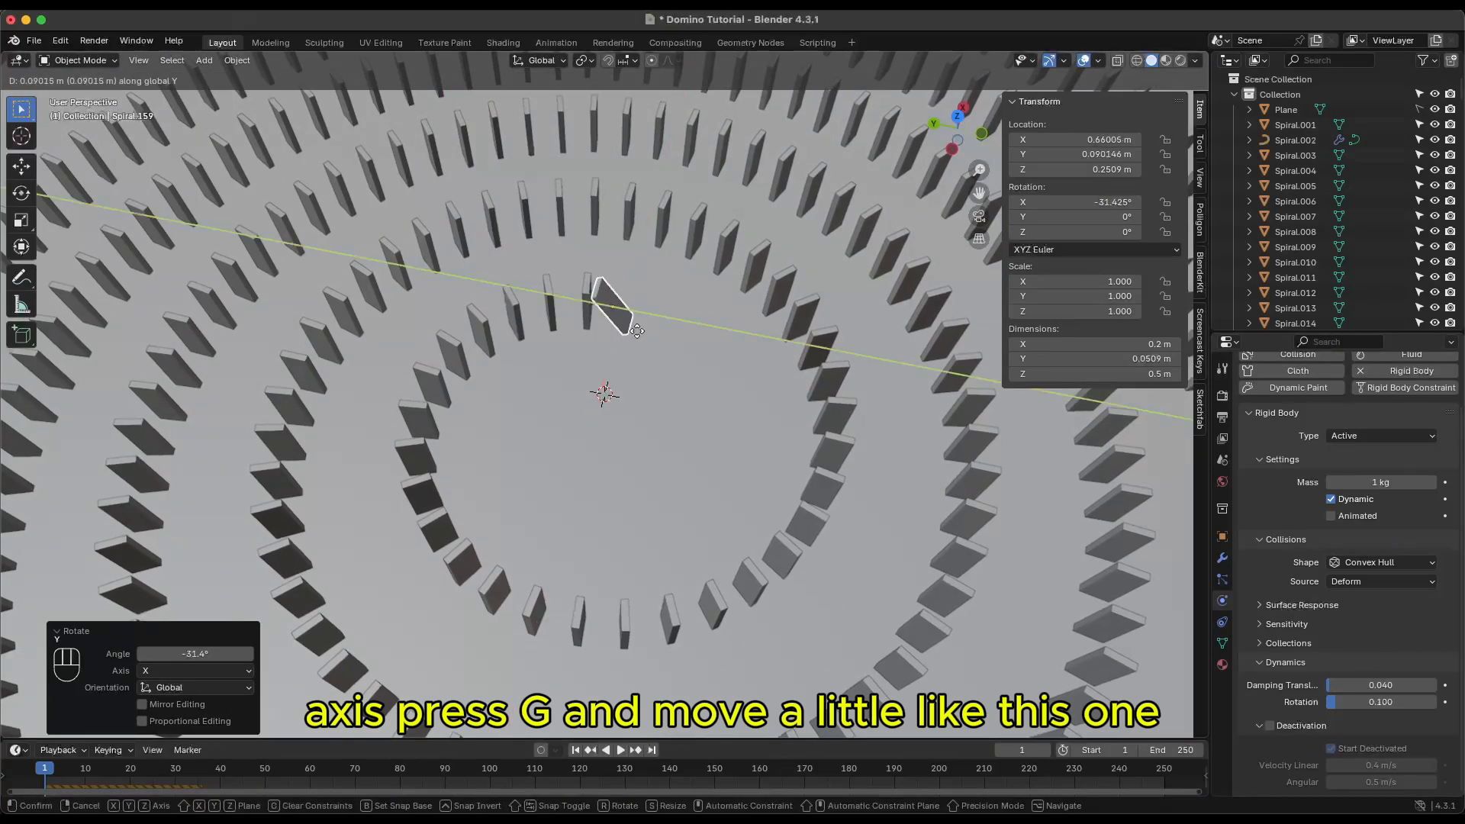
{"action": "left_click", "coordinate": [639, 336]}
{"action": "key", "text": "super+s"}
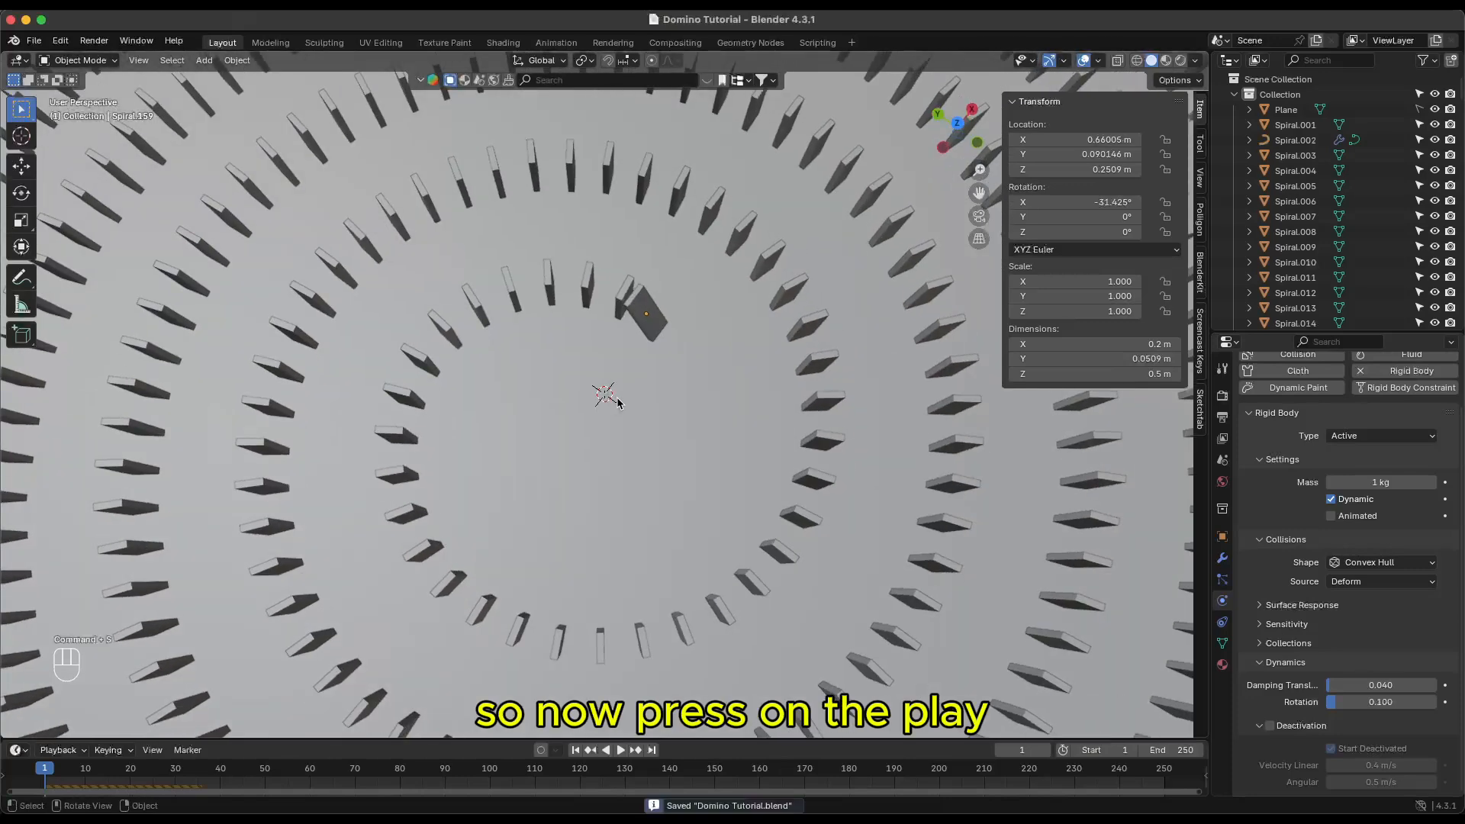
- Play the simulation to watch the domino spiral fall from above and at an angle, and stop the playback
{"action": "key", "text": "space"}
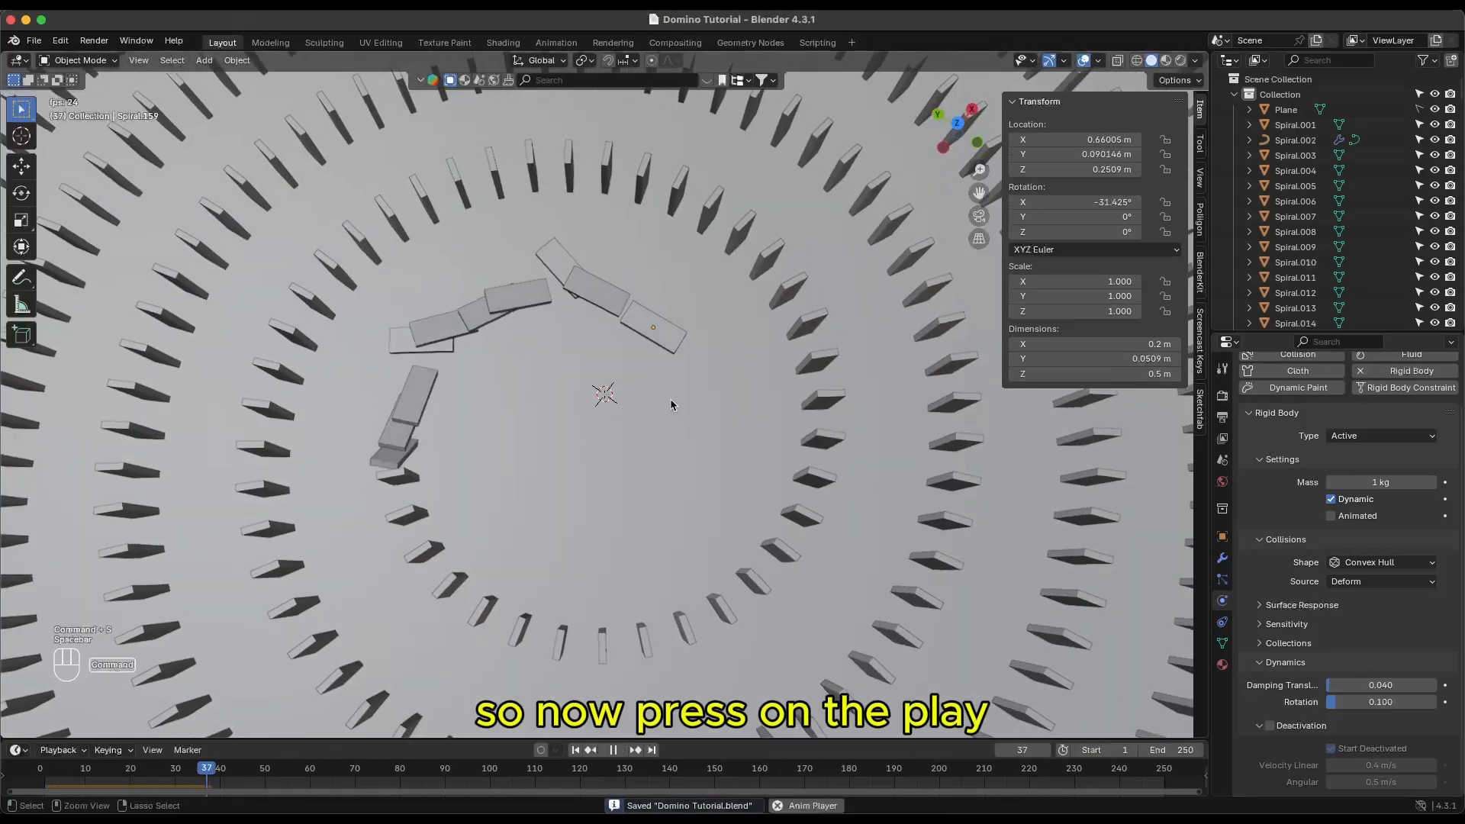
{"action": "scroll", "coordinate": [670, 398], "scroll_direction": "down", "scroll_amount": 5}
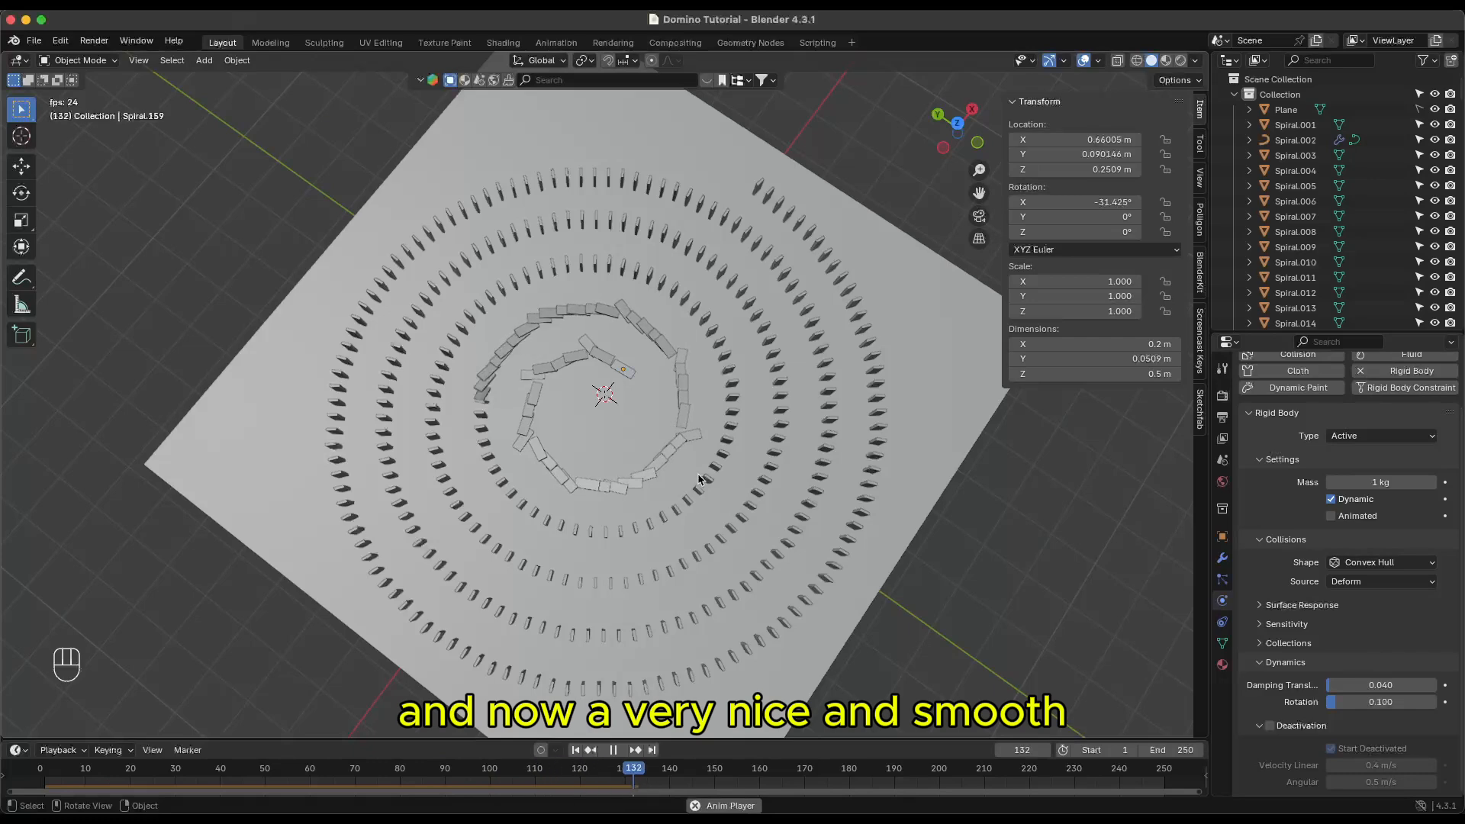
{"action": "mouse_move", "coordinate": [702, 486]}
{"action": "middle_mouse_down"}
{"action": "mouse_move", "coordinate": [716, 465]}
{"action": "mouse_move", "coordinate": [687, 460]}
{"action": "mouse_move", "coordinate": [702, 466]}
{"action": "middle_mouse_up"}
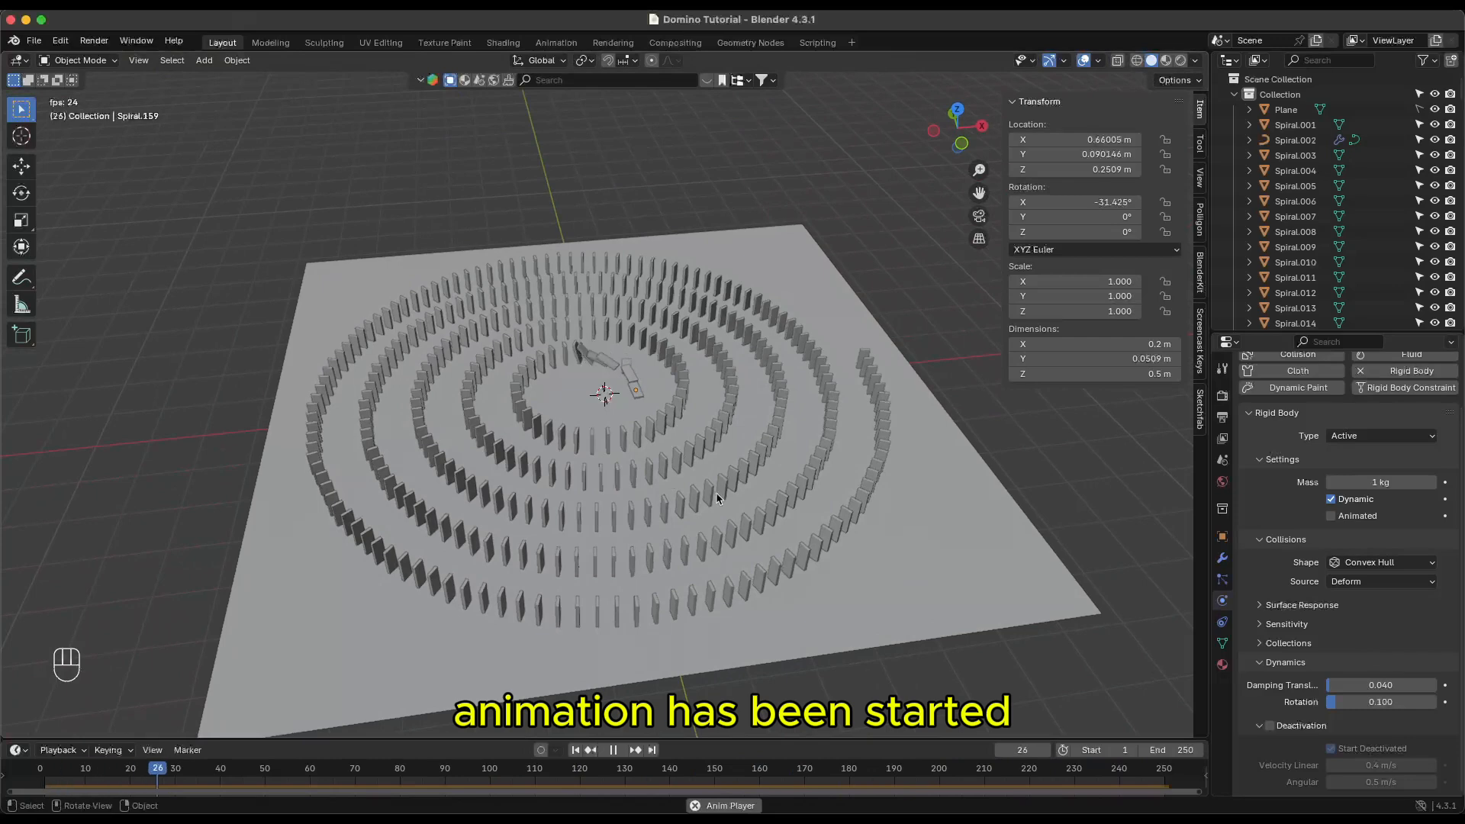
{"action": "scroll", "coordinate": [715, 533], "scroll_direction": "down", "scroll_amount": 3}
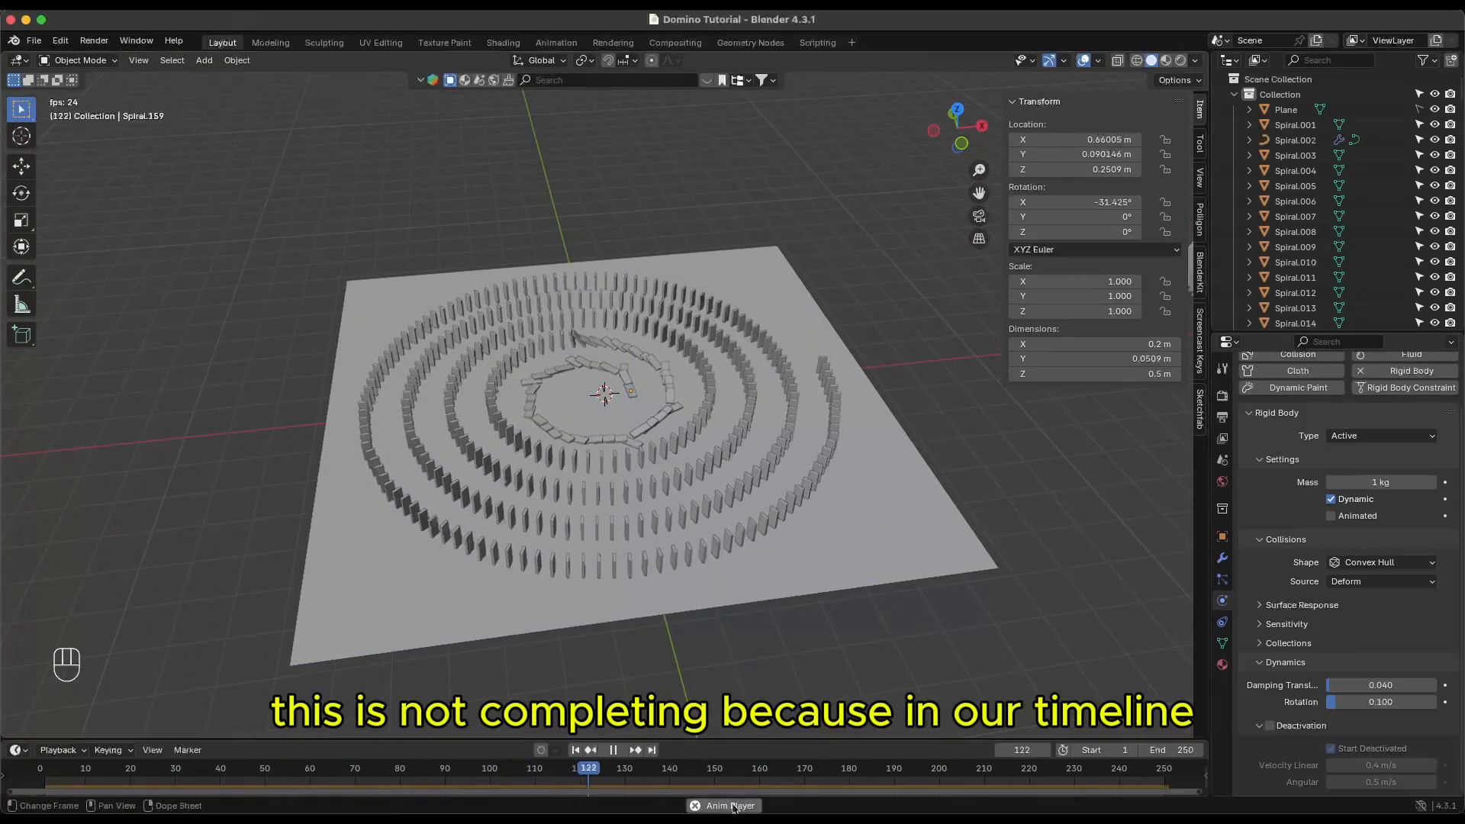
{"action": "left_click", "coordinate": [614, 751]}
{"action": "scroll", "coordinate": [932, 638], "scroll_direction": "down", "scroll_amount": 1}
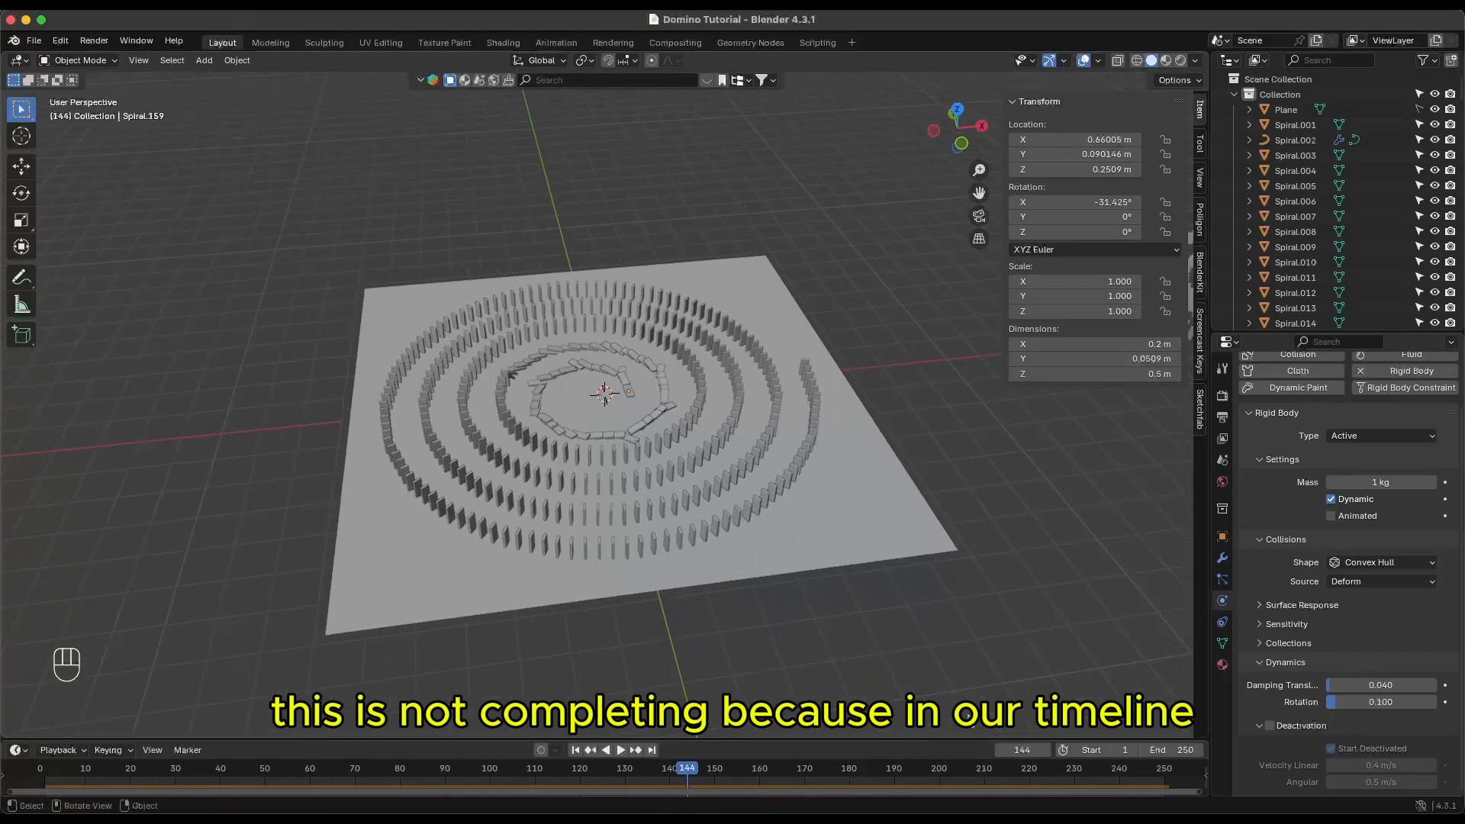
- Enlarge the timeline area, set the scene's end frame to 2000 and save the file
{"action": "left_click_drag", "start_coordinate": [962, 739], "coordinate": [984, 647]}
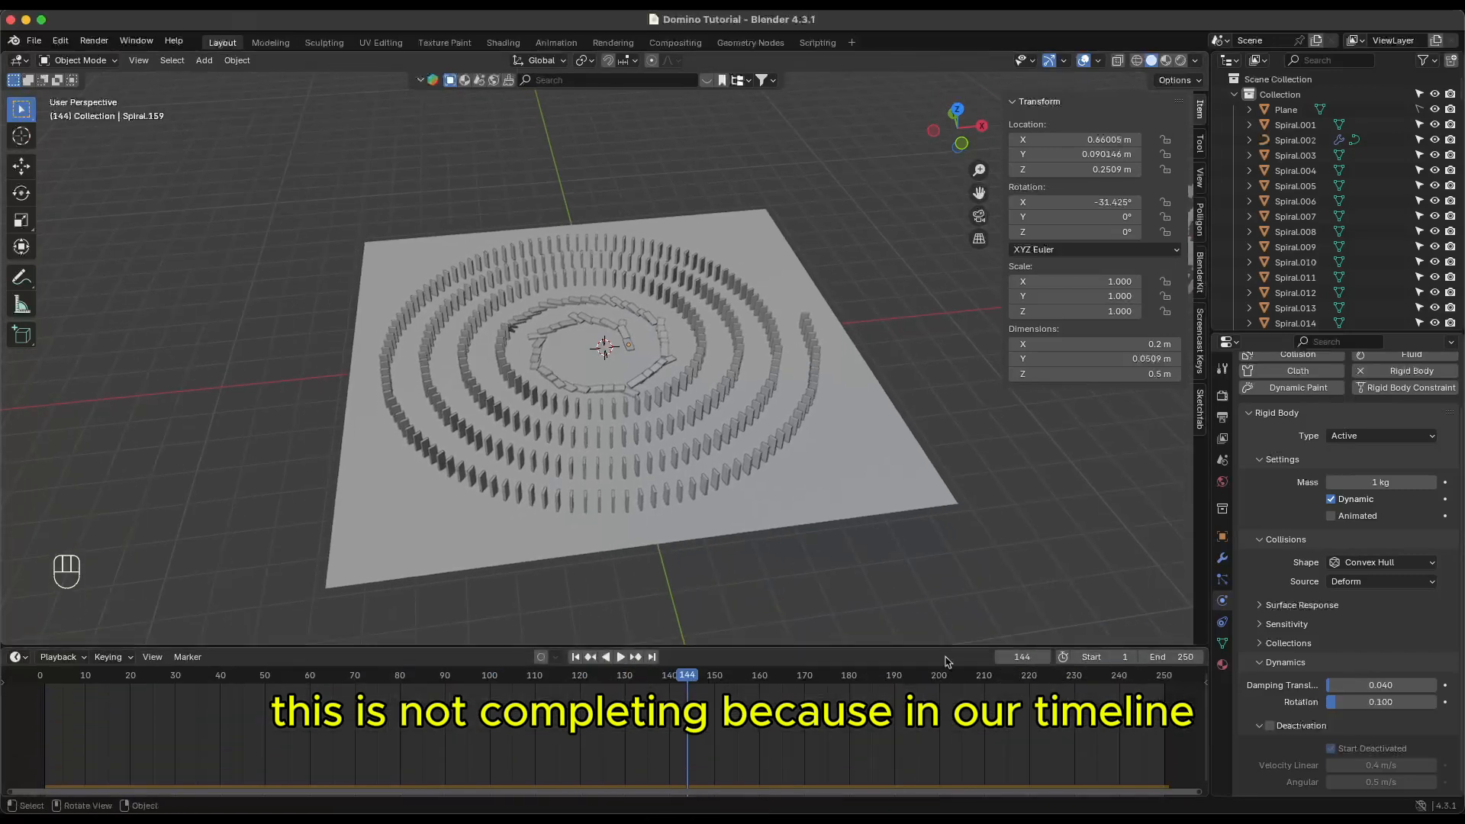
{"action": "left_click", "coordinate": [1173, 657]}
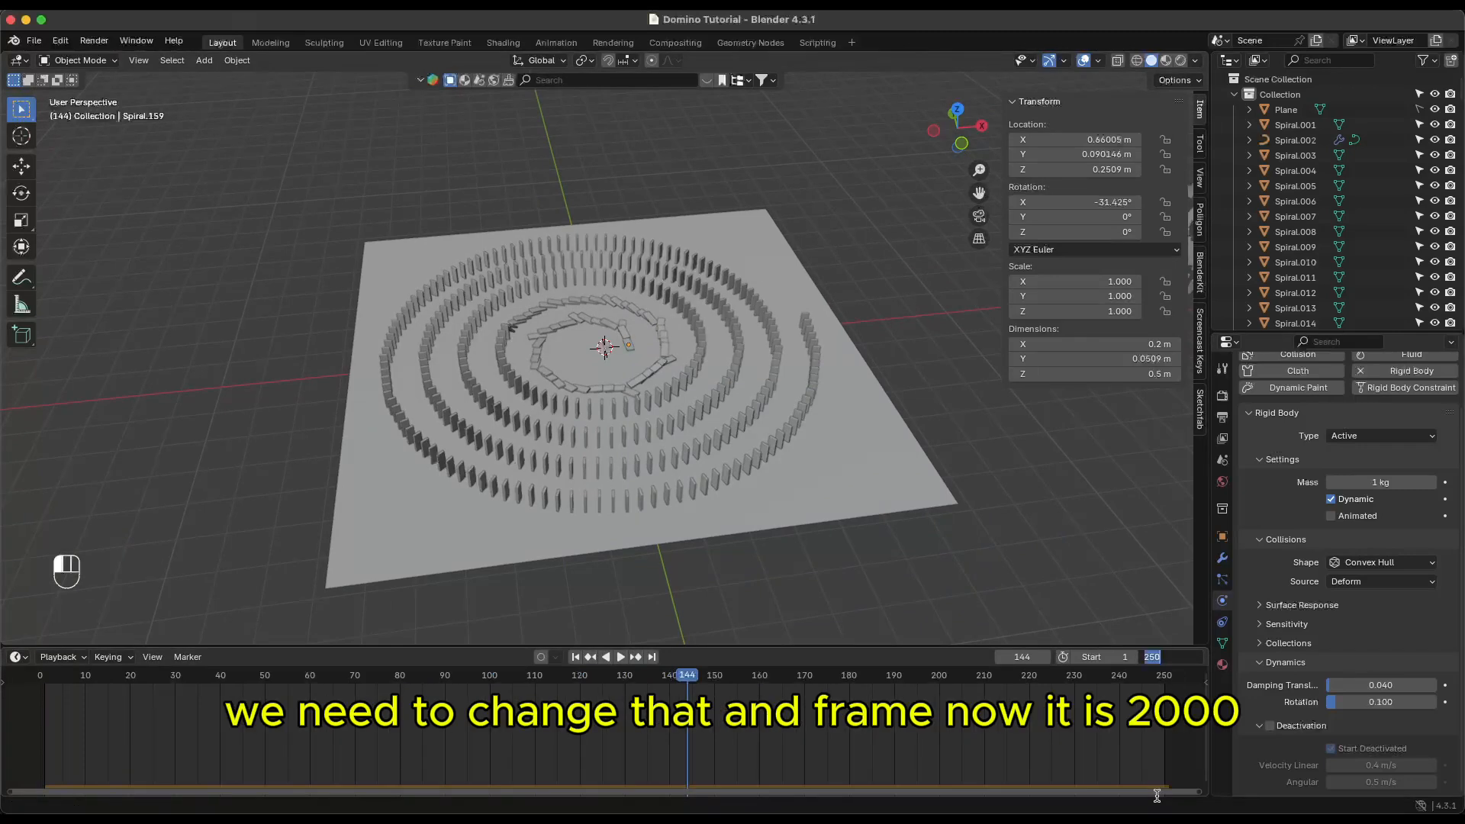
{"action": "type", "text": "2000"}
{"action": "key", "text": "Return"}
{"action": "key", "text": "super+s"}
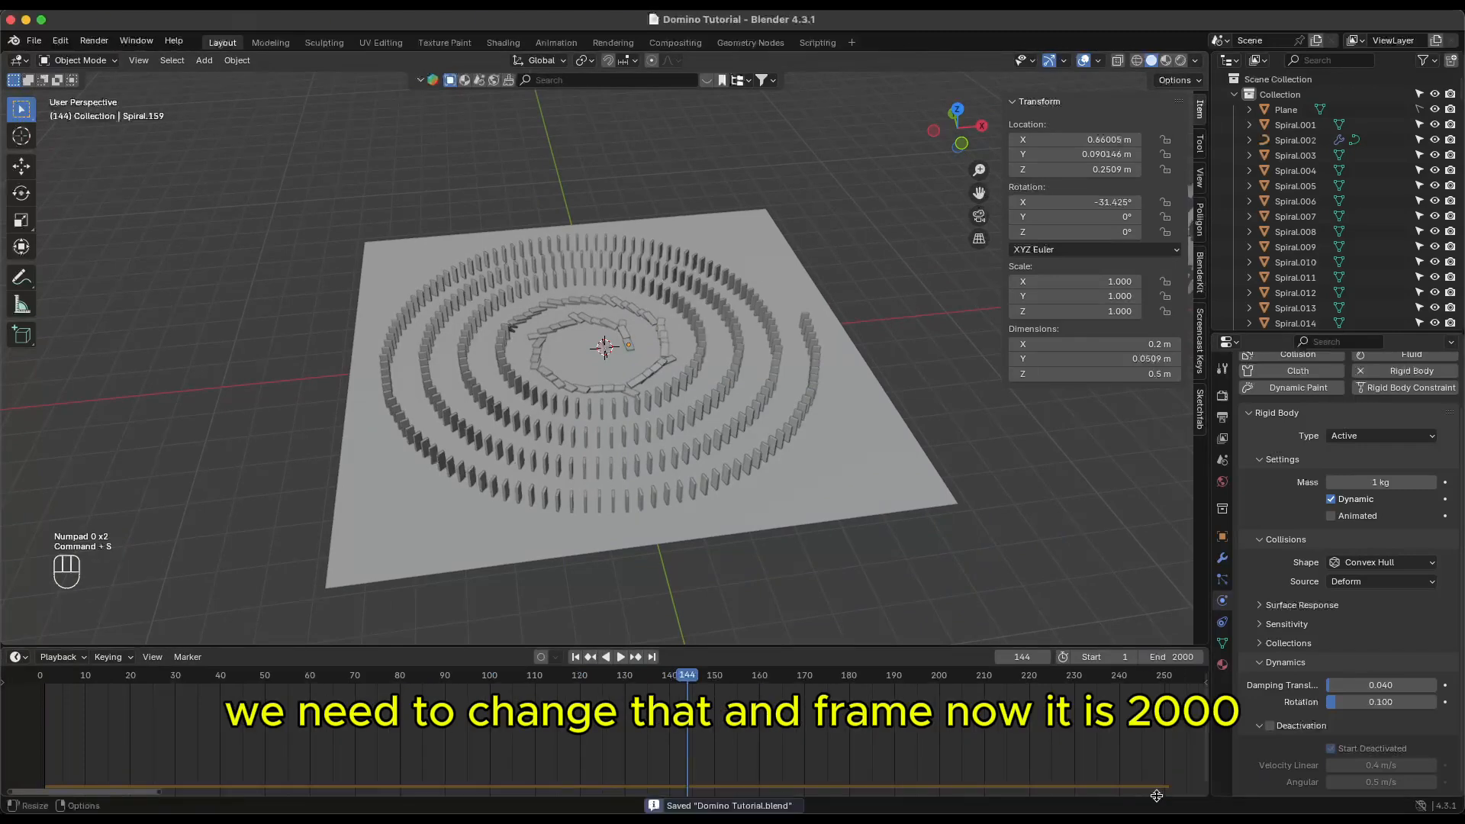
- Play the domino simulation past frame 250, stop it and go back to about frame 247 to check the fall
{"action": "scroll", "coordinate": [1045, 795], "scroll_direction": "down", "scroll_amount": 3}
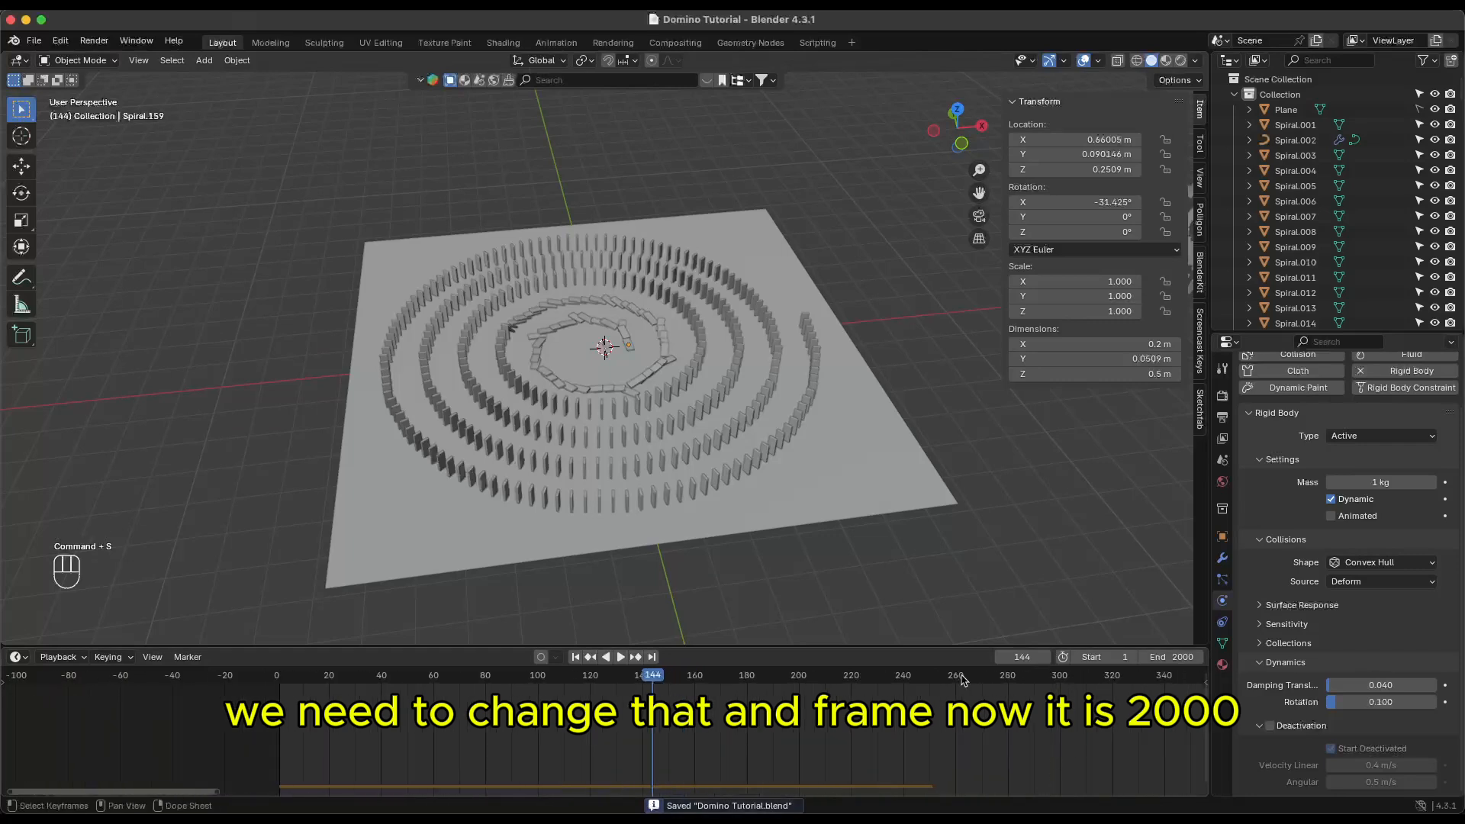
{"action": "key", "text": "space"}
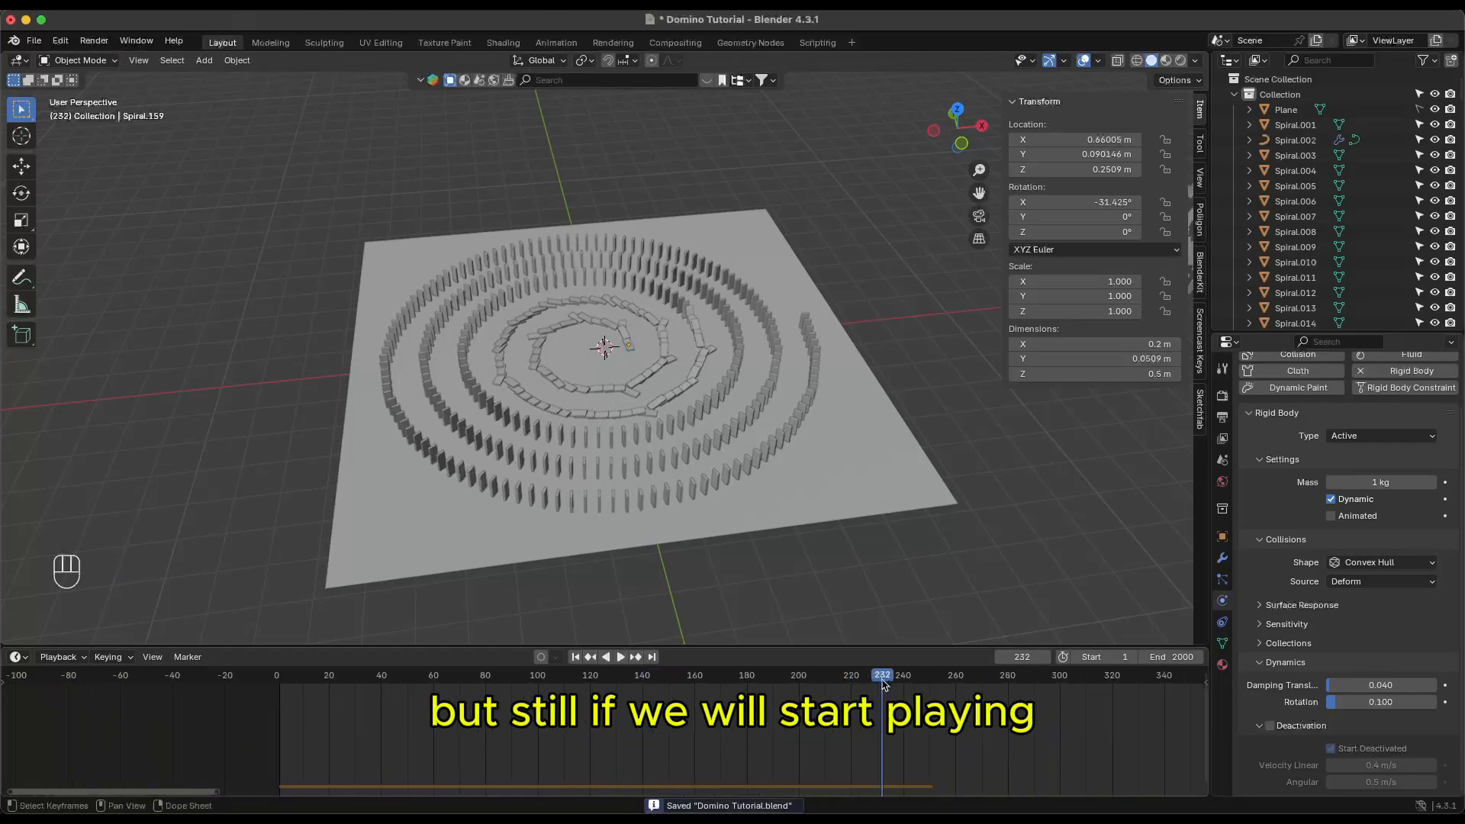
{"action": "key", "text": "space"}
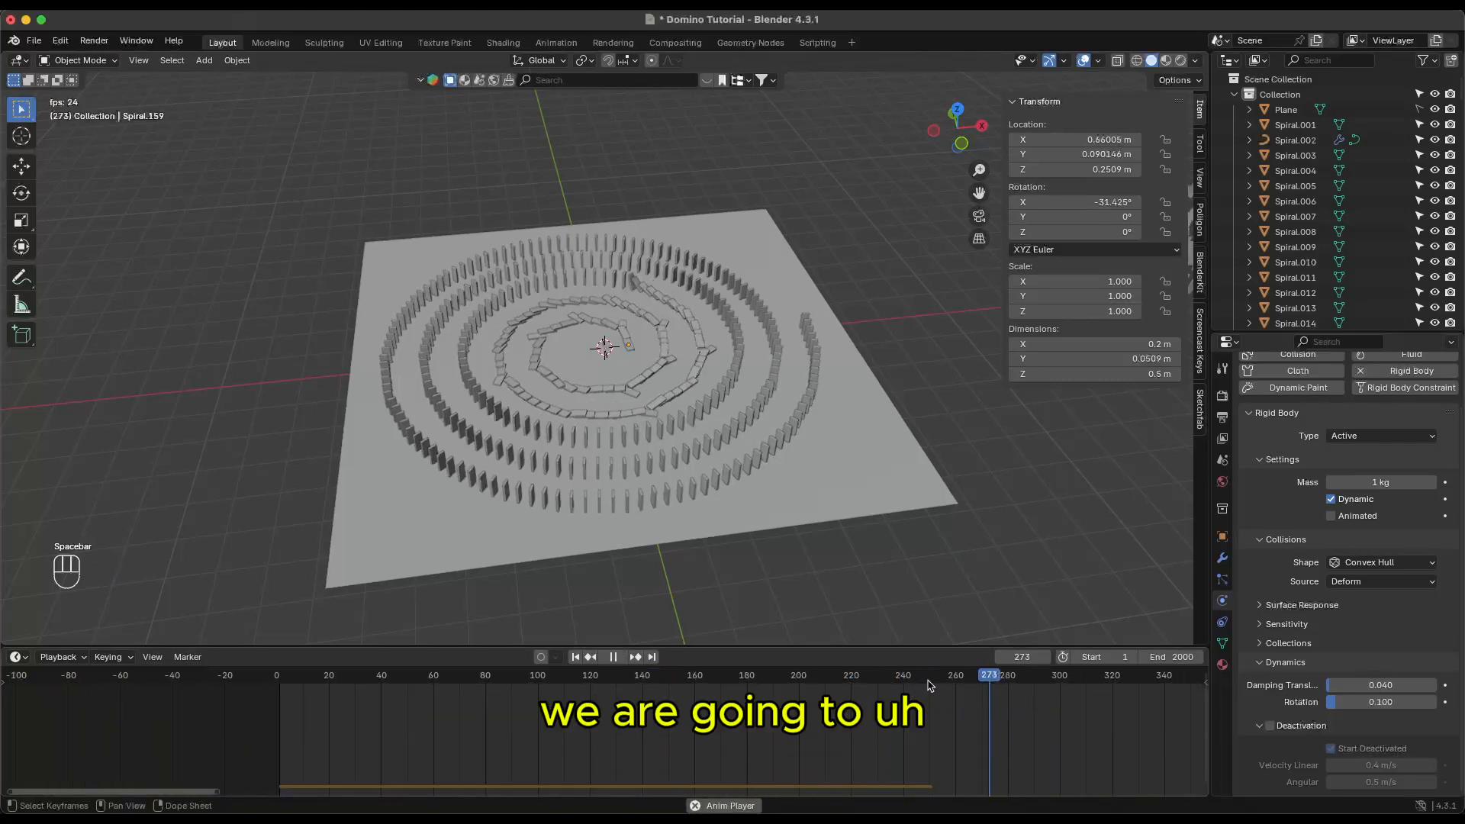
{"action": "key", "text": "space"}
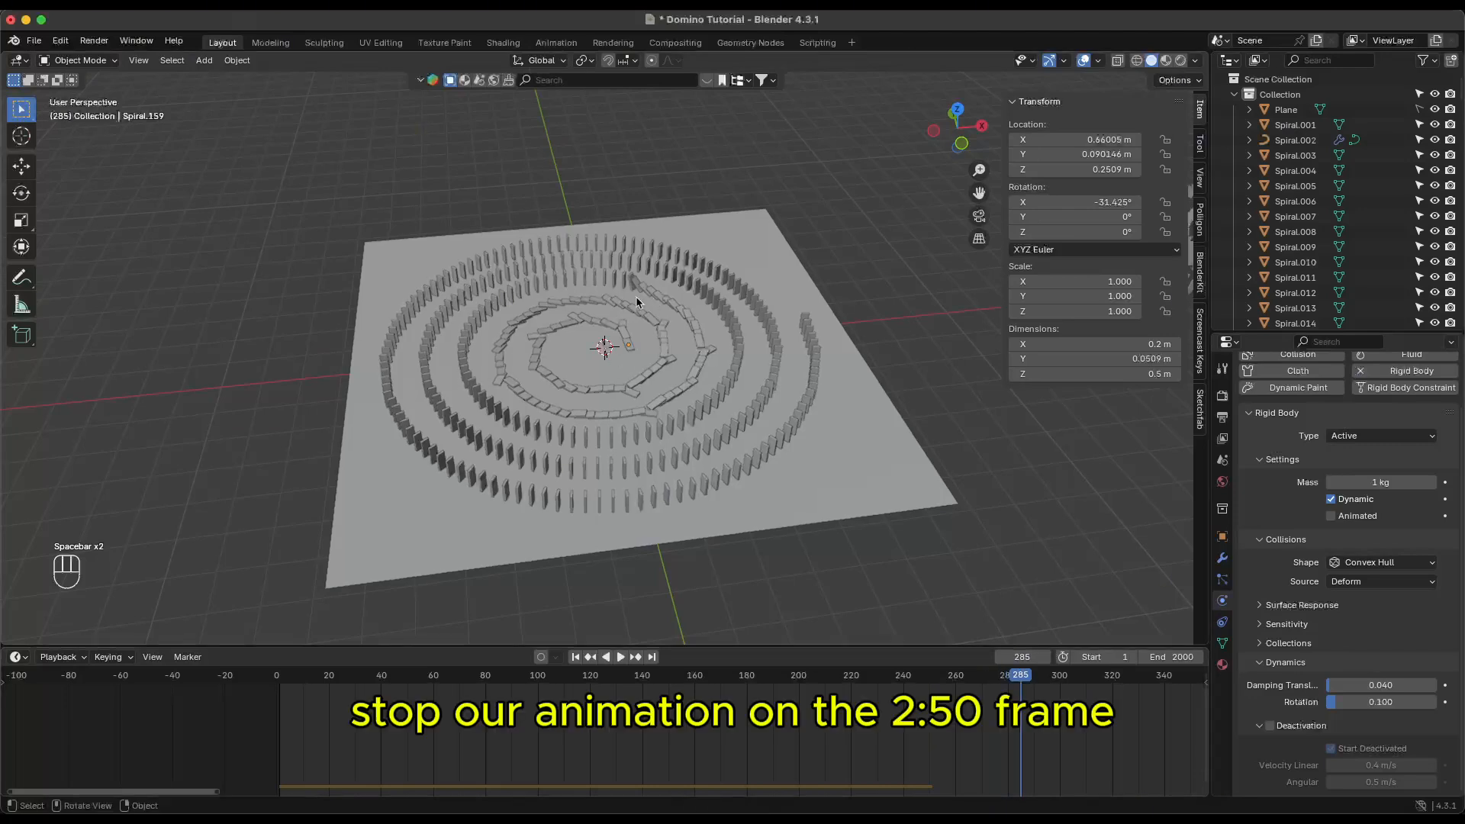
{"action": "left_click", "coordinate": [918, 678]}
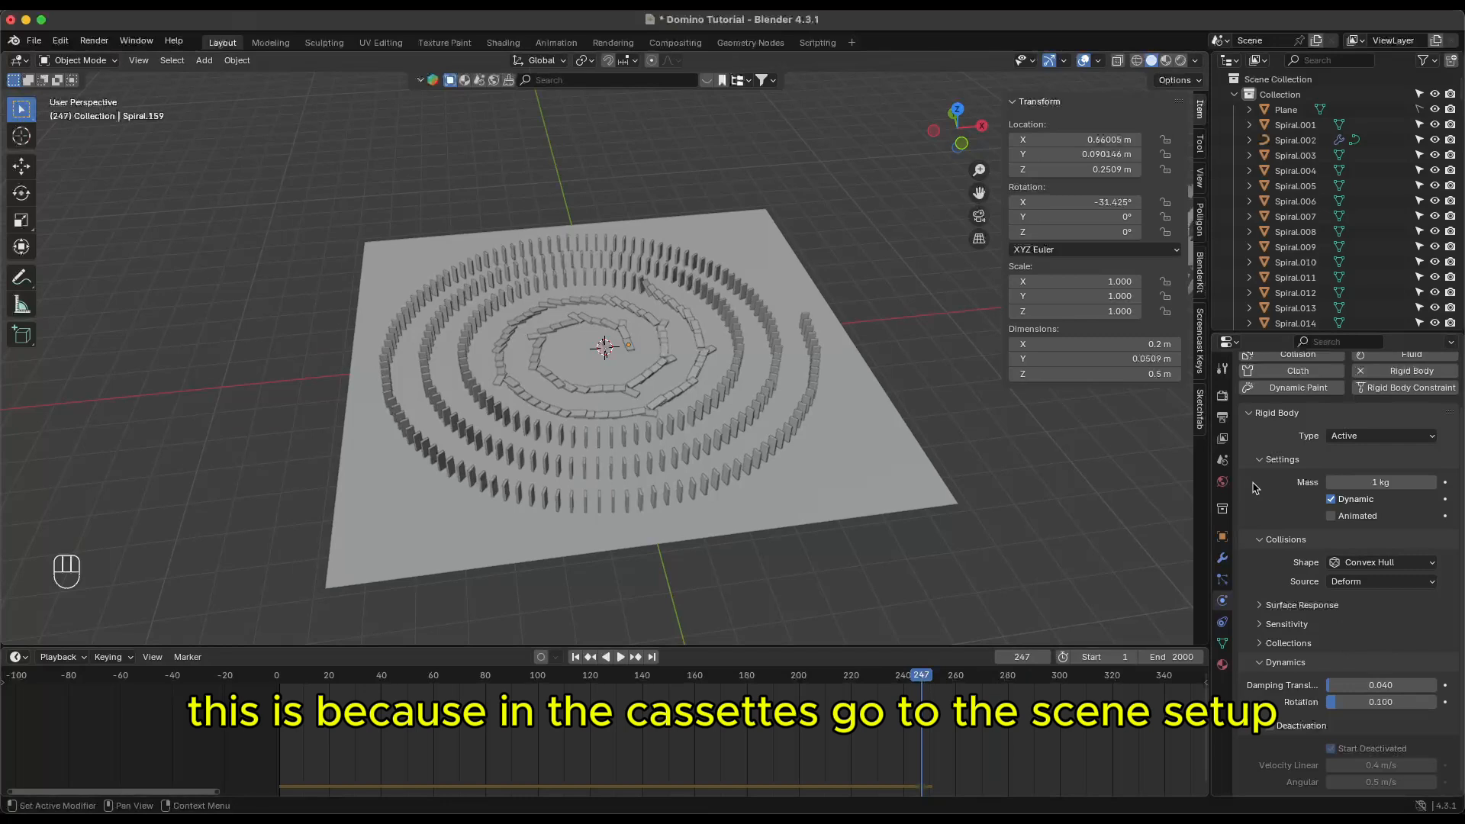
- Set the Rigid Body World cache's simulation end to 2000, matching the scene's end frame
{"action": "left_click", "coordinate": [1221, 460]}
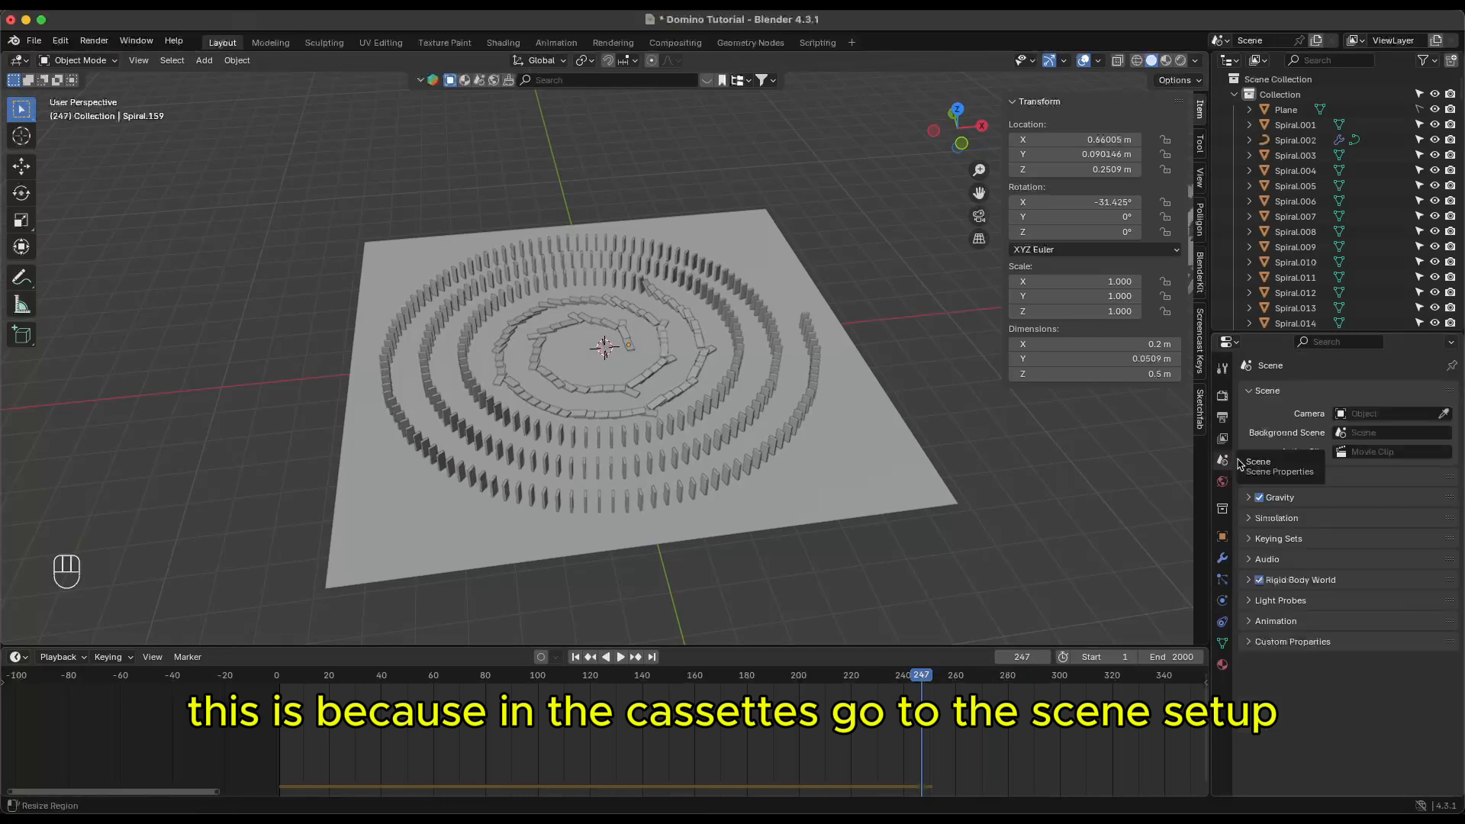
{"action": "left_click", "coordinate": [1249, 581]}
{"action": "scroll", "coordinate": [1328, 703], "scroll_direction": "down", "scroll_amount": 1}
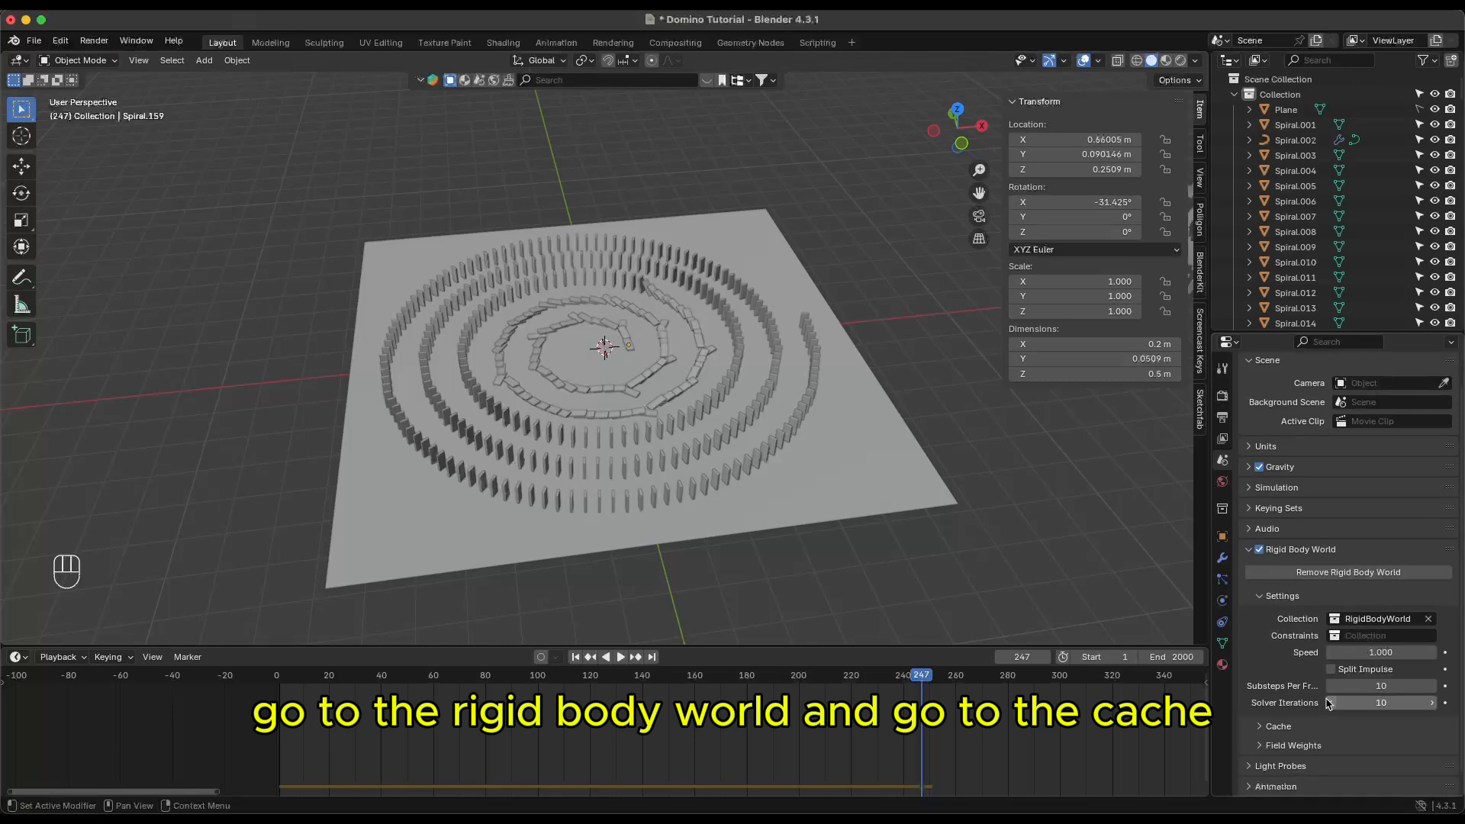
{"action": "left_click", "coordinate": [1268, 727]}
{"action": "scroll", "coordinate": [1373, 702], "scroll_direction": "down", "scroll_amount": 3}
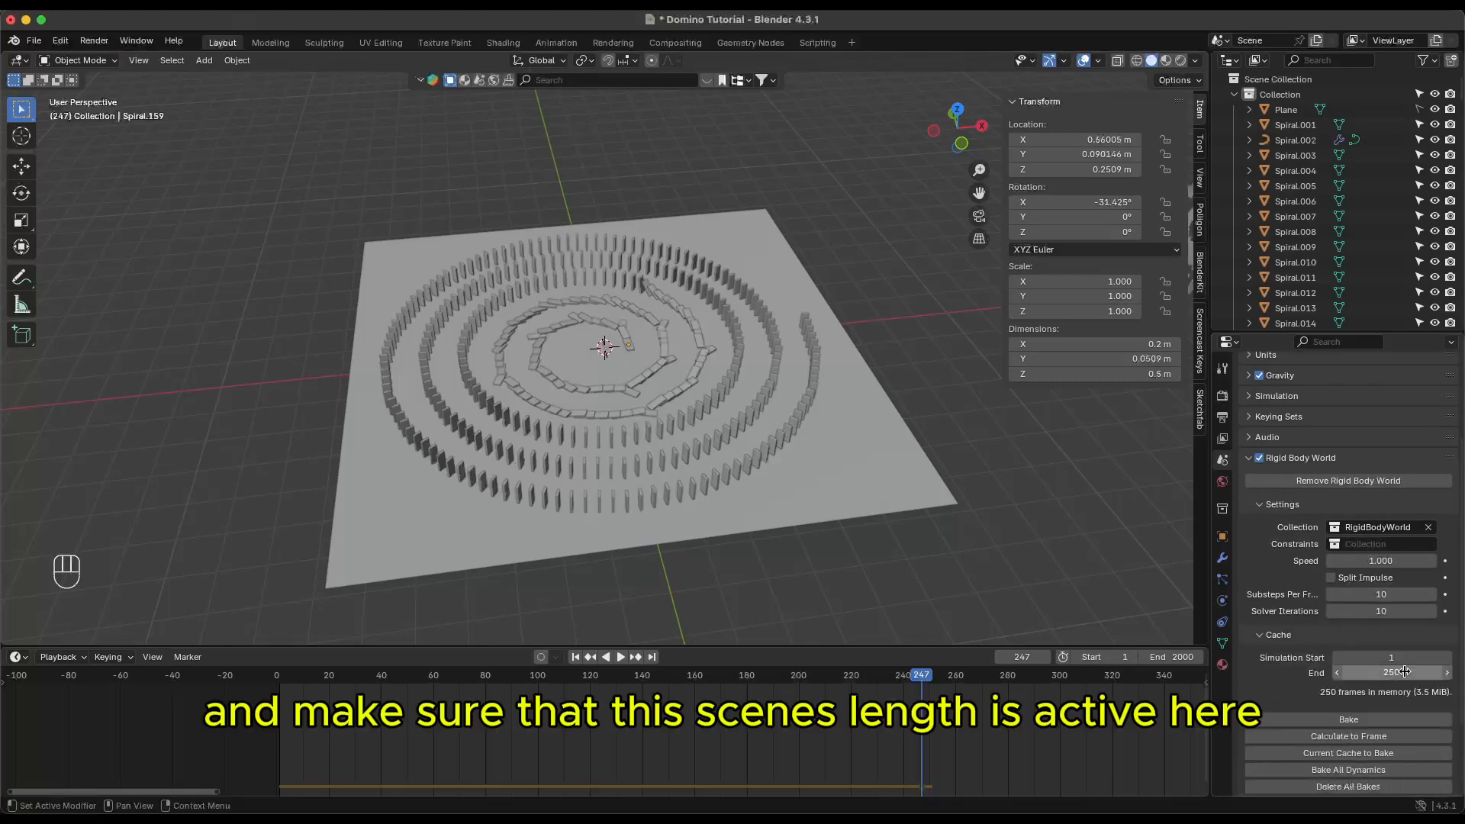
{"action": "left_click", "coordinate": [1405, 672]}
{"action": "left_click", "coordinate": [1195, 660]}
{"action": "key", "text": "super+c"}
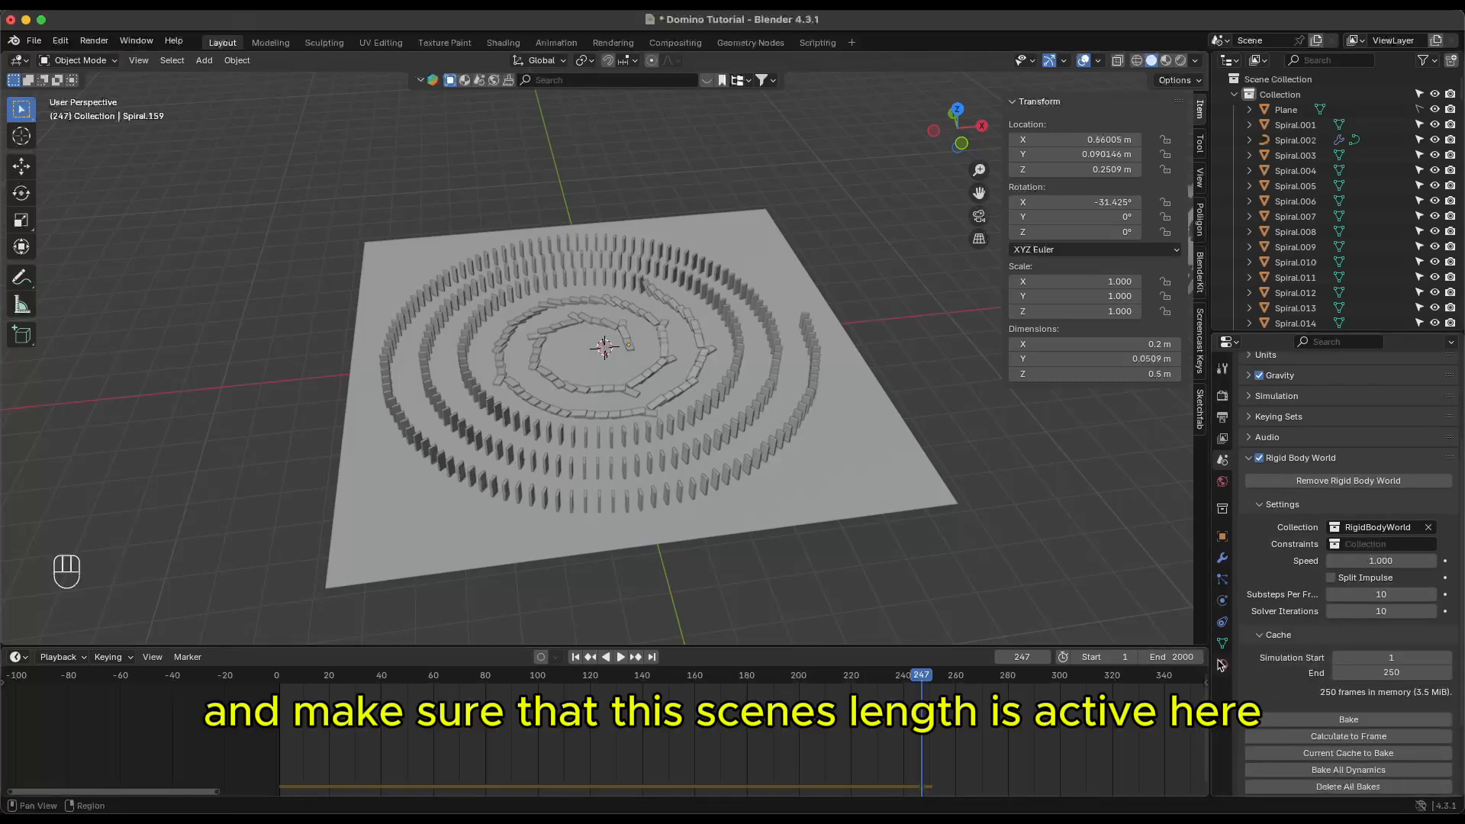
{"action": "left_click", "coordinate": [1365, 673]}
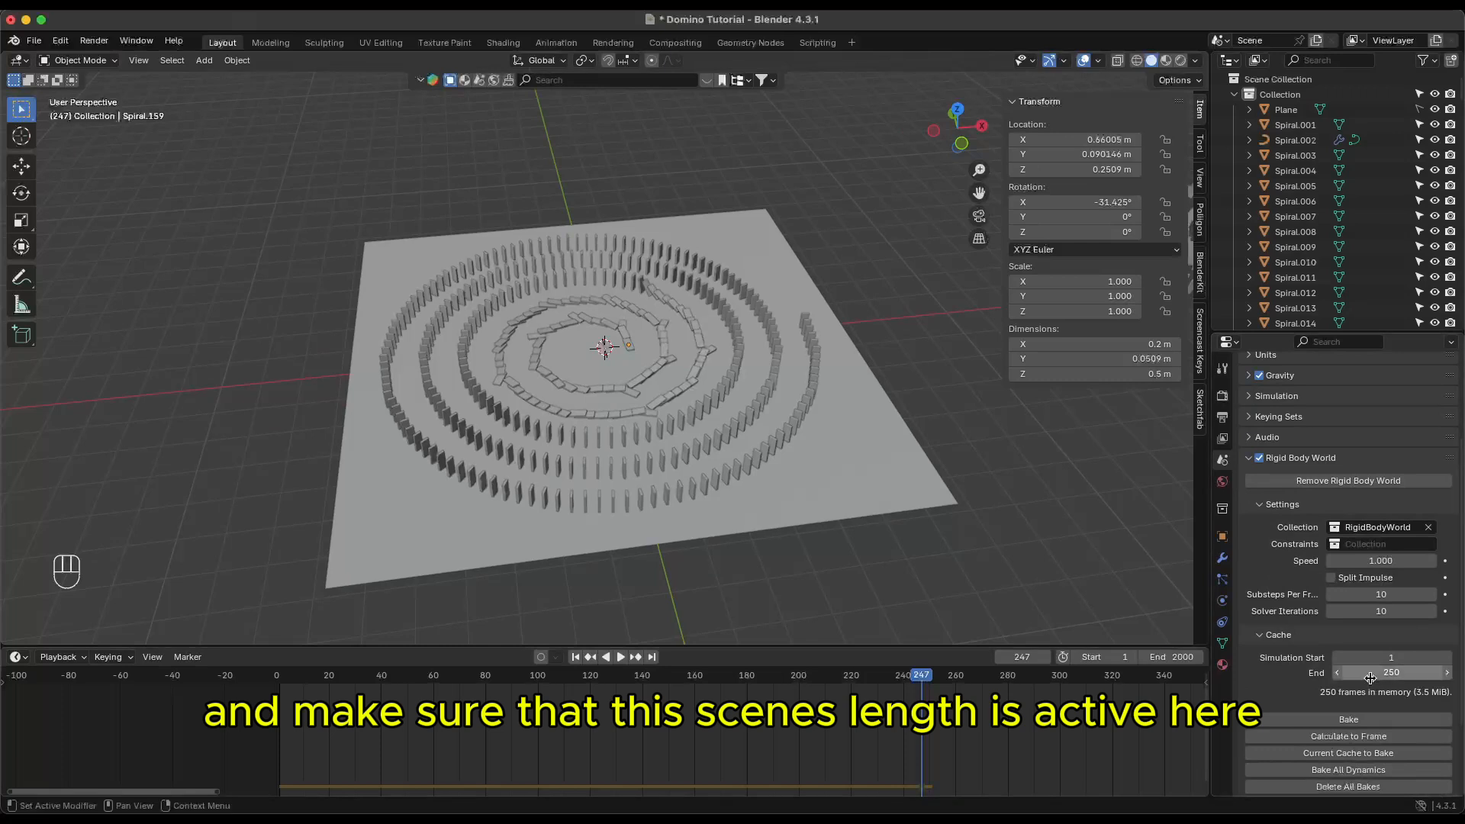
{"action": "key", "text": "super+v"}
{"action": "key", "text": "Return"}
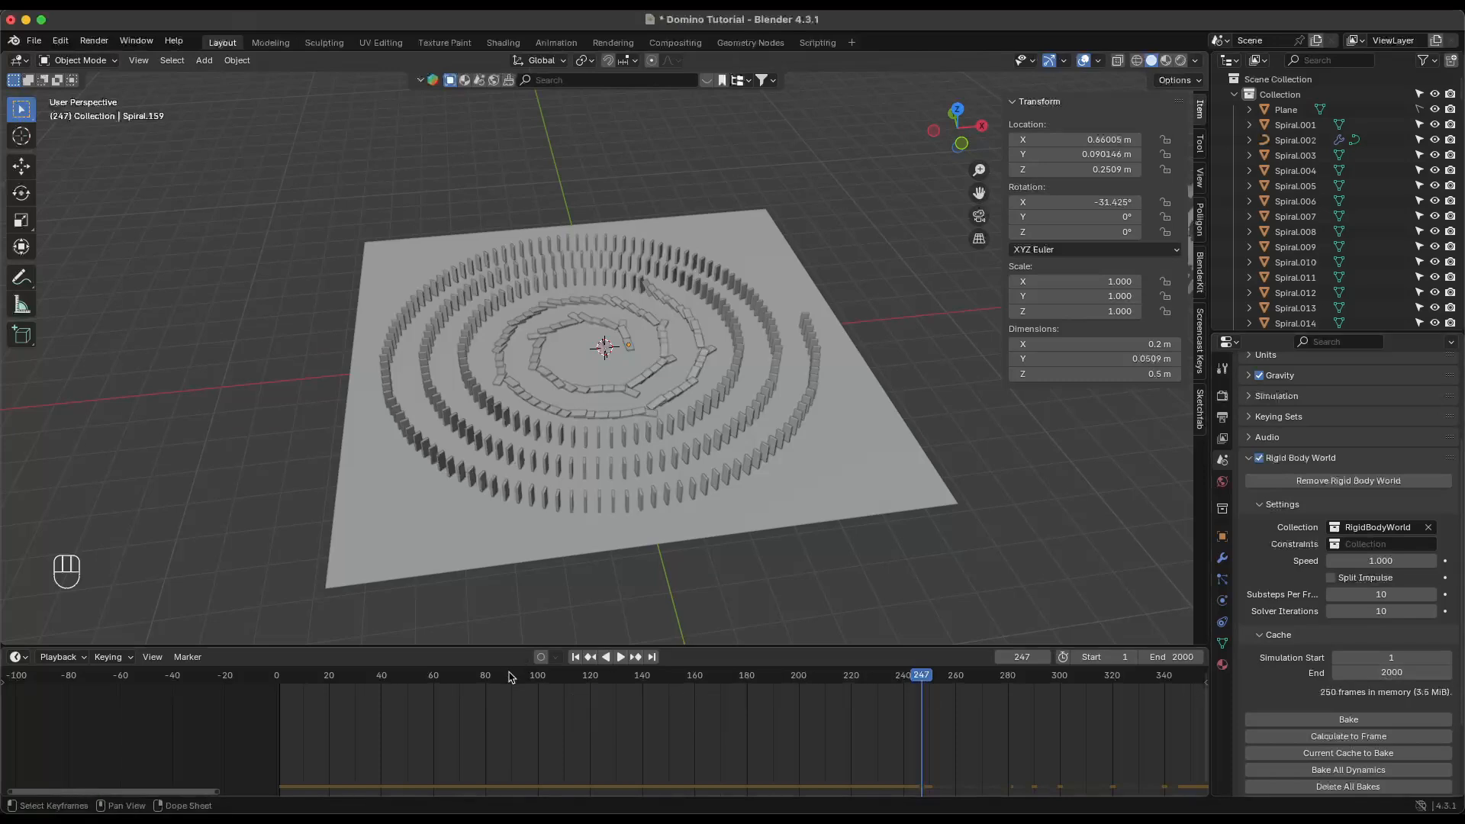
- Return to frame 1, save the file and bake the rigid body simulation cache
{"action": "left_click_drag", "start_coordinate": [500, 677], "coordinate": [374, 677]}
{"action": "key", "text": "shift+Left"}
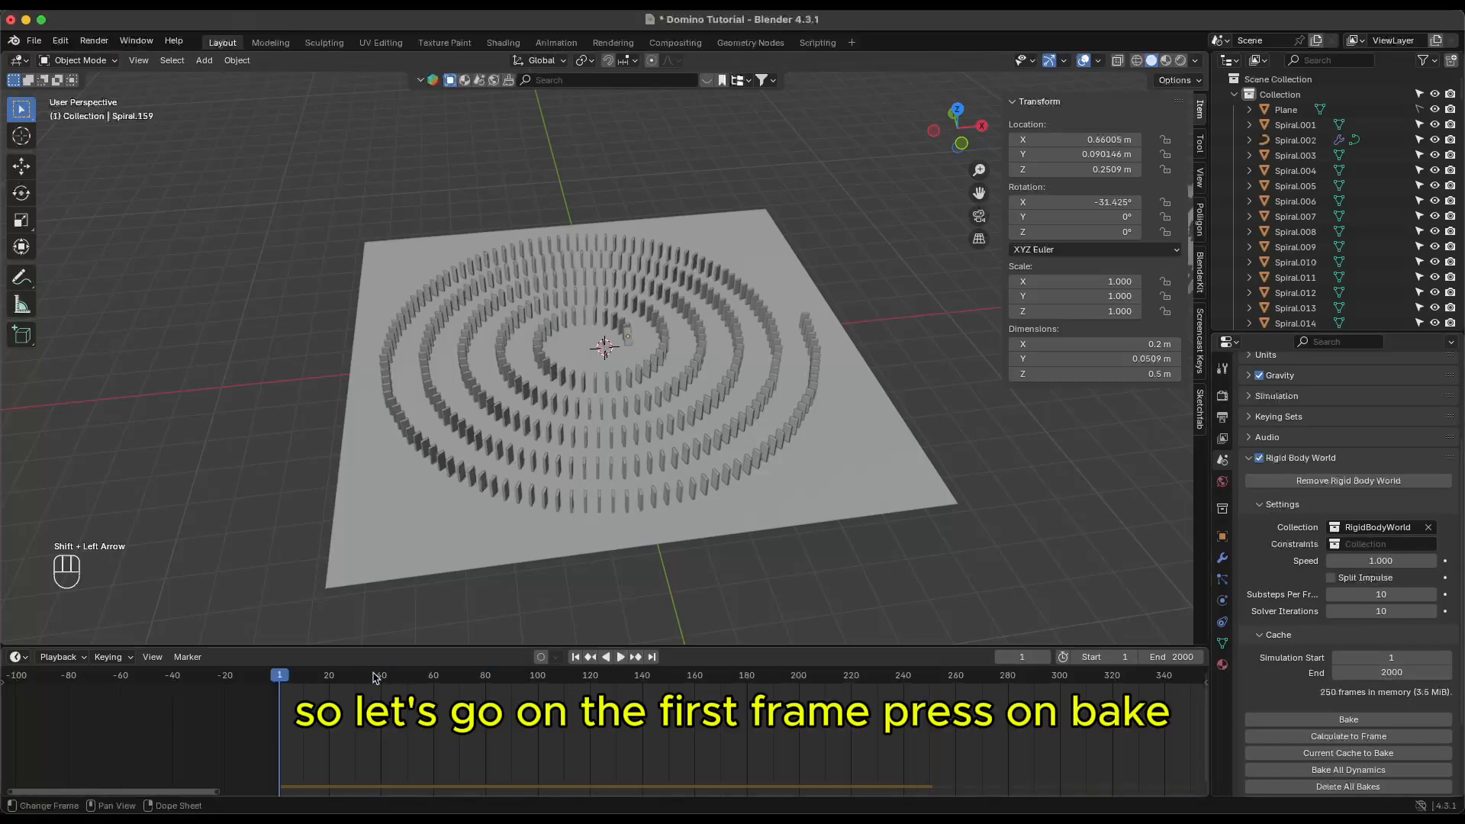
{"action": "key", "text": "super+s"}
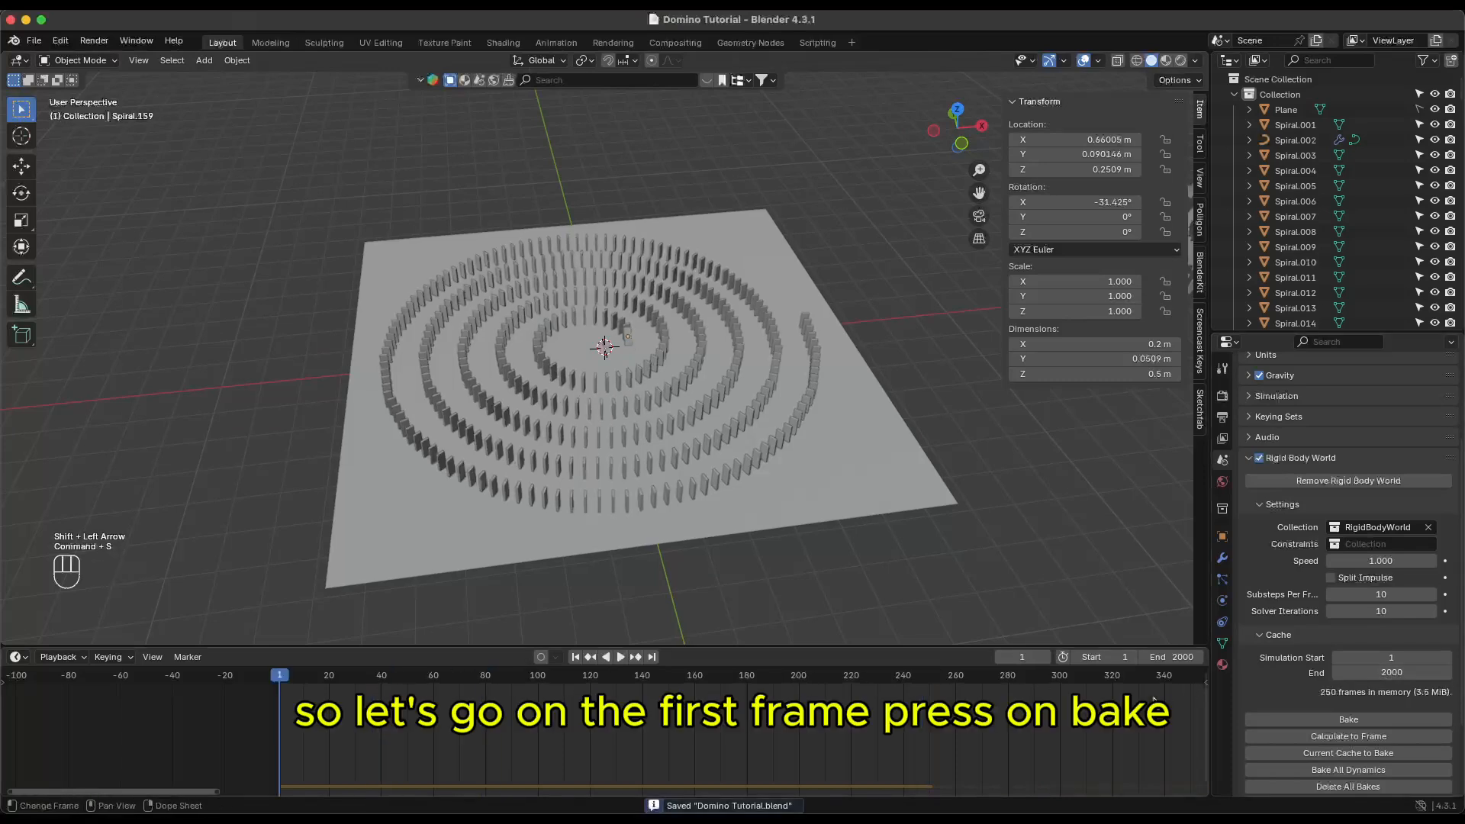
{"action": "left_click", "coordinate": [1349, 719]}
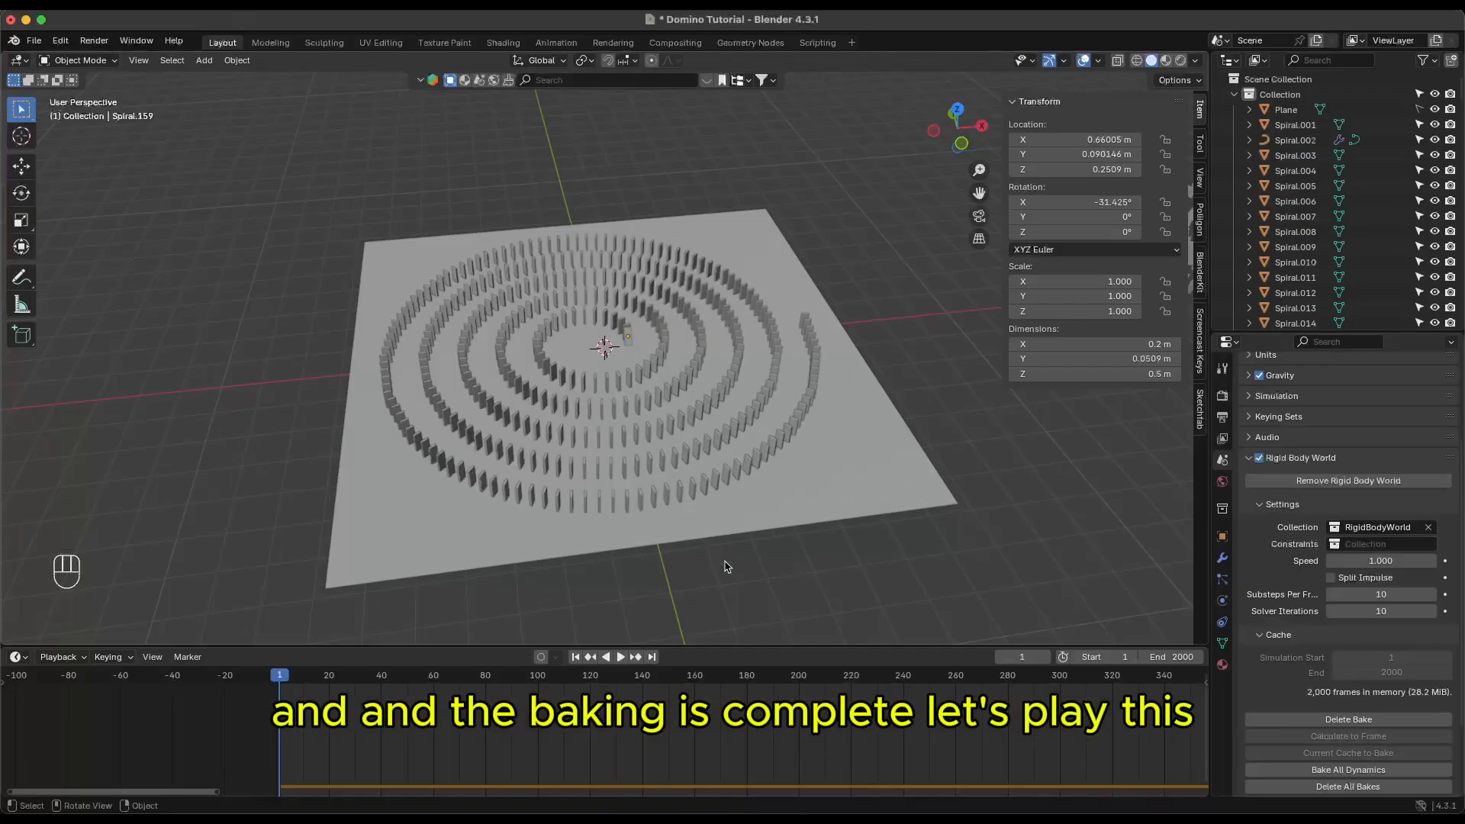
- Play the baked simulation, viewing the spiral from the top and at an angle, and stop after the outermost domino's turn
{"action": "left_click", "coordinate": [620, 658]}
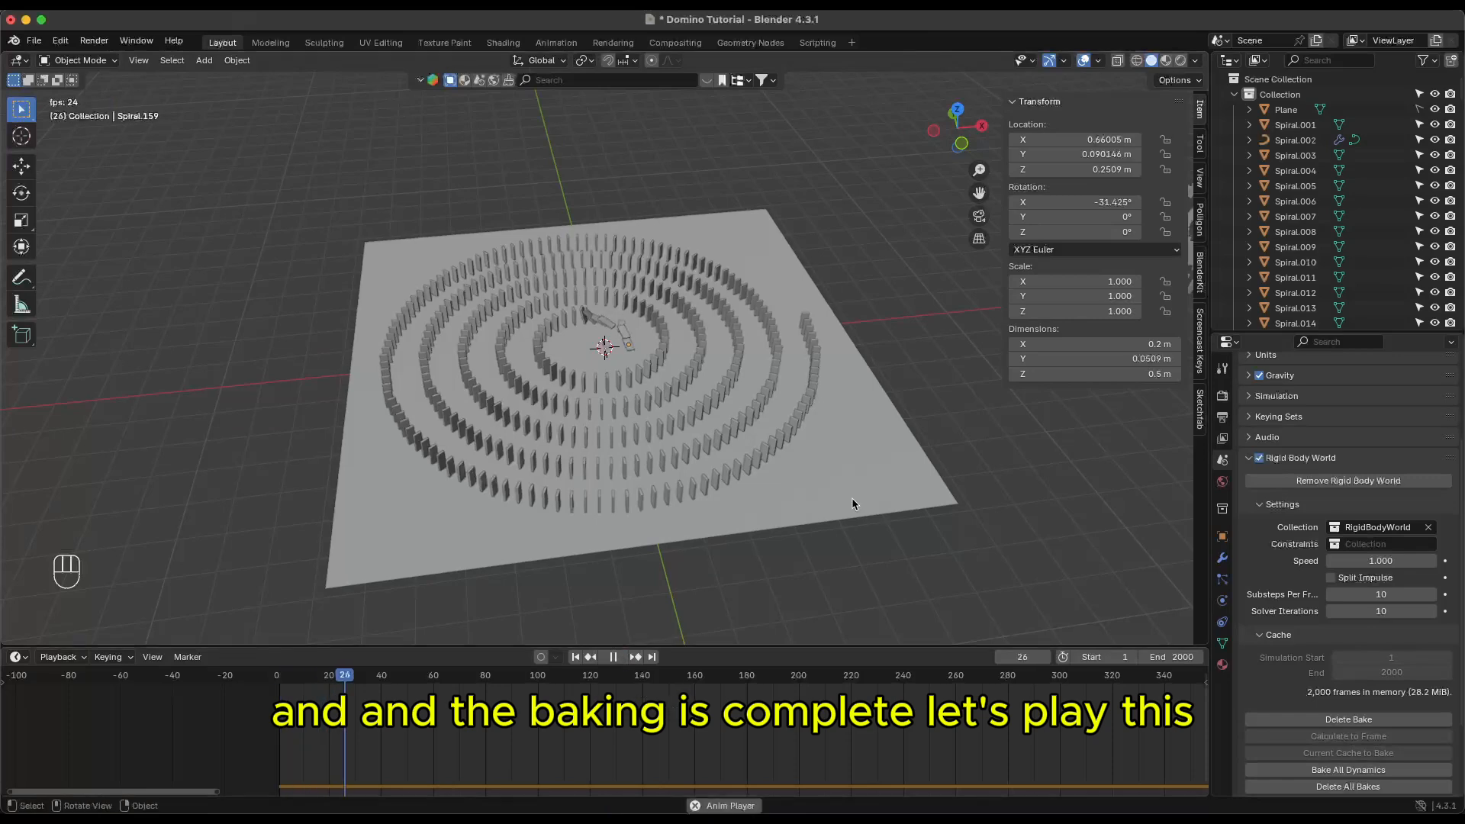
{"action": "middle_click_drag", "start_coordinate": [814, 457], "coordinate": [795, 503]}
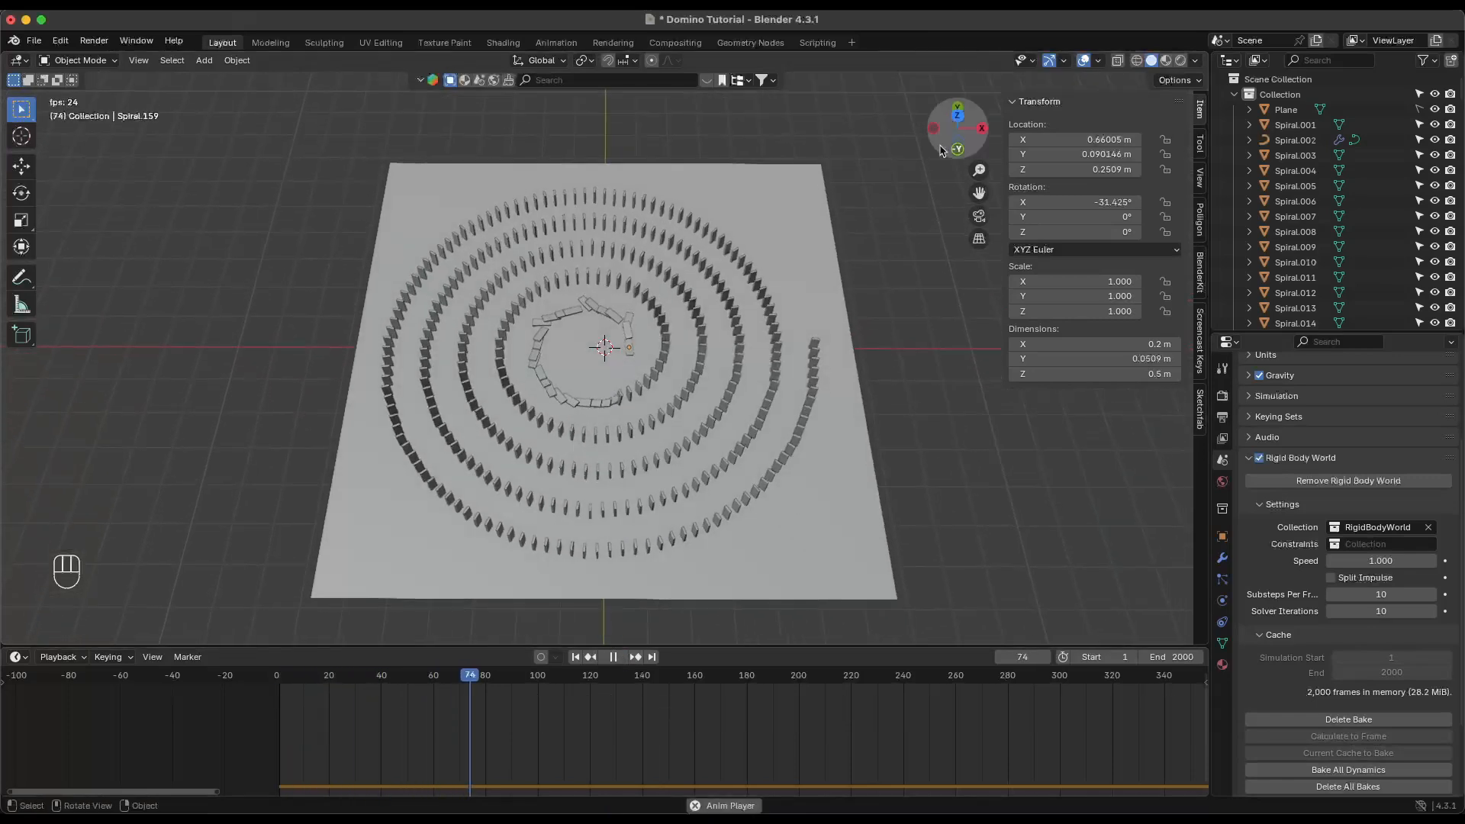
{"action": "left_click", "coordinate": [957, 118]}
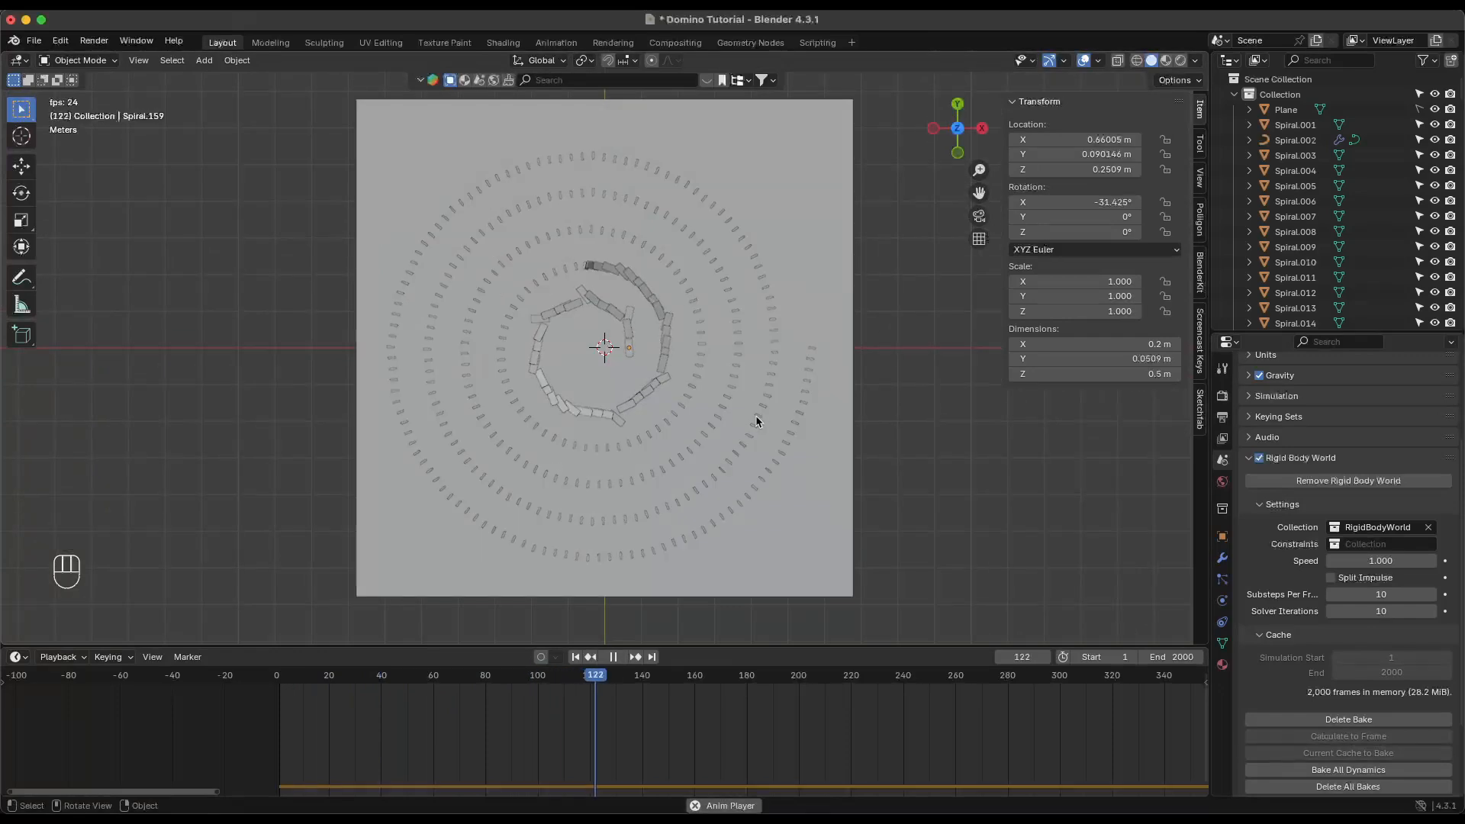
{"action": "middle_click_drag", "start_coordinate": [759, 418], "coordinate": [738, 384]}
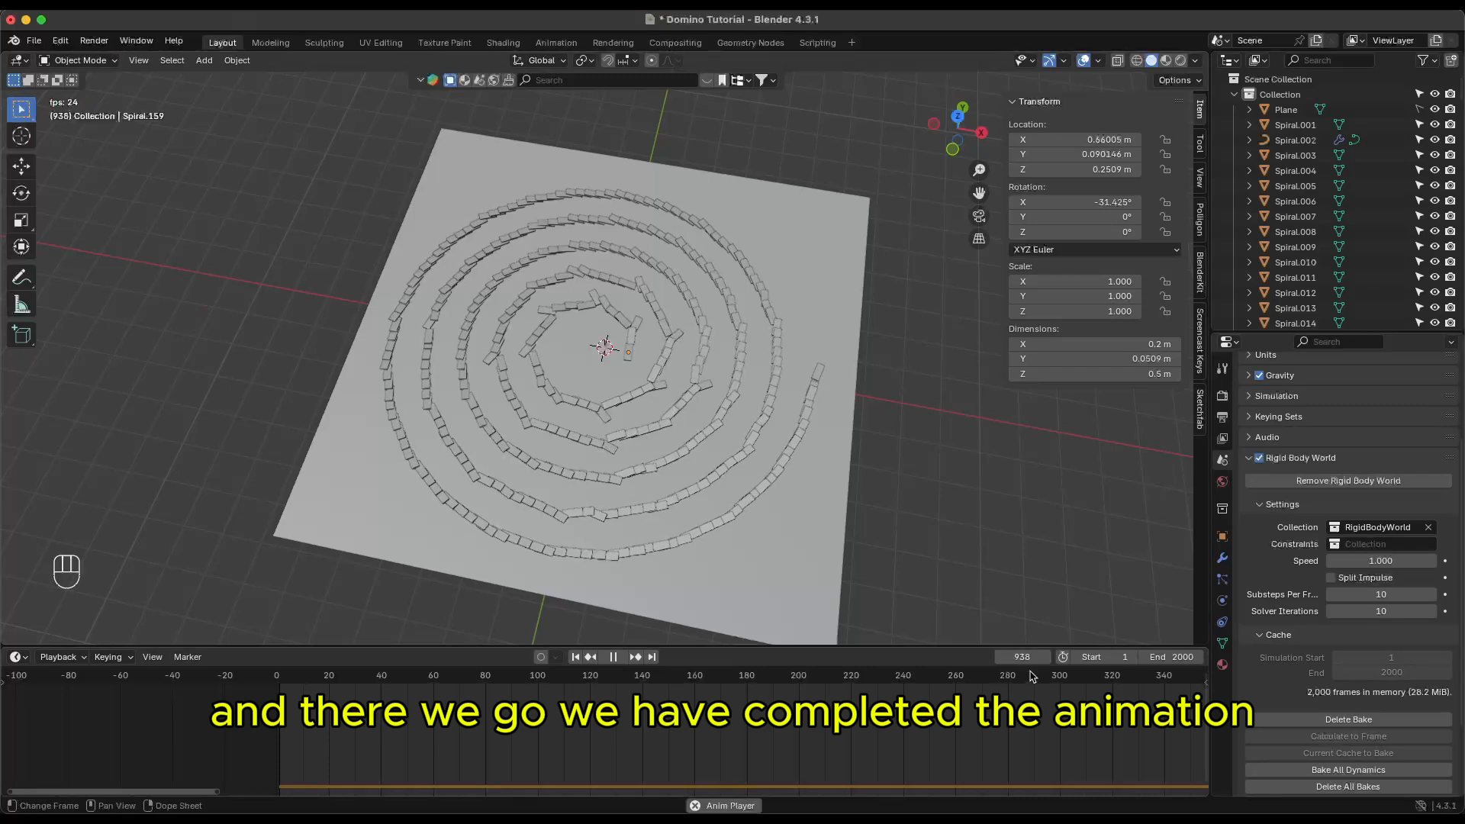
{"action": "key", "text": "space"}
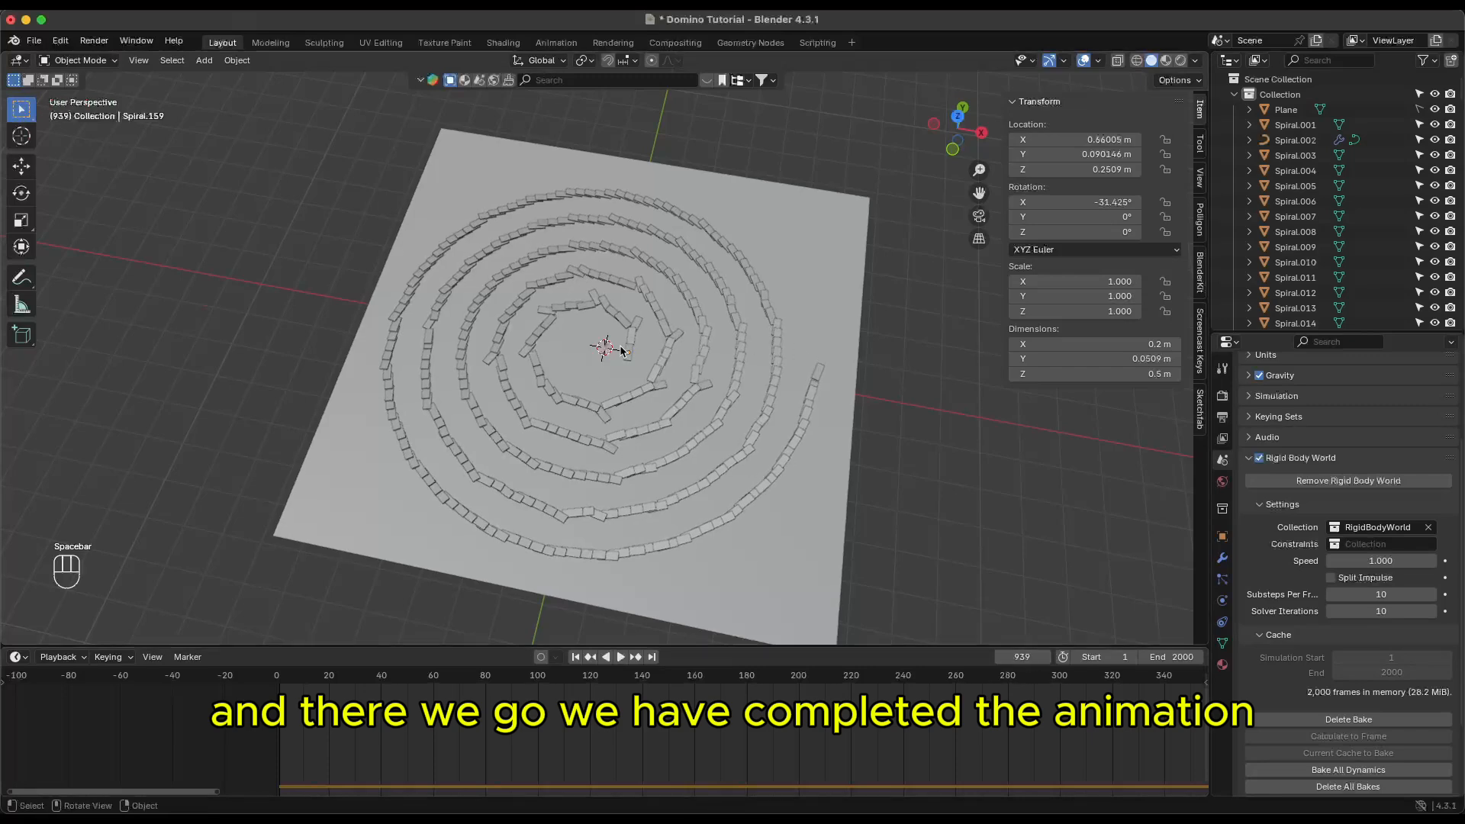